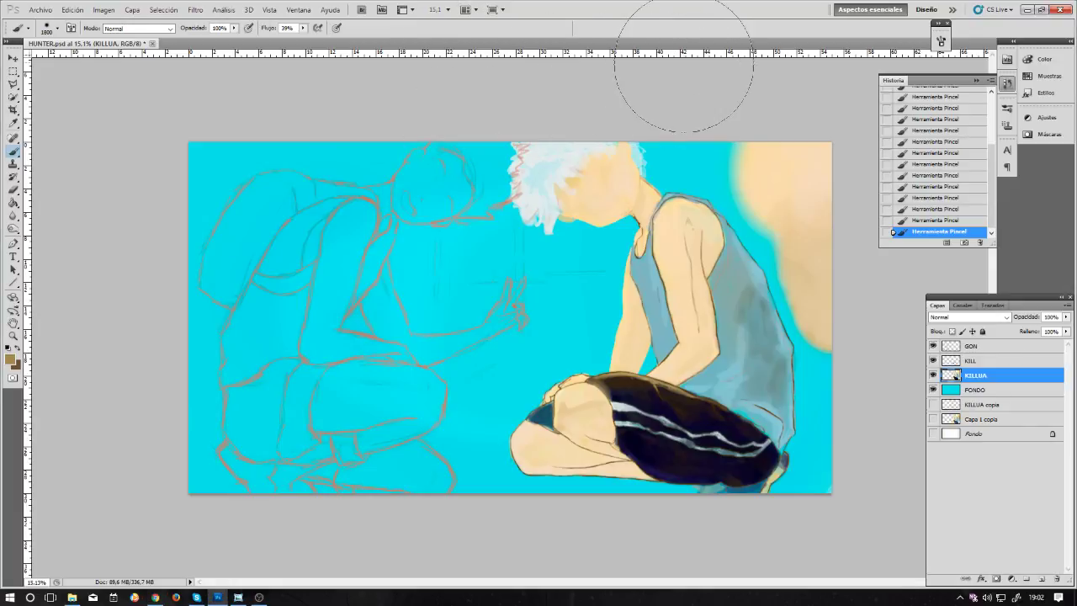
Step: Reduce the brush size to 600 px and lock the transparent pixels of the KILLUA layer for painting
{"action": "key", "text": "bracketleft"}
{"action": "key", "text": "bracketleft"}
{"action": "key", "text": "bracketleft"}
{"action": "key", "text": "bracketleft"}
{"action": "key", "text": "bracketleft"}
{"action": "key", "text": "bracketleft"}
{"action": "key", "text": "bracketleft"}
{"action": "key", "text": "bracketleft"}
{"action": "key", "text": "bracketleft"}
{"action": "key", "text": "bracketleft"}
{"action": "key", "text": "bracketleft"}
{"action": "key", "text": "h"}
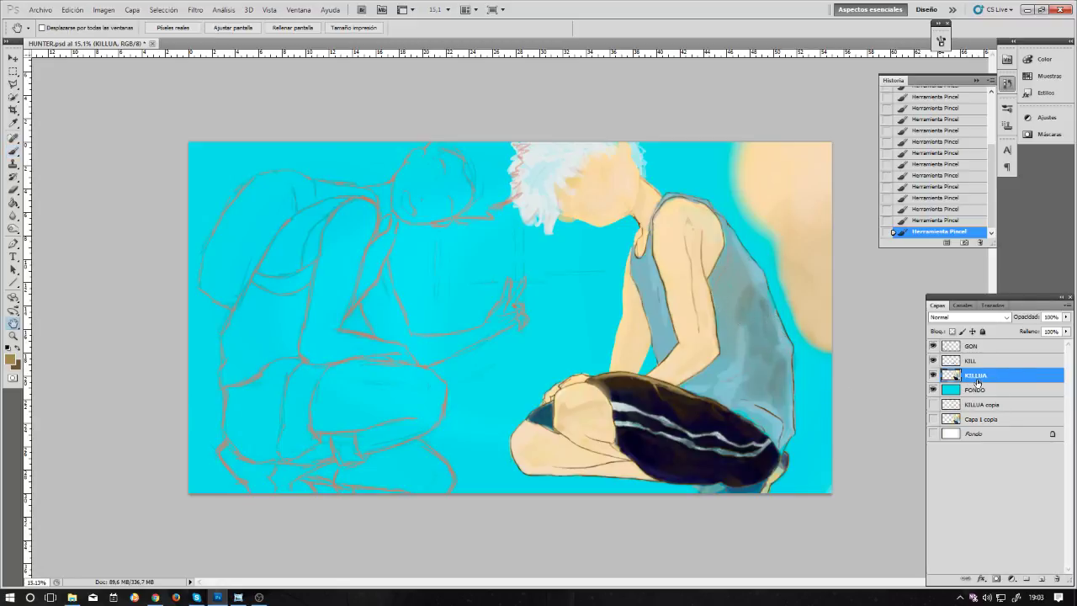
{"action": "left_click", "coordinate": [952, 331]}
{"action": "key", "text": "b"}
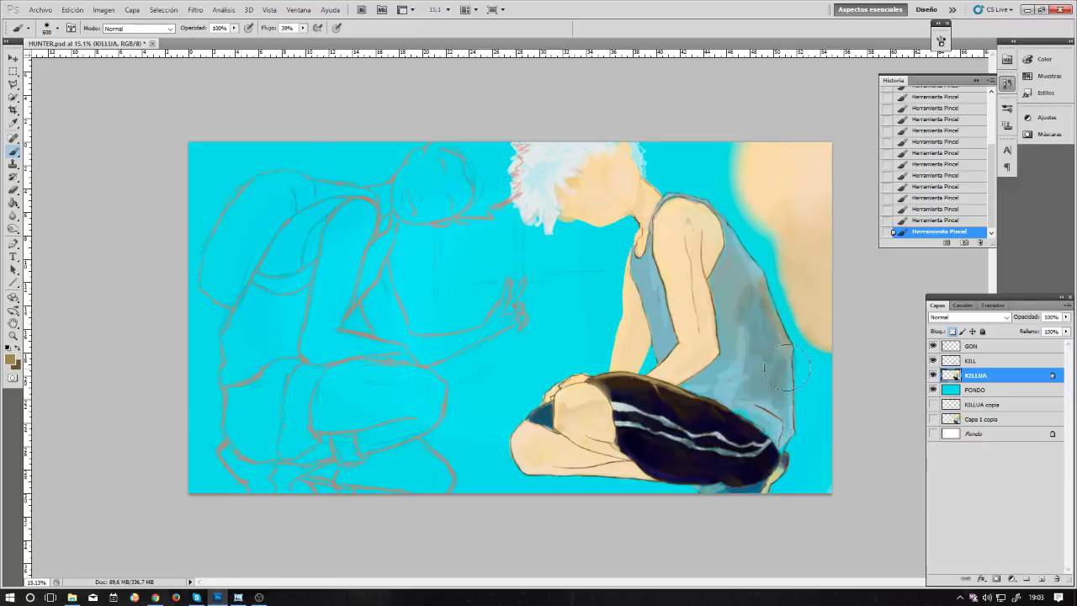
Step: Sample the blue-grey of the tank top and paint its shading with a brush reduced to 250 px
{"action": "key", "text": "bracketright"}
{"action": "key", "text": "bracketright"}
{"action": "key", "text": "bracketleft"}
{"action": "key", "text": "bracketleft"}
{"action": "key", "text": "bracketleft"}
{"action": "left_click", "coordinate": [748, 384], "text": "alt"}
{"action": "key", "text": "ctrl+plus"}
{"action": "key", "text": "ctrl+plus"}
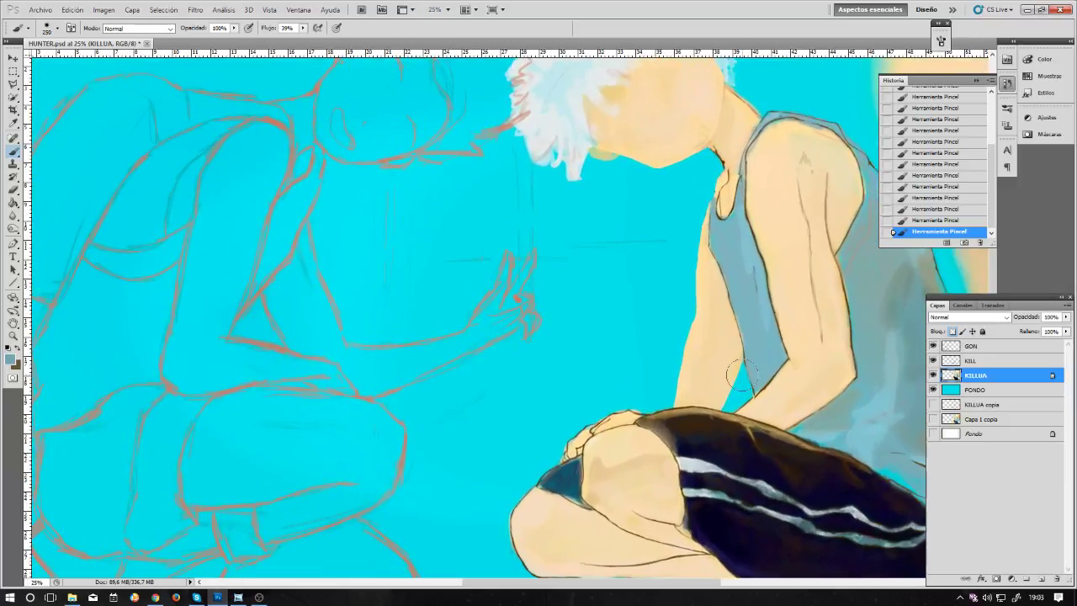
{"action": "scroll", "coordinate": [665, 269], "scroll_direction": "down", "scroll_amount": 2}
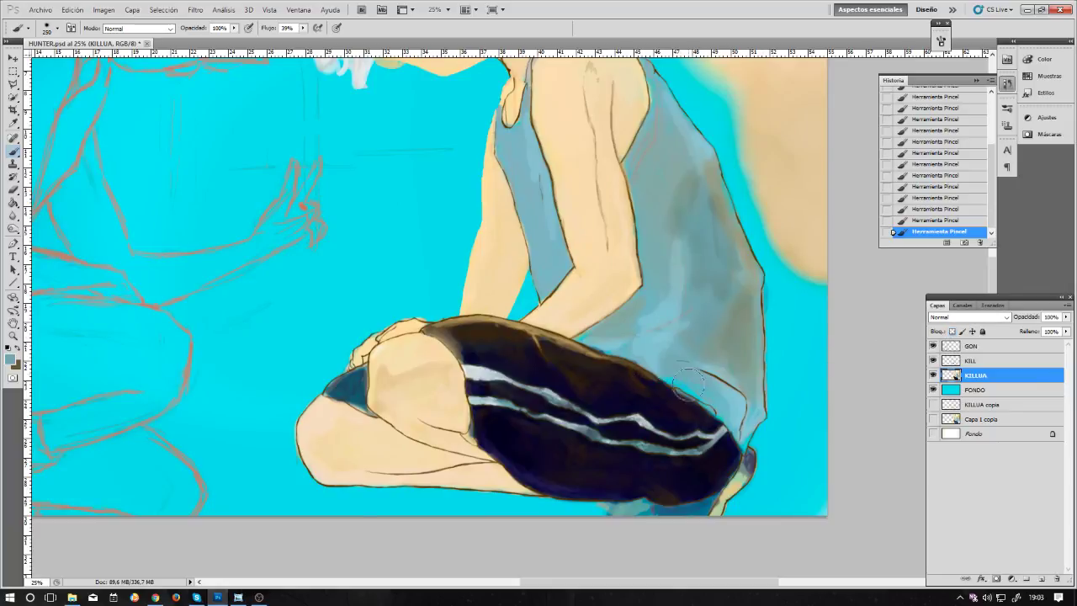
Step: Undo the last stroke and repaint the tank top's lower edge along the shorts with a much smaller brush
{"action": "key", "text": "bracketleft"}
{"action": "key", "text": "bracketleft"}
{"action": "key", "text": "bracketleft"}
{"action": "key", "text": "bracketleft"}
{"action": "key", "text": "bracketleft"}
{"action": "key", "text": "bracketleft"}
{"action": "key", "text": "ctrl+z"}
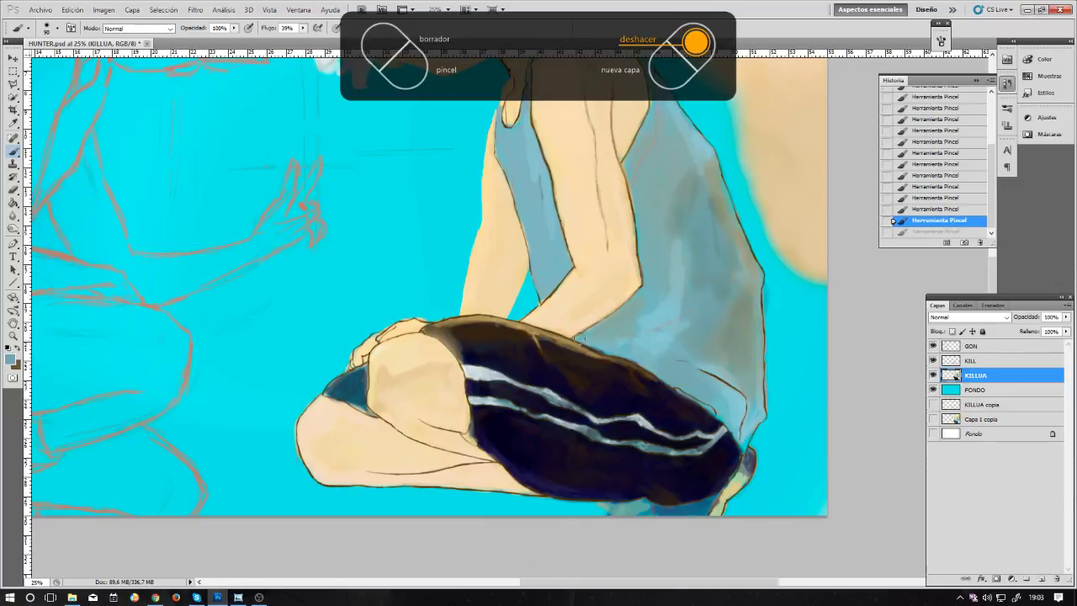
{"action": "left_click_drag", "start_coordinate": [595, 344], "coordinate": [639, 350]}
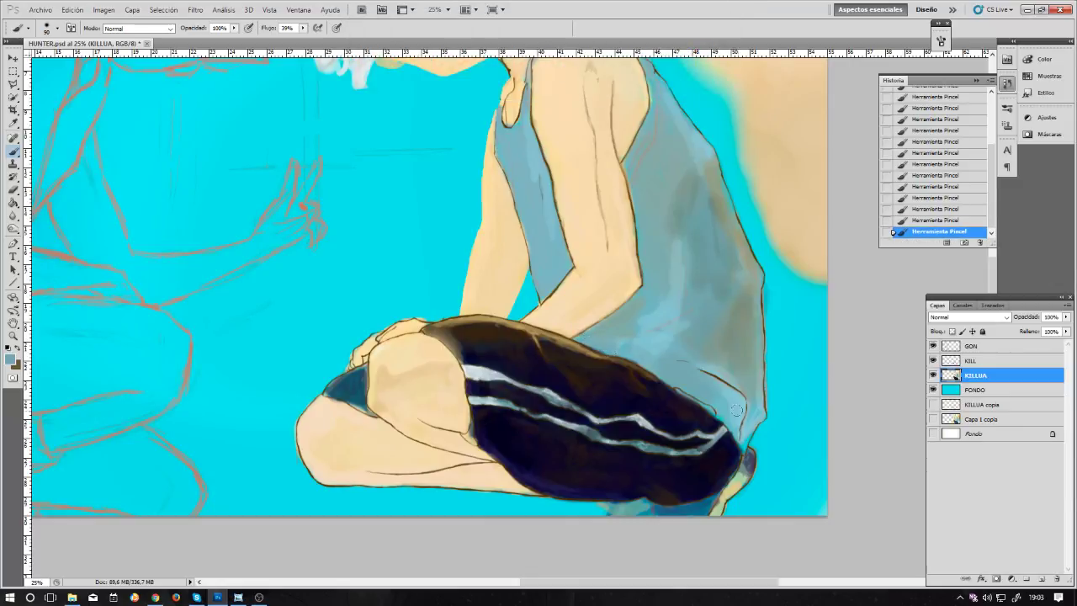
{"action": "left_click_drag", "start_coordinate": [734, 406], "coordinate": [744, 418]}
Step: Touch up the tank top's lower back edge with blue tones sampled from the cloth beside it
{"action": "left_click", "coordinate": [752, 399], "text": "alt"}
{"action": "scroll", "coordinate": [726, 305], "scroll_direction": "up", "scroll_amount": 3}
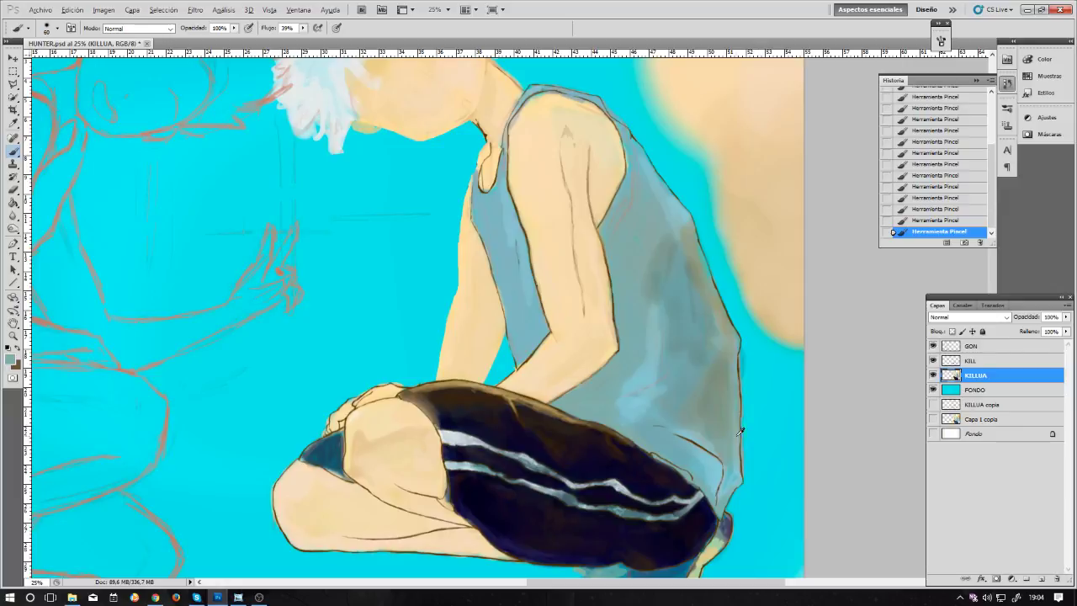
{"action": "left_click", "coordinate": [735, 471], "text": "alt"}
{"action": "left_click_drag", "start_coordinate": [716, 365], "coordinate": [589, 378]}
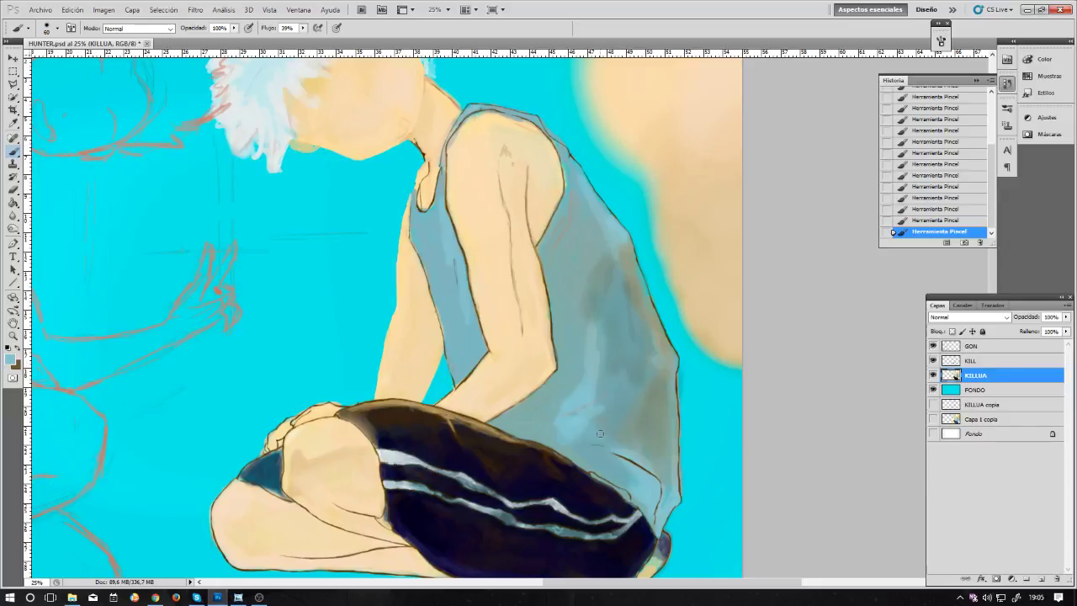
Step: Sample the light blue near the tank top's hem and blend it into the lower cloth with a larger brush
{"action": "left_click", "coordinate": [656, 448], "text": "alt"}
{"action": "key", "text": "bracketright"}
{"action": "key", "text": "bracketright"}
{"action": "key", "text": "bracketright"}
{"action": "key", "text": "bracketright"}
{"action": "key", "text": "bracketright"}
{"action": "key", "text": "bracketright"}
{"action": "key", "text": "ctrl"}
Step: Sample the background beige and the nearby cloth color, and blend warm grey into the tank top below the armpit
{"action": "left_click", "coordinate": [674, 198], "text": "alt"}
{"action": "key", "text": "bracketright"}
{"action": "key", "text": "bracketright"}
{"action": "key", "text": "bracketright"}
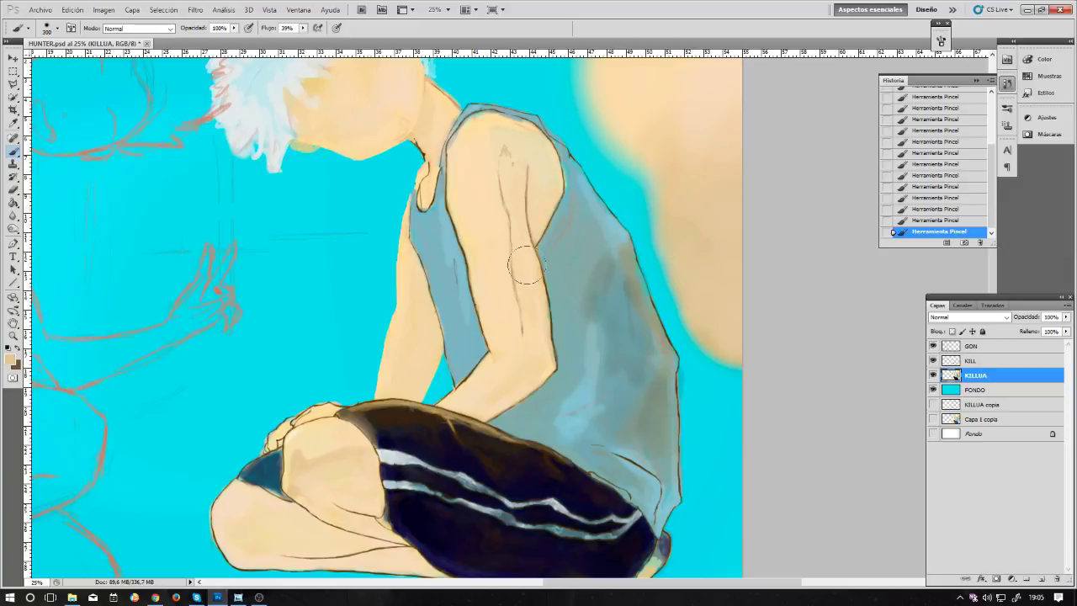
{"action": "key", "text": "bracketright"}
{"action": "key", "text": "bracketright"}
{"action": "key", "text": "bracketright"}
{"action": "left_click", "coordinate": [577, 232], "text": "alt"}
{"action": "mouse_move", "coordinate": [574, 226]}
{"action": "left_mouse_down"}
{"action": "mouse_move", "coordinate": [579, 252]}
{"action": "mouse_move", "coordinate": [577, 231]}
{"action": "mouse_move", "coordinate": [620, 240]}
{"action": "mouse_move", "coordinate": [598, 255]}
{"action": "left_mouse_up"}
Step: Reduce the brush to 175 px and blend sampled grey tones into the tank top behind the upper arm
{"action": "key", "text": "bracketleft"}
{"action": "key", "text": "bracketleft"}
{"action": "key", "text": "bracketleft"}
{"action": "key", "text": "bracketleft"}
{"action": "key", "text": "bracketleft"}
{"action": "key", "text": "bracketleft"}
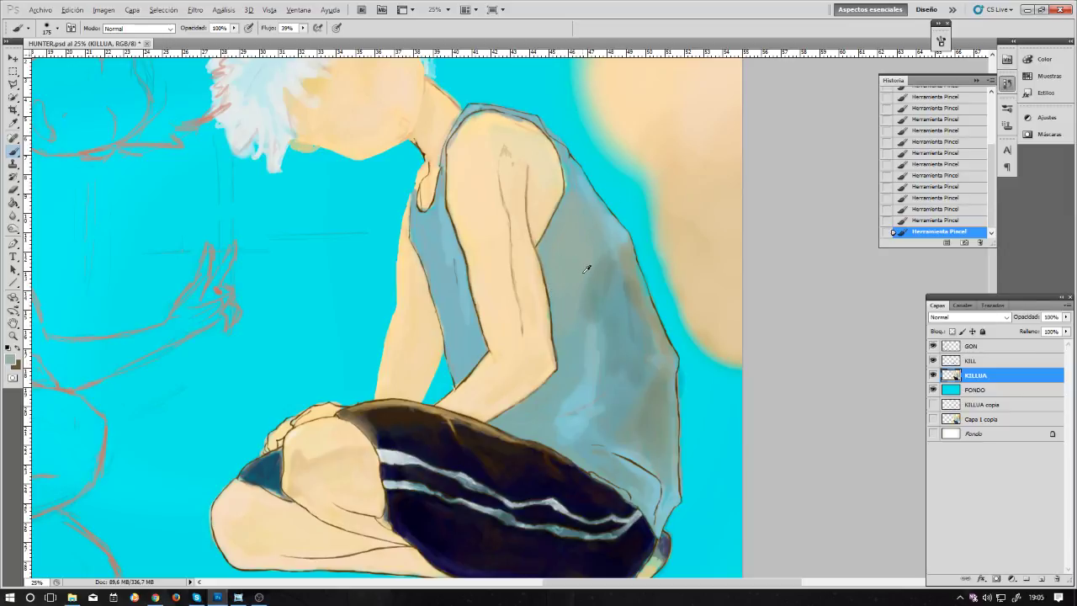
{"action": "key", "text": "alt"}
{"action": "key", "text": "alt"}
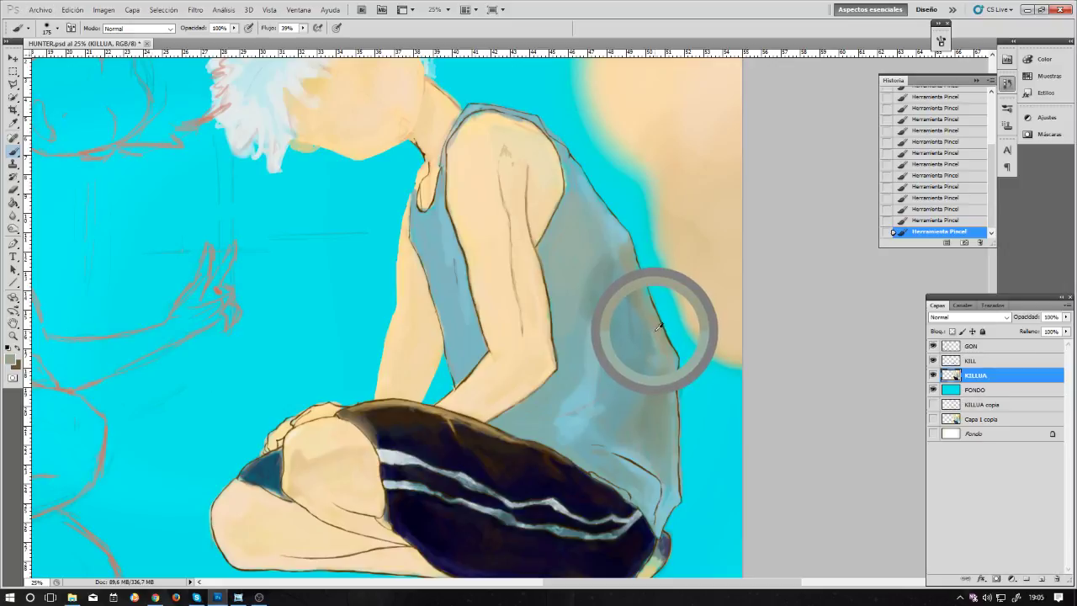
{"action": "left_click_drag", "start_coordinate": [658, 327], "coordinate": [480, 231]}
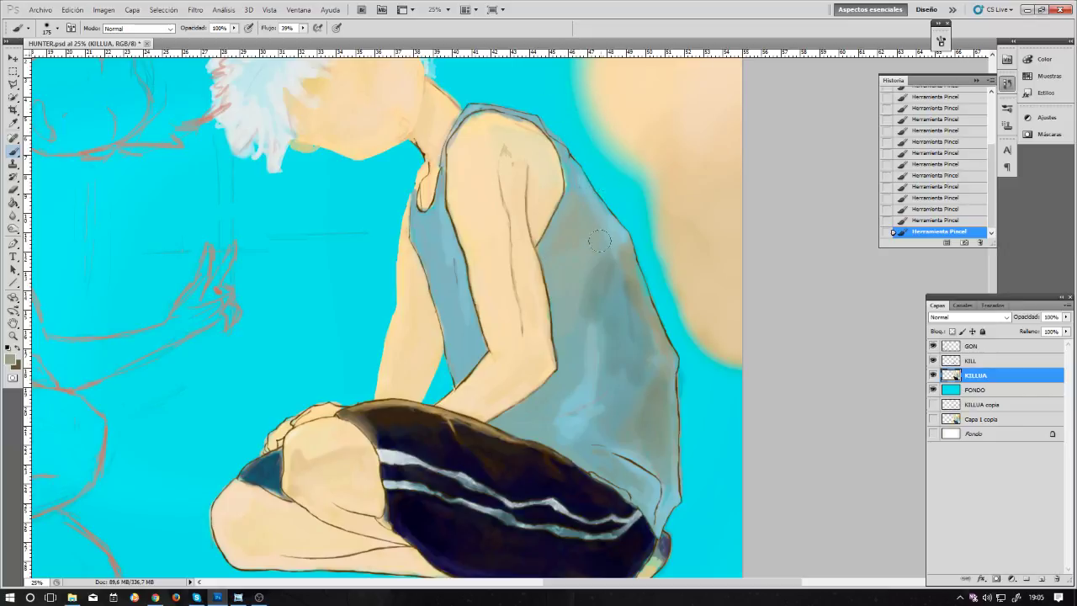
Step: Paint a whitish highlight along the tank top's upper back edge with the brush reduced to 50 px
{"action": "scroll", "coordinate": [572, 242], "scroll_direction": "up", "scroll_amount": 3}
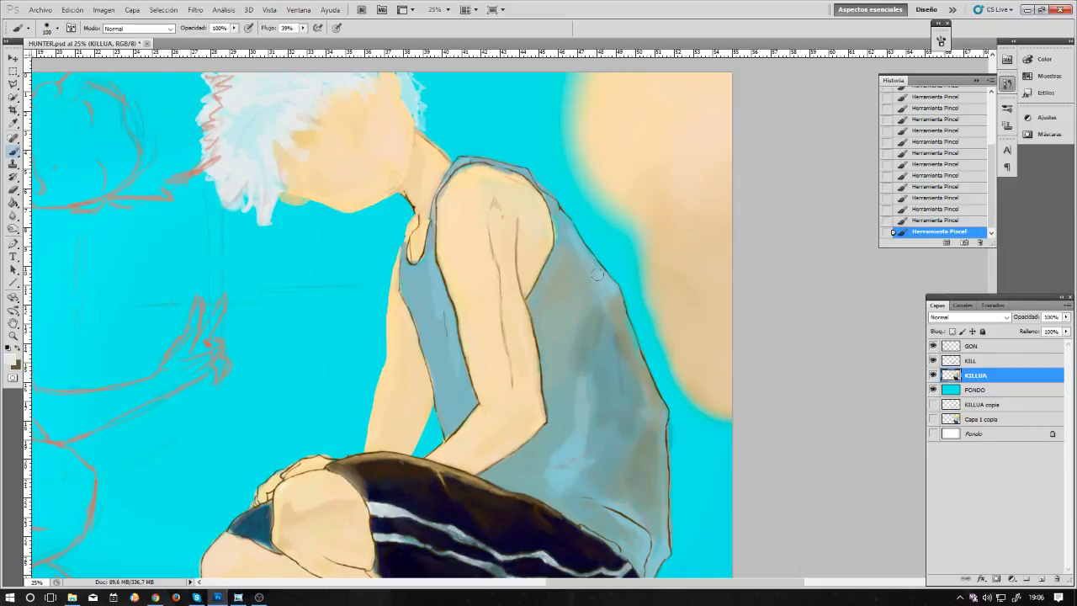
{"action": "key", "text": "bracketleft"}
{"action": "key", "text": "bracketleft"}
{"action": "key", "text": "bracketleft"}
{"action": "key", "text": "bracketleft"}
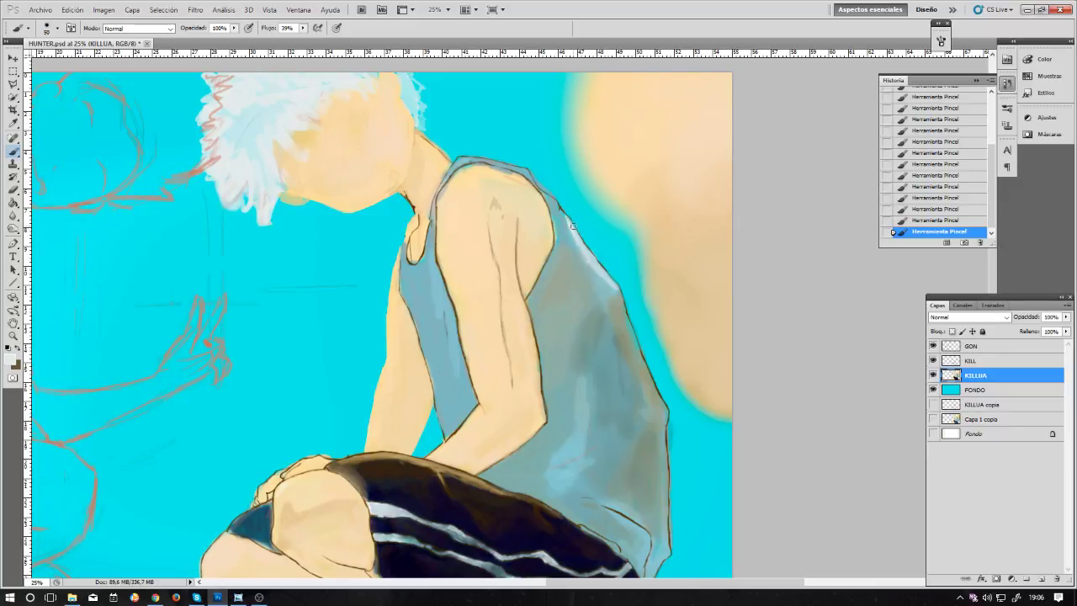
Step: Sample the tank top's grey tones and shade the cloth behind the armpit with a 150 px brush
{"action": "left_click", "coordinate": [601, 286], "text": "alt"}
{"action": "left_click", "coordinate": [626, 336], "text": "alt"}
{"action": "key", "text": "bracketright"}
{"action": "key", "text": "bracketright"}
{"action": "key", "text": "bracketright"}
{"action": "key", "text": "bracketright"}
{"action": "key", "text": "bracketright"}
{"action": "key", "text": "bracketright"}
{"action": "key", "text": "bracketright"}
{"action": "mouse_move", "coordinate": [572, 271]}
{"action": "left_mouse_down"}
{"action": "mouse_move", "coordinate": [574, 345]}
{"action": "mouse_move", "coordinate": [563, 314]}
{"action": "mouse_move", "coordinate": [560, 331]}
{"action": "mouse_move", "coordinate": [567, 262]}
{"action": "left_mouse_up"}
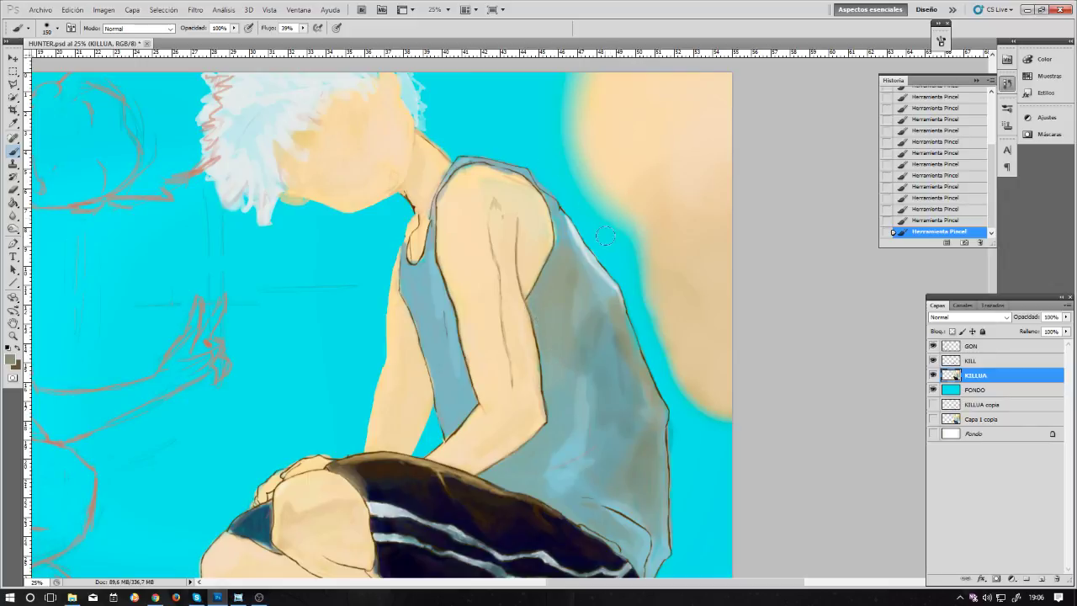
Step: Change the foreground color to a warm grey-brown, #9e9580
{"action": "left_click", "coordinate": [11, 360]}
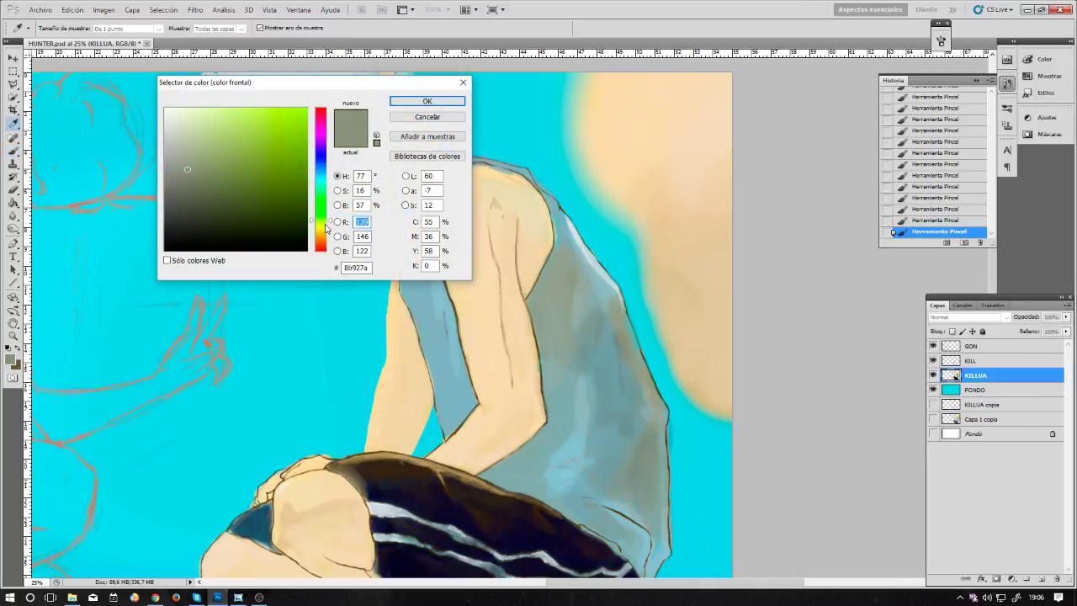
{"action": "left_click_drag", "start_coordinate": [327, 223], "coordinate": [325, 232]}
{"action": "left_click", "coordinate": [192, 162]}
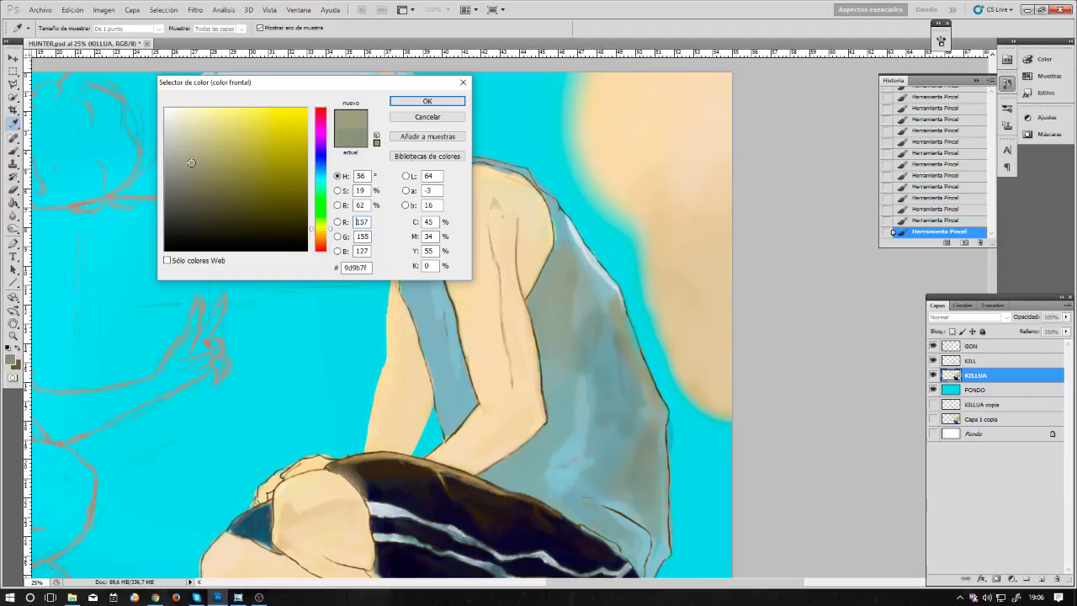
{"action": "left_click", "coordinate": [426, 101]}
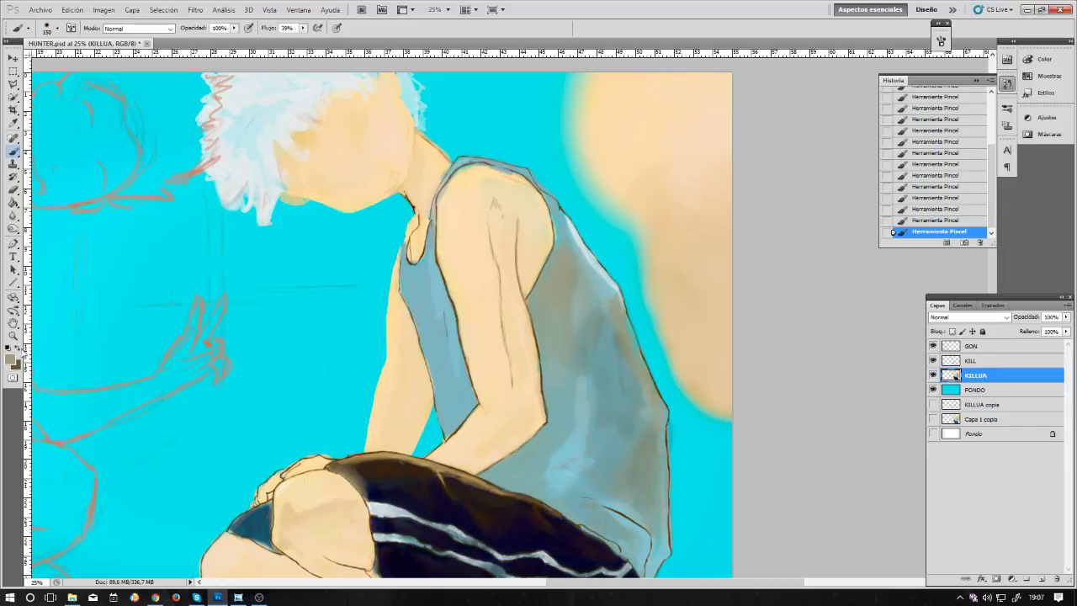
{"action": "left_click", "coordinate": [12, 360]}
{"action": "left_click", "coordinate": [320, 234]}
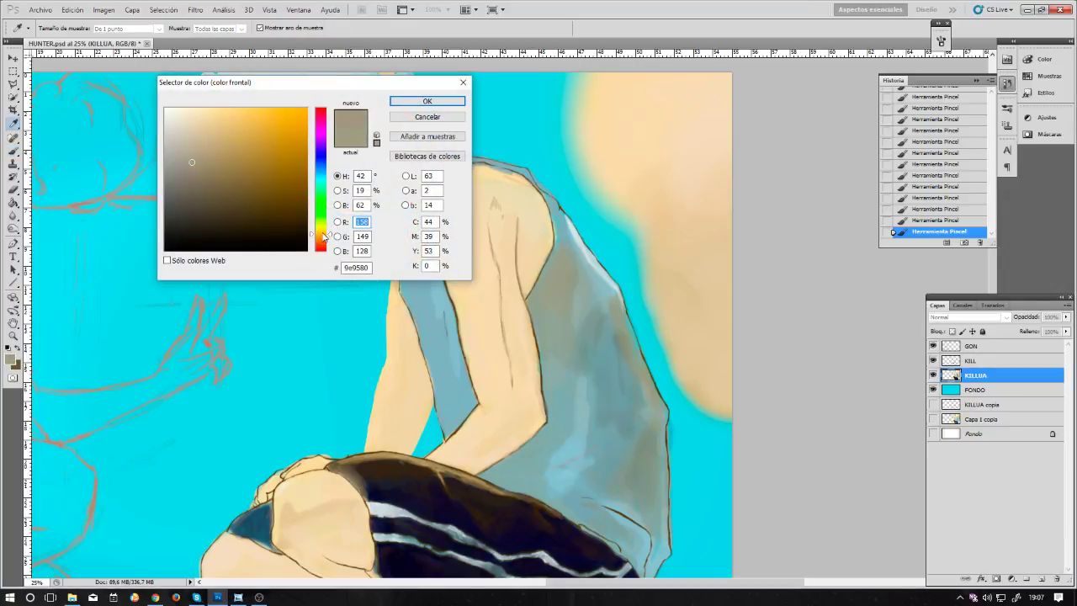
{"action": "left_click", "coordinate": [412, 101]}
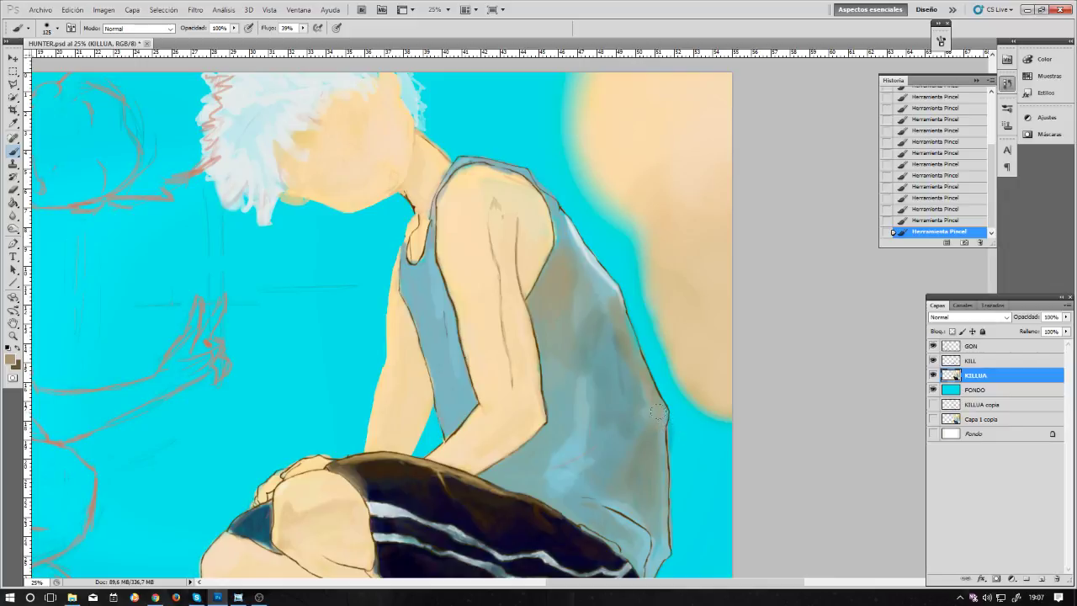
Step: Shade the back of the tank top with a brown-grey sampled near its outer edge, using a smaller brush
{"action": "key", "text": "bracketleft"}
{"action": "left_click", "coordinate": [646, 434], "text": "alt"}
{"action": "key", "text": "bracketleft"}
{"action": "key", "text": "bracketleft"}
{"action": "left_click_drag", "start_coordinate": [638, 404], "coordinate": [647, 405]}
Step: Enlarge the brush to 500 px and cover the lower back of the tank top with broad grey-green shading
{"action": "key", "text": "bracketright"}
{"action": "key", "text": "bracketright"}
{"action": "key", "text": "bracketright"}
{"action": "key", "text": "bracketright"}
{"action": "key", "text": "bracketright"}
{"action": "key", "text": "bracketright"}
{"action": "key", "text": "bracketright"}
{"action": "key", "text": "bracketright"}
{"action": "key", "text": "bracketright"}
{"action": "key", "text": "bracketright"}
{"action": "key", "text": "bracketright"}
{"action": "key", "text": "bracketleft"}
{"action": "key", "text": "bracketright"}
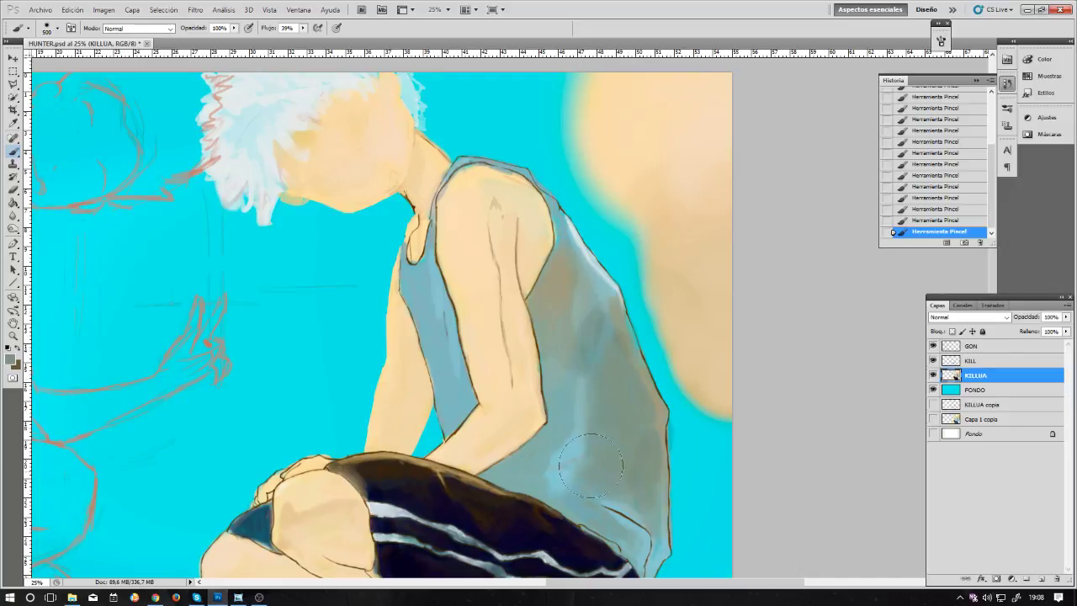
{"action": "left_click_drag", "start_coordinate": [580, 473], "coordinate": [639, 479]}
{"action": "key", "text": "bracketleft"}
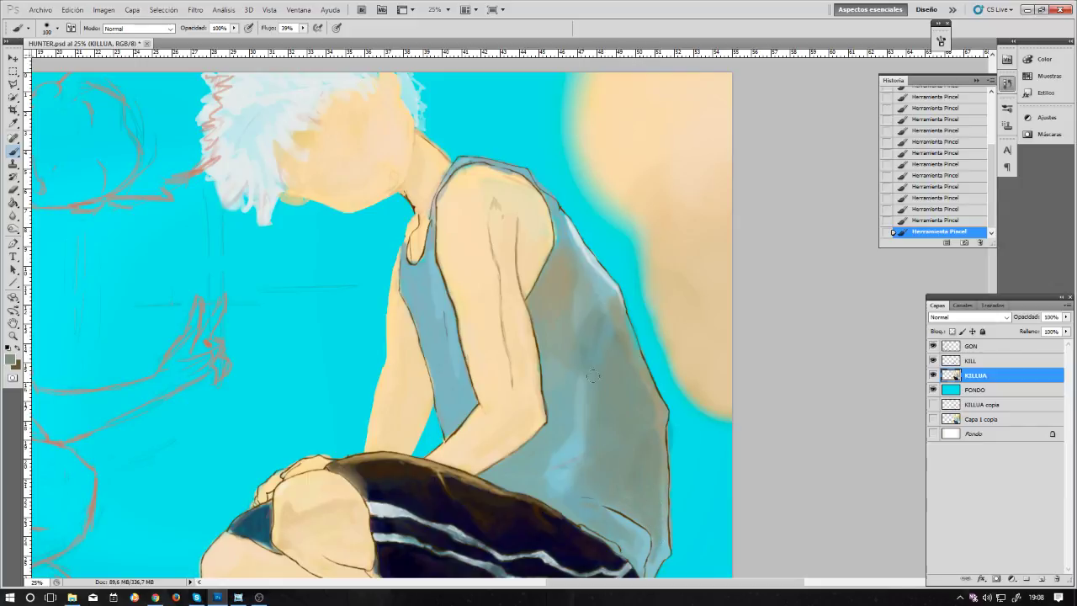
Step: Sample the light blue of the tank top's central fold and brush it over the fold as a highlight
{"action": "left_click", "coordinate": [572, 413], "text": "alt"}
{"action": "key", "text": "bracketright"}
{"action": "left_click_drag", "start_coordinate": [580, 425], "coordinate": [581, 398]}
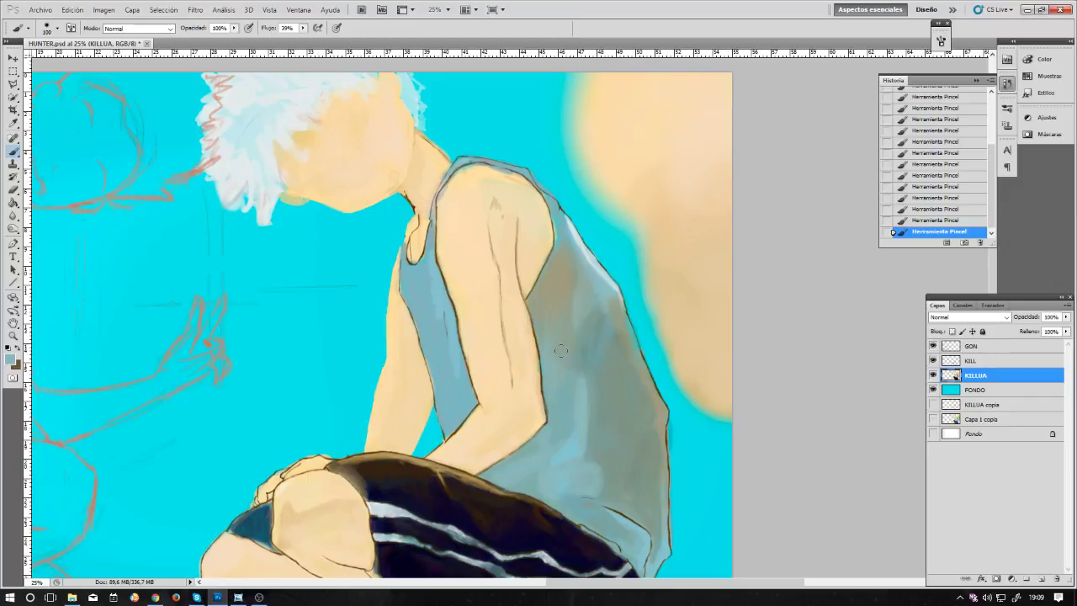
Step: Sample the arm's skin tone and touch up the back edge of the near arm with an 80 px brush
{"action": "scroll", "coordinate": [561, 350], "scroll_direction": "up", "scroll_amount": 2}
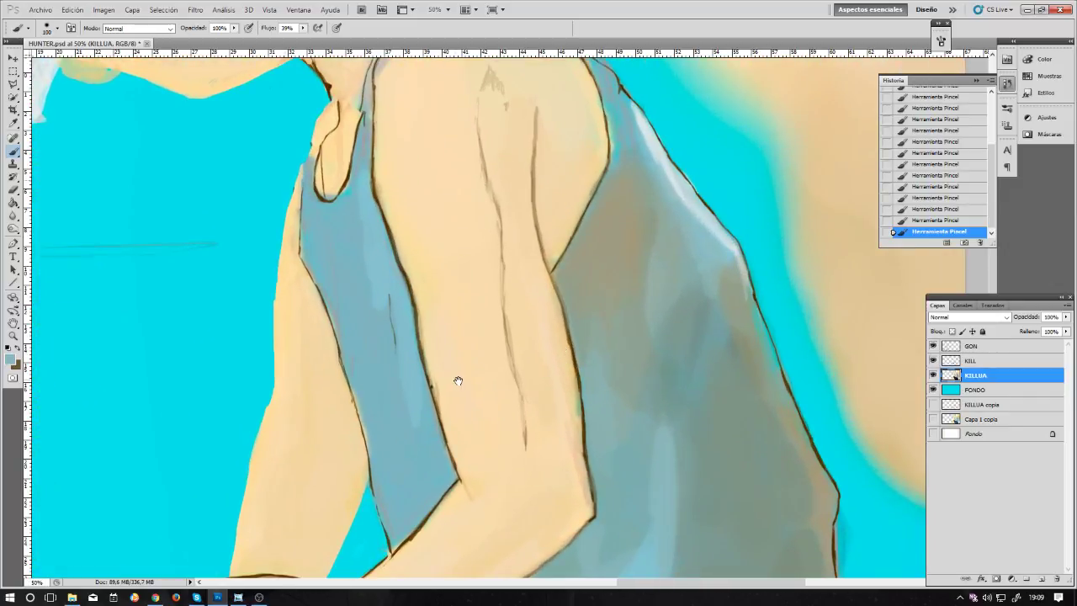
{"action": "left_click_drag", "start_coordinate": [457, 380], "coordinate": [416, 288]}
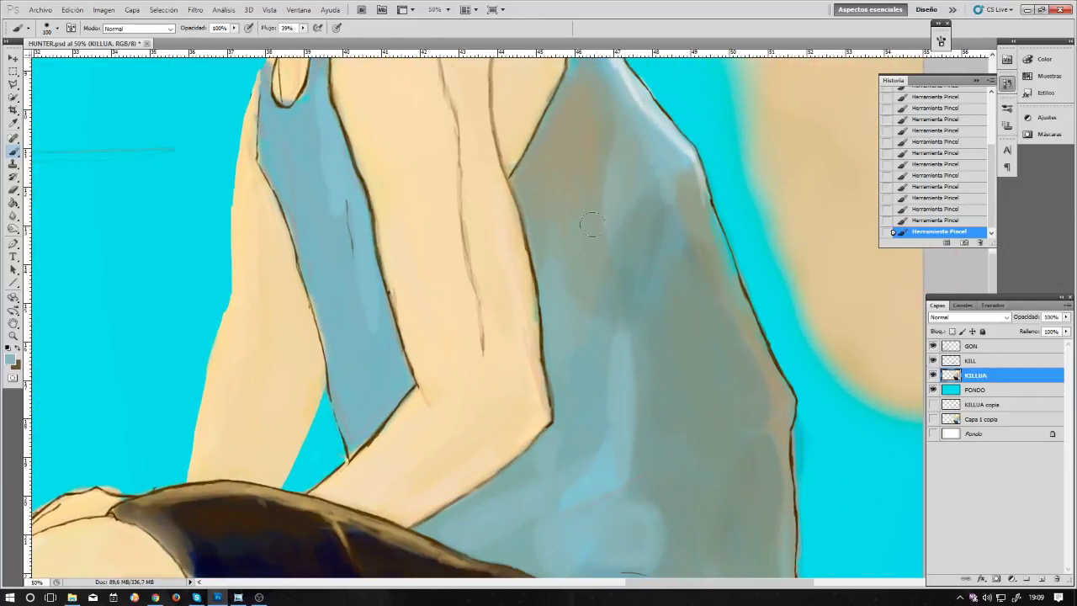
{"action": "left_click", "coordinate": [533, 343], "text": "alt"}
{"action": "key", "text": "bracketleft"}
{"action": "key", "text": "bracketleft"}
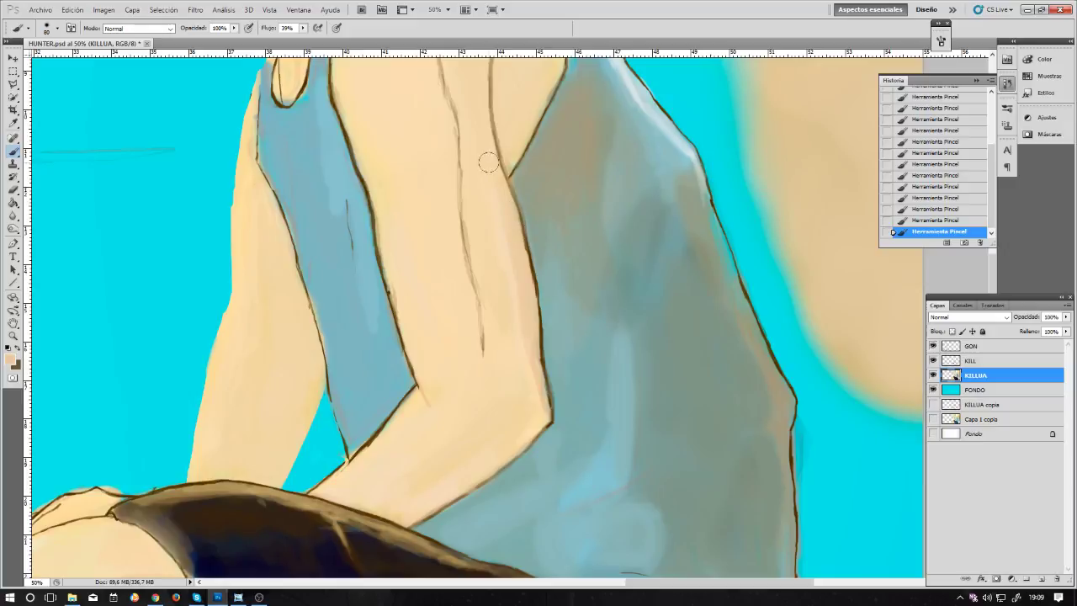
{"action": "left_click_drag", "start_coordinate": [514, 228], "coordinate": [522, 286]}
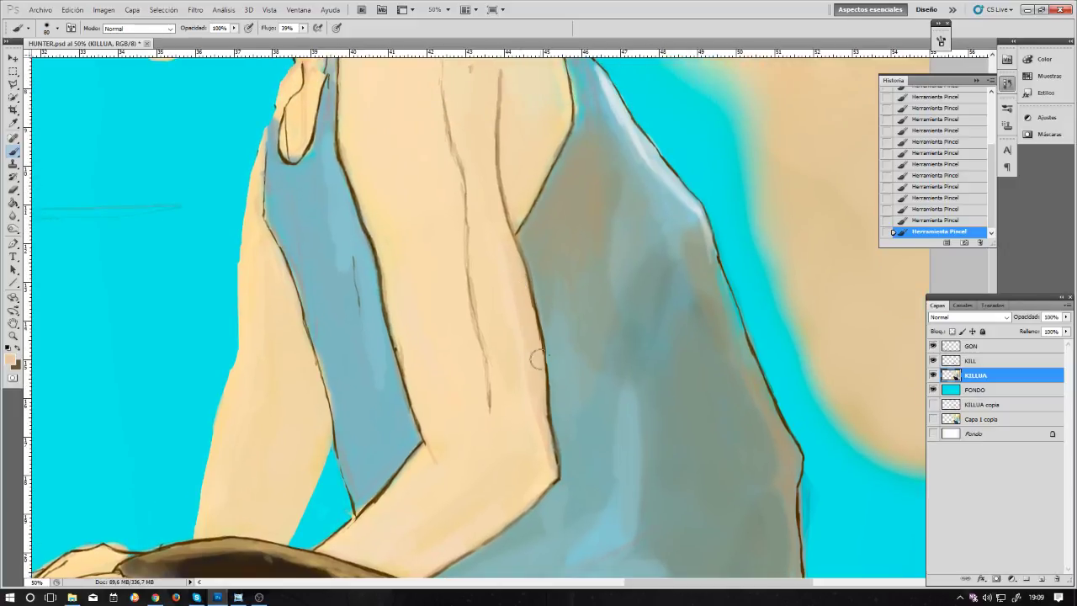
Step: Sample a skin tone near the elbow and shade the back of the near arm with a larger brush
{"action": "left_click", "coordinate": [545, 410], "text": "alt"}
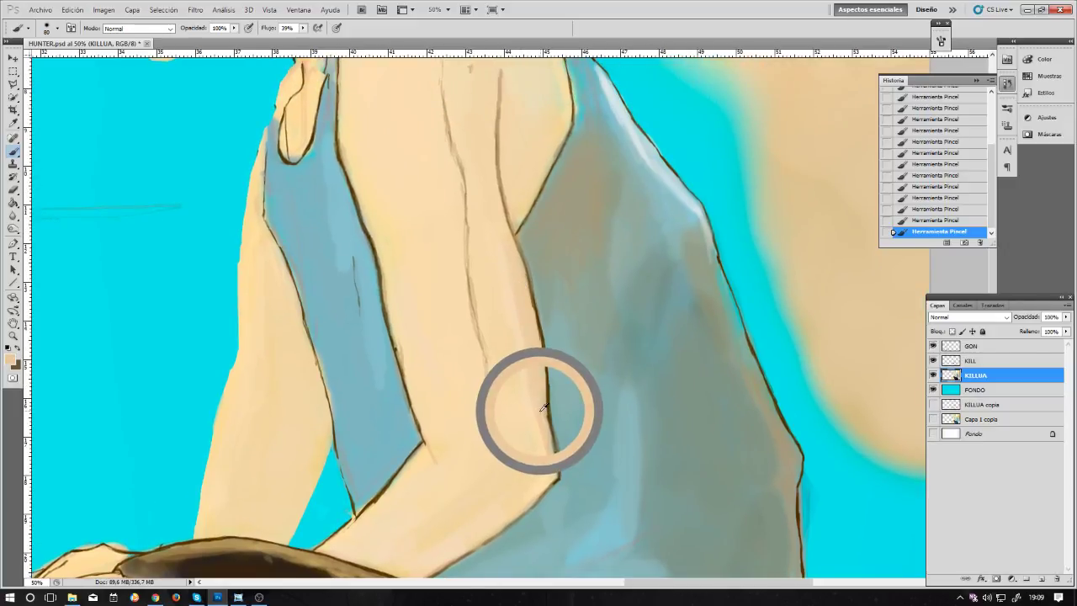
{"action": "key", "text": "bracketright"}
{"action": "key", "text": "bracketright"}
{"action": "key", "text": "bracketright"}
{"action": "key", "text": "bracketright"}
{"action": "mouse_move", "coordinate": [517, 336]}
{"action": "left_mouse_down"}
{"action": "mouse_move", "coordinate": [520, 379]}
{"action": "mouse_move", "coordinate": [497, 264]}
{"action": "left_mouse_up"}
{"action": "key", "text": "bracketright"}
{"action": "key", "text": "bracketright"}
{"action": "key", "text": "bracketleft"}
{"action": "key", "text": "bracketleft"}
{"action": "key", "text": "bracketleft"}
{"action": "key", "text": "bracketleft"}
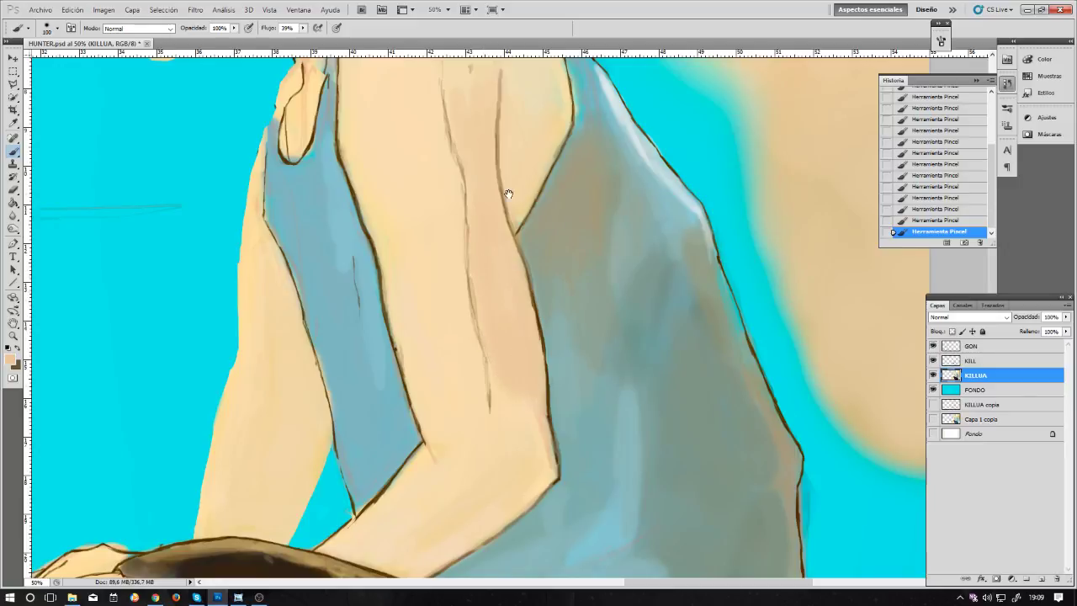
Step: Extend the darker skin shading up the arm to the shoulder with a 200 px brush
{"action": "left_click_drag", "start_coordinate": [508, 195], "coordinate": [524, 353]}
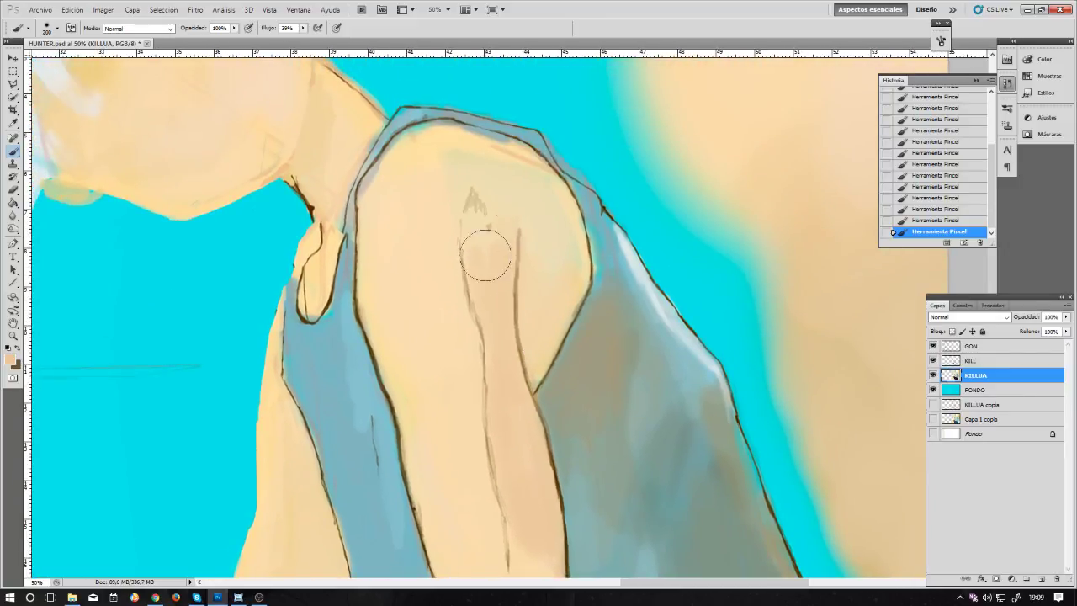
{"action": "key", "text": "bracketright"}
{"action": "key", "text": "bracketright"}
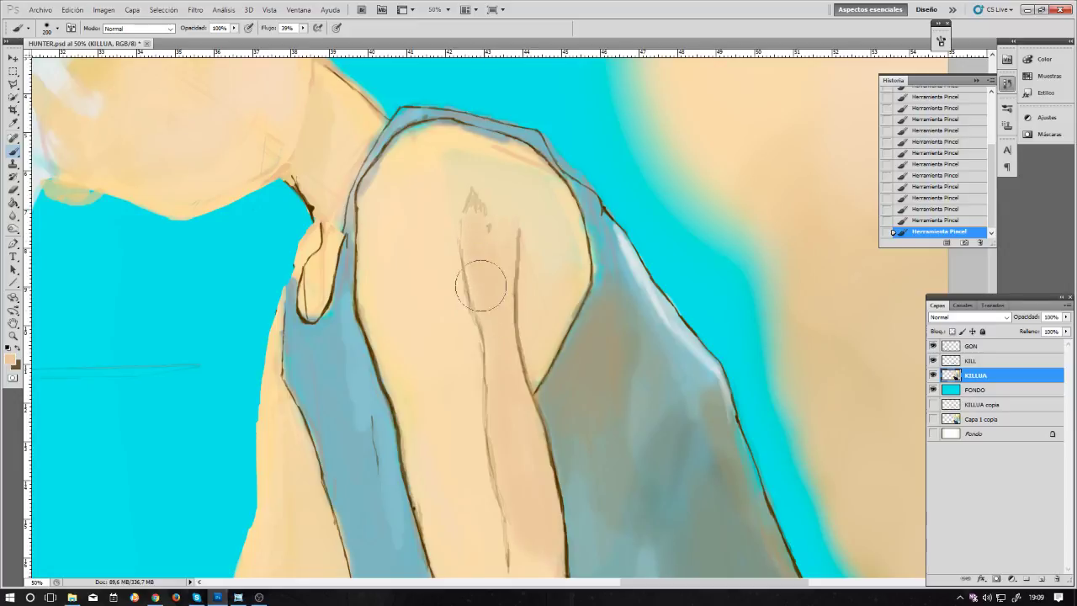
{"action": "left_click_drag", "start_coordinate": [508, 401], "coordinate": [493, 248]}
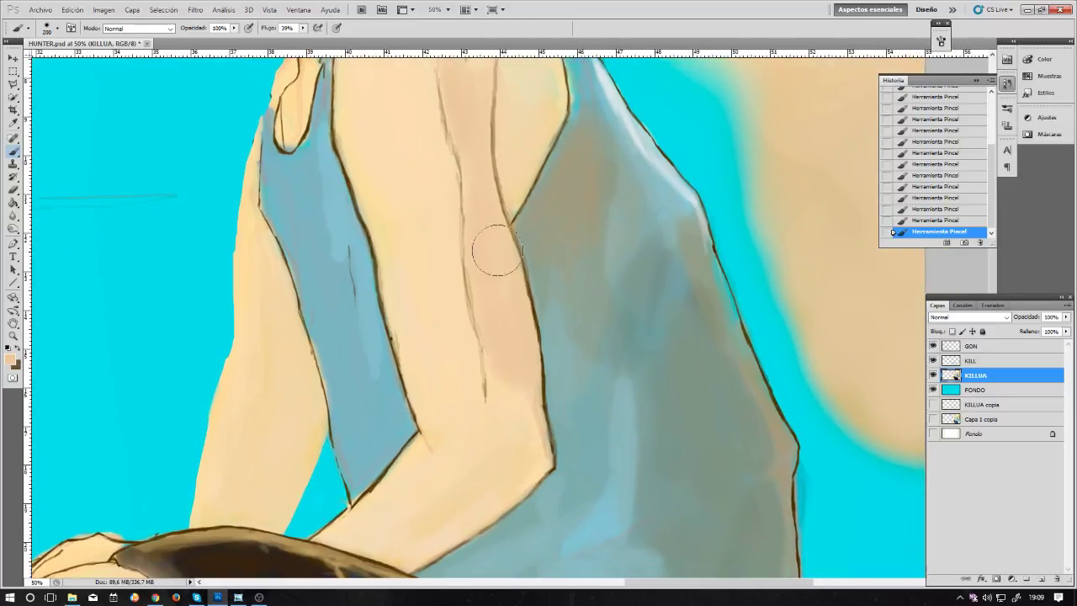
Step: Sample the light blue of the tank top's fold and lighten the cloth beside the elbow with the 200 px brush
{"action": "left_click_drag", "start_coordinate": [581, 433], "coordinate": [542, 304]}
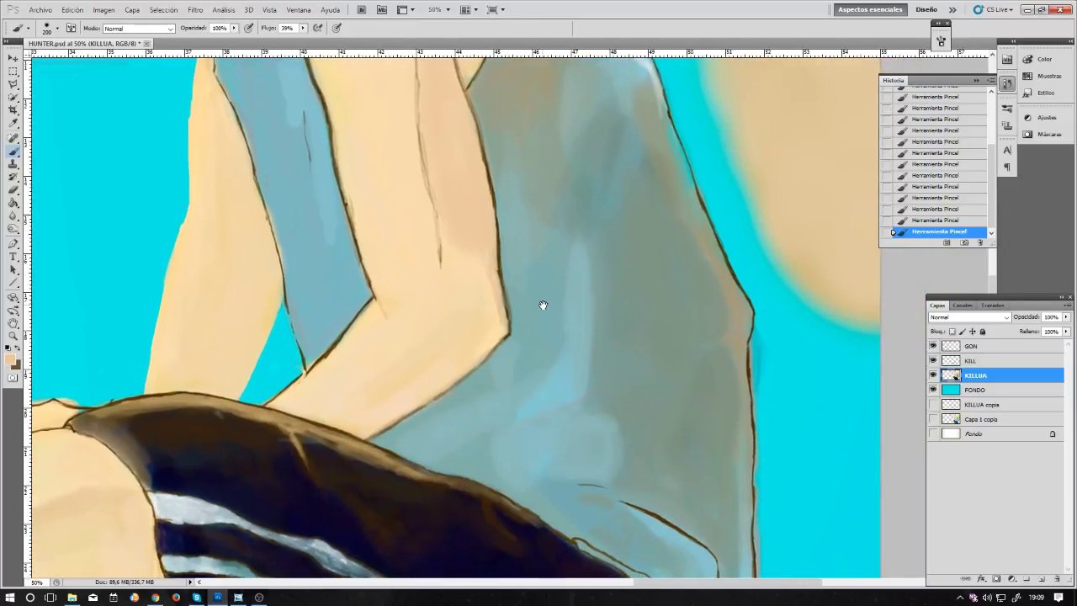
{"action": "left_click", "coordinate": [576, 304], "text": "alt"}
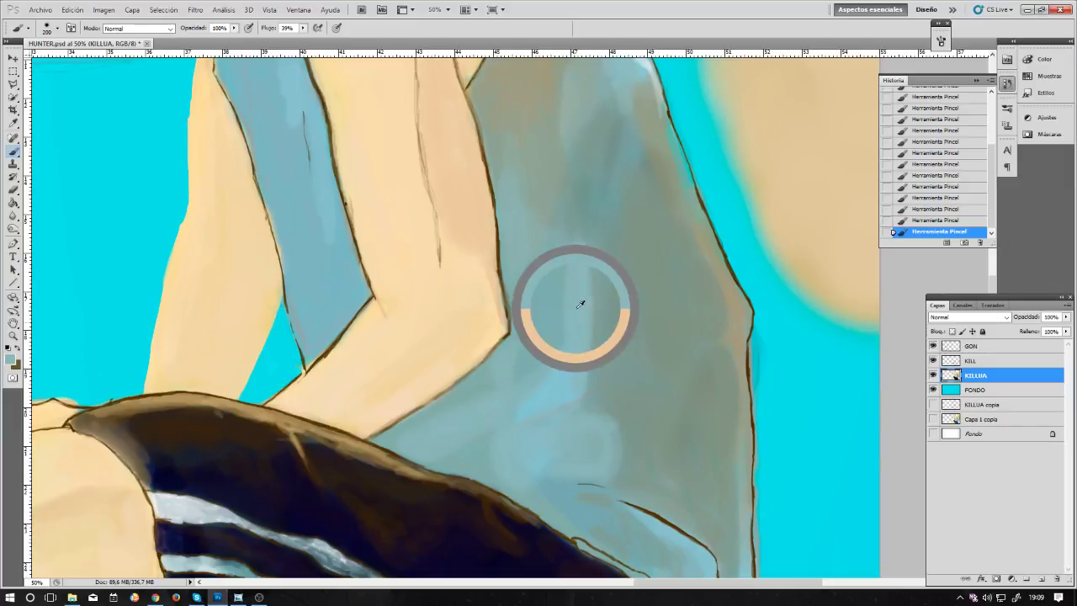
{"action": "left_click_drag", "start_coordinate": [551, 387], "coordinate": [589, 353]}
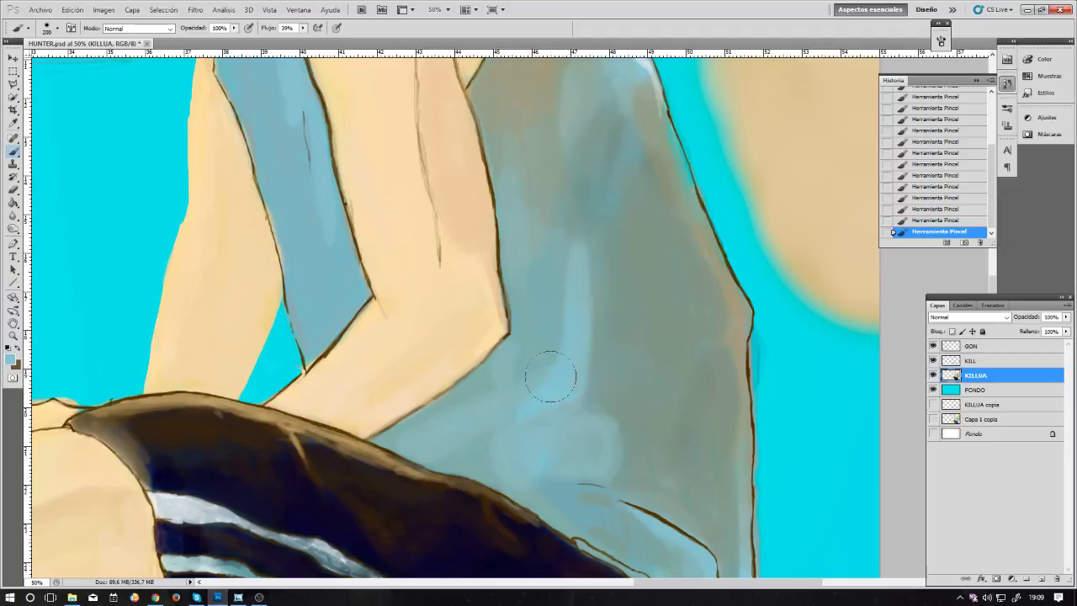
Step: Sample the light blue of the tank top's vertical fold and extend that fold highlight down toward the lap
{"action": "left_click", "coordinate": [562, 269], "text": "alt"}
{"action": "mouse_move", "coordinate": [563, 269]}
{"action": "left_mouse_down"}
{"action": "mouse_move", "coordinate": [577, 309]}
{"action": "mouse_move", "coordinate": [563, 360]}
{"action": "left_mouse_up"}
{"action": "left_click", "coordinate": [569, 376], "text": "alt"}
{"action": "mouse_move", "coordinate": [576, 375]}
{"action": "left_mouse_down"}
{"action": "mouse_move", "coordinate": [529, 418]}
{"action": "mouse_move", "coordinate": [563, 379]}
{"action": "mouse_move", "coordinate": [489, 423]}
{"action": "left_mouse_up"}
Step: Reduce the brush to 125 px and lighten the cloth under the forearm and the small fold at the tank top's back edge
{"action": "key", "text": "bracketleft"}
{"action": "key", "text": "bracketleft"}
{"action": "mouse_move", "coordinate": [398, 441]}
{"action": "left_mouse_down"}
{"action": "mouse_move", "coordinate": [414, 431]}
{"action": "mouse_move", "coordinate": [392, 427]}
{"action": "mouse_move", "coordinate": [395, 446]}
{"action": "left_mouse_up"}
{"action": "key", "text": "bracketleft"}
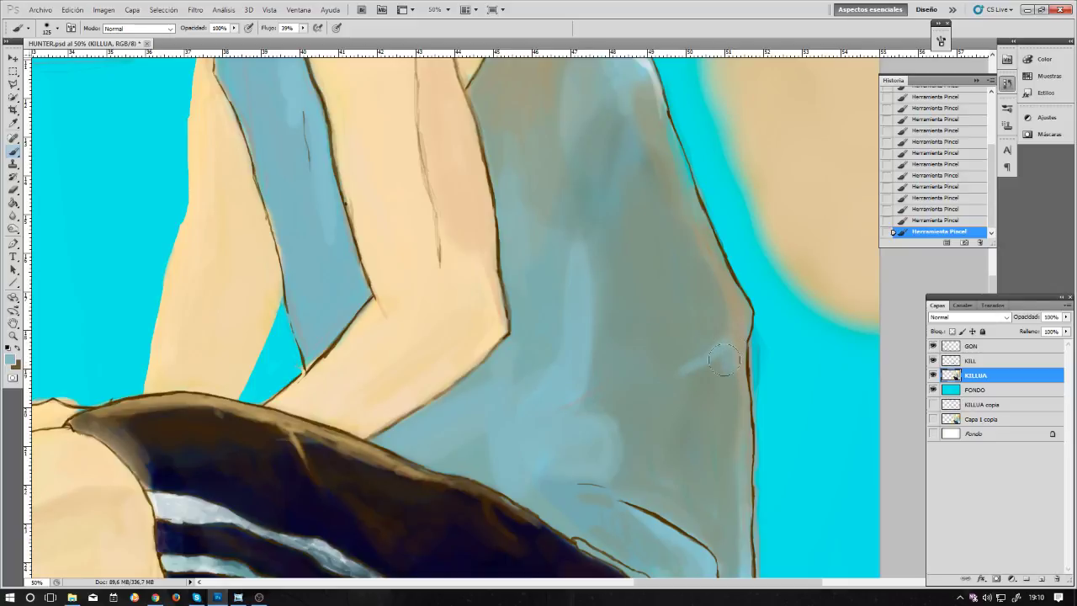
{"action": "mouse_move", "coordinate": [722, 360]}
{"action": "left_mouse_down"}
{"action": "mouse_move", "coordinate": [732, 353]}
{"action": "mouse_move", "coordinate": [711, 368]}
{"action": "left_mouse_up"}
{"action": "left_click_drag", "start_coordinate": [711, 370], "coordinate": [705, 298]}
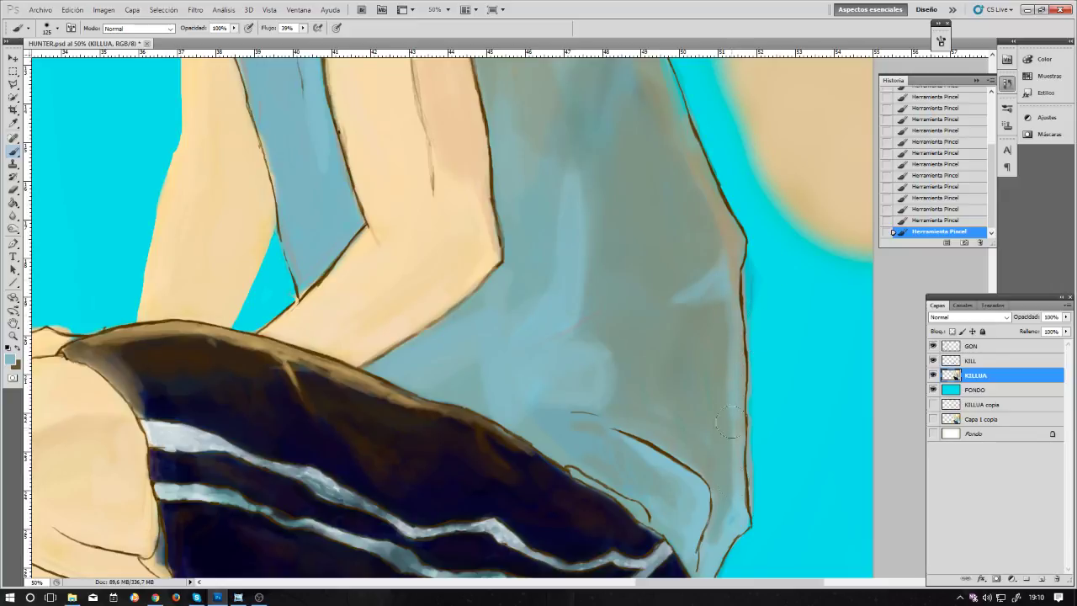
{"action": "mouse_move", "coordinate": [730, 420]}
{"action": "left_mouse_down"}
{"action": "mouse_move", "coordinate": [731, 385]}
{"action": "mouse_move", "coordinate": [733, 410]}
{"action": "left_mouse_up"}
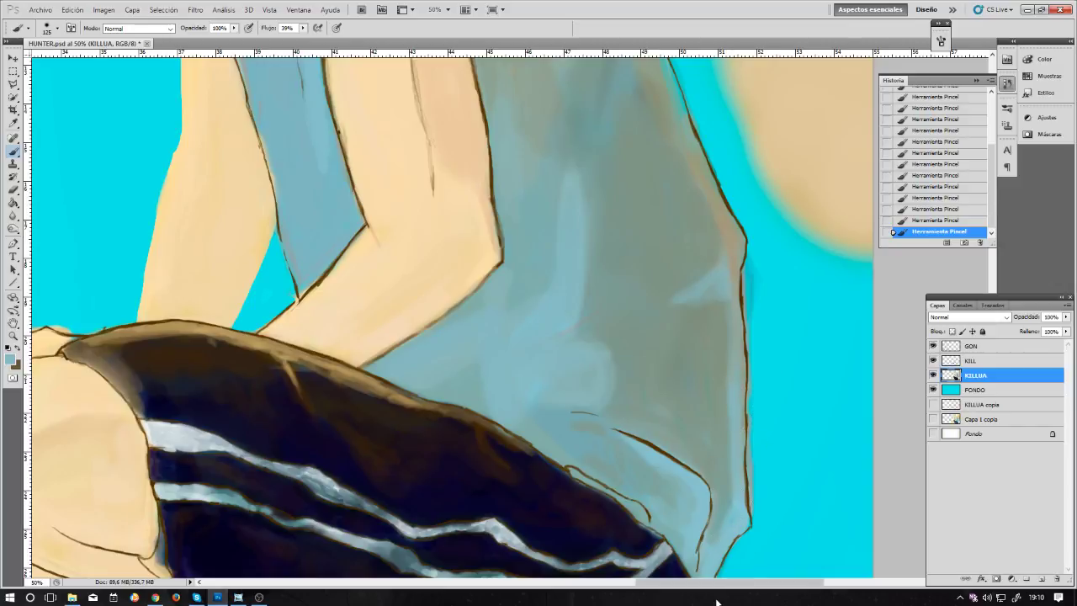
Step: Erase the paint spilling outside the tank top's lower back outline, enlarging the eraser to 80 px
{"action": "key", "text": "e"}
{"action": "mouse_move", "coordinate": [739, 458]}
{"action": "left_mouse_down"}
{"action": "mouse_move", "coordinate": [745, 408]}
{"action": "mouse_move", "coordinate": [725, 430]}
{"action": "mouse_move", "coordinate": [761, 454]}
{"action": "left_mouse_up"}
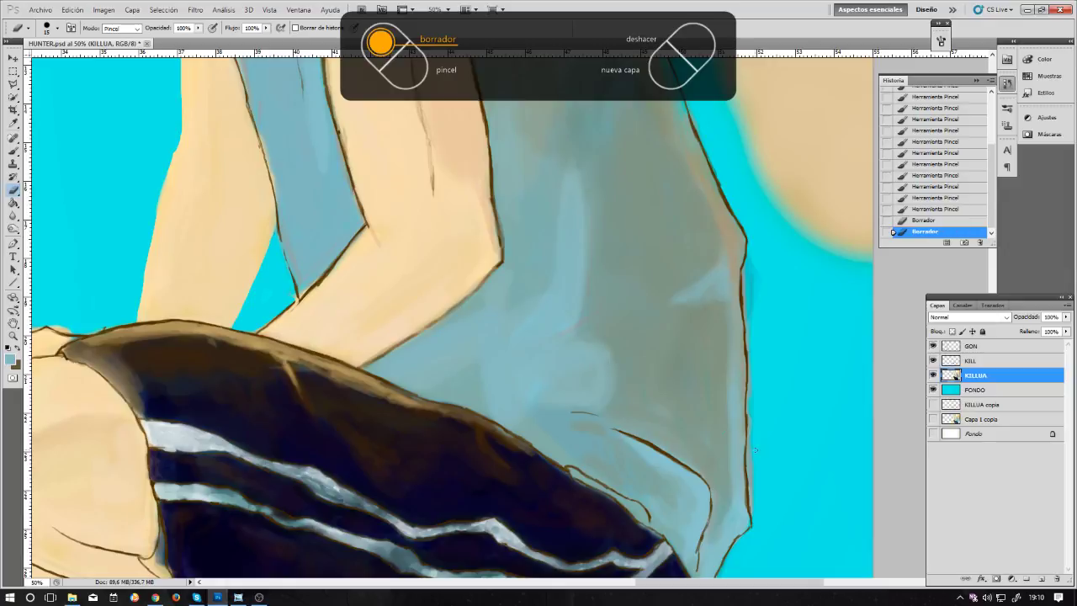
{"action": "key", "text": "bracketright"}
{"action": "key", "text": "bracketright"}
{"action": "key", "text": "bracketright"}
{"action": "key", "text": "bracketright"}
{"action": "key", "text": "bracketright"}
{"action": "key", "text": "bracketright"}
{"action": "key", "text": "bracketright"}
{"action": "key", "text": "bracketright"}
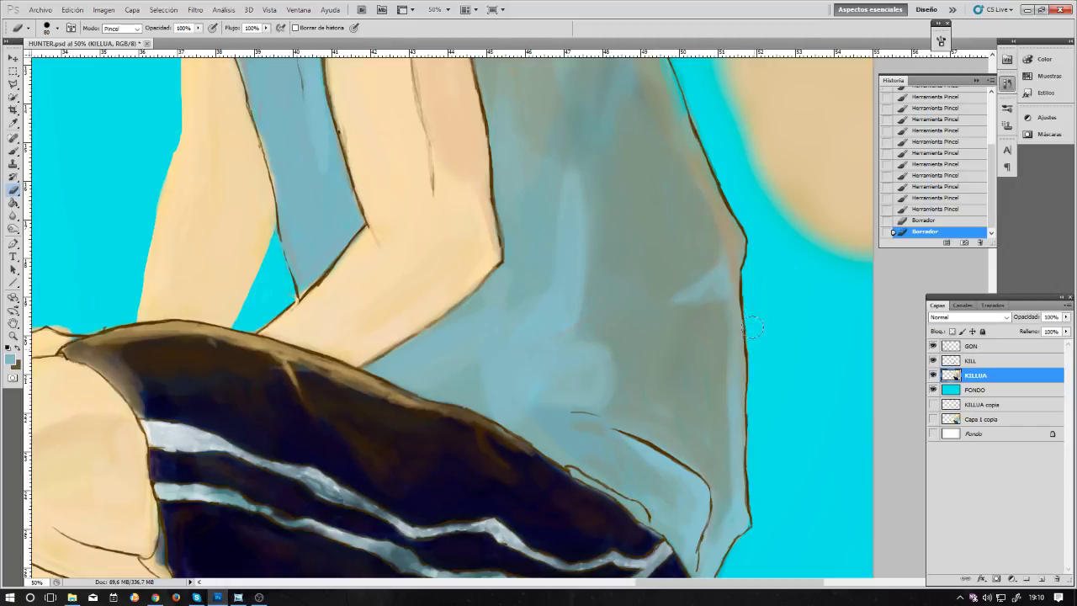
{"action": "left_click_drag", "start_coordinate": [753, 328], "coordinate": [743, 346]}
{"action": "left_click_drag", "start_coordinate": [753, 429], "coordinate": [749, 414]}
{"action": "left_click_drag", "start_coordinate": [774, 513], "coordinate": [786, 392]}
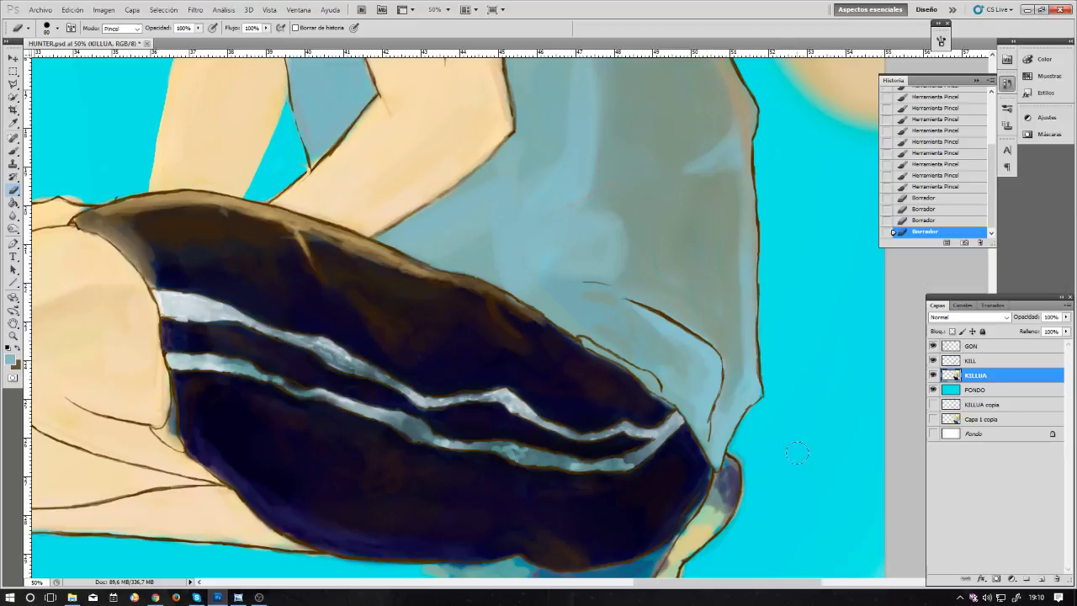
{"action": "mouse_move", "coordinate": [737, 209]}
{"action": "left_mouse_down"}
{"action": "mouse_move", "coordinate": [740, 420]}
{"action": "mouse_move", "coordinate": [723, 449]}
{"action": "left_mouse_up"}
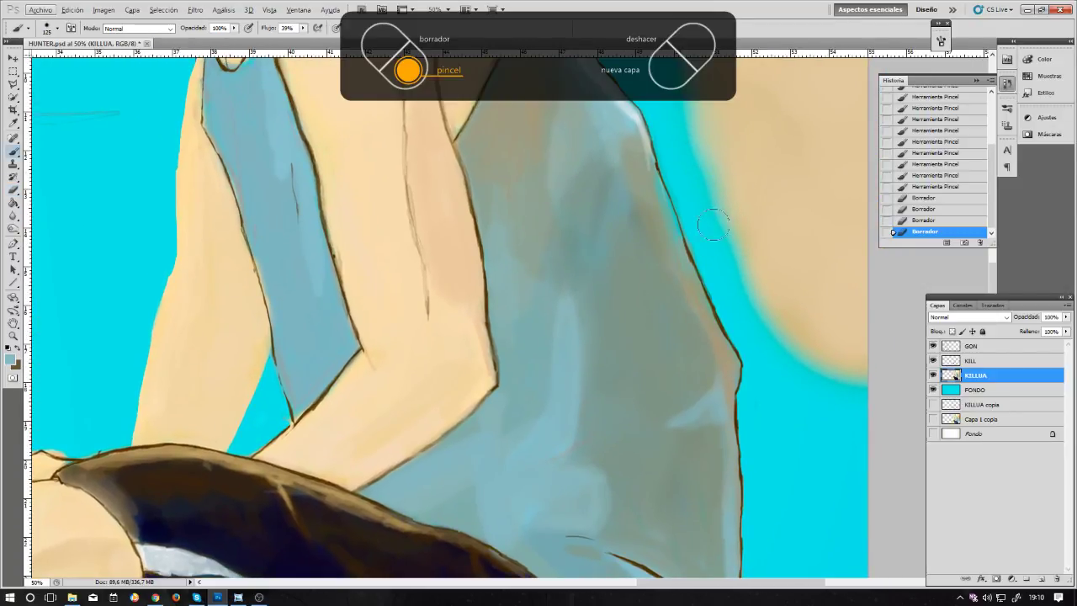
Step: Paint a near-white highlight at the back corner of the tank top's hem with a smaller brush
{"action": "key", "text": "b"}
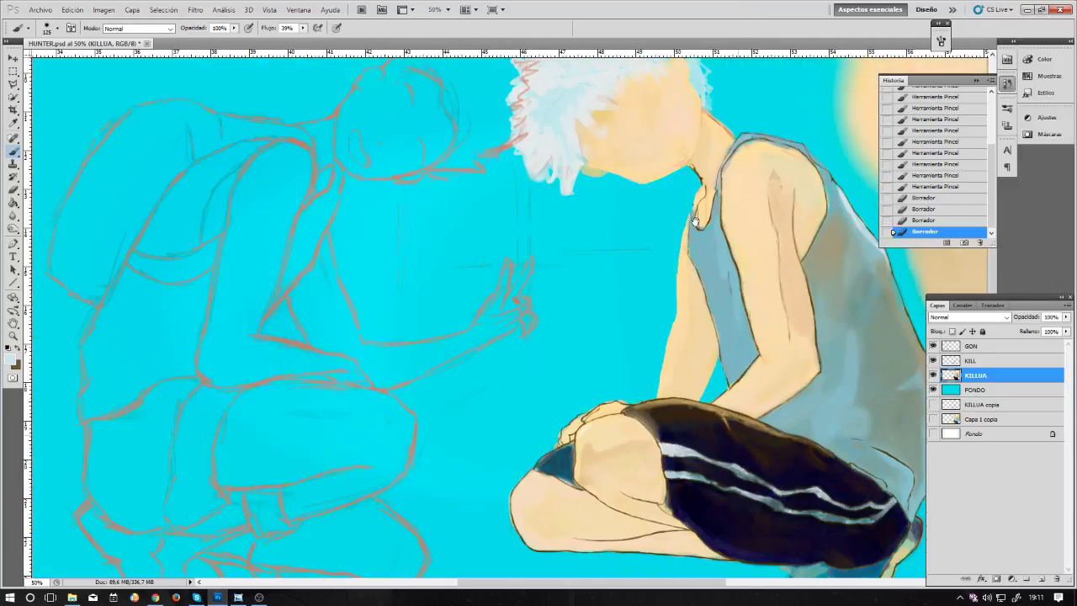
{"action": "left_click_drag", "start_coordinate": [694, 222], "coordinate": [926, 556]}
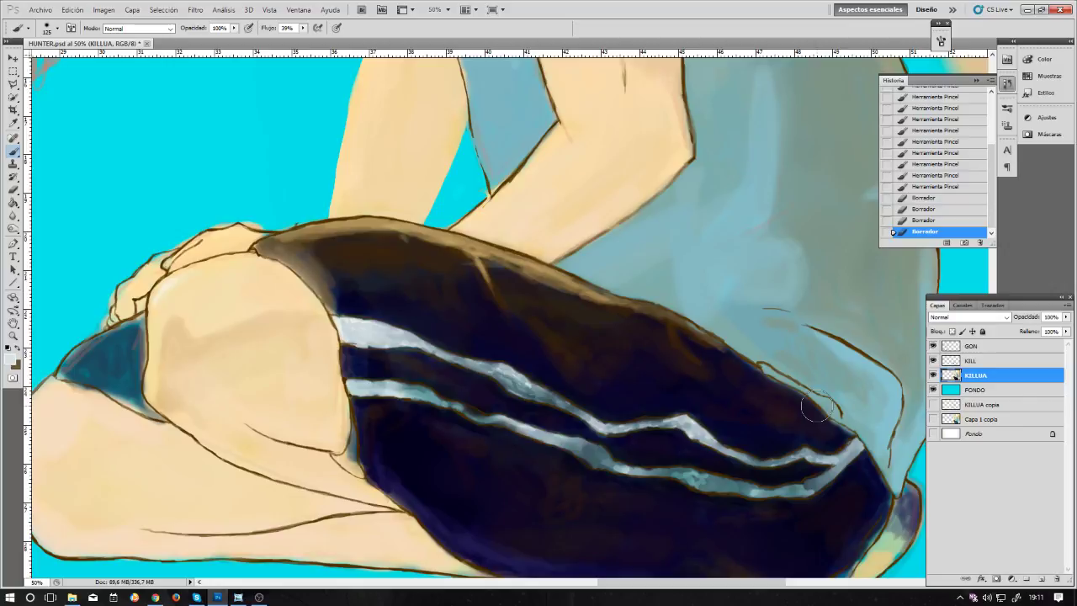
{"action": "left_click_drag", "start_coordinate": [721, 320], "coordinate": [521, 252]}
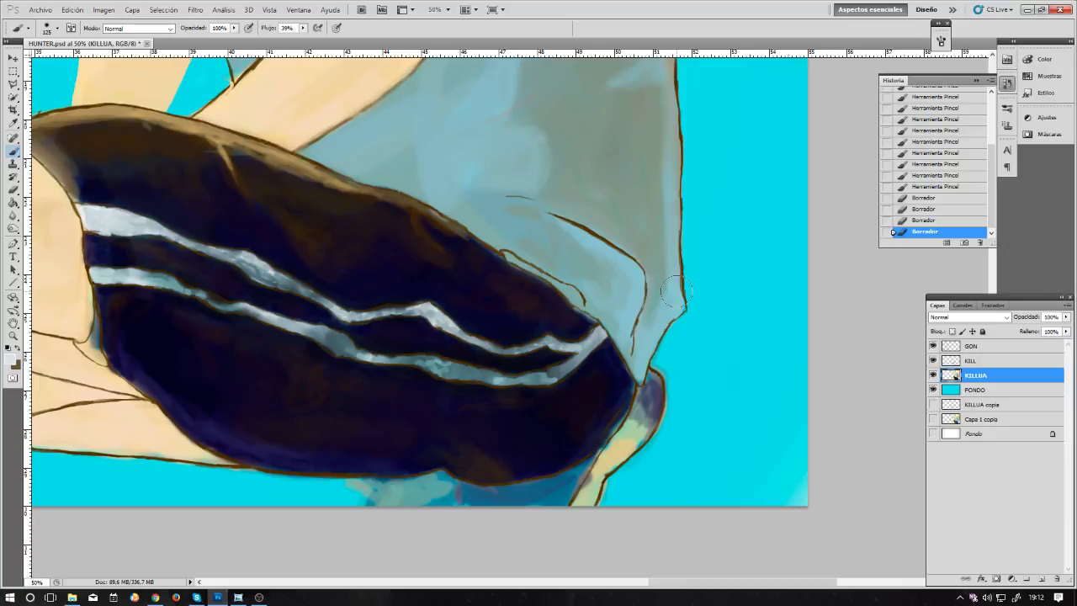
{"action": "key", "text": "bracketleft"}
{"action": "key", "text": "bracketleft"}
{"action": "key", "text": "bracketleft"}
{"action": "left_click_drag", "start_coordinate": [683, 285], "coordinate": [678, 306]}
Step: Paint a near-white highlight along the curved fold beside the shorts with a 45 px brush
{"action": "key", "text": "bracketleft"}
{"action": "key", "text": "bracketleft"}
{"action": "key", "text": "bracketleft"}
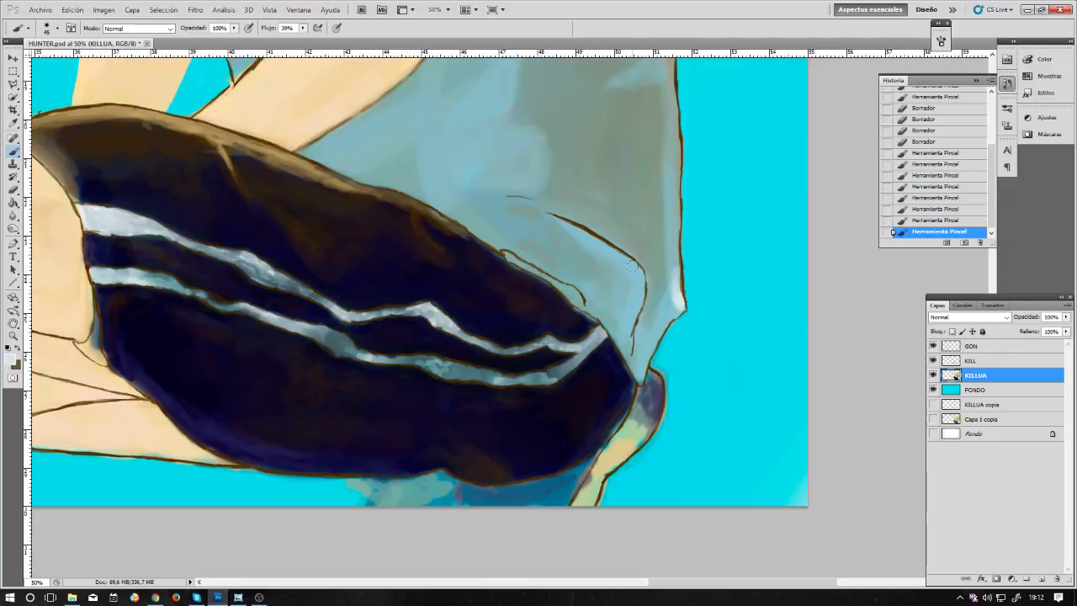
{"action": "left_click_drag", "start_coordinate": [629, 266], "coordinate": [636, 315]}
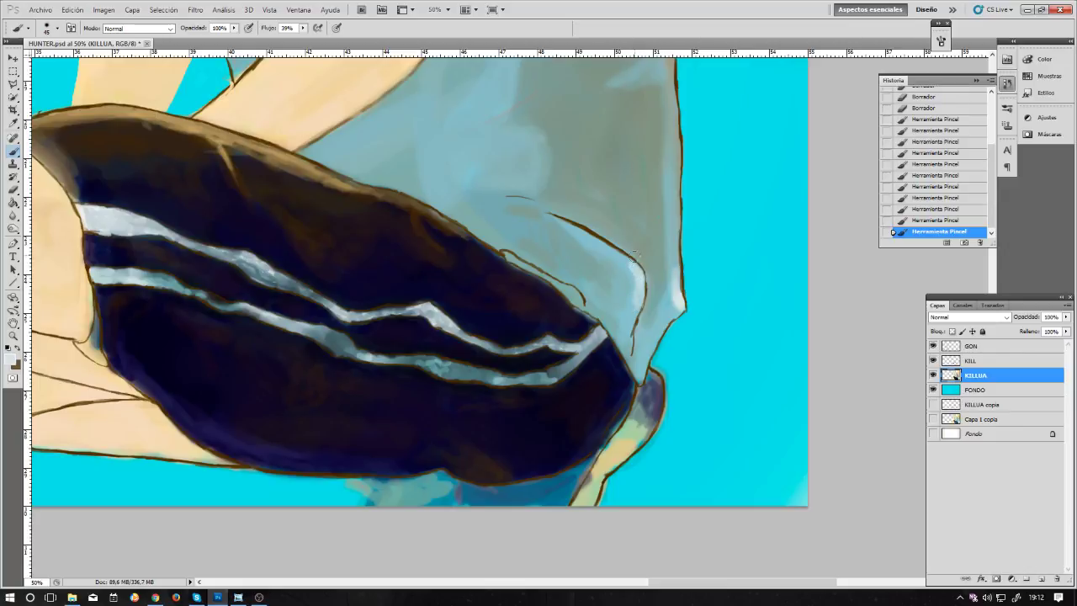
{"action": "left_click_drag", "start_coordinate": [623, 266], "coordinate": [623, 259]}
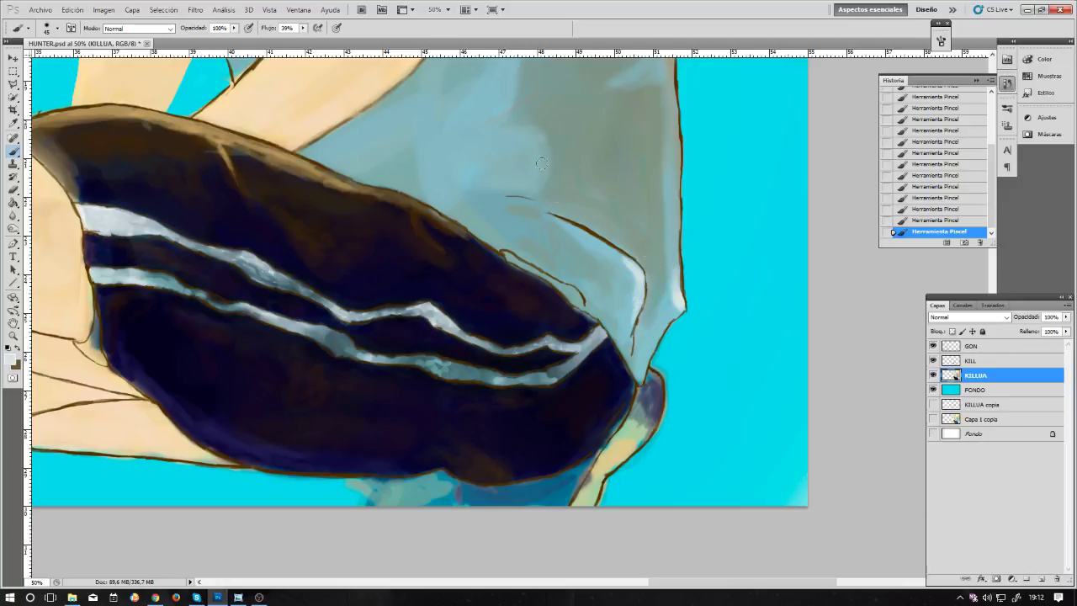
Step: Build up the white highlight along the tank top's upper back edge with an 80 px brush
{"action": "left_click_drag", "start_coordinate": [574, 166], "coordinate": [506, 386]}
{"action": "key", "text": "bracketright"}
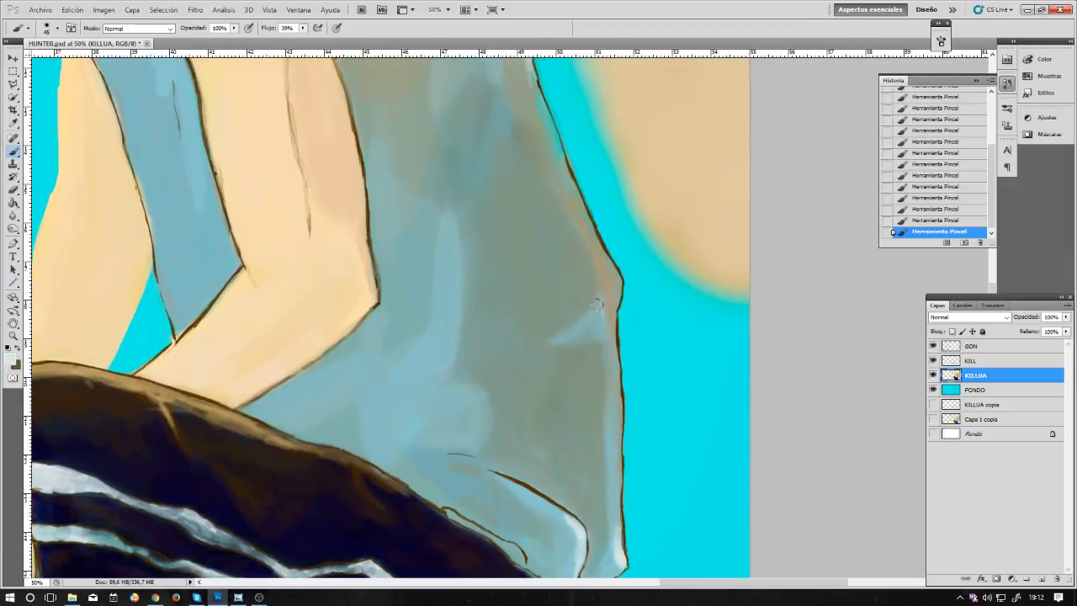
{"action": "key", "text": "bracketright"}
{"action": "key", "text": "bracketright"}
{"action": "key", "text": "bracketright"}
{"action": "key", "text": "bracketright"}
{"action": "left_click_drag", "start_coordinate": [595, 252], "coordinate": [598, 364]}
{"action": "scroll", "coordinate": [606, 394], "scroll_direction": "up", "scroll_amount": 3}
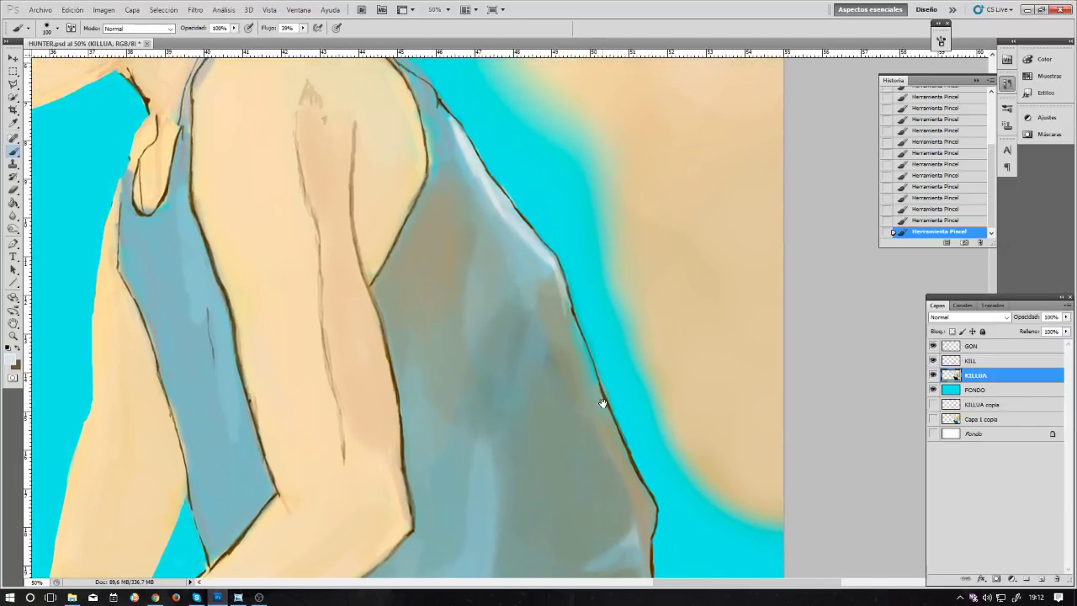
{"action": "key", "text": "m"}
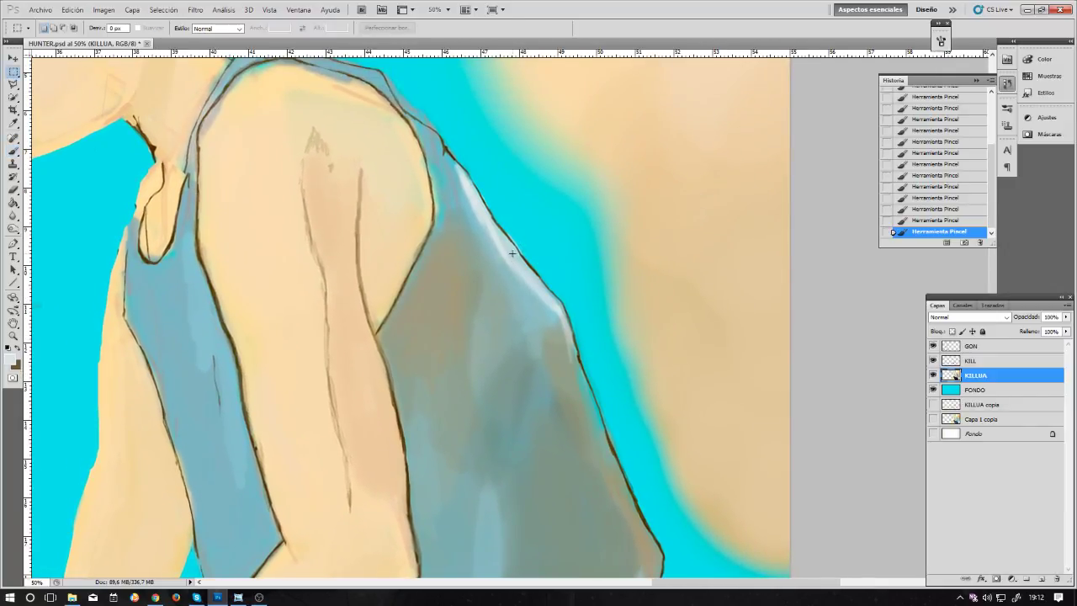
{"action": "key", "text": "b"}
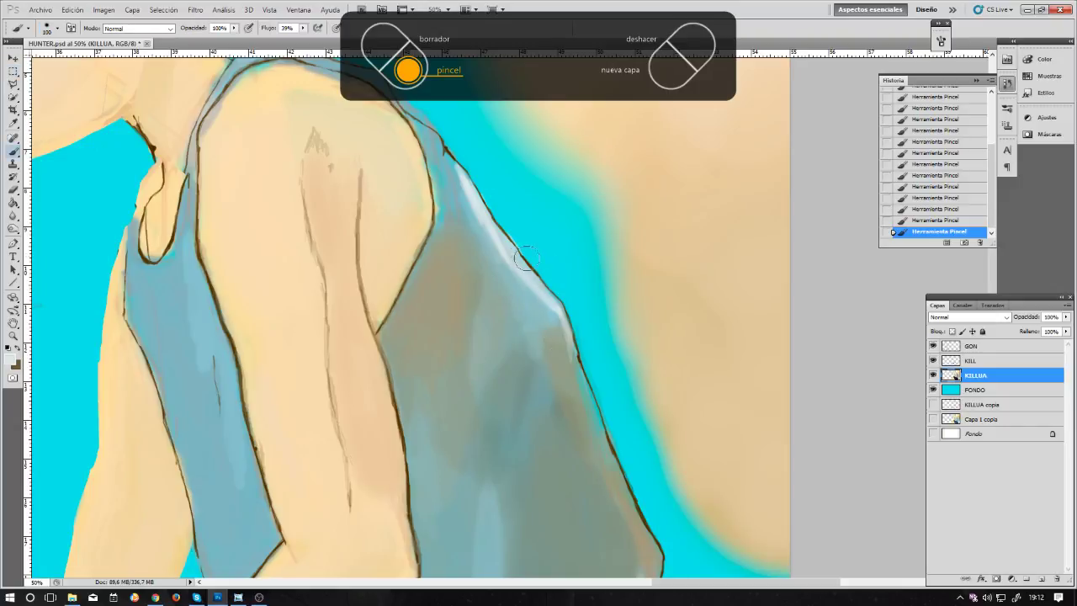
{"action": "key", "text": "bracketleft"}
{"action": "key", "text": "bracketleft"}
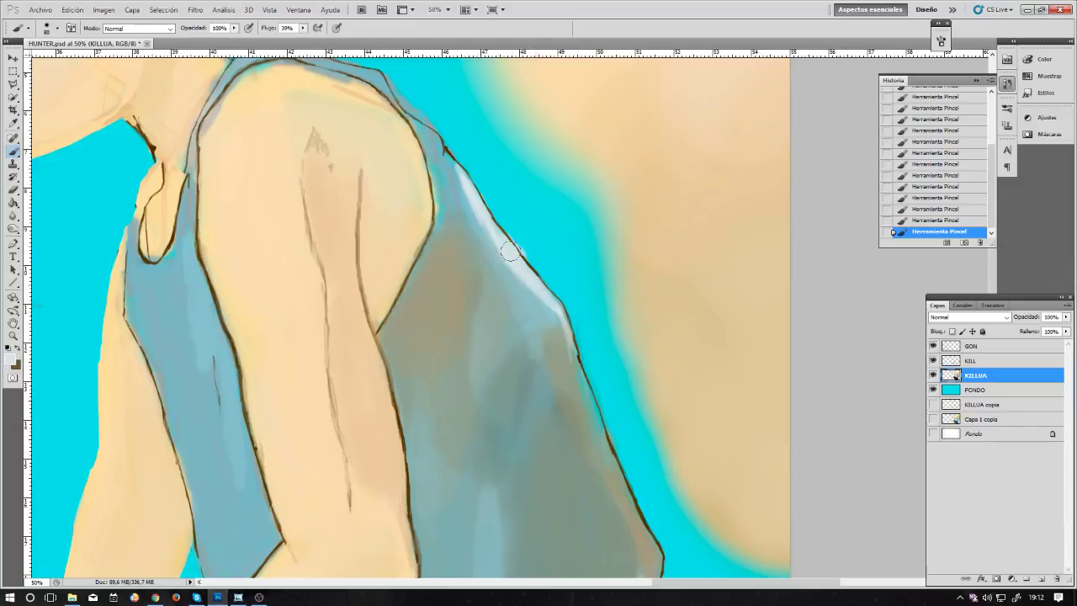
Step: Erase the stray paint outside the tank top's upper and middle back outline with an 80 px eraser
{"action": "key", "text": "e"}
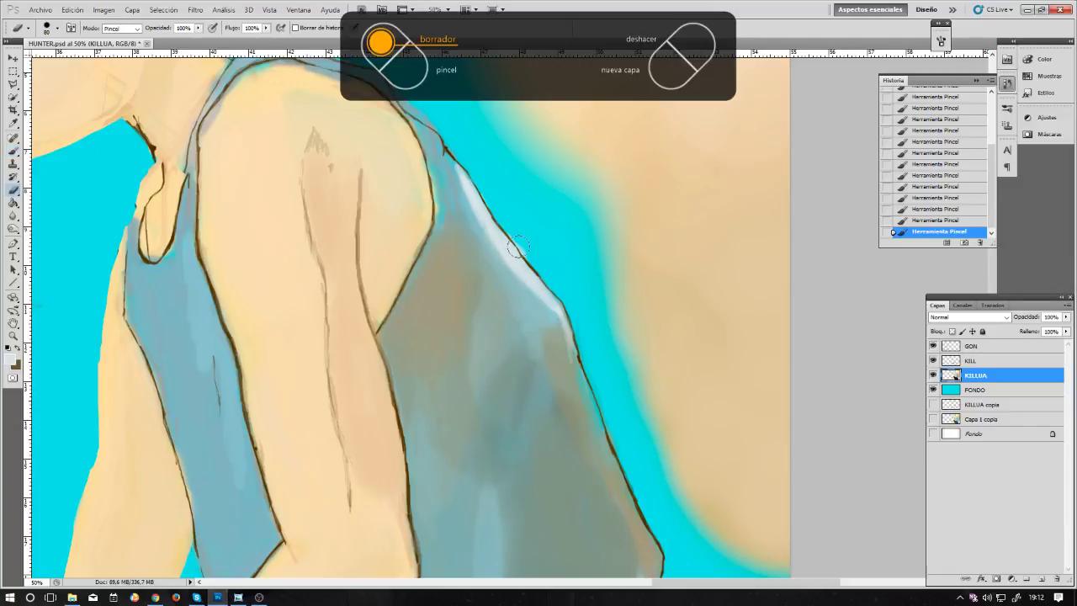
{"action": "mouse_move", "coordinate": [521, 229]}
{"action": "left_mouse_down"}
{"action": "mouse_move", "coordinate": [535, 256]}
{"action": "mouse_move", "coordinate": [513, 234]}
{"action": "left_mouse_up"}
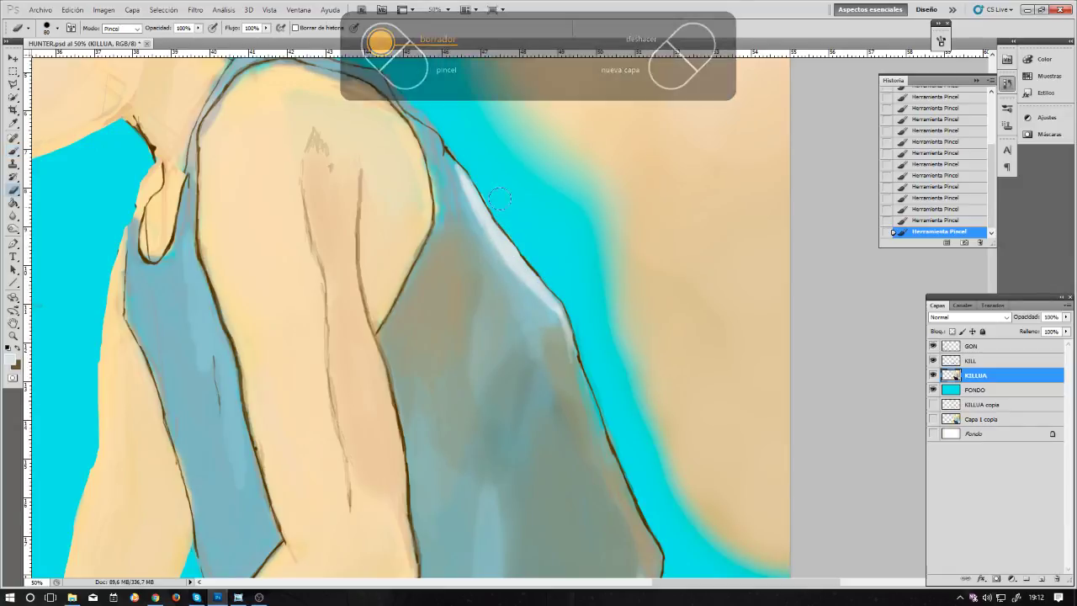
{"action": "left_click_drag", "start_coordinate": [504, 169], "coordinate": [557, 250]}
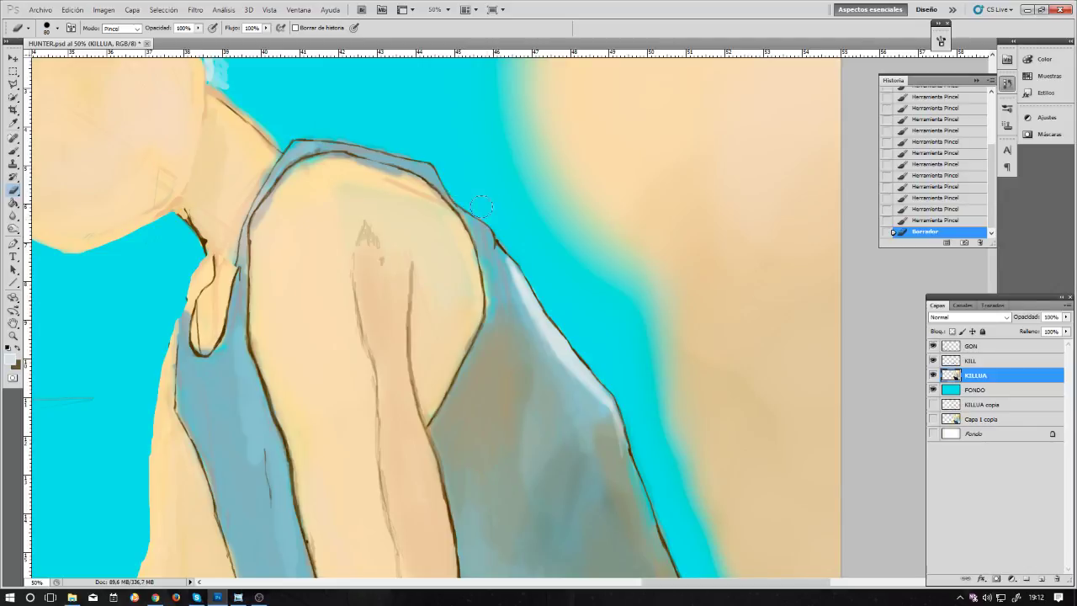
{"action": "left_click", "coordinate": [535, 270]}
{"action": "left_click_drag", "start_coordinate": [652, 478], "coordinate": [665, 375]}
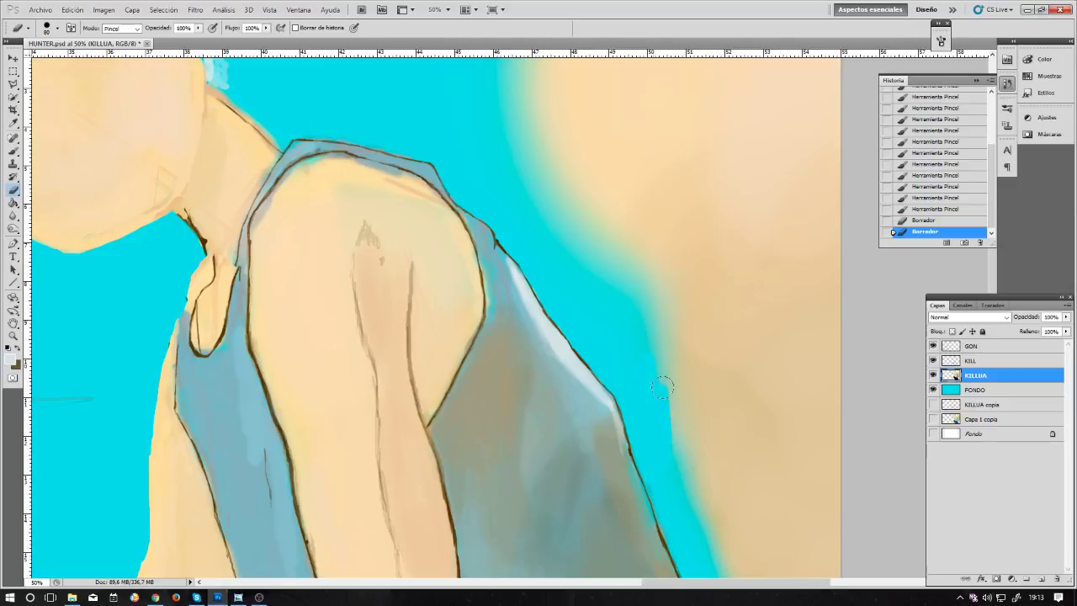
{"action": "scroll", "coordinate": [636, 247], "scroll_direction": "down", "scroll_amount": 5}
{"action": "scroll", "coordinate": [637, 248], "scroll_direction": "right", "scroll_amount": 2}
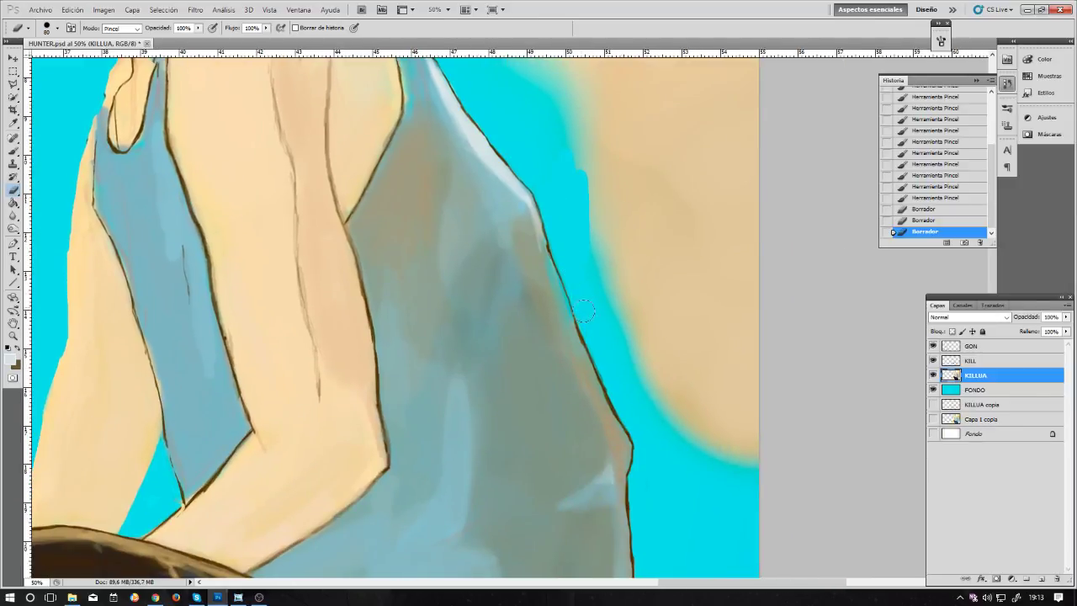
{"action": "left_click_drag", "start_coordinate": [583, 311], "coordinate": [599, 278]}
Step: Set the foreground color to the light tan b3a983 and brush it along the tank top's lower back edge
{"action": "key", "text": "b"}
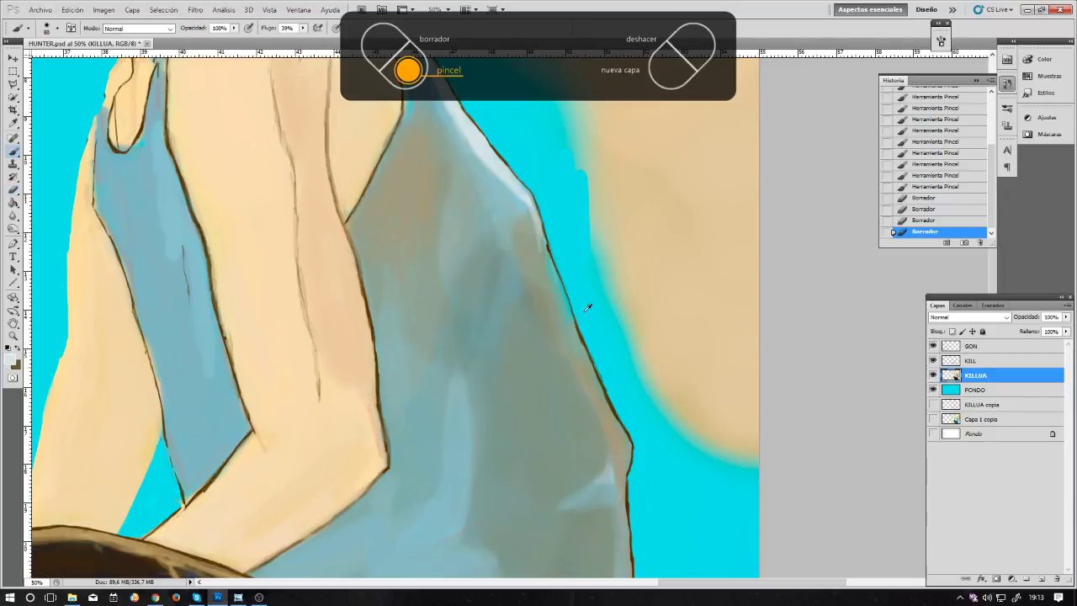
{"action": "left_click", "coordinate": [12, 360]}
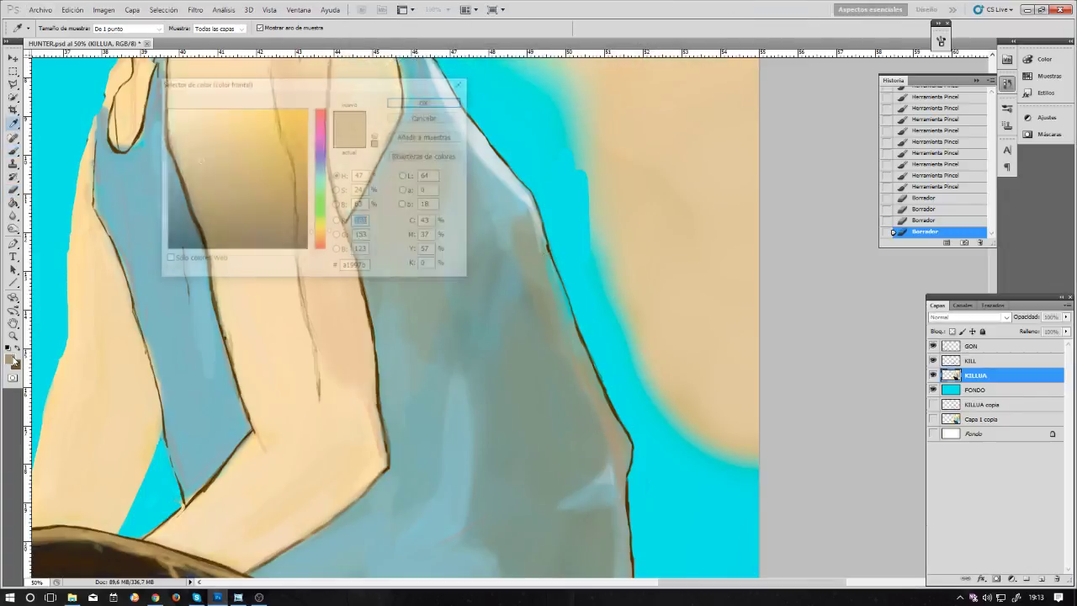
{"action": "left_click_drag", "start_coordinate": [195, 154], "coordinate": [202, 150]}
{"action": "left_click", "coordinate": [395, 102]}
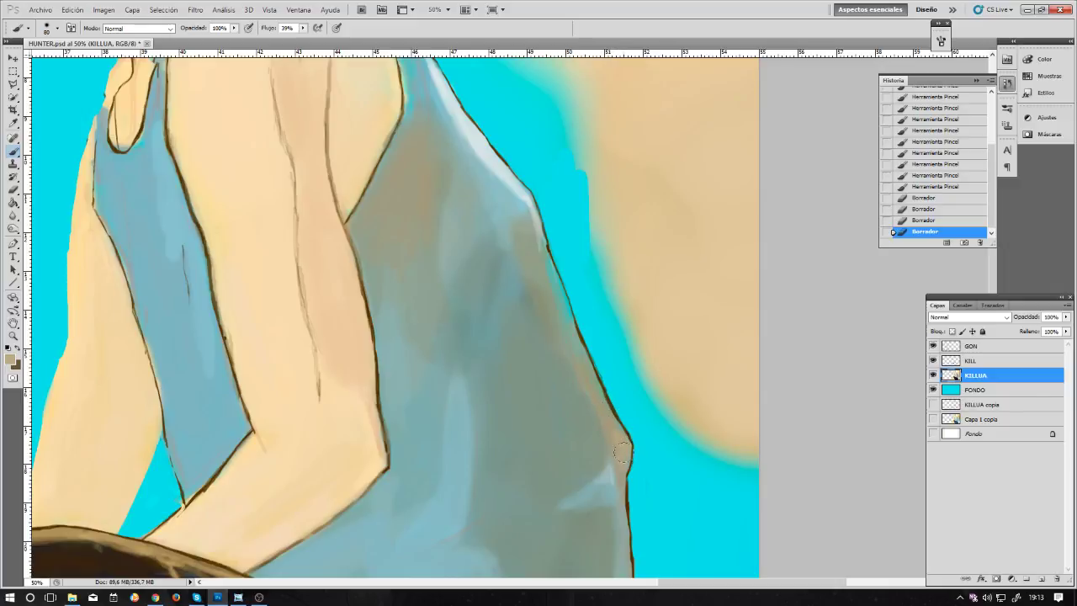
{"action": "left_click_drag", "start_coordinate": [610, 418], "coordinate": [589, 368]}
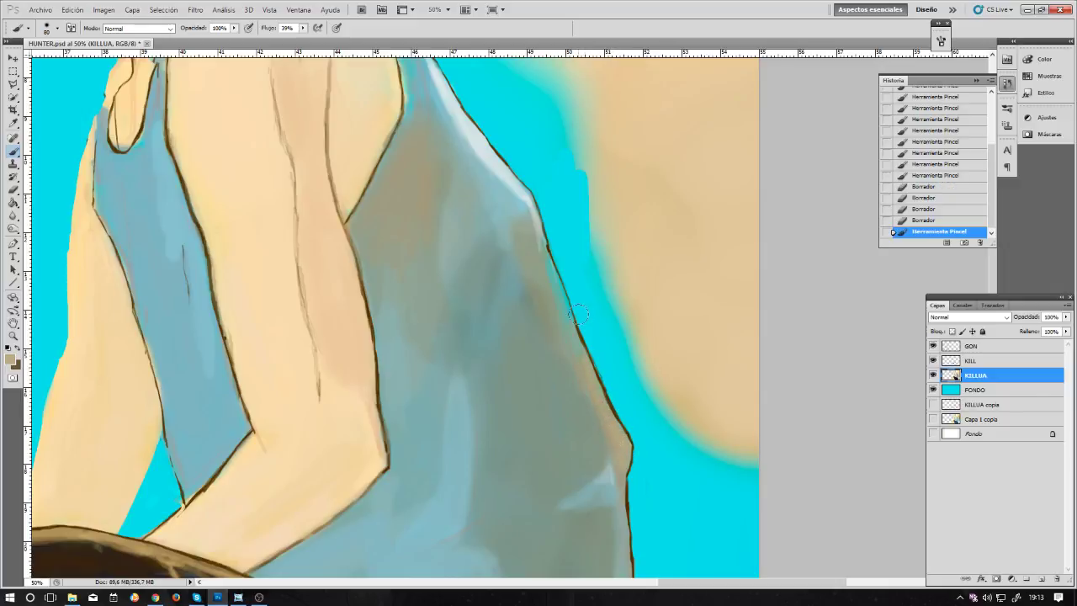
Step: Shift the foreground color to the warmer tan b3a483
{"action": "left_click", "coordinate": [10, 359]}
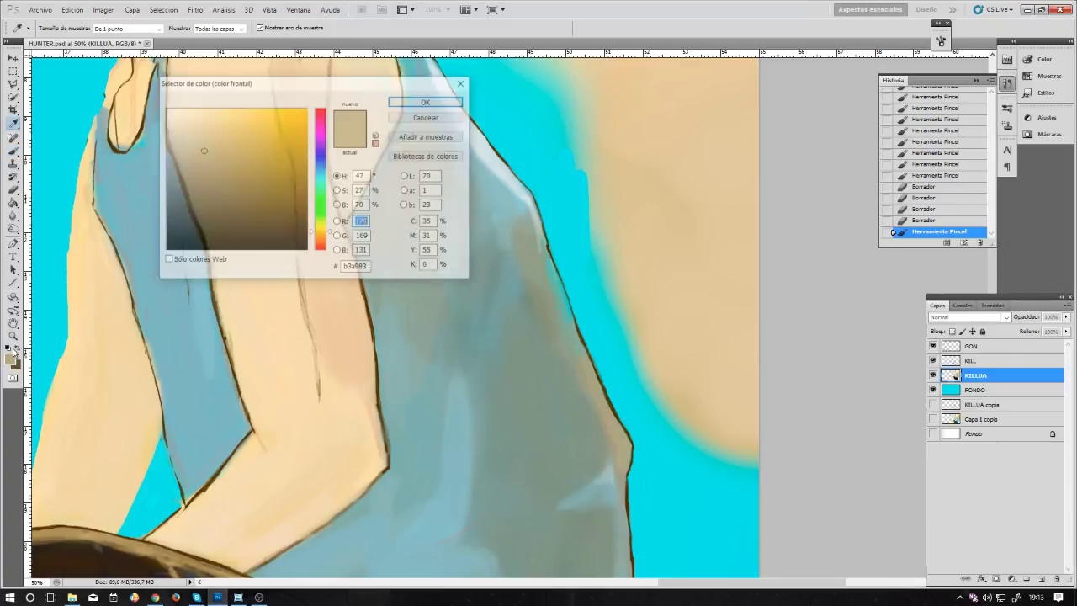
{"action": "left_click", "coordinate": [326, 236]}
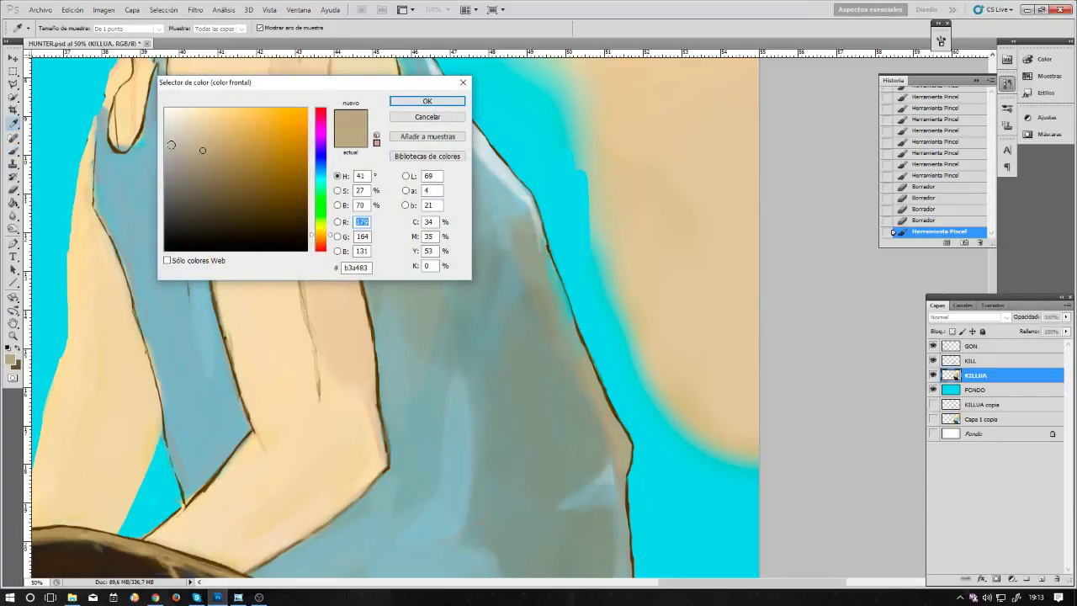
{"action": "left_click", "coordinate": [427, 101]}
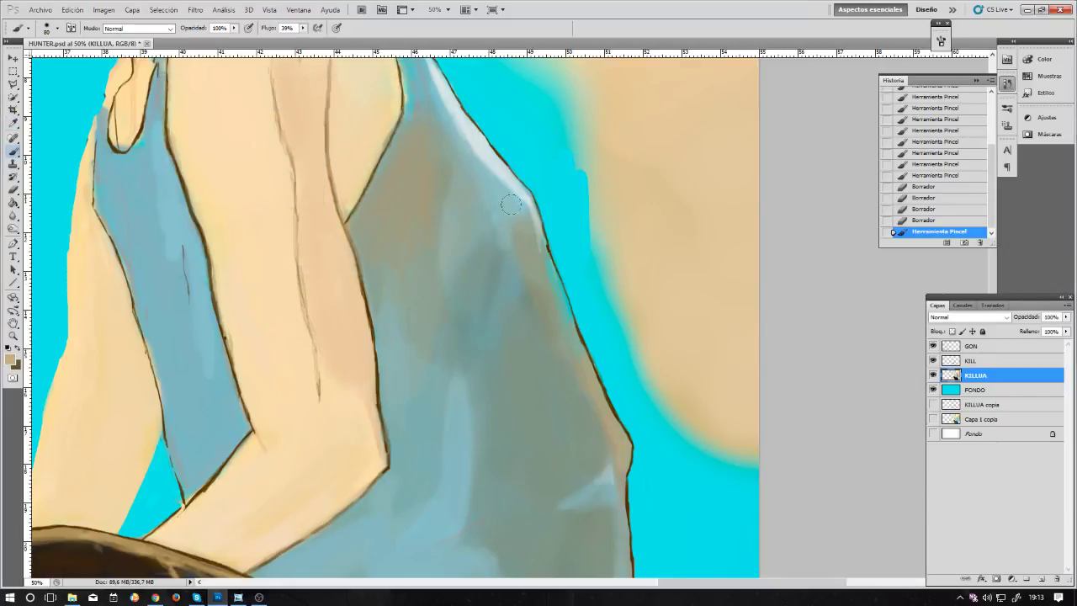
{"action": "key", "text": "e"}
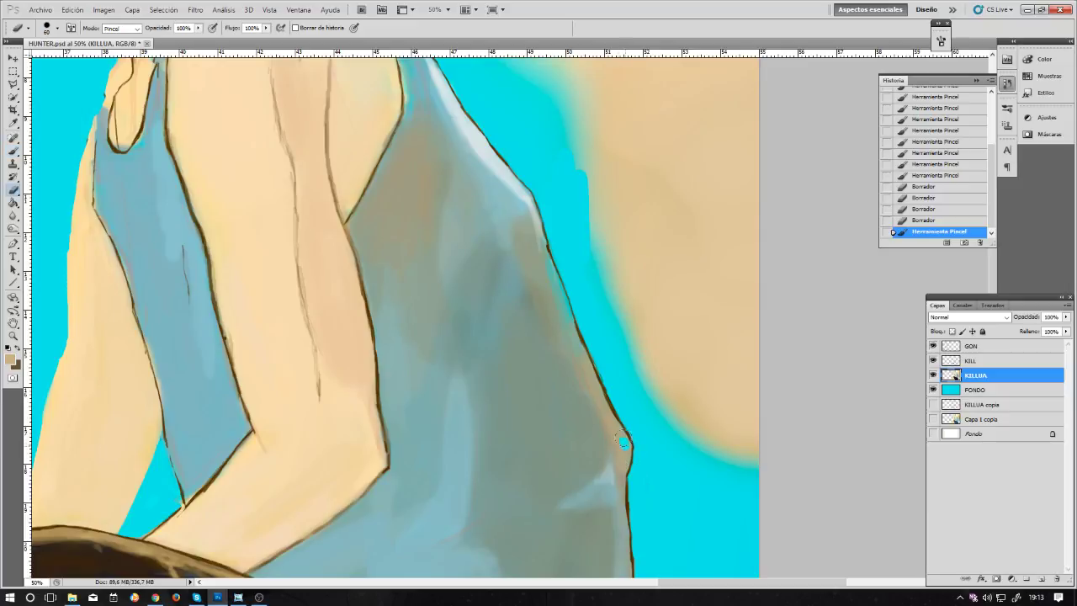
{"action": "left_click_drag", "start_coordinate": [621, 440], "coordinate": [624, 443]}
{"action": "key", "text": "ctrl+z"}
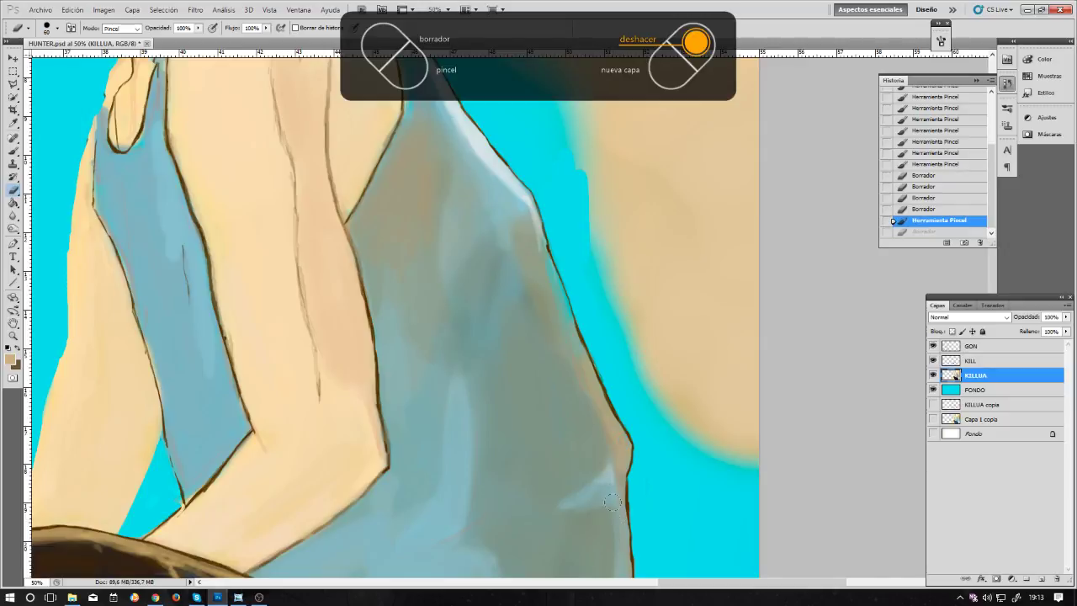
Step: Brush the warmer tan along the inside of the tank top's back edge, from the back corner up to the white highlight
{"action": "key", "text": "b"}
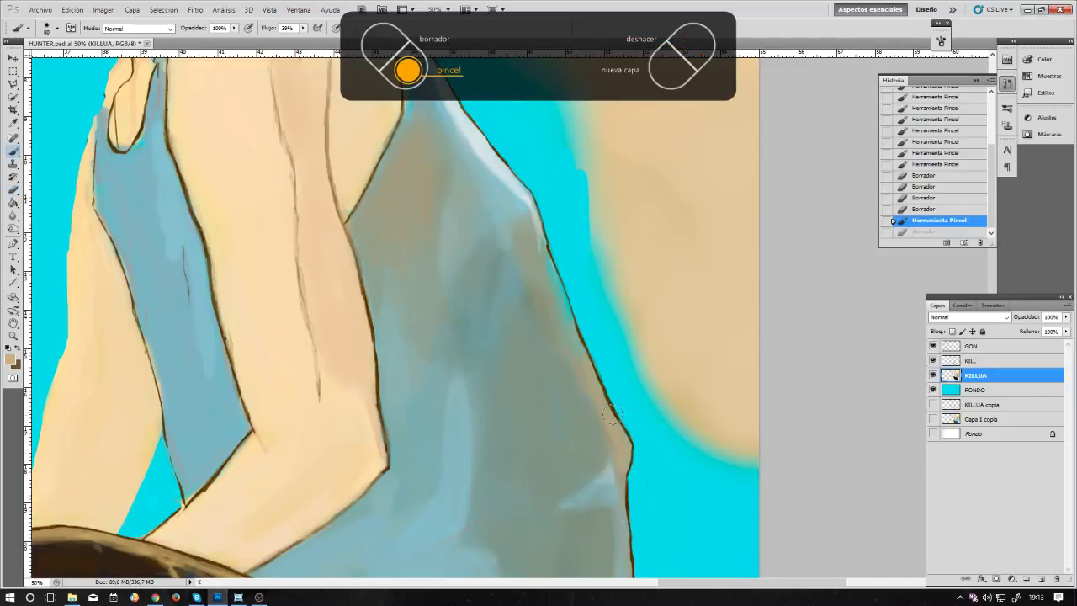
{"action": "mouse_move", "coordinate": [611, 413]}
{"action": "left_mouse_down"}
{"action": "mouse_move", "coordinate": [624, 446]}
{"action": "mouse_move", "coordinate": [591, 373]}
{"action": "left_mouse_up"}
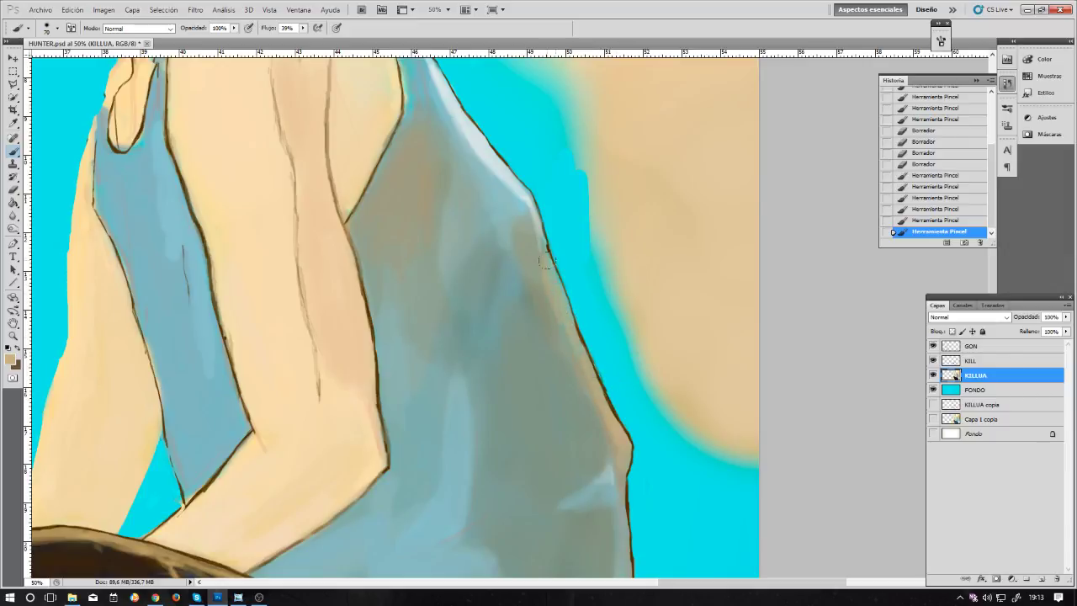
{"action": "mouse_move", "coordinate": [549, 265]}
{"action": "left_mouse_down"}
{"action": "mouse_move", "coordinate": [567, 324]}
{"action": "mouse_move", "coordinate": [542, 253]}
{"action": "mouse_move", "coordinate": [582, 355]}
{"action": "left_mouse_up"}
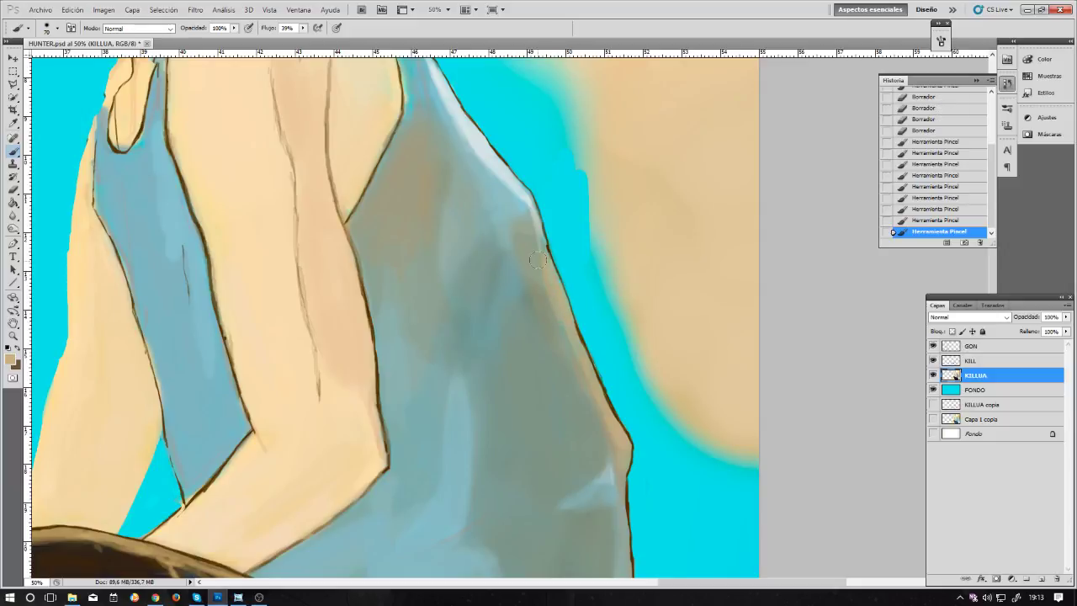
Step: Sample the light grey below the white back highlight and brush it along the inside of the tank top's upper back edge
{"action": "left_click_drag", "start_coordinate": [535, 250], "coordinate": [535, 227], "text": "alt"}
{"action": "left_click", "coordinate": [539, 246]}
{"action": "left_click", "coordinate": [537, 226]}
{"action": "left_click", "coordinate": [543, 193]}
{"action": "left_click", "coordinate": [535, 231]}
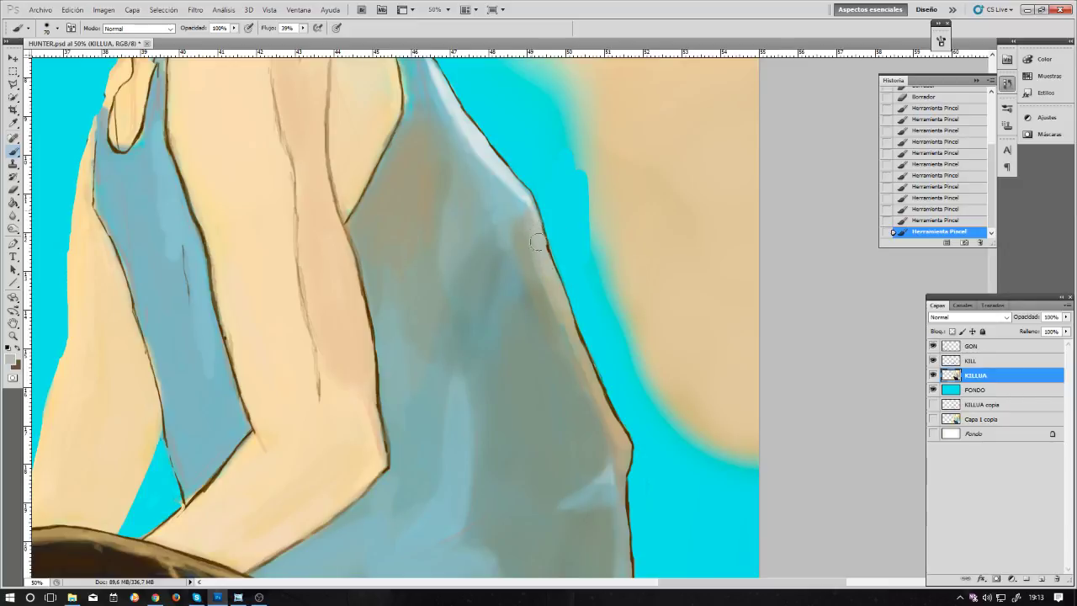
Step: Blend the lower end of the white highlight into the greyish tan back edge using colors sampled from both areas
{"action": "left_click", "coordinate": [515, 195], "text": "alt"}
{"action": "mouse_move", "coordinate": [525, 206]}
{"action": "left_mouse_down"}
{"action": "mouse_move", "coordinate": [512, 205]}
{"action": "mouse_move", "coordinate": [520, 225]}
{"action": "left_mouse_up"}
{"action": "left_click", "coordinate": [530, 240], "text": "alt"}
{"action": "mouse_move", "coordinate": [526, 227]}
{"action": "left_mouse_down"}
{"action": "mouse_move", "coordinate": [511, 211]}
{"action": "mouse_move", "coordinate": [528, 245]}
{"action": "left_mouse_up"}
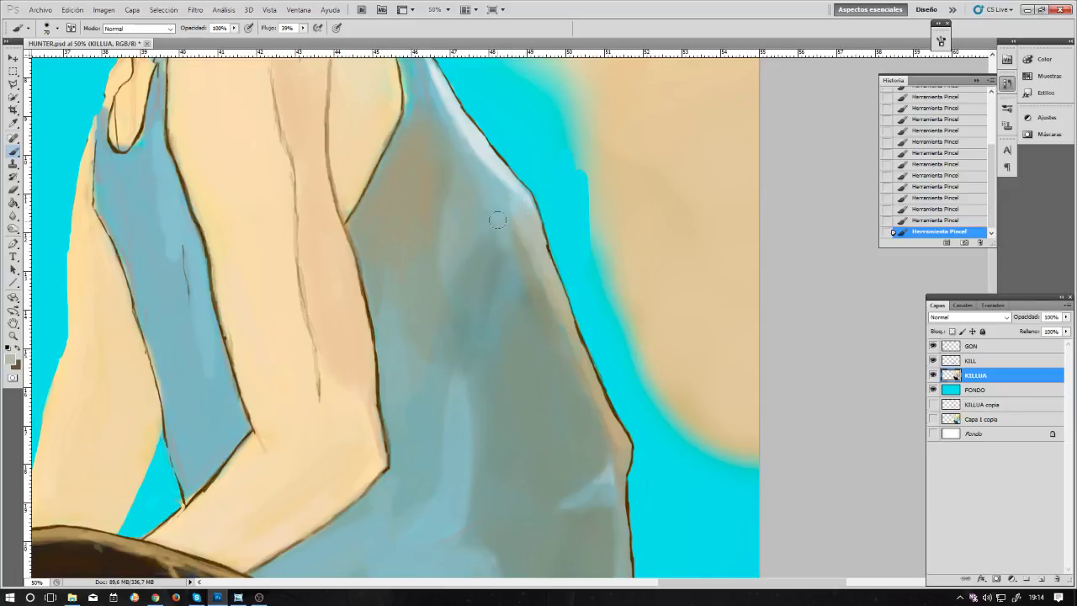
{"action": "mouse_move", "coordinate": [538, 222]}
{"action": "left_mouse_down"}
{"action": "mouse_move", "coordinate": [536, 169]}
{"action": "mouse_move", "coordinate": [545, 265]}
{"action": "left_mouse_up"}
Step: Sample the tan near the tank top's back corner and brush it softly over the upper back at 175 px
{"action": "left_click", "coordinate": [612, 420], "text": "alt"}
{"action": "key", "text": "bracketright"}
{"action": "key", "text": "bracketright"}
{"action": "key", "text": "bracketright"}
{"action": "key", "text": "bracketright"}
{"action": "key", "text": "bracketright"}
{"action": "key", "text": "bracketright"}
{"action": "left_click_drag", "start_coordinate": [407, 162], "coordinate": [462, 84]}
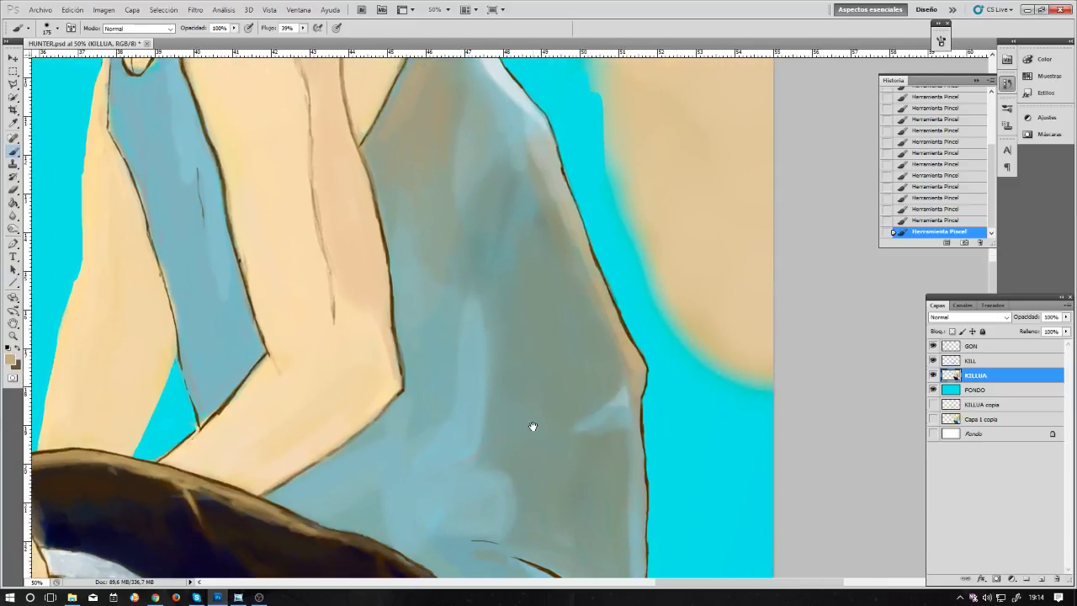
{"action": "left_click_drag", "start_coordinate": [531, 428], "coordinate": [544, 307]}
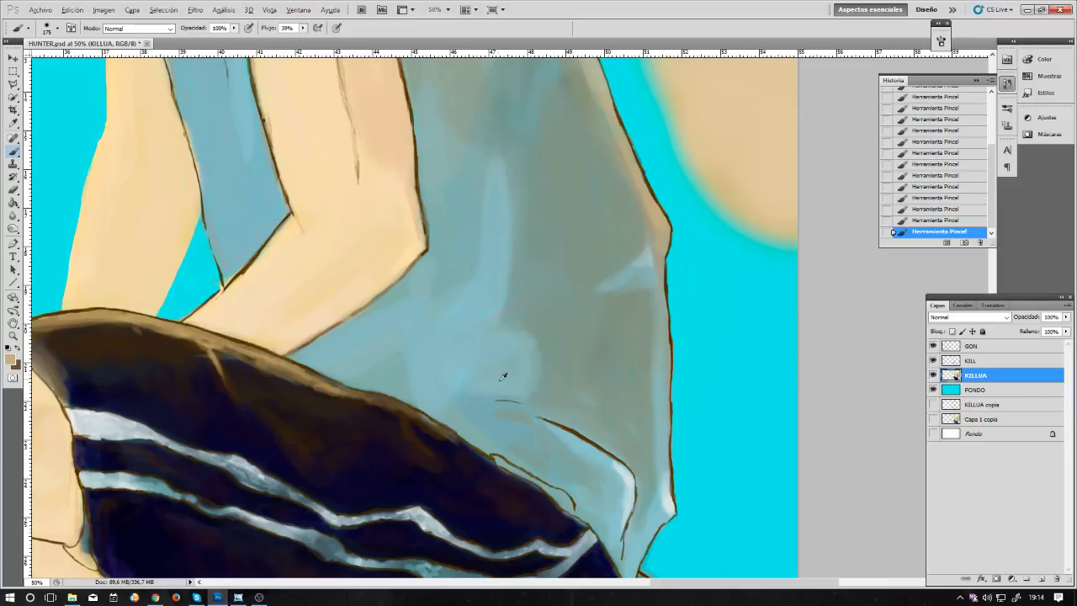
Step: Sample the tank top's light blues and paint a narrow fold streak down the middle of its back with a smaller brush
{"action": "left_click", "coordinate": [504, 336], "text": "alt"}
{"action": "key", "text": "bracketleft"}
{"action": "left_click", "coordinate": [525, 286], "text": "alt"}
{"action": "mouse_move", "coordinate": [548, 339]}
{"action": "left_mouse_down"}
{"action": "mouse_move", "coordinate": [555, 281]}
{"action": "mouse_move", "coordinate": [535, 267]}
{"action": "left_mouse_up"}
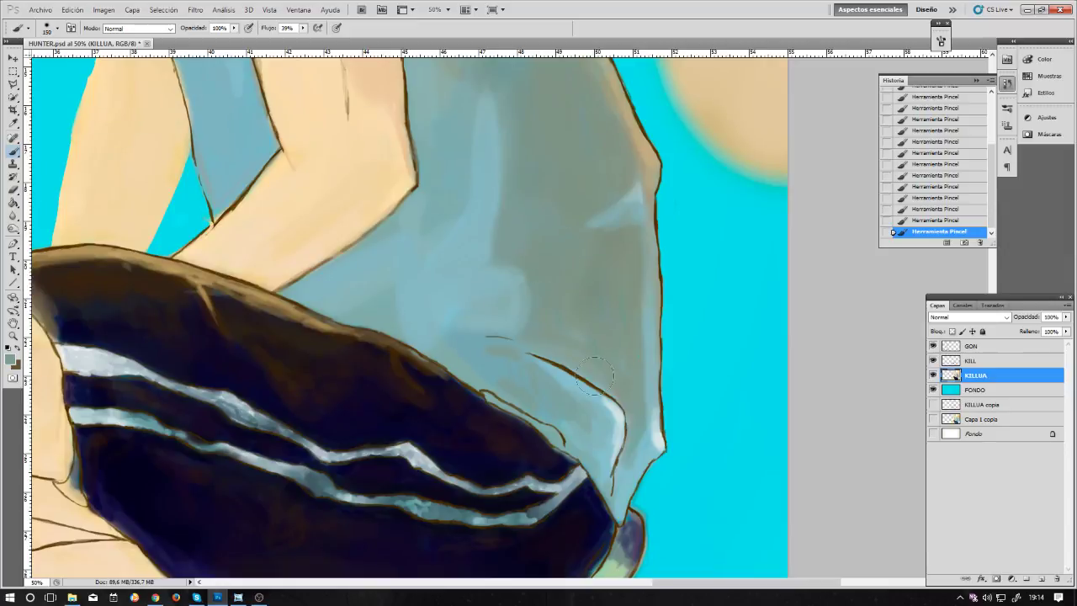
{"action": "left_click", "coordinate": [430, 416], "text": "alt"}
{"action": "key", "text": "bracketleft"}
{"action": "key", "text": "bracketleft"}
{"action": "left_click", "coordinate": [495, 246]}
{"action": "left_click", "coordinate": [511, 222], "text": "alt"}
{"action": "left_click", "coordinate": [505, 245], "text": "alt"}
{"action": "left_click_drag", "start_coordinate": [533, 113], "coordinate": [586, 312]}
{"action": "left_click_drag", "start_coordinate": [594, 200], "coordinate": [564, 320]}
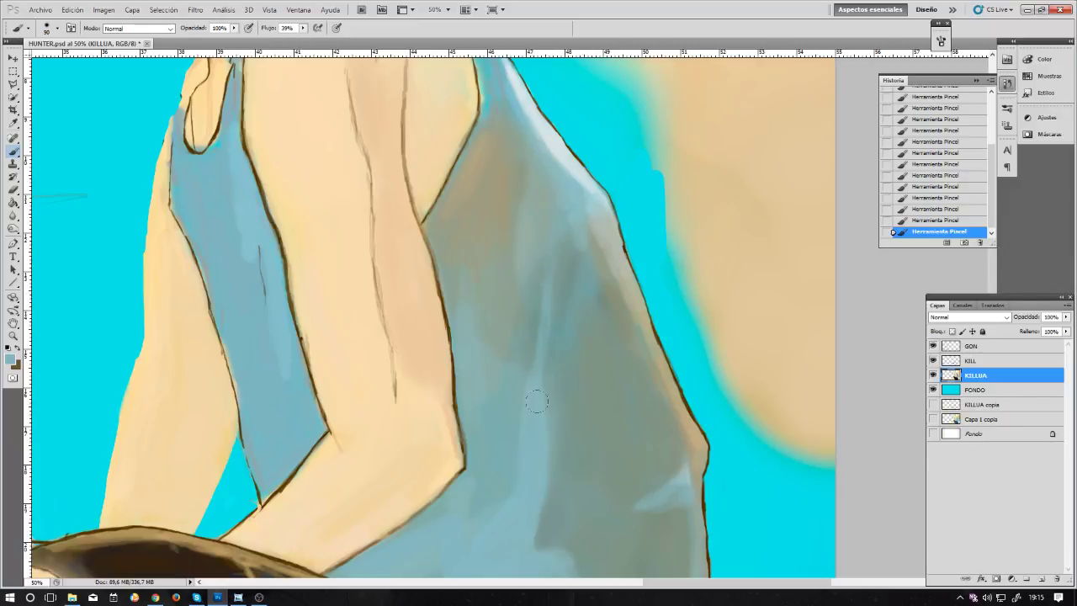
Step: Blend grey-blue over the lower fold and the area above the shorts, enlarging the brush from 100 to 400 px
{"action": "key", "text": "bracketright"}
{"action": "key", "text": "bracketright"}
{"action": "scroll", "coordinate": [524, 456], "scroll_direction": "down", "scroll_amount": 5}
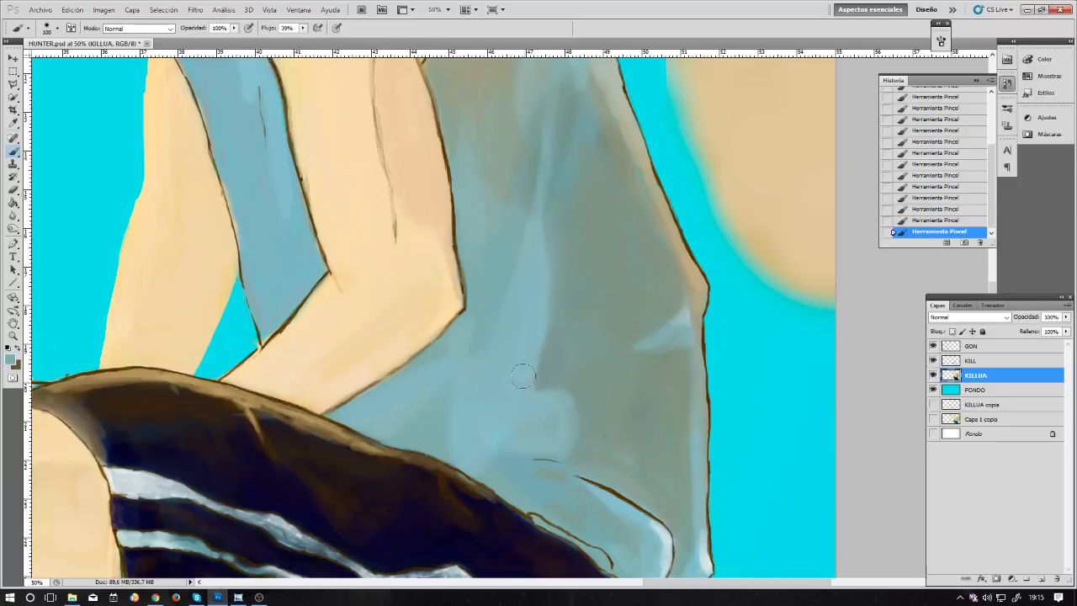
{"action": "key", "text": "bracketright"}
{"action": "scroll", "coordinate": [555, 432], "scroll_direction": "down", "scroll_amount": 2}
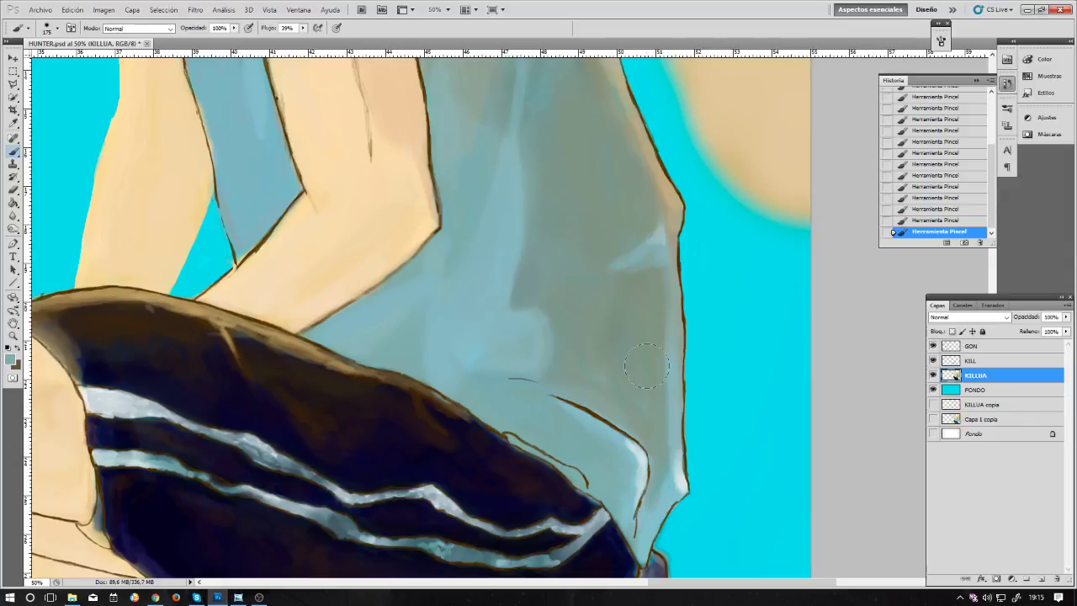
{"action": "key", "text": "bracketright"}
{"action": "key", "text": "bracketright"}
{"action": "key", "text": "bracketright"}
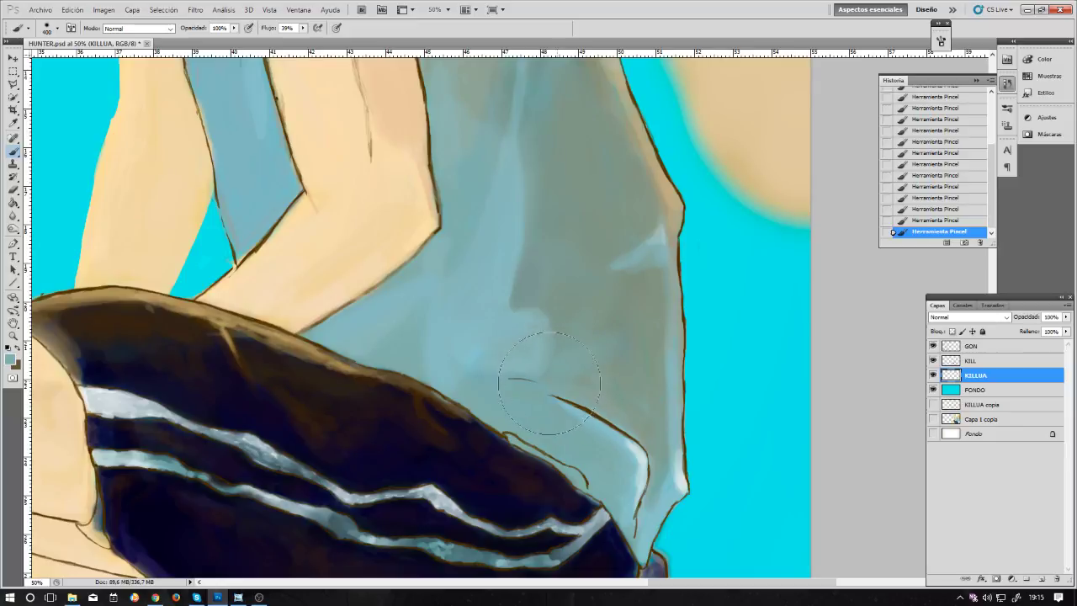
Step: Soften and extend the light blue highlight below the back corner with a small brush, and save the document
{"action": "key", "text": "bracketleft"}
{"action": "key", "text": "bracketleft"}
{"action": "key", "text": "bracketleft"}
{"action": "key", "text": "bracketleft"}
{"action": "key", "text": "bracketleft"}
{"action": "key", "text": "bracketleft"}
{"action": "key", "text": "ctrl+s"}
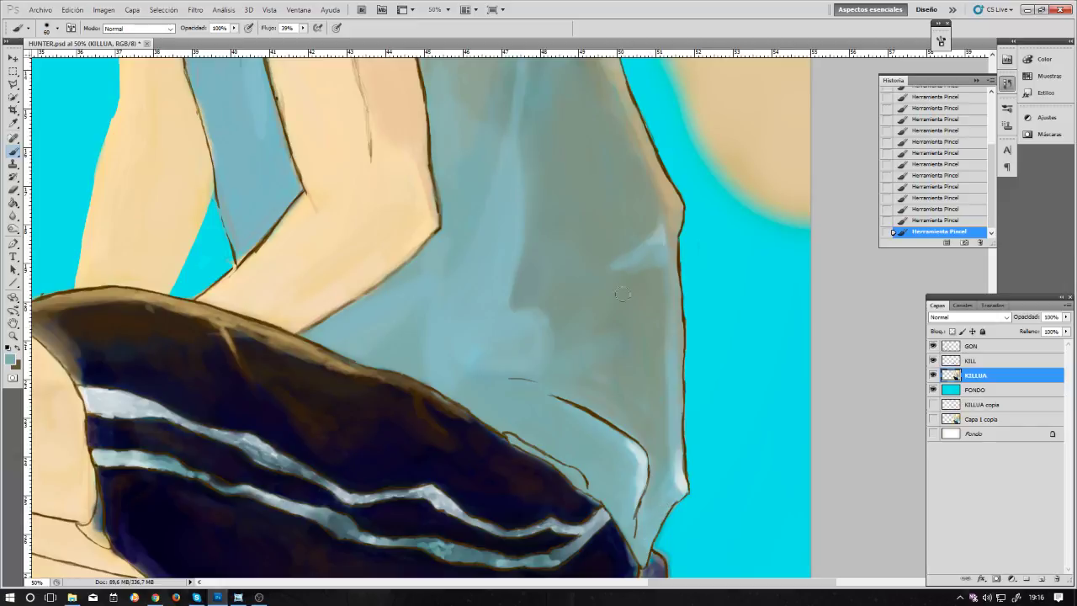
{"action": "left_click_drag", "start_coordinate": [621, 294], "coordinate": [591, 365]}
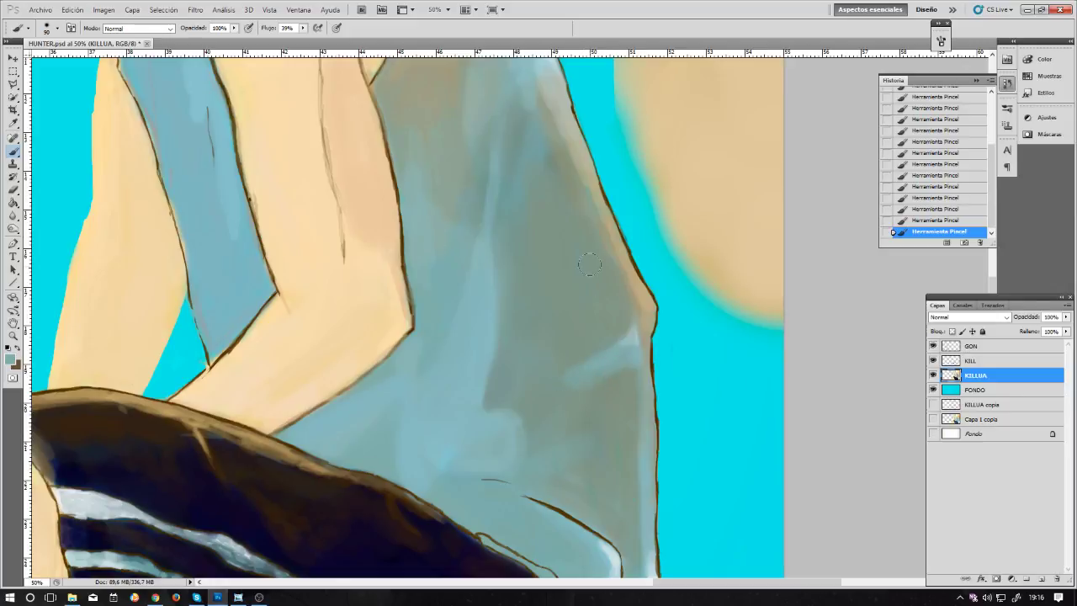
{"action": "left_click_drag", "start_coordinate": [589, 265], "coordinate": [553, 396]}
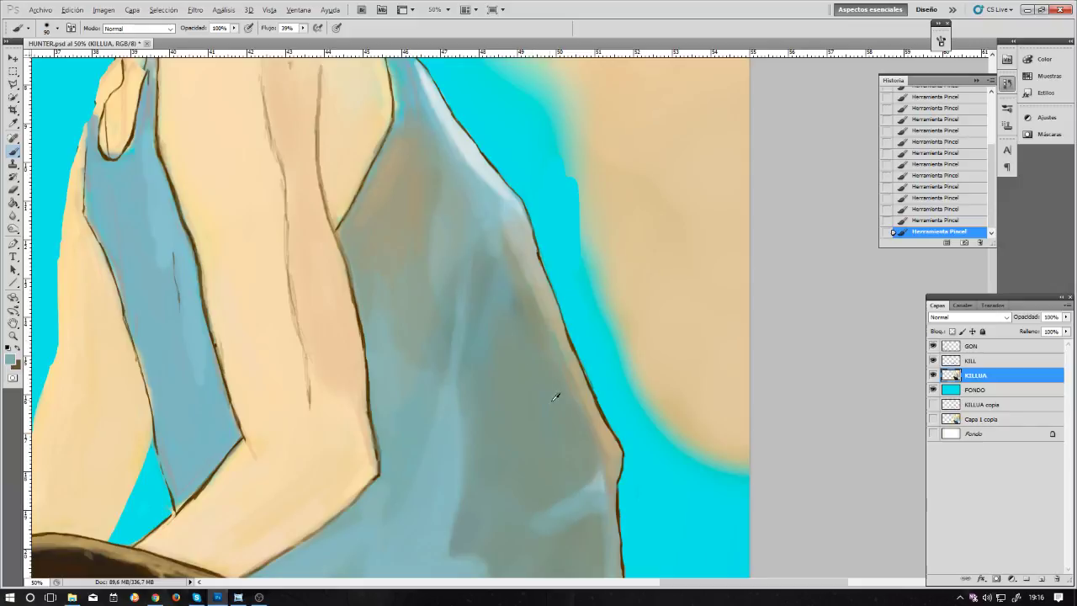
Step: Sample a grey-green from the tank top and glaze it over the upper and middle back with a 300 px brush
{"action": "left_click", "coordinate": [469, 511], "text": "alt"}
{"action": "key", "text": "bracketright"}
{"action": "key", "text": "bracketright"}
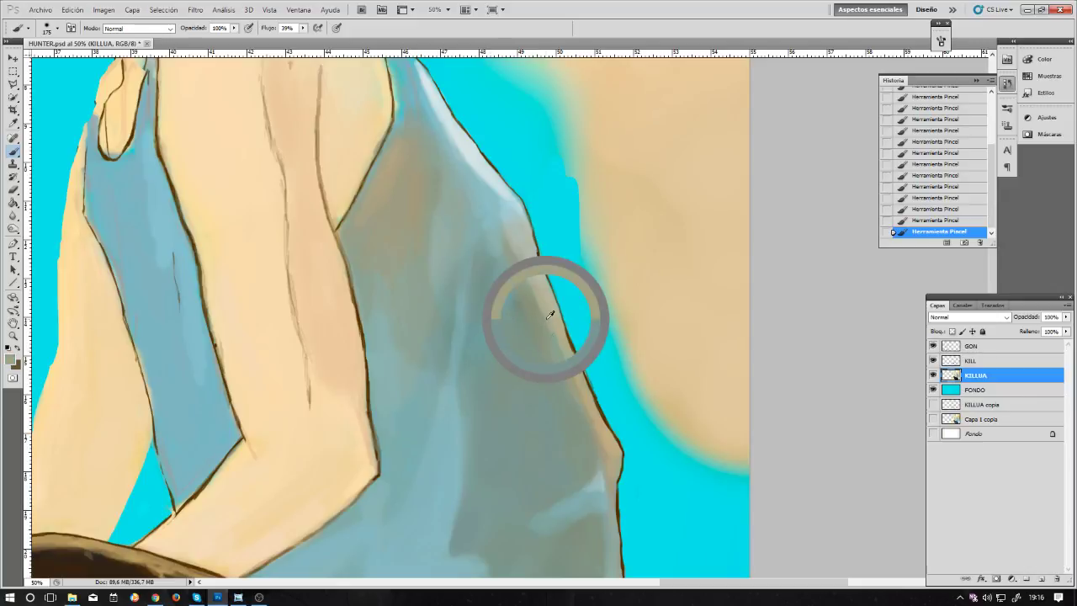
{"action": "key", "text": "bracketright"}
{"action": "key", "text": "bracketright"}
{"action": "key", "text": "bracketright"}
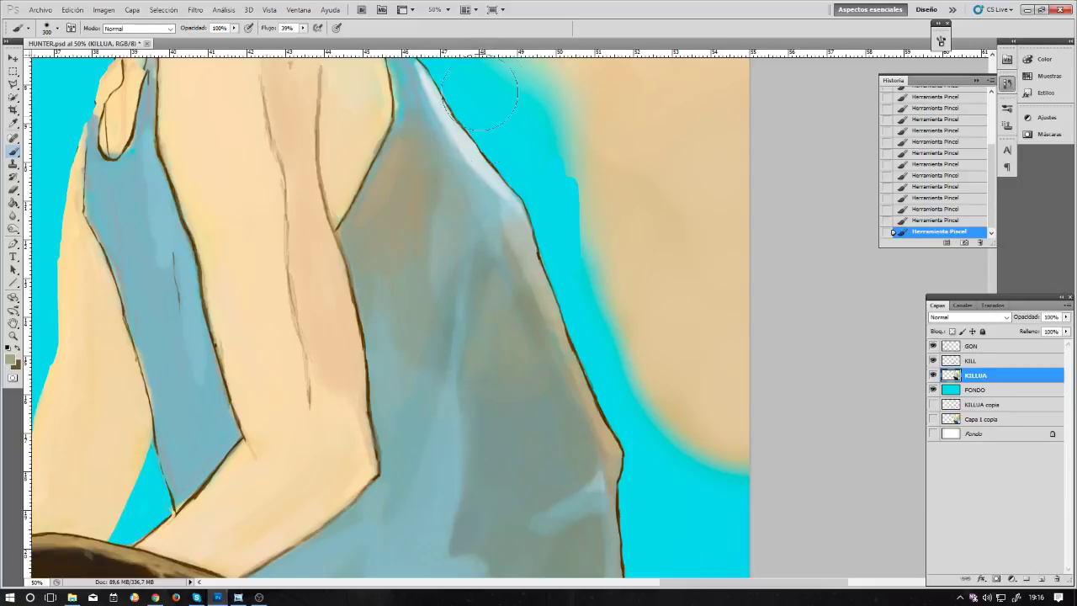
{"action": "left_click_drag", "start_coordinate": [550, 223], "coordinate": [588, 311]}
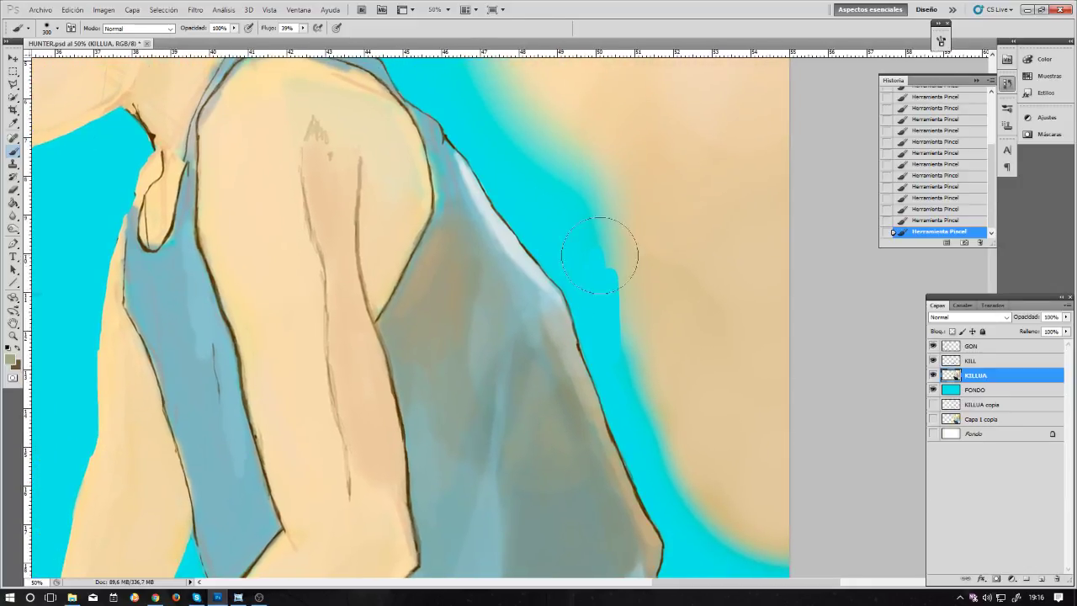
{"action": "left_click_drag", "start_coordinate": [447, 348], "coordinate": [439, 266]}
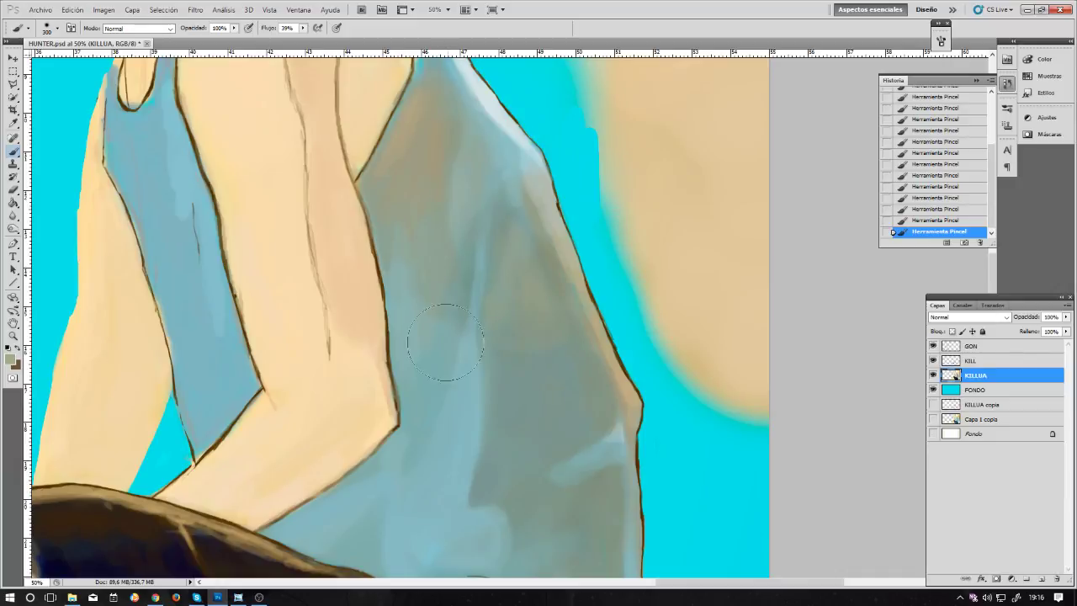
Step: Reduce the brush to 175 px and brush the grey-green over the light area behind the elbow
{"action": "key", "text": "bracketleft"}
{"action": "key", "text": "bracketleft"}
{"action": "key", "text": "bracketleft"}
{"action": "key", "text": "bracketleft"}
{"action": "key", "text": "bracketleft"}
{"action": "key", "text": "bracketleft"}
{"action": "left_click_drag", "start_coordinate": [454, 440], "coordinate": [473, 304]}
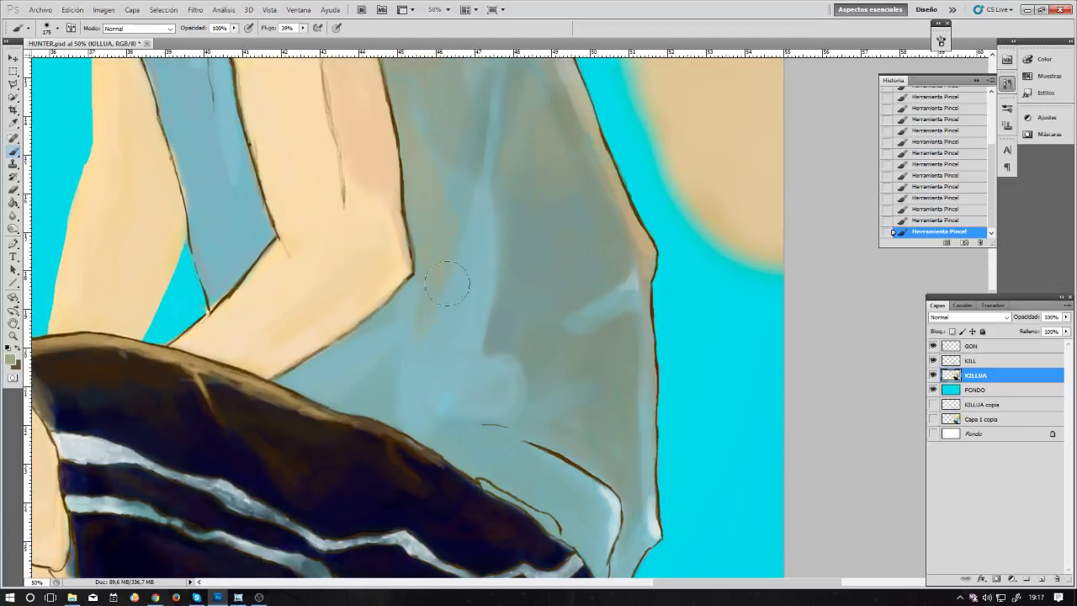
Step: Blend grey-green around the light folds between the elbow and the shorts, varying the brush size up to 400 px
{"action": "key", "text": "bracketright"}
{"action": "key", "text": "bracketright"}
{"action": "key", "text": "bracketright"}
{"action": "key", "text": "bracketright"}
{"action": "key", "text": "bracketleft"}
{"action": "key", "text": "bracketleft"}
{"action": "key", "text": "bracketleft"}
{"action": "key", "text": "bracketleft"}
{"action": "key", "text": "bracketright"}
{"action": "key", "text": "bracketright"}
{"action": "key", "text": "bracketleft"}
{"action": "key", "text": "bracketleft"}
{"action": "key", "text": "bracketleft"}
{"action": "key", "text": "bracketleft"}
{"action": "key", "text": "bracketright"}
{"action": "key", "text": "bracketright"}
{"action": "key", "text": "bracketright"}
{"action": "key", "text": "bracketright"}
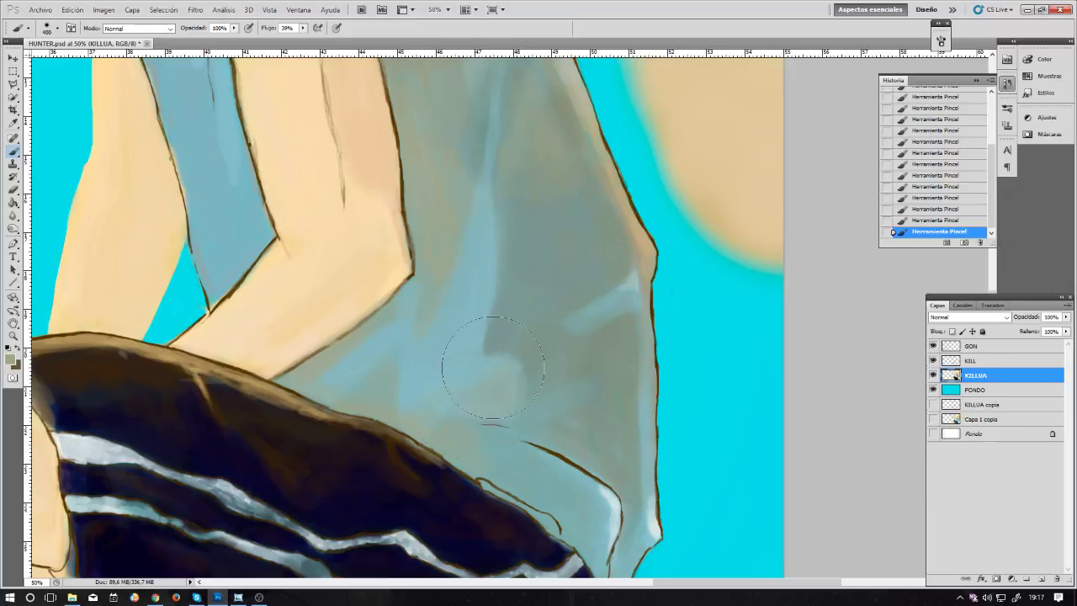
Step: Glaze grey-green over the tank top's lower back with a 600 px brush, and refine it at 200 px
{"action": "key", "text": "bracketright"}
{"action": "key", "text": "bracketright"}
{"action": "key", "text": "bracketright"}
{"action": "mouse_move", "coordinate": [558, 293]}
{"action": "left_mouse_down"}
{"action": "mouse_move", "coordinate": [595, 269]}
{"action": "mouse_move", "coordinate": [544, 314]}
{"action": "mouse_move", "coordinate": [560, 293]}
{"action": "mouse_move", "coordinate": [523, 314]}
{"action": "mouse_move", "coordinate": [592, 175]}
{"action": "mouse_move", "coordinate": [599, 221]}
{"action": "left_mouse_up"}
{"action": "left_click_drag", "start_coordinate": [591, 300], "coordinate": [509, 204]}
{"action": "key", "text": "bracketleft"}
{"action": "key", "text": "bracketleft"}
{"action": "key", "text": "bracketleft"}
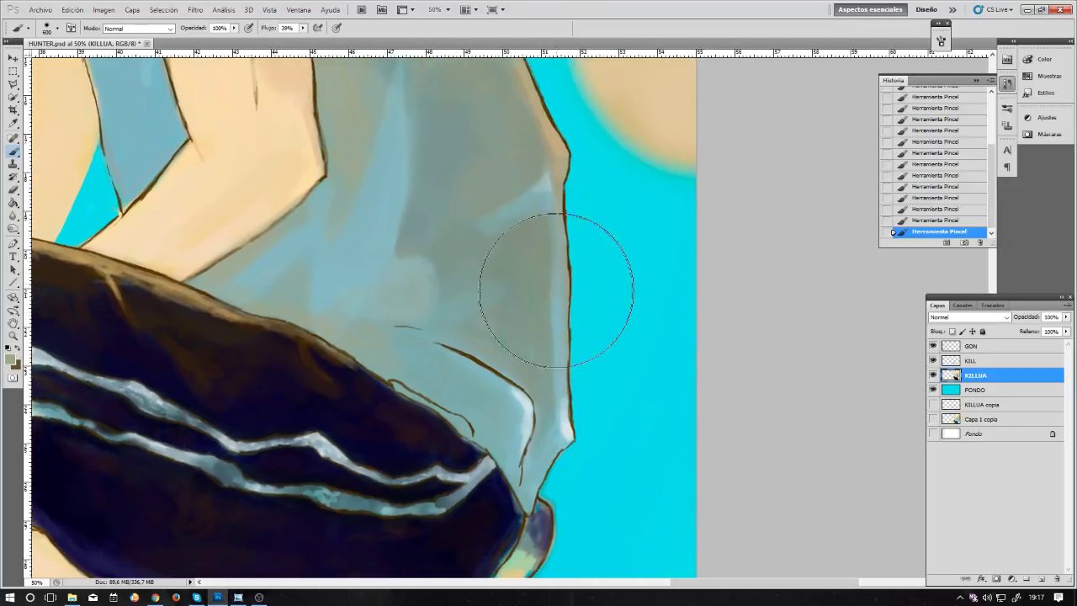
{"action": "key", "text": "bracketleft"}
{"action": "key", "text": "bracketleft"}
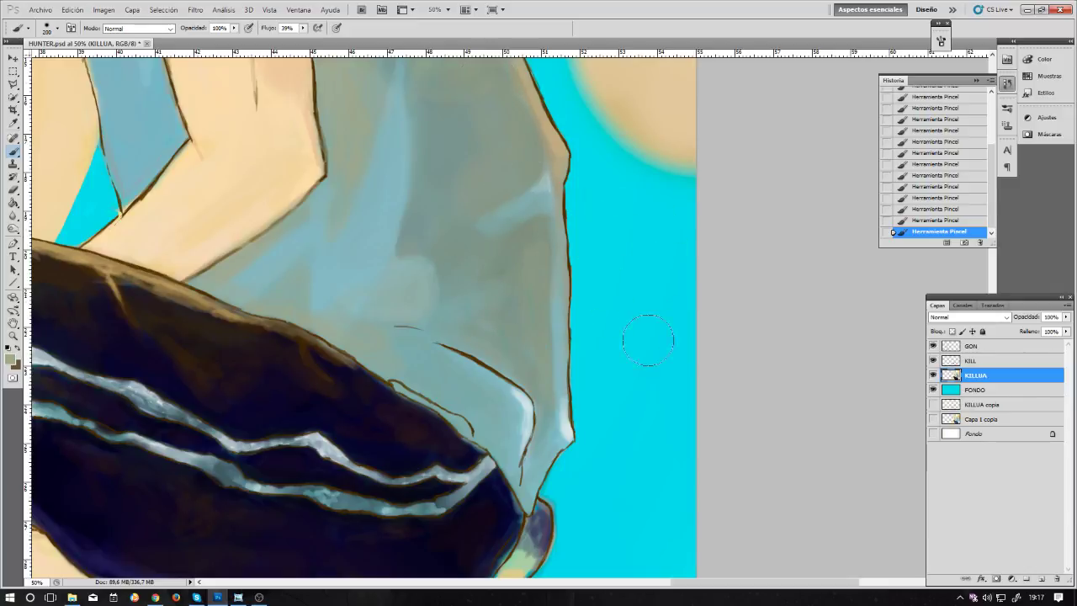
{"action": "key", "text": "bracketright"}
{"action": "key", "text": "bracketright"}
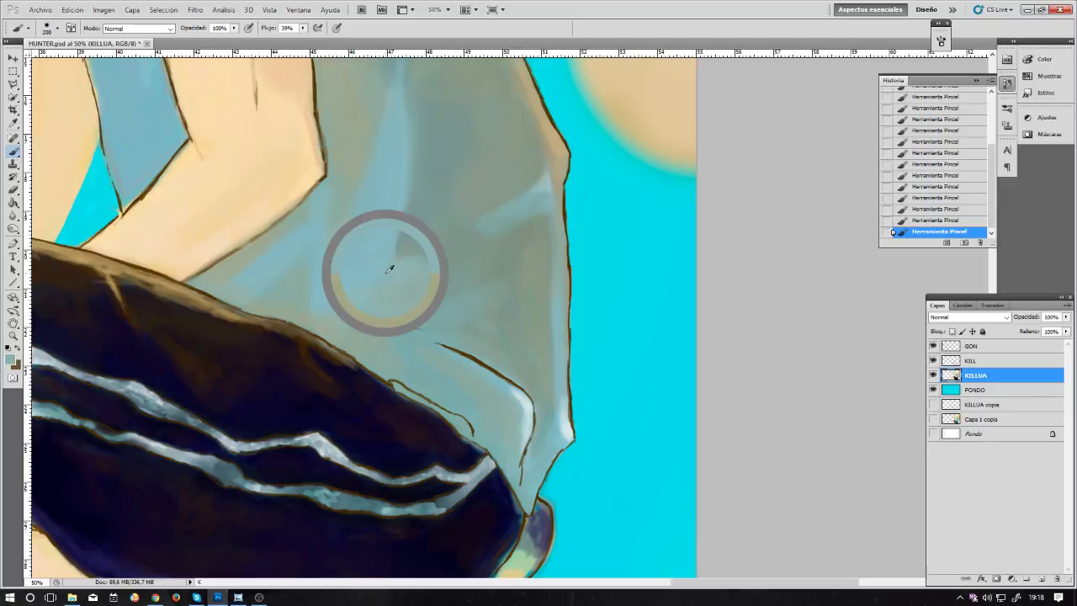
Step: Sample the pale fold highlight and brush it beneath the hem's curved fold line and along the lower back edge
{"action": "key", "text": "bracketleft"}
{"action": "key", "text": "bracketleft"}
{"action": "key", "text": "bracketleft"}
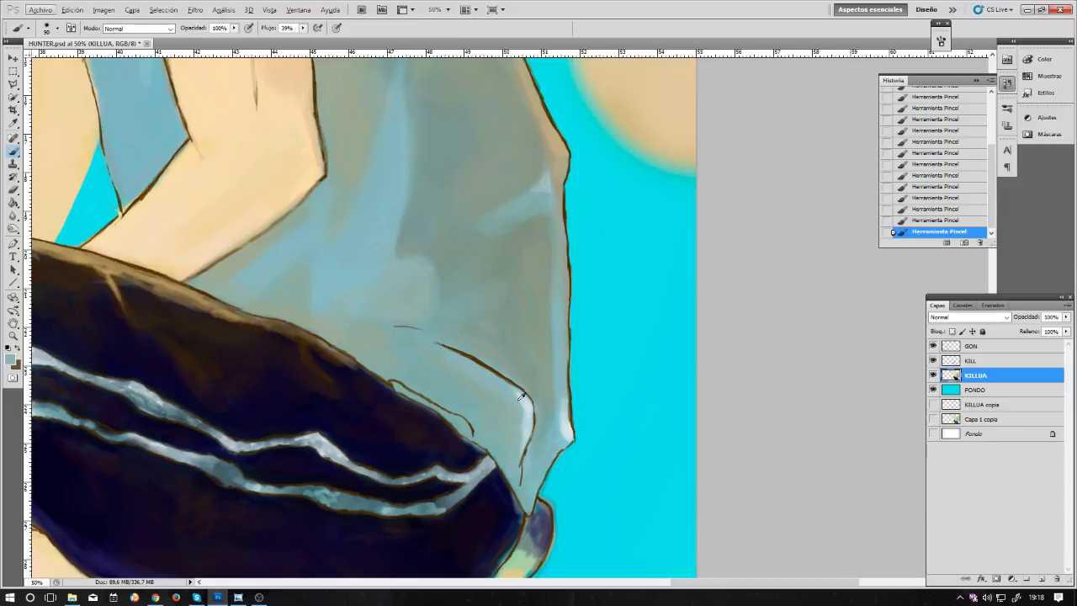
{"action": "left_click", "coordinate": [522, 420], "text": "alt"}
{"action": "left_click_drag", "start_coordinate": [525, 417], "coordinate": [512, 396]}
{"action": "key", "text": "bracketleft"}
{"action": "key", "text": "bracketleft"}
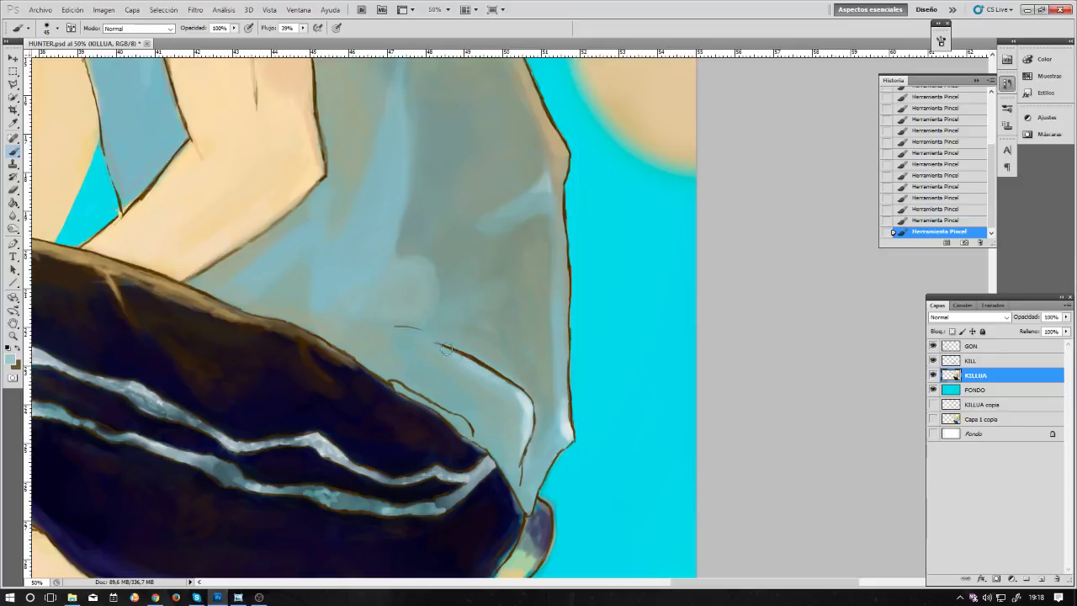
{"action": "left_click_drag", "start_coordinate": [399, 331], "coordinate": [418, 334]}
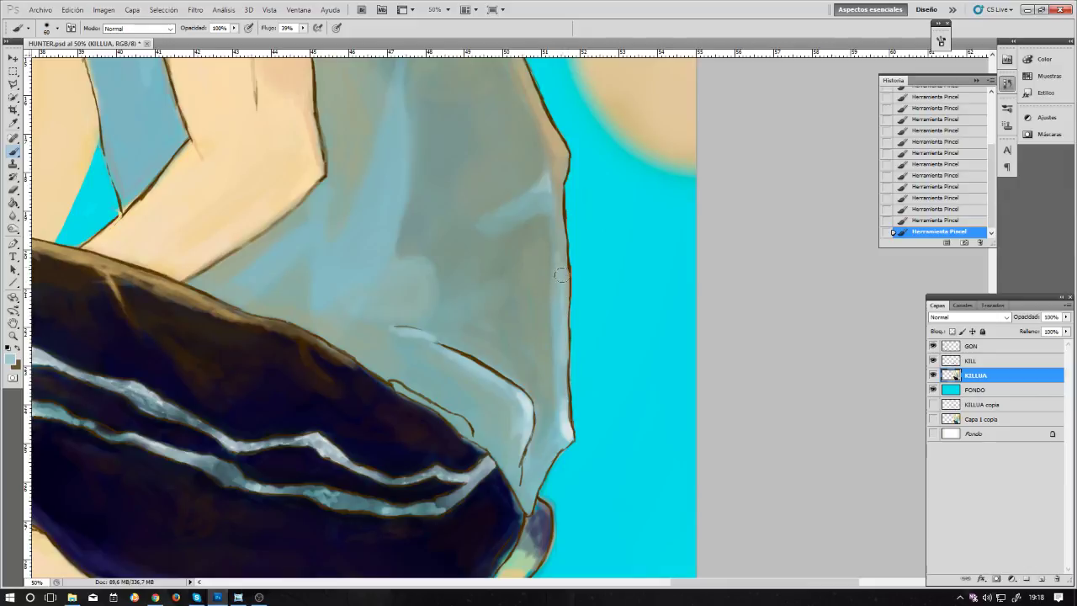
{"action": "mouse_move", "coordinate": [559, 238]}
{"action": "left_mouse_down"}
{"action": "mouse_move", "coordinate": [553, 353]}
{"action": "mouse_move", "coordinate": [564, 389]}
{"action": "left_mouse_up"}
Step: Sample the edge's tan and brush it over the back corner and up the back edge, reducing the brush to 50 px
{"action": "left_click", "coordinate": [569, 318], "text": "alt"}
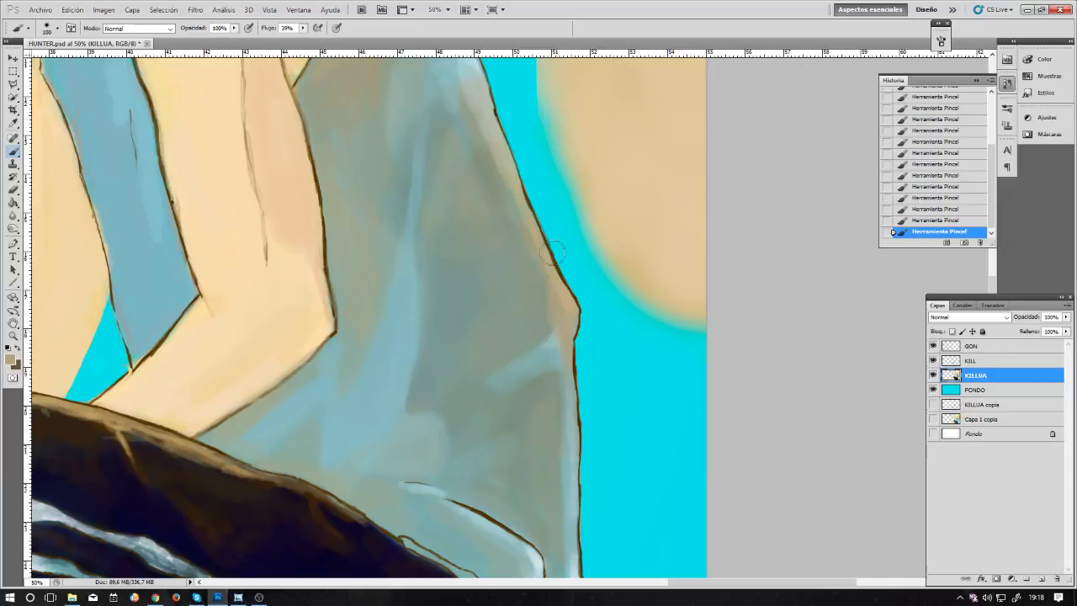
{"action": "left_click_drag", "start_coordinate": [555, 211], "coordinate": [562, 313]}
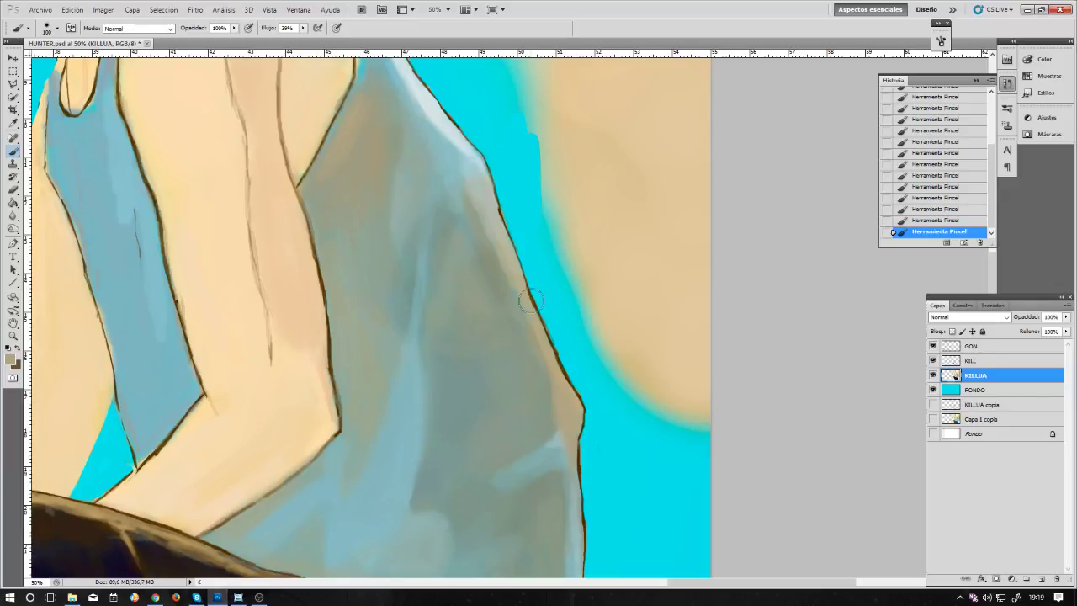
{"action": "key", "text": "bracketleft"}
{"action": "key", "text": "bracketleft"}
{"action": "mouse_move", "coordinate": [482, 197]}
{"action": "left_mouse_down"}
{"action": "mouse_move", "coordinate": [471, 197]}
{"action": "mouse_move", "coordinate": [513, 290]}
{"action": "left_mouse_up"}
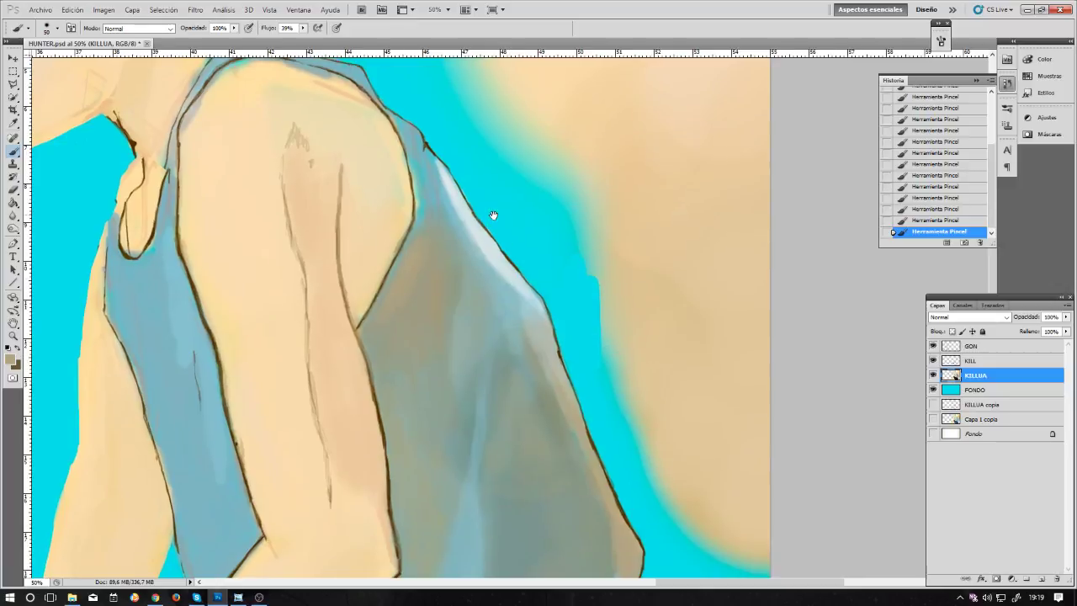
Step: Soften the upper inner edge of the white back highlight with grey-blue at 50 px, undoing and repainting the first stroke
{"action": "left_click_drag", "start_coordinate": [491, 221], "coordinate": [532, 337]}
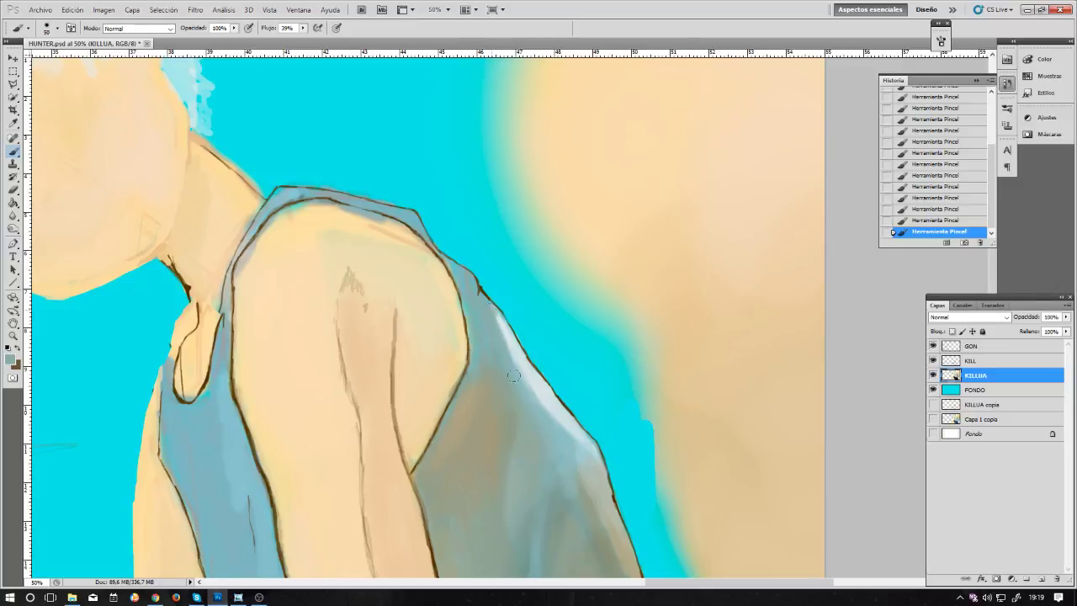
{"action": "left_click_drag", "start_coordinate": [500, 328], "coordinate": [518, 348]}
{"action": "key", "text": "ctrl+z"}
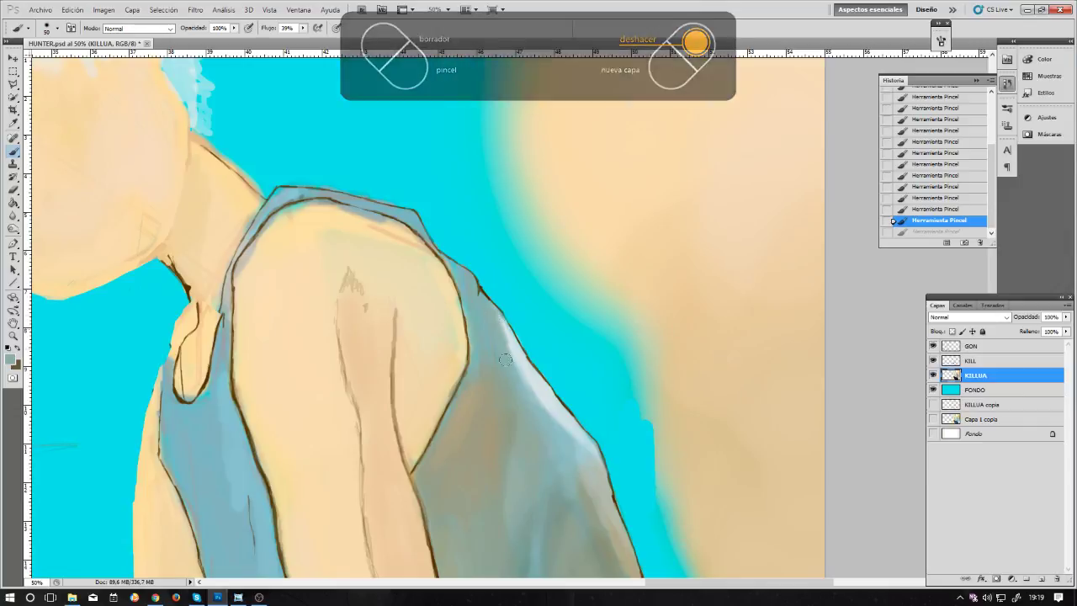
{"action": "left_click_drag", "start_coordinate": [508, 351], "coordinate": [517, 382]}
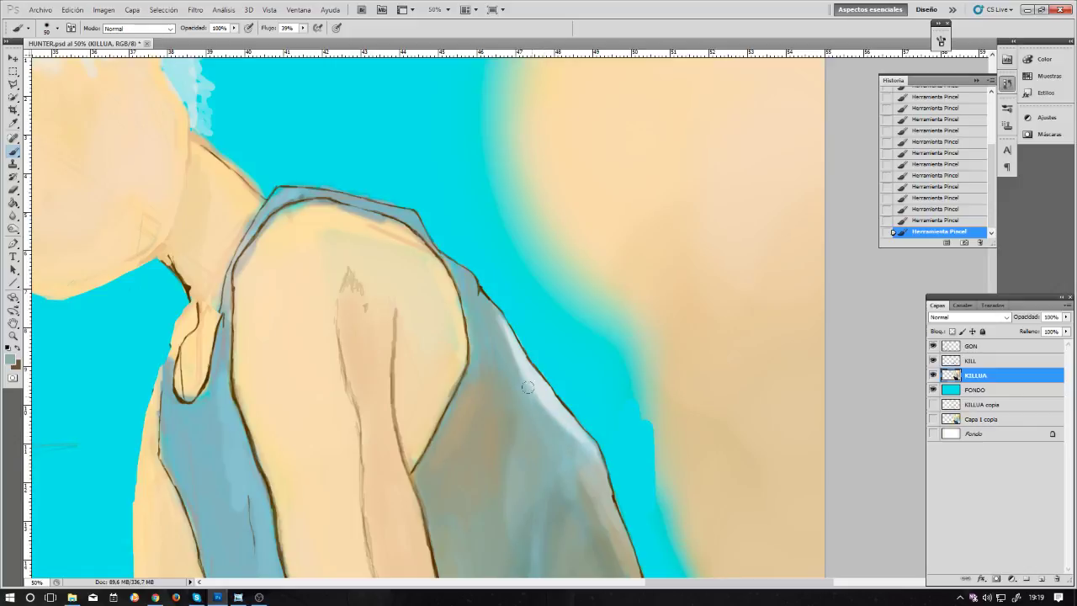
Step: Move the GON layer below the KILL layer, and hide and reshow the KILLUA layer to check the line art
{"action": "left_click_drag", "start_coordinate": [951, 346], "coordinate": [938, 369]}
{"action": "left_click", "coordinate": [932, 375]}
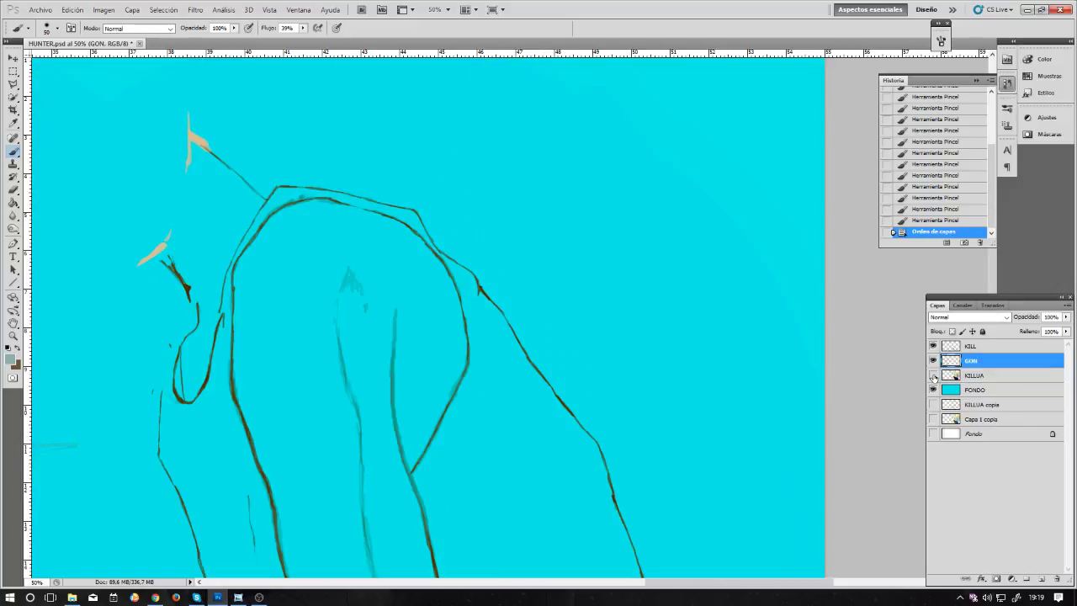
{"action": "left_click", "coordinate": [932, 375]}
{"action": "left_click", "coordinate": [932, 375]}
{"action": "left_click", "coordinate": [932, 375]}
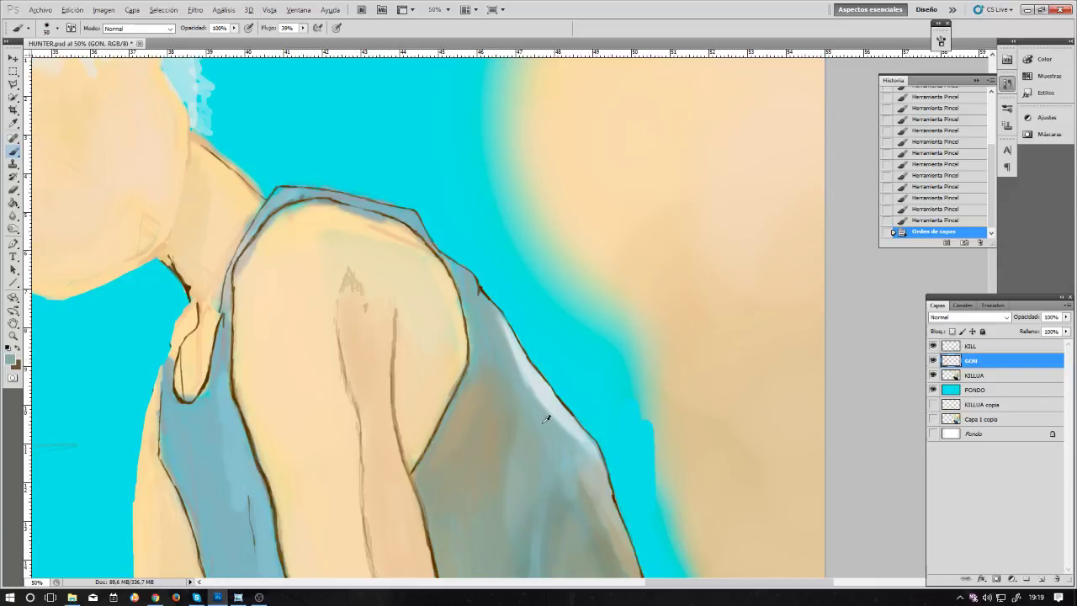
Step: Sample the pale blue of the back highlight and brush a thin light rim along the armhole's rear edge on the GON layer
{"action": "left_click", "coordinate": [589, 447], "text": "alt"}
{"action": "mouse_move", "coordinate": [474, 356]}
{"action": "left_mouse_down"}
{"action": "mouse_move", "coordinate": [467, 301]}
{"action": "mouse_move", "coordinate": [472, 361]}
{"action": "mouse_move", "coordinate": [479, 357]}
{"action": "mouse_move", "coordinate": [429, 442]}
{"action": "mouse_move", "coordinate": [476, 303]}
{"action": "left_mouse_up"}
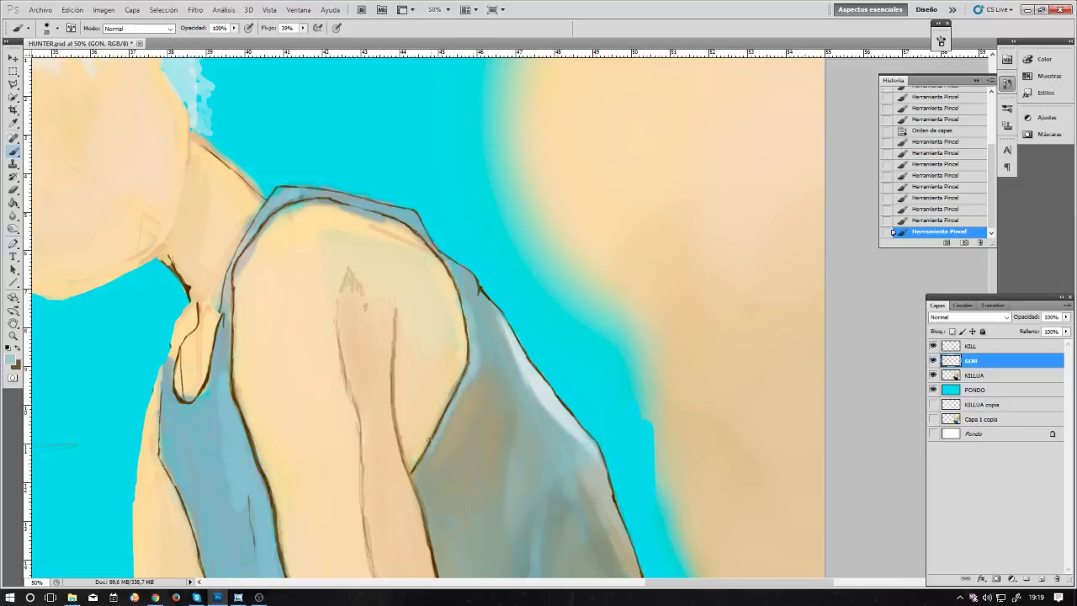
{"action": "left_click_drag", "start_coordinate": [412, 471], "coordinate": [422, 452]}
{"action": "left_click_drag", "start_coordinate": [426, 446], "coordinate": [434, 431]}
{"action": "left_click_drag", "start_coordinate": [611, 185], "coordinate": [540, 288]}
{"action": "left_click", "coordinate": [470, 316]}
{"action": "left_click", "coordinate": [464, 284]}
{"action": "key", "text": "bracketleft"}
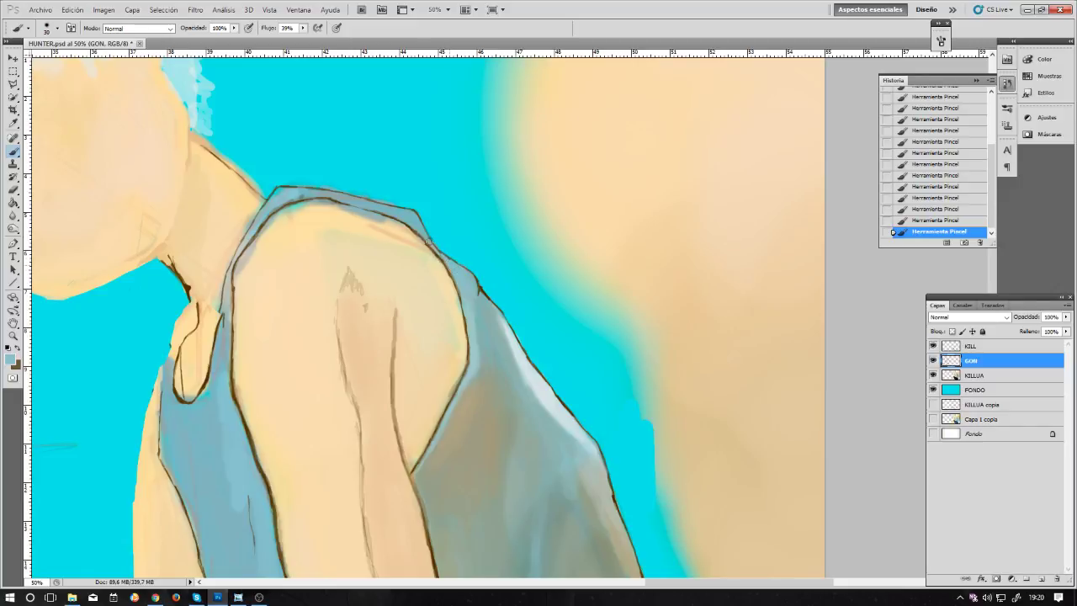
Step: Sample the arm's skin tone and brush it over the greenish shading on the shoulder with progressively larger brush sizes
{"action": "left_click", "coordinate": [446, 285], "text": "alt"}
{"action": "mouse_move", "coordinate": [452, 336]}
{"action": "left_mouse_down"}
{"action": "mouse_move", "coordinate": [453, 320]}
{"action": "mouse_move", "coordinate": [446, 330]}
{"action": "left_mouse_up"}
{"action": "left_click", "coordinate": [432, 375]}
{"action": "key", "text": "bracketright"}
{"action": "key", "text": "bracketright"}
{"action": "key", "text": "bracketright"}
{"action": "key", "text": "bracketright"}
{"action": "key", "text": "bracketright"}
{"action": "key", "text": "bracketright"}
{"action": "left_click", "coordinate": [306, 288]}
{"action": "left_click_drag", "start_coordinate": [481, 324], "coordinate": [443, 260]}
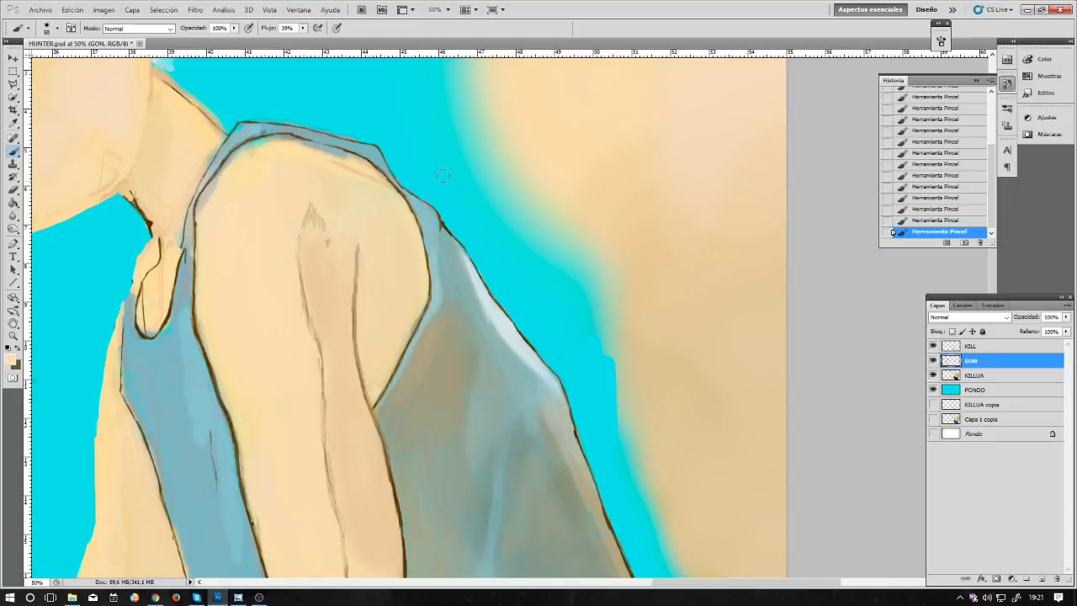
Step: Sample the grey-brown shading of the tank top and shift the foreground color to a more saturated olive, #9e8e4c
{"action": "scroll", "coordinate": [460, 165], "scroll_direction": "down", "scroll_amount": 5}
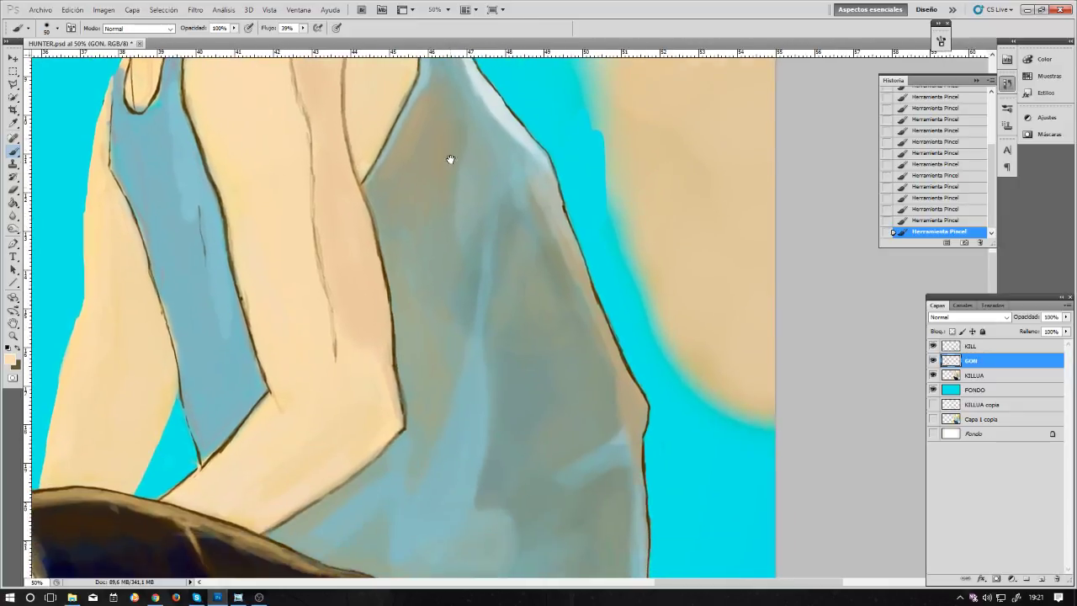
{"action": "scroll", "coordinate": [449, 160], "scroll_direction": "up", "scroll_amount": 3}
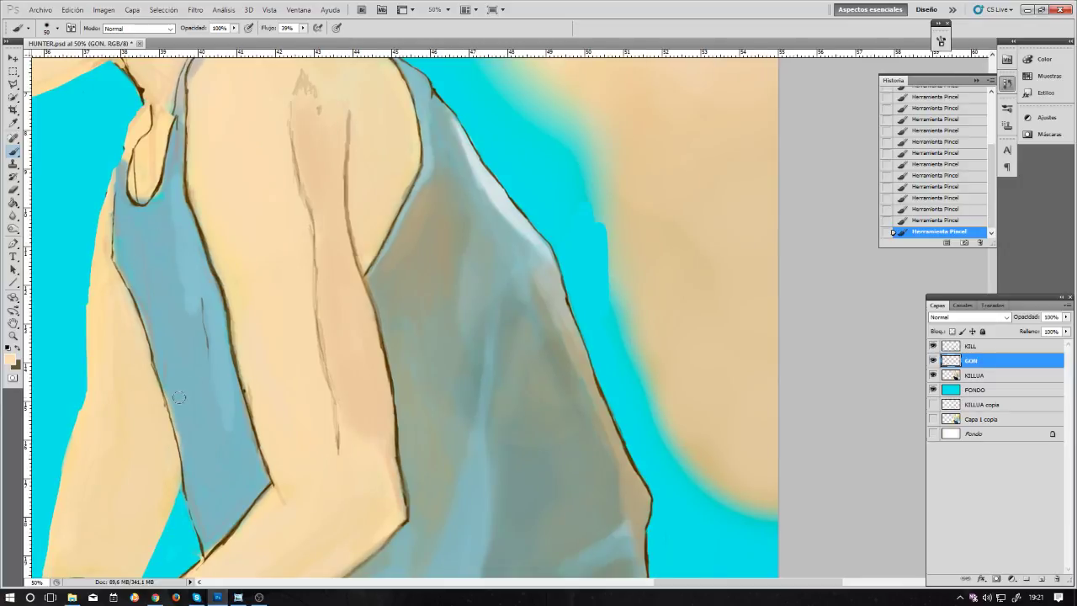
{"action": "left_click", "coordinate": [436, 218], "text": "alt"}
{"action": "left_click", "coordinate": [13, 360]}
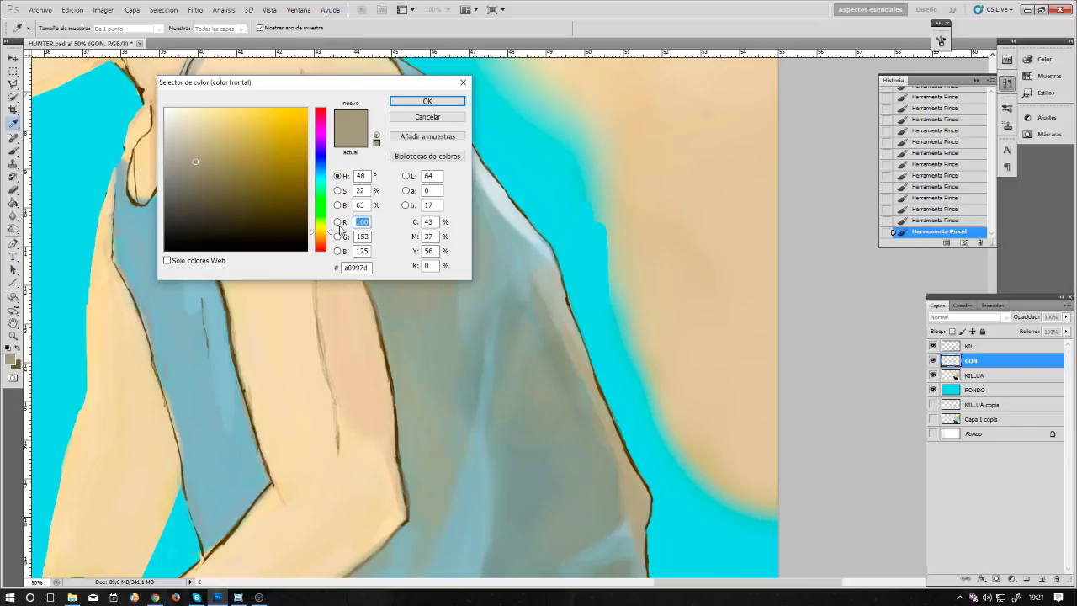
{"action": "left_click", "coordinate": [241, 177]}
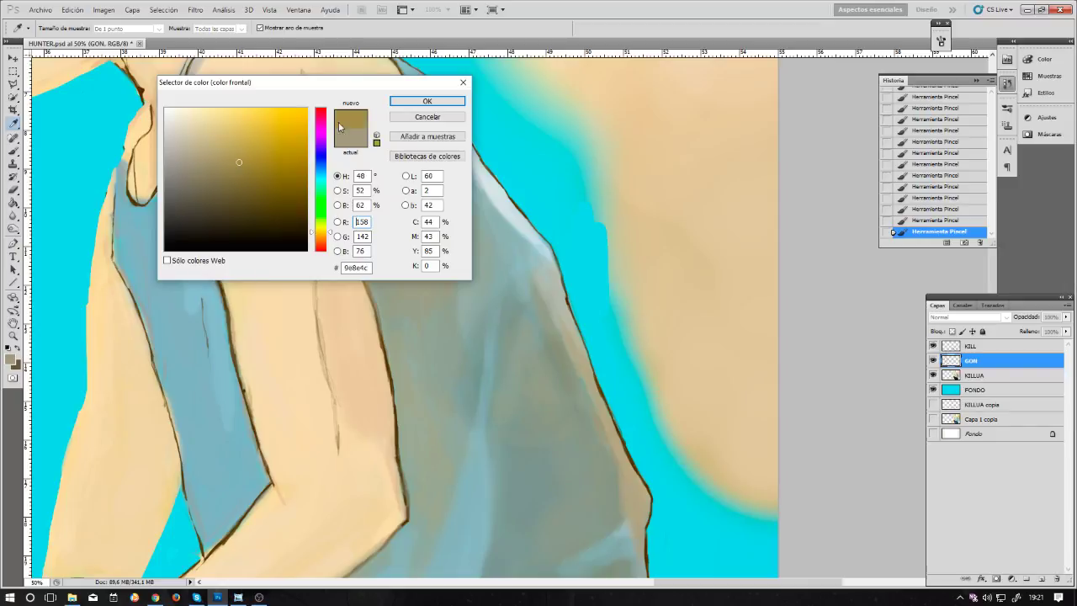
{"action": "left_click", "coordinate": [426, 101]}
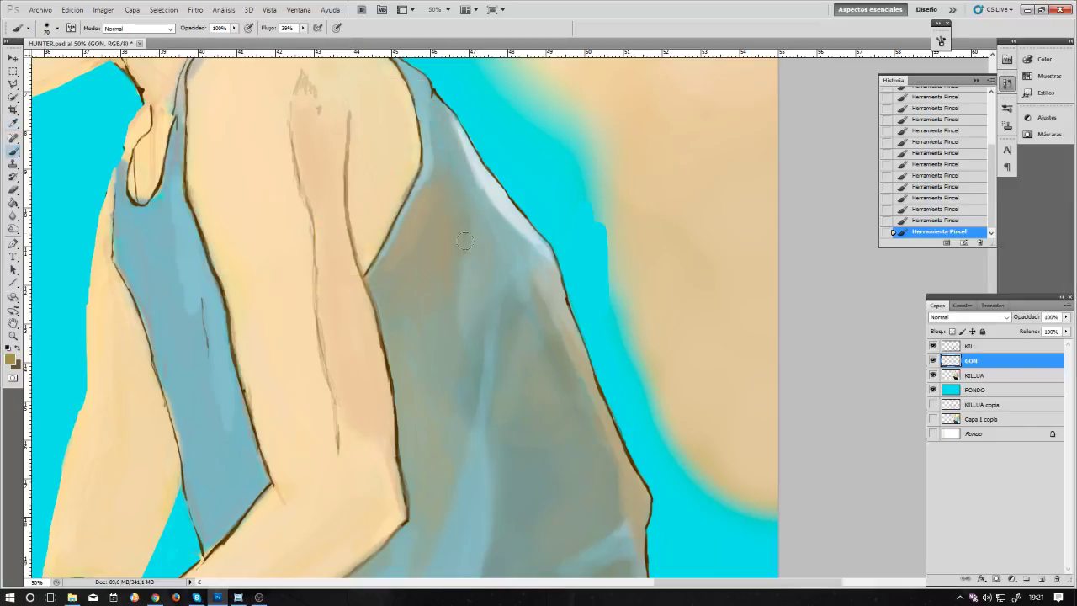
Step: Enlarge the brush and paint olive over the tank top's shading just below the armhole on the GON layer
{"action": "key", "text": "bracketright"}
{"action": "key", "text": "bracketright"}
{"action": "key", "text": "bracketright"}
{"action": "key", "text": "bracketright"}
{"action": "key", "text": "bracketright"}
{"action": "mouse_move", "coordinate": [437, 229]}
{"action": "left_mouse_down"}
{"action": "mouse_move", "coordinate": [438, 187]}
{"action": "mouse_move", "coordinate": [448, 214]}
{"action": "mouse_move", "coordinate": [432, 206]}
{"action": "mouse_move", "coordinate": [434, 242]}
{"action": "left_mouse_up"}
{"action": "mouse_move", "coordinate": [417, 262]}
{"action": "left_mouse_down"}
{"action": "mouse_move", "coordinate": [478, 270]}
{"action": "mouse_move", "coordinate": [438, 293]}
{"action": "mouse_move", "coordinate": [395, 286]}
{"action": "left_mouse_up"}
Step: Brush olive over the protruding corner of the tank top's lower back edge, reducing the brush size for the final stroke
{"action": "key", "text": "bracketright"}
{"action": "key", "text": "bracketright"}
{"action": "key", "text": "bracketright"}
{"action": "key", "text": "bracketright"}
{"action": "key", "text": "bracketright"}
{"action": "key", "text": "bracketleft"}
{"action": "key", "text": "bracketleft"}
{"action": "key", "text": "bracketleft"}
{"action": "key", "text": "bracketleft"}
{"action": "mouse_move", "coordinate": [631, 499]}
{"action": "left_mouse_down"}
{"action": "mouse_move", "coordinate": [635, 523]}
{"action": "mouse_move", "coordinate": [620, 471]}
{"action": "left_mouse_up"}
{"action": "key", "text": "bracketleft"}
{"action": "key", "text": "bracketleft"}
{"action": "key", "text": "bracketleft"}
{"action": "left_click_drag", "start_coordinate": [639, 492], "coordinate": [633, 492]}
Step: Sample the olive-grey tone below the armhole and blend the tank top shading beside the arm with the Brush at varying sizes
{"action": "left_click", "coordinate": [402, 282], "text": "alt"}
{"action": "key", "text": "alt"}
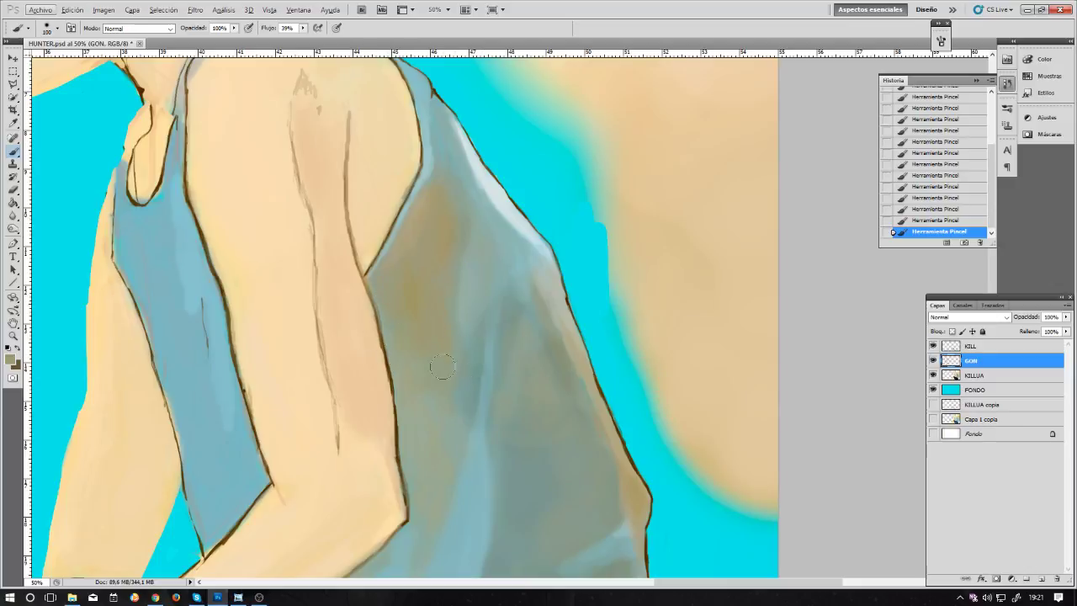
{"action": "key", "text": "m"}
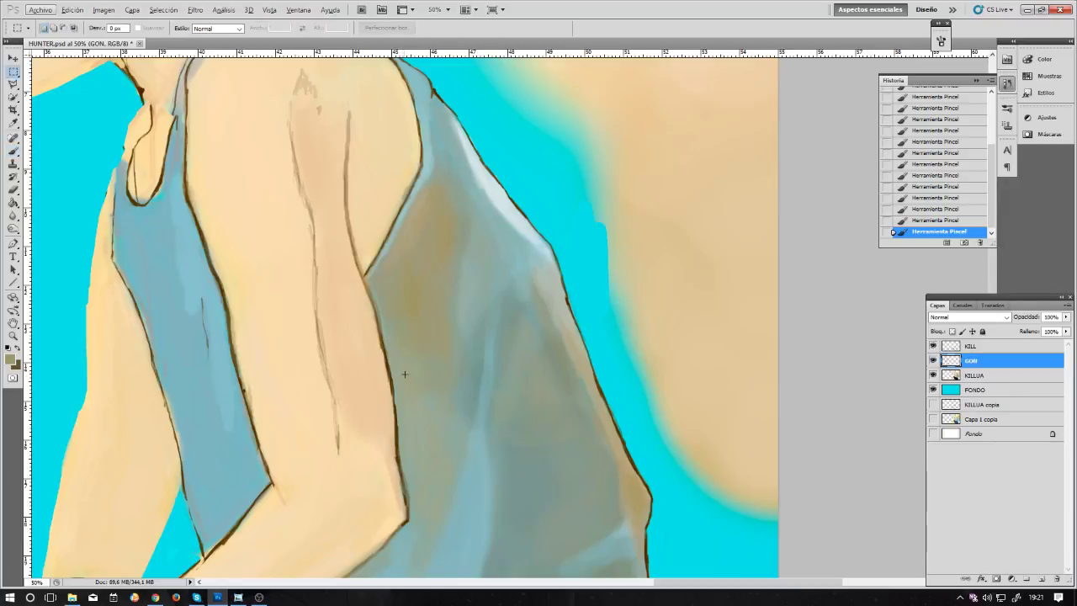
{"action": "key", "text": "b"}
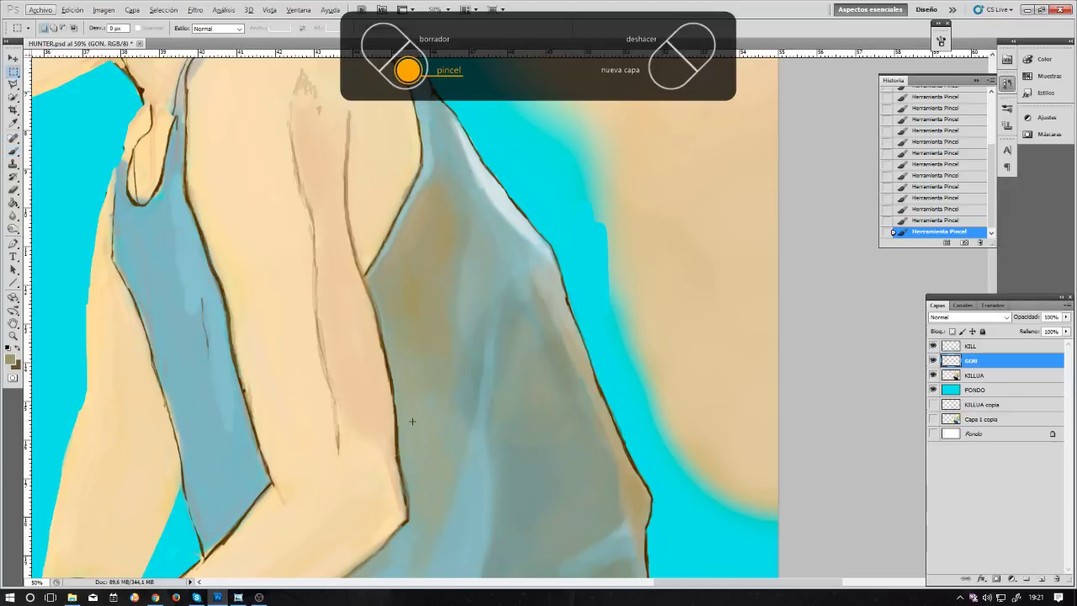
{"action": "key", "text": "b"}
{"action": "key", "text": "b"}
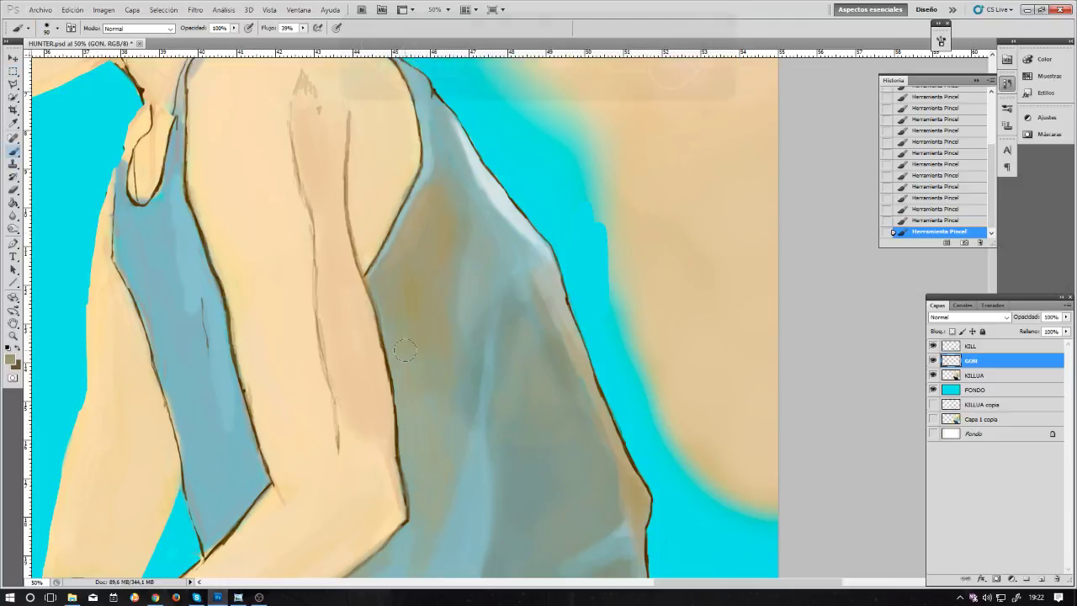
{"action": "key", "text": "b"}
{"action": "key", "text": "bracketright"}
{"action": "key", "text": "bracketright"}
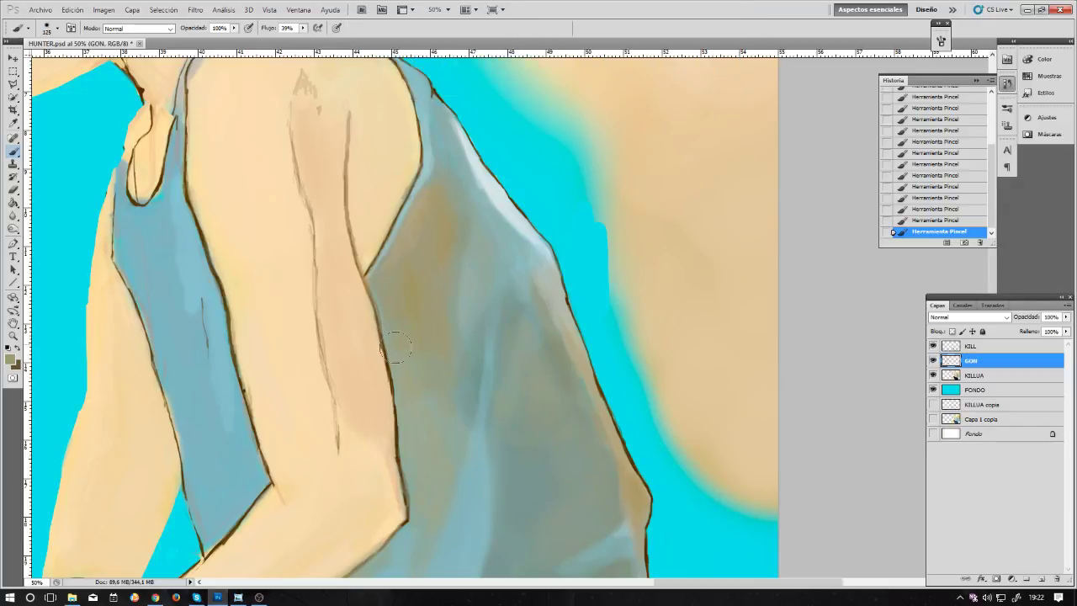
{"action": "key", "text": "bracketleft"}
{"action": "key", "text": "bracketleft"}
{"action": "key", "text": "bracketleft"}
Step: Sample the shoulder's skin tone and brush over the bluish smudges beneath the upper armhole line at 50 px
{"action": "scroll", "coordinate": [416, 241], "scroll_direction": "up", "scroll_amount": 10}
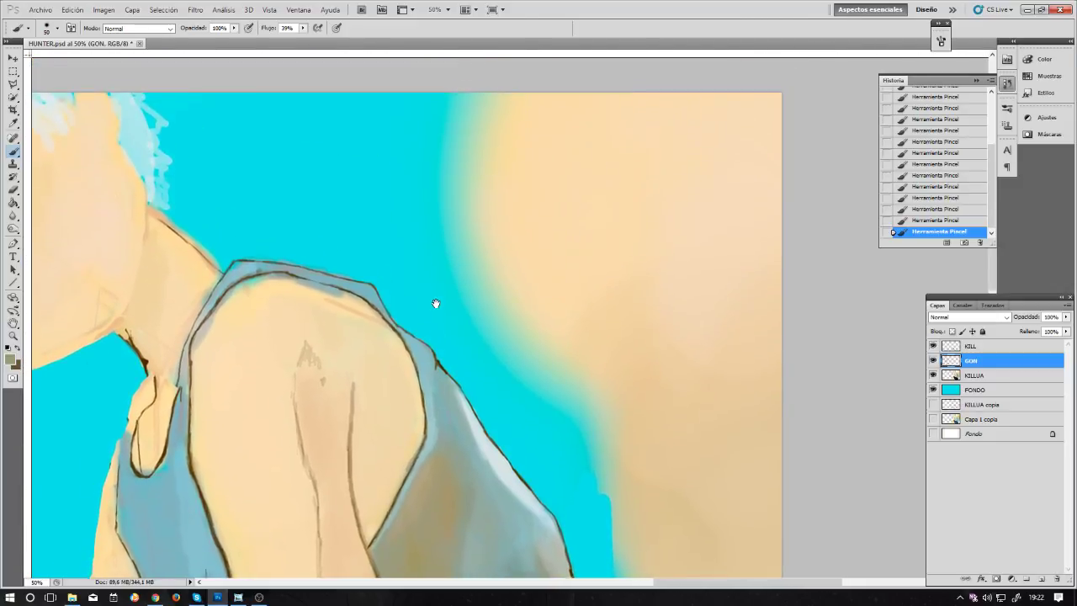
{"action": "key", "text": "ctrl+minus"}
{"action": "key", "text": "ctrl+minus"}
{"action": "key", "text": "ctrl+minus"}
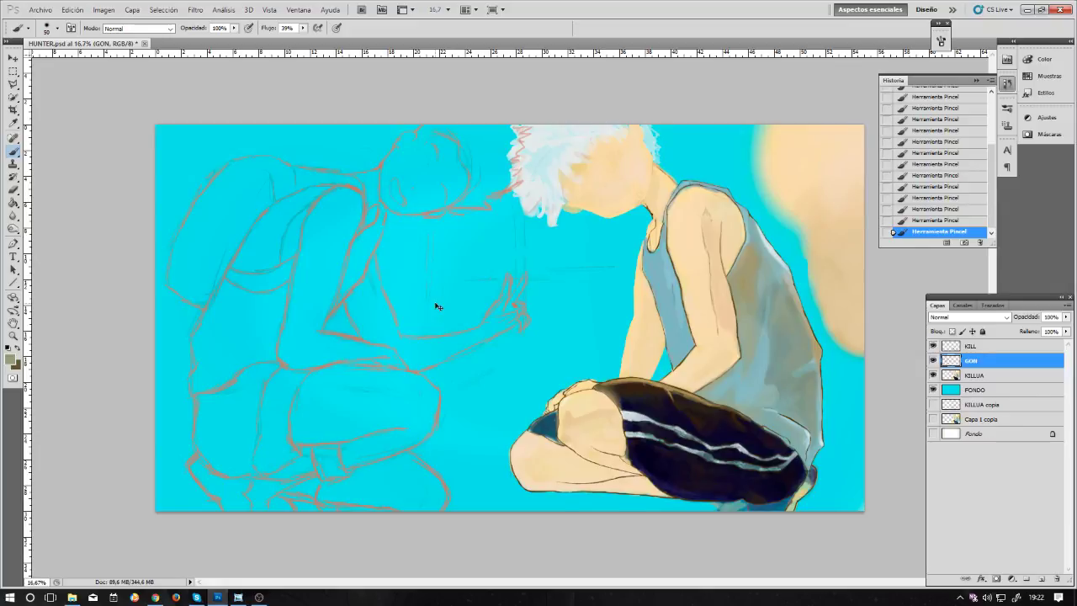
{"action": "key", "text": "ctrl+plus"}
{"action": "left_click_drag", "start_coordinate": [655, 162], "coordinate": [399, 310]}
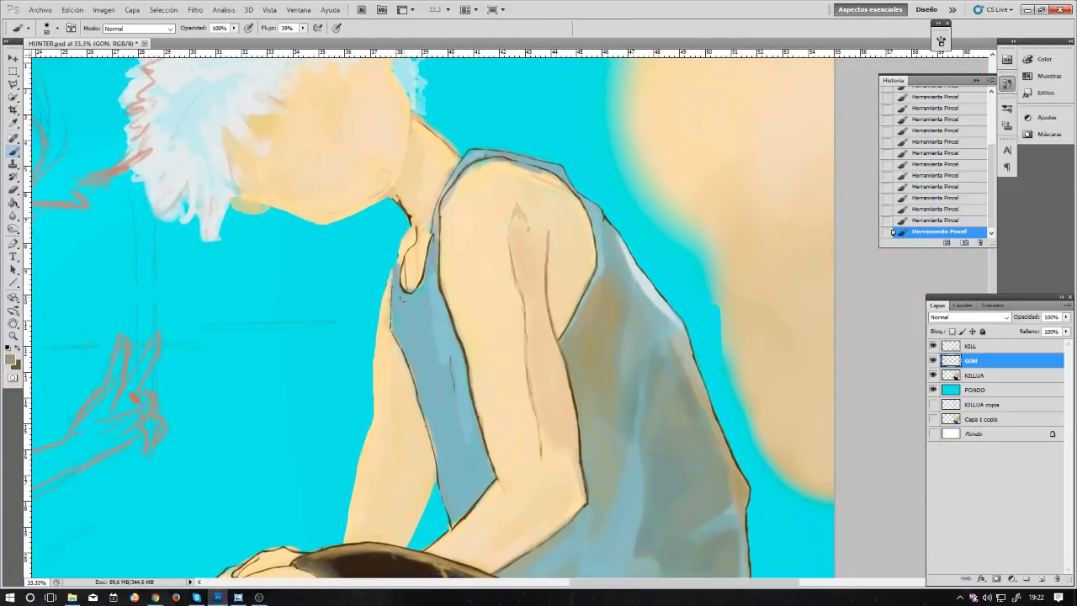
{"action": "left_click", "coordinate": [492, 126], "text": "ctrl"}
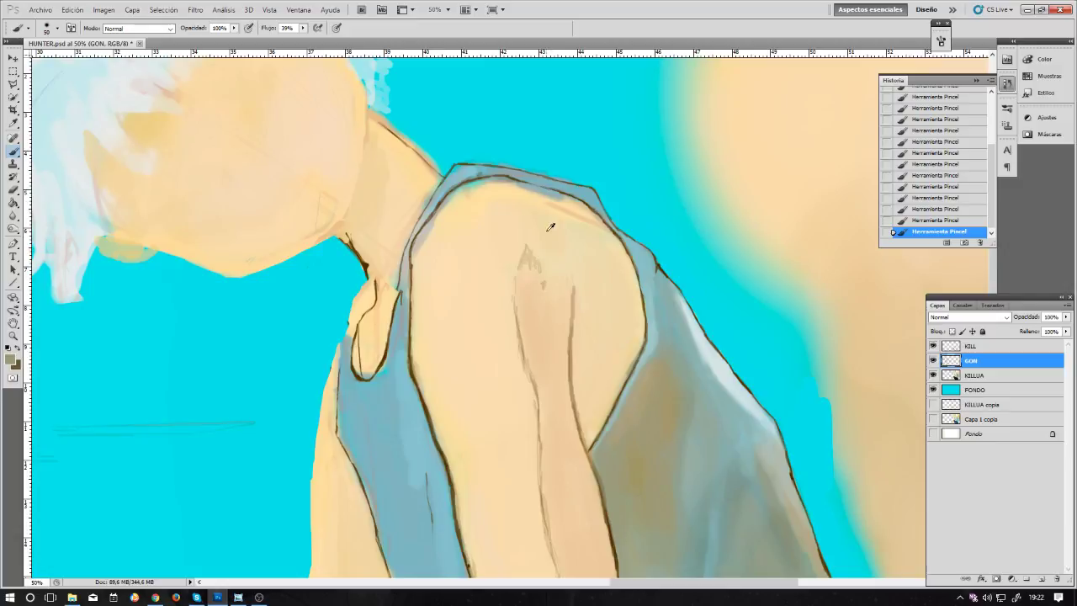
{"action": "left_click", "coordinate": [547, 219], "text": "alt"}
{"action": "mouse_move", "coordinate": [556, 203]}
{"action": "left_mouse_down"}
{"action": "mouse_move", "coordinate": [482, 184]}
{"action": "mouse_move", "coordinate": [454, 197]}
{"action": "mouse_move", "coordinate": [471, 234]}
{"action": "mouse_move", "coordinate": [420, 213]}
{"action": "mouse_move", "coordinate": [451, 218]}
{"action": "mouse_move", "coordinate": [425, 238]}
{"action": "mouse_move", "coordinate": [453, 203]}
{"action": "mouse_move", "coordinate": [418, 253]}
{"action": "mouse_move", "coordinate": [449, 199]}
{"action": "mouse_move", "coordinate": [510, 158]}
{"action": "mouse_move", "coordinate": [461, 185]}
{"action": "mouse_move", "coordinate": [475, 194]}
{"action": "mouse_move", "coordinate": [475, 185]}
{"action": "mouse_move", "coordinate": [508, 185]}
{"action": "left_mouse_up"}
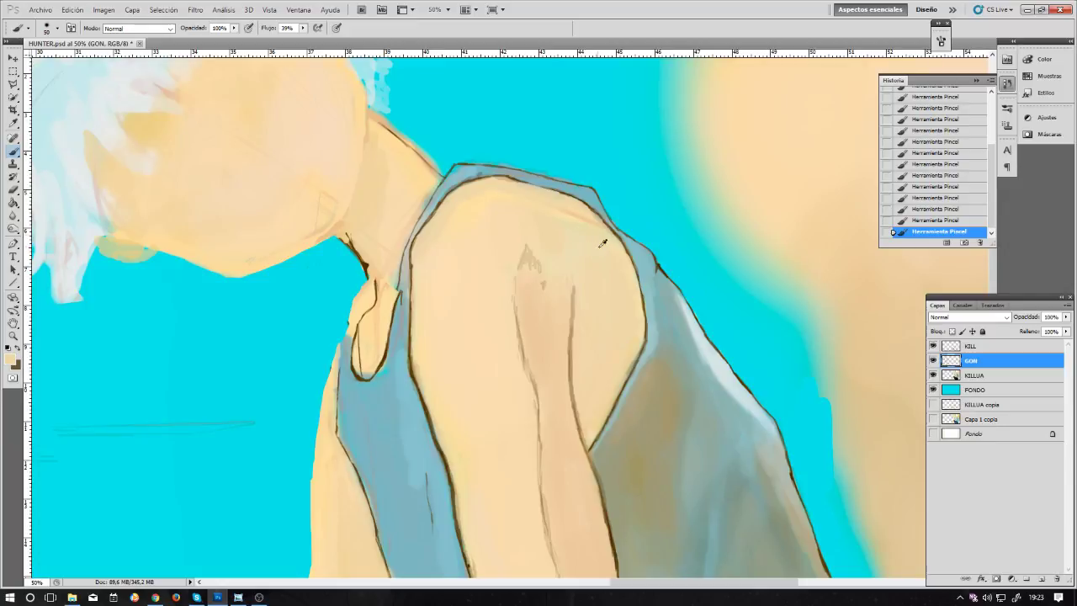
Step: Sample nearby skin tones and blend the pinkish streaks and tonal patches across the rear and top of the shoulder
{"action": "left_click", "coordinate": [579, 228], "text": "alt"}
{"action": "left_click", "coordinate": [603, 249], "text": "alt"}
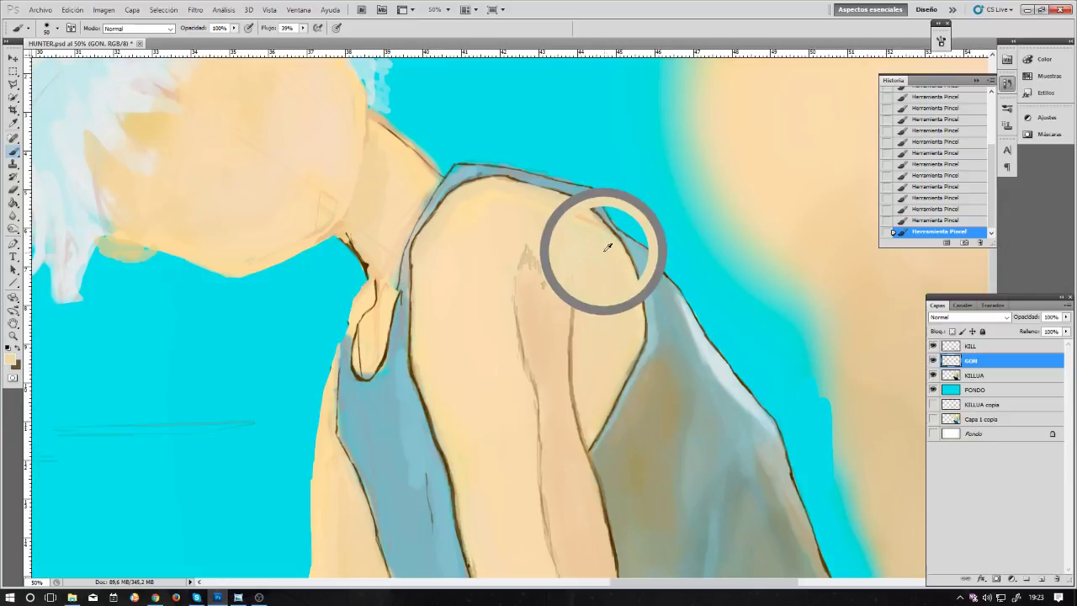
{"action": "mouse_move", "coordinate": [599, 246]}
{"action": "left_mouse_down"}
{"action": "mouse_move", "coordinate": [560, 212]}
{"action": "mouse_move", "coordinate": [602, 235]}
{"action": "left_mouse_up"}
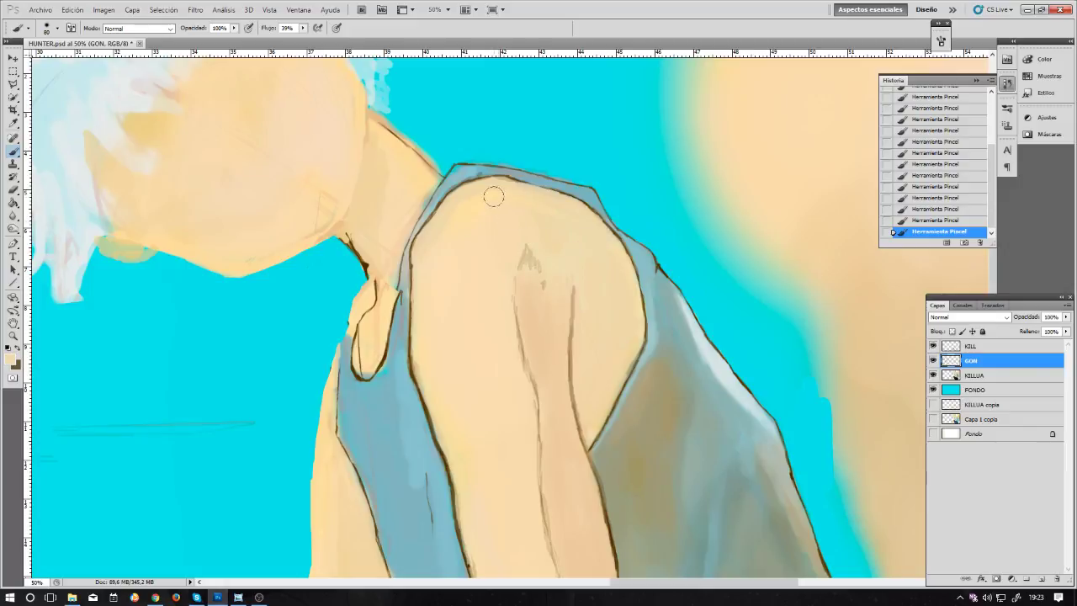
{"action": "left_click", "coordinate": [452, 229], "text": "alt"}
Step: Erase stray paint along the outer upper edge of the shoulder strap on the GON layer
{"action": "key", "text": "e"}
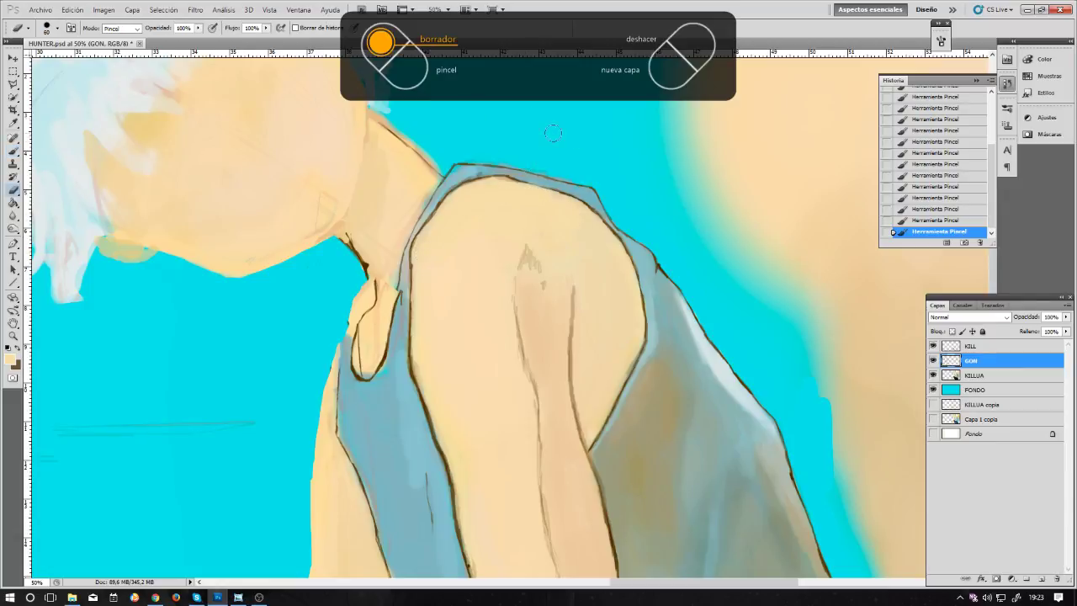
{"action": "left_click", "coordinate": [554, 171]}
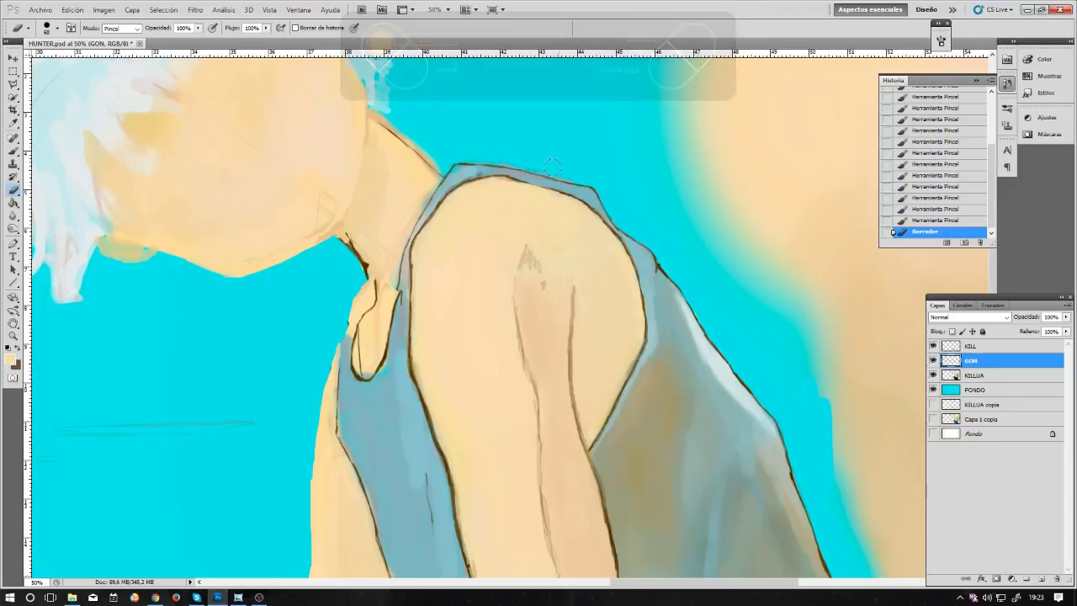
{"action": "left_click", "coordinate": [559, 175]}
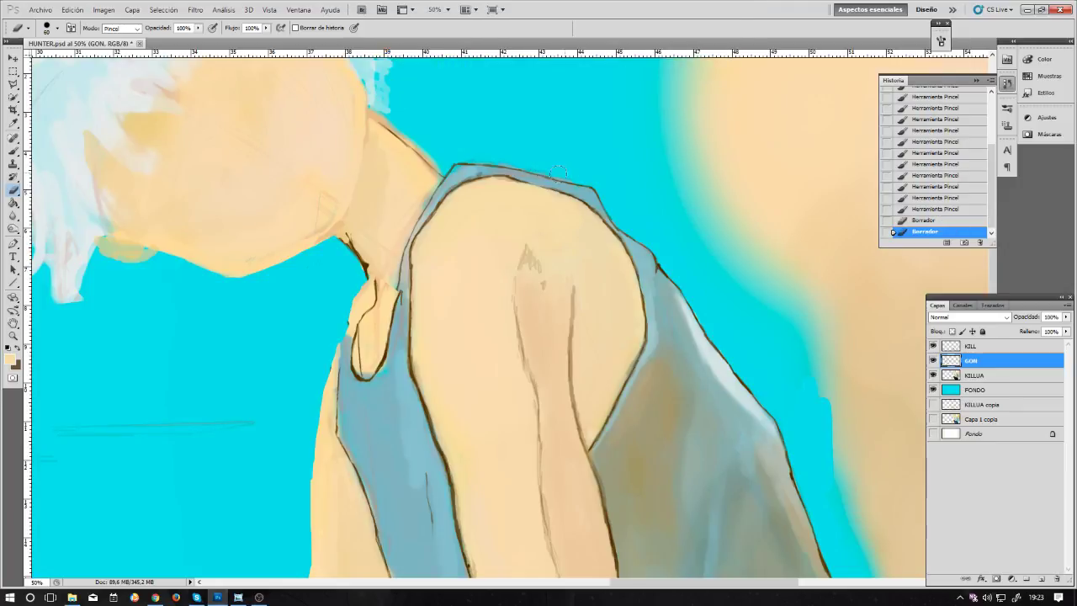
{"action": "left_click", "coordinate": [502, 157]}
{"action": "left_click", "coordinate": [975, 388]}
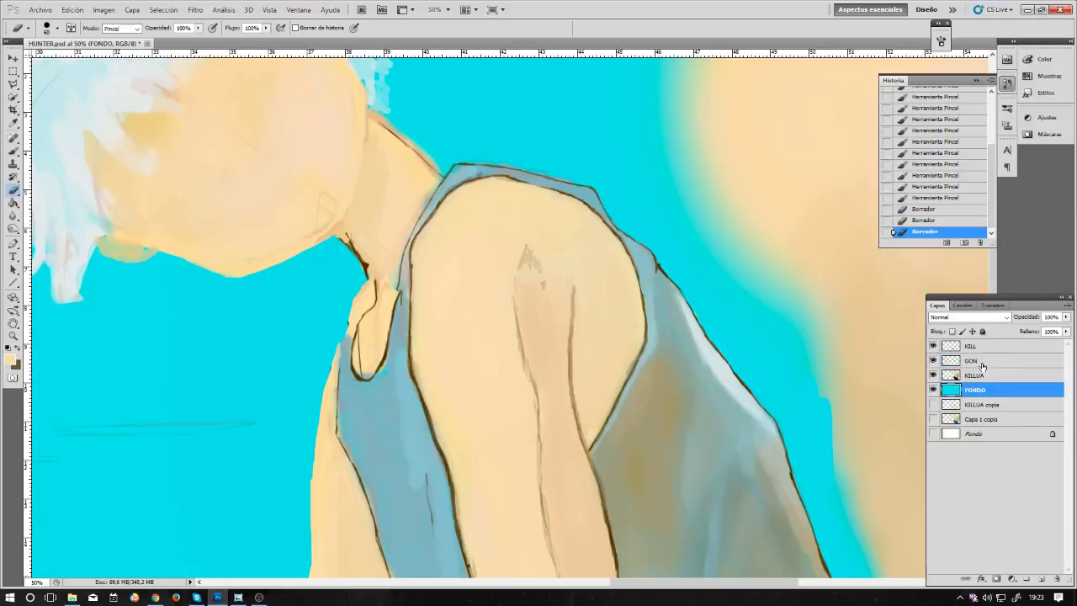
{"action": "left_click", "coordinate": [545, 164]}
{"action": "key", "text": "ctrl+z"}
Step: Erase the rough fringe just above the shoulder strap's outline on the KILLUA layer
{"action": "left_click", "coordinate": [971, 374]}
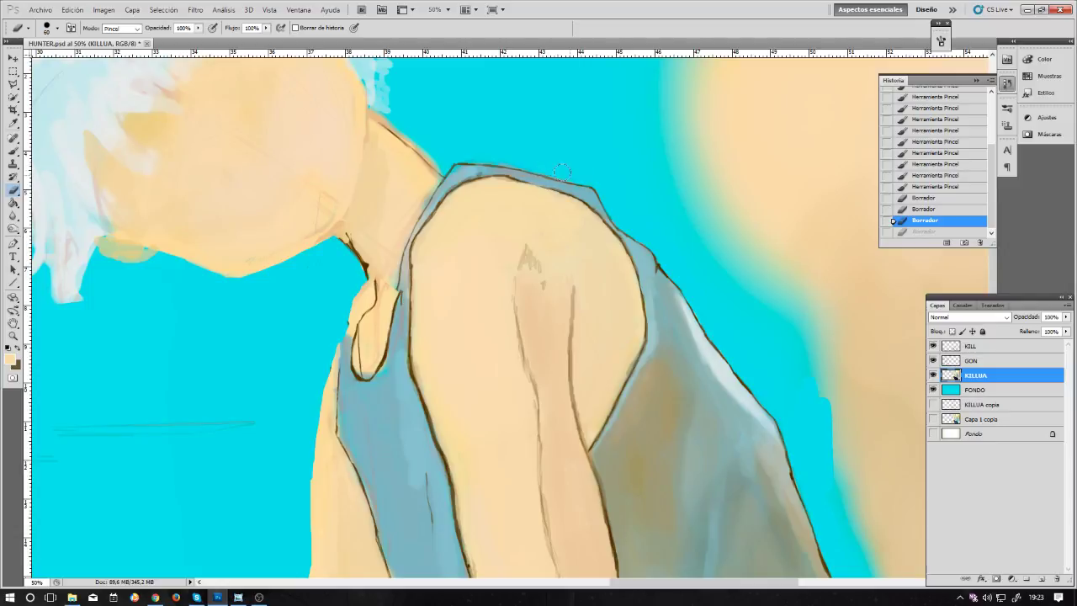
{"action": "left_click", "coordinate": [513, 162]}
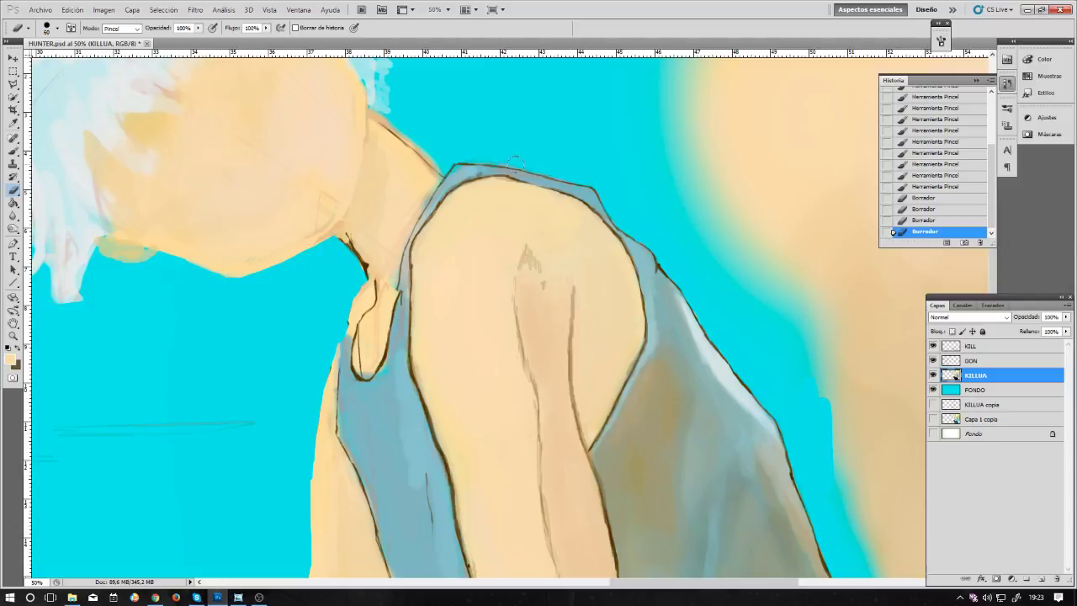
Step: Hide and reshow the GON layer repeatedly, up close and at full view, to compare the painting with and without it
{"action": "left_click", "coordinate": [932, 360]}
{"action": "left_click", "coordinate": [932, 360]}
{"action": "left_click", "coordinate": [932, 360]}
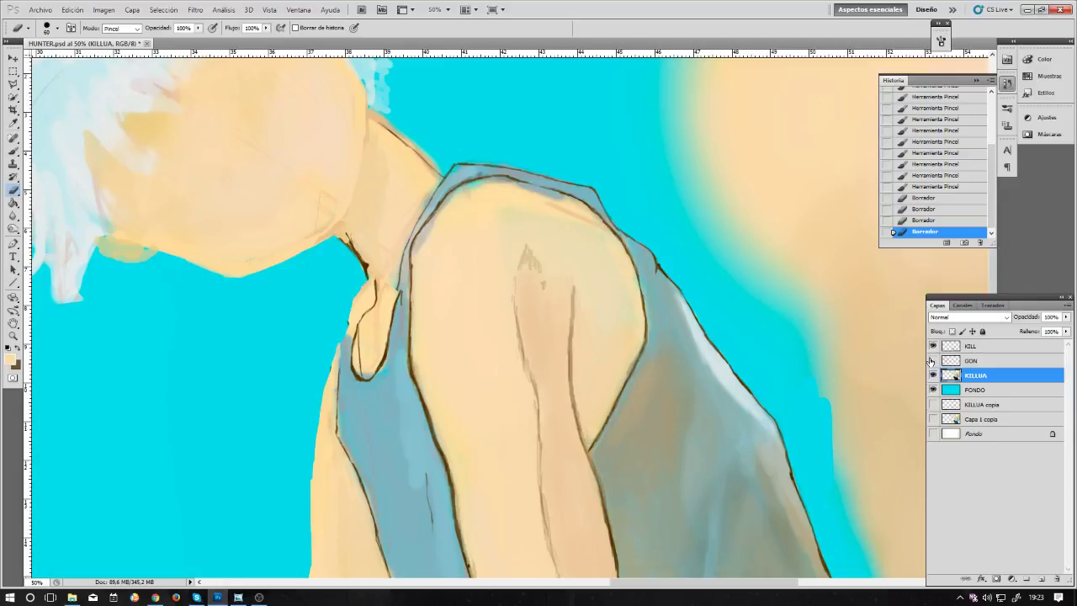
{"action": "left_click", "coordinate": [932, 360]}
{"action": "left_click", "coordinate": [932, 359]}
{"action": "key", "text": "ctrl+minus"}
{"action": "key", "text": "ctrl+minus"}
{"action": "key", "text": "ctrl+minus"}
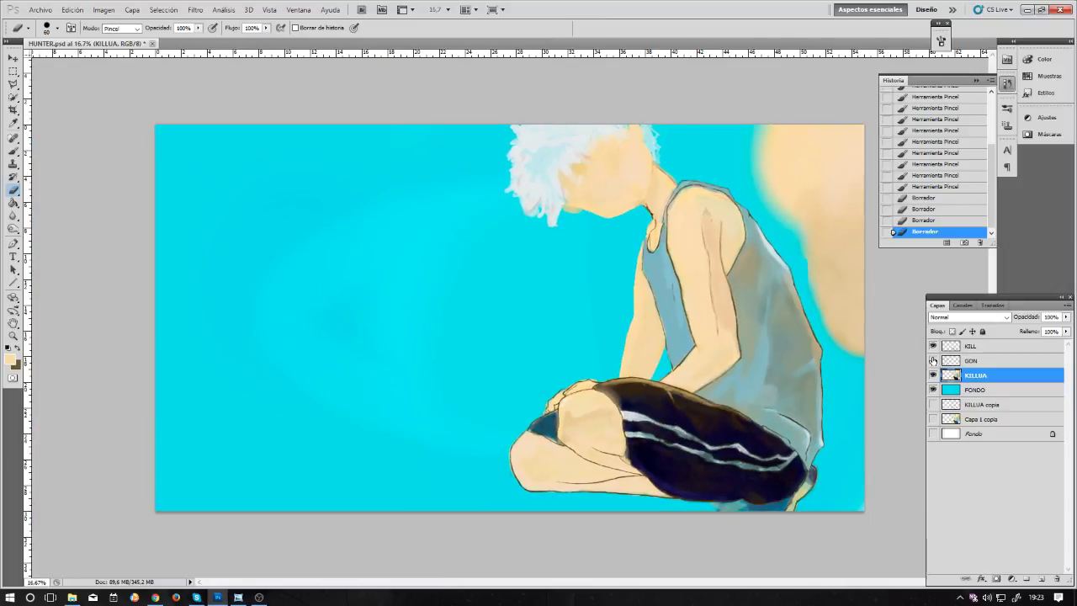
{"action": "left_click", "coordinate": [932, 360]}
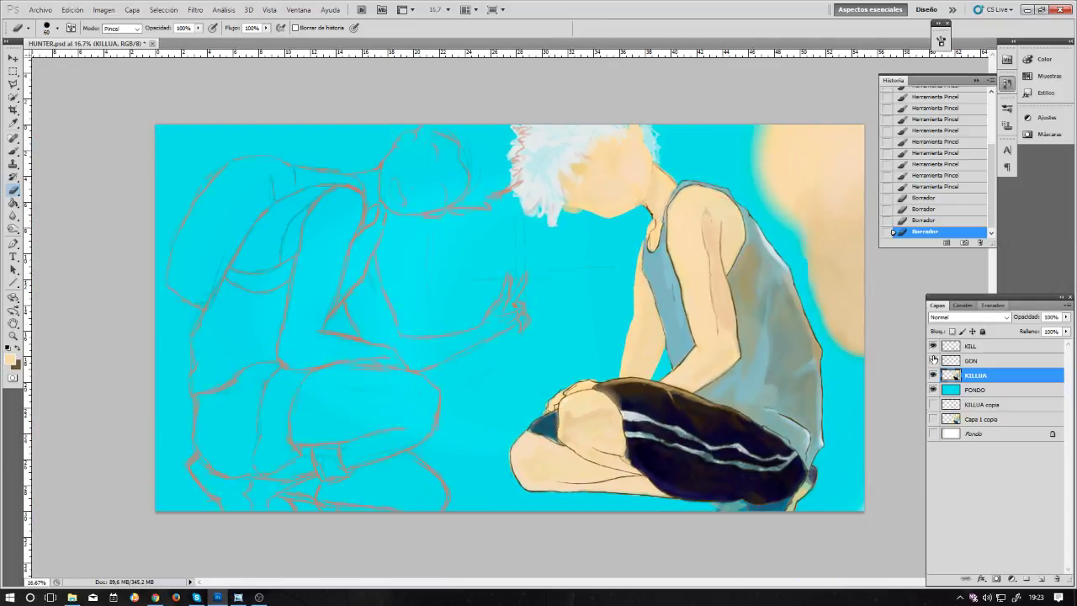
{"action": "left_click", "coordinate": [932, 360]}
{"action": "left_click", "coordinate": [932, 360]}
{"action": "left_click", "coordinate": [932, 360]}
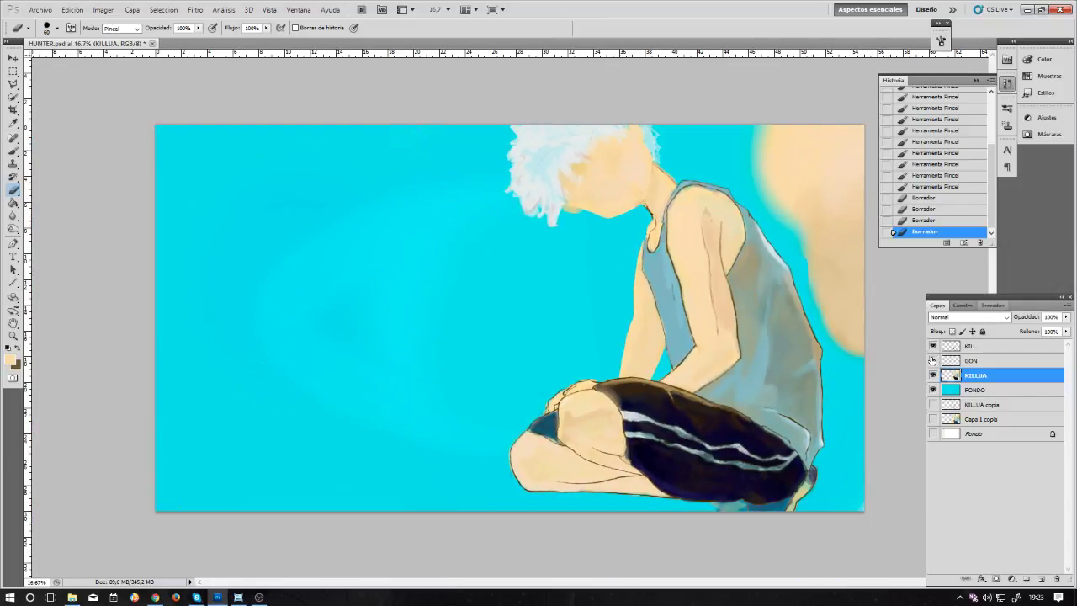
{"action": "left_click", "coordinate": [932, 360]}
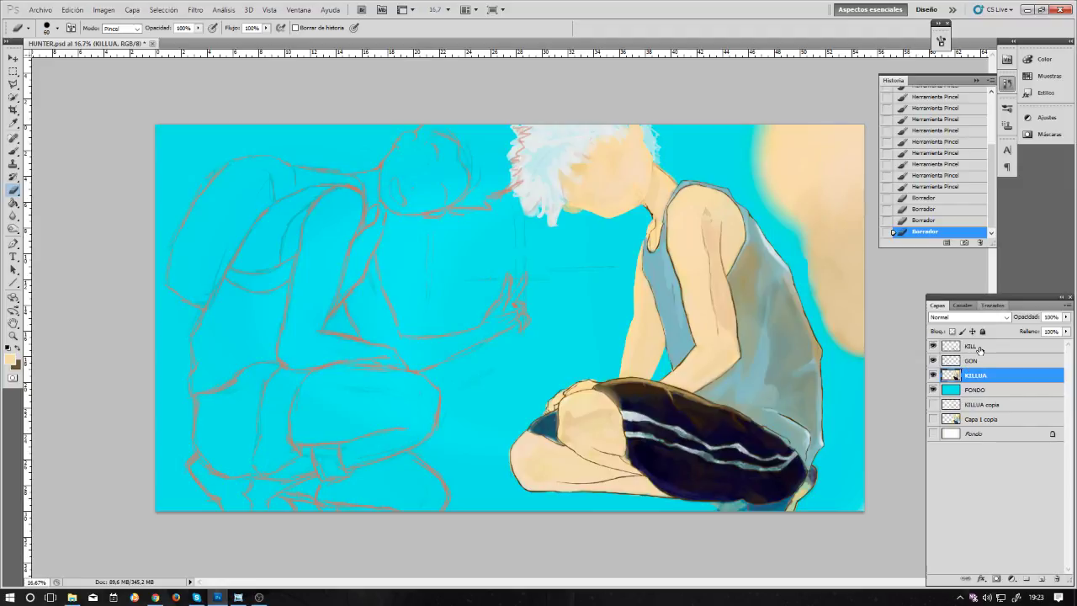
Step: Erase the remaining fringe along the outer edge of the shoulder strap on the KILLUA layer
{"action": "key", "text": "ctrl+plus"}
{"action": "key", "text": "ctrl+plus"}
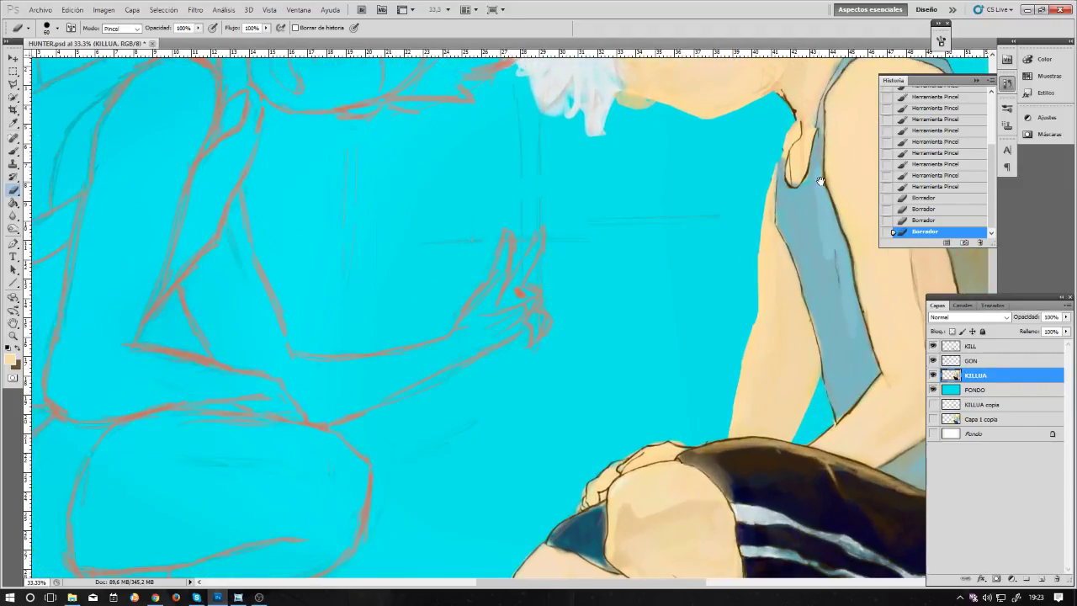
{"action": "left_click_drag", "start_coordinate": [820, 181], "coordinate": [493, 277]}
{"action": "key", "text": "ctrl+plus"}
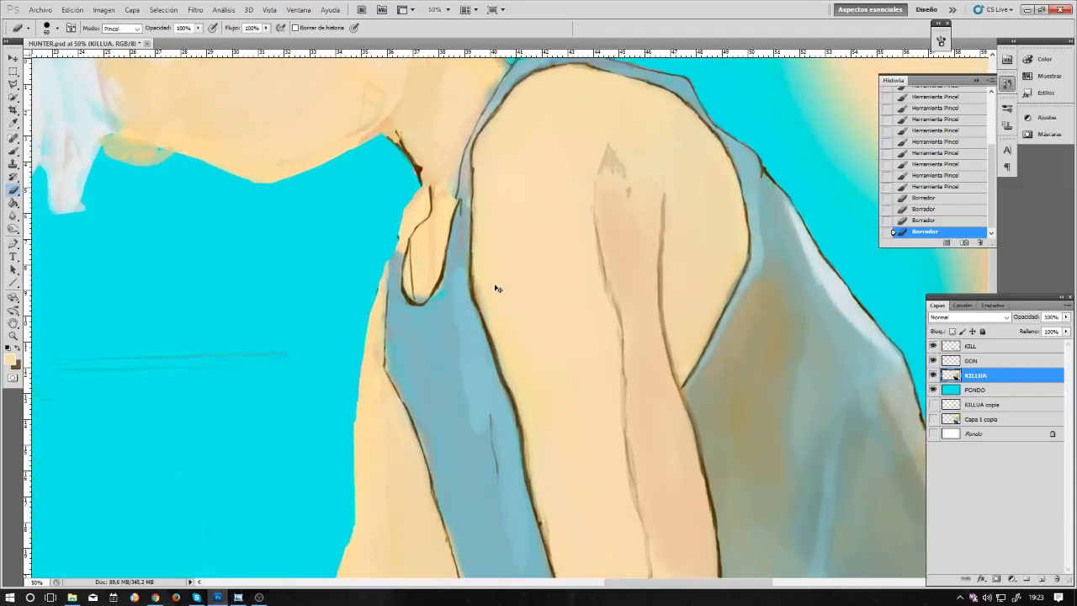
{"action": "key", "text": "ctrl+plus"}
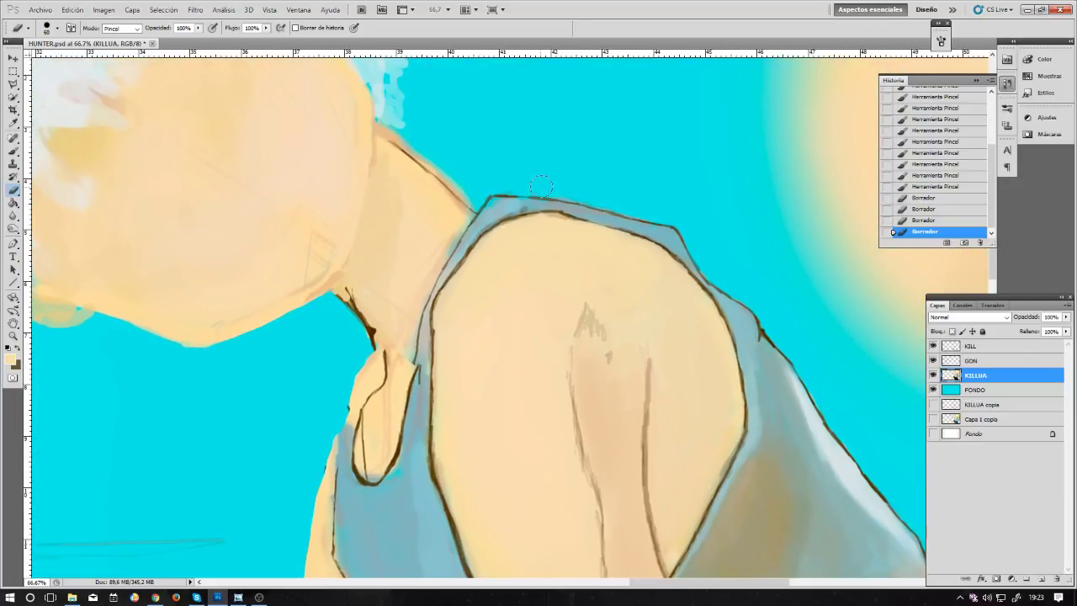
{"action": "mouse_move", "coordinate": [541, 185]}
{"action": "left_mouse_down"}
{"action": "mouse_move", "coordinate": [492, 172]}
{"action": "mouse_move", "coordinate": [505, 175]}
{"action": "left_mouse_up"}
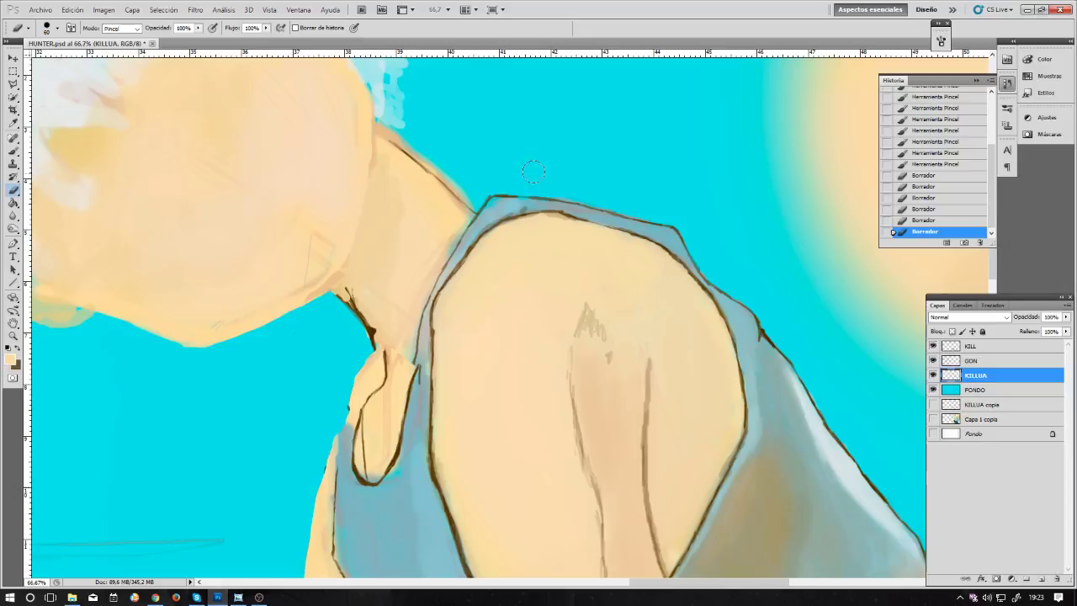
{"action": "mouse_move", "coordinate": [580, 185]}
{"action": "left_mouse_down"}
{"action": "mouse_move", "coordinate": [656, 199]}
{"action": "mouse_move", "coordinate": [615, 202]}
{"action": "mouse_move", "coordinate": [640, 209]}
{"action": "mouse_move", "coordinate": [594, 197]}
{"action": "left_mouse_up"}
{"action": "left_click", "coordinate": [595, 198]}
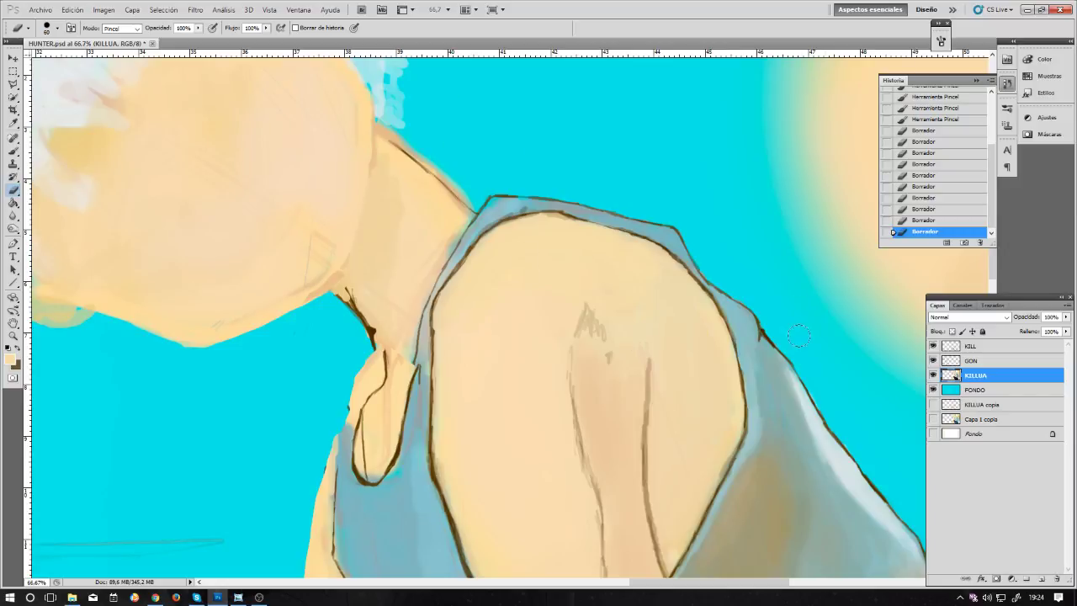
Step: Paint the narrow strap beside the neck with blue sampled from the tank top, using a progressively smaller brush on the KILLUA layer
{"action": "key", "text": "b"}
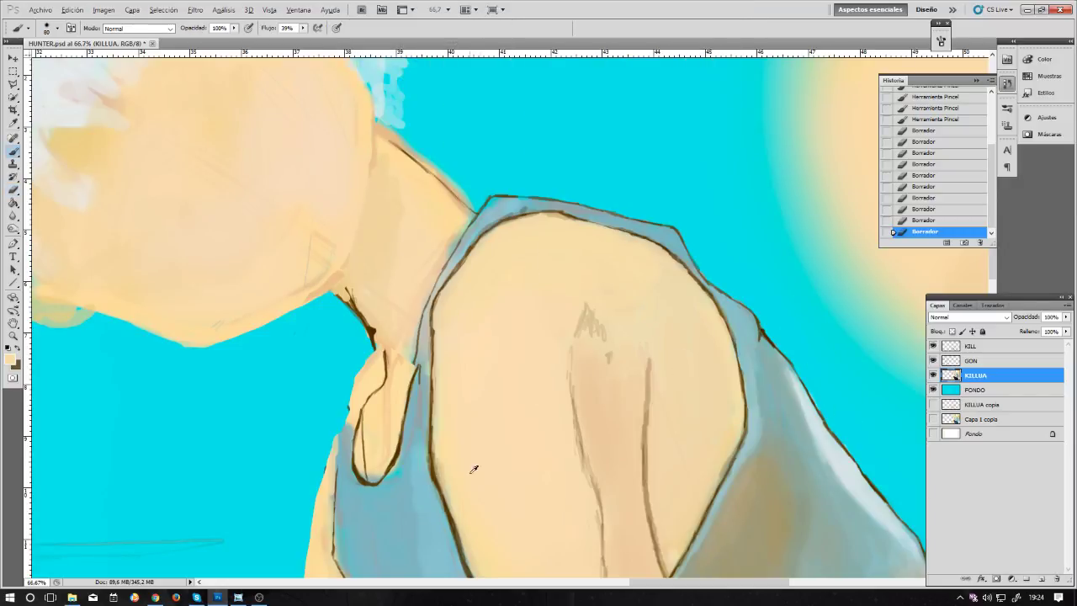
{"action": "left_click", "coordinate": [425, 486], "text": "alt"}
{"action": "key", "text": "bracketleft"}
{"action": "key", "text": "bracketleft"}
{"action": "mouse_move", "coordinate": [418, 412]}
{"action": "left_mouse_down"}
{"action": "mouse_move", "coordinate": [420, 460]}
{"action": "mouse_move", "coordinate": [421, 429]}
{"action": "mouse_move", "coordinate": [405, 470]}
{"action": "mouse_move", "coordinate": [415, 407]}
{"action": "left_mouse_up"}
{"action": "key", "text": "bracketleft"}
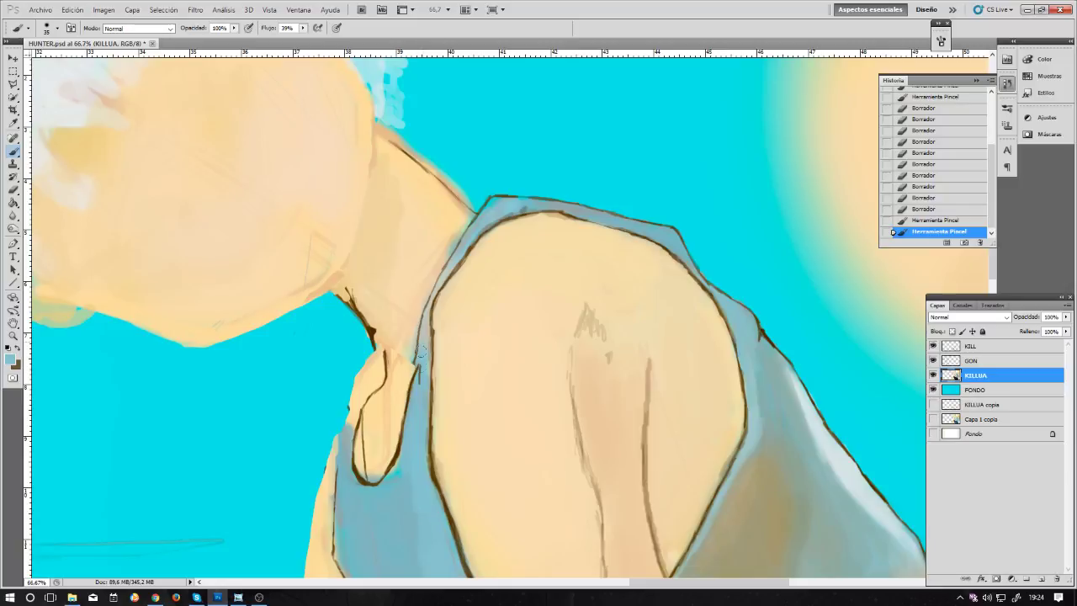
{"action": "key", "text": "bracketleft"}
{"action": "left_click_drag", "start_coordinate": [420, 347], "coordinate": [459, 255]}
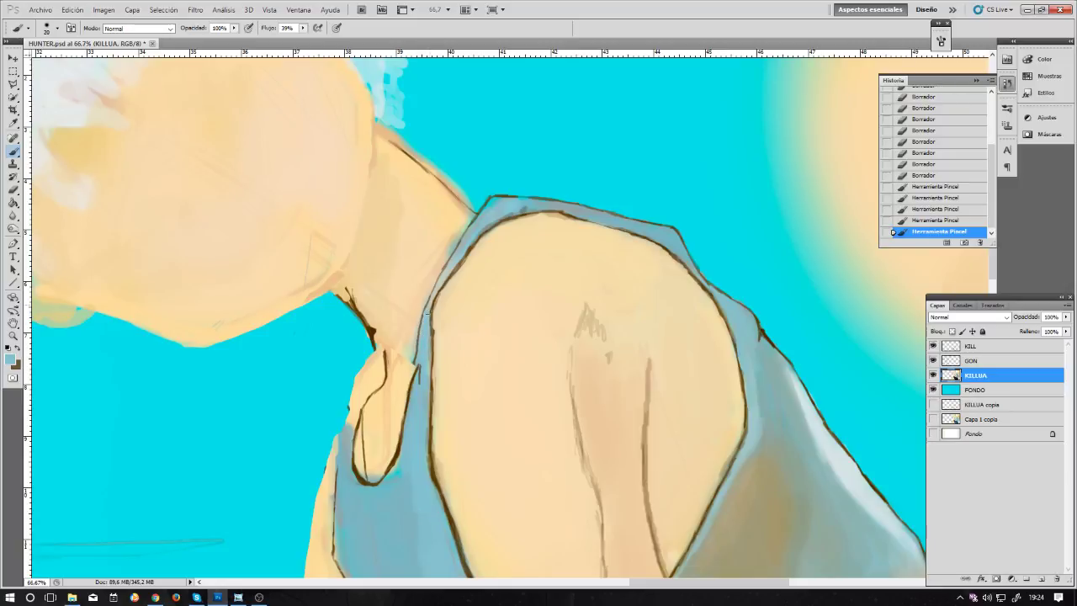
{"action": "left_click_drag", "start_coordinate": [426, 313], "coordinate": [468, 223]}
{"action": "left_click_drag", "start_coordinate": [466, 242], "coordinate": [471, 233]}
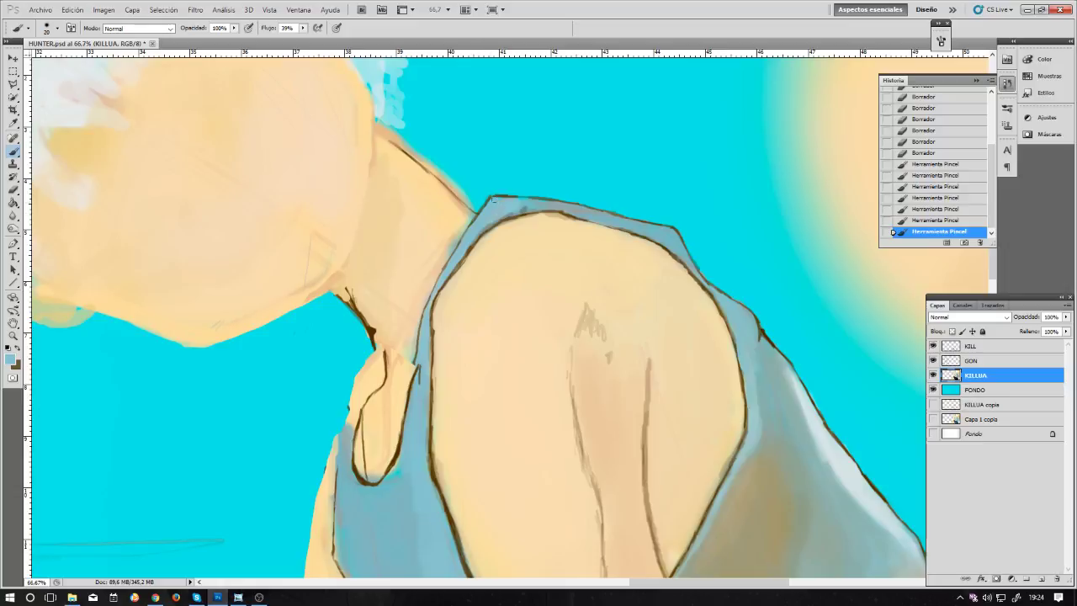
Step: Fill the strap's upper band over the shoulder with the same sampled blue, between the outer outline and the armhole
{"action": "mouse_move", "coordinate": [480, 234]}
{"action": "left_mouse_down"}
{"action": "mouse_move", "coordinate": [548, 211]}
{"action": "mouse_move", "coordinate": [522, 207]}
{"action": "left_mouse_up"}
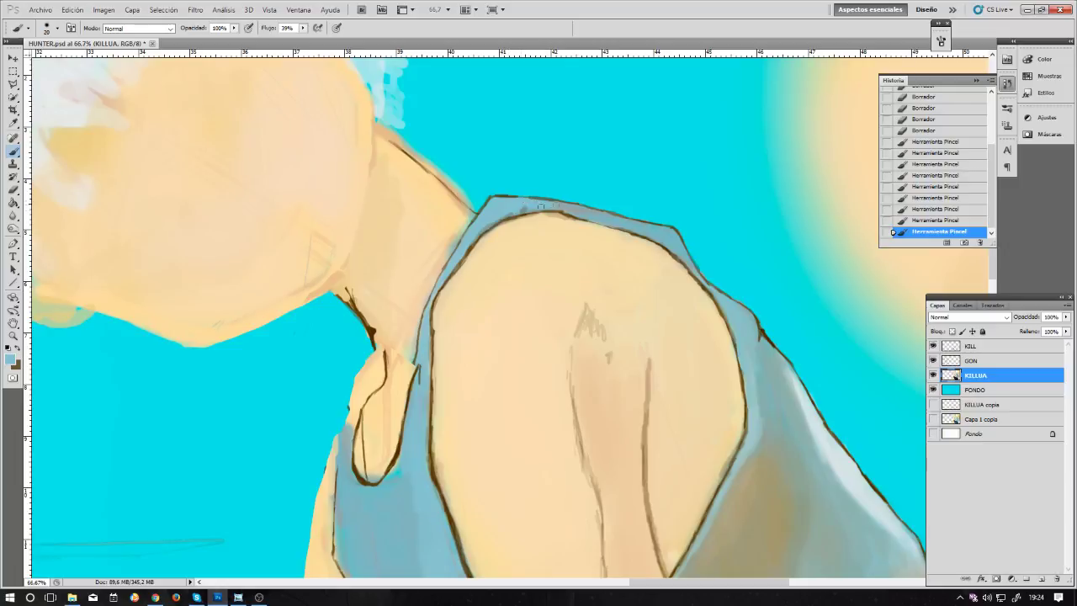
{"action": "left_click_drag", "start_coordinate": [541, 205], "coordinate": [546, 193]}
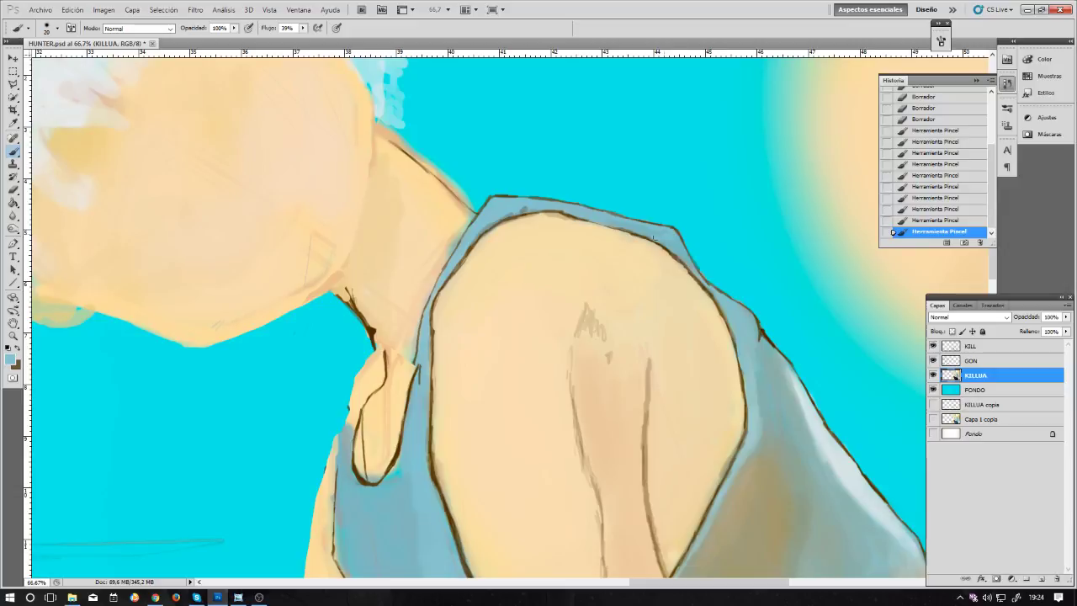
{"action": "left_click_drag", "start_coordinate": [611, 227], "coordinate": [610, 217]}
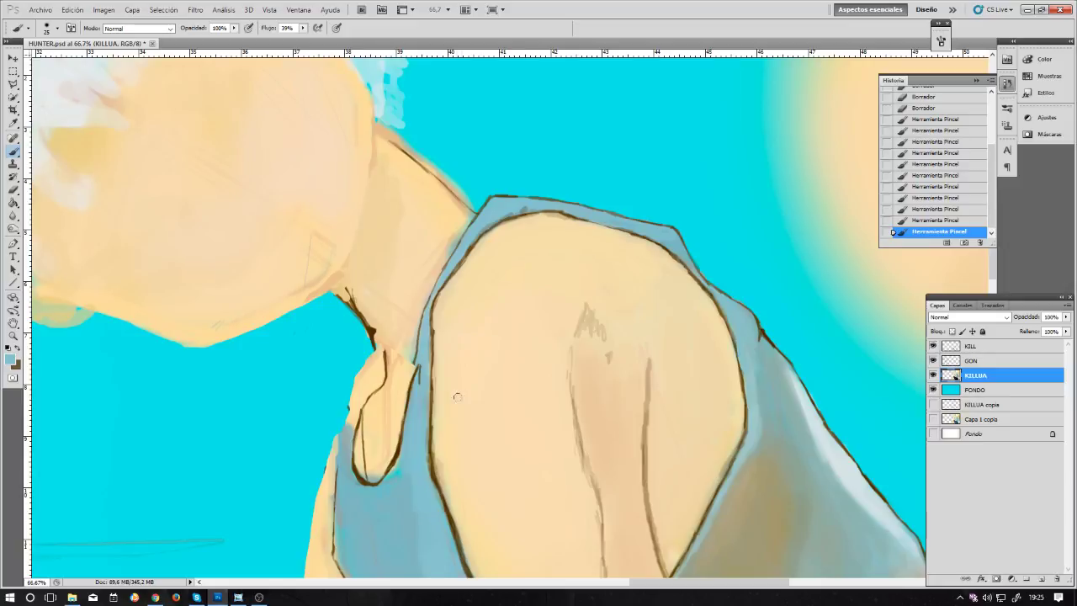
Step: Add a pale highlight along the strap beside the neck using light tones sampled from the tank top's back
{"action": "scroll", "coordinate": [474, 380], "scroll_direction": "right", "scroll_amount": 2}
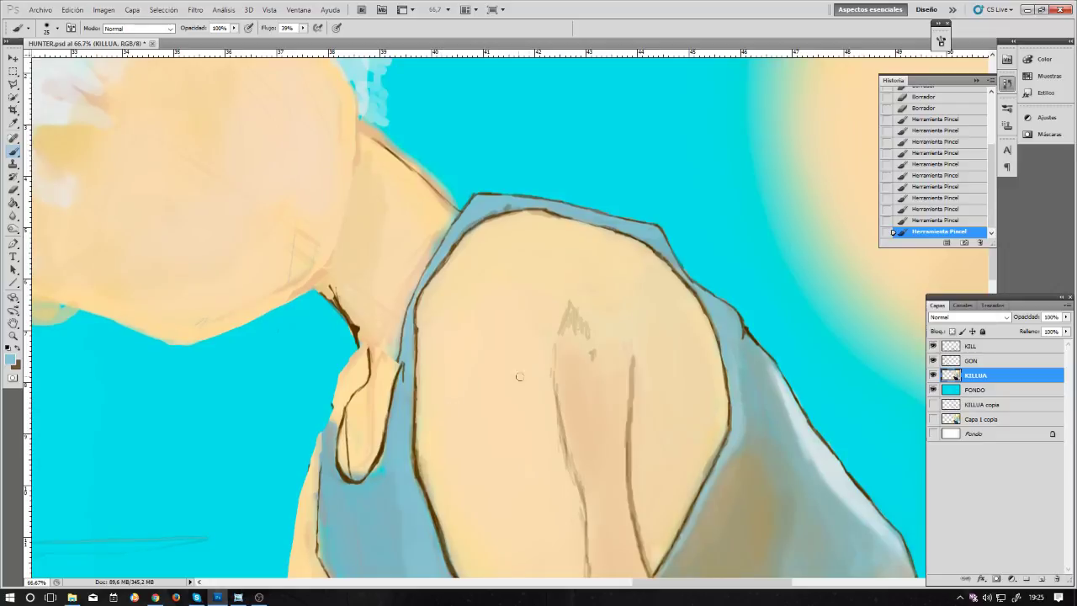
{"action": "left_click", "coordinate": [743, 406], "text": "alt"}
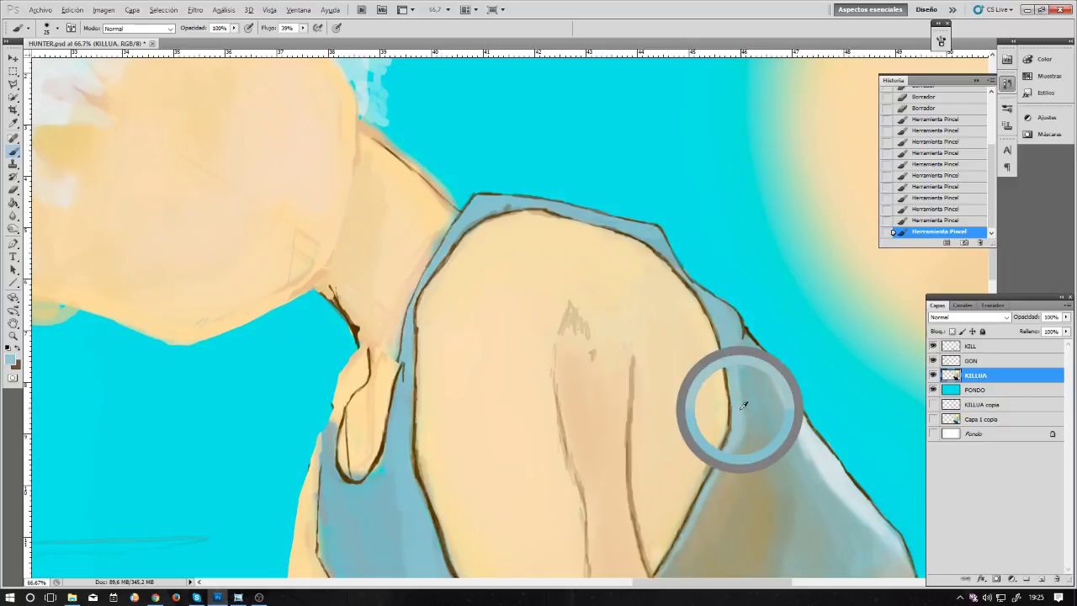
{"action": "left_click", "coordinate": [440, 238]}
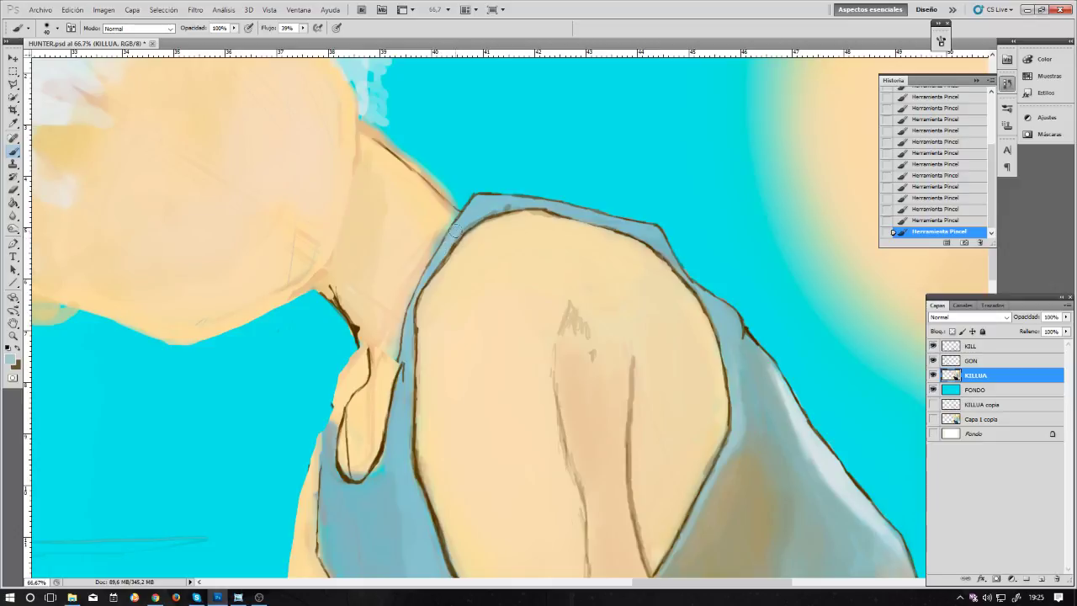
{"action": "left_click", "coordinate": [801, 409], "text": "alt"}
{"action": "left_click_drag", "start_coordinate": [461, 224], "coordinate": [448, 242]}
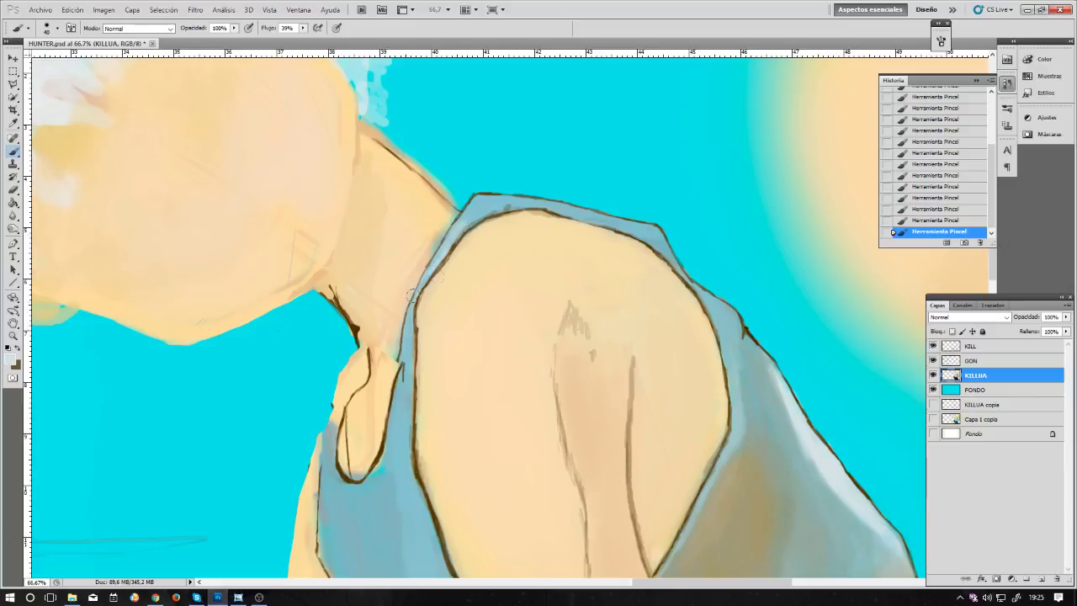
{"action": "key", "text": "bracketleft"}
Step: Move the KILL layer beneath GON, and toggle the visibility of both layers to check which lines each one holds
{"action": "left_click", "coordinate": [978, 352]}
{"action": "left_click_drag", "start_coordinate": [970, 351], "coordinate": [965, 365]}
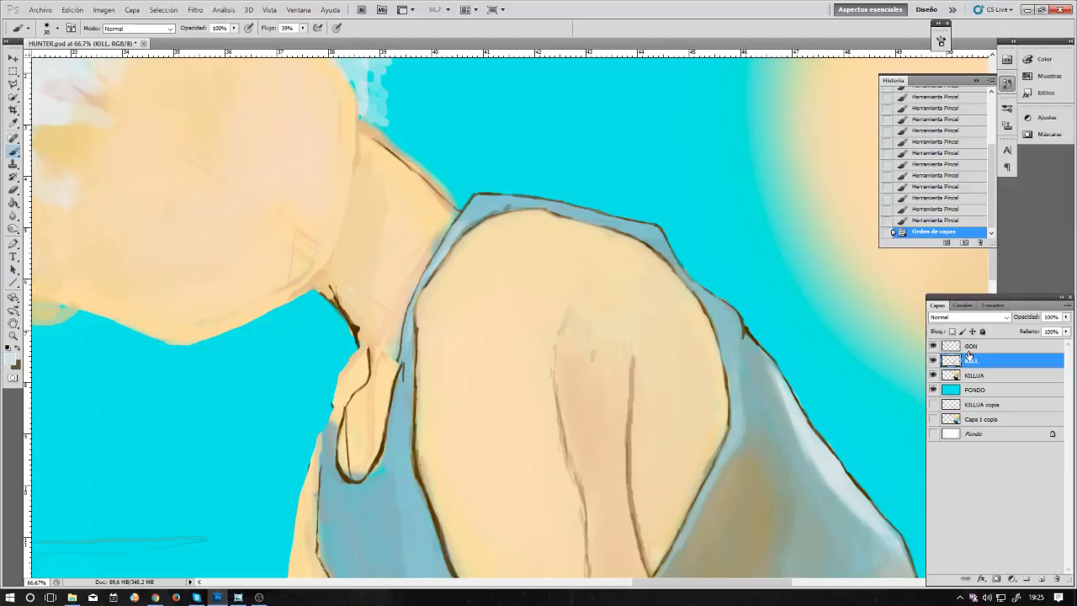
{"action": "left_click", "coordinate": [932, 360]}
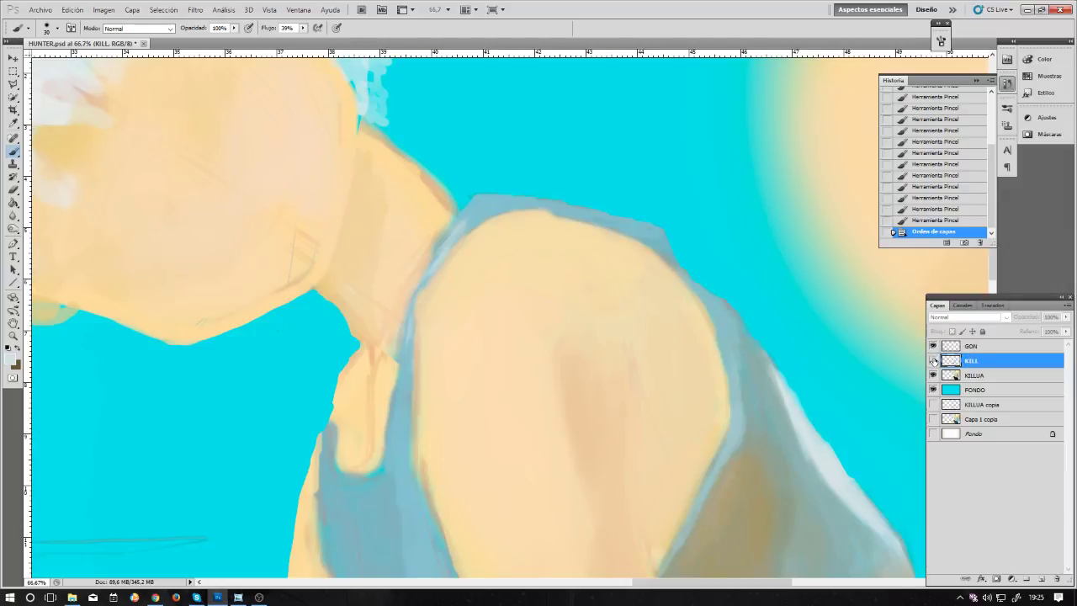
{"action": "left_click", "coordinate": [932, 360]}
{"action": "left_click", "coordinate": [932, 360]}
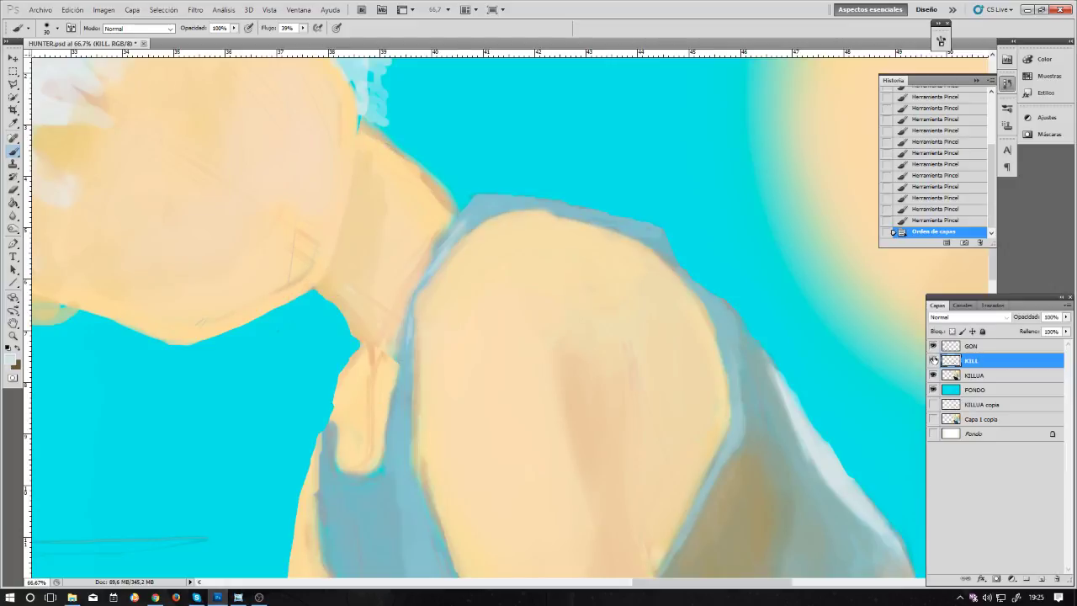
{"action": "left_click", "coordinate": [932, 360]}
{"action": "left_click", "coordinate": [932, 346]}
{"action": "left_click", "coordinate": [932, 345]}
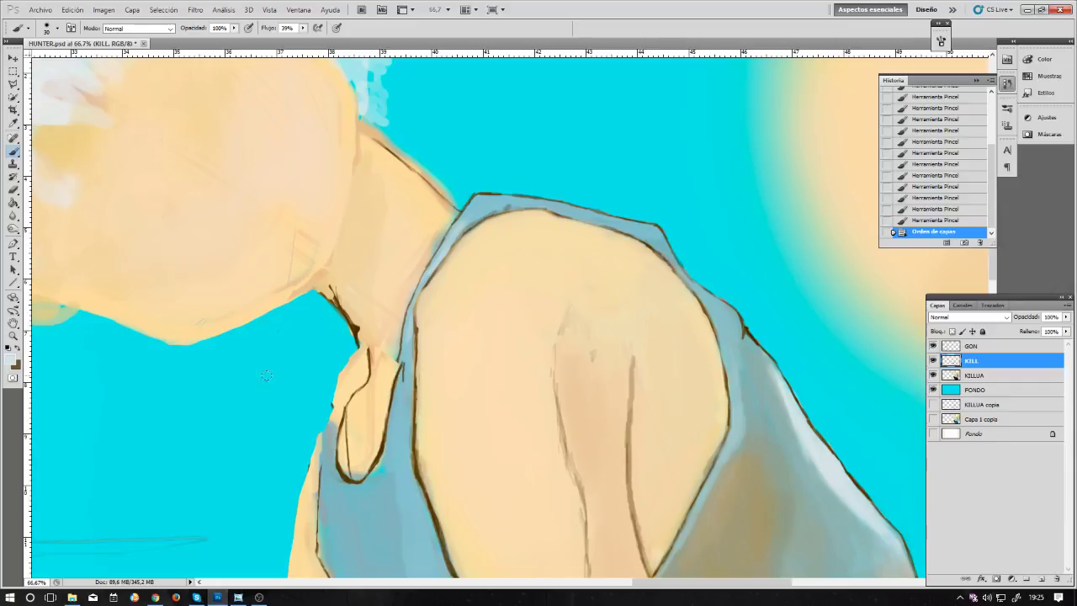
Step: Erase the stray line stub on the strap beside the neckline with a smaller eraser on the KILL layer
{"action": "key", "text": "e"}
{"action": "key", "text": "bracketleft"}
{"action": "key", "text": "bracketleft"}
{"action": "key", "text": "bracketleft"}
{"action": "key", "text": "bracketleft"}
{"action": "key", "text": "bracketleft"}
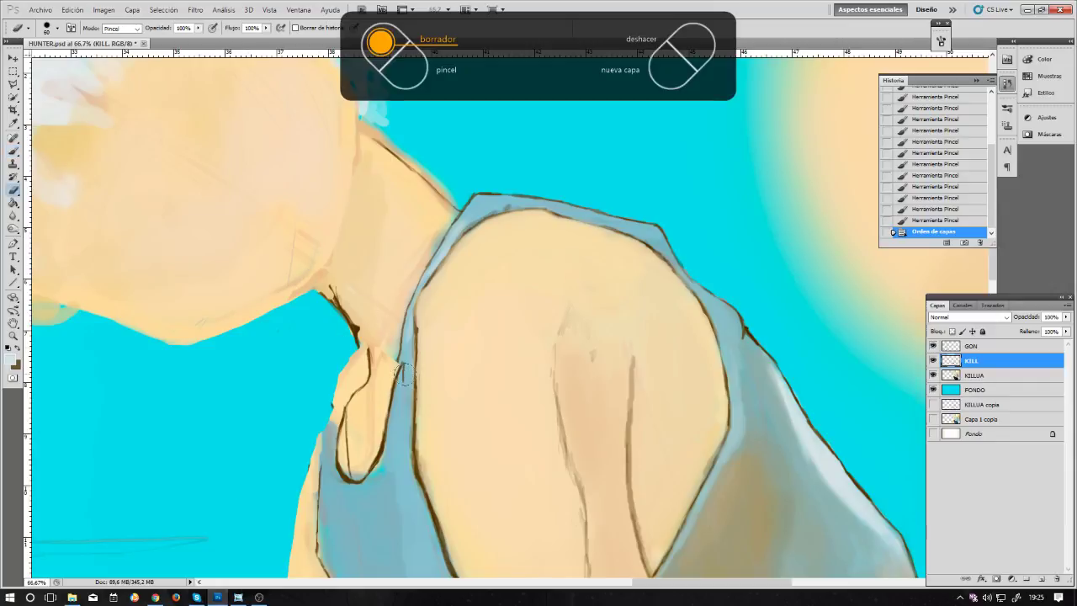
{"action": "left_click_drag", "start_coordinate": [402, 370], "coordinate": [395, 382]}
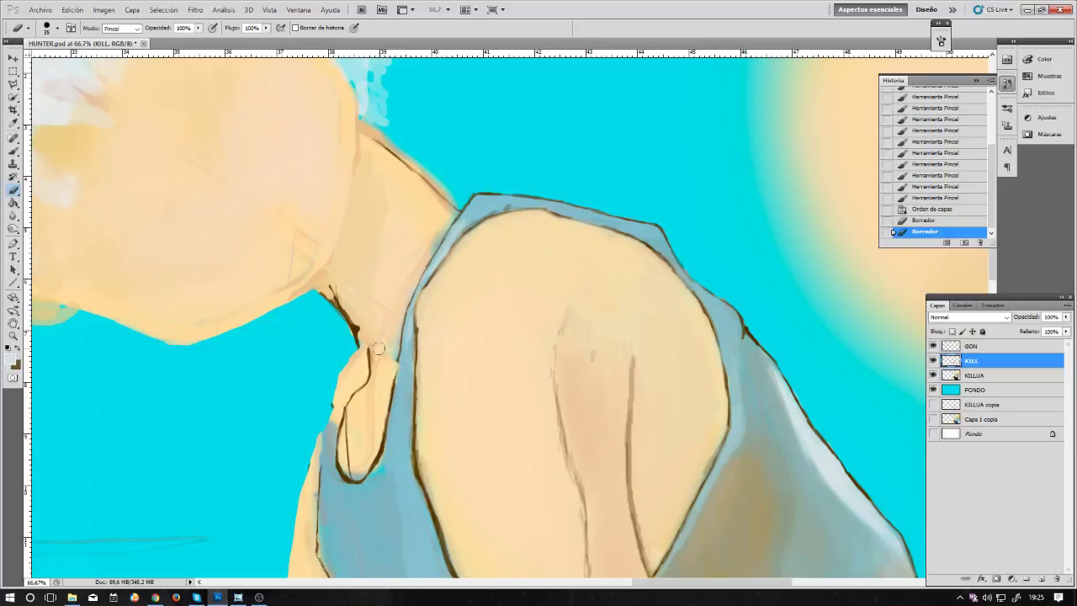
Step: Erase the upper part of the thin line inside the tank top's neckline opening on the KILL layer
{"action": "left_click_drag", "start_coordinate": [378, 348], "coordinate": [379, 351]}
{"action": "key", "text": "ctrl+minus"}
{"action": "key", "text": "ctrl+minus"}
{"action": "key", "text": "ctrl+minus"}
{"action": "key", "text": "ctrl+minus"}
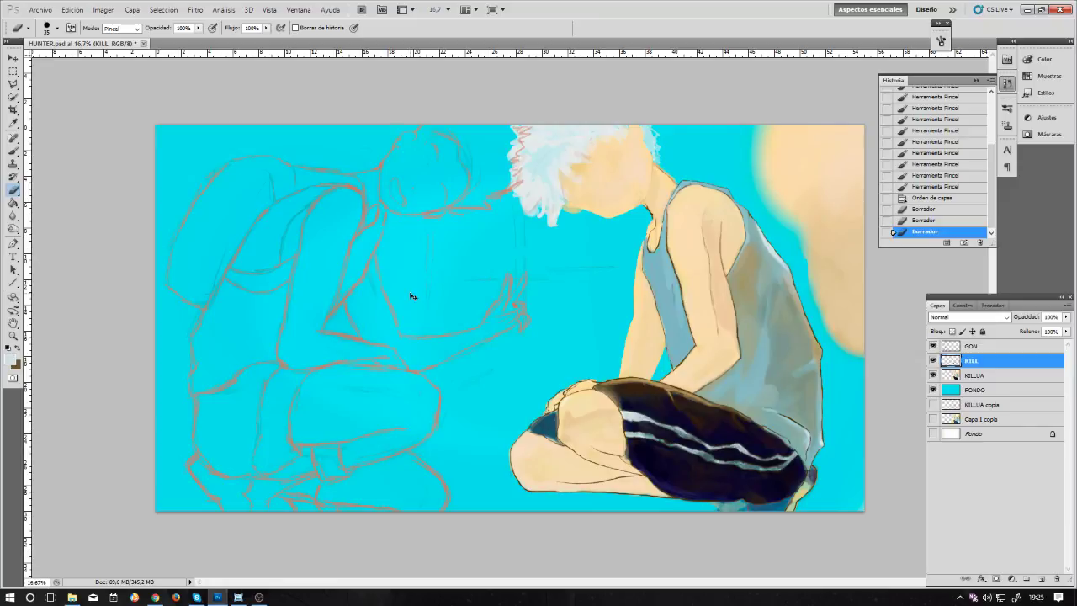
{"action": "key", "text": "ctrl+plus"}
{"action": "key", "text": "ctrl+plus"}
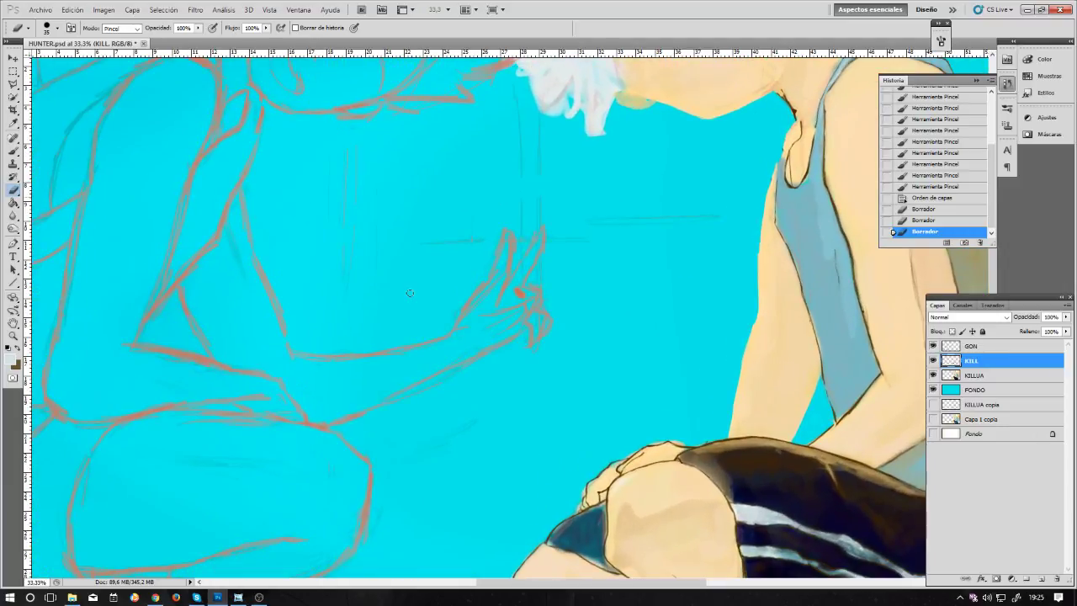
{"action": "left_click_drag", "start_coordinate": [597, 239], "coordinate": [581, 269]}
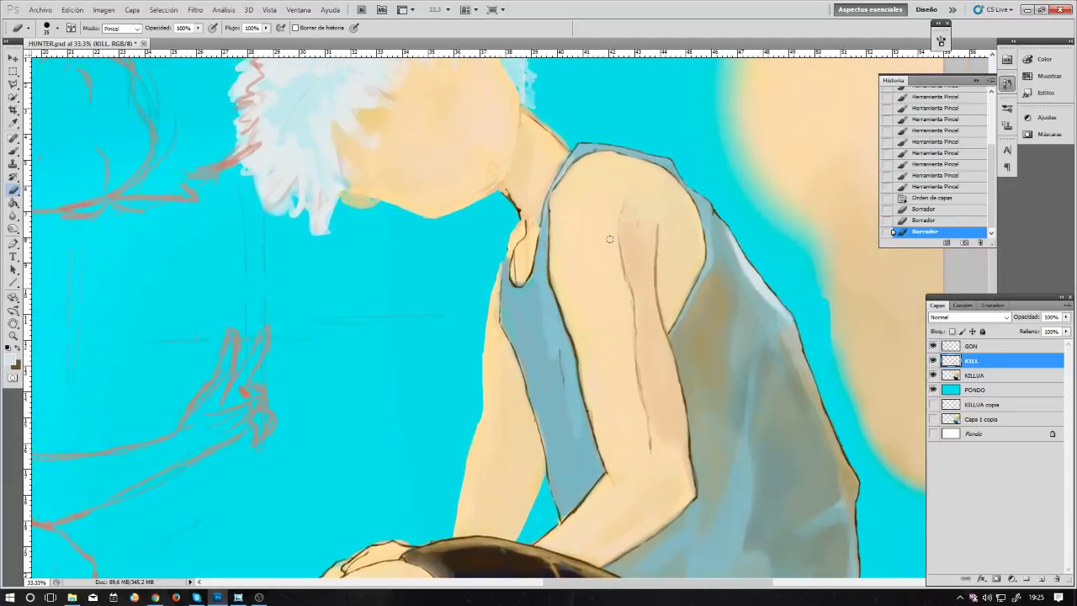
{"action": "scroll", "coordinate": [610, 239], "scroll_direction": "up", "scroll_amount": 1}
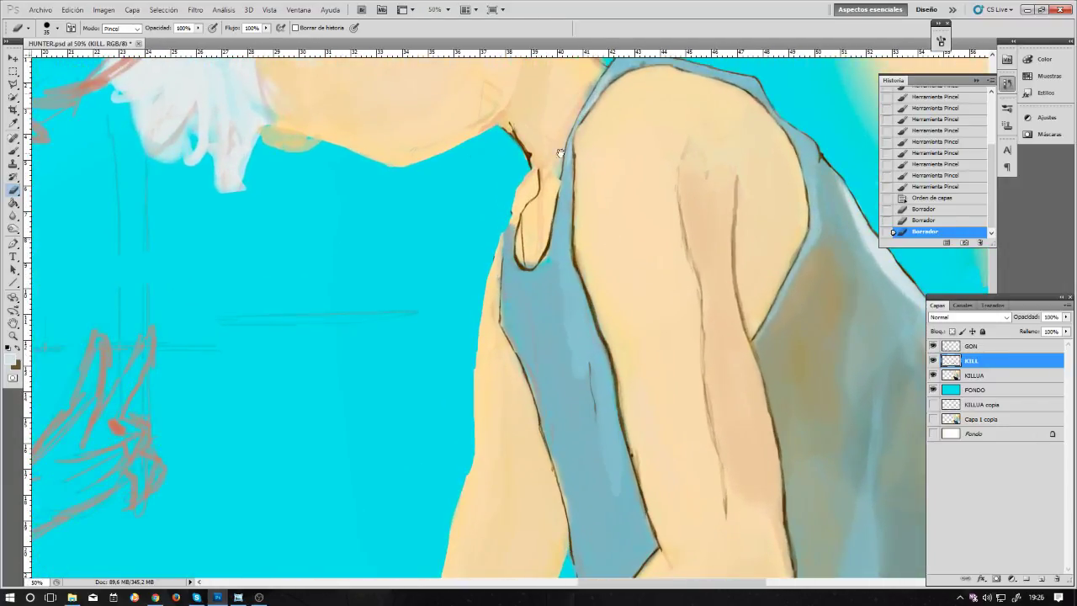
{"action": "left_click_drag", "start_coordinate": [560, 153], "coordinate": [527, 223]}
{"action": "mouse_move", "coordinate": [492, 265]}
{"action": "left_mouse_down"}
{"action": "mouse_move", "coordinate": [502, 250]}
{"action": "mouse_move", "coordinate": [488, 283]}
{"action": "mouse_move", "coordinate": [492, 263]}
{"action": "left_mouse_up"}
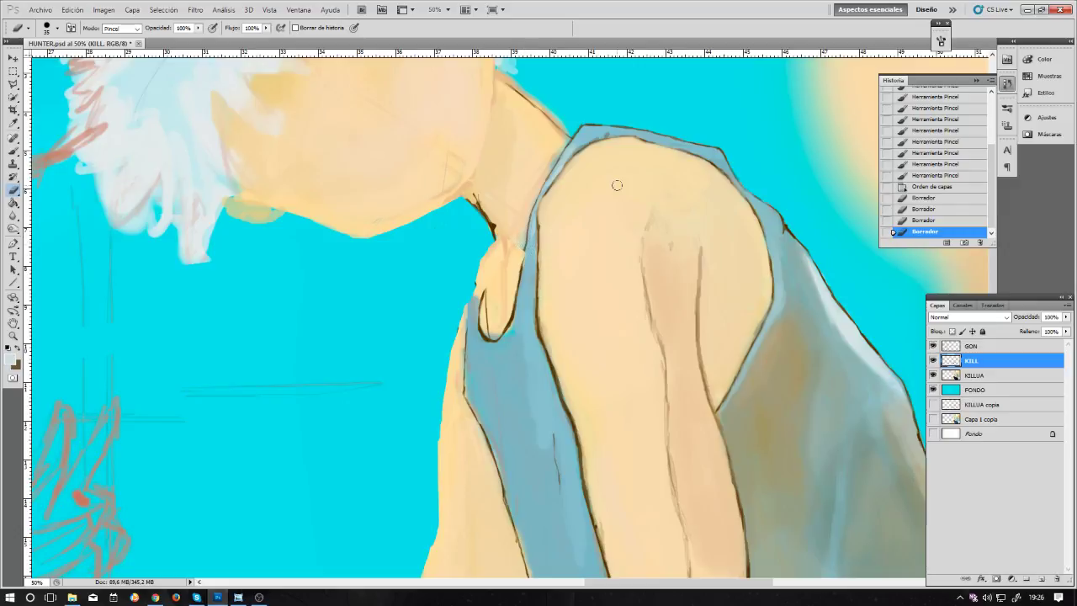
Step: Extend the neckline outline at its upper tip against the strap with sampled dark brown on the KILL layer
{"action": "scroll", "coordinate": [616, 185], "scroll_direction": "up", "scroll_amount": 1}
{"action": "left_click_drag", "start_coordinate": [618, 182], "coordinate": [579, 301]}
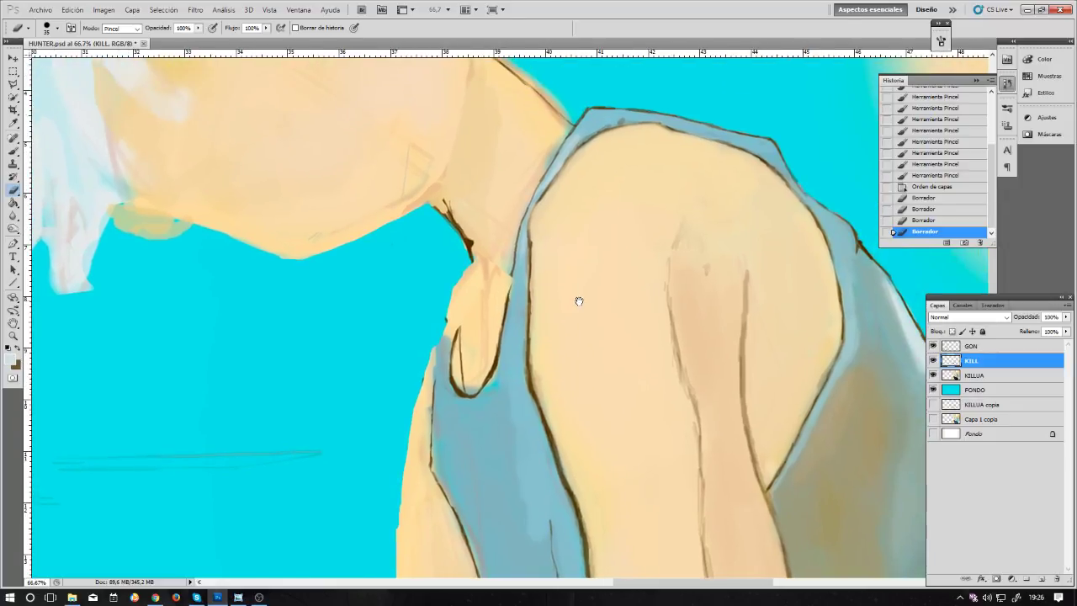
{"action": "key", "text": "b"}
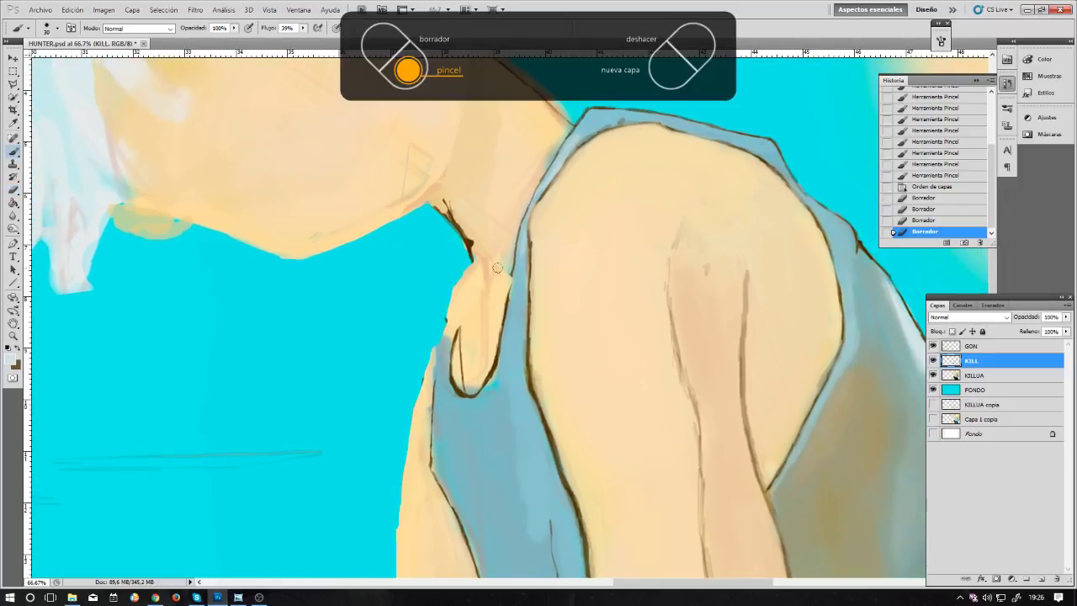
{"action": "left_click", "coordinate": [505, 304], "text": "alt"}
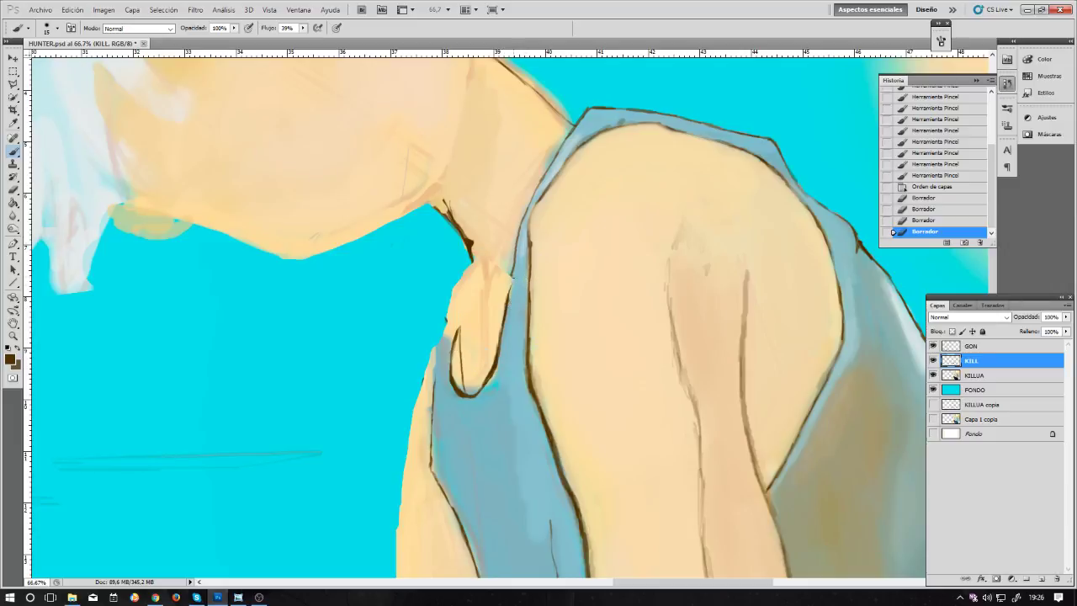
{"action": "mouse_move", "coordinate": [510, 275]}
{"action": "left_mouse_down"}
{"action": "mouse_move", "coordinate": [508, 294]}
{"action": "mouse_move", "coordinate": [510, 278]}
{"action": "left_mouse_up"}
{"action": "left_click_drag", "start_coordinate": [511, 271], "coordinate": [510, 278]}
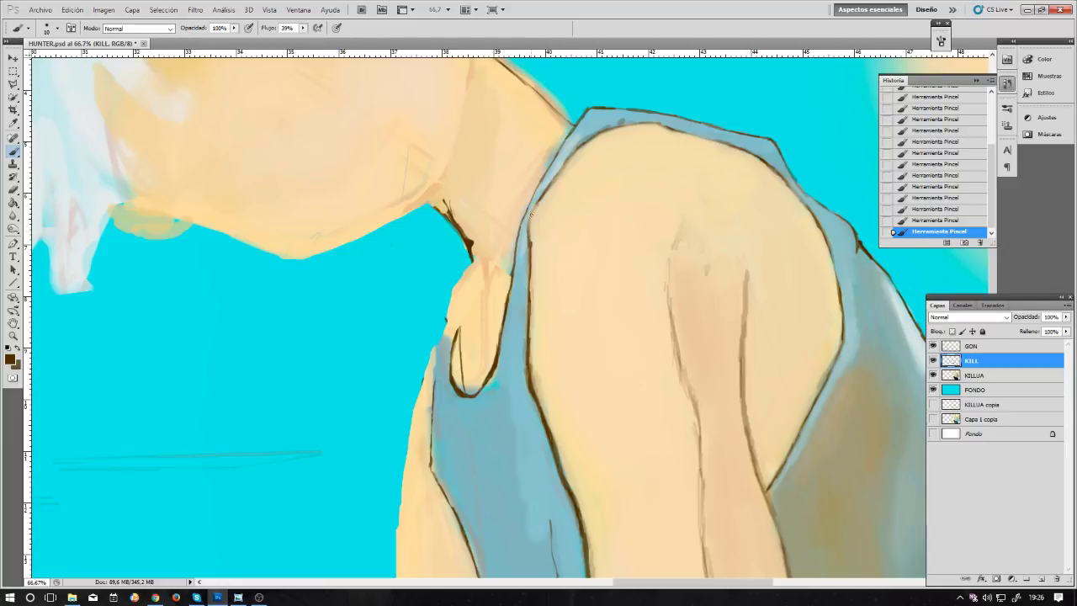
Step: Erase the GON layer's paint along the armhole outline, from beside the neck up over the top of the shoulder
{"action": "left_click", "coordinate": [967, 346]}
{"action": "key", "text": "e"}
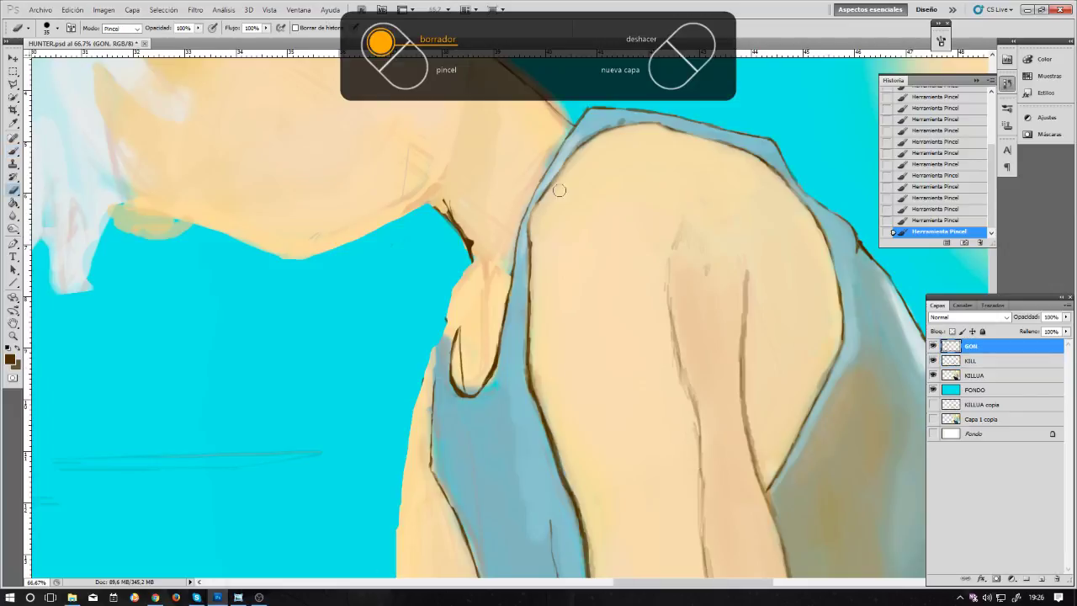
{"action": "mouse_move", "coordinate": [523, 198]}
{"action": "left_mouse_down"}
{"action": "mouse_move", "coordinate": [525, 234]}
{"action": "mouse_move", "coordinate": [540, 198]}
{"action": "left_mouse_up"}
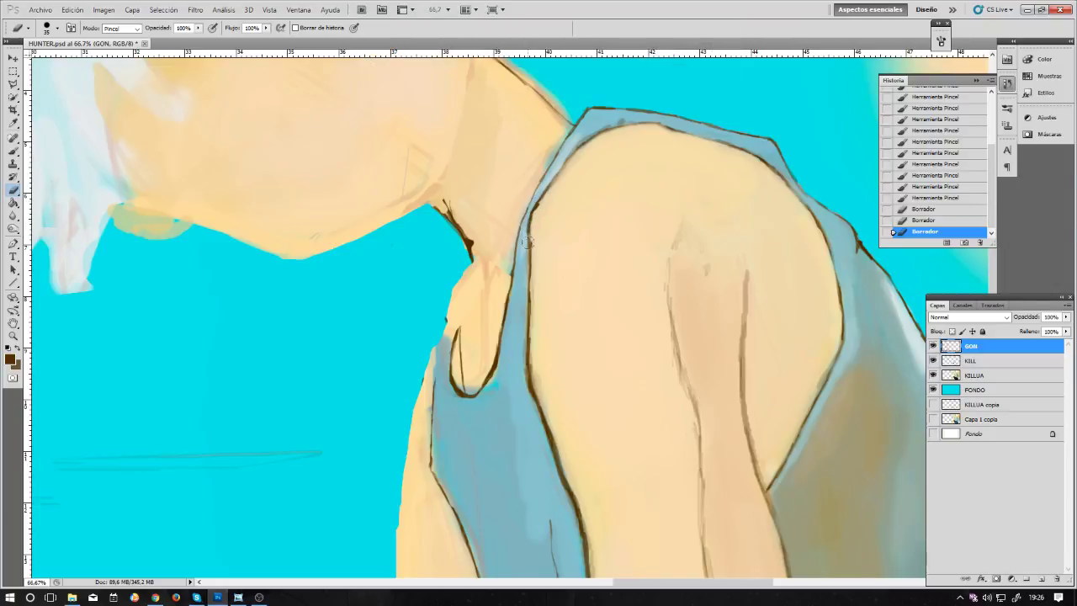
{"action": "left_click_drag", "start_coordinate": [526, 242], "coordinate": [527, 254]}
{"action": "left_click_drag", "start_coordinate": [541, 187], "coordinate": [525, 224]}
{"action": "left_click_drag", "start_coordinate": [548, 166], "coordinate": [533, 190]}
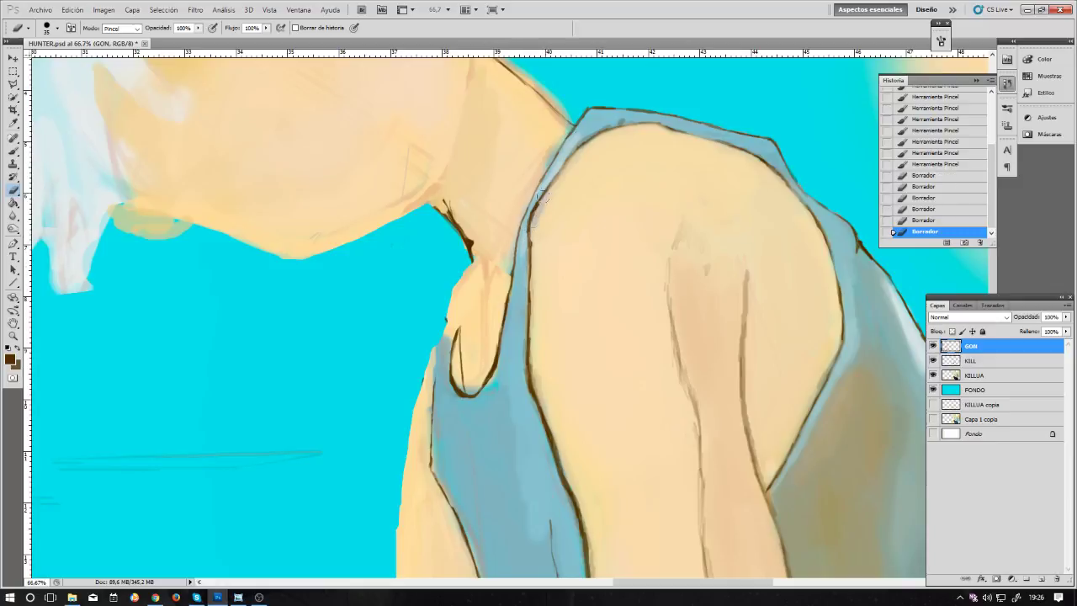
{"action": "mouse_move", "coordinate": [539, 196]}
{"action": "left_mouse_down"}
{"action": "mouse_move", "coordinate": [581, 150]}
{"action": "mouse_move", "coordinate": [641, 126]}
{"action": "mouse_move", "coordinate": [653, 126]}
{"action": "mouse_move", "coordinate": [597, 133]}
{"action": "mouse_move", "coordinate": [738, 152]}
{"action": "mouse_move", "coordinate": [778, 174]}
{"action": "left_mouse_up"}
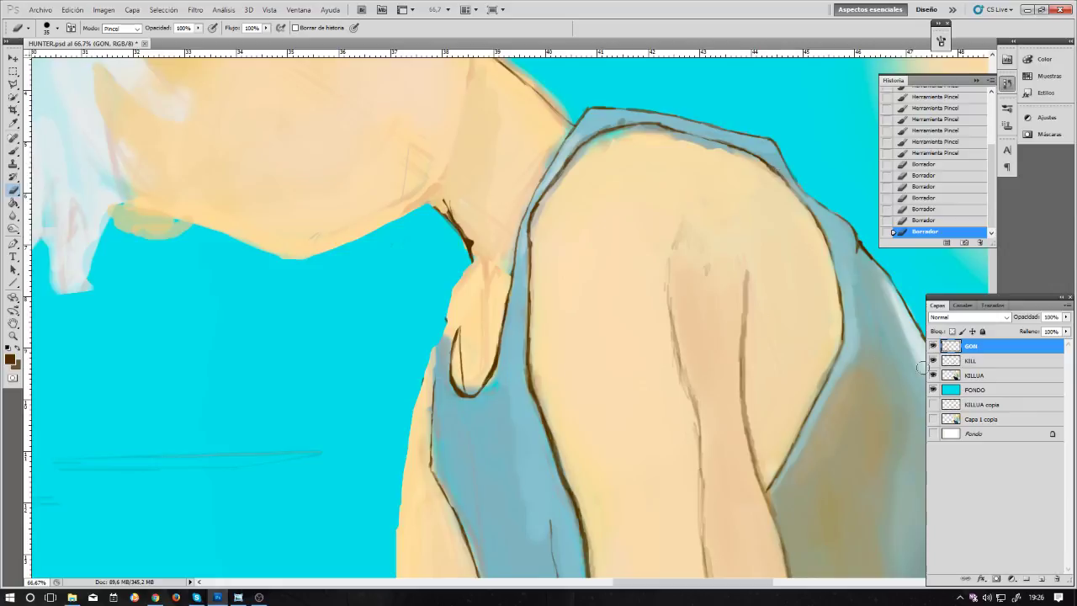
Step: Cover the blue fringe inside the upper armhole outline with sampled skin tone on the KILLUA layer
{"action": "left_click", "coordinate": [968, 374]}
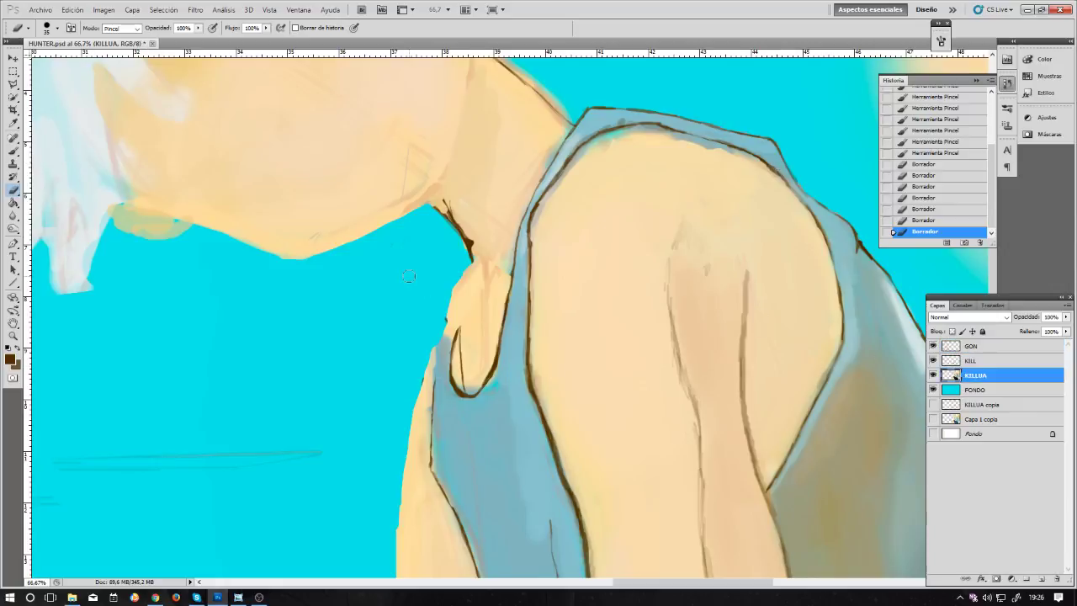
{"action": "key", "text": "b"}
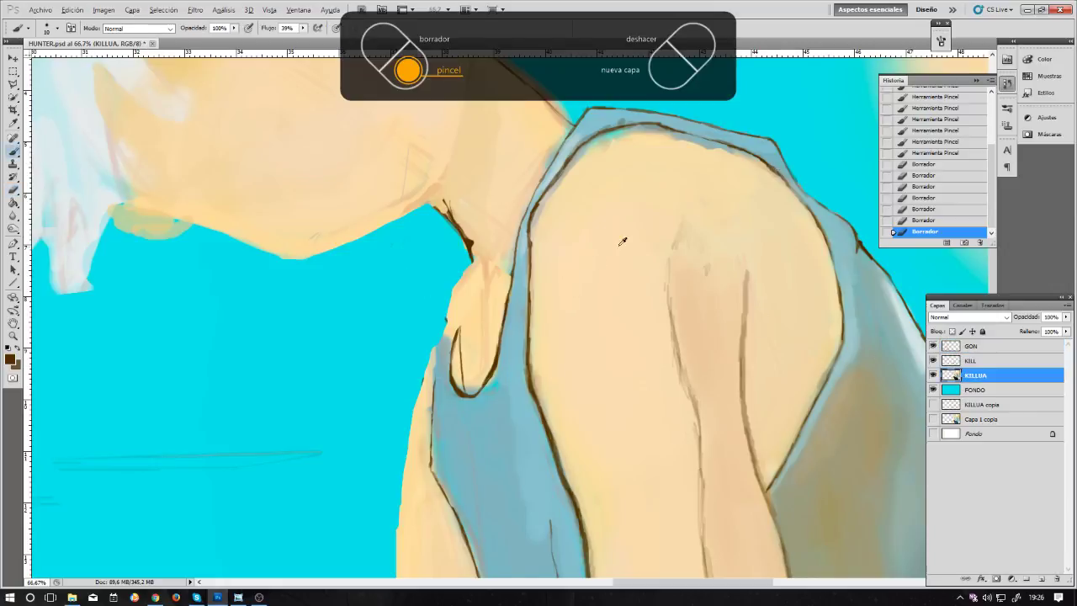
{"action": "left_click", "coordinate": [577, 176], "text": "alt"}
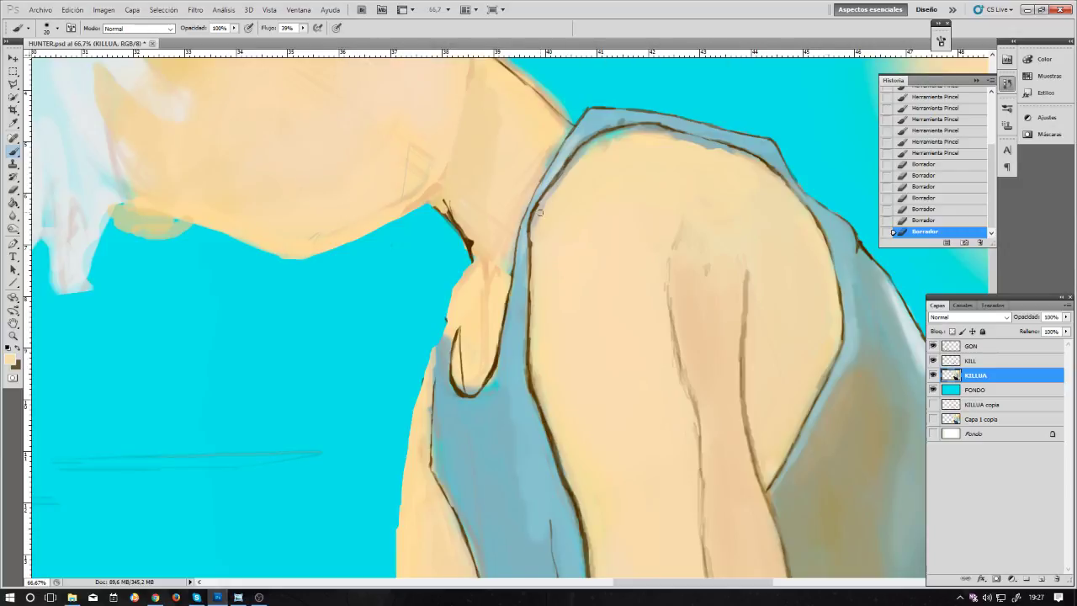
{"action": "key", "text": "bracketright"}
{"action": "mouse_move", "coordinate": [610, 141]}
{"action": "left_mouse_down"}
{"action": "mouse_move", "coordinate": [599, 159]}
{"action": "mouse_move", "coordinate": [632, 130]}
{"action": "mouse_move", "coordinate": [677, 126]}
{"action": "left_mouse_up"}
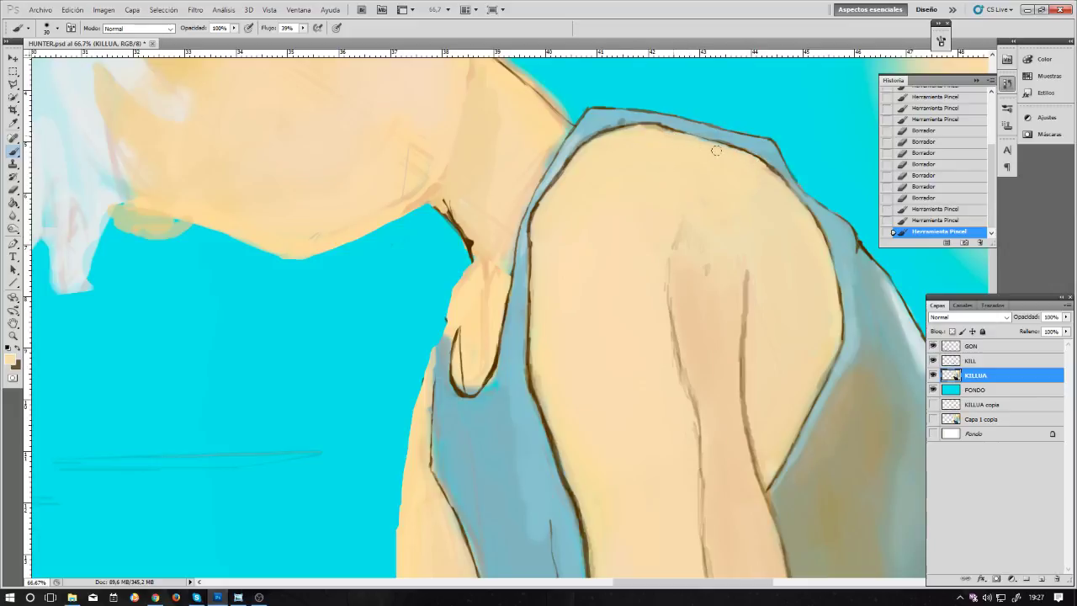
{"action": "left_click_drag", "start_coordinate": [680, 148], "coordinate": [682, 149]}
Step: Erase stray line edges along the armhole outline over the top of the shoulder on the KILL layer
{"action": "left_click", "coordinate": [972, 360]}
{"action": "key", "text": "e"}
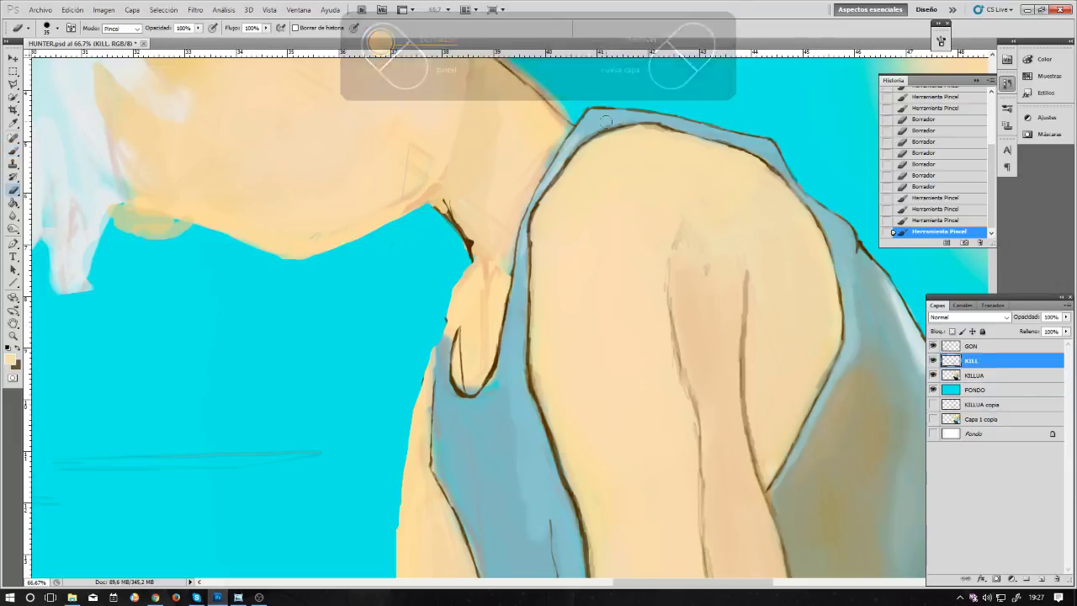
{"action": "left_click_drag", "start_coordinate": [621, 115], "coordinate": [627, 117]}
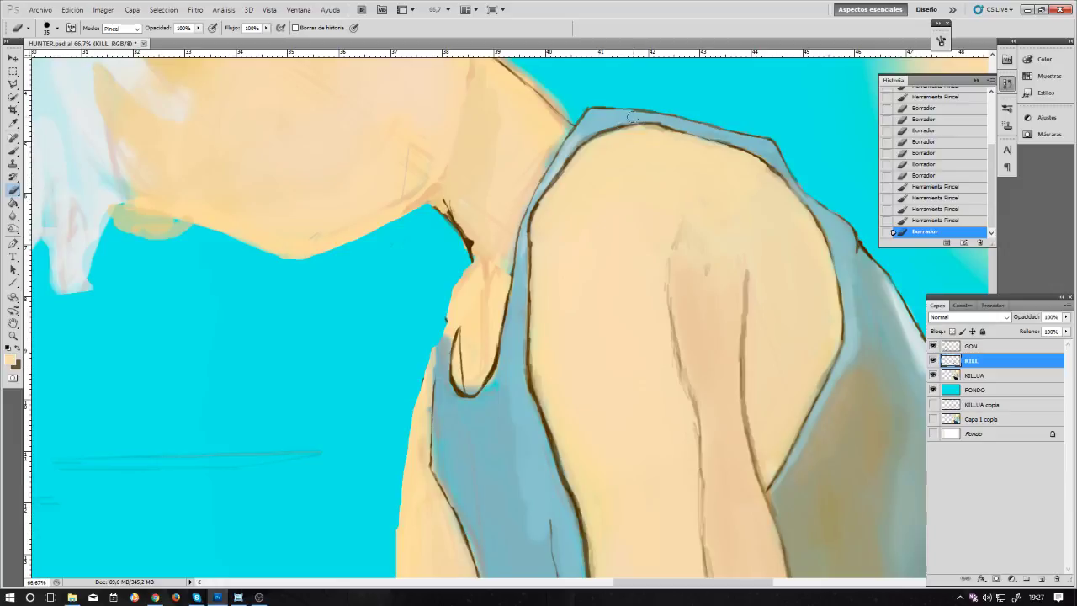
{"action": "key", "text": "bracketleft"}
{"action": "left_click_drag", "start_coordinate": [632, 114], "coordinate": [644, 116]}
{"action": "left_click_drag", "start_coordinate": [766, 150], "coordinate": [771, 159]}
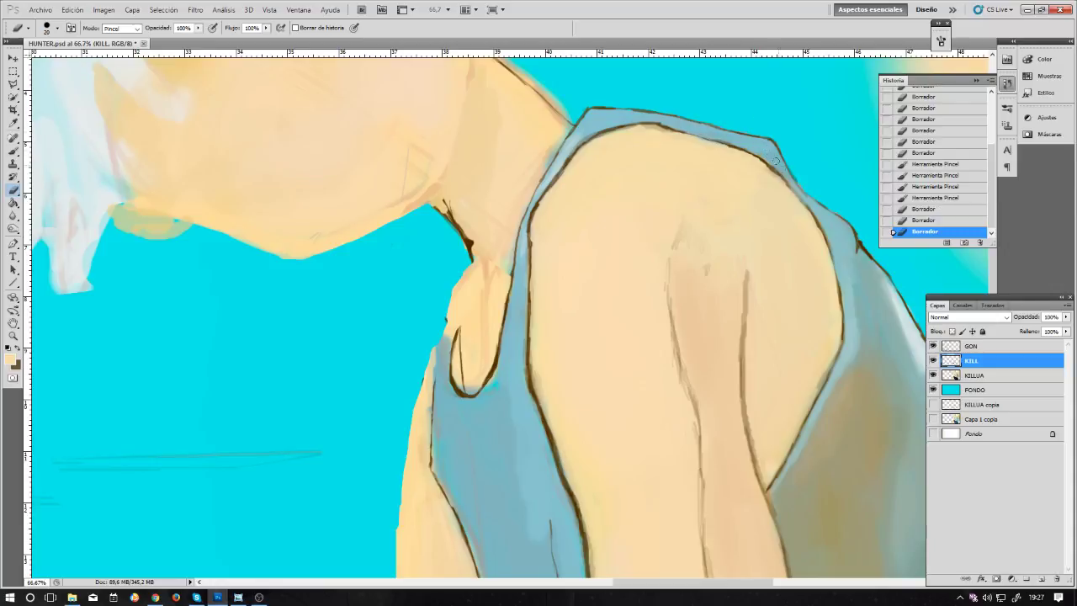
{"action": "left_click_drag", "start_coordinate": [776, 160], "coordinate": [781, 166]}
Step: Erase stray marks with a smaller eraser where the shoulder strap meets the upper back outline
{"action": "key", "text": "bracketleft"}
{"action": "left_click_drag", "start_coordinate": [852, 250], "coordinate": [858, 249]}
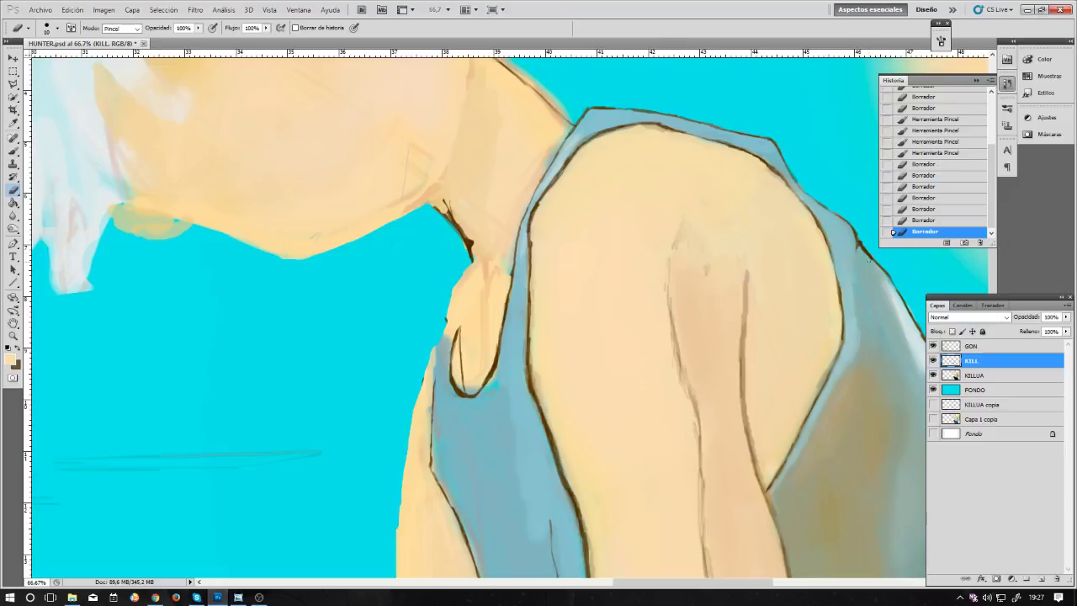
{"action": "left_click_drag", "start_coordinate": [855, 252], "coordinate": [853, 254]}
Step: Touch up the strap over the shoulder with blue sampled from the tank top's front on the KILLUA layer
{"action": "left_click", "coordinate": [968, 370]}
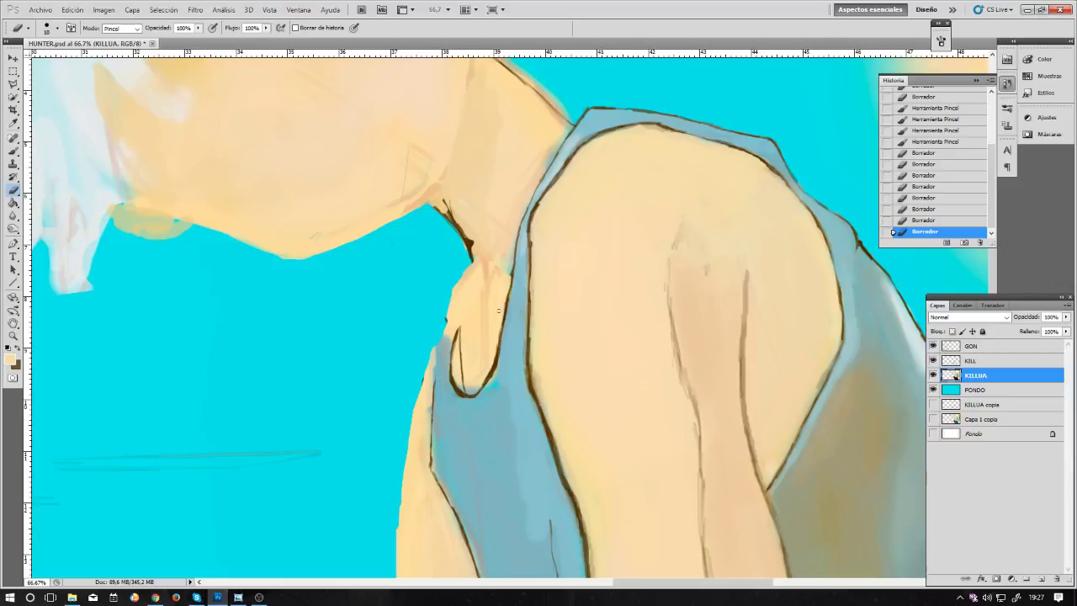
{"action": "key", "text": "b"}
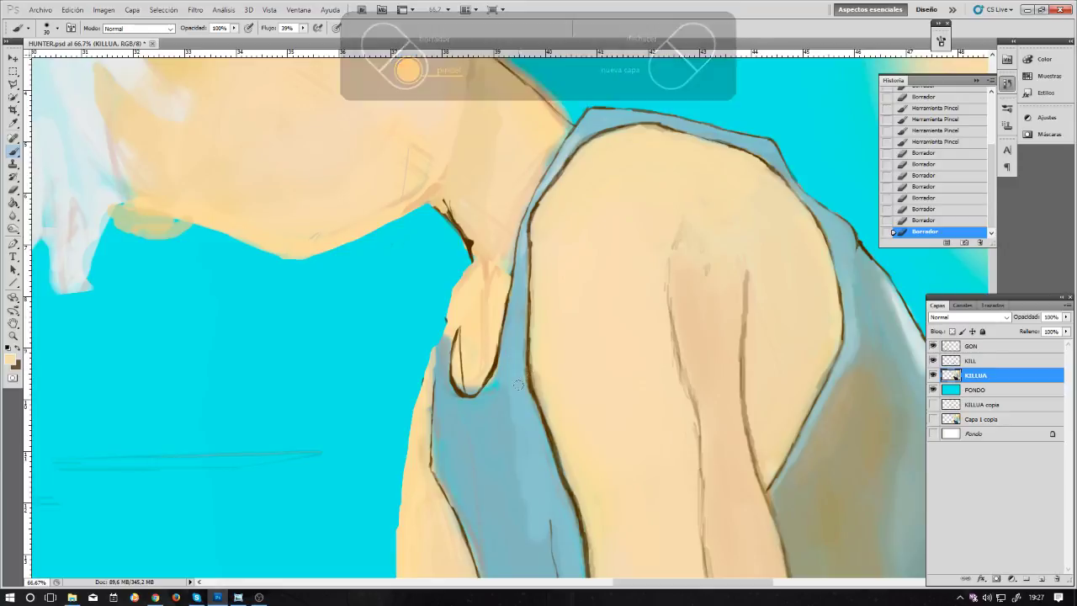
{"action": "left_click", "coordinate": [505, 423], "text": "alt"}
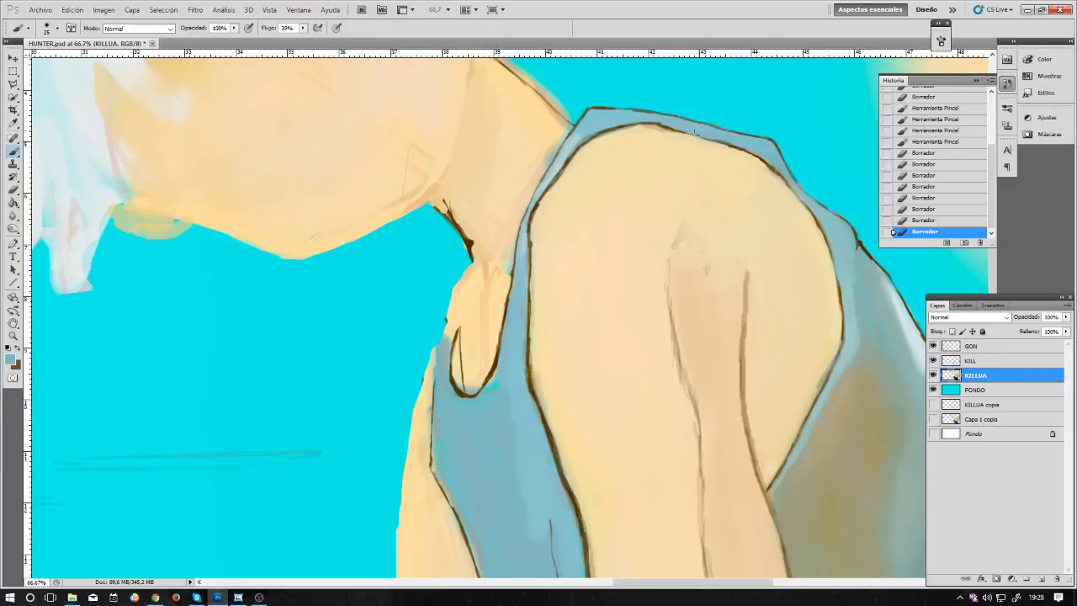
{"action": "key", "text": "bracketleft"}
{"action": "left_click_drag", "start_coordinate": [692, 128], "coordinate": [740, 136]}
{"action": "left_click_drag", "start_coordinate": [714, 130], "coordinate": [757, 138]}
Step: Paint soft strokes over the middle of the tank top's back panel with light blue sampled from its upper back highlight
{"action": "key", "text": "ctrl+minus"}
{"action": "key", "text": "ctrl+minus"}
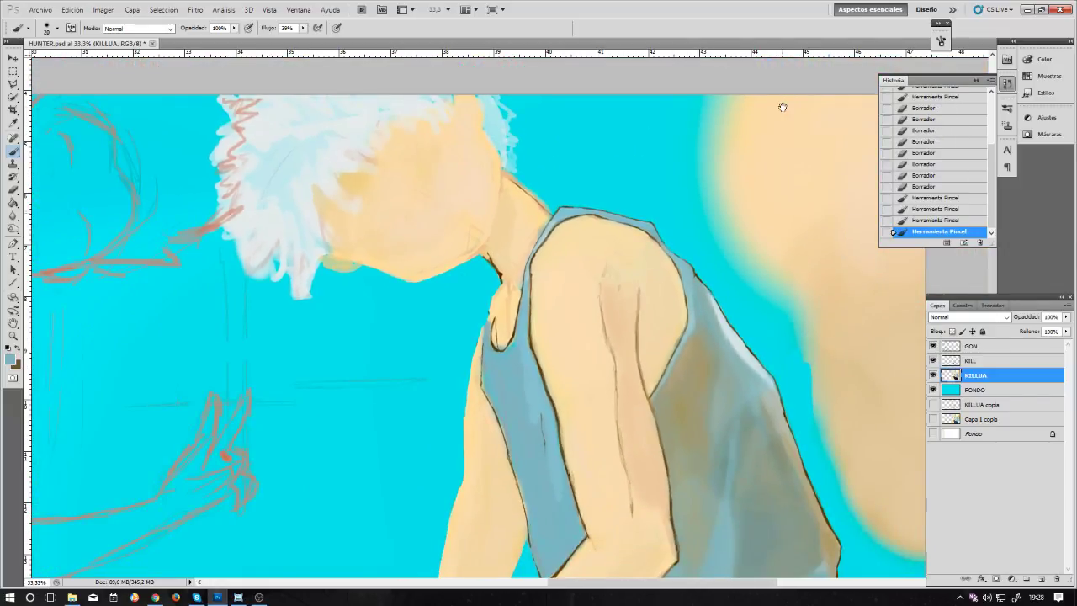
{"action": "mouse_move", "coordinate": [700, 271]}
{"action": "left_mouse_down"}
{"action": "mouse_move", "coordinate": [643, 220]}
{"action": "mouse_move", "coordinate": [605, 103]}
{"action": "mouse_move", "coordinate": [568, 116]}
{"action": "left_mouse_up"}
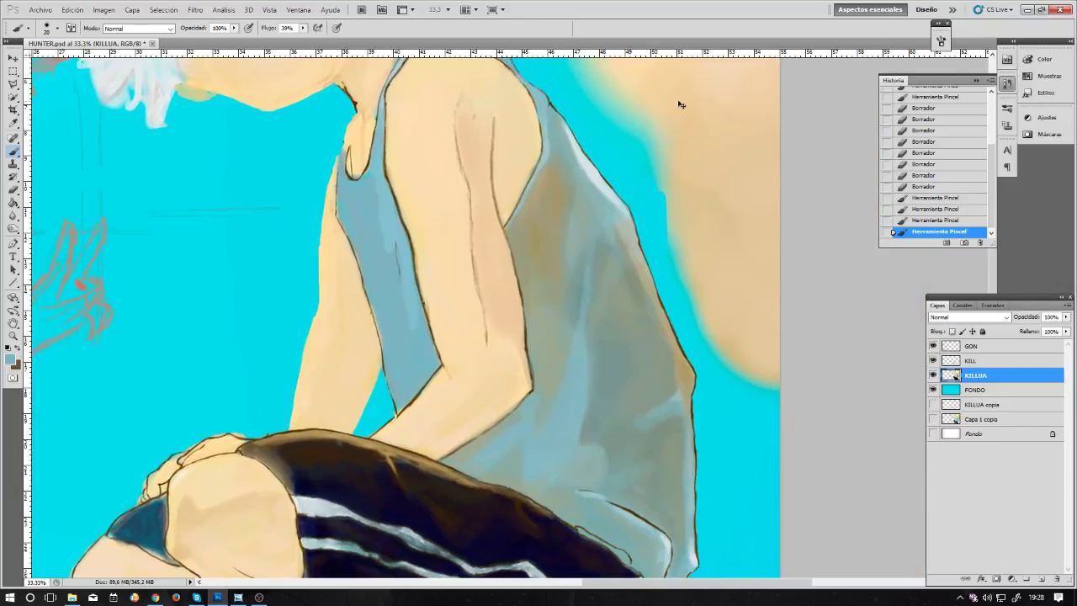
{"action": "key", "text": "ctrl+minus"}
{"action": "key", "text": "ctrl+minus"}
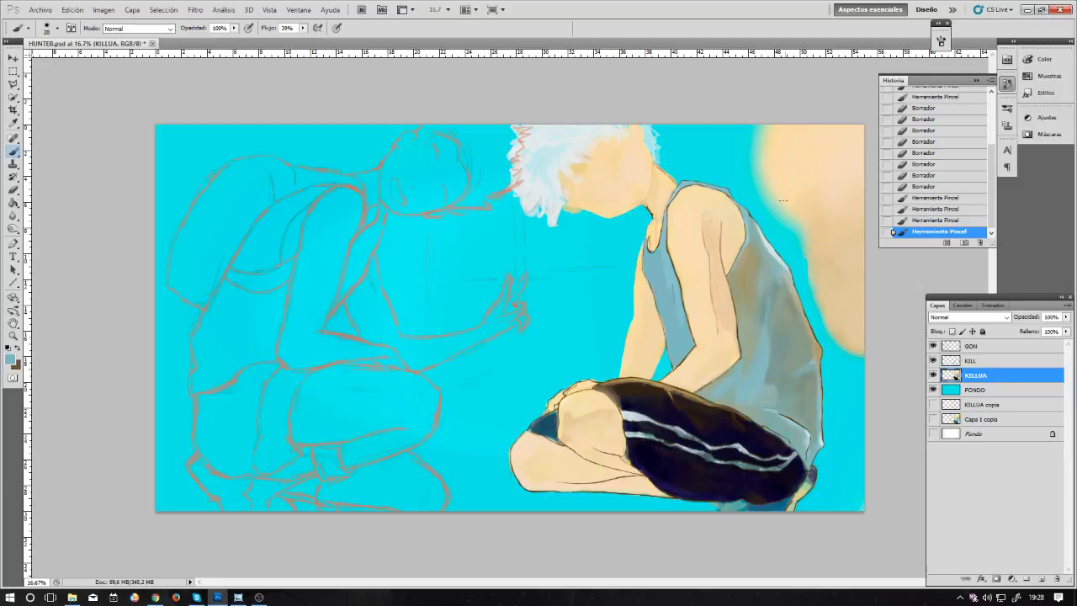
{"action": "key", "text": "alt"}
{"action": "left_click", "coordinate": [787, 263], "text": "alt"}
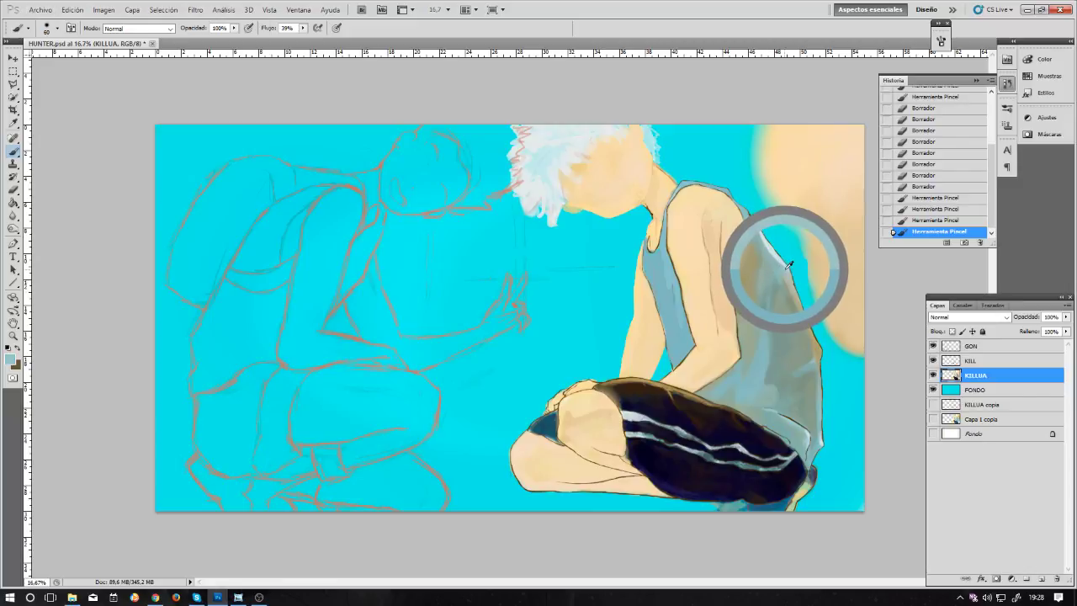
{"action": "left_click", "coordinate": [790, 265], "text": "alt"}
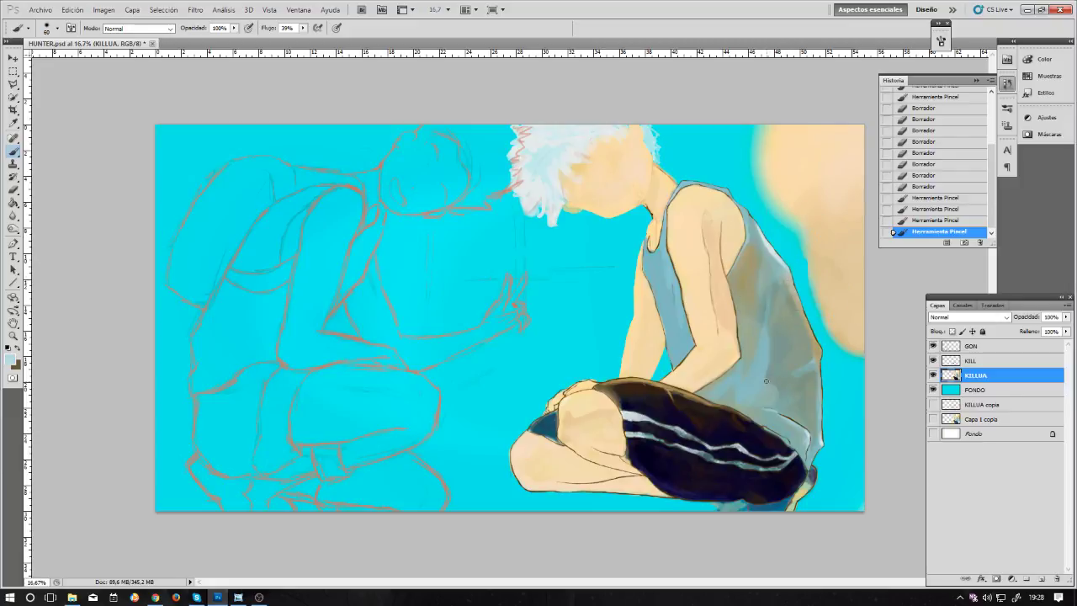
{"action": "key", "text": "bracketright"}
{"action": "key", "text": "bracketright"}
{"action": "key", "text": "bracketright"}
{"action": "key", "text": "bracketright"}
{"action": "key", "text": "bracketright"}
{"action": "key", "text": "bracketright"}
{"action": "key", "text": "bracketright"}
{"action": "key", "text": "bracketright"}
{"action": "left_click_drag", "start_coordinate": [760, 353], "coordinate": [754, 347]}
{"action": "mouse_move", "coordinate": [747, 397]}
{"action": "left_mouse_down"}
{"action": "mouse_move", "coordinate": [763, 392]}
{"action": "mouse_move", "coordinate": [743, 390]}
{"action": "left_mouse_up"}
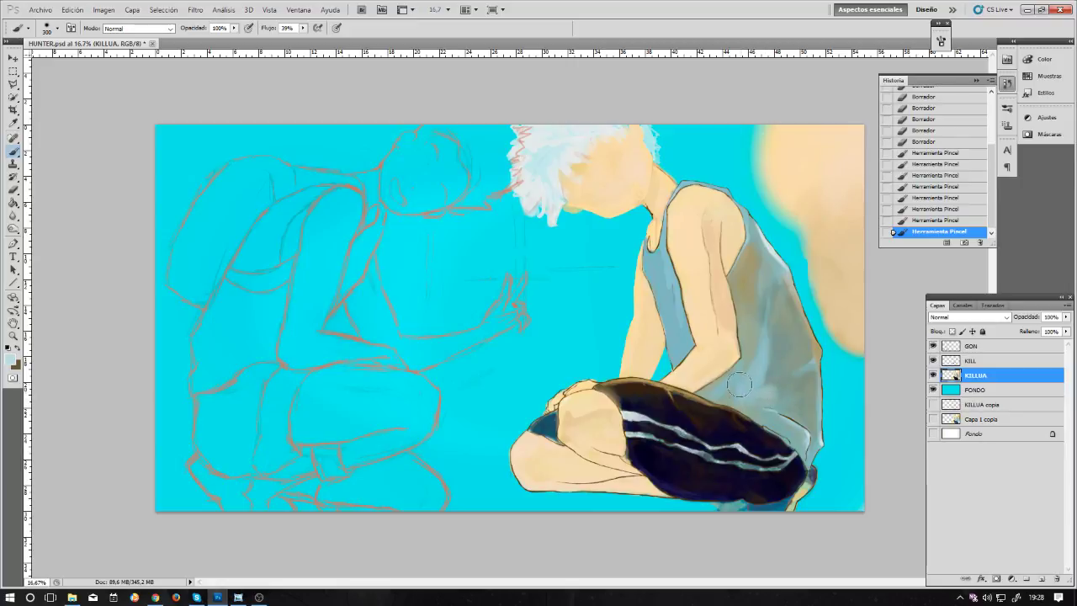
Step: Dab the light blue along the lower part of the tank top beside the forearm and thigh
{"action": "left_click", "coordinate": [729, 385]}
{"action": "left_click", "coordinate": [723, 387]}
{"action": "left_click", "coordinate": [719, 388]}
{"action": "left_click", "coordinate": [715, 390]}
{"action": "left_click", "coordinate": [711, 393]}
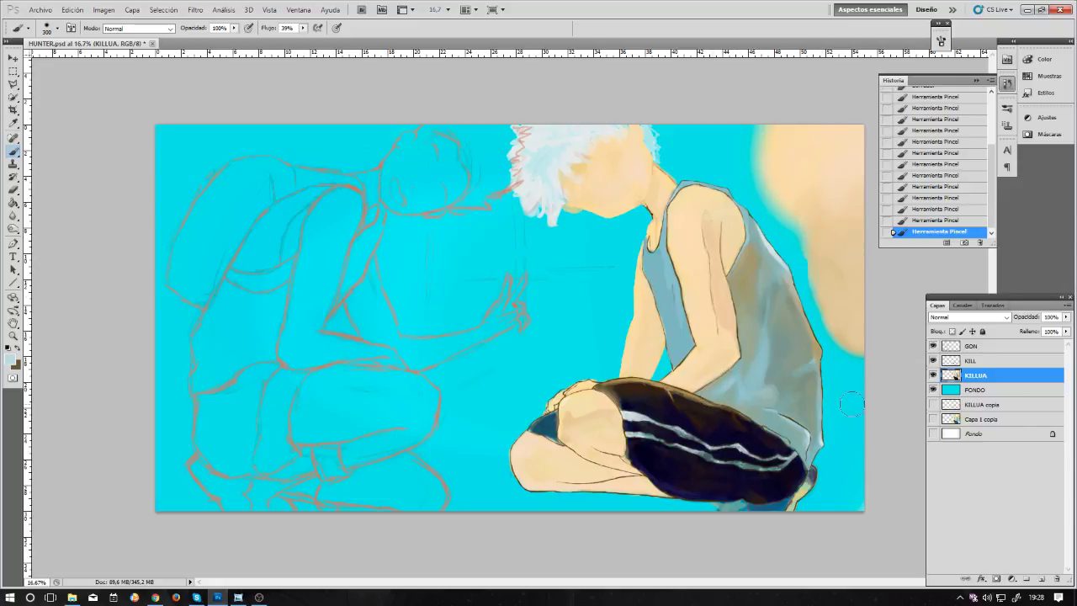
Step: Brush over the light streak beside the tank top's lower back outline with a much larger brush
{"action": "key", "text": "bracketleft"}
{"action": "key", "text": "ctrl+minus"}
{"action": "key", "text": "ctrl+minus"}
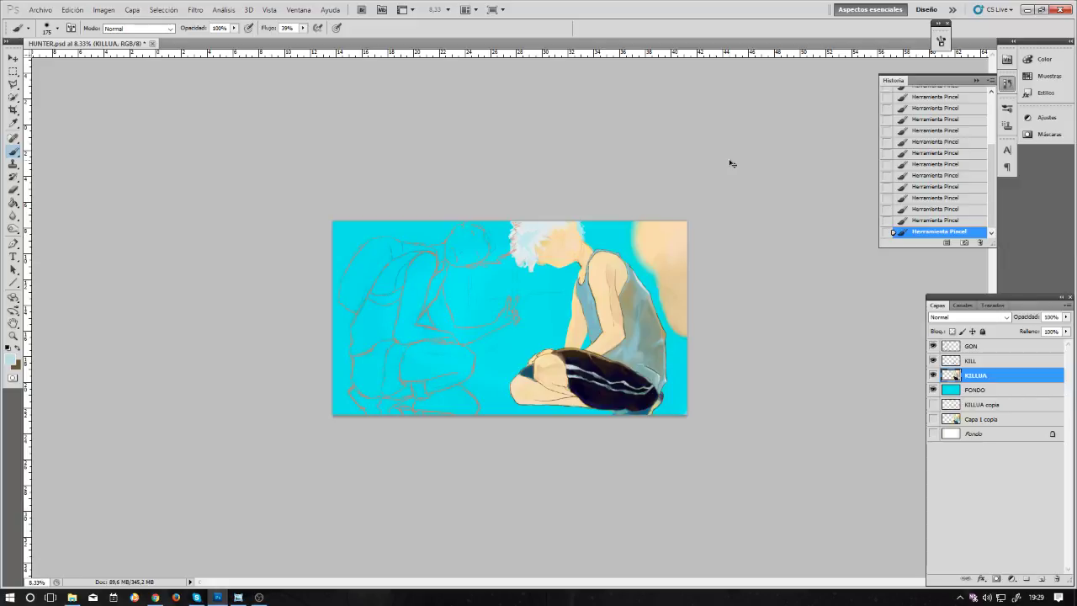
{"action": "key", "text": "ctrl+plus"}
{"action": "key", "text": "ctrl+plus"}
{"action": "key", "text": "ctrl+plus"}
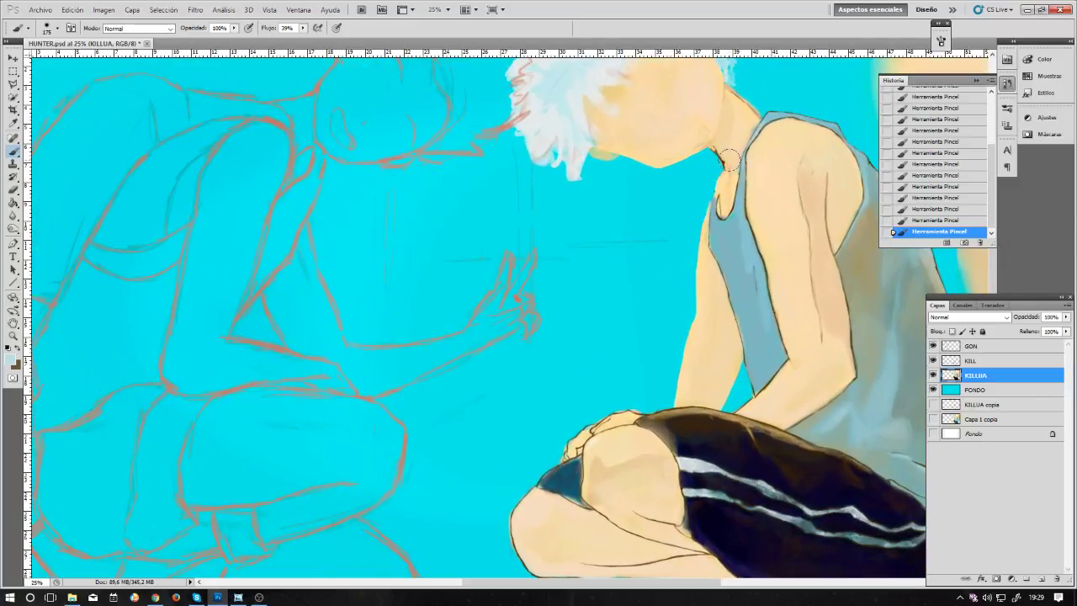
{"action": "left_click_drag", "start_coordinate": [673, 306], "coordinate": [481, 257]}
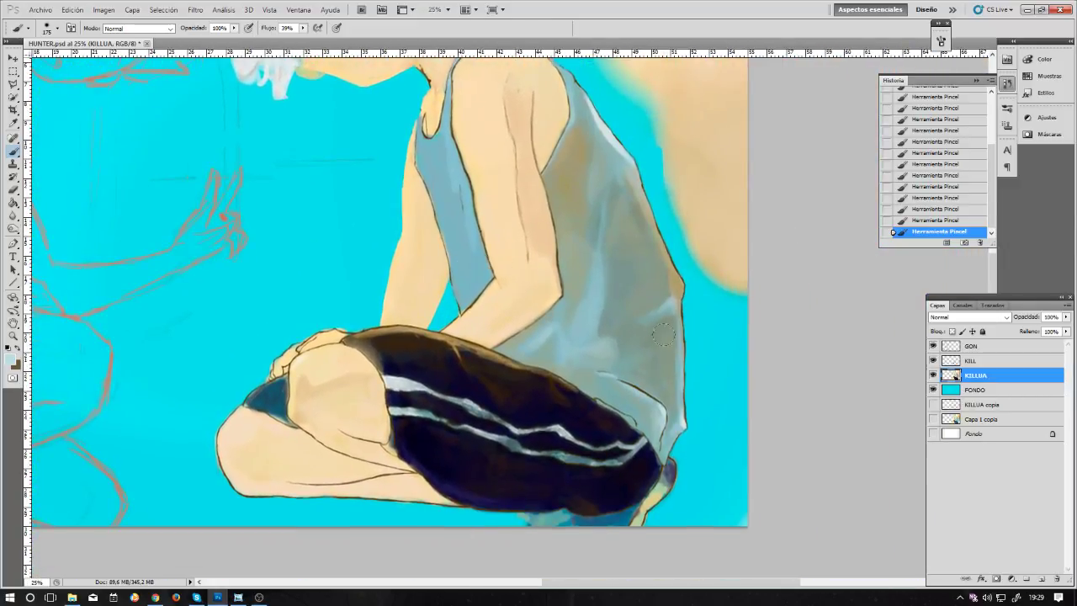
{"action": "key", "text": "bracketright"}
{"action": "key", "text": "bracketright"}
{"action": "key", "text": "bracketright"}
{"action": "key", "text": "bracketright"}
{"action": "key", "text": "bracketright"}
{"action": "mouse_move", "coordinate": [649, 313]}
{"action": "left_mouse_down"}
{"action": "mouse_move", "coordinate": [653, 336]}
{"action": "mouse_move", "coordinate": [640, 336]}
{"action": "left_mouse_up"}
{"action": "mouse_move", "coordinate": [662, 313]}
{"action": "left_mouse_down"}
{"action": "mouse_move", "coordinate": [668, 360]}
{"action": "mouse_move", "coordinate": [656, 347]}
{"action": "mouse_move", "coordinate": [678, 322]}
{"action": "left_mouse_up"}
Step: Blend the tank top's lower back edge with grey-green sampled beside the outline, using progressively smaller brush sizes
{"action": "left_click", "coordinate": [679, 321], "text": "alt"}
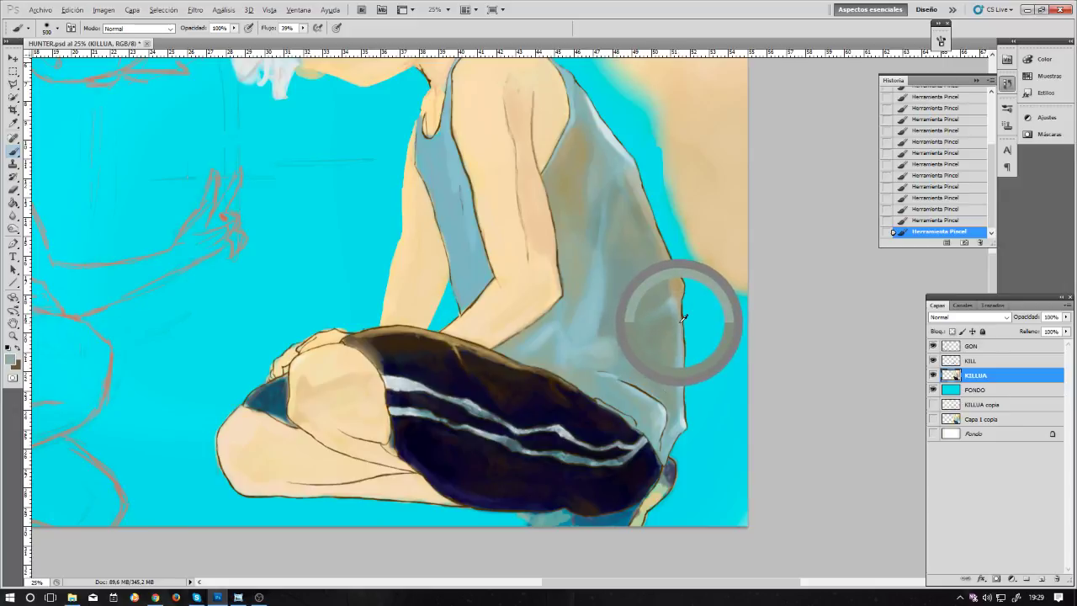
{"action": "key", "text": "bracketleft"}
{"action": "key", "text": "bracketleft"}
{"action": "key", "text": "bracketleft"}
{"action": "key", "text": "bracketleft"}
{"action": "key", "text": "bracketleft"}
{"action": "key", "text": "bracketleft"}
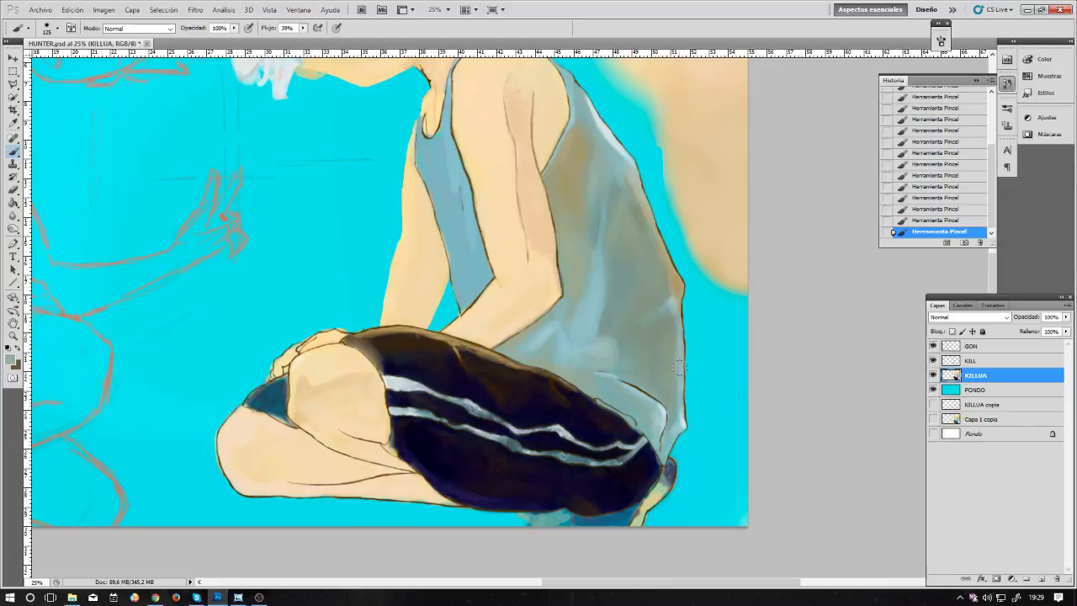
{"action": "key", "text": "bracketleft"}
{"action": "key", "text": "bracketleft"}
Step: Set the foreground color to blue-grey 8094a2 and return to the Brush tool
{"action": "scroll", "coordinate": [594, 336], "scroll_direction": "up", "scroll_amount": 5}
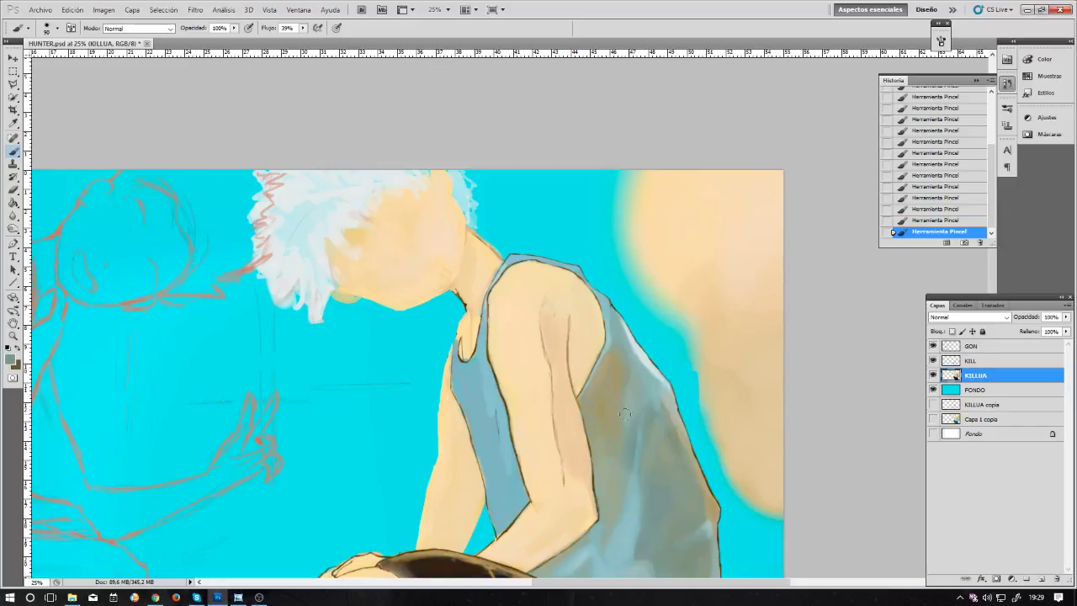
{"action": "left_click", "coordinate": [12, 359]}
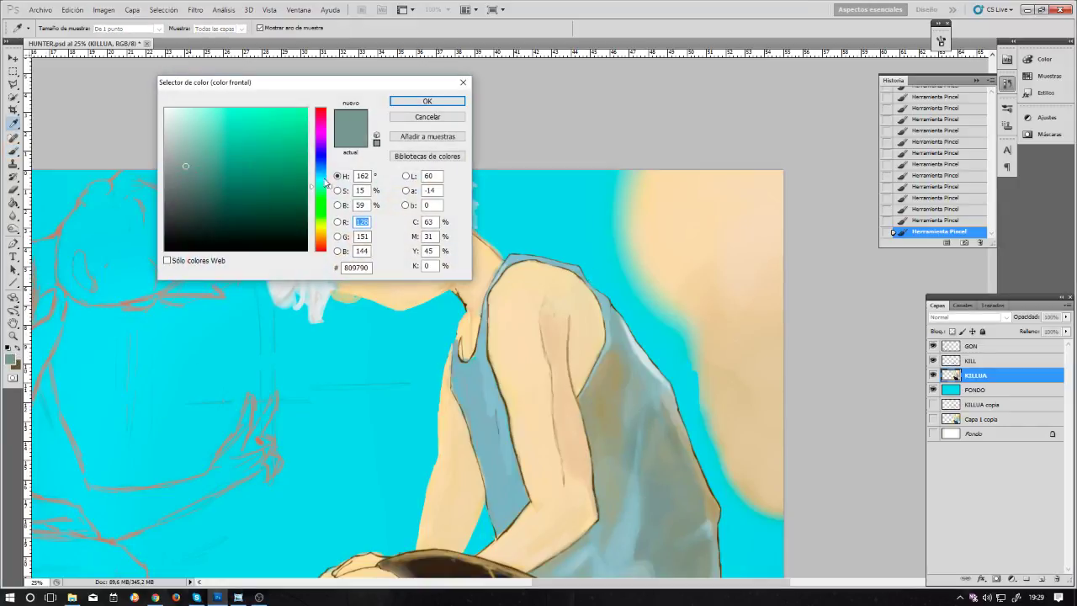
{"action": "left_click_drag", "start_coordinate": [328, 187], "coordinate": [331, 169]}
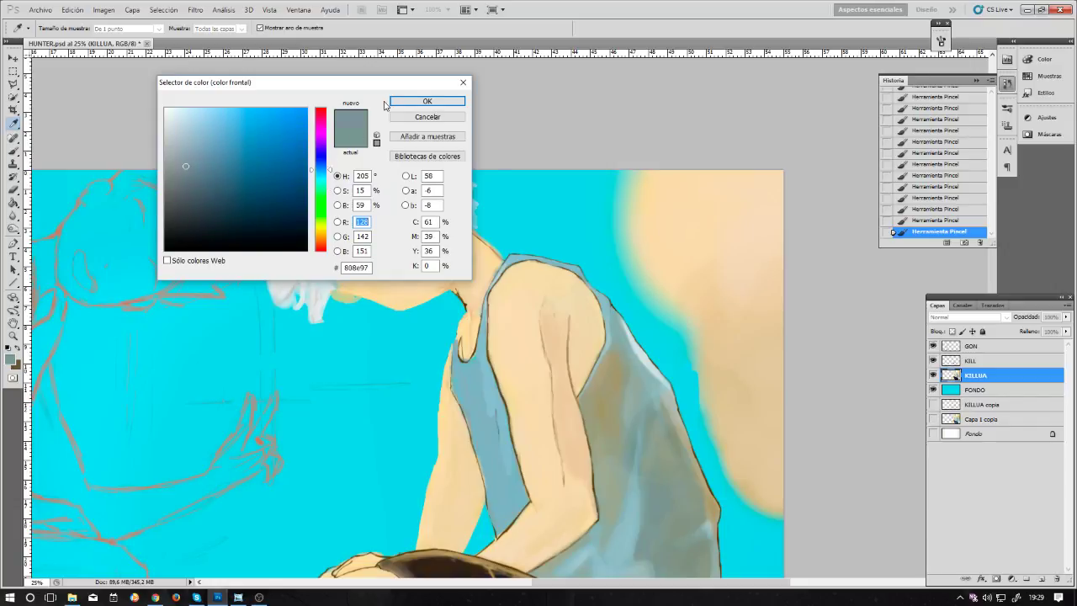
{"action": "left_click_drag", "start_coordinate": [187, 163], "coordinate": [193, 161]}
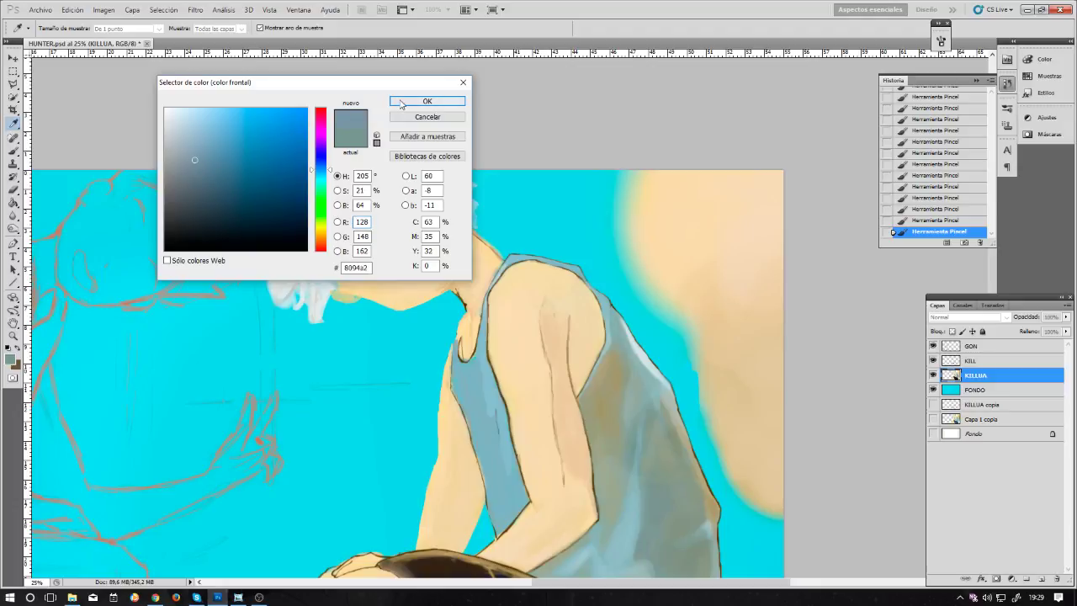
{"action": "left_click", "coordinate": [426, 101]}
{"action": "key", "text": "b"}
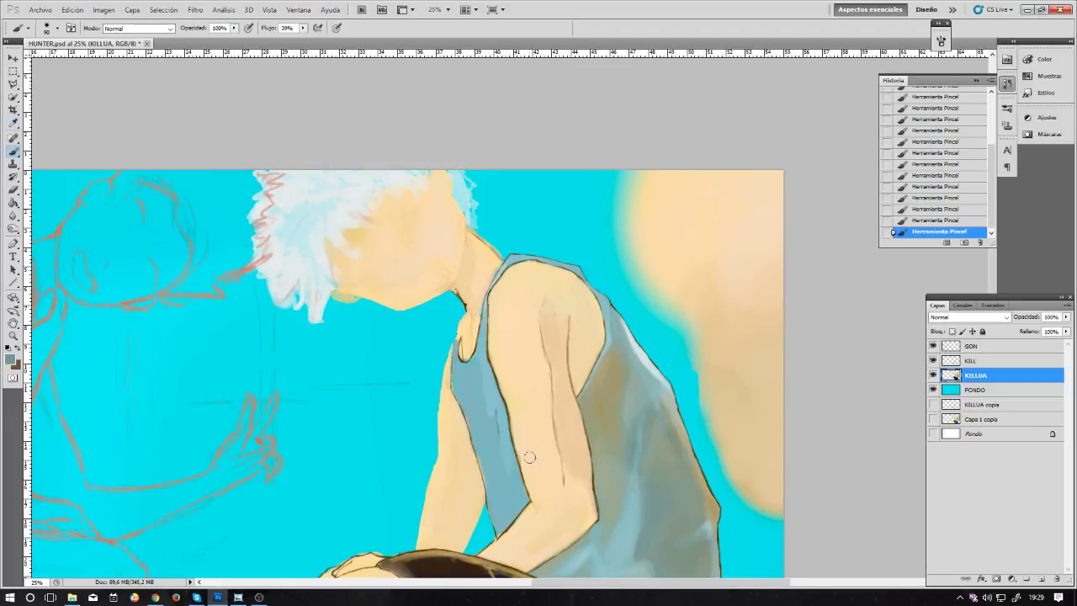
Step: Shade the tank top's front panel with the blue-grey, working from its lower end above the elbow
{"action": "key", "text": "bracketright"}
{"action": "mouse_move", "coordinate": [508, 486]}
{"action": "left_mouse_down"}
{"action": "mouse_move", "coordinate": [513, 508]}
{"action": "mouse_move", "coordinate": [525, 488]}
{"action": "mouse_move", "coordinate": [507, 508]}
{"action": "mouse_move", "coordinate": [514, 521]}
{"action": "mouse_move", "coordinate": [502, 527]}
{"action": "mouse_move", "coordinate": [513, 509]}
{"action": "mouse_move", "coordinate": [501, 486]}
{"action": "mouse_move", "coordinate": [502, 528]}
{"action": "left_mouse_up"}
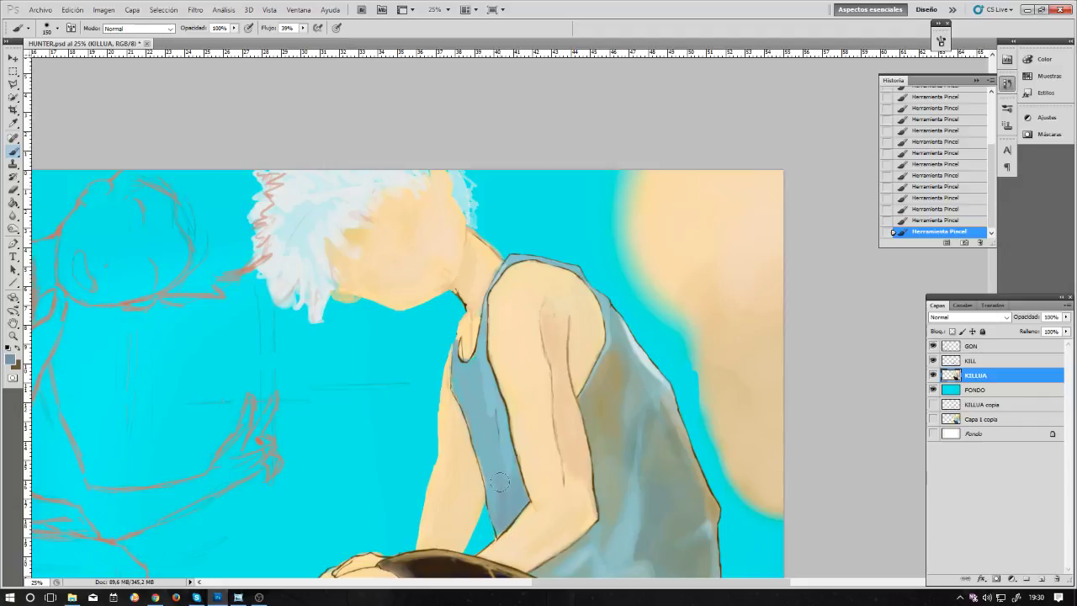
{"action": "mouse_move", "coordinate": [500, 481]}
{"action": "left_mouse_down"}
{"action": "mouse_move", "coordinate": [491, 454]}
{"action": "mouse_move", "coordinate": [513, 485]}
{"action": "left_mouse_up"}
{"action": "key", "text": "bracketleft"}
{"action": "key", "text": "bracketleft"}
{"action": "key", "text": "bracketleft"}
{"action": "key", "text": "bracketleft"}
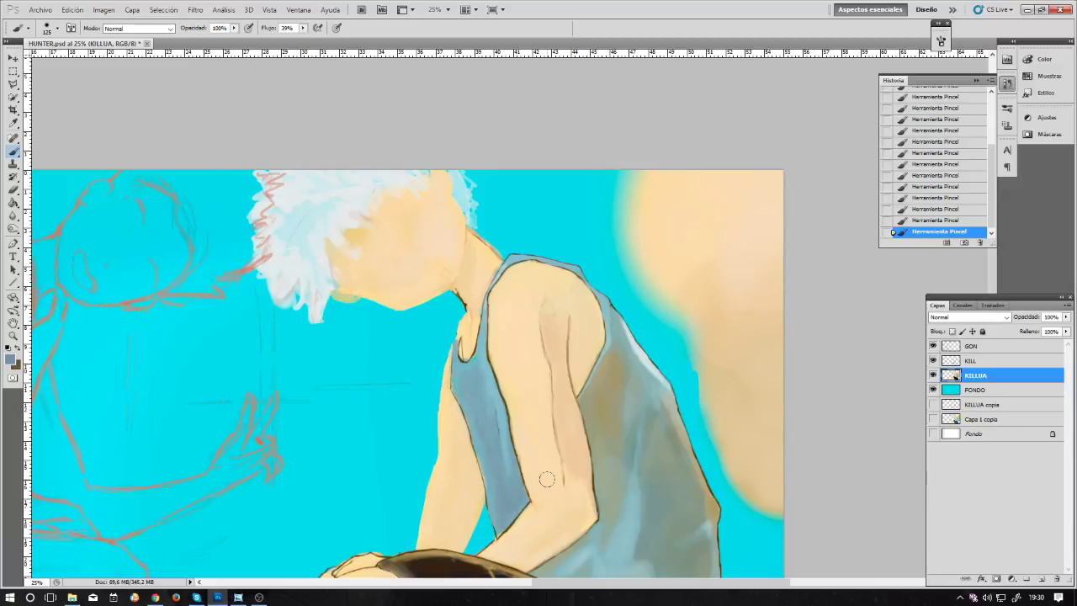
Step: Glaze the blue-grey over the tank top's back panel down to the hem fold, varying the brush size
{"action": "key", "text": "ctrl+plus"}
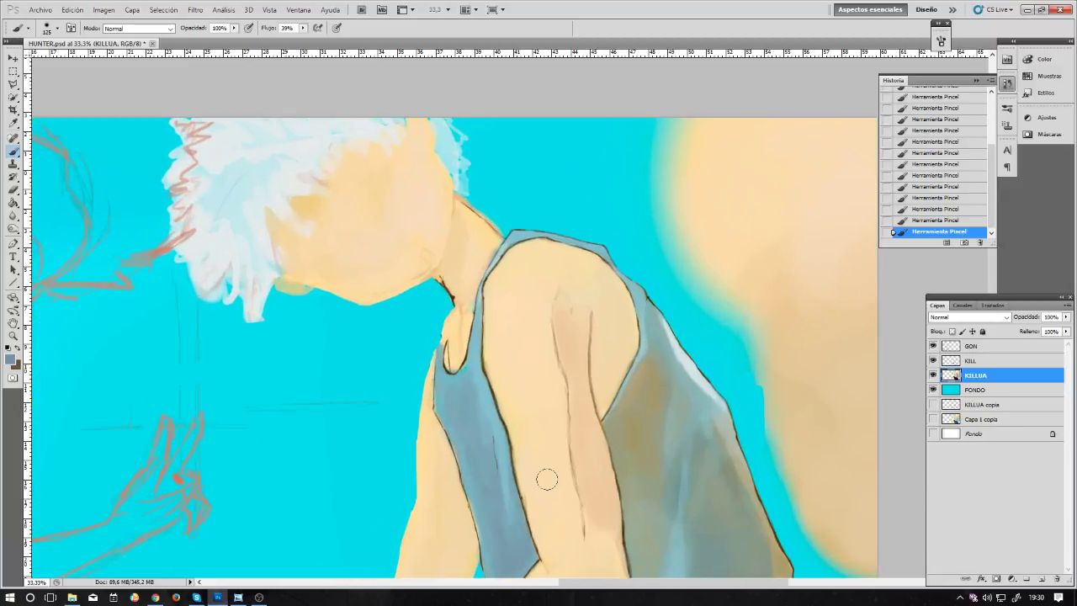
{"action": "scroll", "coordinate": [611, 325], "scroll_direction": "down", "scroll_amount": 10}
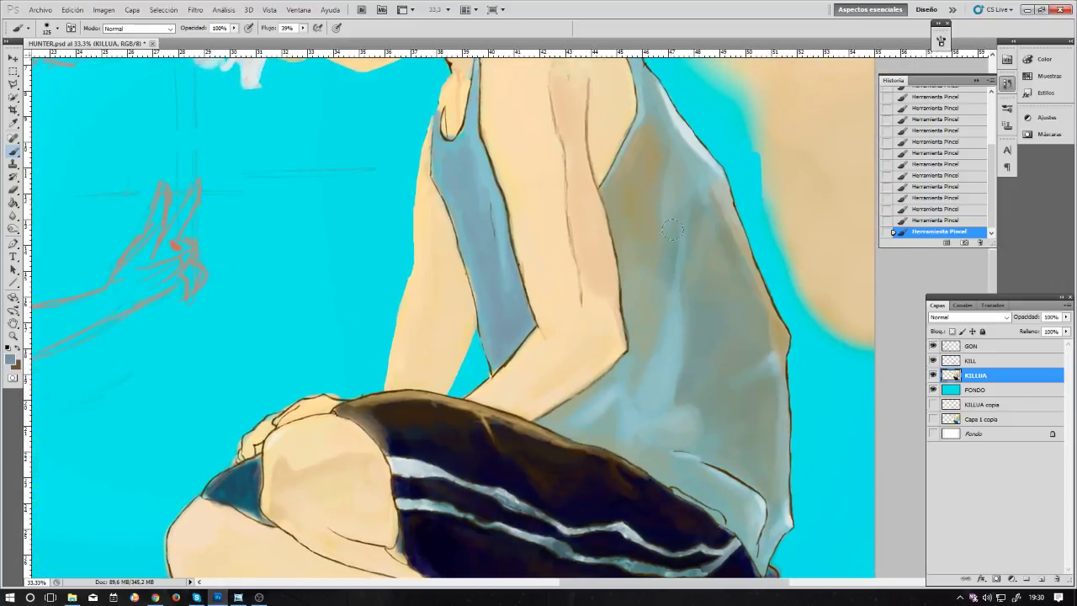
{"action": "key", "text": "bracketright"}
{"action": "key", "text": "bracketright"}
{"action": "key", "text": "bracketright"}
{"action": "key", "text": "bracketright"}
{"action": "key", "text": "bracketleft"}
{"action": "key", "text": "bracketleft"}
{"action": "key", "text": "bracketleft"}
{"action": "key", "text": "bracketleft"}
{"action": "key", "text": "bracketleft"}
{"action": "key", "text": "bracketleft"}
{"action": "key", "text": "bracketleft"}
{"action": "key", "text": "bracketleft"}
{"action": "key", "text": "bracketright"}
{"action": "key", "text": "bracketright"}
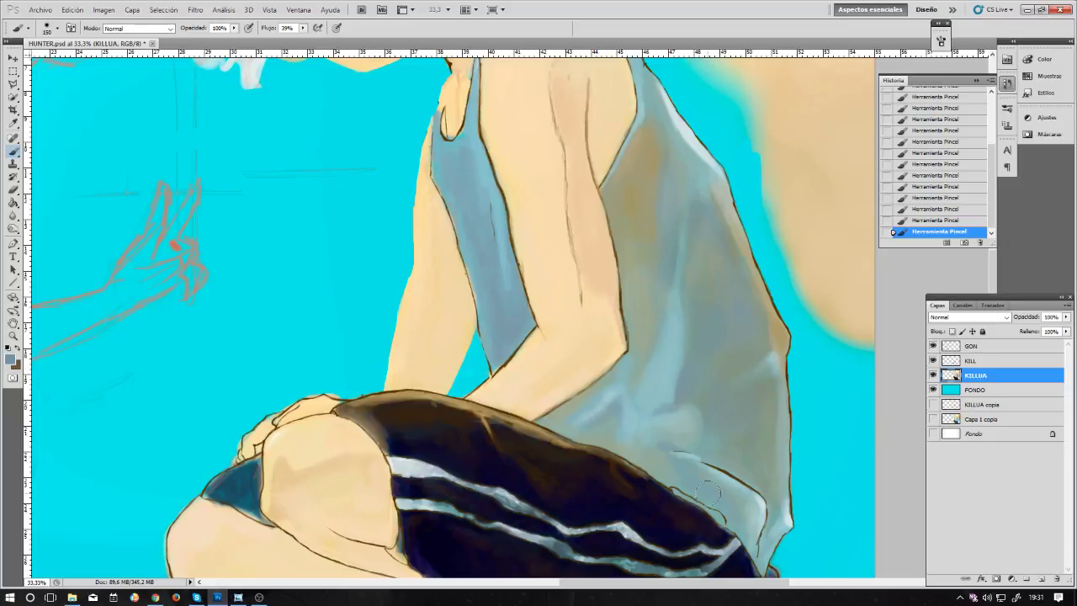
{"action": "key", "text": "bracketright"}
{"action": "key", "text": "bracketright"}
{"action": "key", "text": "bracketright"}
{"action": "key", "text": "bracketright"}
{"action": "key", "text": "bracketleft"}
{"action": "key", "text": "bracketleft"}
{"action": "key", "text": "bracketleft"}
{"action": "key", "text": "bracketleft"}
{"action": "key", "text": "bracketleft"}
{"action": "key", "text": "bracketleft"}
{"action": "key", "text": "bracketleft"}
Step: Fill the pointed lower tip of the front panel with blue-grey up to its outlines
{"action": "key", "text": "ctrl+plus"}
{"action": "key", "text": "ctrl+plus"}
{"action": "left_click_drag", "start_coordinate": [536, 338], "coordinate": [543, 336]}
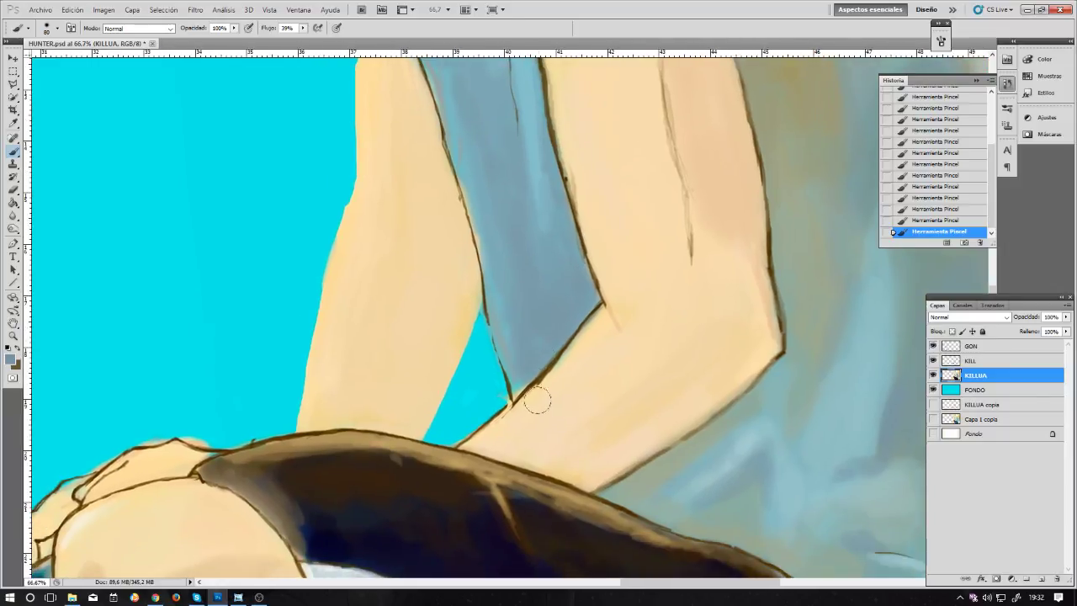
{"action": "key", "text": "bracketleft"}
{"action": "key", "text": "bracketleft"}
{"action": "key", "text": "bracketleft"}
{"action": "key", "text": "bracketleft"}
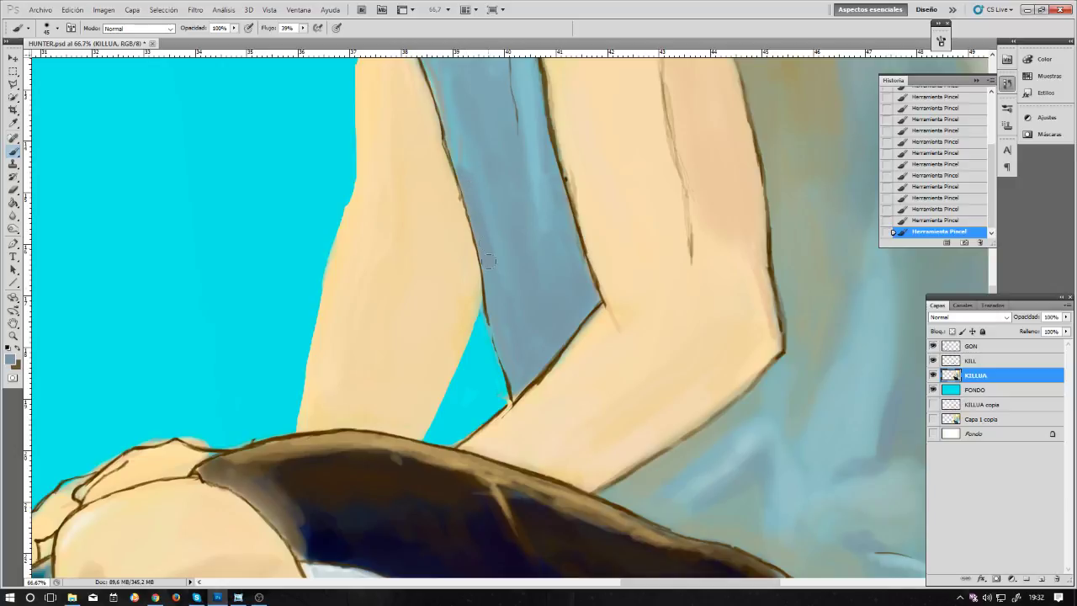
Step: Even out the blue-grey shading along the lower half and outer edge of the front panel
{"action": "left_click_drag", "start_coordinate": [485, 216], "coordinate": [539, 355]}
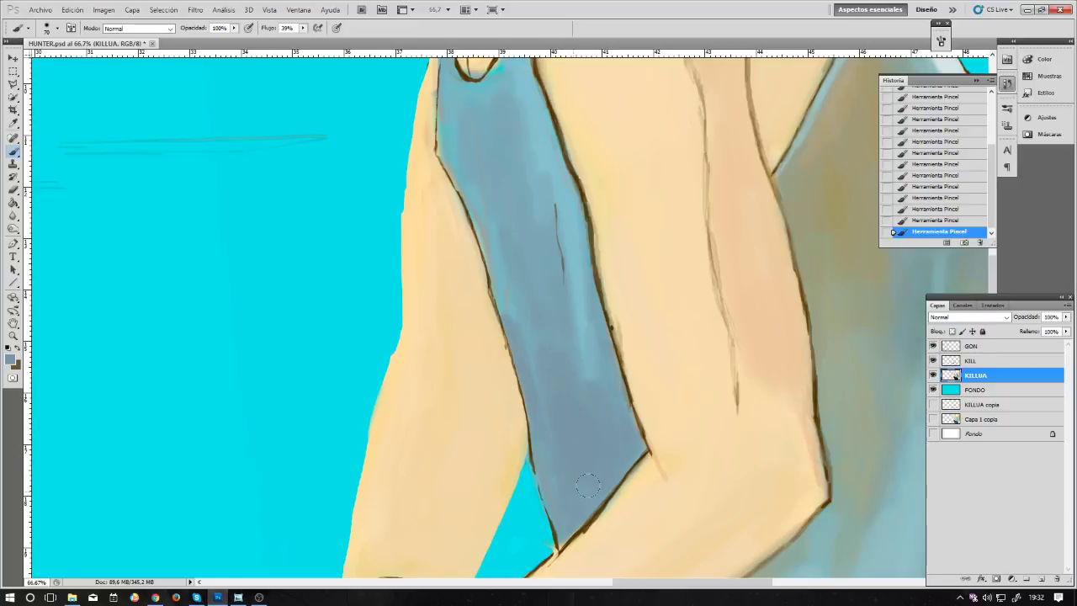
{"action": "key", "text": "bracketleft"}
{"action": "key", "text": "bracketleft"}
{"action": "key", "text": "bracketleft"}
{"action": "key", "text": "bracketleft"}
{"action": "key", "text": "bracketleft"}
Step: Cover the cyan fringe below the neckline with blue-grey and extend the shading down the front panel's centre
{"action": "left_click_drag", "start_coordinate": [567, 281], "coordinate": [586, 384]}
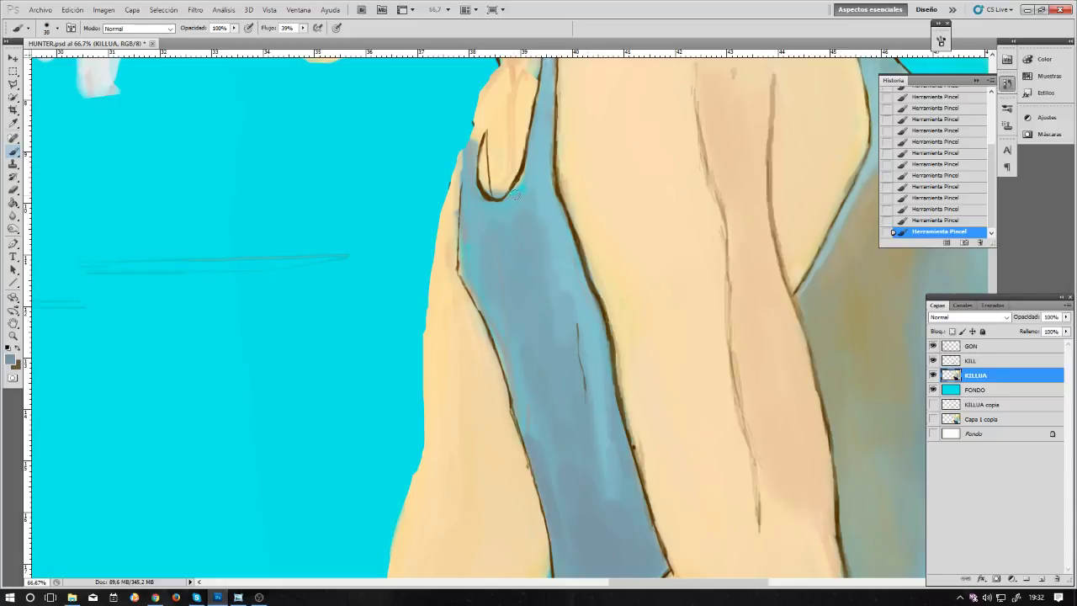
{"action": "key", "text": "bracketright"}
{"action": "key", "text": "bracketright"}
{"action": "key", "text": "bracketright"}
{"action": "left_click_drag", "start_coordinate": [513, 208], "coordinate": [478, 199]}
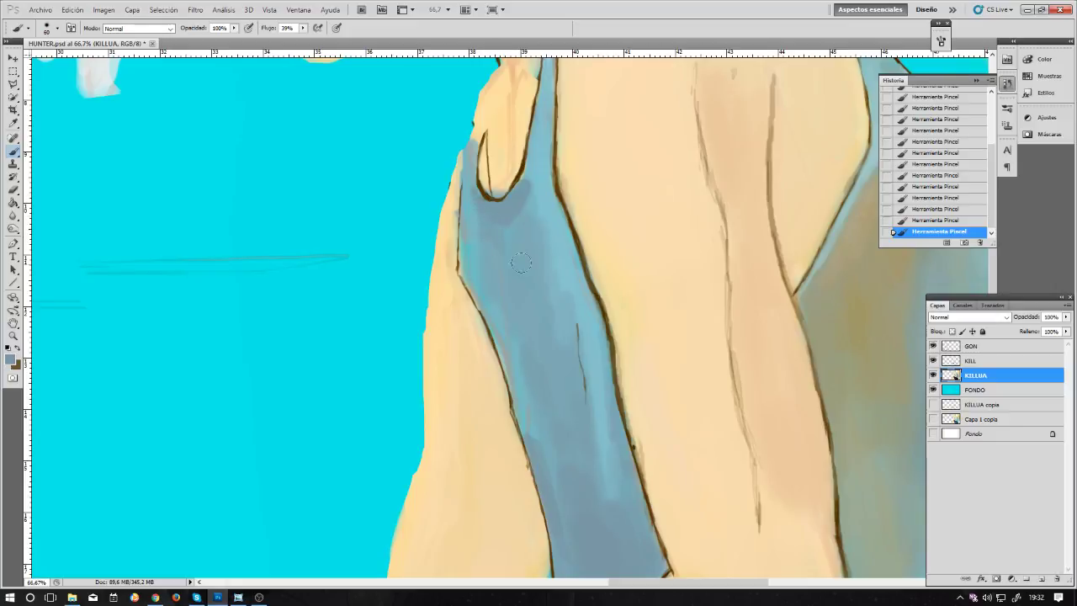
{"action": "key", "text": "bracketright"}
{"action": "mouse_move", "coordinate": [521, 262]}
{"action": "left_mouse_down"}
{"action": "mouse_move", "coordinate": [529, 228]}
{"action": "mouse_move", "coordinate": [539, 288]}
{"action": "mouse_move", "coordinate": [535, 220]}
{"action": "mouse_move", "coordinate": [566, 350]}
{"action": "left_mouse_up"}
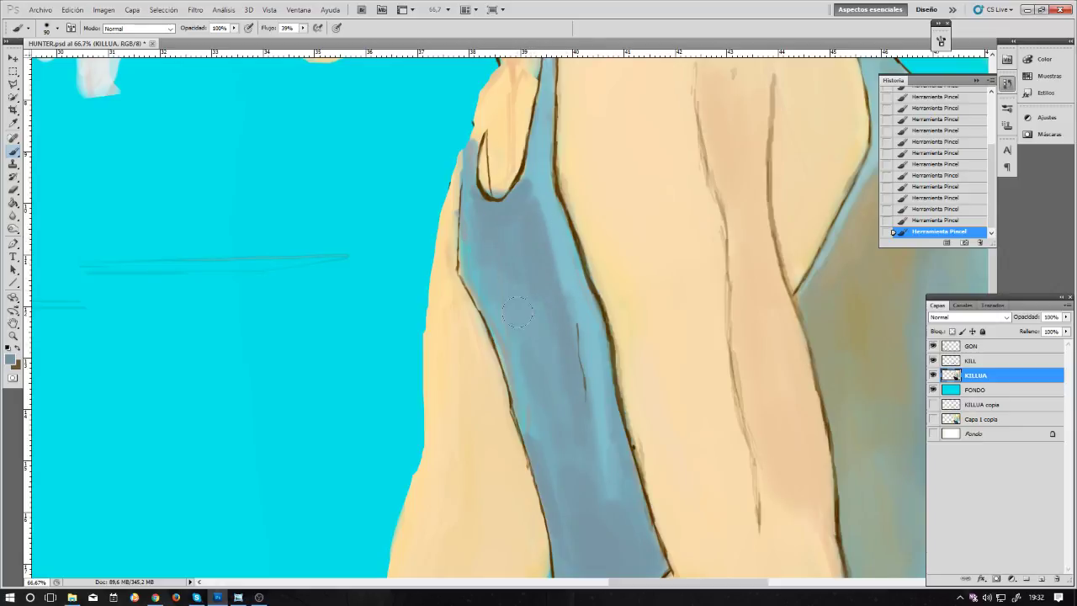
Step: Blend a lighter teal-blue sampled from the shirt along the shoulder strap and the front panel's arm-side edge
{"action": "key", "text": "bracketright"}
{"action": "key", "text": "bracketright"}
{"action": "left_click", "coordinate": [562, 249], "text": "alt"}
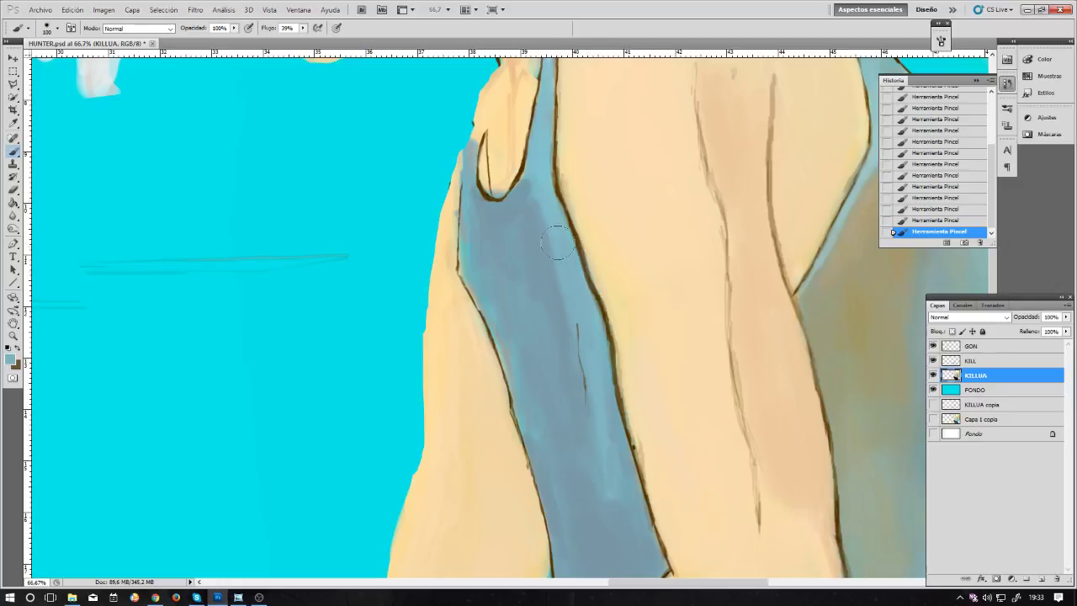
{"action": "scroll", "coordinate": [564, 252], "scroll_direction": "up", "scroll_amount": 3}
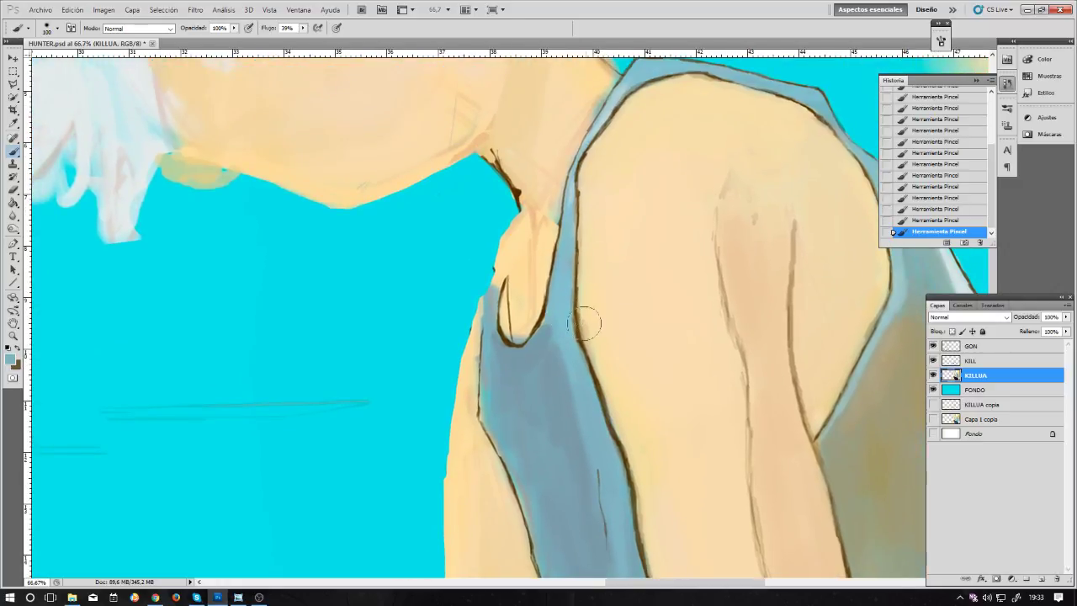
{"action": "key", "text": "bracketleft"}
{"action": "key", "text": "bracketleft"}
{"action": "scroll", "coordinate": [588, 378], "scroll_direction": "down", "scroll_amount": 5}
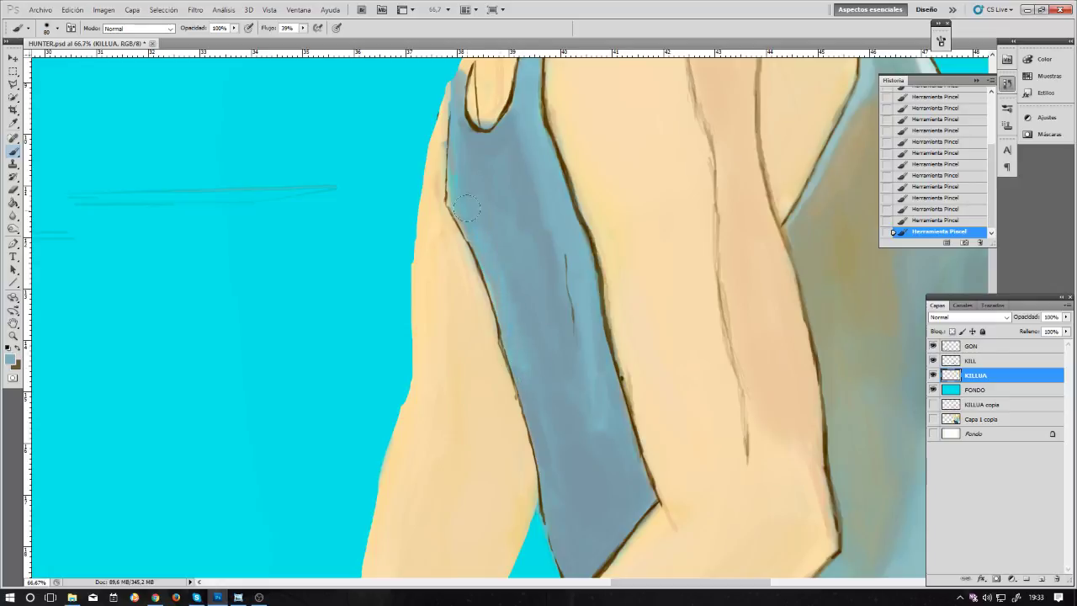
Step: Paint the teal-blue along the front panel's outer edge below the neckline with a smaller brush
{"action": "key", "text": "bracketleft"}
{"action": "key", "text": "bracketleft"}
{"action": "key", "text": "bracketleft"}
{"action": "key", "text": "bracketleft"}
{"action": "left_click_drag", "start_coordinate": [488, 168], "coordinate": [442, 327]}
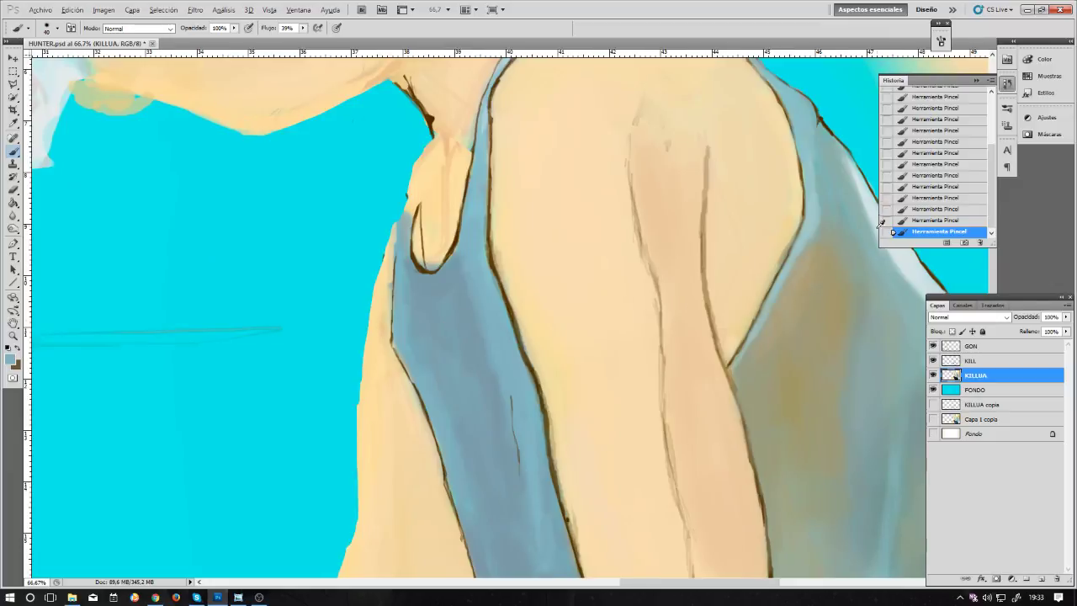
Step: Sample a pale grey-blue from the shirt's back and lighten the front panel's upper outer edge beside the neckline
{"action": "left_click", "coordinate": [812, 221], "text": "alt"}
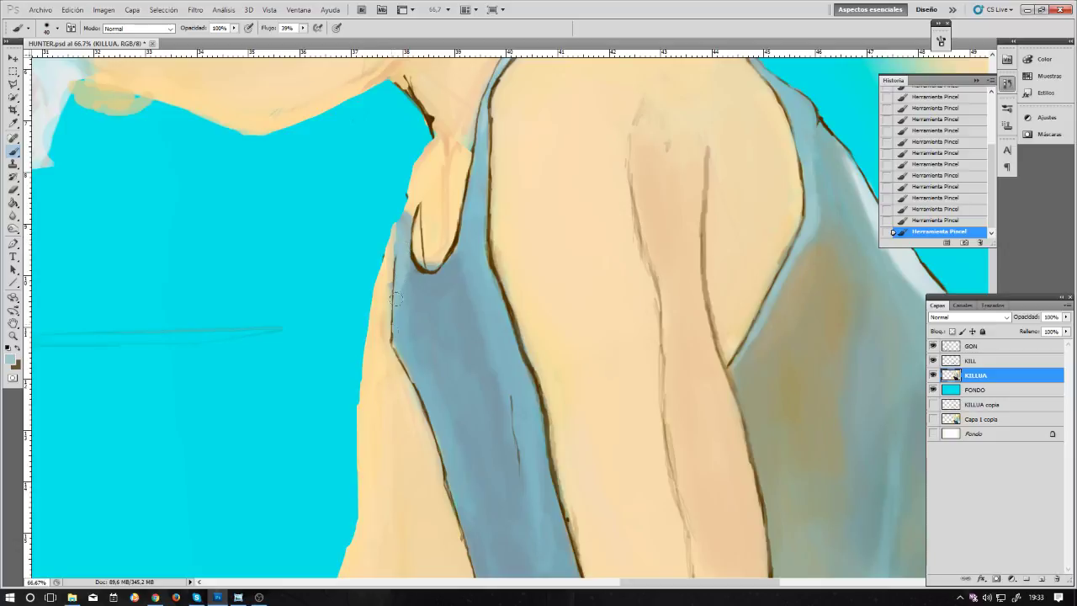
{"action": "left_click", "coordinate": [871, 189], "text": "alt"}
{"action": "left_click_drag", "start_coordinate": [400, 253], "coordinate": [405, 223]}
{"action": "mouse_move", "coordinate": [450, 401]}
{"action": "left_mouse_down"}
{"action": "mouse_move", "coordinate": [404, 249]}
{"action": "mouse_move", "coordinate": [404, 294]}
{"action": "left_mouse_up"}
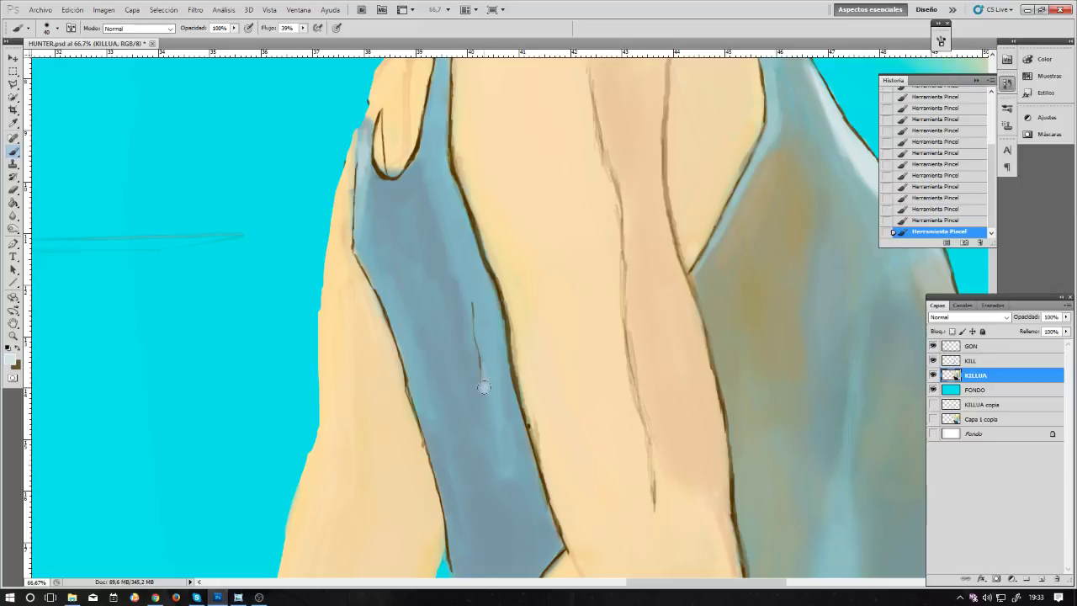
Step: Undo the last stroke and paint a finer pale highlight at the lower end of the front panel's fold line
{"action": "key", "text": "ctrl+z"}
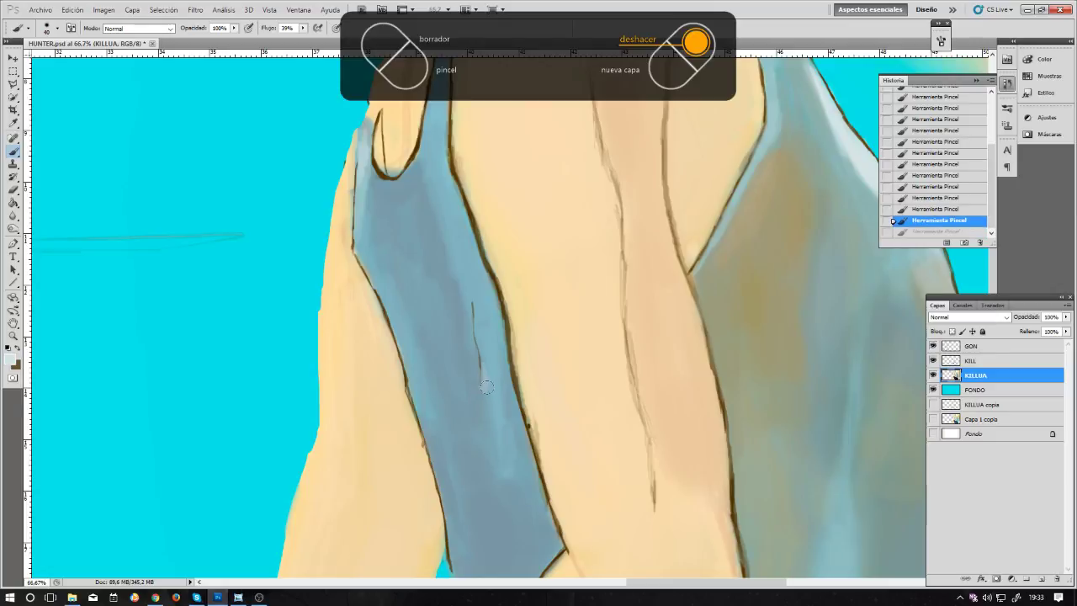
{"action": "left_click_drag", "start_coordinate": [487, 383], "coordinate": [482, 389]}
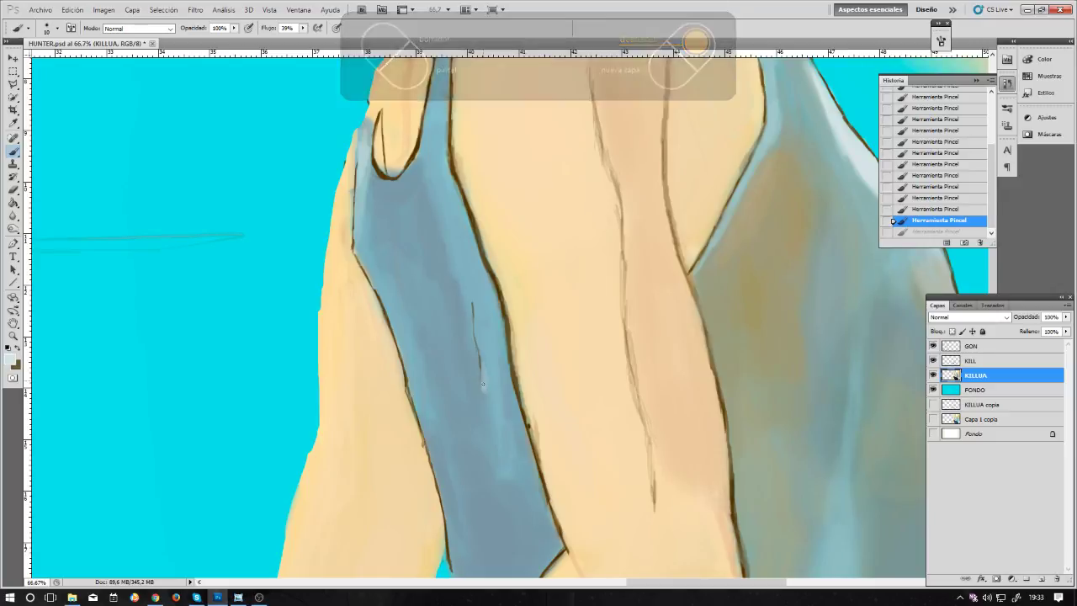
{"action": "mouse_move", "coordinate": [464, 378]}
{"action": "left_mouse_down"}
{"action": "mouse_move", "coordinate": [490, 353]}
{"action": "mouse_move", "coordinate": [522, 386]}
{"action": "left_mouse_up"}
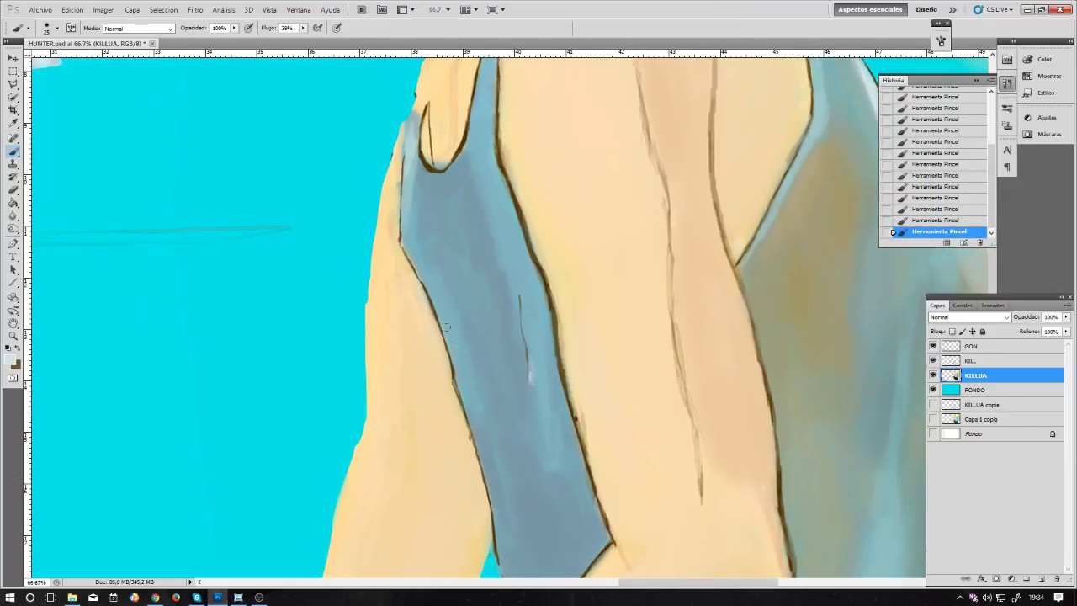
Step: Paint a light blue rim along the front panel's outer edge, widening the brush for the part beside the neckline
{"action": "left_click", "coordinate": [411, 151], "text": "alt"}
{"action": "left_click_drag", "start_coordinate": [461, 392], "coordinate": [459, 371]}
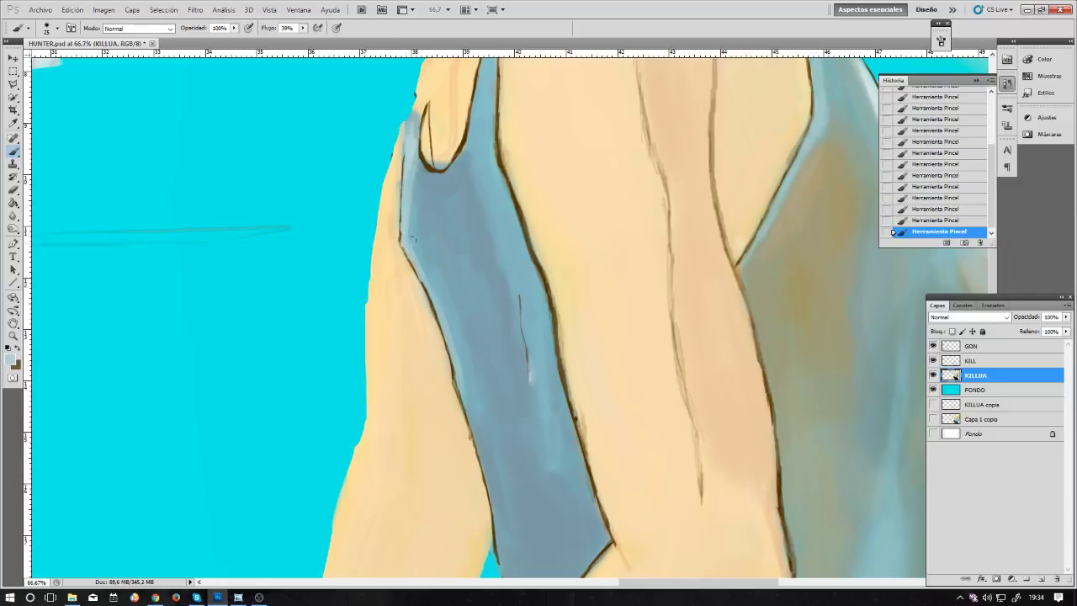
{"action": "key", "text": "bracketright"}
{"action": "key", "text": "bracketright"}
{"action": "left_click_drag", "start_coordinate": [413, 116], "coordinate": [410, 166]}
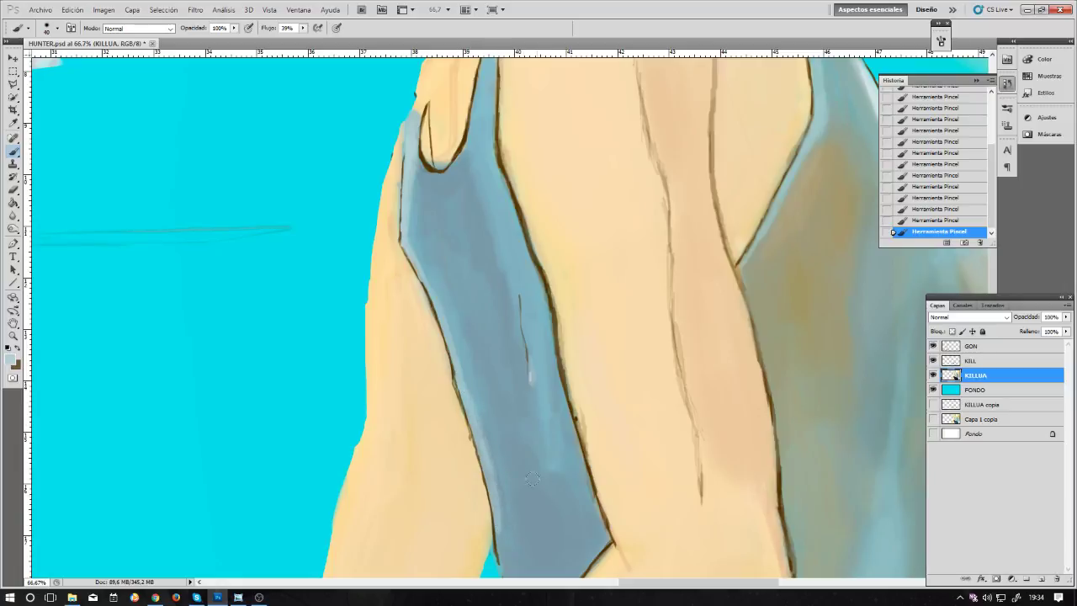
Step: Sample the olive-grey from the shirt's back and tint the lower outer edge of the front panel with it
{"action": "mouse_move", "coordinate": [532, 478]}
{"action": "left_mouse_down"}
{"action": "mouse_move", "coordinate": [504, 356]}
{"action": "mouse_move", "coordinate": [524, 356]}
{"action": "left_mouse_up"}
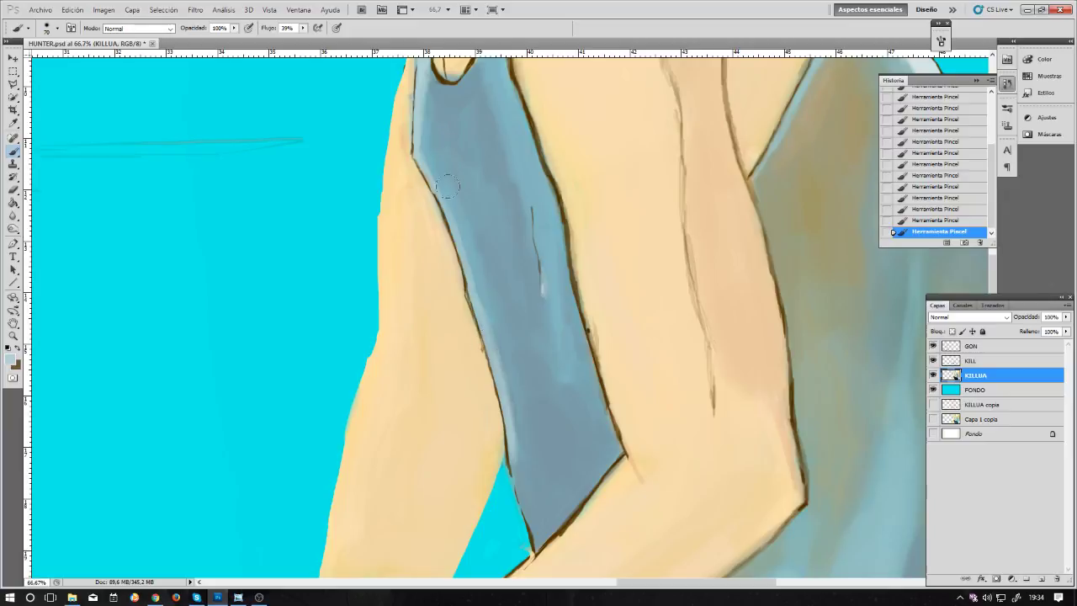
{"action": "mouse_move", "coordinate": [488, 356]}
{"action": "left_mouse_down"}
{"action": "mouse_move", "coordinate": [462, 361]}
{"action": "mouse_move", "coordinate": [414, 337]}
{"action": "left_mouse_up"}
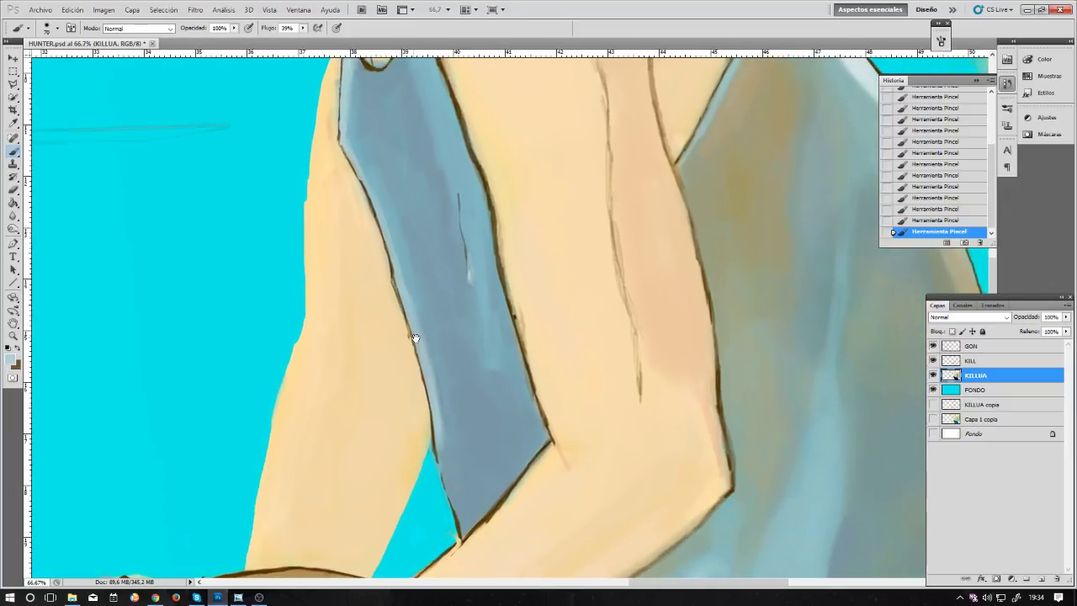
{"action": "left_click", "coordinate": [744, 258], "text": "alt"}
{"action": "mouse_move", "coordinate": [439, 436]}
{"action": "left_mouse_down"}
{"action": "mouse_move", "coordinate": [441, 450]}
{"action": "mouse_move", "coordinate": [447, 430]}
{"action": "left_mouse_up"}
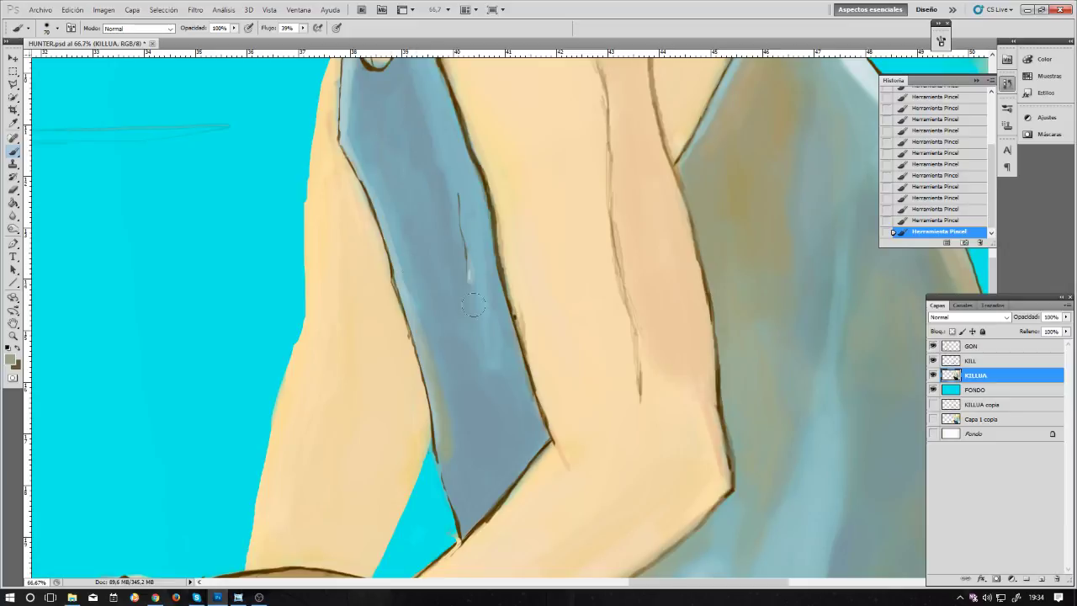
{"action": "left_click_drag", "start_coordinate": [476, 379], "coordinate": [461, 348]}
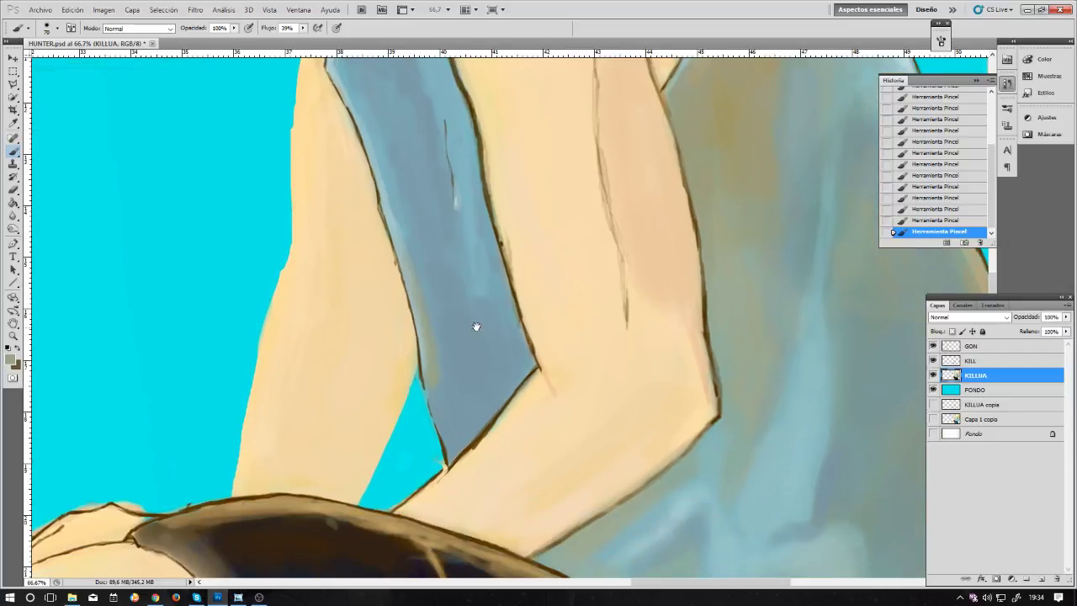
Step: Set the foreground colour to the darker blue-grey #647c8b and blend shading into the front panel's pointed lower tip
{"action": "left_click", "coordinate": [447, 409], "text": "alt"}
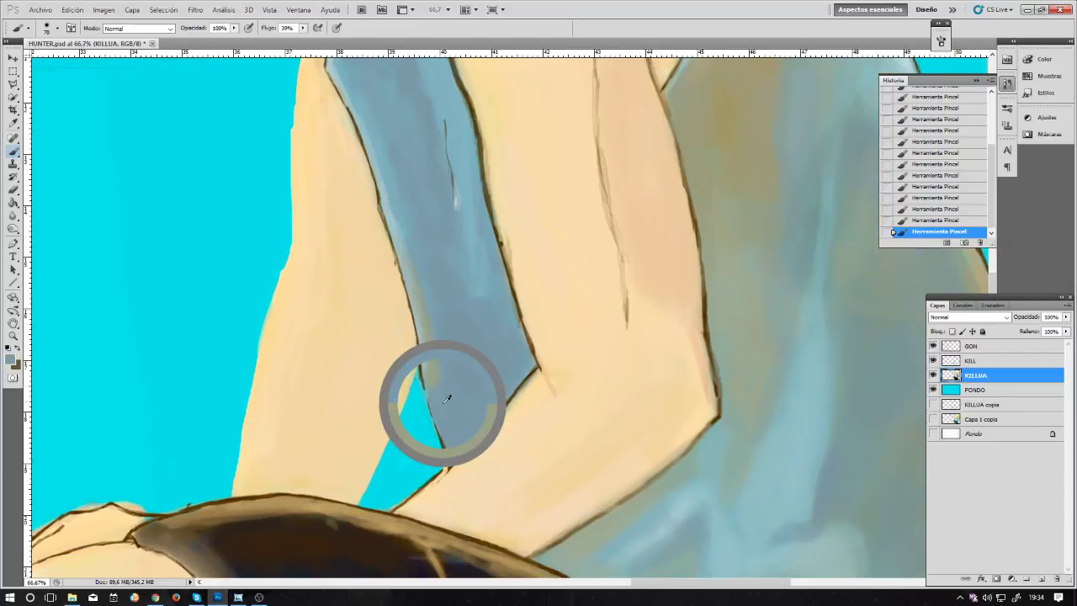
{"action": "left_click", "coordinate": [13, 360]}
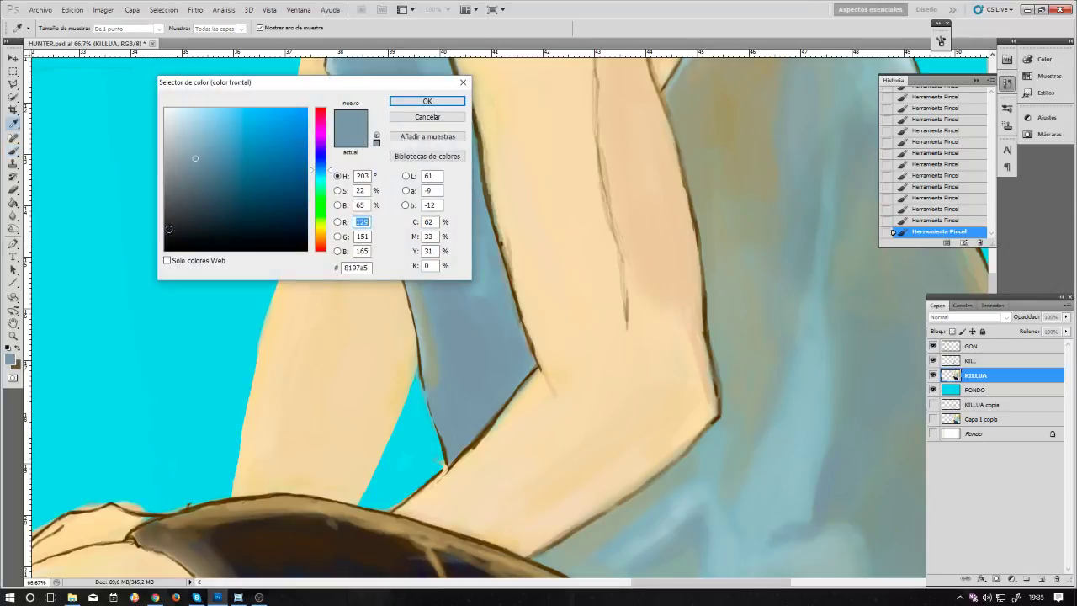
{"action": "left_click", "coordinate": [204, 172]}
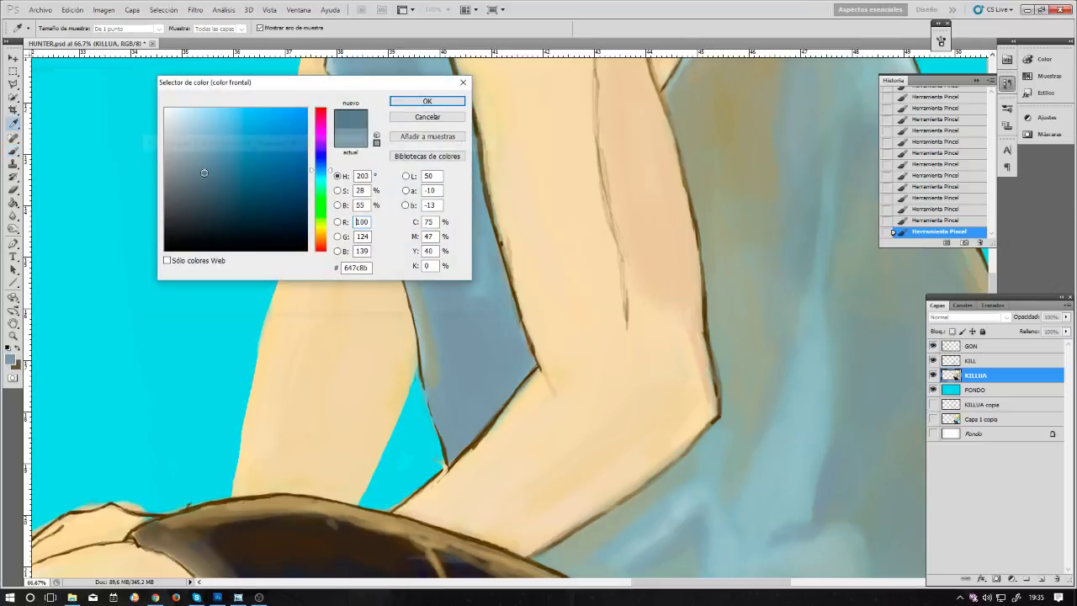
{"action": "left_click", "coordinate": [433, 101]}
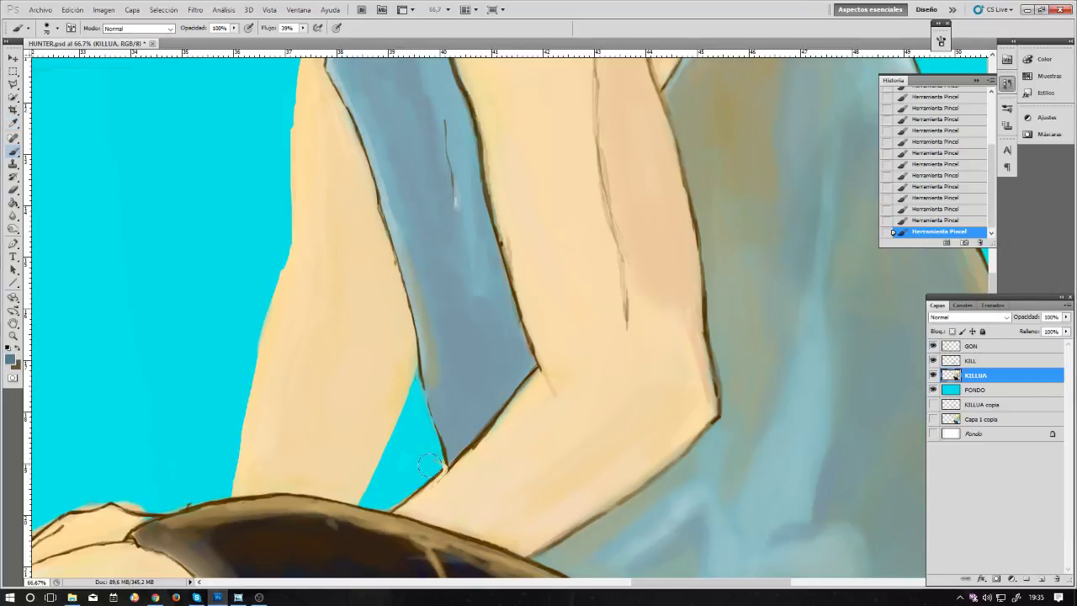
{"action": "key", "text": "bracketleft"}
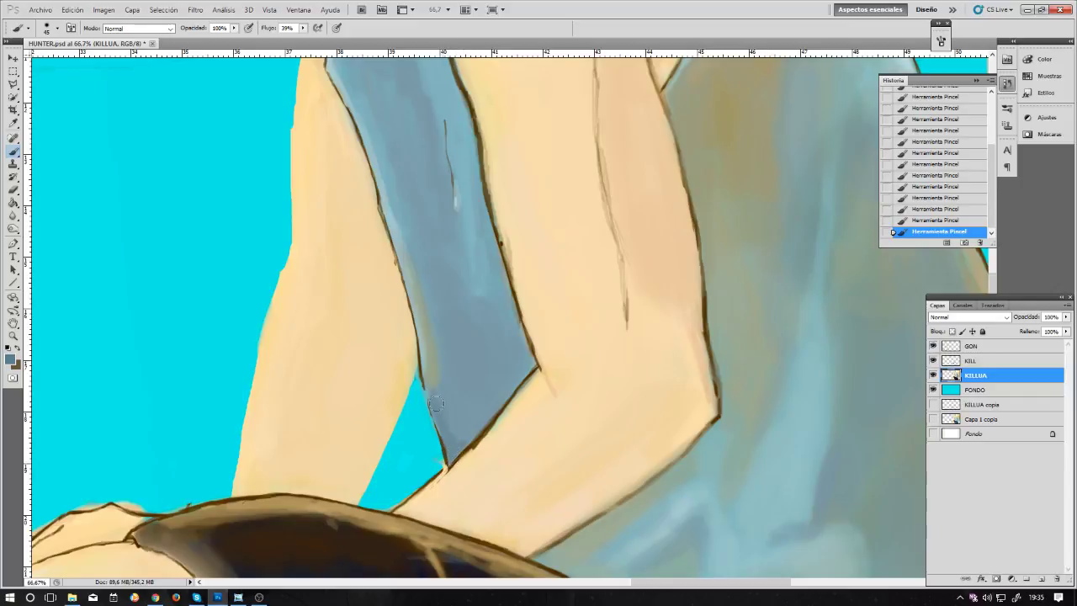
{"action": "key", "text": "bracketleft"}
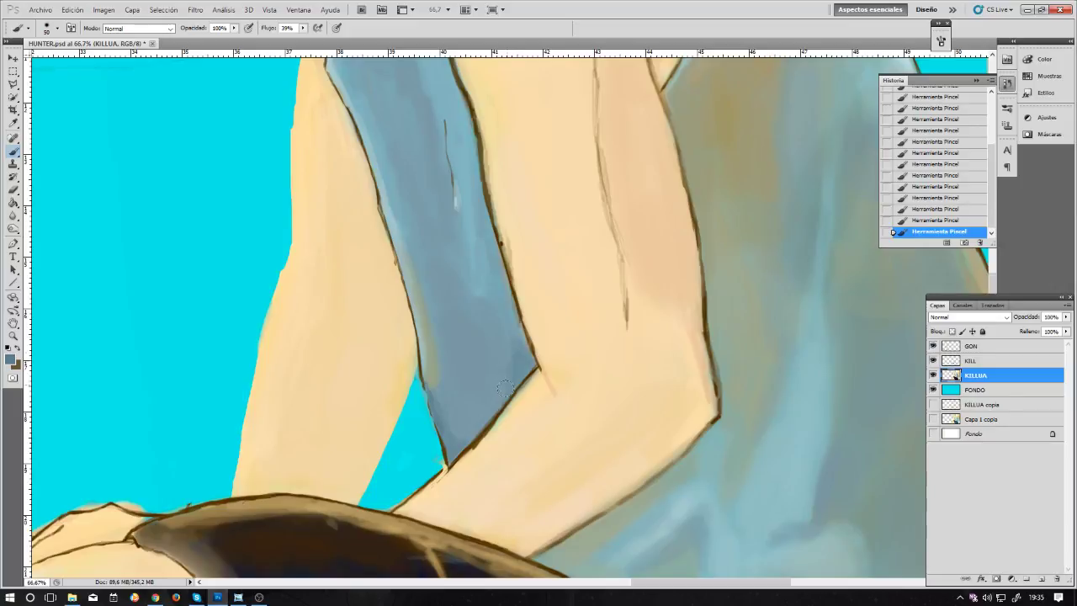
{"action": "left_click", "coordinate": [505, 345], "text": "alt"}
{"action": "left_click", "coordinate": [511, 364], "text": "alt"}
Step: Touch up the shading on the upper part of the tank top's back panel
{"action": "key", "text": "ctrl+minus"}
{"action": "key", "text": "ctrl+minus"}
{"action": "key", "text": "ctrl+minus"}
{"action": "key", "text": "ctrl+minus"}
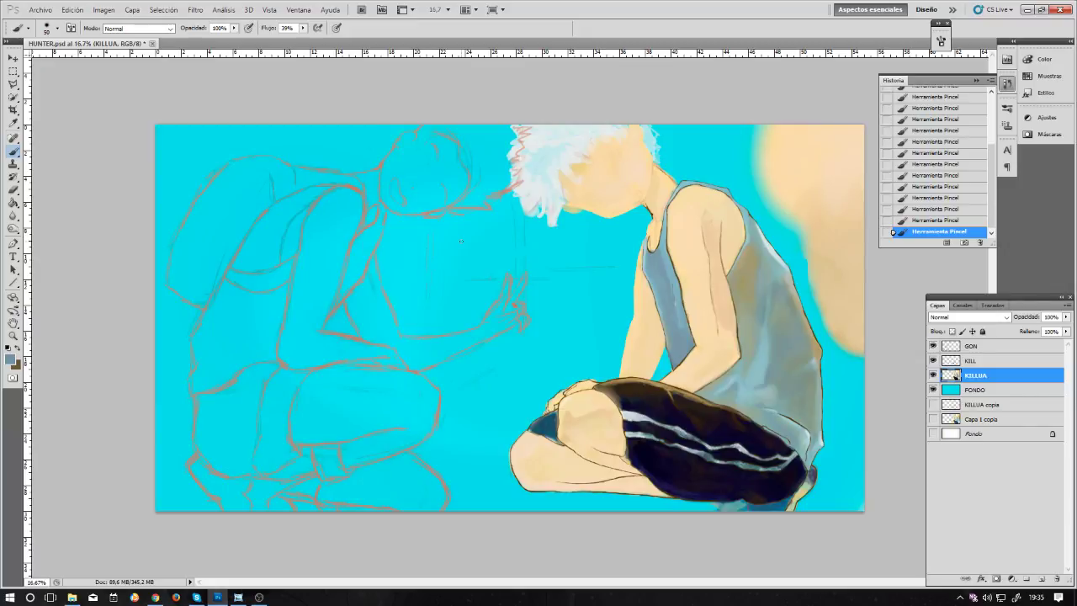
{"action": "left_click_drag", "start_coordinate": [790, 264], "coordinate": [789, 248]}
Step: Sample the skin colour and paint it below the neckline to deepen the tank top's neck opening
{"action": "left_click", "coordinate": [658, 240], "text": "alt"}
{"action": "key", "text": "ctrl+plus"}
{"action": "key", "text": "ctrl+plus"}
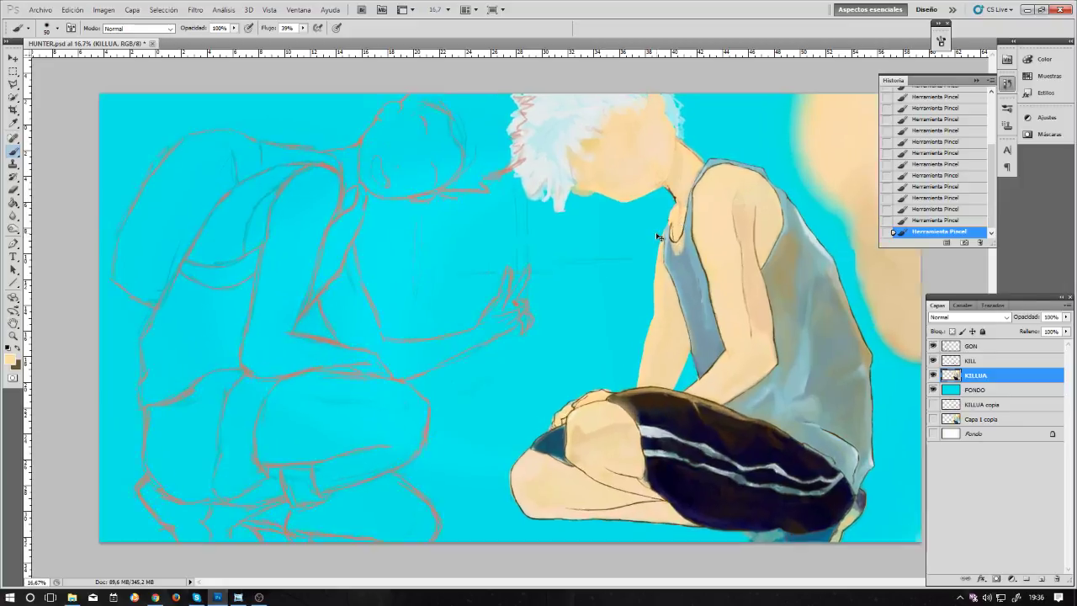
{"action": "left_click_drag", "start_coordinate": [757, 286], "coordinate": [673, 313]}
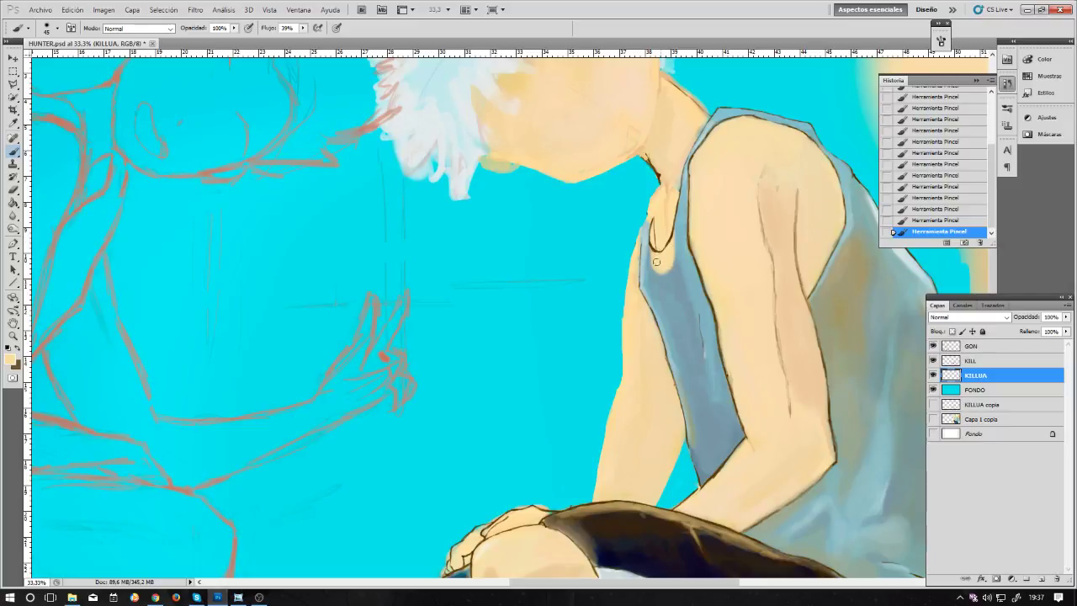
Step: Erase the old curved neckline outline on the KILL layer with a larger eraser
{"action": "left_click", "coordinate": [971, 360]}
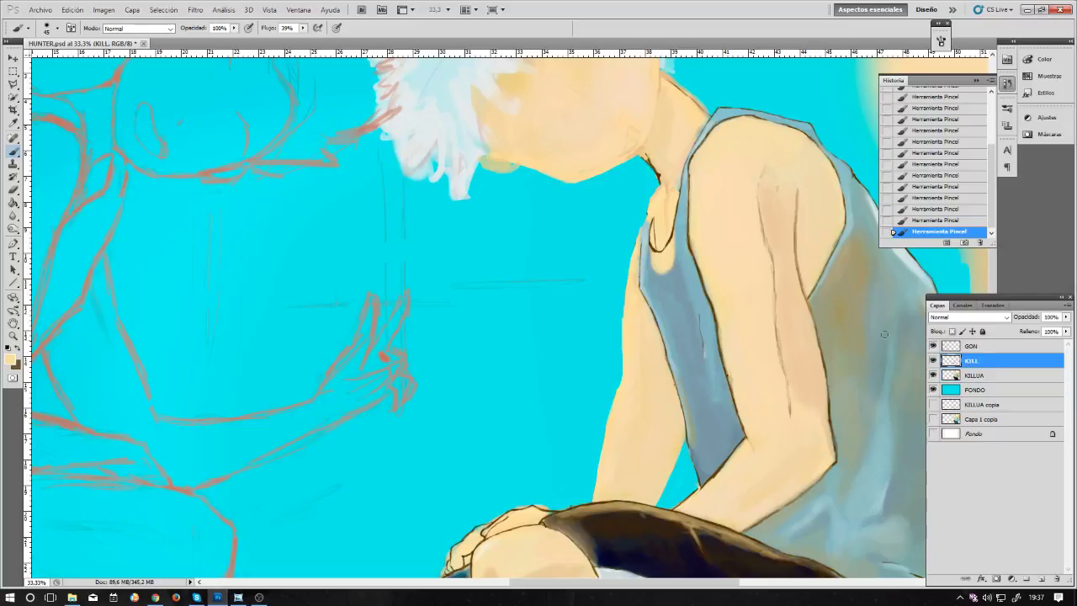
{"action": "key", "text": "e"}
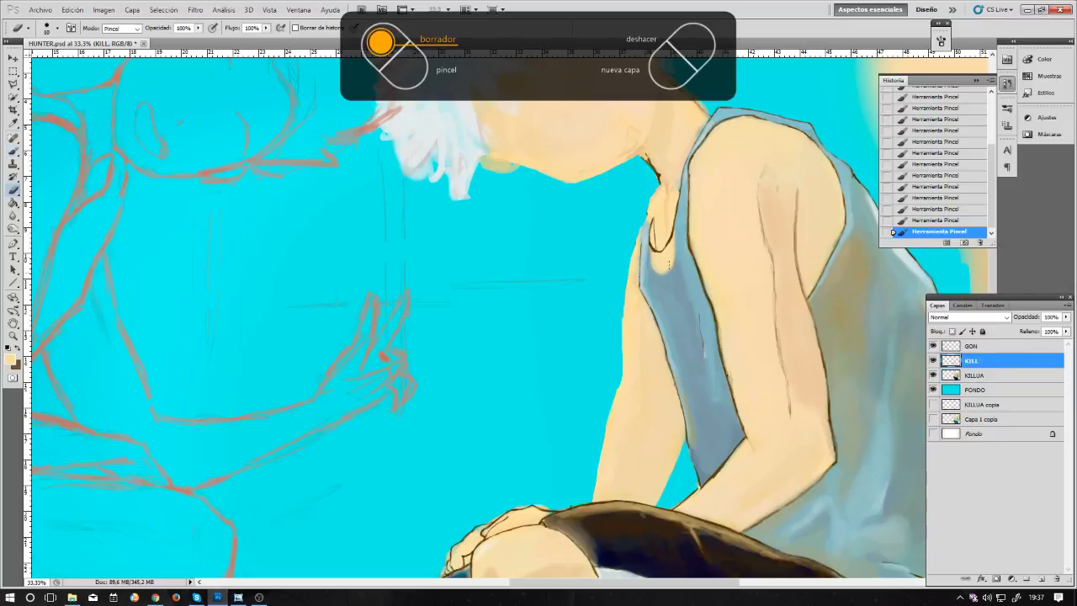
{"action": "key", "text": "bracketright"}
{"action": "key", "text": "bracketright"}
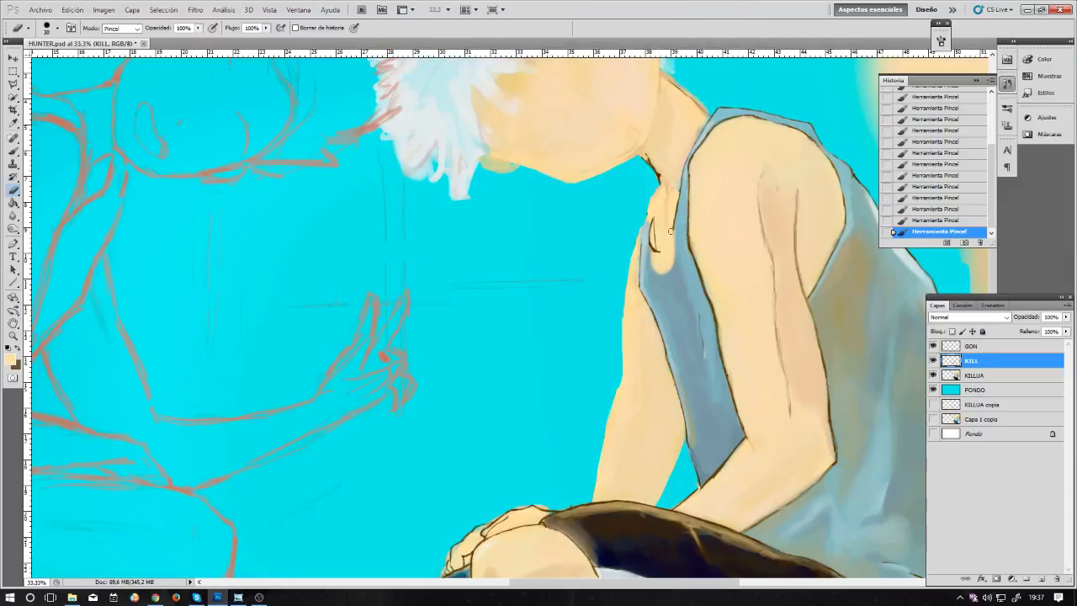
{"action": "left_click_drag", "start_coordinate": [670, 232], "coordinate": [653, 256]}
{"action": "left_click_drag", "start_coordinate": [650, 240], "coordinate": [651, 251]}
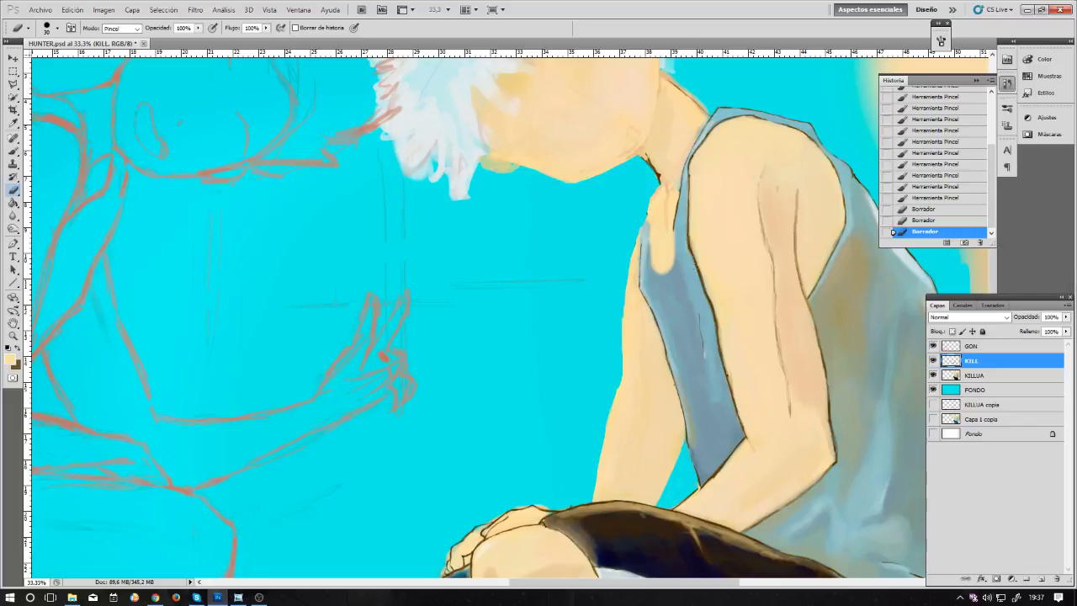
Step: Sample the dark brown line colour and erase the leftover line bits at the neckline's outer end
{"action": "key", "text": "b"}
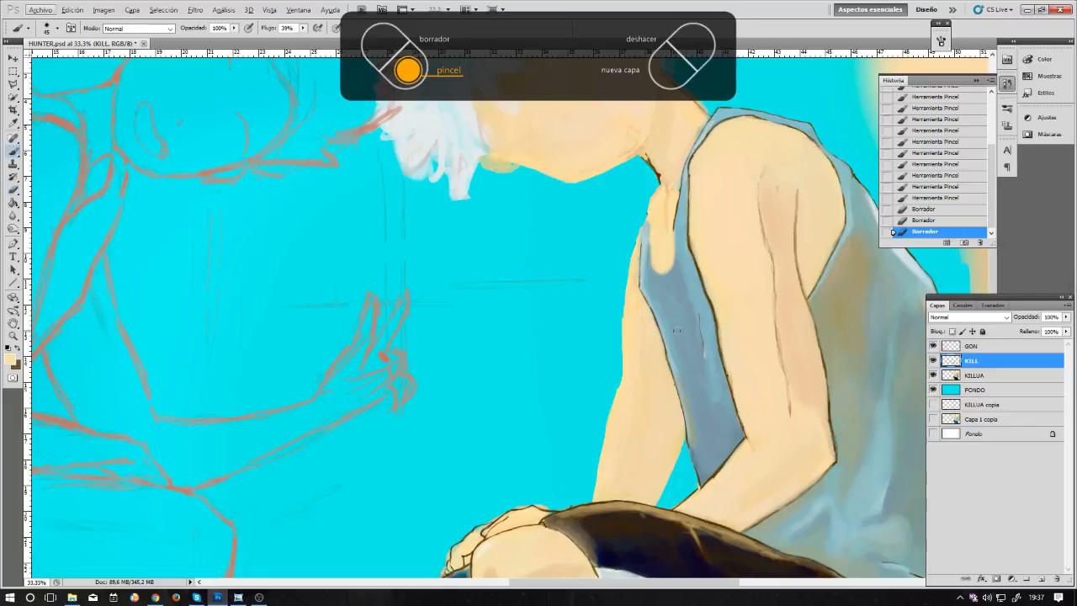
{"action": "left_click", "coordinate": [660, 171], "text": "alt"}
{"action": "key", "text": "e"}
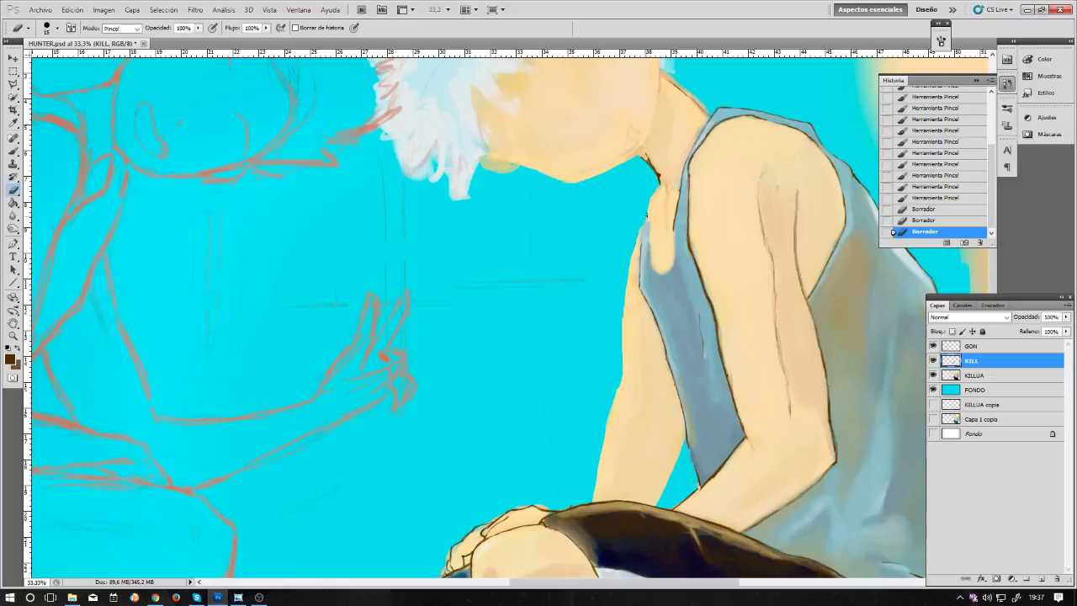
{"action": "left_click", "coordinate": [644, 220]}
{"action": "left_click", "coordinate": [647, 222]}
Step: Ink the curved edge of the tank top's new neck opening in dark brown with a 10 px brush on the KILL layer
{"action": "key", "text": "b"}
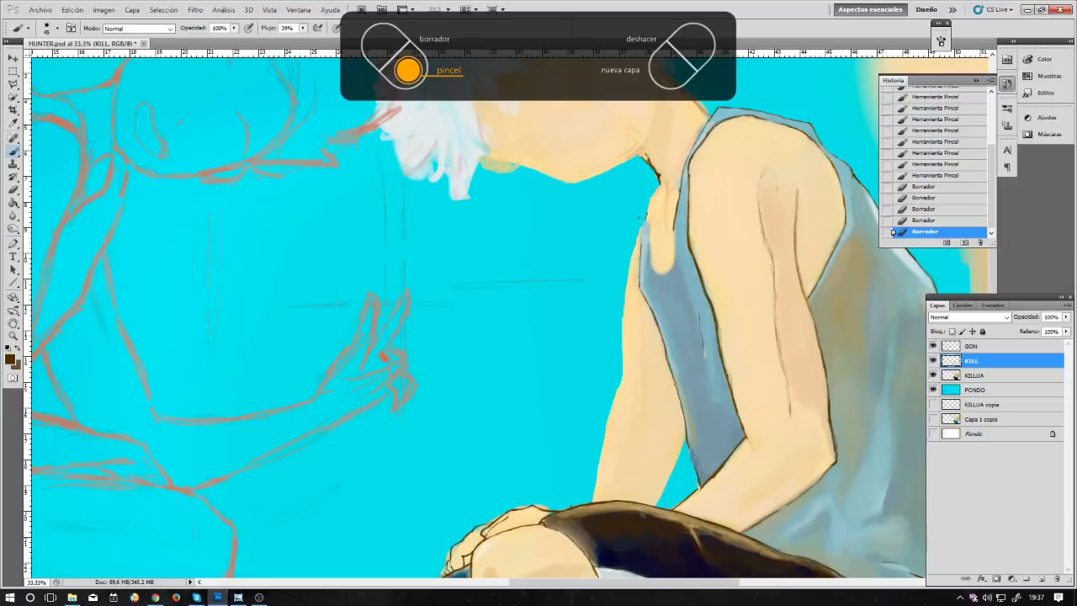
{"action": "key", "text": "ctrl+plus"}
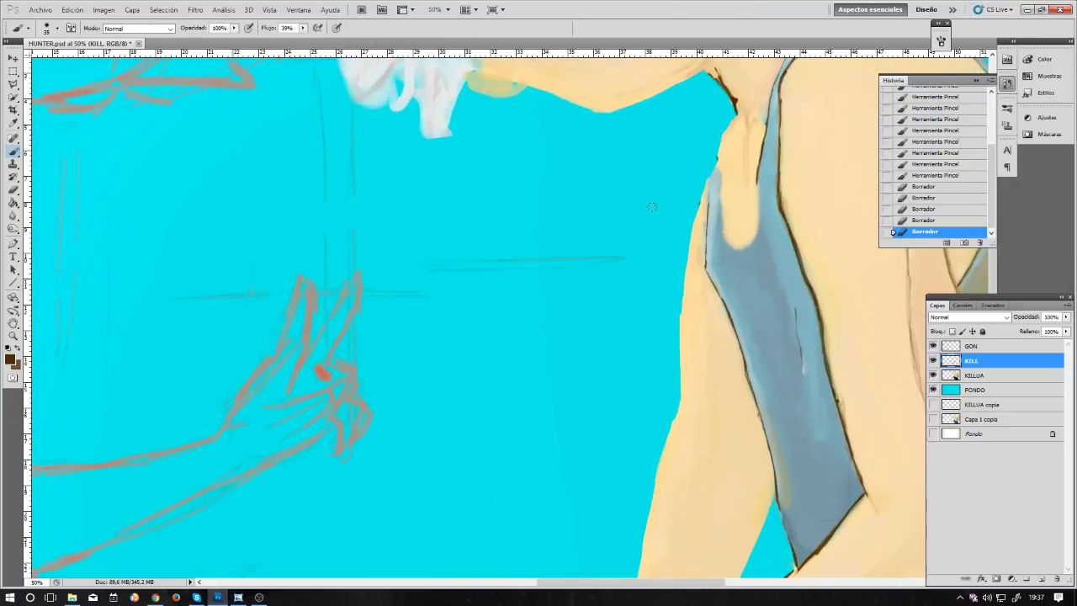
{"action": "left_click_drag", "start_coordinate": [726, 243], "coordinate": [630, 279]}
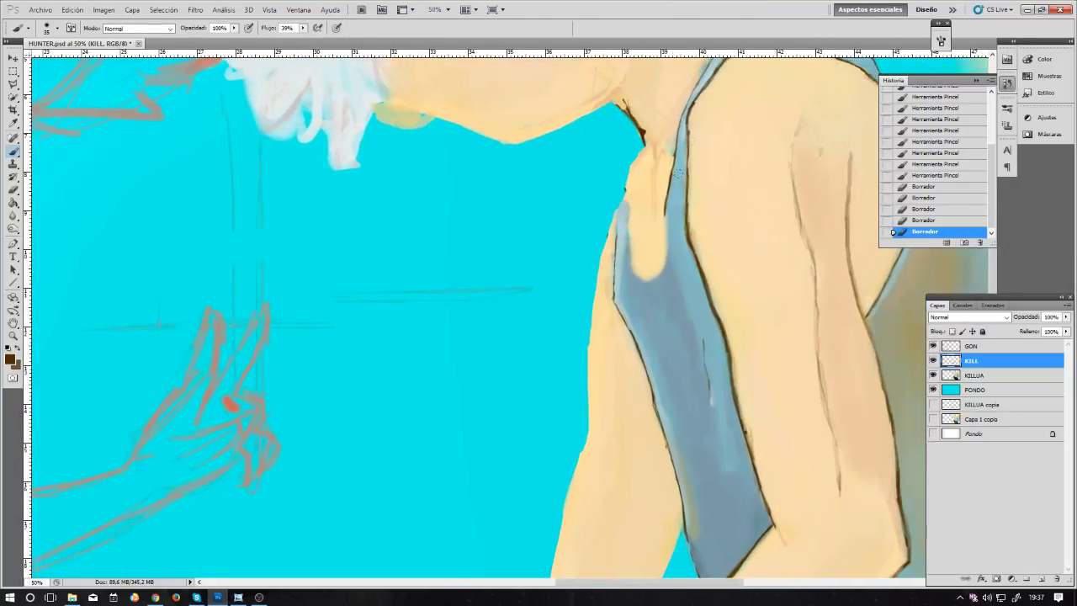
{"action": "mouse_move", "coordinate": [624, 200]}
{"action": "left_mouse_down"}
{"action": "mouse_move", "coordinate": [663, 147]}
{"action": "mouse_move", "coordinate": [675, 203]}
{"action": "mouse_move", "coordinate": [661, 193]}
{"action": "mouse_move", "coordinate": [628, 212]}
{"action": "left_mouse_up"}
{"action": "key", "text": "bracketleft"}
{"action": "key", "text": "bracketleft"}
{"action": "key", "text": "bracketleft"}
{"action": "key", "text": "bracketleft"}
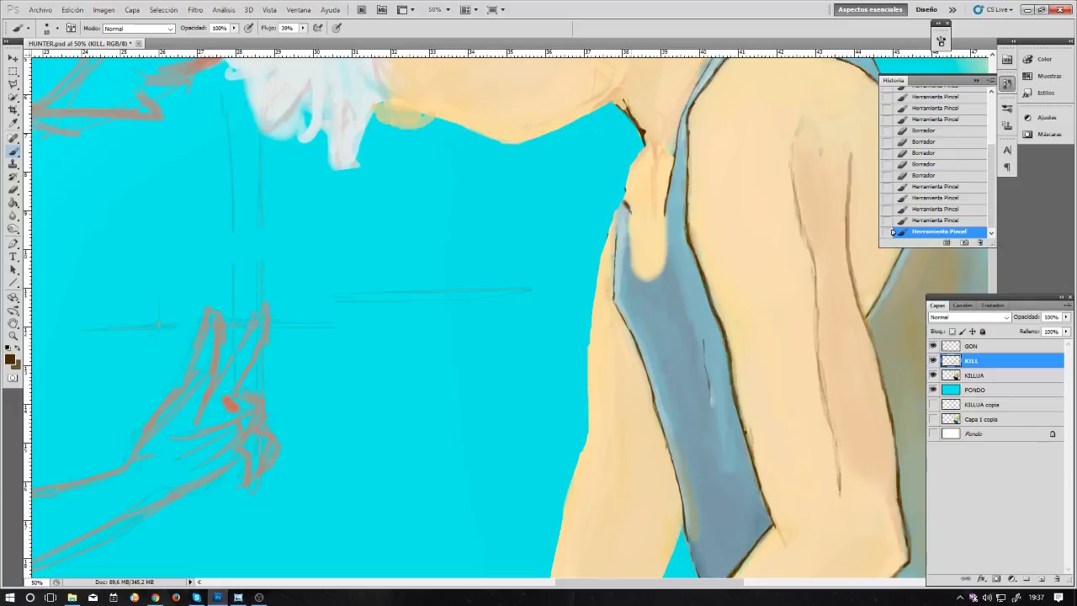
{"action": "mouse_move", "coordinate": [628, 207]}
{"action": "left_mouse_down"}
{"action": "mouse_move", "coordinate": [647, 266]}
{"action": "mouse_move", "coordinate": [660, 236]}
{"action": "mouse_move", "coordinate": [635, 251]}
{"action": "mouse_move", "coordinate": [630, 271]}
{"action": "mouse_move", "coordinate": [629, 237]}
{"action": "mouse_move", "coordinate": [646, 284]}
{"action": "left_mouse_up"}
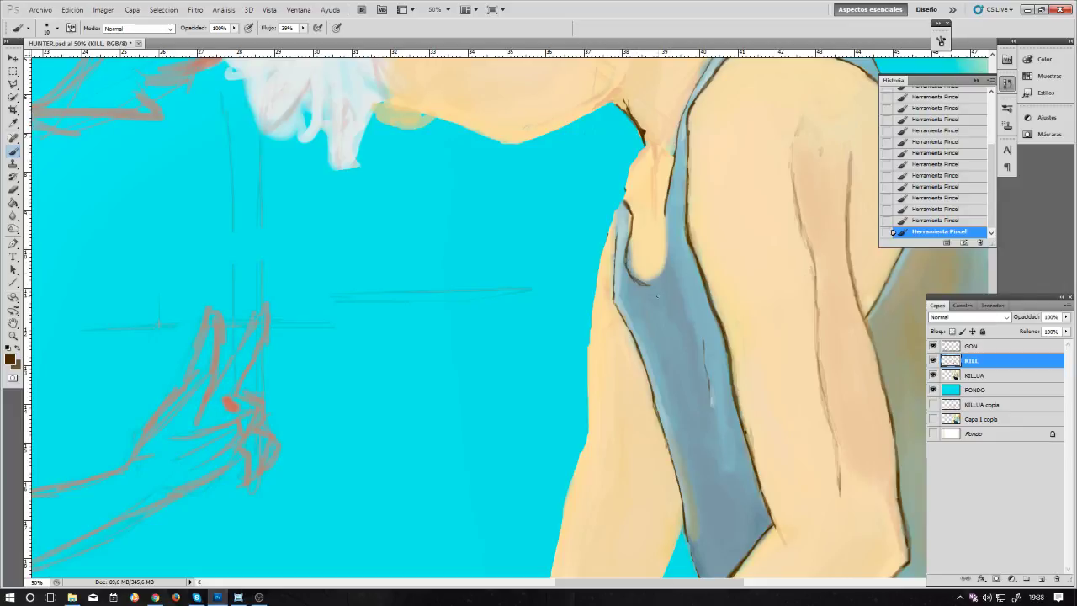
{"action": "left_click_drag", "start_coordinate": [646, 286], "coordinate": [663, 254]}
Step: Ink the throat and collarbone lines and the outer chest edge just above the tank top's neckline
{"action": "left_click_drag", "start_coordinate": [651, 165], "coordinate": [645, 126]}
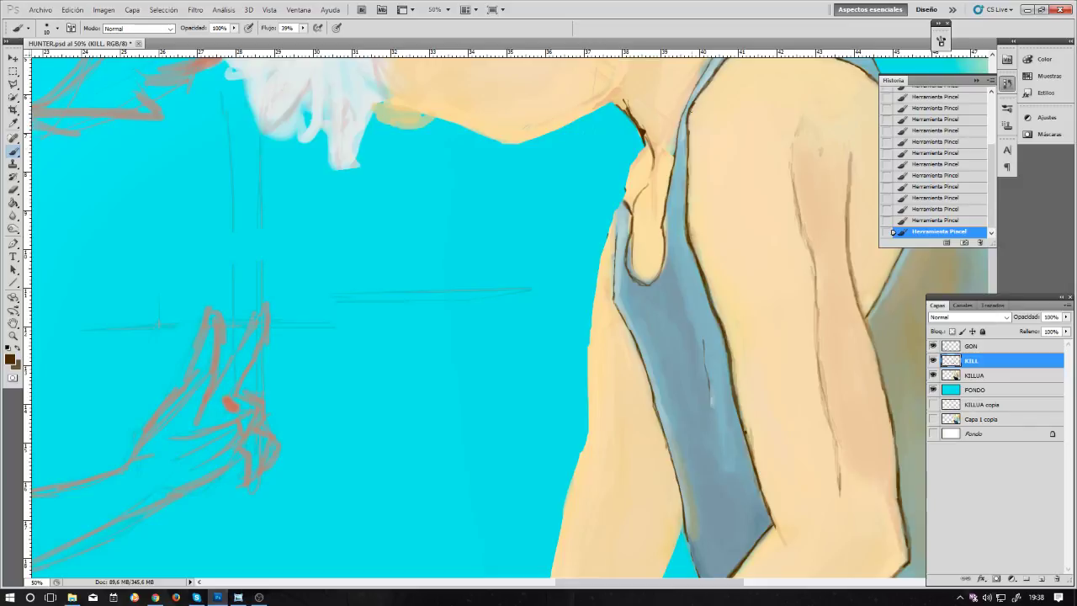
{"action": "left_click_drag", "start_coordinate": [622, 60], "coordinate": [631, 128]}
{"action": "left_click_drag", "start_coordinate": [659, 212], "coordinate": [641, 150]}
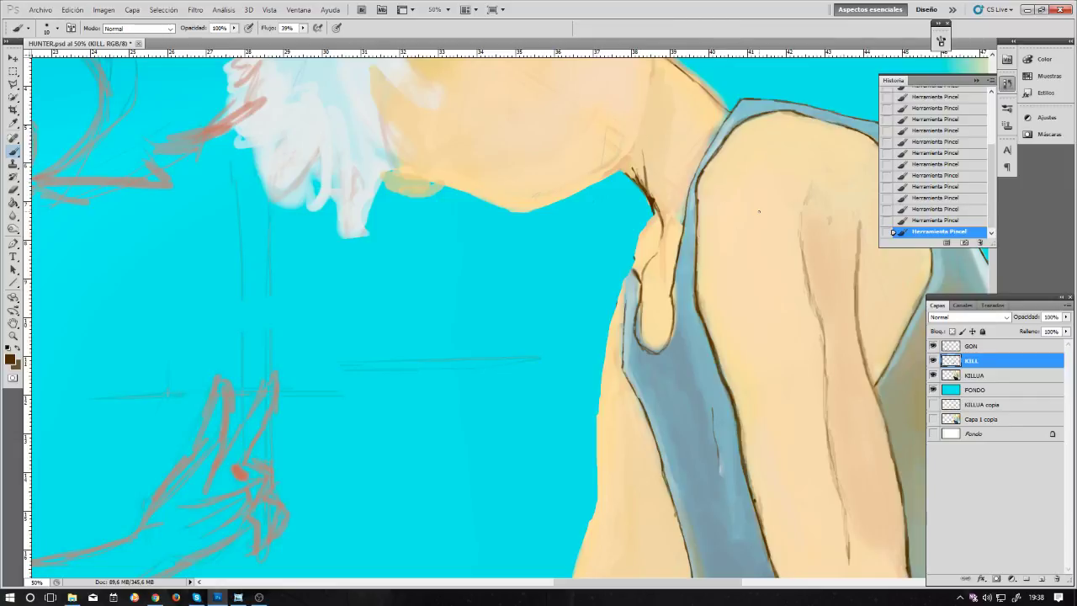
{"action": "key", "text": "ctrl+minus"}
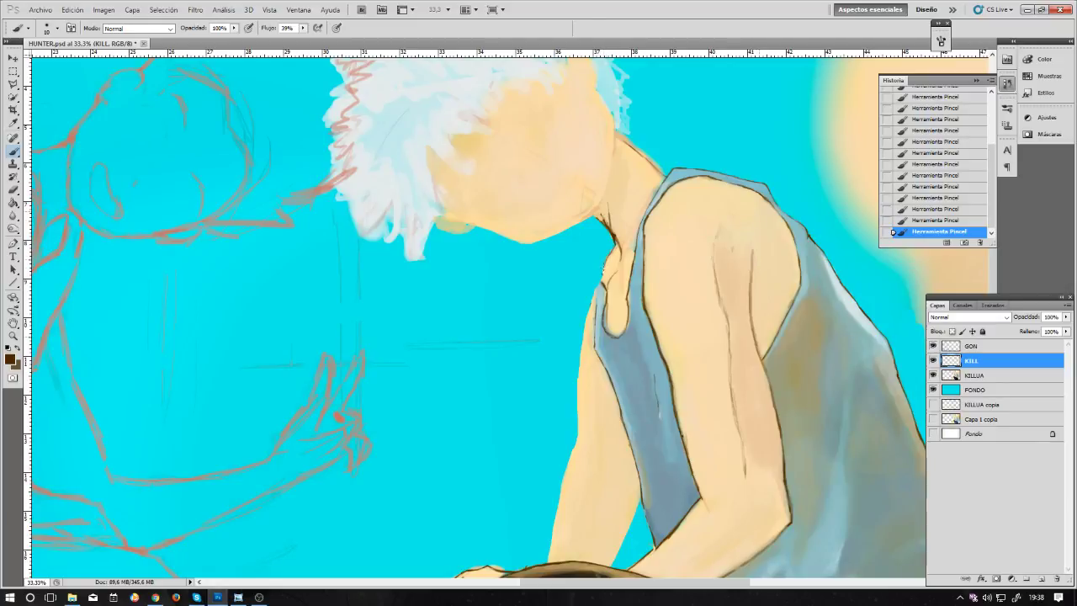
{"action": "left_click_drag", "start_coordinate": [604, 262], "coordinate": [600, 274]}
{"action": "left_click_drag", "start_coordinate": [634, 367], "coordinate": [627, 285]}
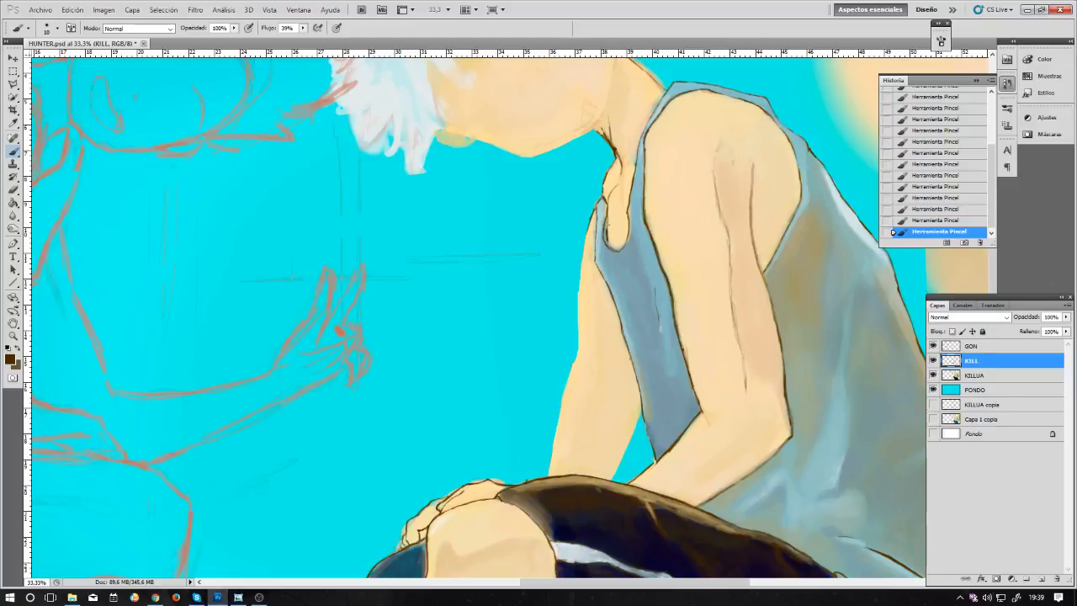
Step: Strengthen the dark outline around the bottom curve and inner sides of the neck opening
{"action": "key", "text": "ctrl+plus"}
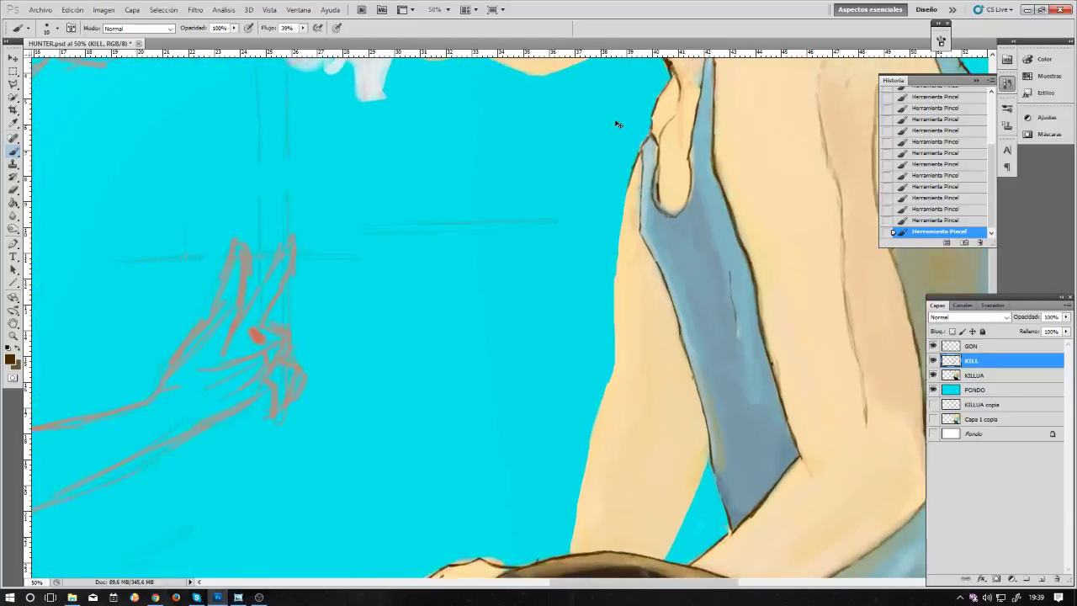
{"action": "key", "text": "ctrl+plus"}
{"action": "left_click_drag", "start_coordinate": [787, 244], "coordinate": [697, 247]}
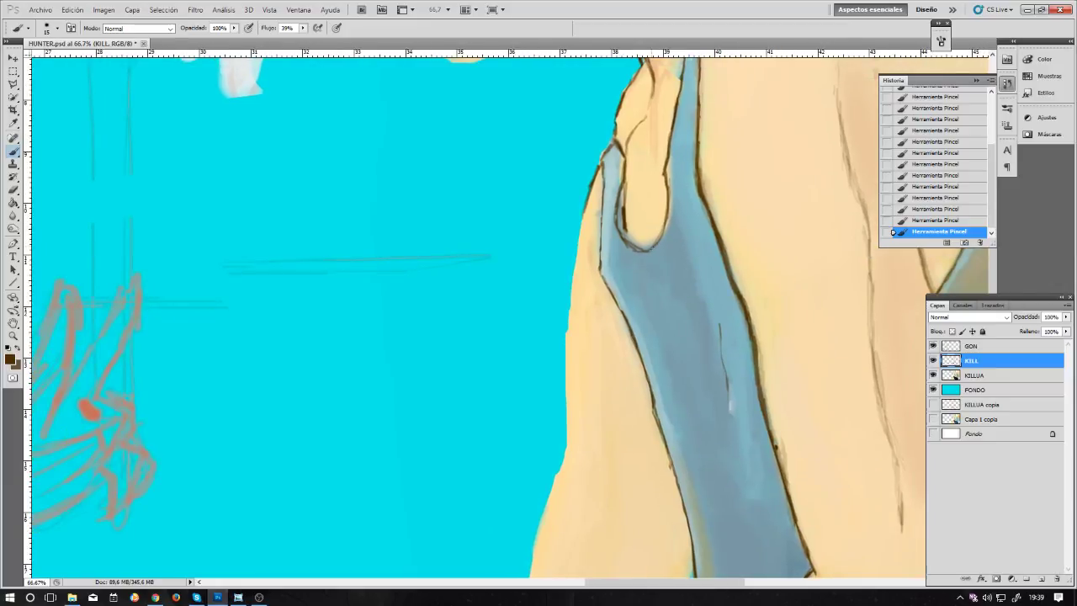
{"action": "left_click_drag", "start_coordinate": [646, 249], "coordinate": [667, 217]}
{"action": "mouse_move", "coordinate": [628, 242]}
{"action": "left_mouse_down"}
{"action": "mouse_move", "coordinate": [636, 249]}
{"action": "mouse_move", "coordinate": [621, 220]}
{"action": "mouse_move", "coordinate": [628, 229]}
{"action": "left_mouse_up"}
Step: Erase the rough and excess line bits around the neckline to thin and clean its outline
{"action": "key", "text": "e"}
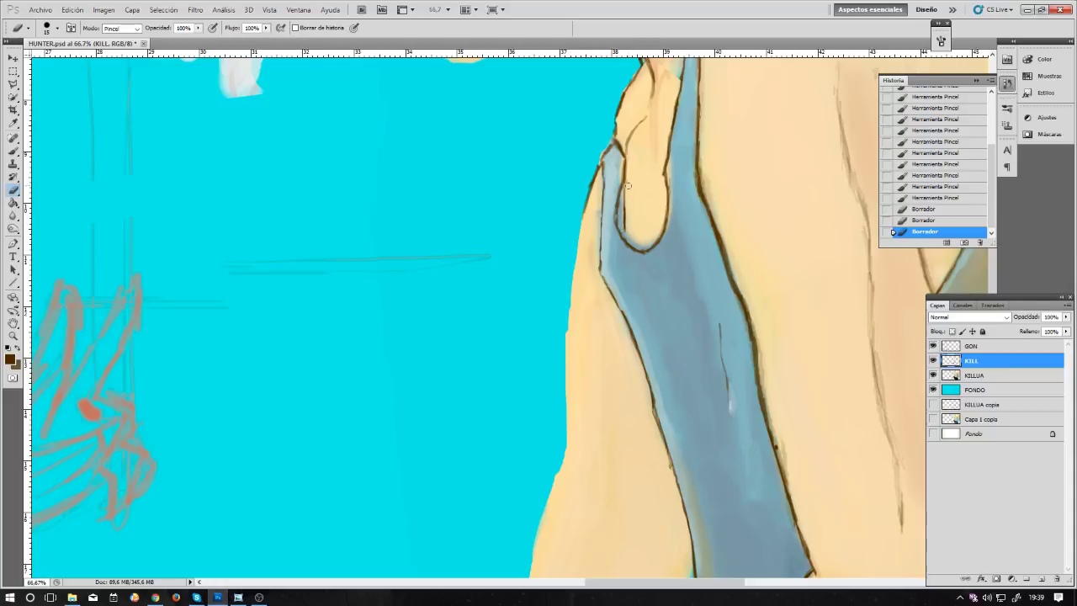
{"action": "left_click", "coordinate": [627, 185]}
{"action": "left_click", "coordinate": [613, 157]}
{"action": "left_click_drag", "start_coordinate": [611, 158], "coordinate": [614, 144]}
{"action": "left_click", "coordinate": [612, 151]}
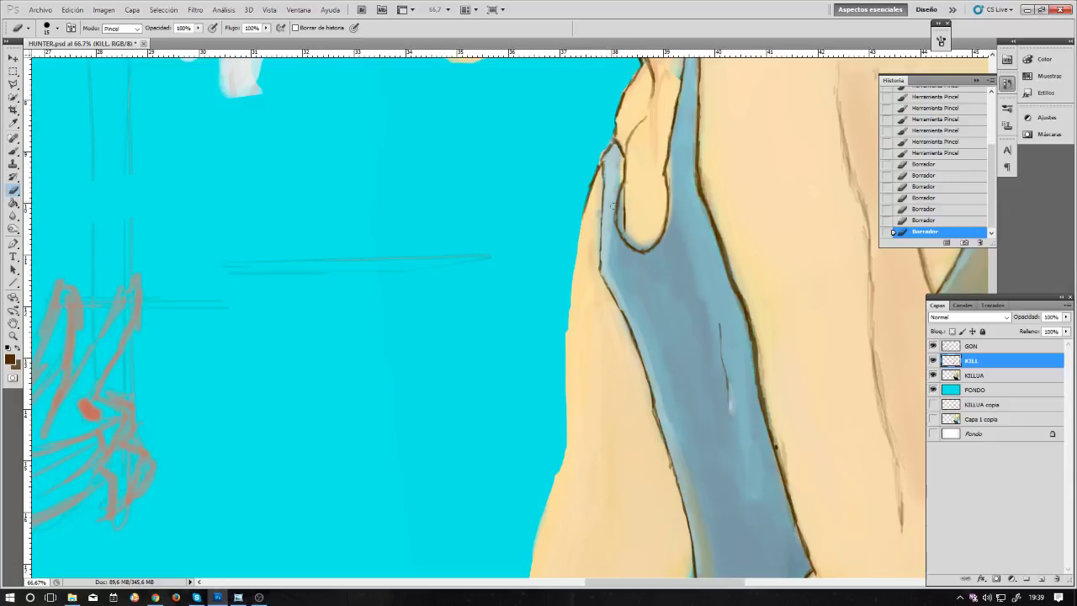
{"action": "left_click", "coordinate": [615, 212]}
{"action": "left_click", "coordinate": [618, 216]}
{"action": "left_click", "coordinate": [641, 249]}
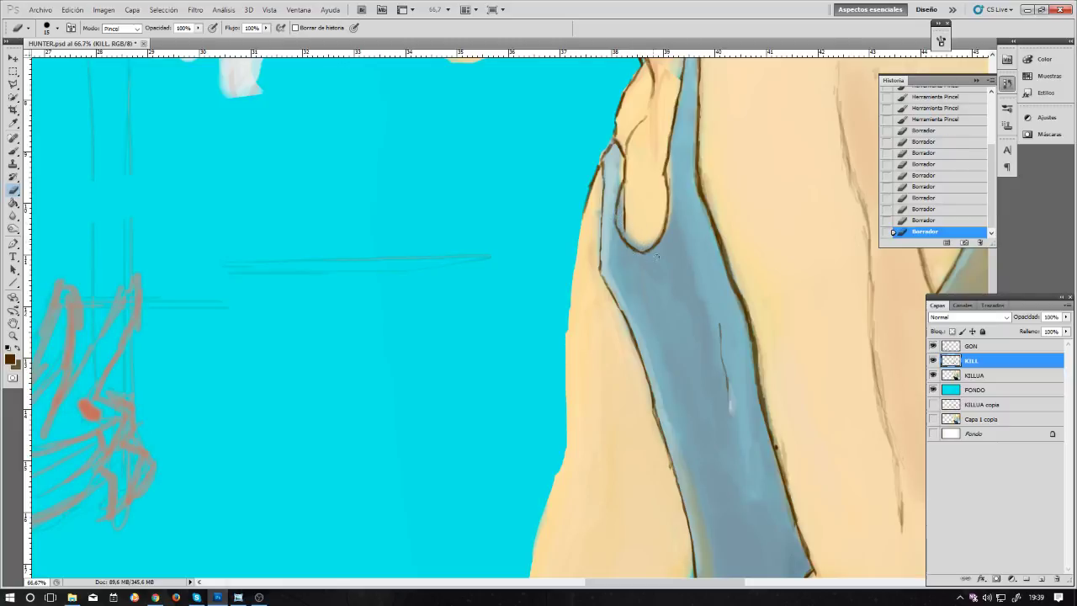
{"action": "left_click", "coordinate": [624, 245]}
{"action": "left_click", "coordinate": [643, 238]}
{"action": "left_click_drag", "start_coordinate": [673, 199], "coordinate": [683, 208]}
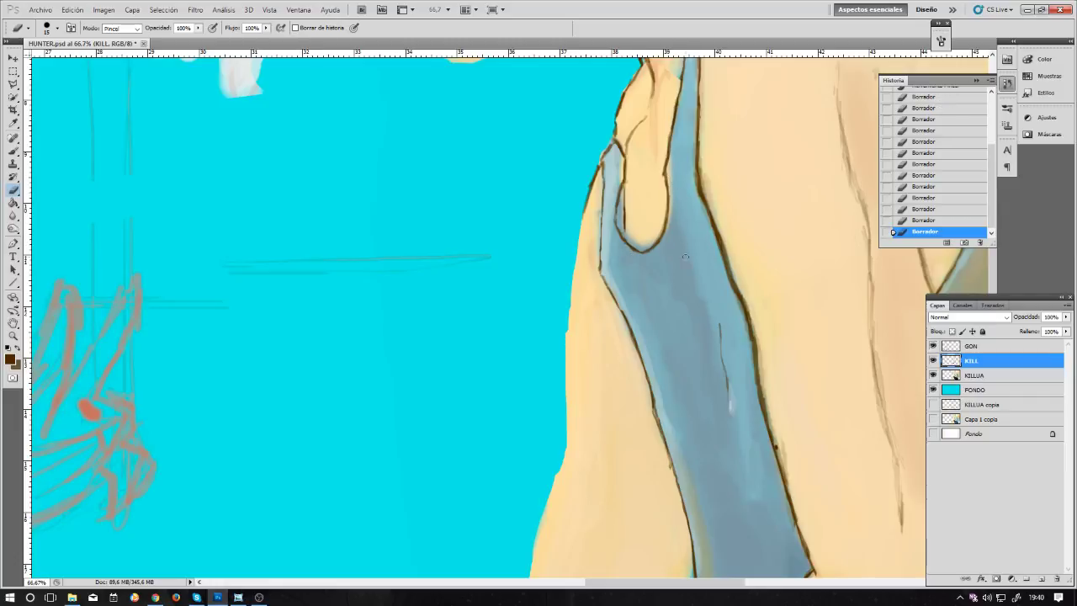
Step: Sample the blue-grey and skin colours and touch up the fills along the neckline on the KILLUA layer with a 20 px brush
{"action": "key", "text": "b"}
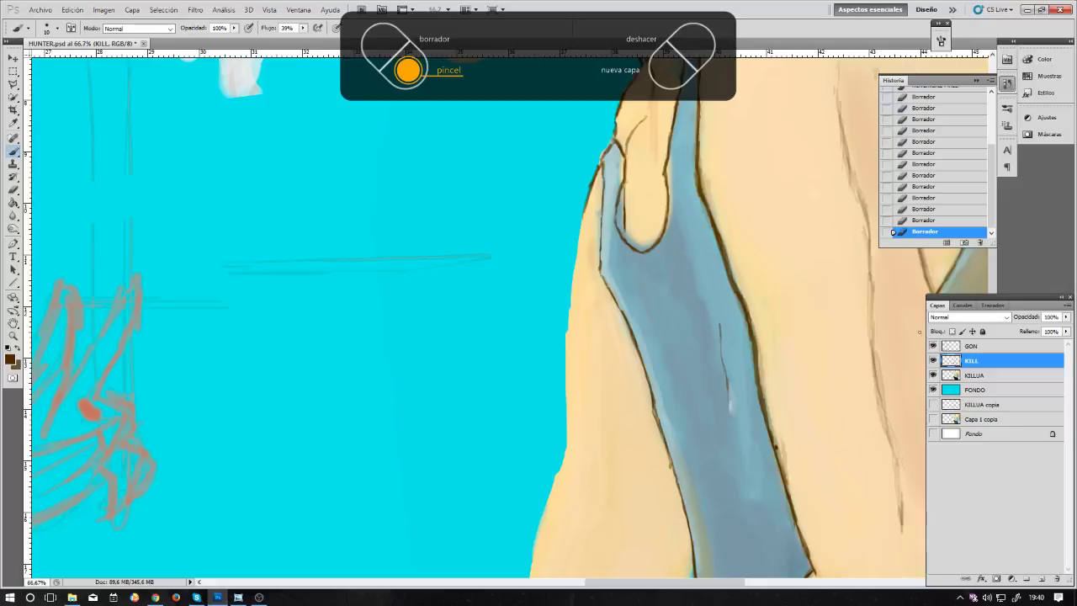
{"action": "left_click", "coordinate": [979, 380]}
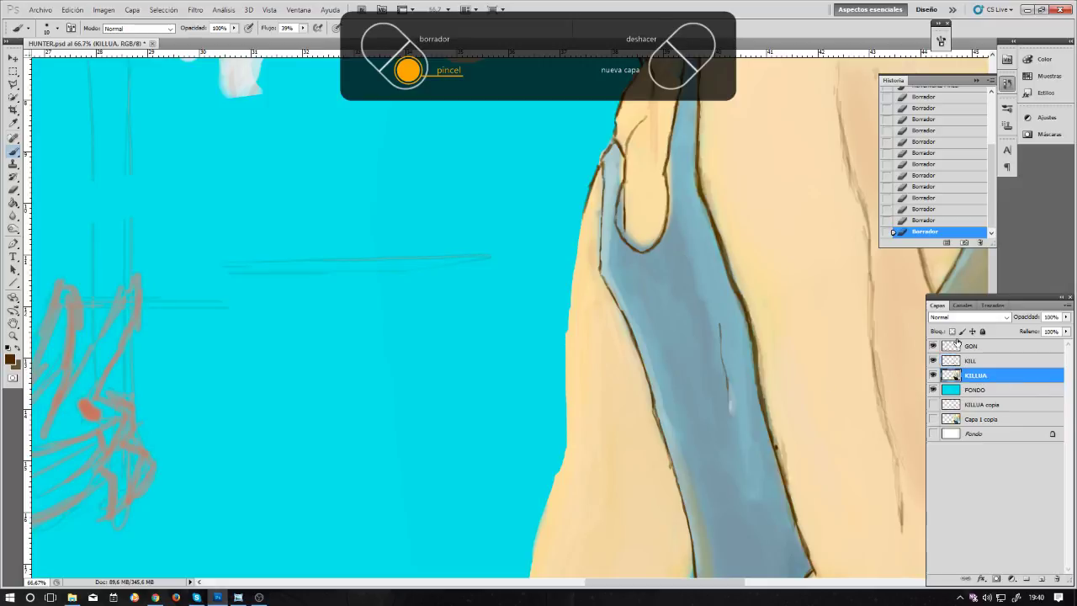
{"action": "left_click", "coordinate": [679, 214], "text": "alt"}
{"action": "key", "text": "bracketright"}
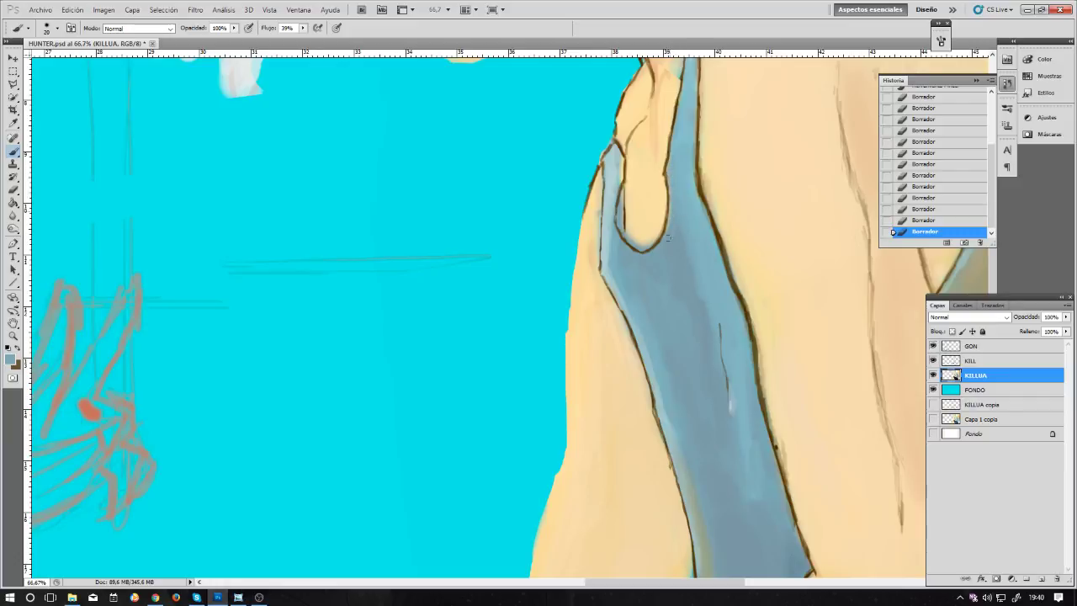
{"action": "left_click", "coordinate": [670, 238]}
{"action": "left_click", "coordinate": [670, 238], "text": "alt"}
{"action": "left_click", "coordinate": [671, 227]}
{"action": "left_click", "coordinate": [635, 228], "text": "alt"}
{"action": "mouse_move", "coordinate": [636, 239]}
{"action": "left_mouse_down"}
{"action": "mouse_move", "coordinate": [622, 206]}
{"action": "mouse_move", "coordinate": [632, 185]}
{"action": "left_mouse_up"}
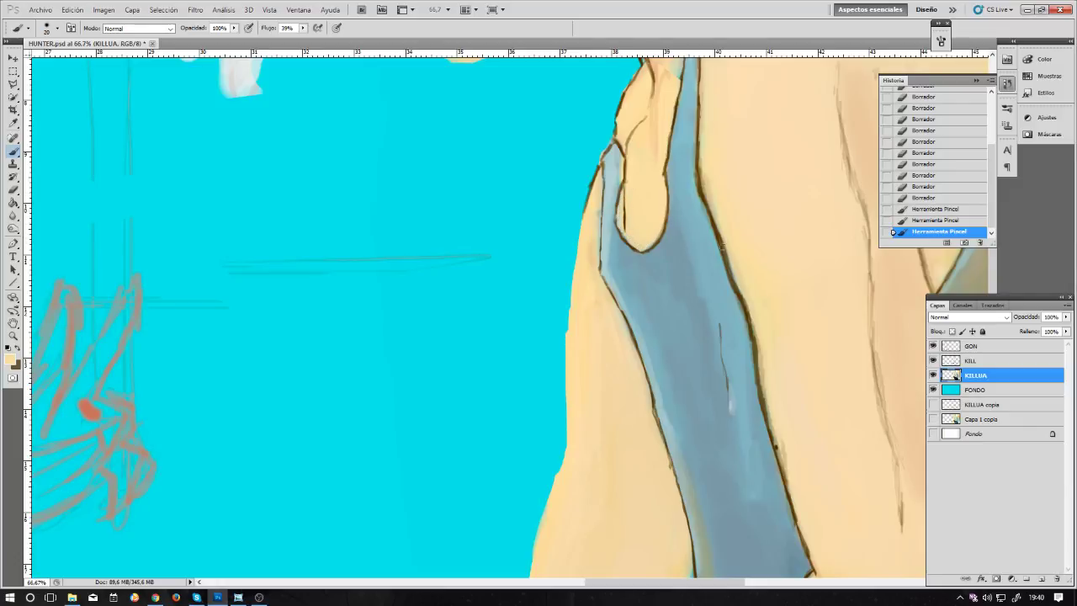
{"action": "left_click", "coordinate": [617, 176], "text": "alt"}
{"action": "left_click_drag", "start_coordinate": [620, 161], "coordinate": [618, 150]}
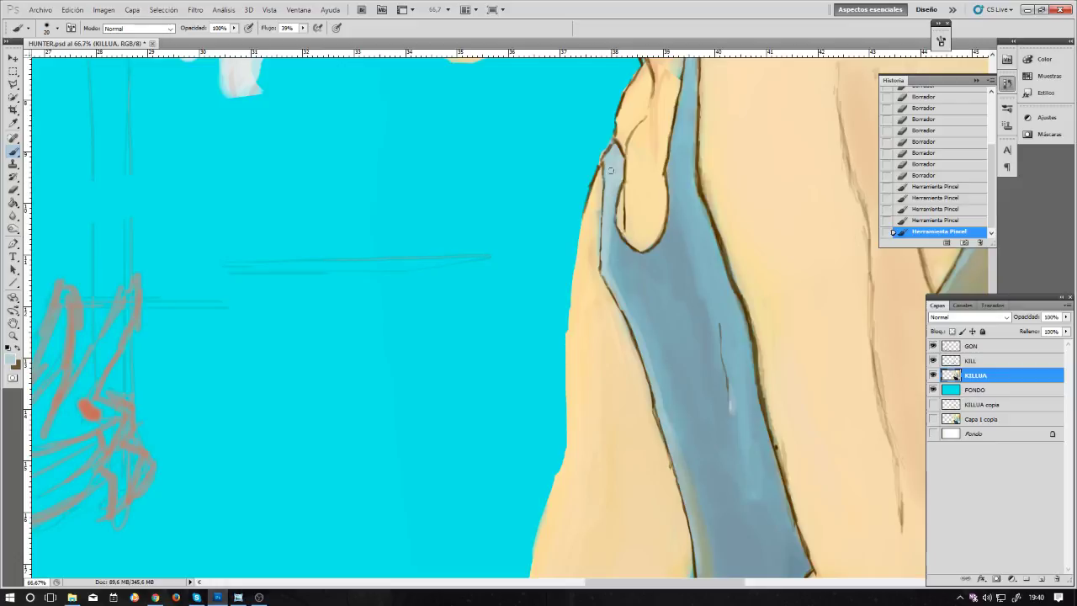
Step: Sample the tank top's grey-blue and paint over the light folds at the lower back near the hem
{"action": "key", "text": "ctrl+minus"}
{"action": "key", "text": "ctrl+minus"}
{"action": "key", "text": "ctrl+minus"}
{"action": "key", "text": "ctrl+minus"}
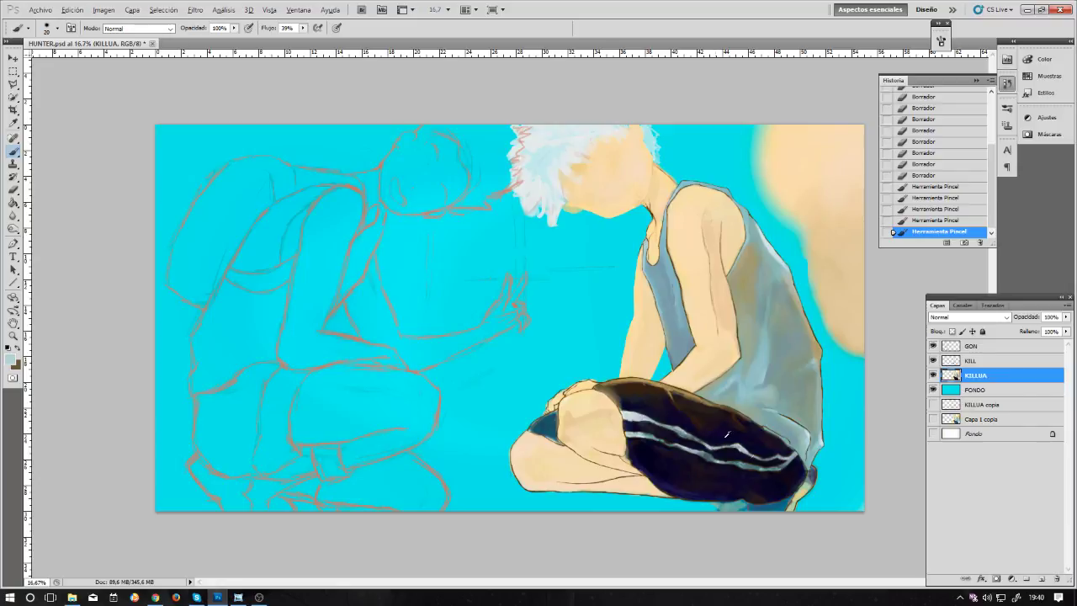
{"action": "left_click", "coordinate": [790, 389], "text": "alt"}
{"action": "left_click_drag", "start_coordinate": [779, 426], "coordinate": [769, 417]}
{"action": "left_click_drag", "start_coordinate": [714, 252], "coordinate": [711, 276]}
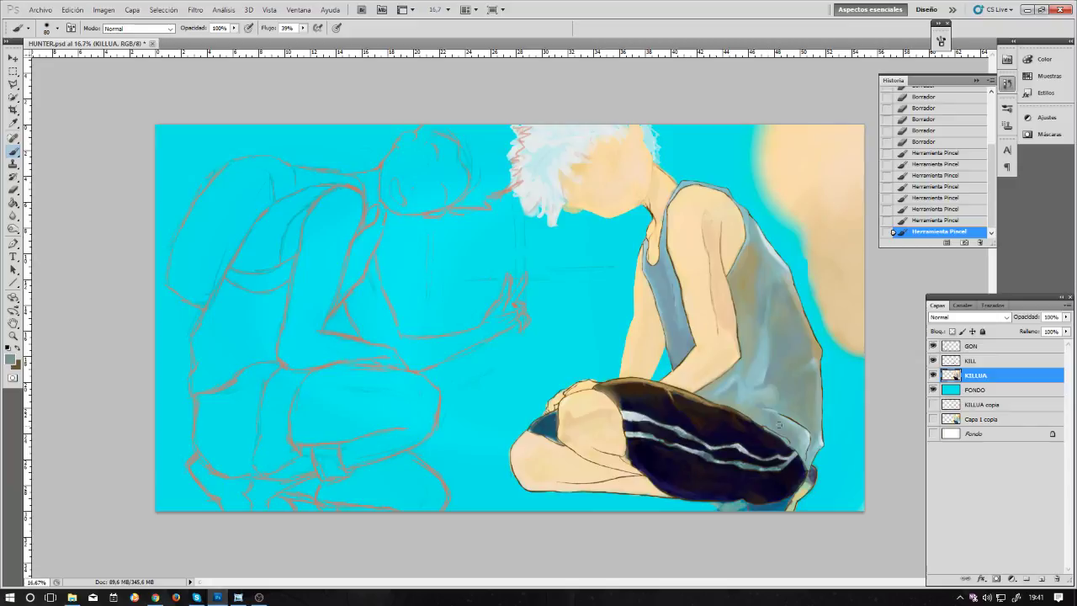
{"action": "left_click", "coordinate": [789, 431]}
{"action": "left_click", "coordinate": [788, 445]}
{"action": "left_click", "coordinate": [791, 444]}
{"action": "left_click", "coordinate": [793, 441]}
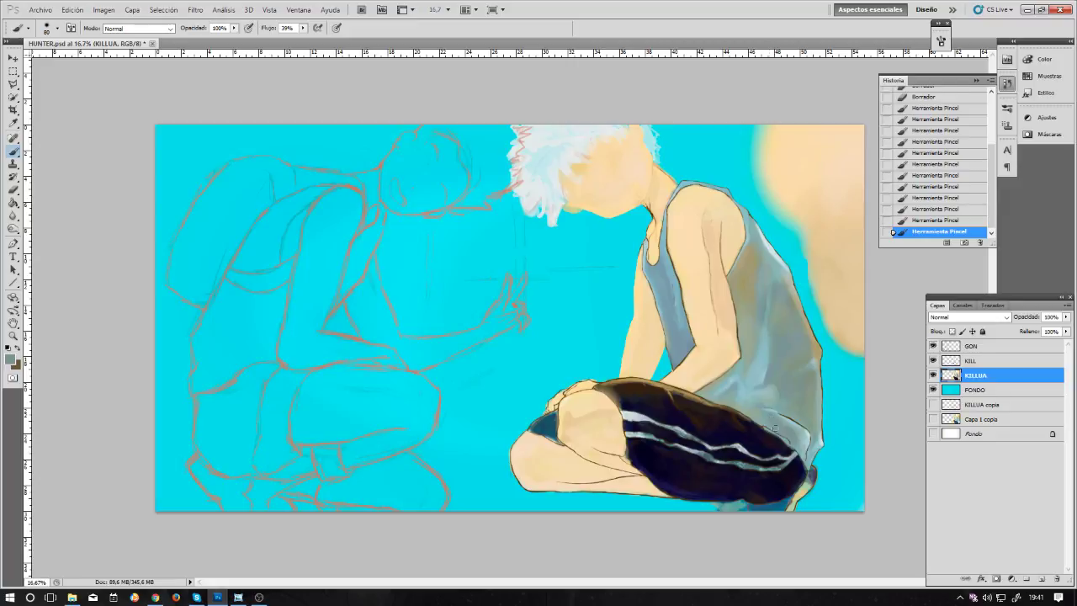
{"action": "left_click", "coordinate": [771, 422]}
Step: Sample light blue tones from the tank top and blend them along the back's outer edge, varying the brush size
{"action": "left_click", "coordinate": [760, 412], "text": "alt"}
{"action": "key", "text": "bracketright"}
{"action": "key", "text": "bracketright"}
{"action": "key", "text": "bracketright"}
{"action": "key", "text": "bracketright"}
{"action": "key", "text": "bracketright"}
{"action": "key", "text": "bracketright"}
{"action": "key", "text": "bracketright"}
{"action": "key", "text": "bracketright"}
{"action": "left_click", "coordinate": [789, 265], "text": "alt"}
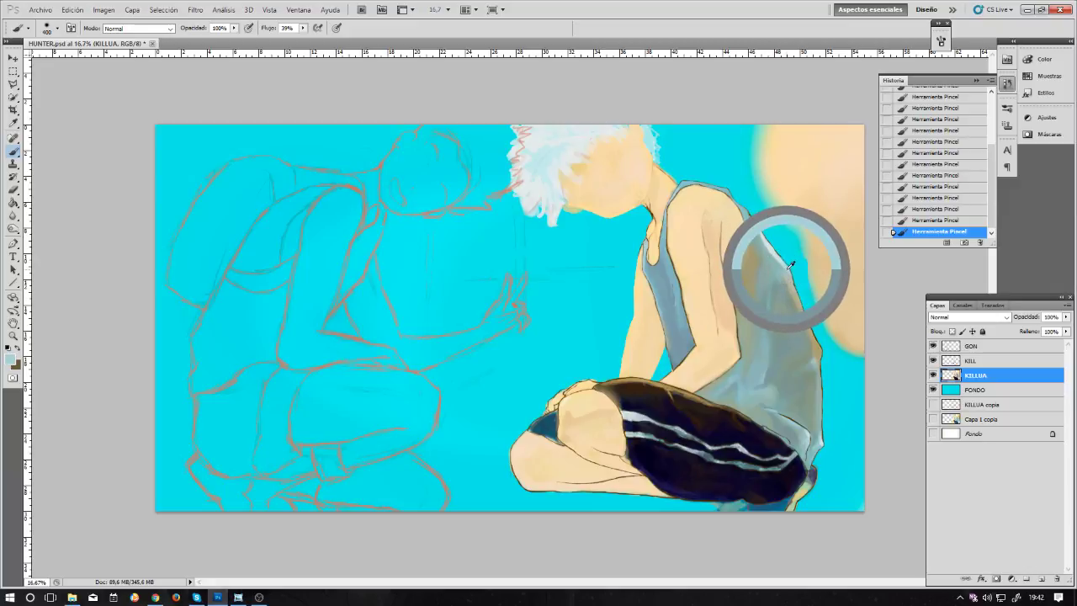
{"action": "key", "text": "bracketleft"}
{"action": "key", "text": "bracketleft"}
{"action": "key", "text": "bracketleft"}
{"action": "key", "text": "bracketleft"}
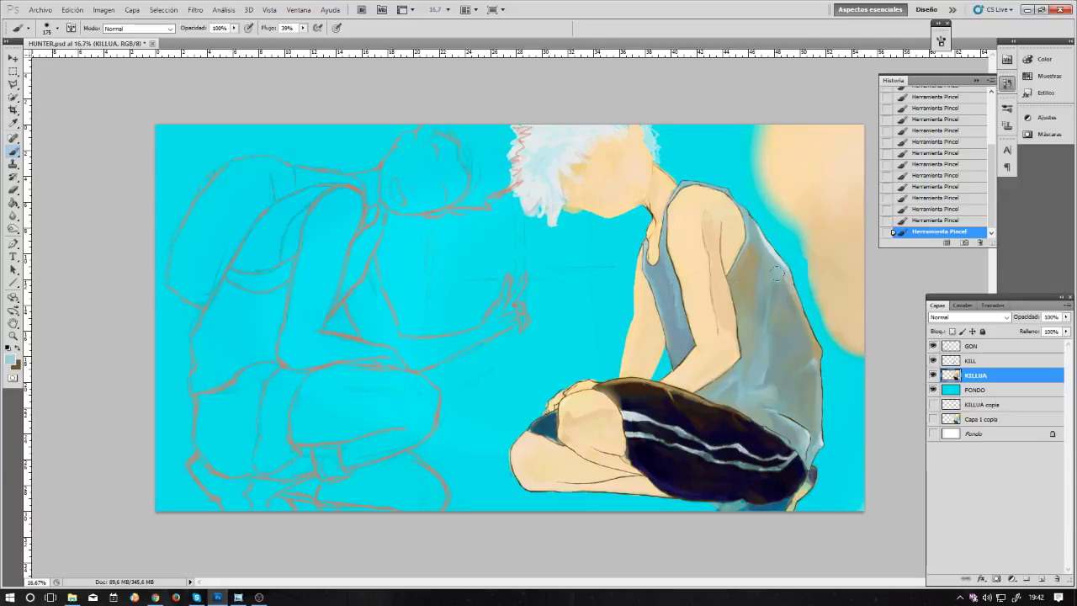
{"action": "key", "text": "bracketleft"}
{"action": "key", "text": "bracketleft"}
{"action": "left_click", "coordinate": [789, 292], "text": "alt"}
{"action": "left_click", "coordinate": [807, 340]}
Step: Sample the grey-blue near the lower back and blend the shading of the tank top's back panel with varied brush sizes
{"action": "key", "text": "bracketleft"}
{"action": "key", "text": "bracketleft"}
{"action": "key", "text": "bracketright"}
{"action": "key", "text": "bracketright"}
{"action": "left_click", "coordinate": [766, 378], "text": "alt"}
{"action": "key", "text": "bracketleft"}
{"action": "key", "text": "bracketleft"}
{"action": "key", "text": "bracketleft"}
{"action": "key", "text": "bracketleft"}
{"action": "key", "text": "bracketleft"}
{"action": "key", "text": "bracketleft"}
{"action": "key", "text": "bracketright"}
{"action": "key", "text": "bracketright"}
{"action": "key", "text": "bracketright"}
{"action": "key", "text": "bracketright"}
{"action": "key", "text": "bracketright"}
Step: Erase over the upper part of the tank top's back panel on the GON layer with a 125 px eraser
{"action": "left_click", "coordinate": [970, 349]}
{"action": "key", "text": "e"}
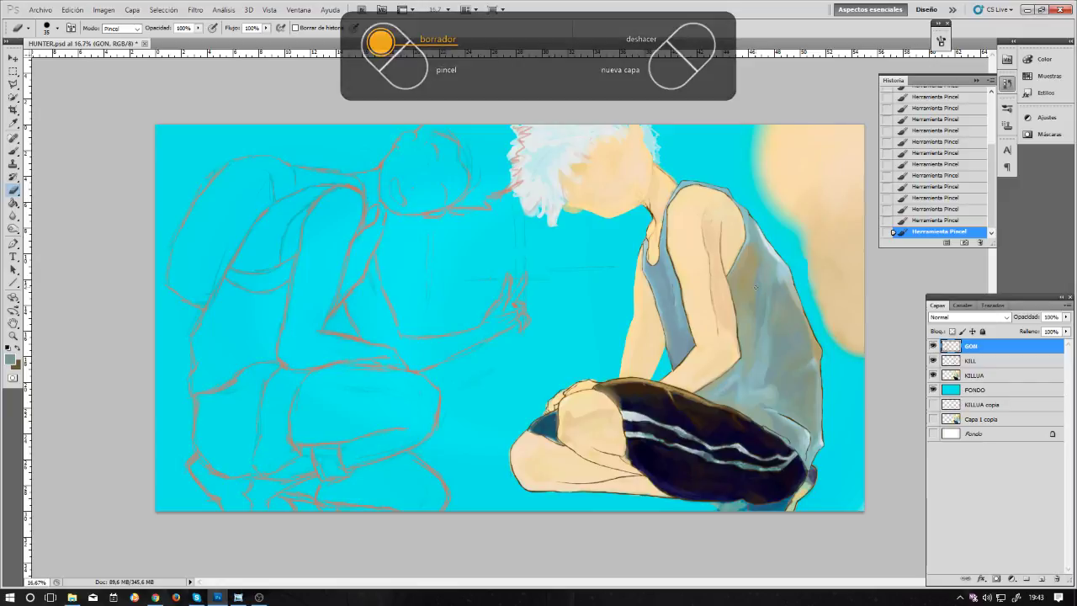
{"action": "key", "text": "bracketright"}
{"action": "key", "text": "bracketright"}
{"action": "key", "text": "bracketright"}
{"action": "key", "text": "bracketright"}
{"action": "key", "text": "bracketright"}
{"action": "key", "text": "bracketright"}
{"action": "key", "text": "bracketright"}
{"action": "key", "text": "bracketright"}
{"action": "key", "text": "bracketright"}
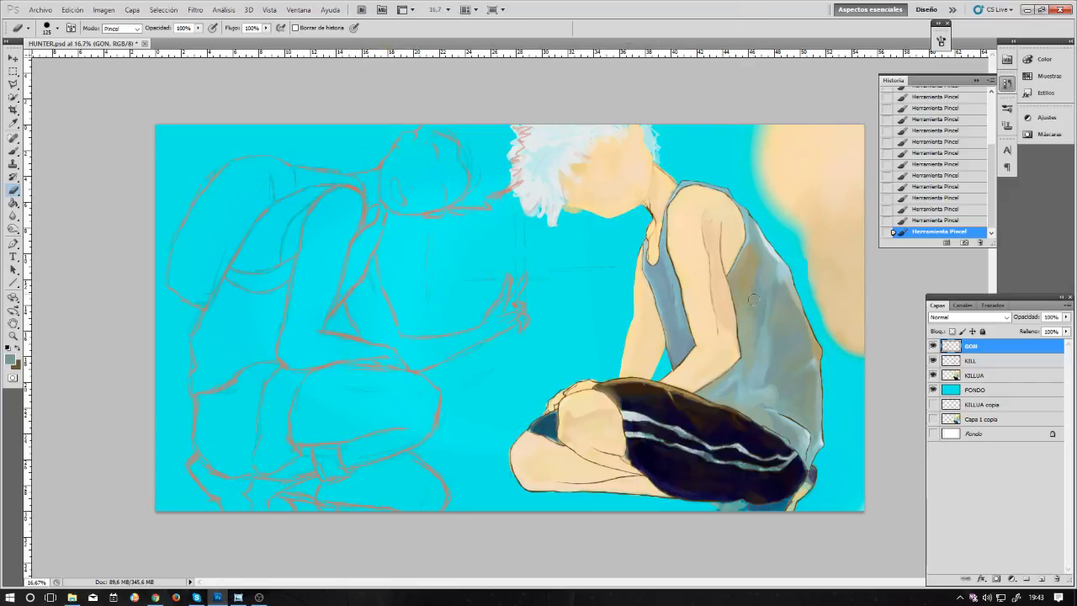
{"action": "left_click_drag", "start_coordinate": [754, 310], "coordinate": [801, 252]}
Step: Outline the seated character's head and torso with the Polygonal Lasso on the GON layer and cut that area to a new layer
{"action": "left_click", "coordinate": [978, 376]}
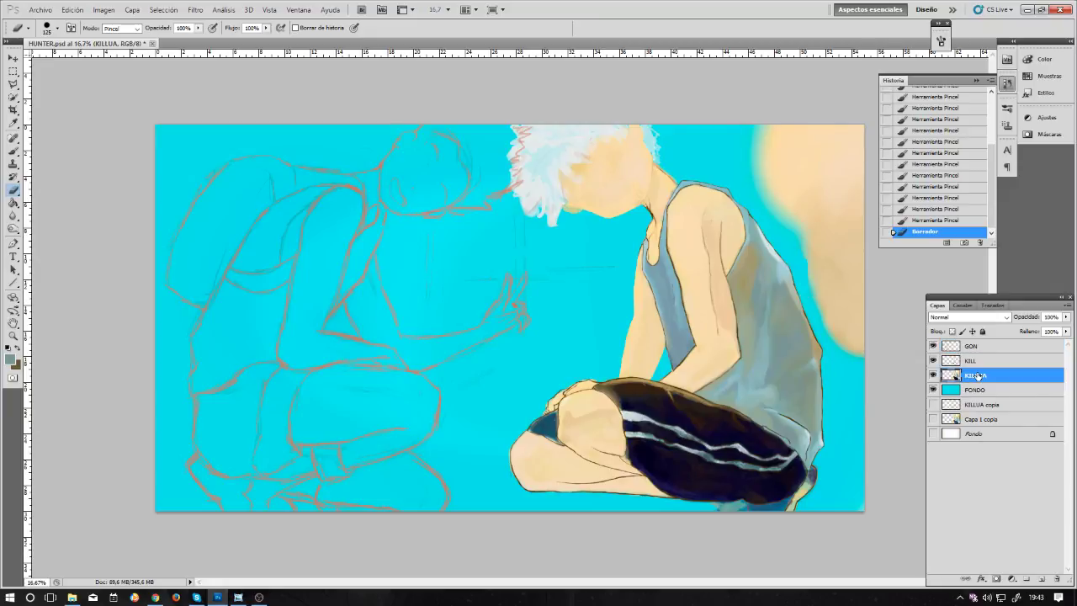
{"action": "left_click", "coordinate": [982, 348]}
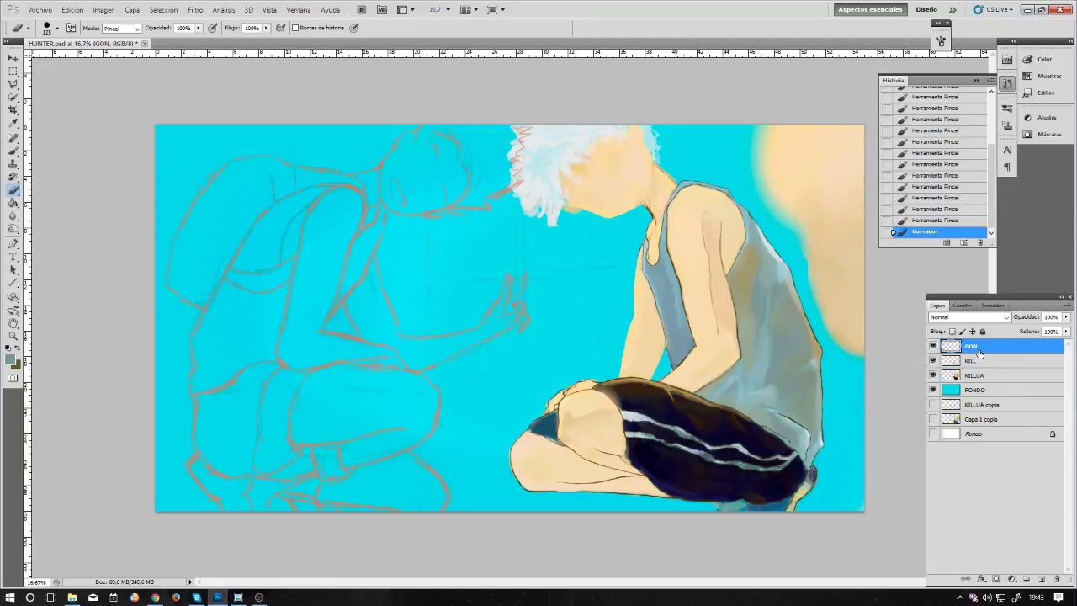
{"action": "left_click", "coordinate": [12, 83]}
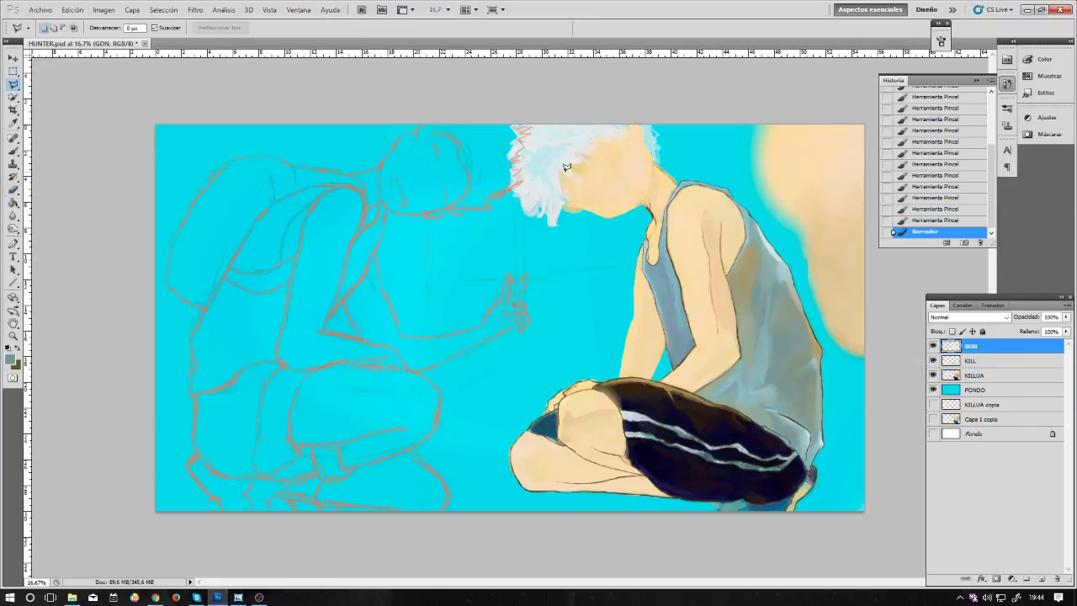
{"action": "left_click", "coordinate": [501, 132]}
{"action": "left_click", "coordinate": [510, 251]}
{"action": "left_click", "coordinate": [589, 382]}
{"action": "left_click", "coordinate": [792, 418]}
{"action": "left_click", "coordinate": [820, 195]}
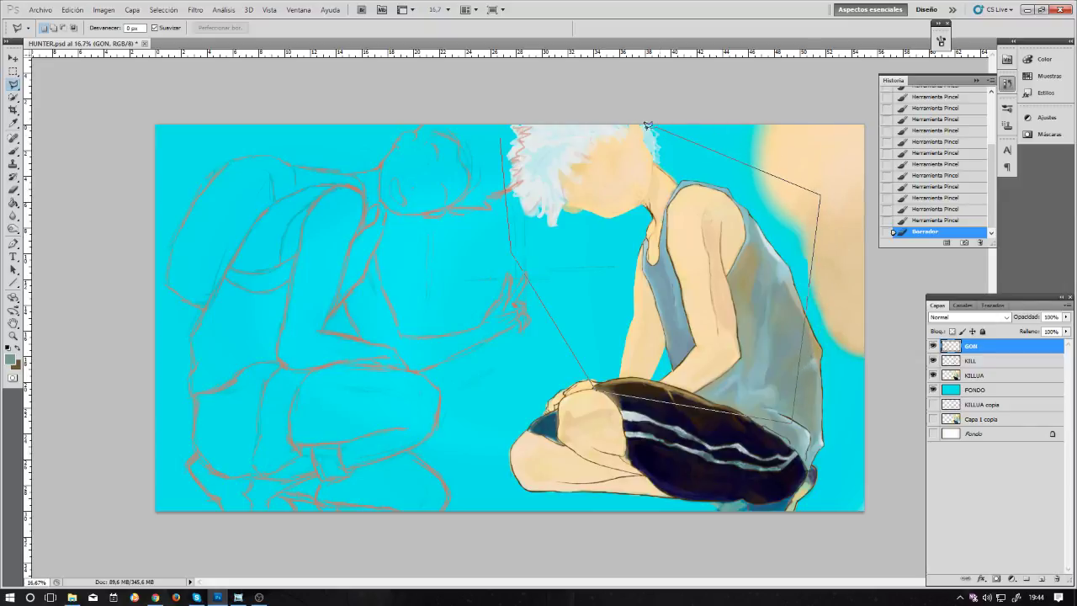
{"action": "left_click", "coordinate": [654, 127]}
{"action": "left_click", "coordinate": [504, 131]}
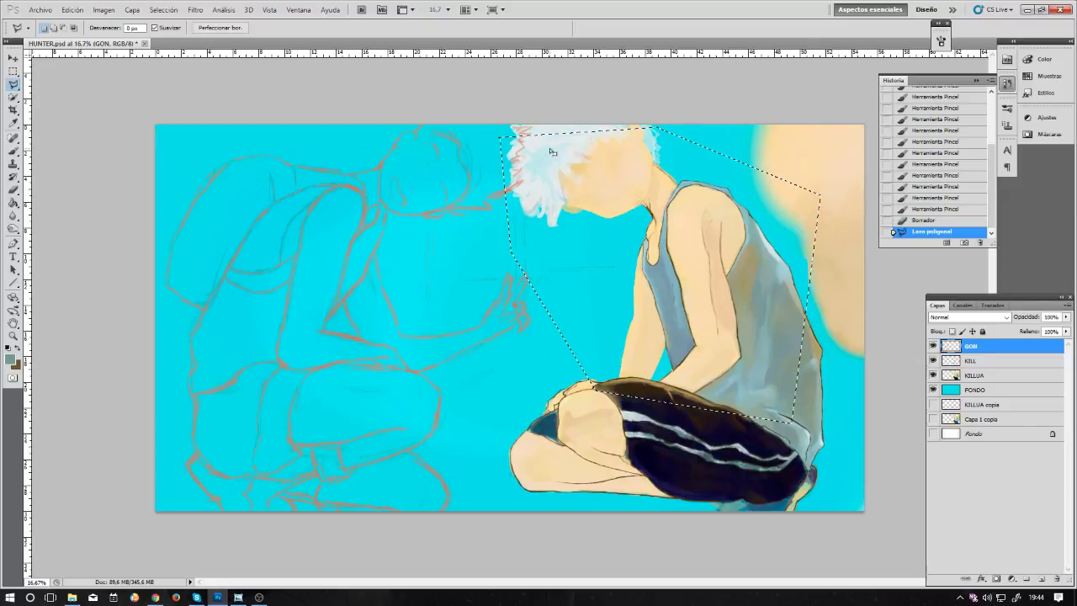
{"action": "right_click", "coordinate": [643, 244]}
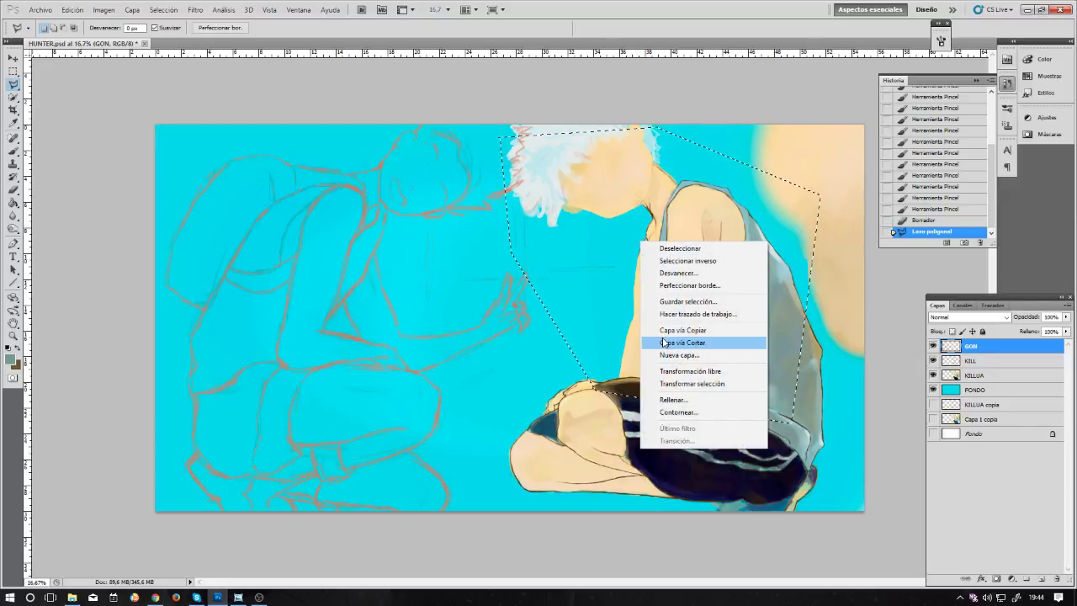
{"action": "left_click", "coordinate": [663, 338]}
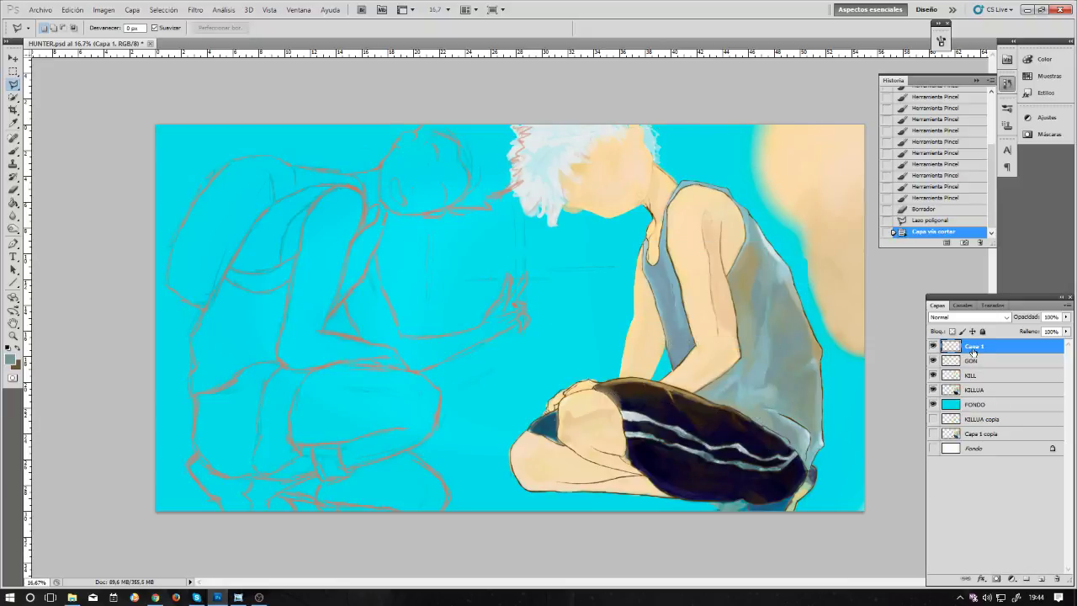
Step: Move the cut layer directly above KILLUA, merge it down into KILLUA, and check what remains on the GON layer
{"action": "left_click_drag", "start_coordinate": [972, 353], "coordinate": [977, 379]}
{"action": "right_click", "coordinate": [976, 379]}
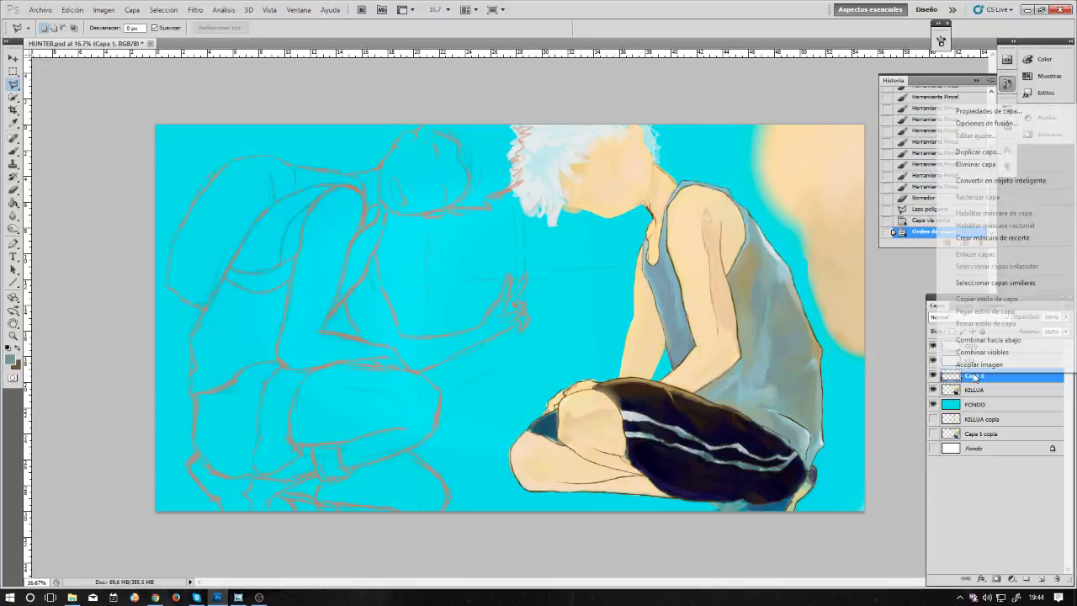
{"action": "left_click", "coordinate": [992, 340]}
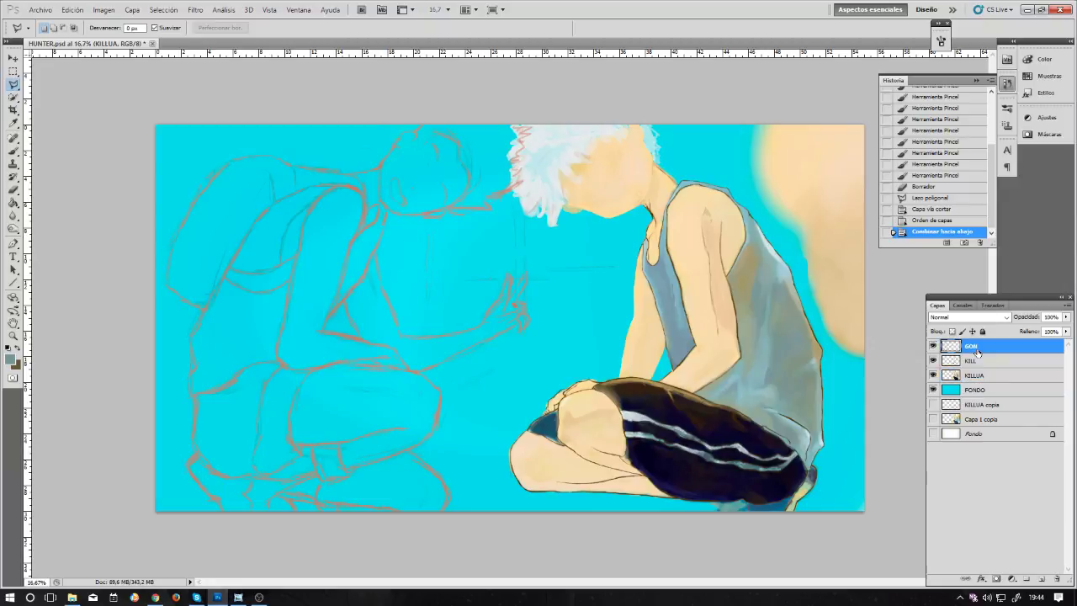
{"action": "left_click", "coordinate": [932, 346]}
{"action": "left_click", "coordinate": [932, 346]}
{"action": "left_click", "coordinate": [932, 347]}
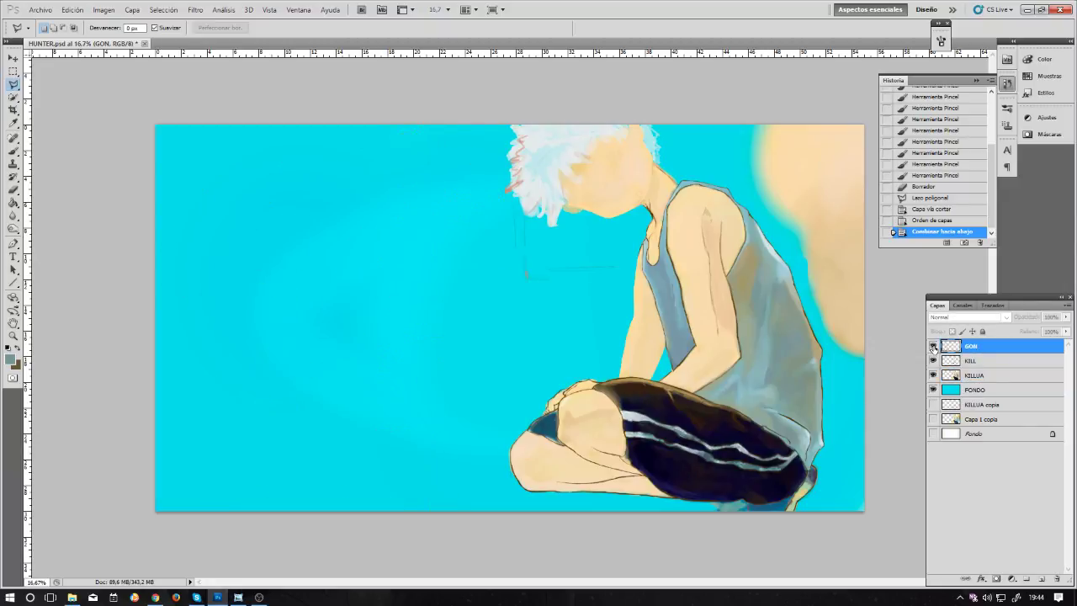
{"action": "left_click", "coordinate": [933, 347]}
{"action": "left_click", "coordinate": [933, 346]}
{"action": "left_click", "coordinate": [932, 346]}
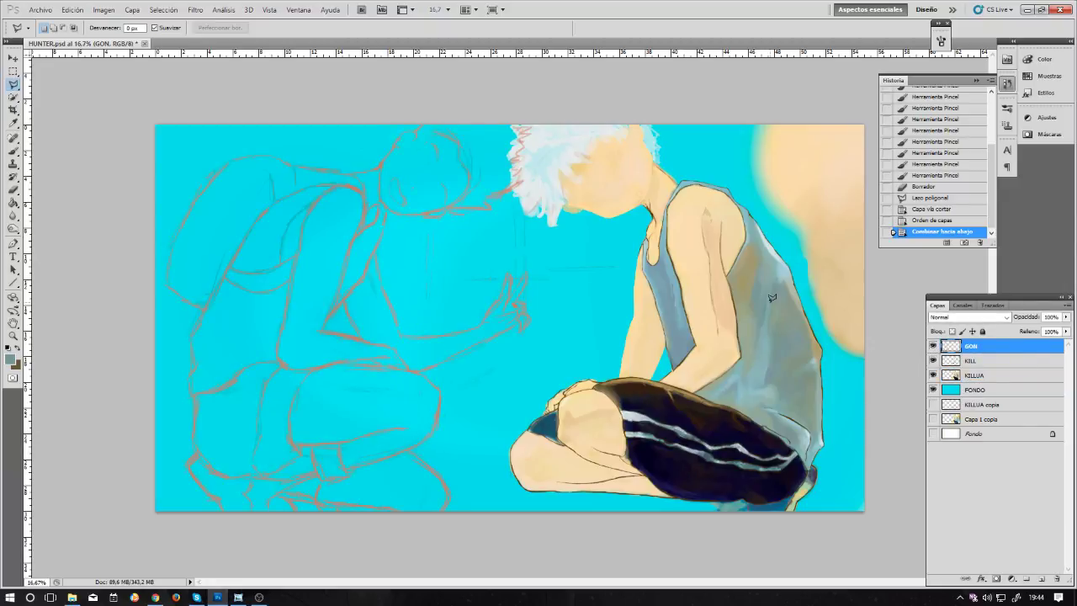
Step: Outline the whole seated character with the Polygonal Lasso on the GON layer and cut that area to a new layer
{"action": "left_click", "coordinate": [488, 148]}
{"action": "left_click", "coordinate": [461, 380]}
{"action": "left_click", "coordinate": [511, 500]}
{"action": "left_click", "coordinate": [790, 503]}
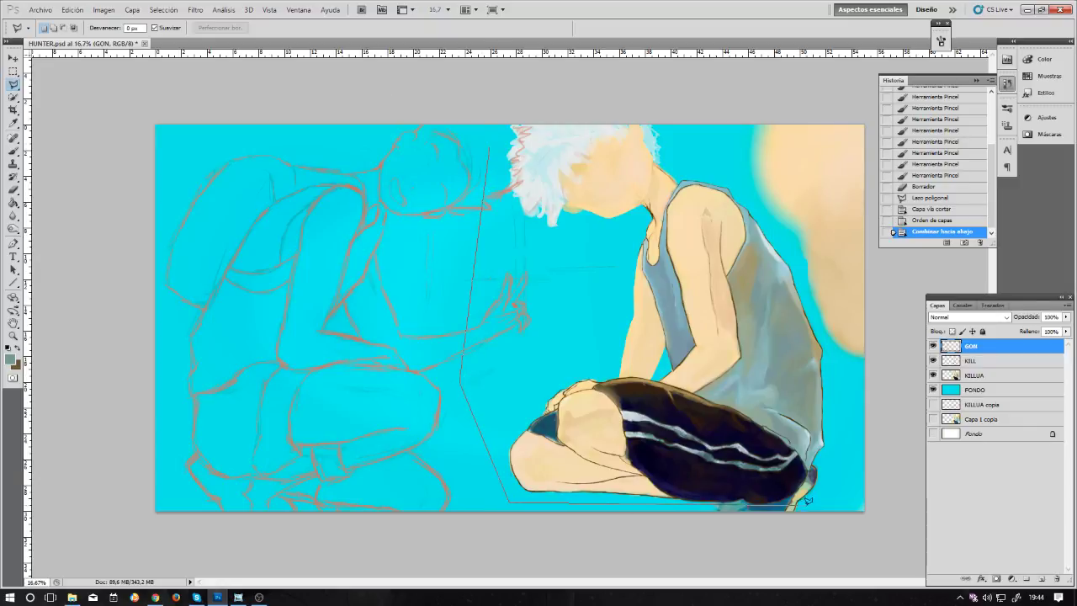
{"action": "left_click", "coordinate": [857, 373]}
{"action": "left_click", "coordinate": [740, 145]}
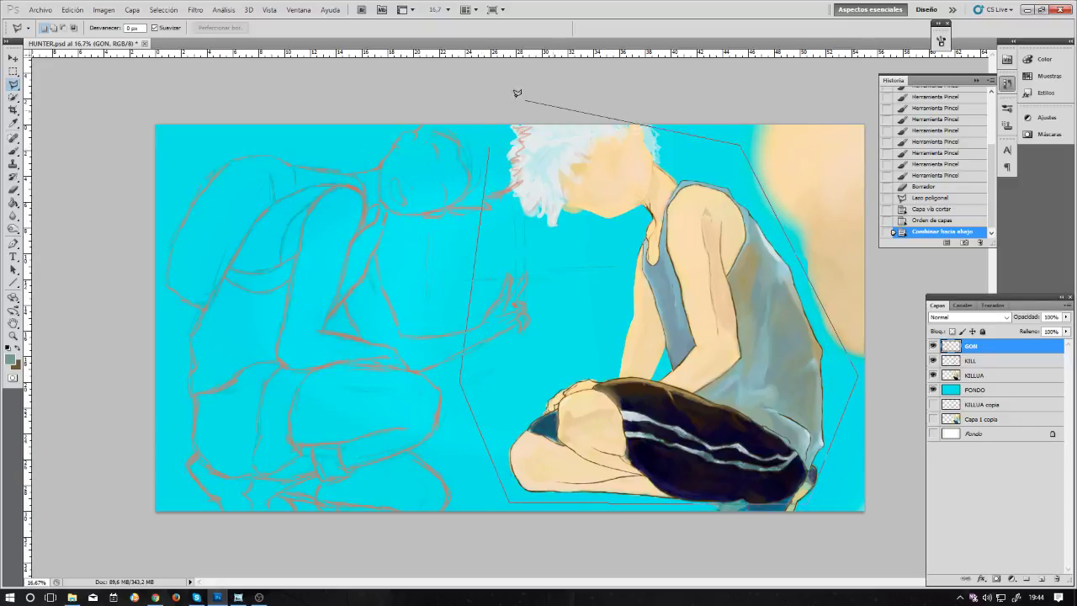
{"action": "left_click", "coordinate": [491, 142]}
{"action": "right_click", "coordinate": [552, 218]}
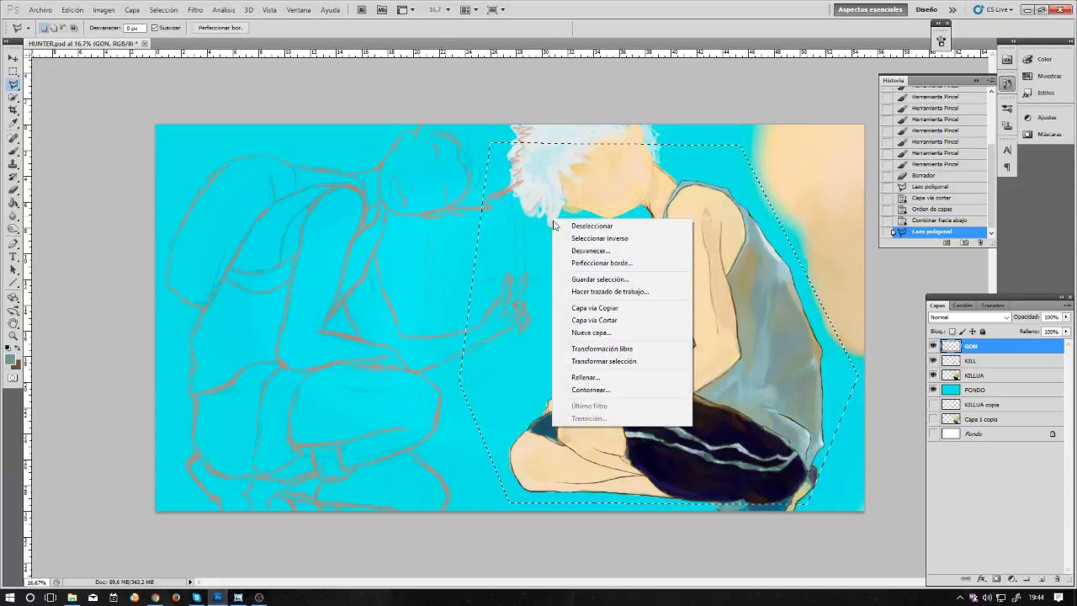
{"action": "left_click", "coordinate": [594, 319]}
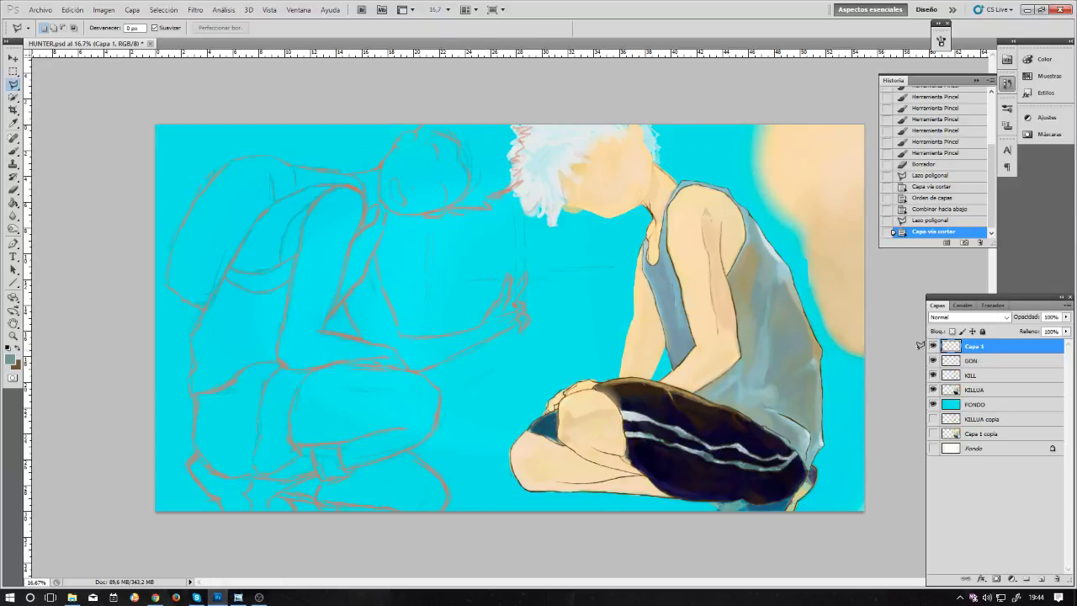
Step: Move the newly cut layer directly above KILLUA and merge it down into KILLUA
{"action": "left_click_drag", "start_coordinate": [963, 352], "coordinate": [976, 380]}
{"action": "right_click", "coordinate": [977, 380]}
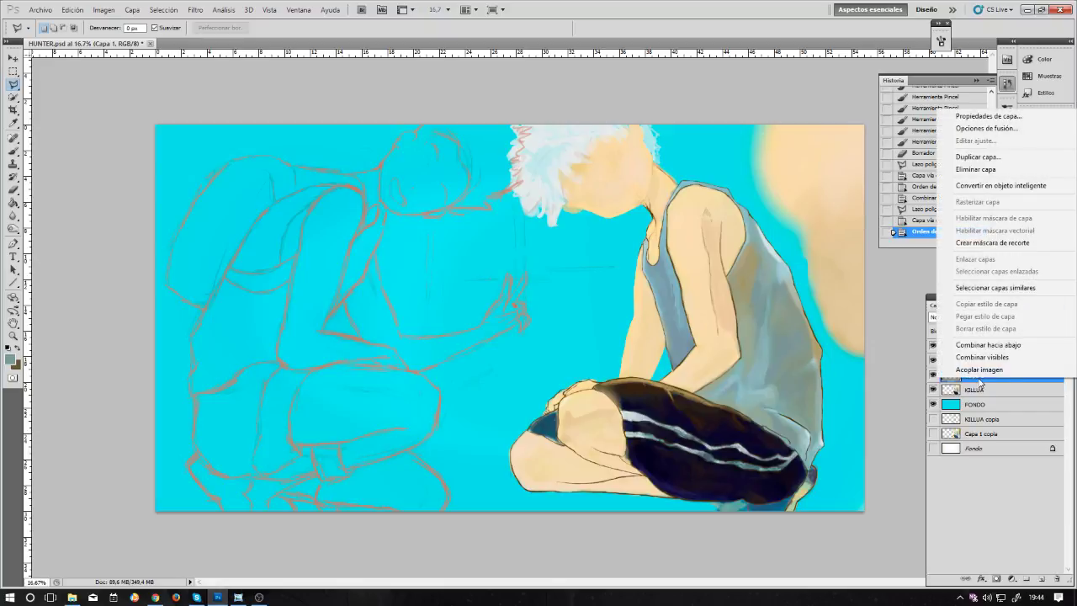
{"action": "left_click", "coordinate": [990, 344]}
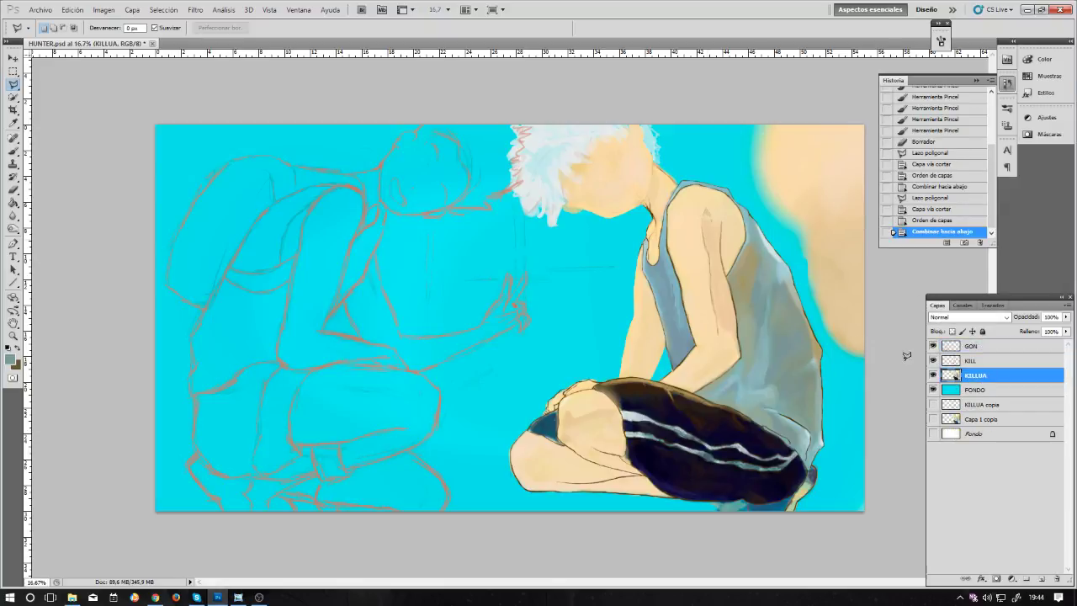
Step: Toggle the KILLUA layer's visibility repeatedly to check which painted parts it holds compared with the line art
{"action": "left_click", "coordinate": [931, 375]}
{"action": "left_click", "coordinate": [932, 375]}
{"action": "left_click", "coordinate": [932, 376]}
{"action": "left_click", "coordinate": [932, 375]}
{"action": "left_click", "coordinate": [932, 375]}
{"action": "left_click", "coordinate": [932, 375]}
{"action": "left_click", "coordinate": [932, 375]}
{"action": "left_click", "coordinate": [932, 375]}
{"action": "left_click", "coordinate": [932, 375]}
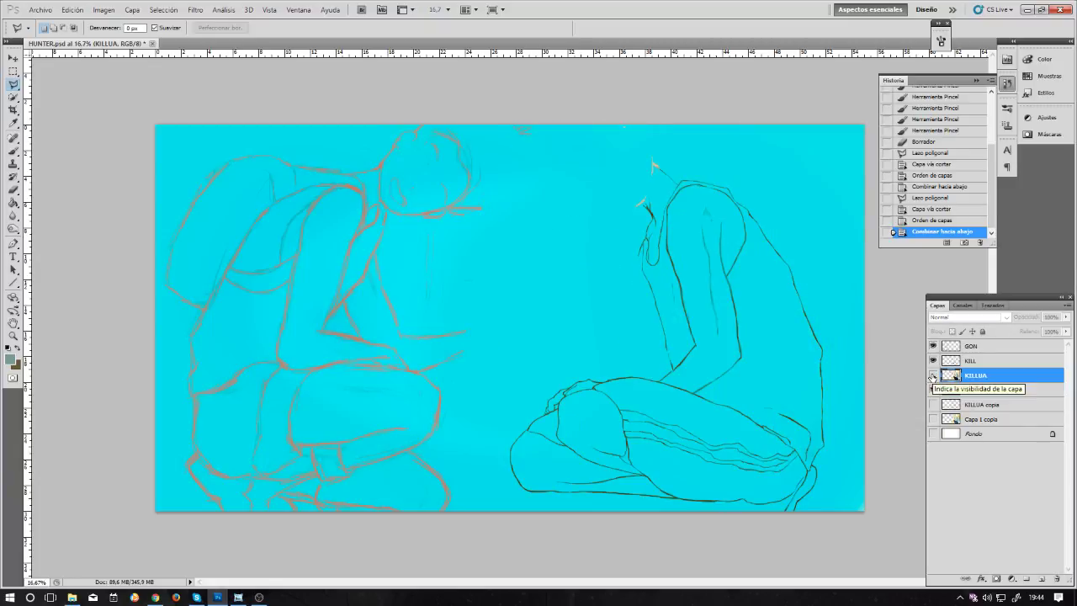
{"action": "left_click", "coordinate": [932, 376]}
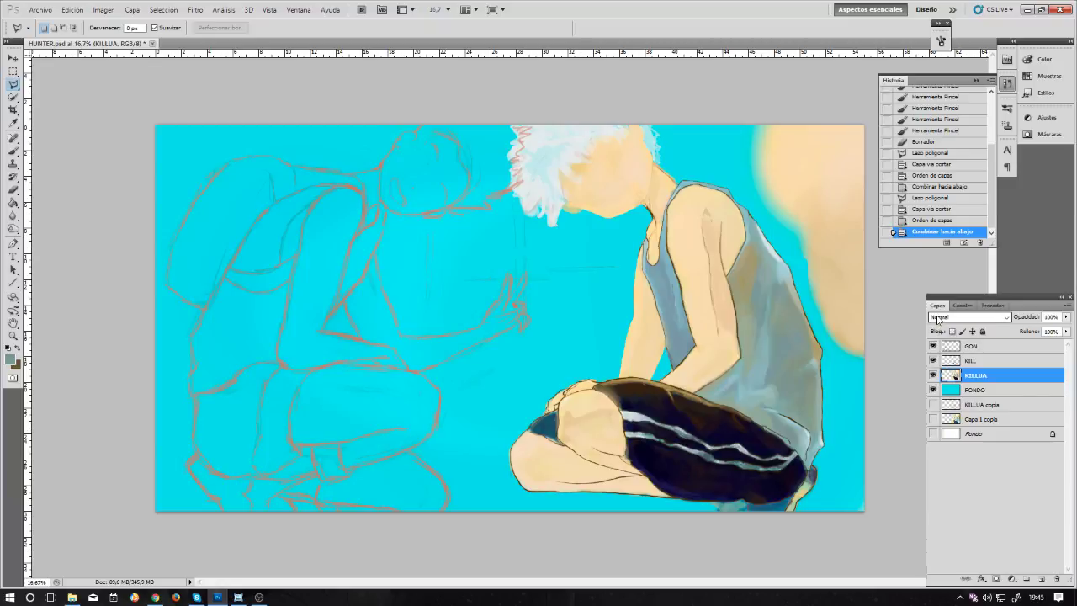
Step: Sample tones from the tank top's back panel and touch up the strap beside the neck on the KILLUA layer with a smaller brush
{"action": "key", "text": "ctrl+plus"}
{"action": "key", "text": "ctrl+plus"}
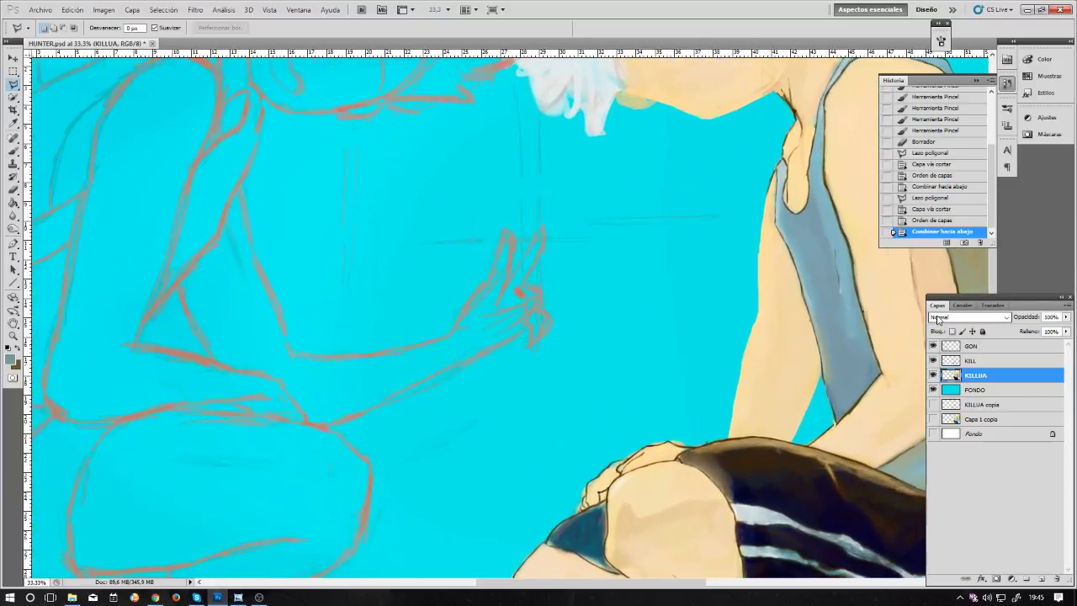
{"action": "left_click_drag", "start_coordinate": [866, 145], "coordinate": [599, 236]}
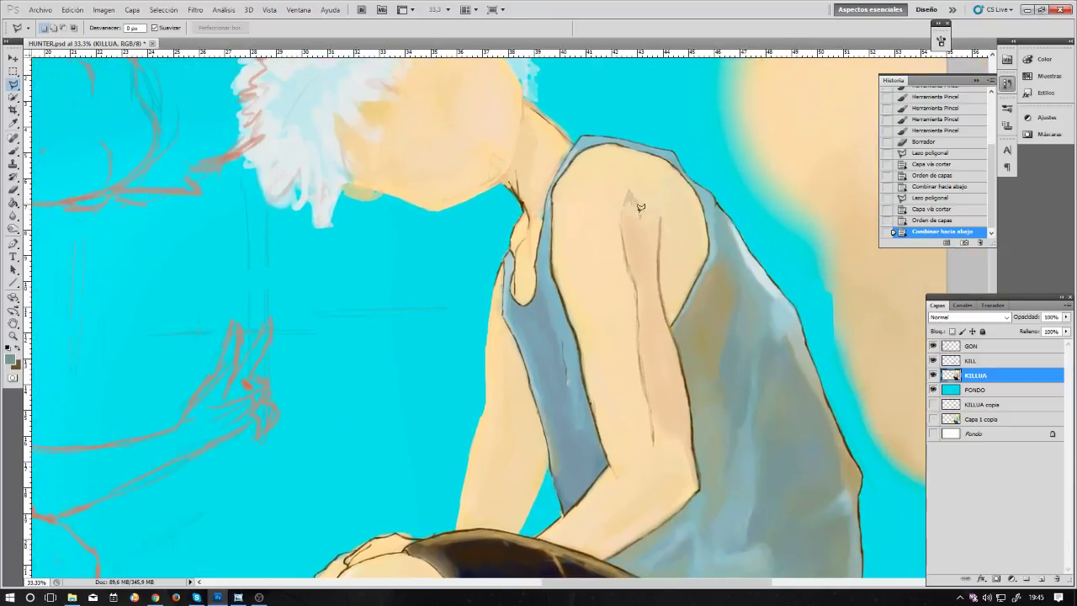
{"action": "key", "text": "b"}
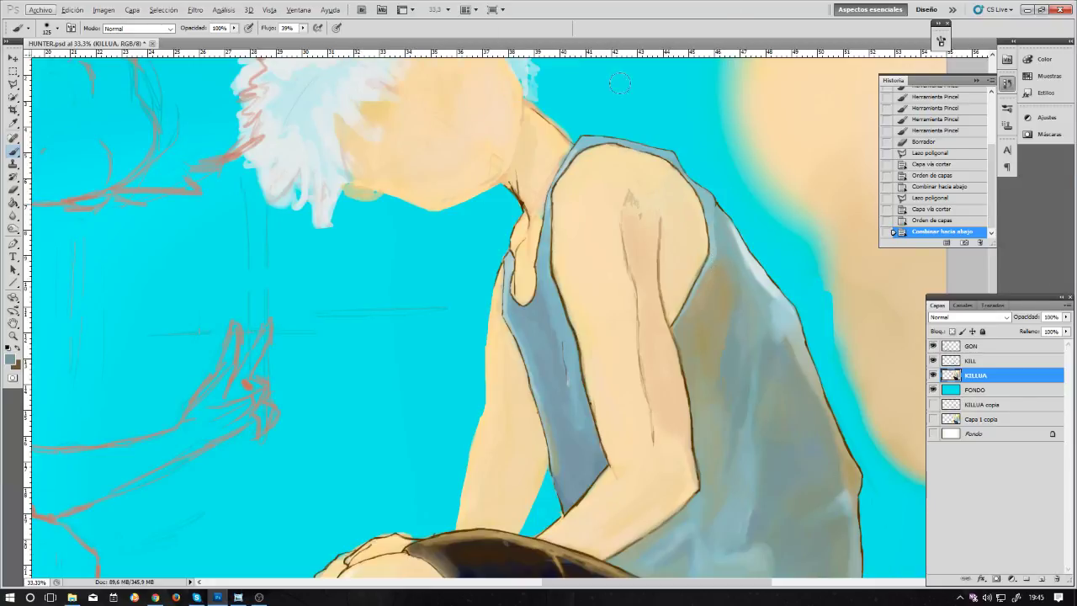
{"action": "left_click_drag", "start_coordinate": [627, 141], "coordinate": [644, 144]}
{"action": "key", "text": "l"}
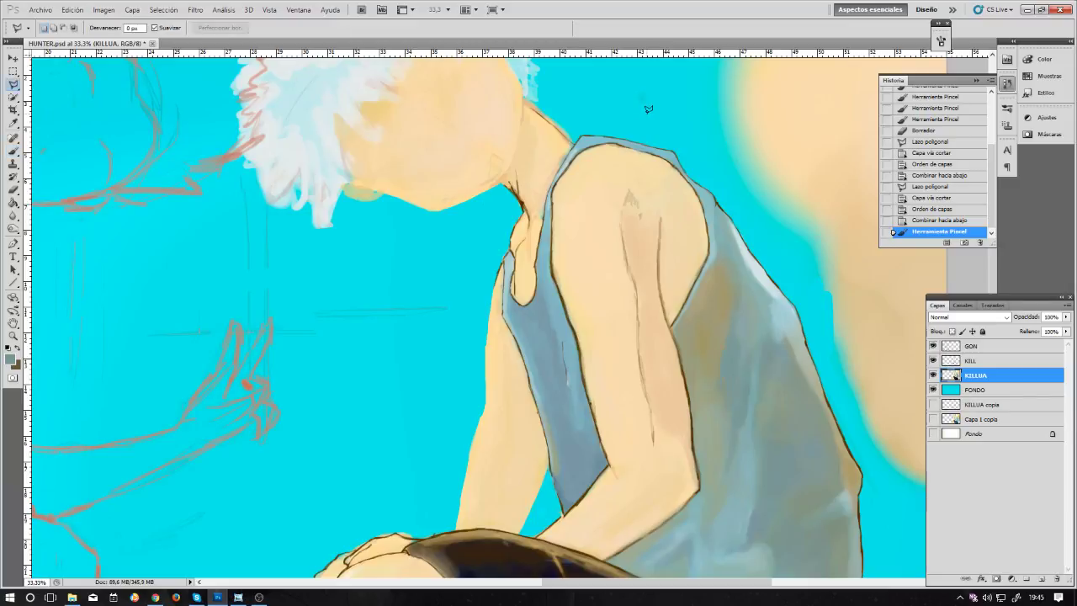
{"action": "key", "text": "b"}
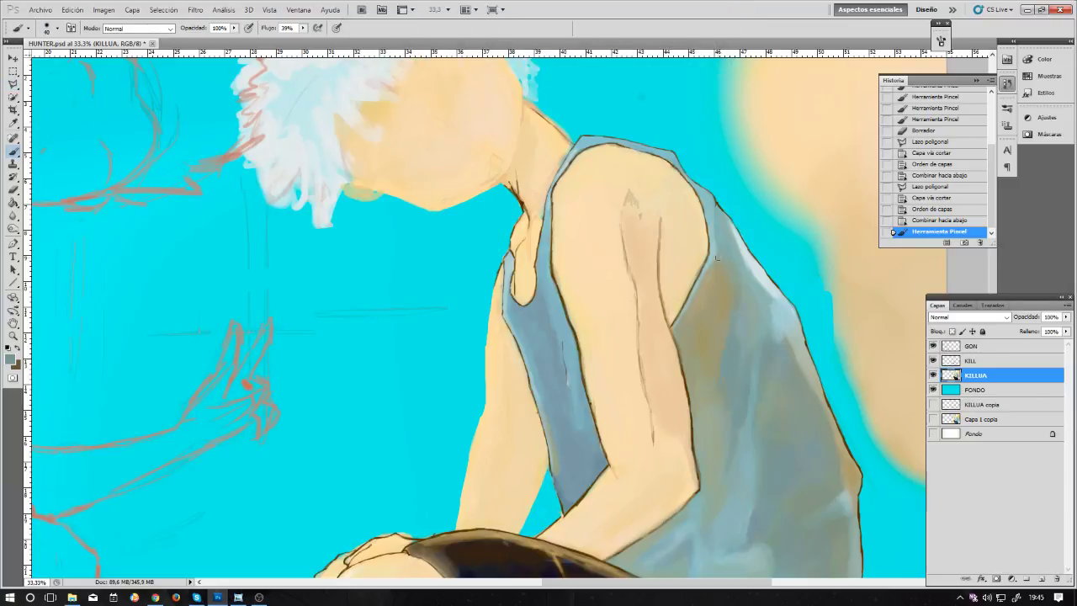
{"action": "left_click", "coordinate": [715, 251], "text": "alt"}
{"action": "left_click", "coordinate": [750, 270], "text": "alt"}
{"action": "key", "text": "bracketleft"}
{"action": "left_click_drag", "start_coordinate": [548, 211], "coordinate": [546, 198]}
{"action": "left_click", "coordinate": [761, 267], "text": "alt"}
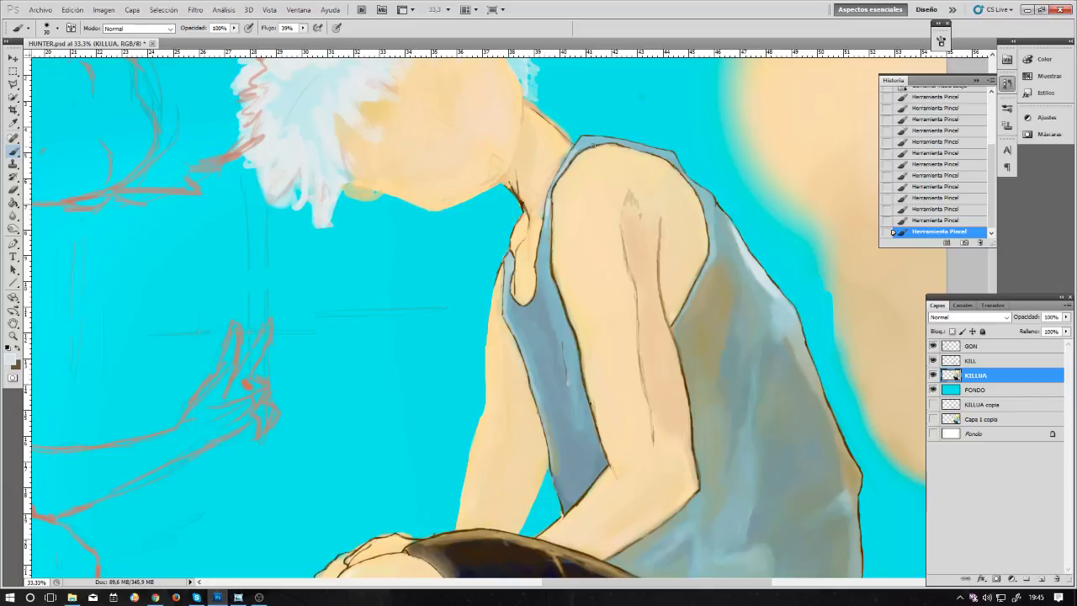
Step: Select the KILL layer and prepare the inking brush with dark brown 2f2717 as the foreground colour and 75% flow
{"action": "key", "text": "ctrl+plus"}
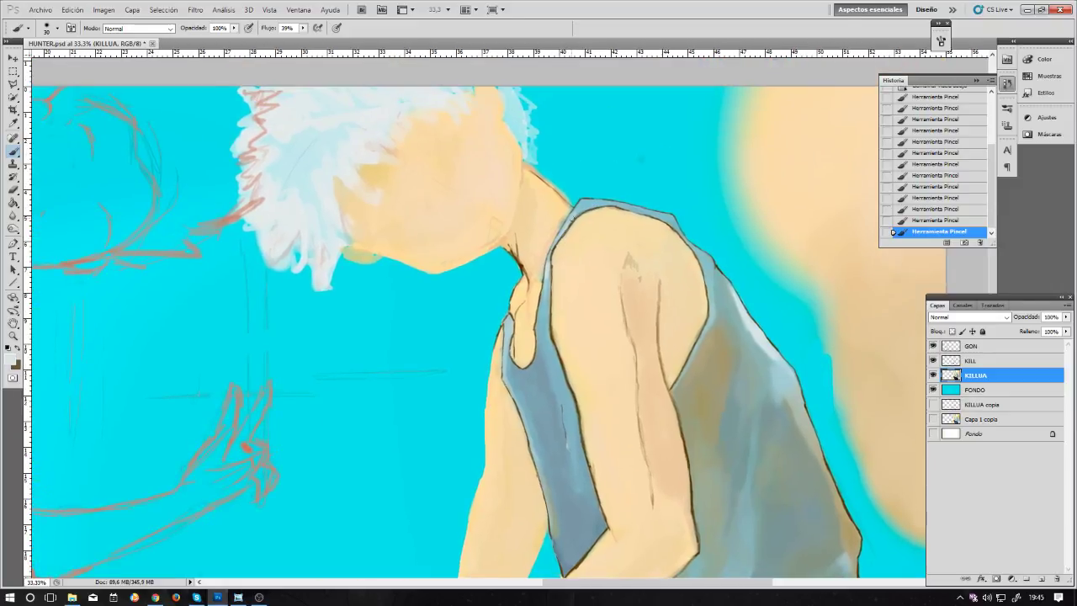
{"action": "key", "text": "ctrl+plus"}
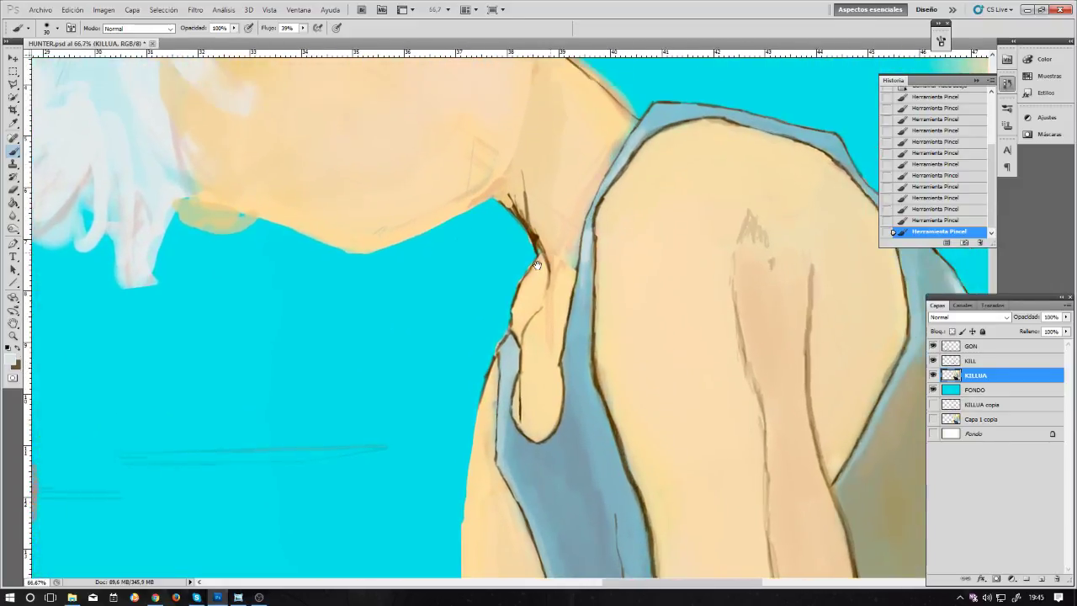
{"action": "left_click", "coordinate": [993, 361]}
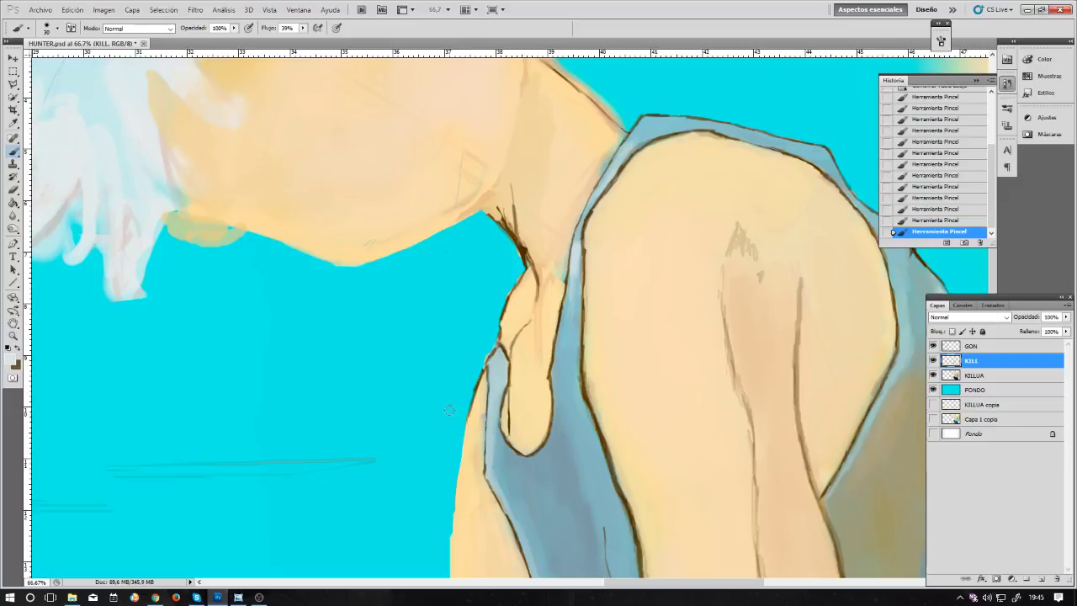
{"action": "left_click", "coordinate": [13, 361]}
{"action": "left_click_drag", "start_coordinate": [233, 221], "coordinate": [238, 225]}
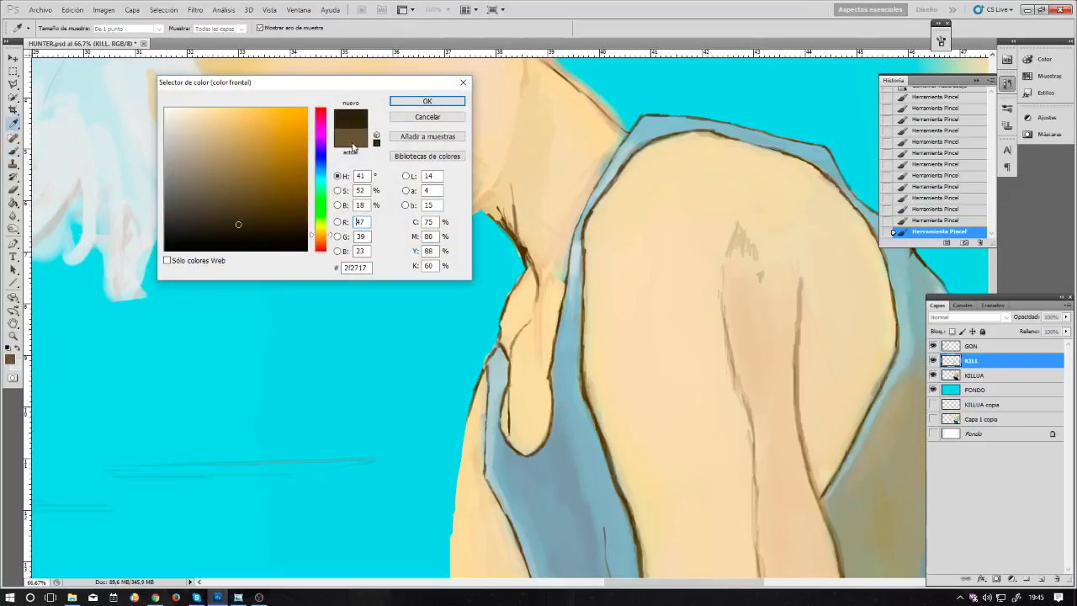
{"action": "left_click", "coordinate": [404, 101]}
{"action": "left_click", "coordinate": [303, 28]}
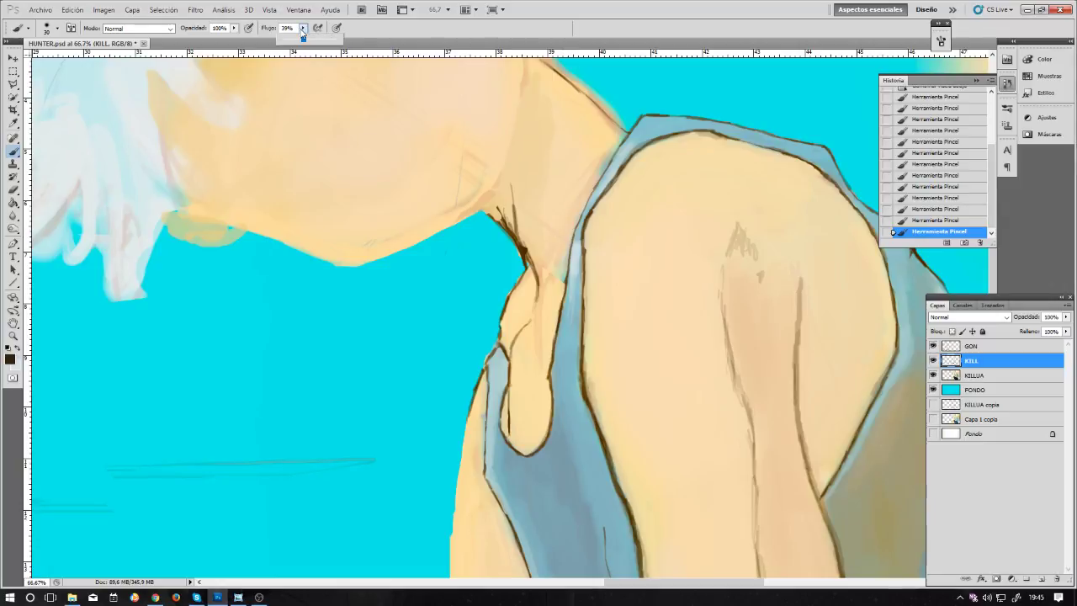
{"action": "left_click_drag", "start_coordinate": [304, 39], "coordinate": [323, 37]}
{"action": "left_click", "coordinate": [448, 33]}
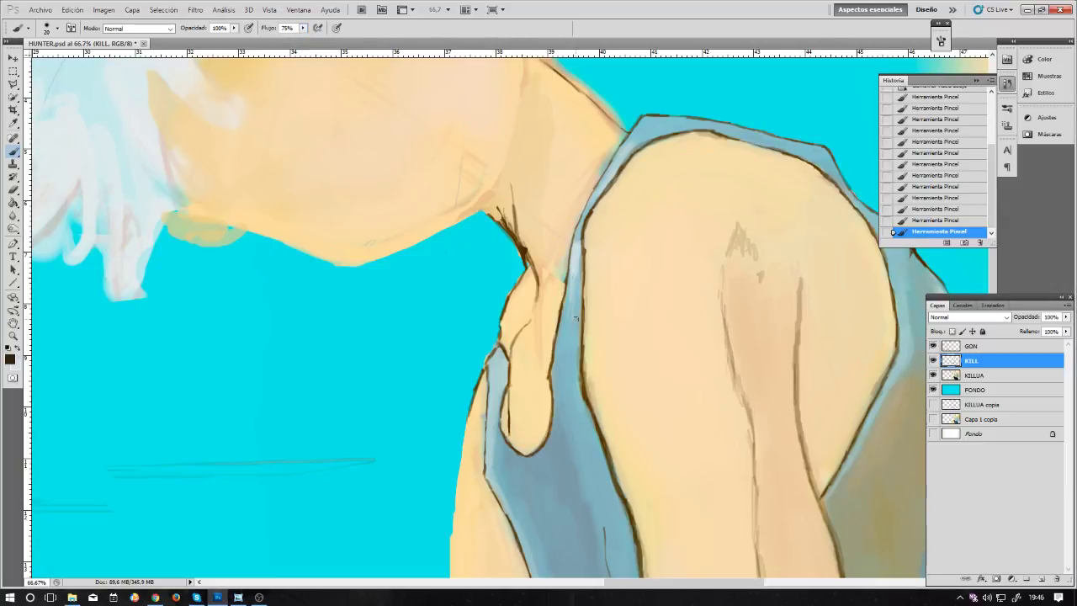
Step: Ink the strap edge beside the neck and the side of the neckline opening in dark brown on the KILL layer
{"action": "left_click_drag", "start_coordinate": [566, 280], "coordinate": [563, 296]}
{"action": "left_click_drag", "start_coordinate": [564, 332], "coordinate": [562, 314]}
{"action": "left_click_drag", "start_coordinate": [563, 280], "coordinate": [567, 262]}
{"action": "left_click_drag", "start_coordinate": [551, 382], "coordinate": [550, 365]}
{"action": "left_click_drag", "start_coordinate": [548, 378], "coordinate": [551, 402]}
Step: Erase excess ink around the neckline and armhole lines, and redraw the armhole's front edge with a 10 px brush
{"action": "key", "text": "e"}
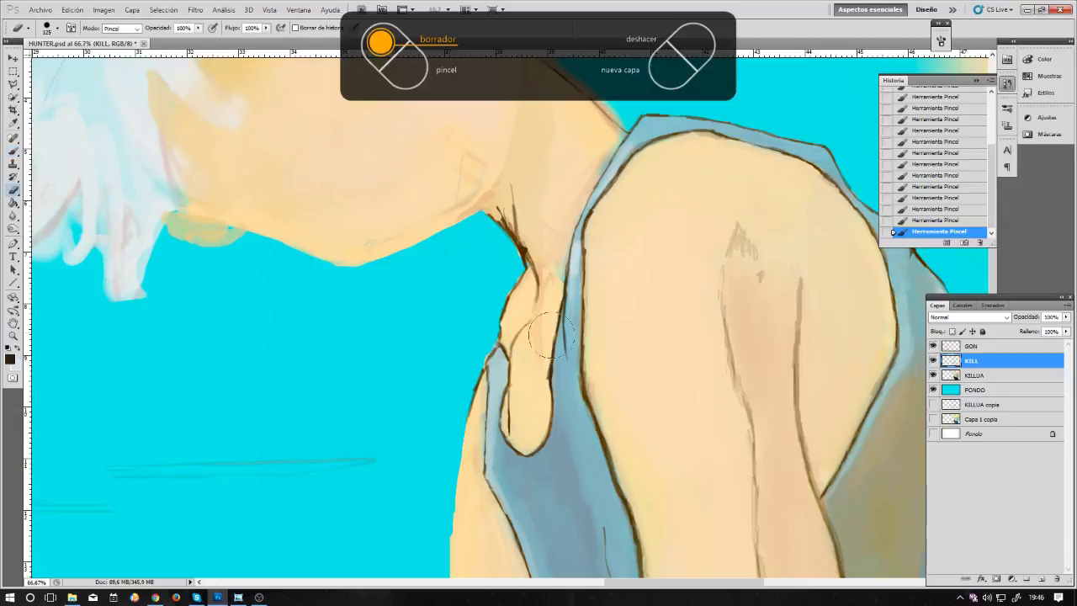
{"action": "mouse_move", "coordinate": [545, 318]}
{"action": "left_mouse_down"}
{"action": "mouse_move", "coordinate": [535, 352]}
{"action": "mouse_move", "coordinate": [539, 385]}
{"action": "mouse_move", "coordinate": [543, 314]}
{"action": "mouse_move", "coordinate": [543, 349]}
{"action": "mouse_move", "coordinate": [551, 314]}
{"action": "left_mouse_up"}
{"action": "mouse_move", "coordinate": [594, 390]}
{"action": "left_mouse_down"}
{"action": "mouse_move", "coordinate": [593, 350]}
{"action": "mouse_move", "coordinate": [594, 437]}
{"action": "left_mouse_up"}
{"action": "key", "text": "b"}
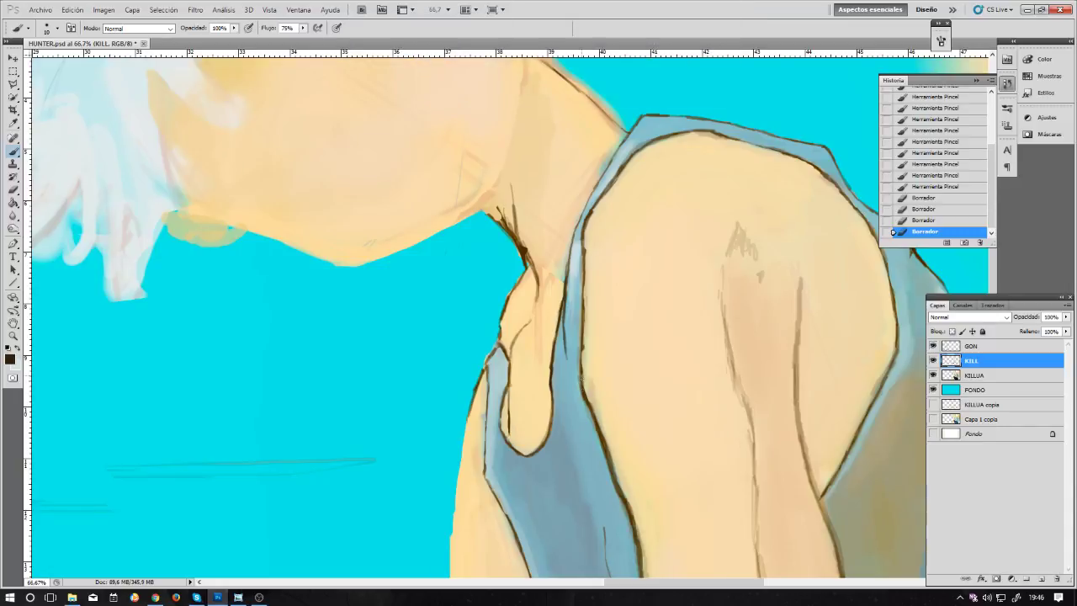
{"action": "left_click_drag", "start_coordinate": [580, 387], "coordinate": [581, 349]}
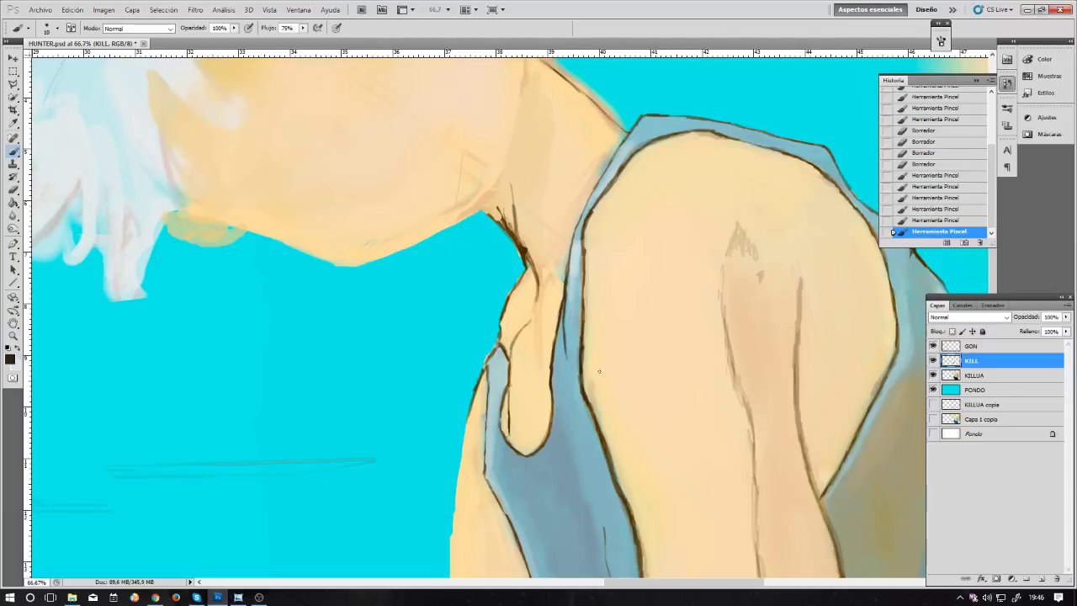
Step: Thin the outline along the armhole's front edge with a 30 px eraser and undo the last eraser stroke
{"action": "key", "text": "e"}
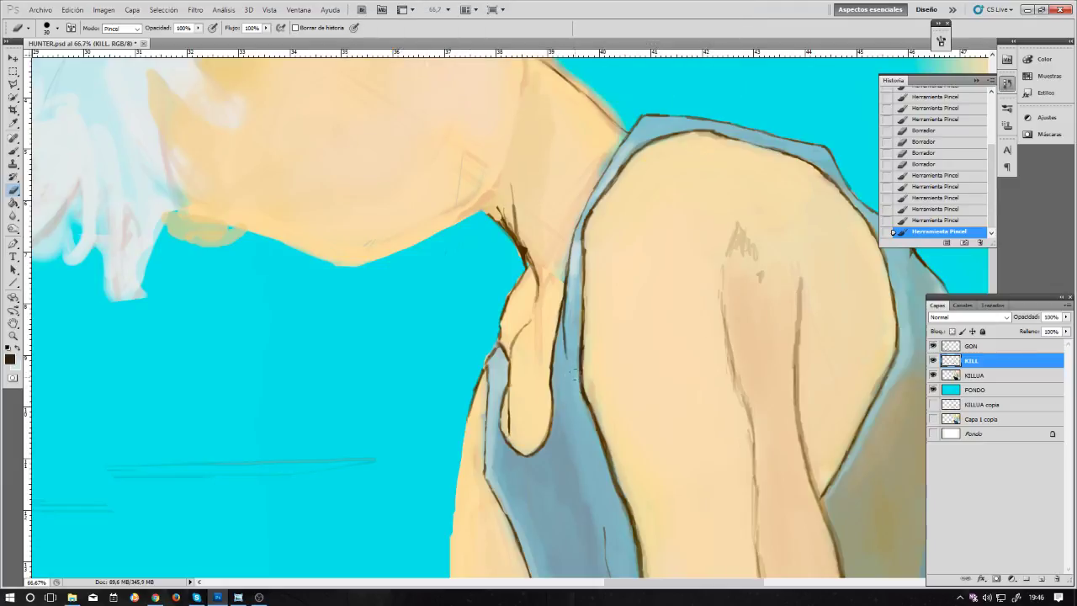
{"action": "mouse_move", "coordinate": [575, 345]}
{"action": "left_mouse_down"}
{"action": "mouse_move", "coordinate": [573, 332]}
{"action": "mouse_move", "coordinate": [589, 341]}
{"action": "left_mouse_up"}
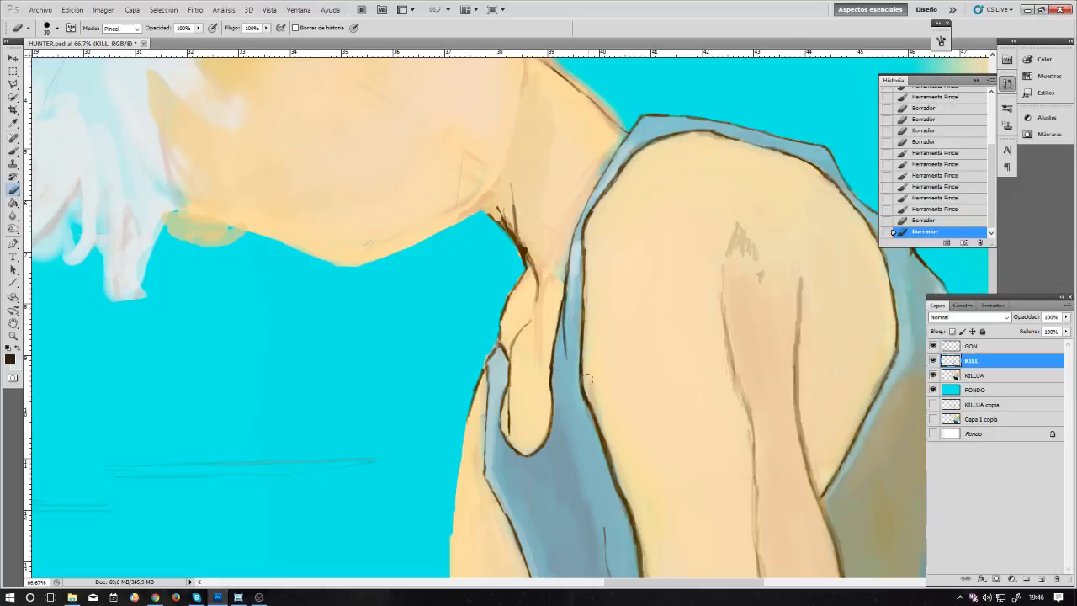
{"action": "left_click_drag", "start_coordinate": [586, 358], "coordinate": [591, 363]}
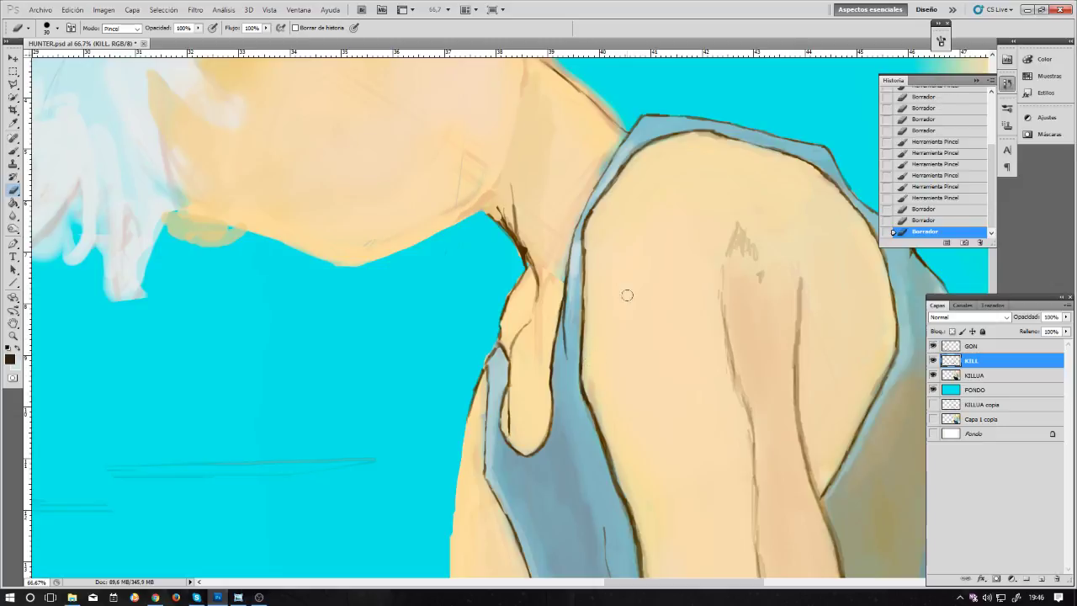
{"action": "mouse_move", "coordinate": [589, 249]}
{"action": "left_mouse_down"}
{"action": "mouse_move", "coordinate": [589, 269]}
{"action": "mouse_move", "coordinate": [595, 217]}
{"action": "mouse_move", "coordinate": [592, 232]}
{"action": "left_mouse_up"}
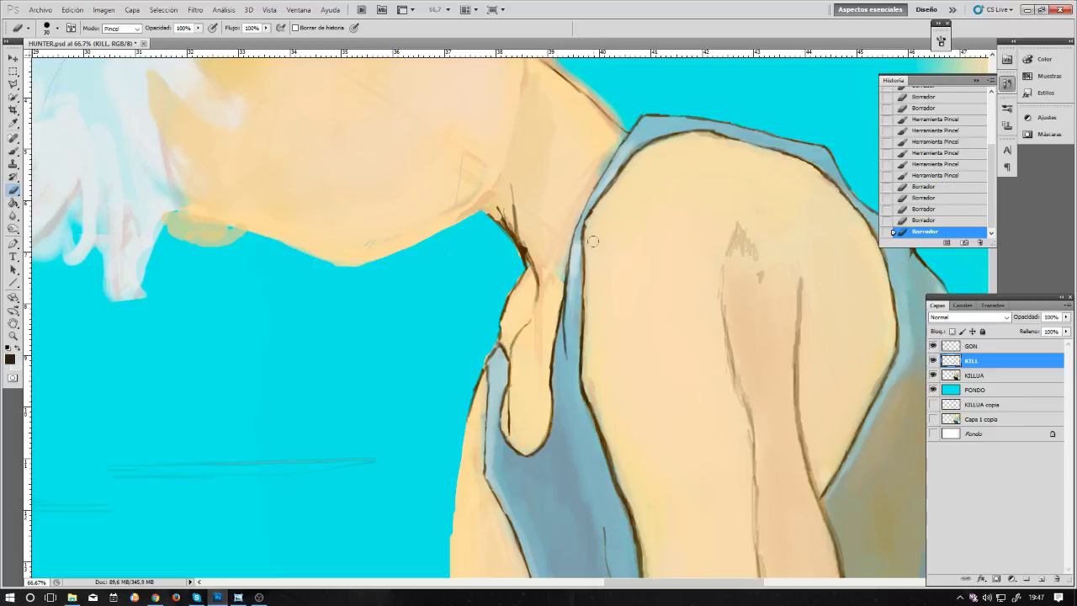
{"action": "key", "text": "ctrl+z"}
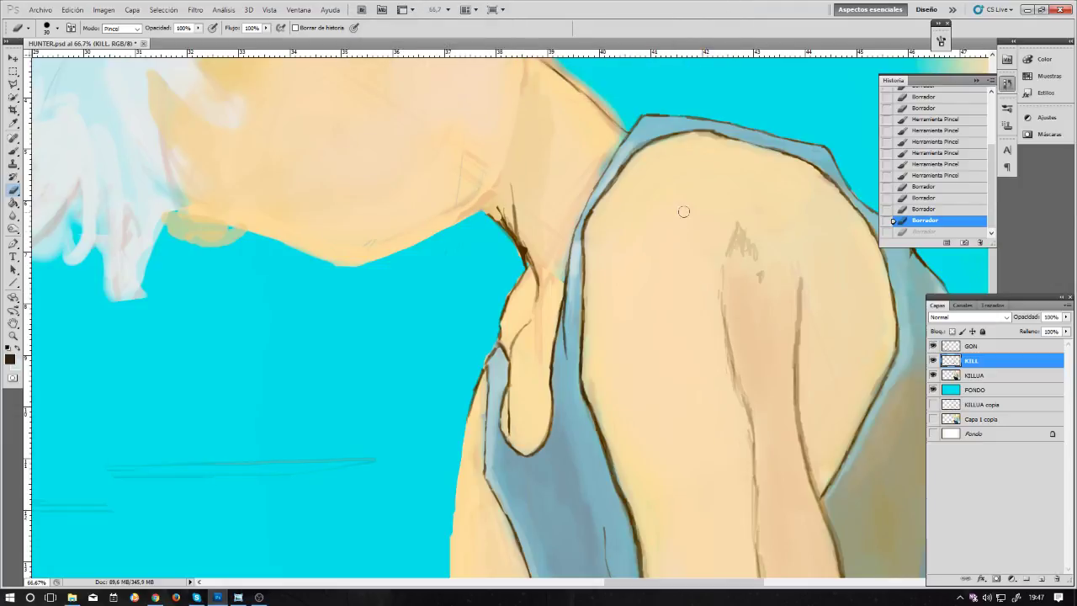
Step: Sample the tank top's blue, shift it to a more saturated blue, and shade the band over the shoulder with a 25 px brush
{"action": "left_click_drag", "start_coordinate": [739, 216], "coordinate": [670, 246]}
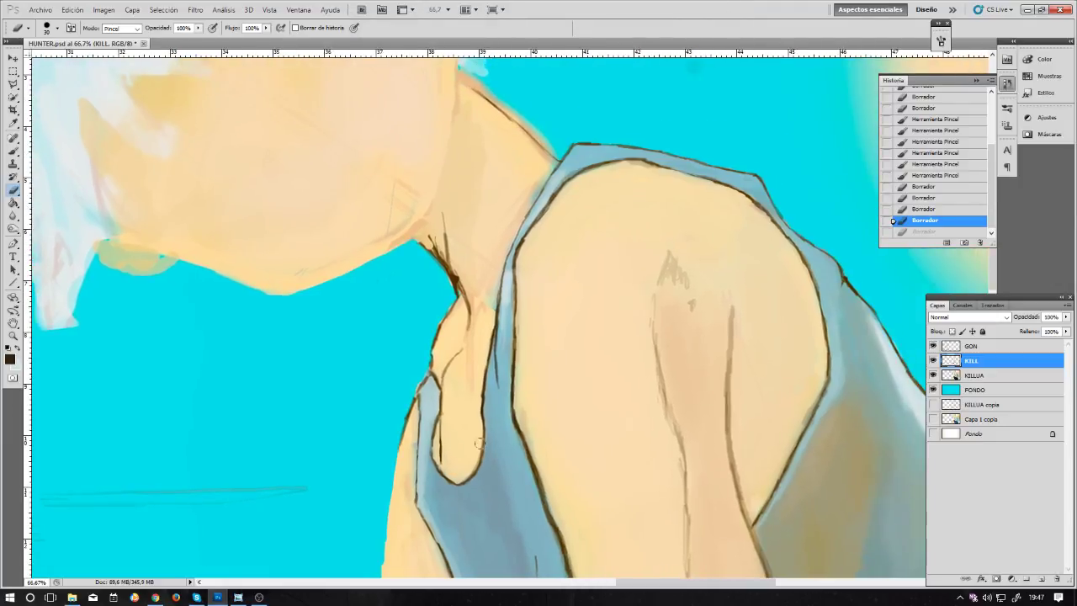
{"action": "key", "text": "b"}
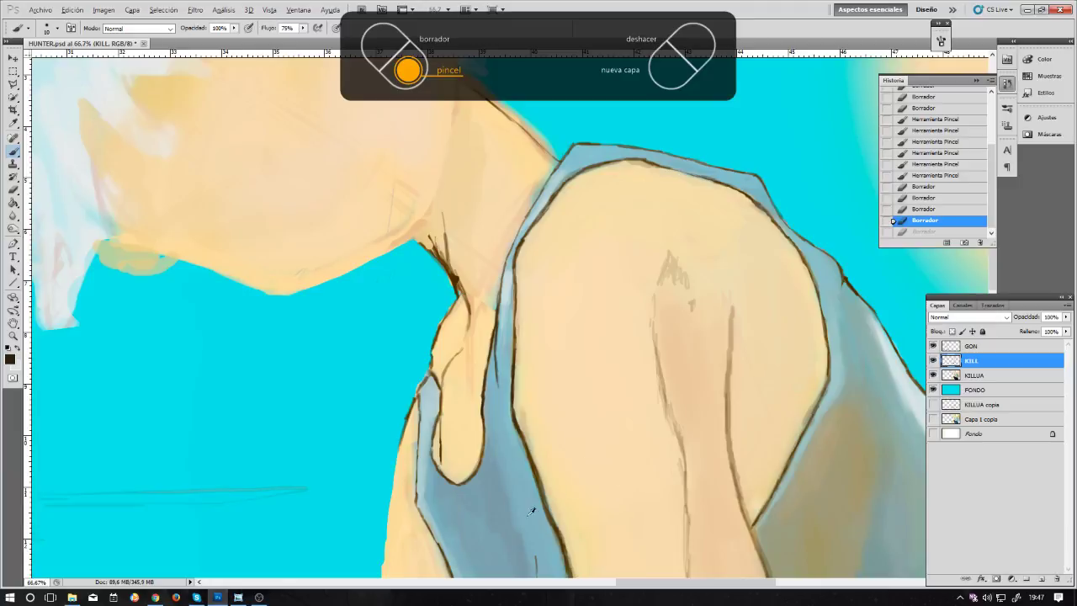
{"action": "key", "text": "i"}
{"action": "left_click", "coordinate": [497, 492]}
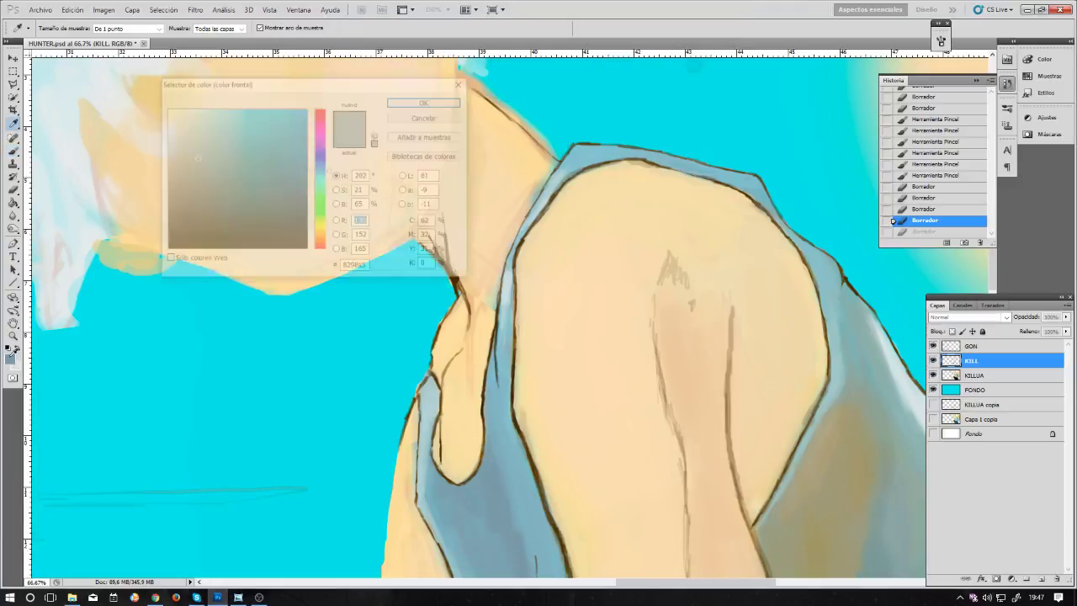
{"action": "left_click", "coordinate": [10, 359]}
{"action": "left_click_drag", "start_coordinate": [212, 156], "coordinate": [217, 156]}
{"action": "left_click", "coordinate": [427, 101]}
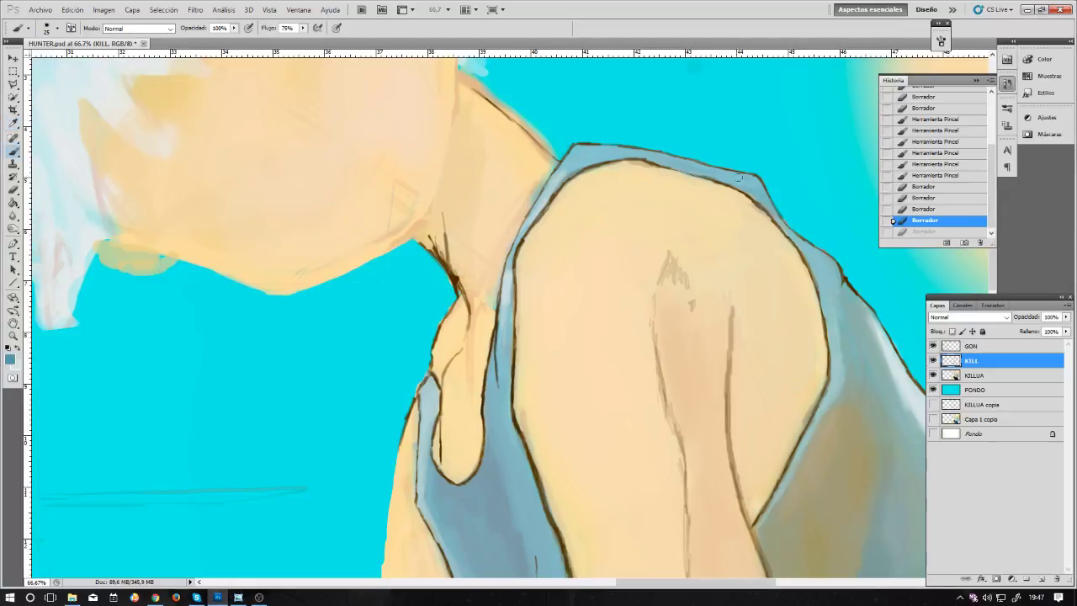
{"action": "mouse_move", "coordinate": [737, 177]}
{"action": "left_mouse_down"}
{"action": "mouse_move", "coordinate": [747, 176]}
{"action": "mouse_move", "coordinate": [681, 157]}
{"action": "left_mouse_up"}
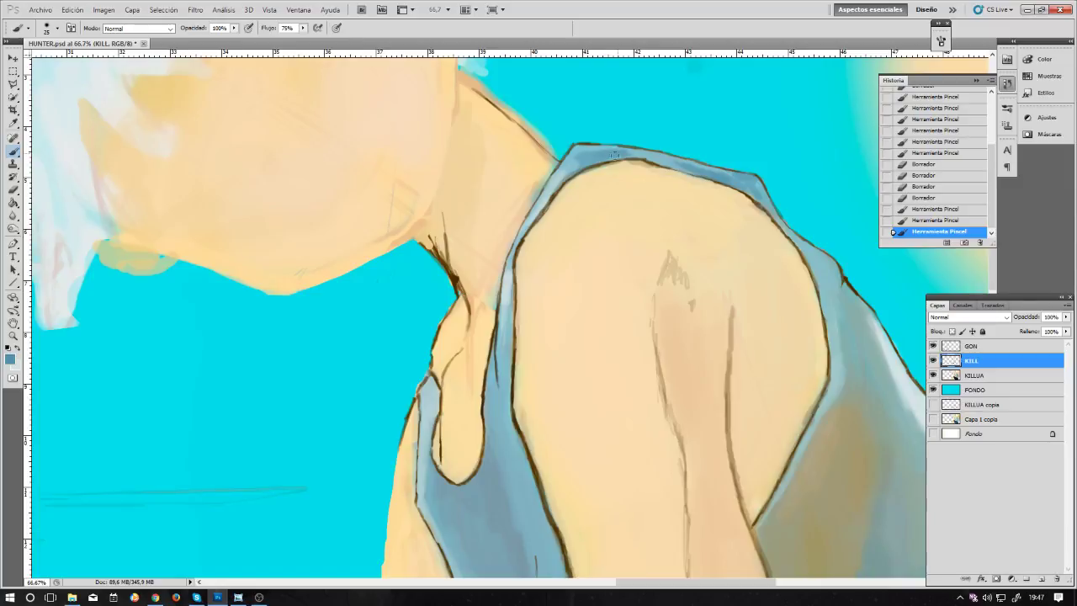
{"action": "left_click_drag", "start_coordinate": [628, 154], "coordinate": [680, 163]}
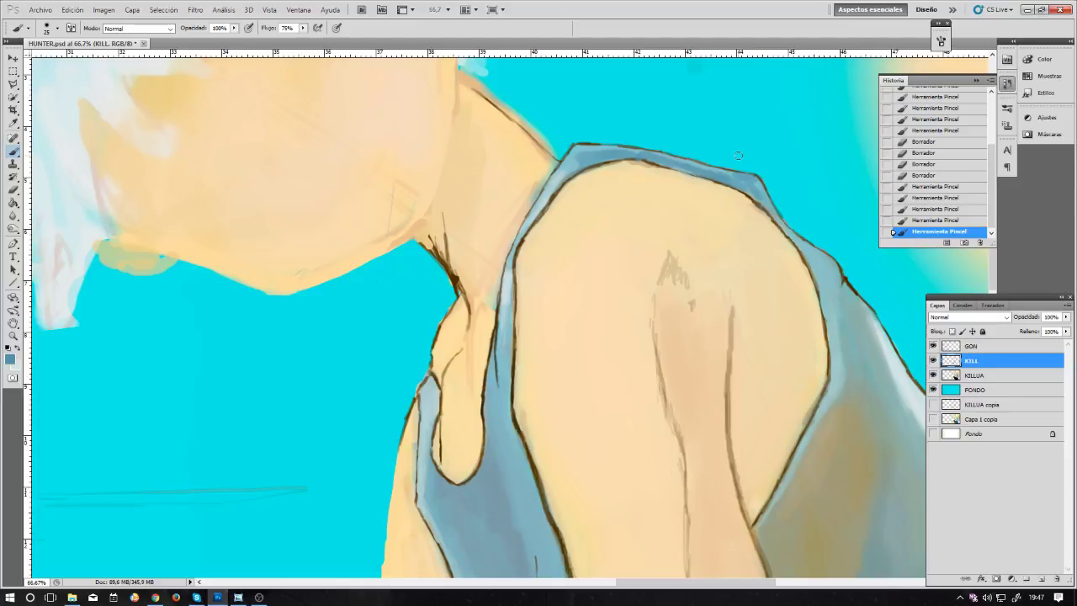
Step: Soften the new shading along the shoulder band with a 30 px Blur tool at 100% intensity
{"action": "left_click", "coordinate": [13, 215]}
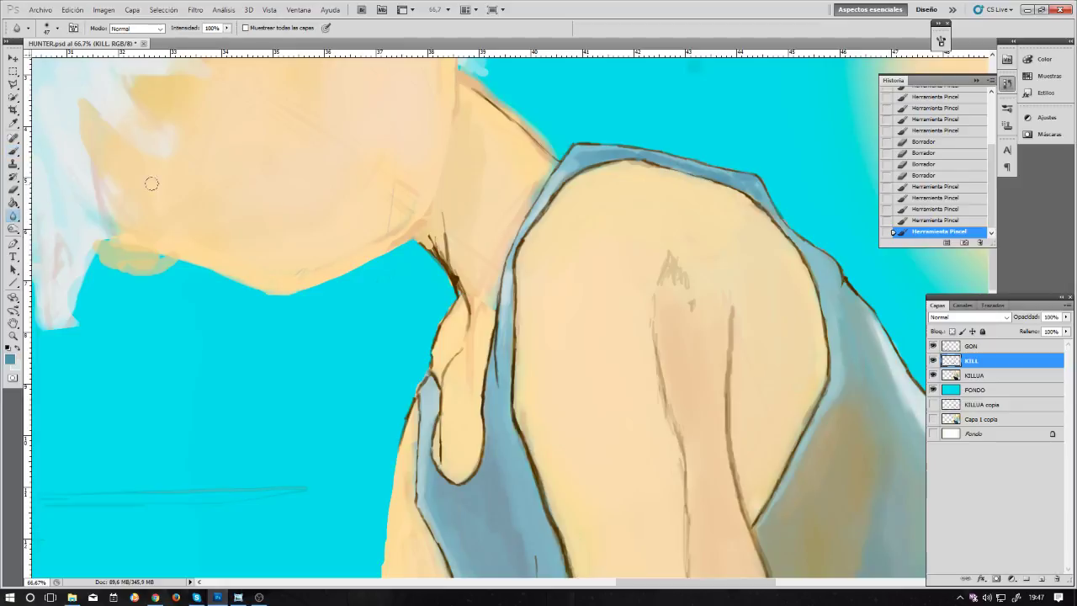
{"action": "key", "text": "bracketleft"}
{"action": "left_click_drag", "start_coordinate": [615, 148], "coordinate": [620, 148]}
{"action": "left_click", "coordinate": [624, 151]}
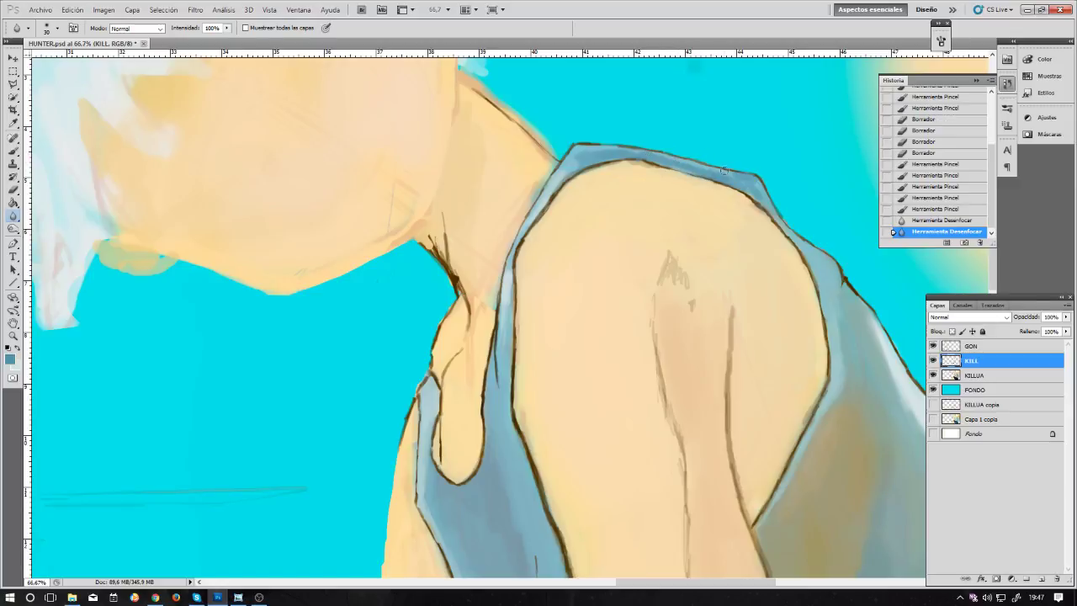
{"action": "mouse_move", "coordinate": [725, 174]}
{"action": "left_mouse_down"}
{"action": "mouse_move", "coordinate": [740, 167]}
{"action": "mouse_move", "coordinate": [752, 195]}
{"action": "left_mouse_up"}
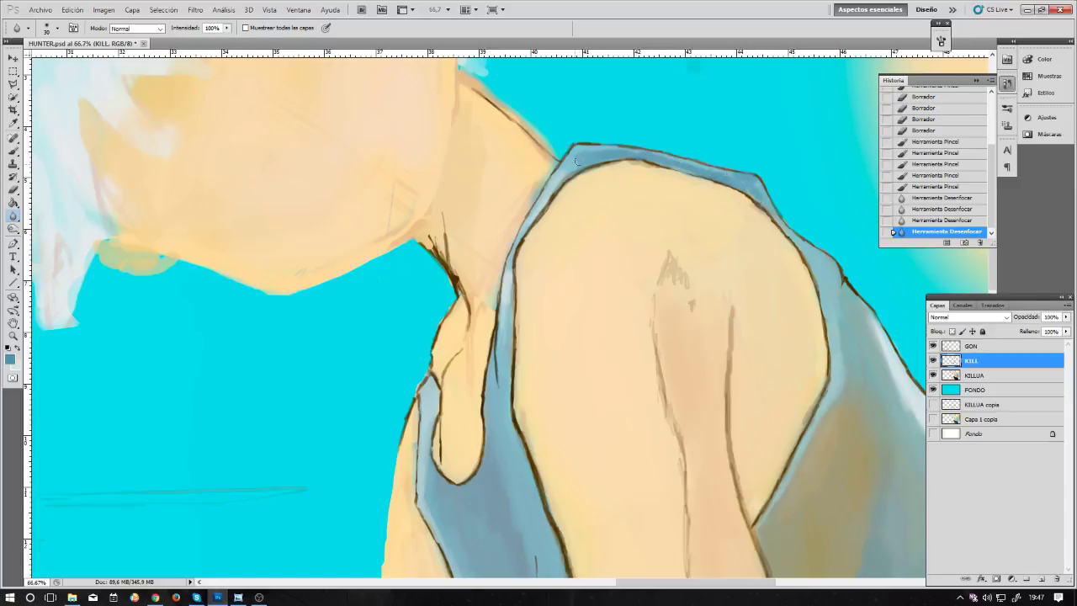
{"action": "mouse_move", "coordinate": [576, 161]}
{"action": "left_mouse_down"}
{"action": "mouse_move", "coordinate": [570, 172]}
{"action": "mouse_move", "coordinate": [575, 164]}
{"action": "left_mouse_up"}
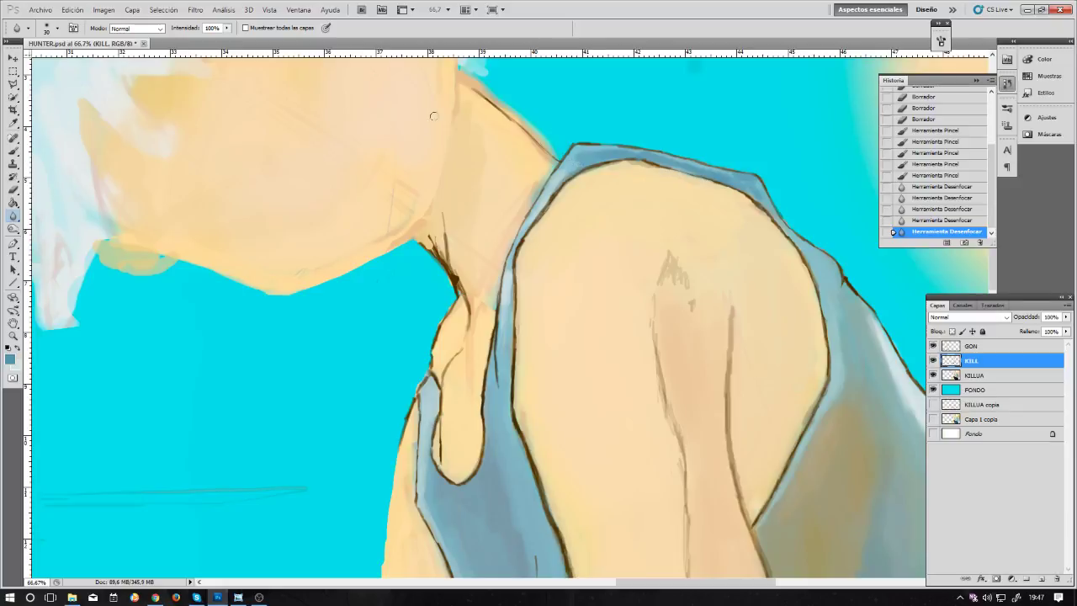
Step: Paint blue shading at the band's rear corner, its front corner and down the strap beside the neck with the 25 px brush
{"action": "left_click", "coordinate": [13, 151]}
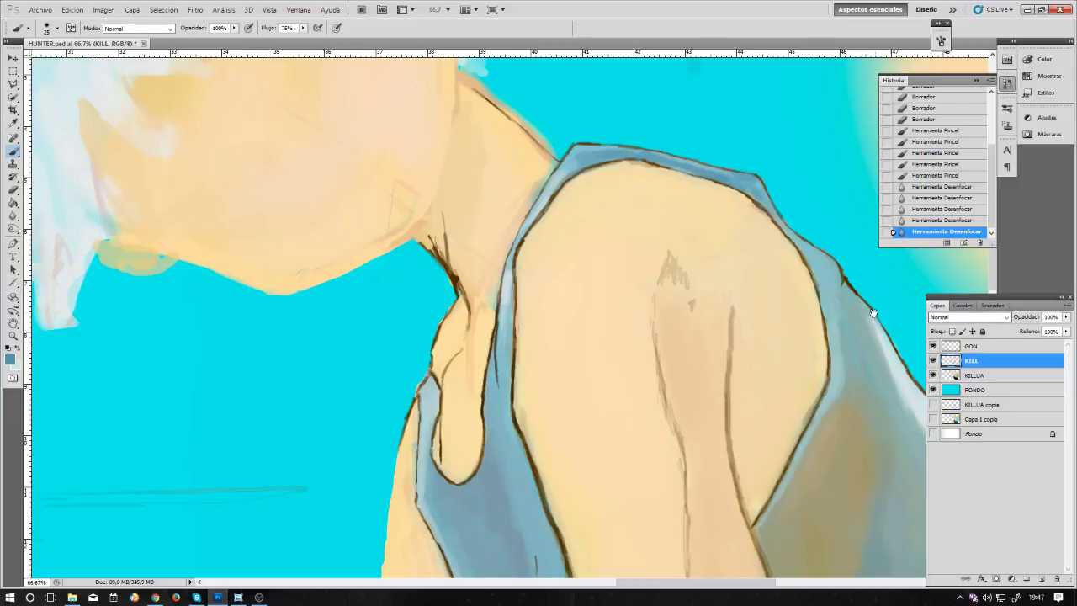
{"action": "left_click_drag", "start_coordinate": [909, 294], "coordinate": [835, 303]}
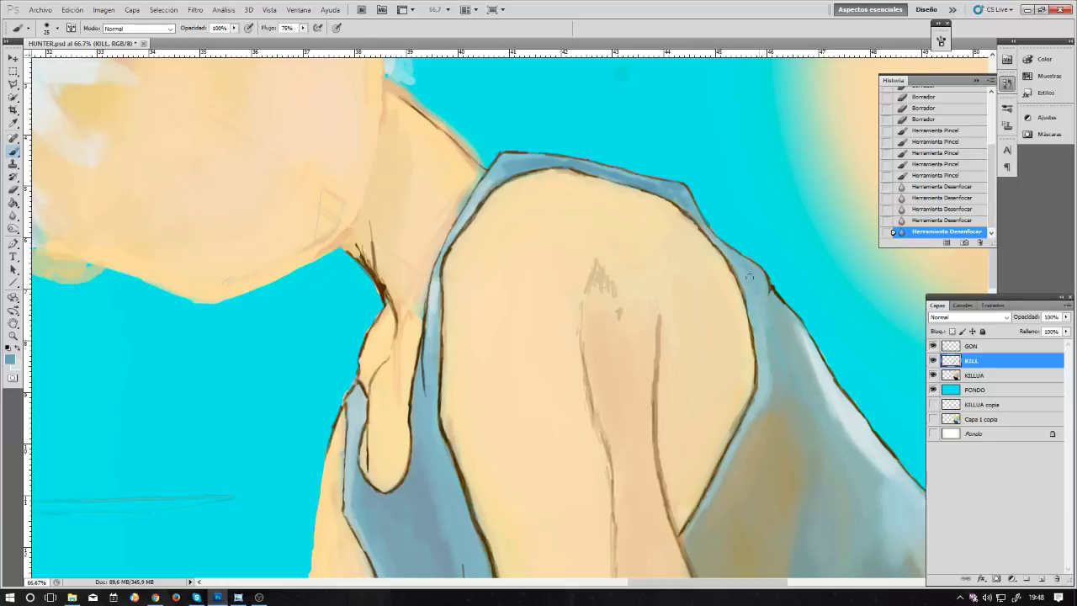
{"action": "mouse_move", "coordinate": [743, 264]}
{"action": "left_mouse_down"}
{"action": "mouse_move", "coordinate": [757, 287]}
{"action": "mouse_move", "coordinate": [753, 275]}
{"action": "left_mouse_up"}
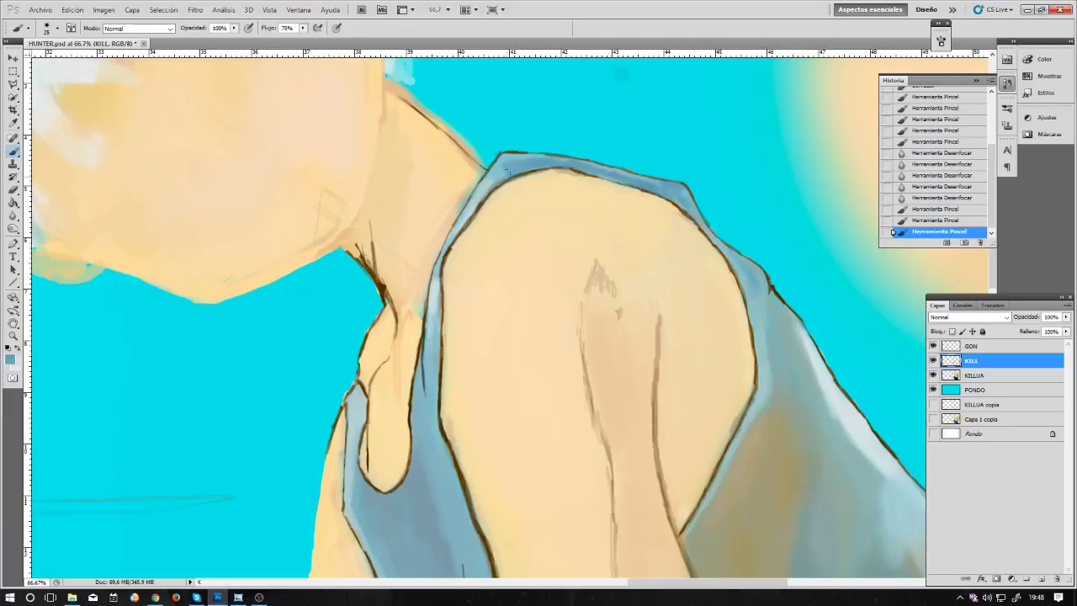
{"action": "left_click_drag", "start_coordinate": [516, 167], "coordinate": [507, 162]}
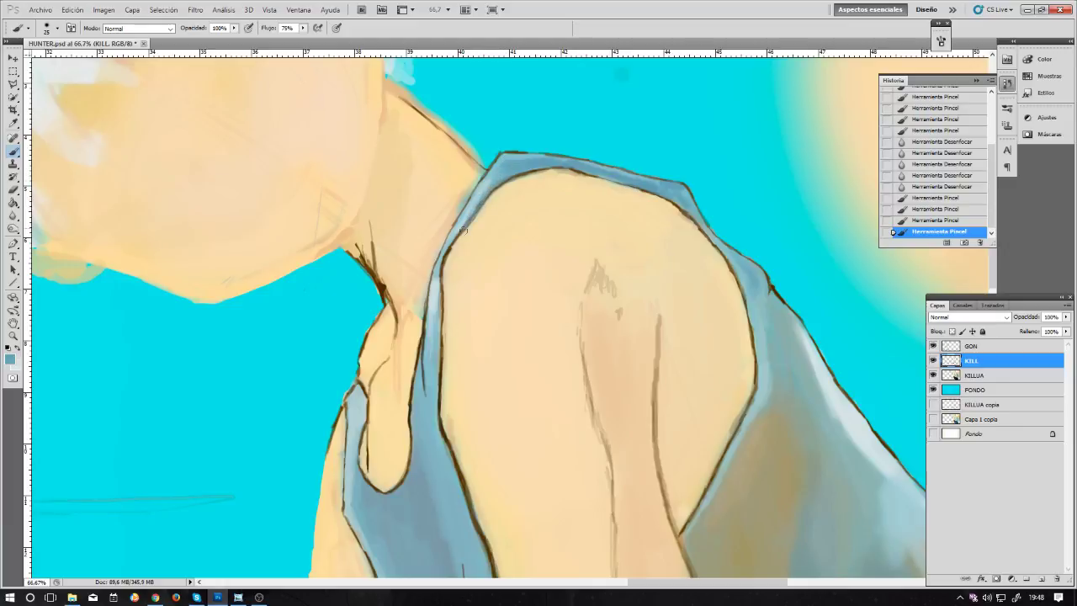
{"action": "left_click_drag", "start_coordinate": [463, 229], "coordinate": [468, 225]}
{"action": "mouse_move", "coordinate": [435, 291]}
{"action": "left_mouse_down"}
{"action": "mouse_move", "coordinate": [433, 342]}
{"action": "mouse_move", "coordinate": [435, 292]}
{"action": "mouse_move", "coordinate": [460, 352]}
{"action": "left_mouse_up"}
Step: Sample the pale blue back highlight and add light touches along the front strap's fold line, switching to the KILLUA layer
{"action": "left_click", "coordinate": [808, 332], "text": "alt"}
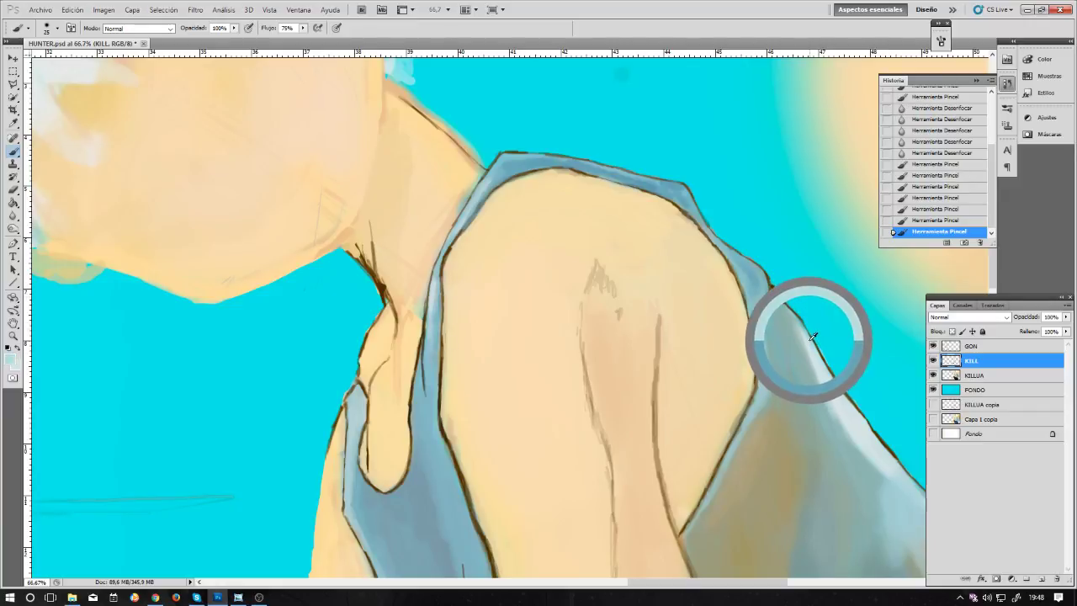
{"action": "left_click_drag", "start_coordinate": [425, 360], "coordinate": [423, 374]}
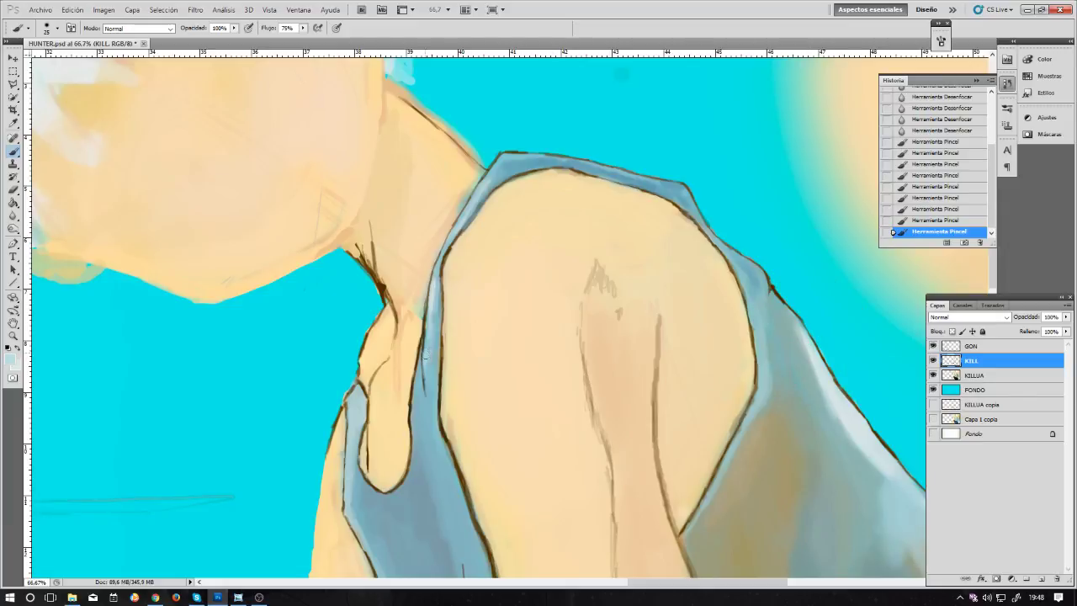
{"action": "left_click", "coordinate": [974, 374]}
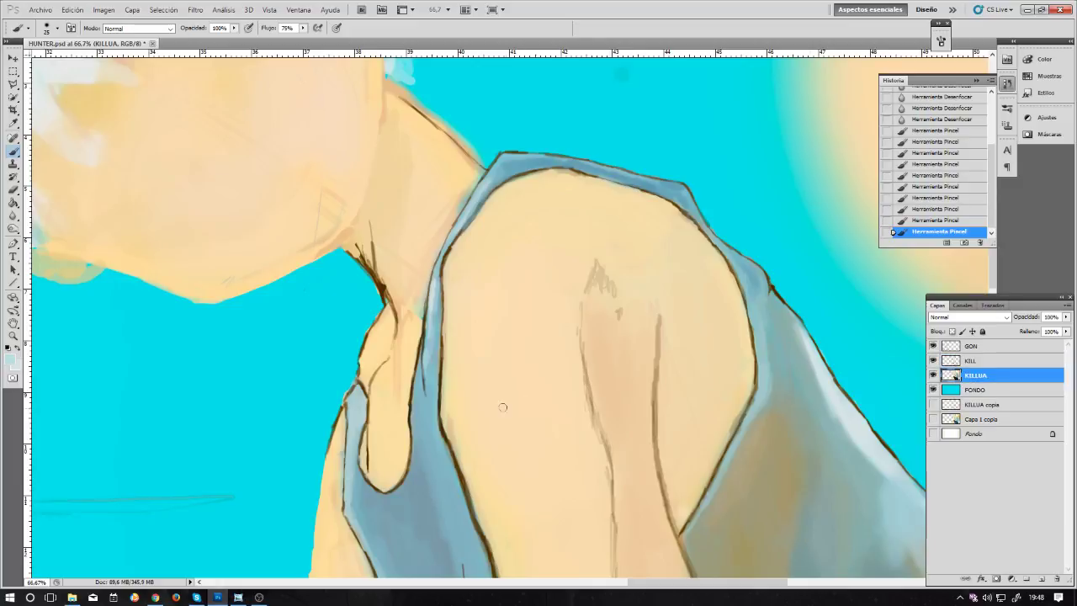
{"action": "left_click", "coordinate": [428, 345]}
{"action": "left_click", "coordinate": [427, 371]}
{"action": "left_click", "coordinate": [427, 364]}
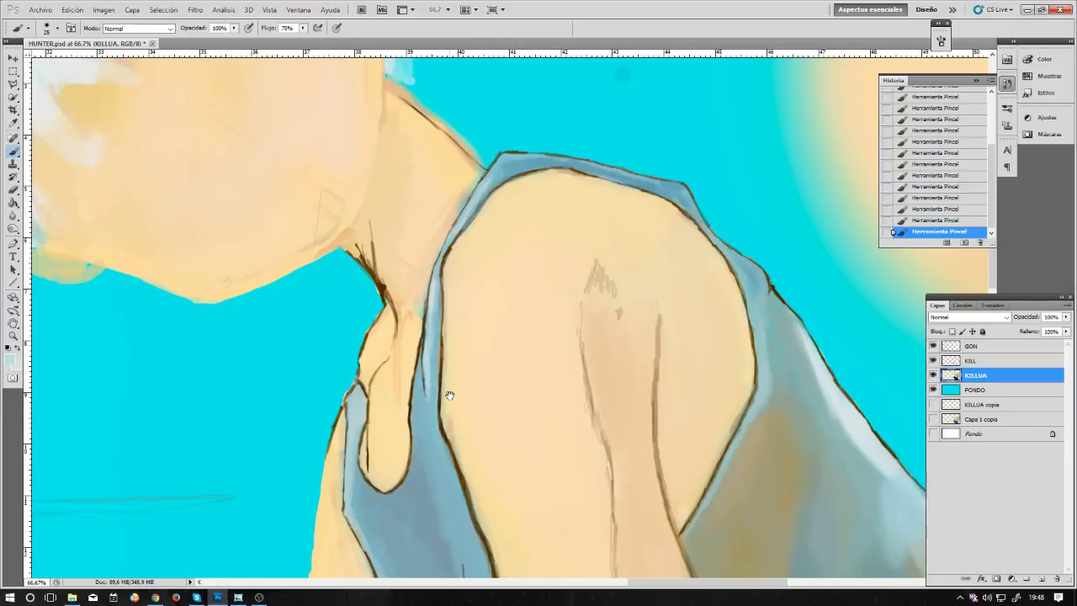
Step: Paint a pale blue highlight beside the short fold line on the tank top's front panel, adjusting the brush size
{"action": "mouse_move", "coordinate": [449, 403]}
{"action": "left_mouse_down"}
{"action": "mouse_move", "coordinate": [461, 362]}
{"action": "mouse_move", "coordinate": [459, 221]}
{"action": "mouse_move", "coordinate": [472, 218]}
{"action": "left_mouse_up"}
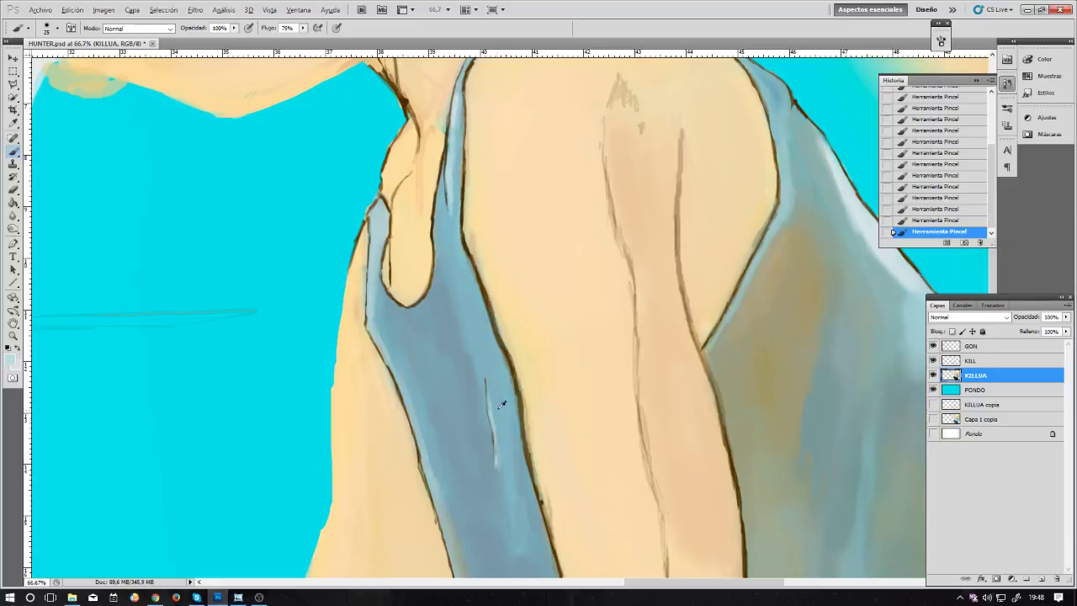
{"action": "key", "text": "alt"}
{"action": "key", "text": "bracketright"}
{"action": "key", "text": "bracketright"}
{"action": "key", "text": "bracketright"}
{"action": "key", "text": "bracketright"}
{"action": "key", "text": "bracketright"}
{"action": "key", "text": "bracketright"}
{"action": "left_click_drag", "start_coordinate": [472, 258], "coordinate": [512, 321]}
{"action": "key", "text": "bracketleft"}
{"action": "key", "text": "bracketleft"}
{"action": "key", "text": "bracketleft"}
{"action": "key", "text": "bracketleft"}
{"action": "key", "text": "bracketleft"}
{"action": "key", "text": "bracketleft"}
{"action": "key", "text": "bracketleft"}
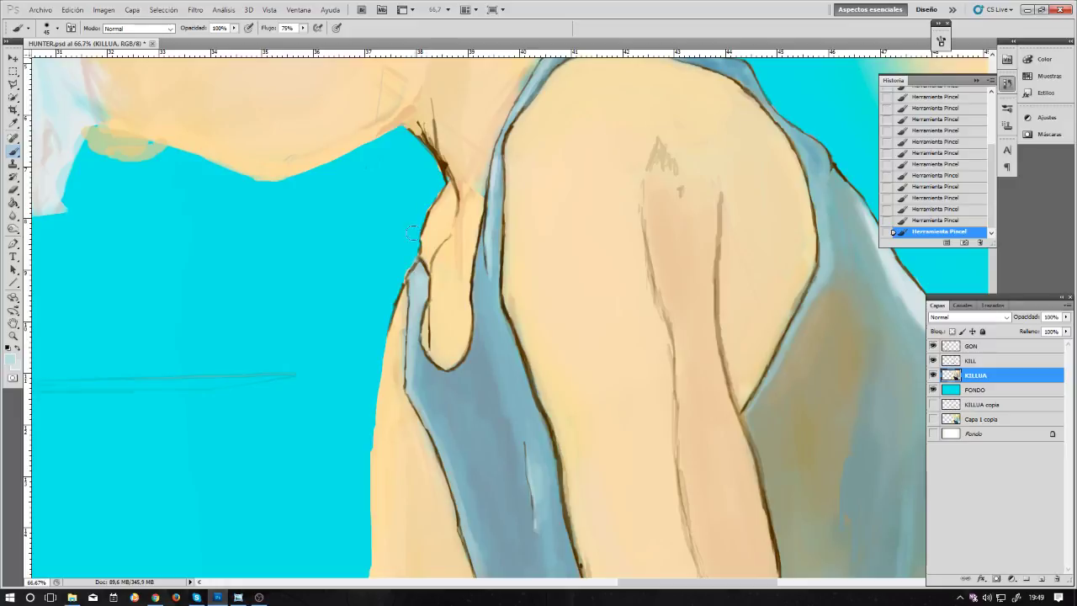
Step: Paint grey-blue down the front edge of the tank top's front panel with the brush enlarged to 90 px
{"action": "left_click_drag", "start_coordinate": [457, 396], "coordinate": [395, 338]}
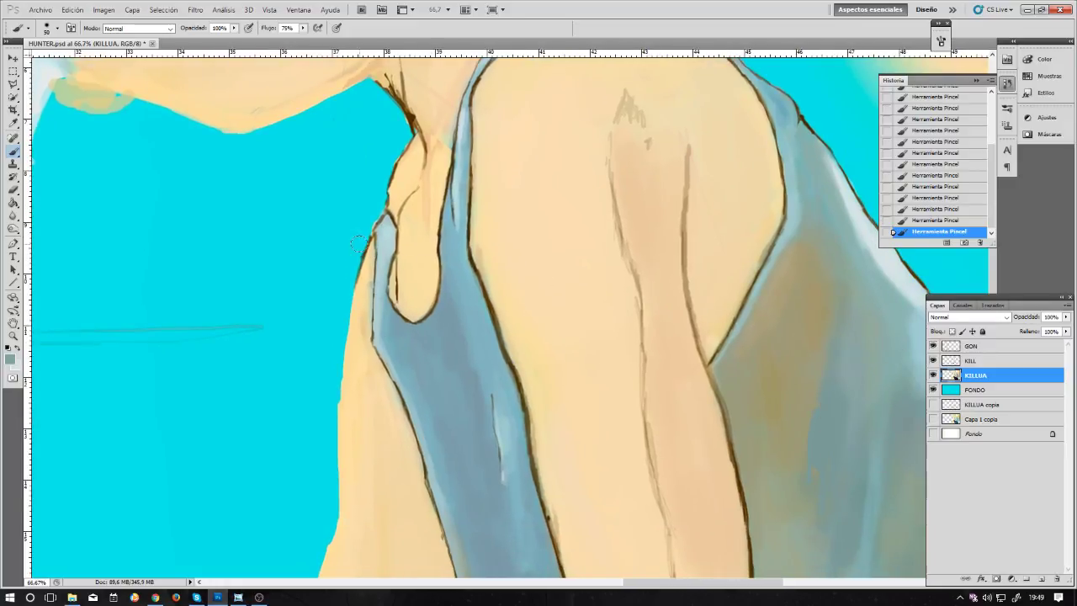
{"action": "key", "text": "bracketright"}
{"action": "key", "text": "bracketright"}
{"action": "key", "text": "bracketright"}
{"action": "mouse_move", "coordinate": [412, 198]}
{"action": "left_mouse_down"}
{"action": "mouse_move", "coordinate": [473, 354]}
{"action": "mouse_move", "coordinate": [507, 212]}
{"action": "mouse_move", "coordinate": [516, 217]}
{"action": "left_mouse_up"}
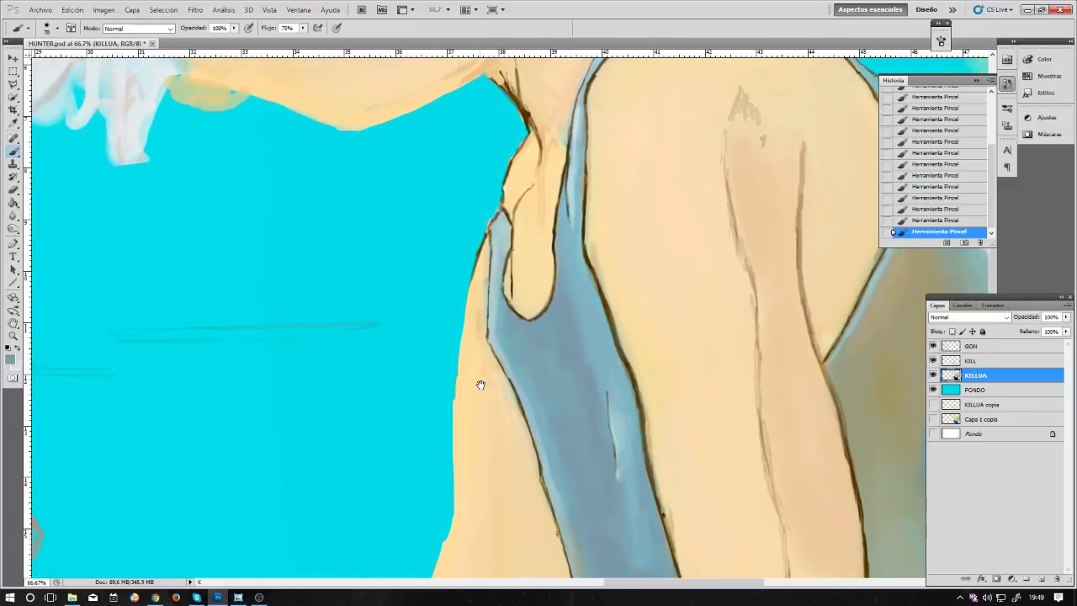
{"action": "left_click_drag", "start_coordinate": [481, 386], "coordinate": [476, 312]}
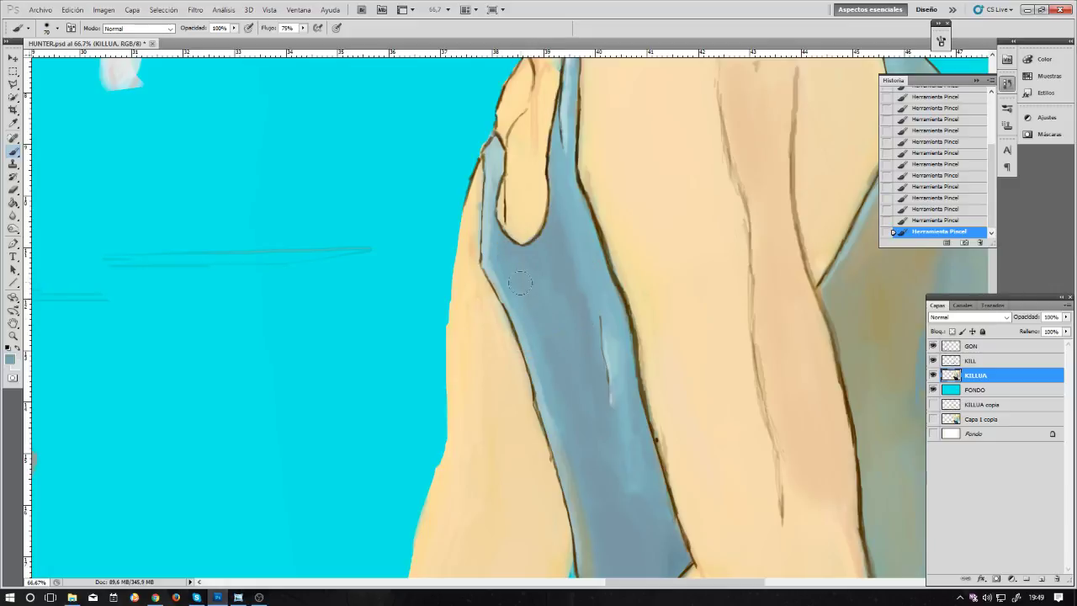
{"action": "key", "text": "bracketright"}
{"action": "key", "text": "bracketright"}
{"action": "left_click_drag", "start_coordinate": [497, 256], "coordinate": [555, 408]}
Step: Sample the darker grey-blue near the hem and blend it over the front panel up to the neckline with a 100 px brush
{"action": "left_click_drag", "start_coordinate": [613, 426], "coordinate": [598, 336]}
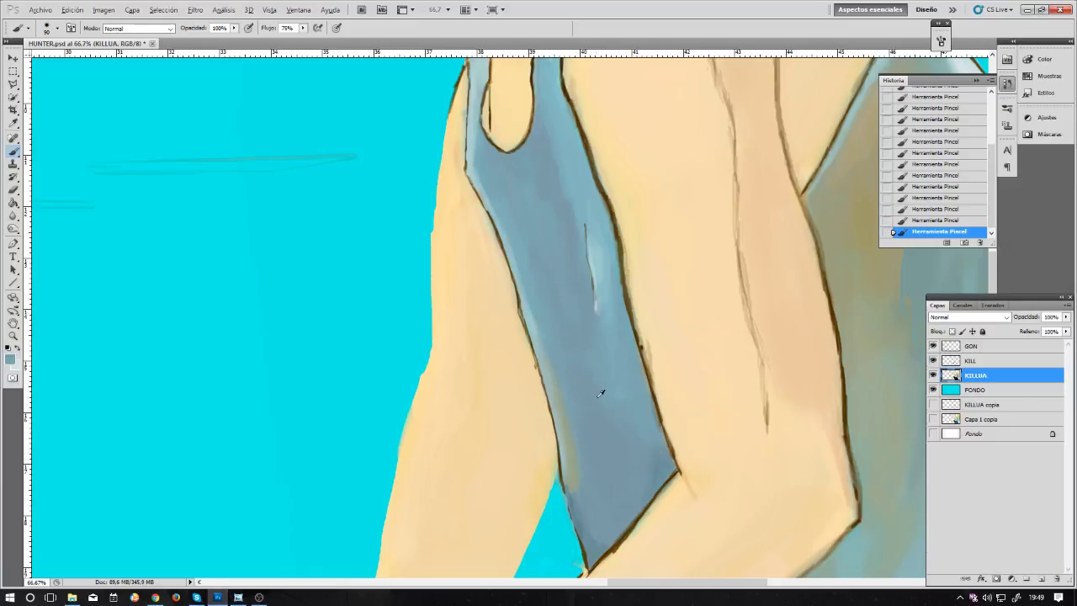
{"action": "left_click", "coordinate": [643, 471]}
{"action": "key", "text": "bracketright"}
{"action": "key", "text": "bracketright"}
{"action": "key", "text": "bracketright"}
{"action": "key", "text": "bracketright"}
{"action": "key", "text": "bracketright"}
{"action": "key", "text": "bracketleft"}
{"action": "key", "text": "bracketleft"}
{"action": "key", "text": "bracketleft"}
{"action": "key", "text": "bracketleft"}
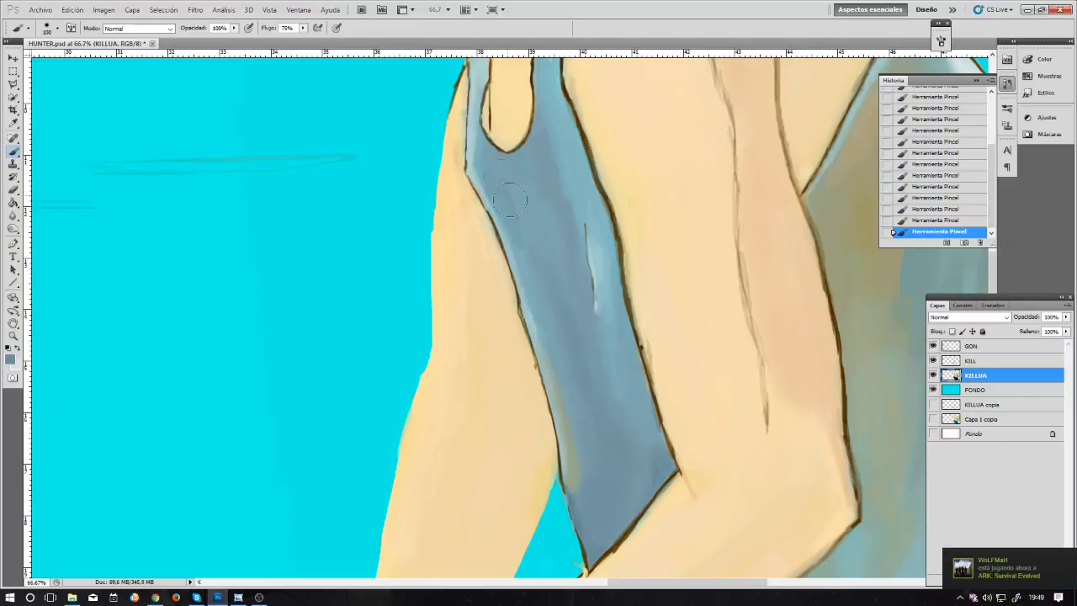
{"action": "mouse_move", "coordinate": [510, 201]}
{"action": "left_mouse_down"}
{"action": "mouse_move", "coordinate": [482, 160]}
{"action": "mouse_move", "coordinate": [520, 222]}
{"action": "mouse_move", "coordinate": [516, 211]}
{"action": "mouse_move", "coordinate": [538, 303]}
{"action": "mouse_move", "coordinate": [515, 193]}
{"action": "mouse_move", "coordinate": [531, 116]}
{"action": "left_mouse_up"}
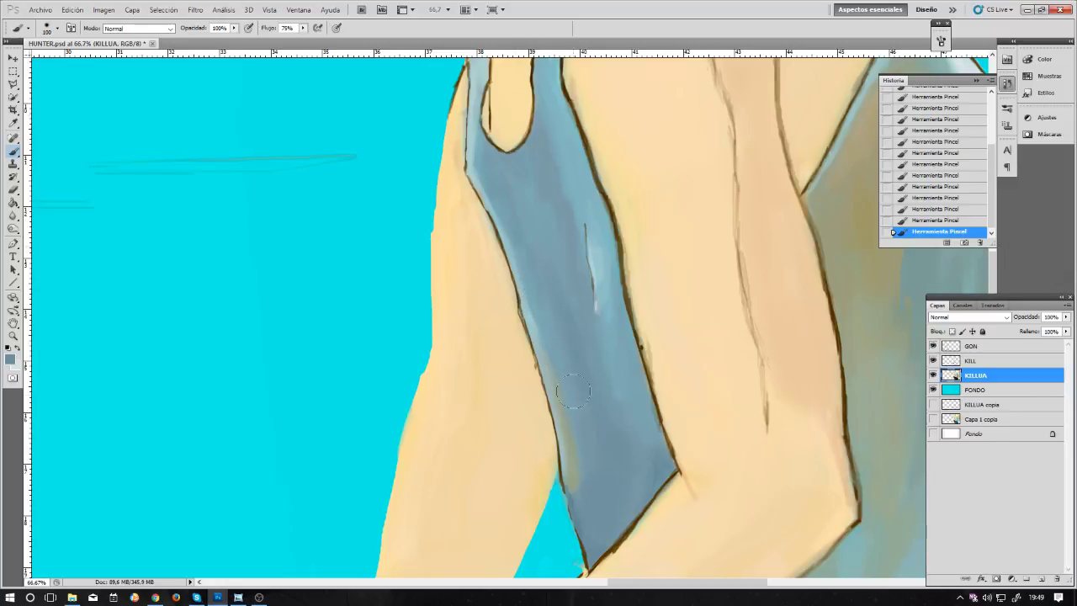
Step: Even out the grey-blue shading along both edges of the front panel's lower half, varying the brush size
{"action": "key", "text": "bracketright"}
{"action": "left_click_drag", "start_coordinate": [558, 414], "coordinate": [575, 408]}
{"action": "key", "text": "bracketleft"}
{"action": "key", "text": "bracketleft"}
{"action": "key", "text": "bracketleft"}
{"action": "key", "text": "bracketleft"}
{"action": "left_click_drag", "start_coordinate": [547, 335], "coordinate": [555, 346]}
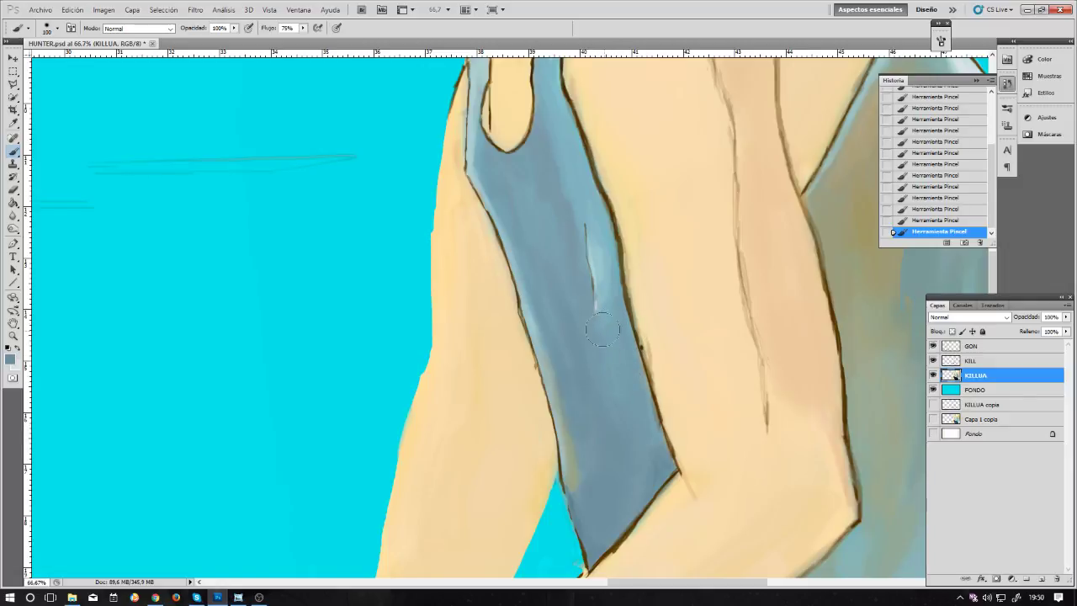
{"action": "left_click_drag", "start_coordinate": [618, 290], "coordinate": [654, 450]}
Step: Narrow the pale highlight beside the fold line by painting grey-blue around it with a 90 px brush
{"action": "key", "text": "bracketright"}
{"action": "key", "text": "bracketright"}
{"action": "key", "text": "bracketright"}
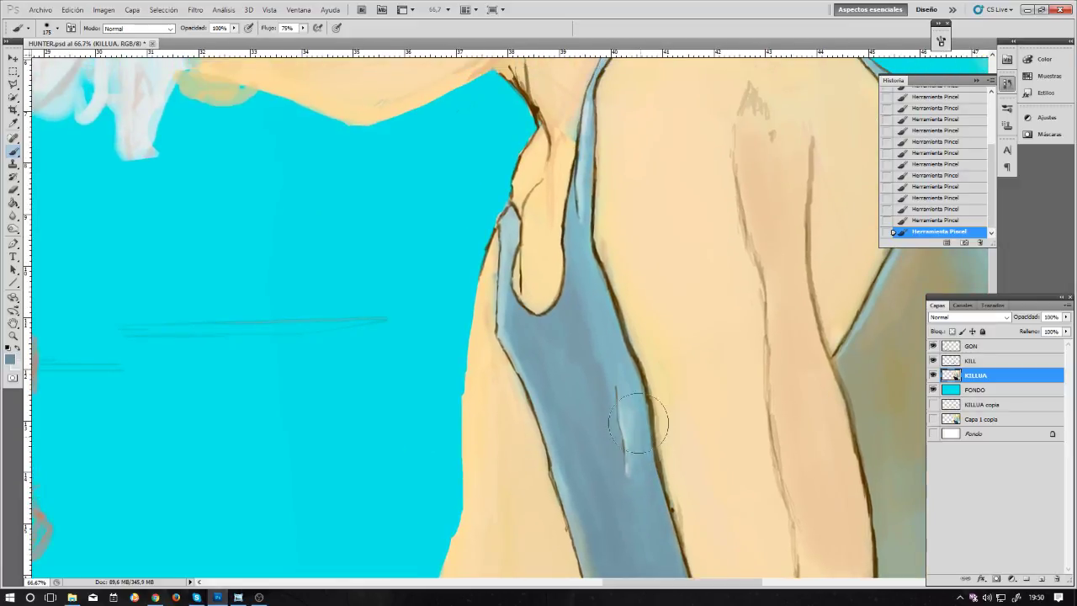
{"action": "key", "text": "bracketleft"}
{"action": "key", "text": "bracketleft"}
{"action": "key", "text": "bracketleft"}
{"action": "key", "text": "bracketleft"}
{"action": "mouse_move", "coordinate": [633, 424]}
{"action": "left_mouse_down"}
{"action": "mouse_move", "coordinate": [635, 353]}
{"action": "mouse_move", "coordinate": [620, 324]}
{"action": "mouse_move", "coordinate": [614, 339]}
{"action": "mouse_move", "coordinate": [632, 370]}
{"action": "left_mouse_up"}
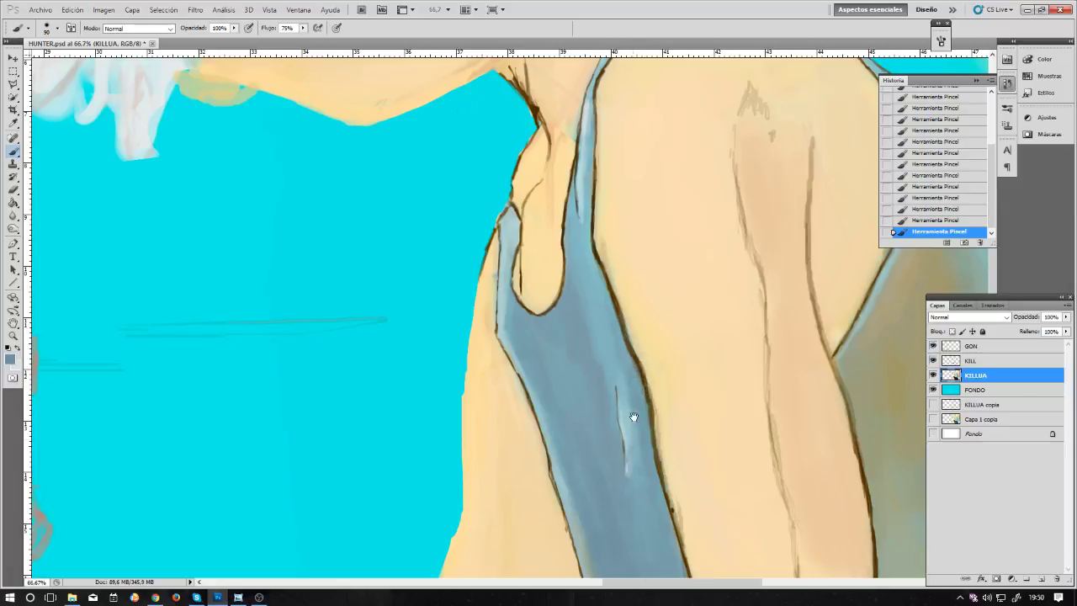
Step: Smooth the grey-blue shading below the neckline opening with the brush enlarged to as much as 200 px
{"action": "left_click_drag", "start_coordinate": [631, 418], "coordinate": [623, 312]}
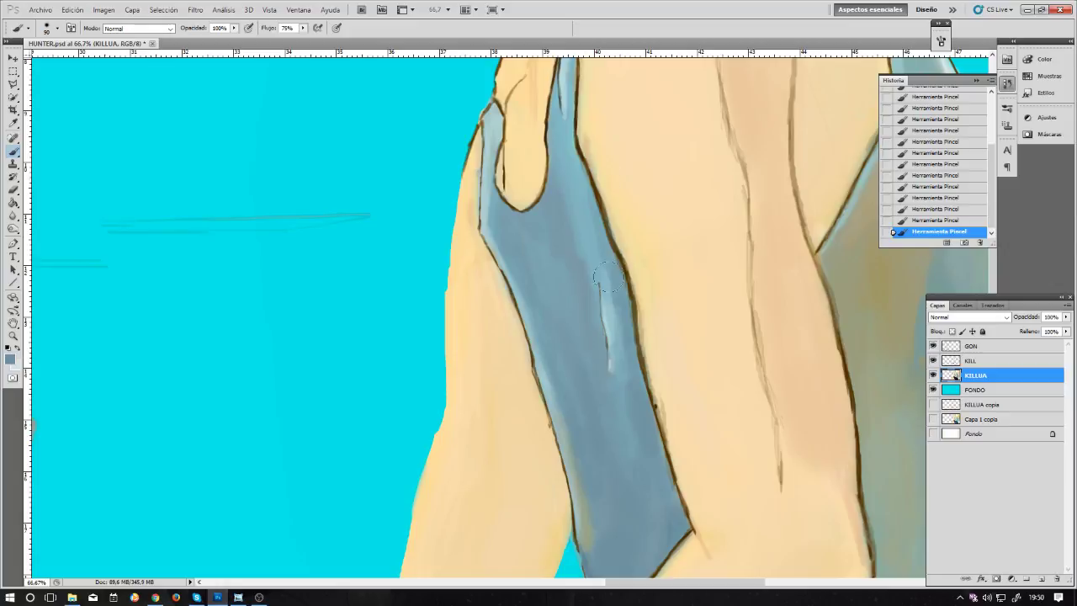
{"action": "key", "text": "bracketright"}
{"action": "key", "text": "bracketright"}
{"action": "key", "text": "bracketright"}
{"action": "key", "text": "bracketright"}
{"action": "left_click", "coordinate": [551, 223]}
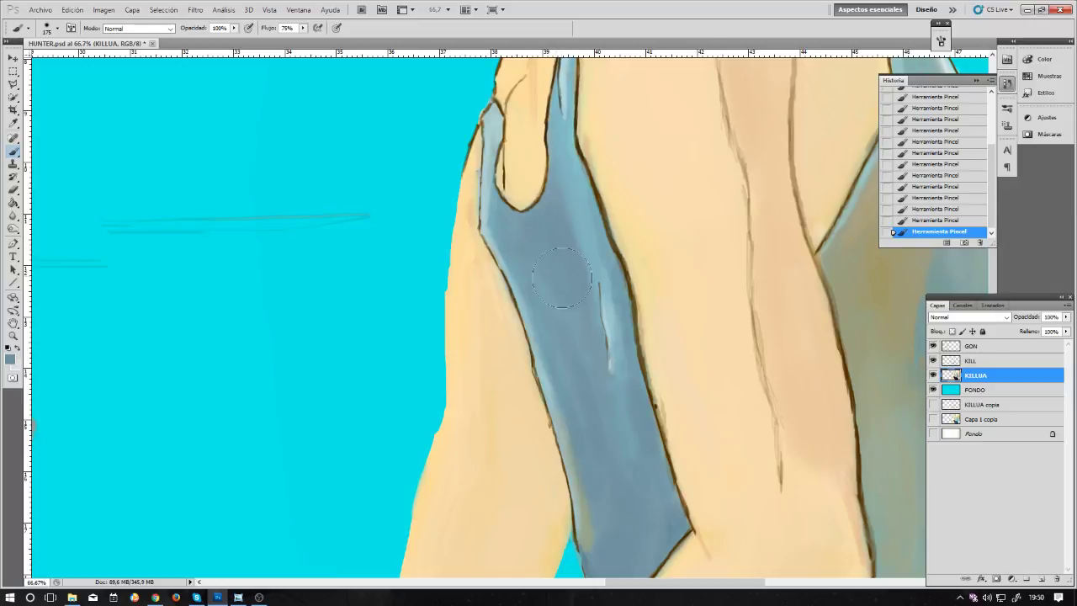
{"action": "key", "text": "bracketleft"}
{"action": "key", "text": "bracketleft"}
{"action": "key", "text": "bracketright"}
{"action": "key", "text": "bracketright"}
{"action": "key", "text": "bracketright"}
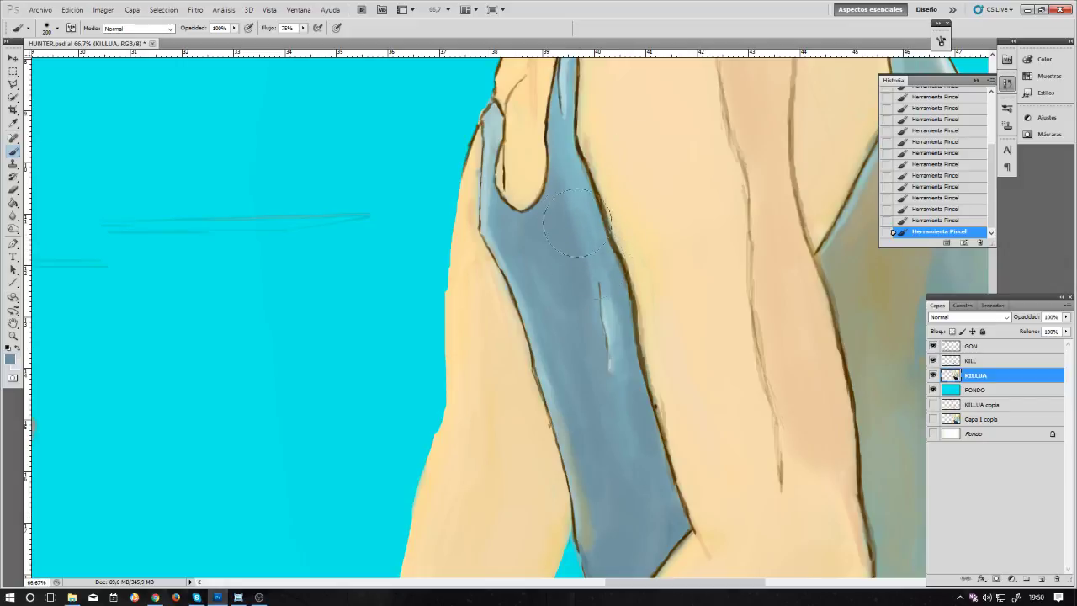
Step: Sample the grey-blue tones from the back of the tank top and enlarge the brush to 300 px
{"action": "key", "text": "ctrl+minus"}
{"action": "key", "text": "ctrl+minus"}
{"action": "key", "text": "ctrl+minus"}
{"action": "key", "text": "ctrl+minus"}
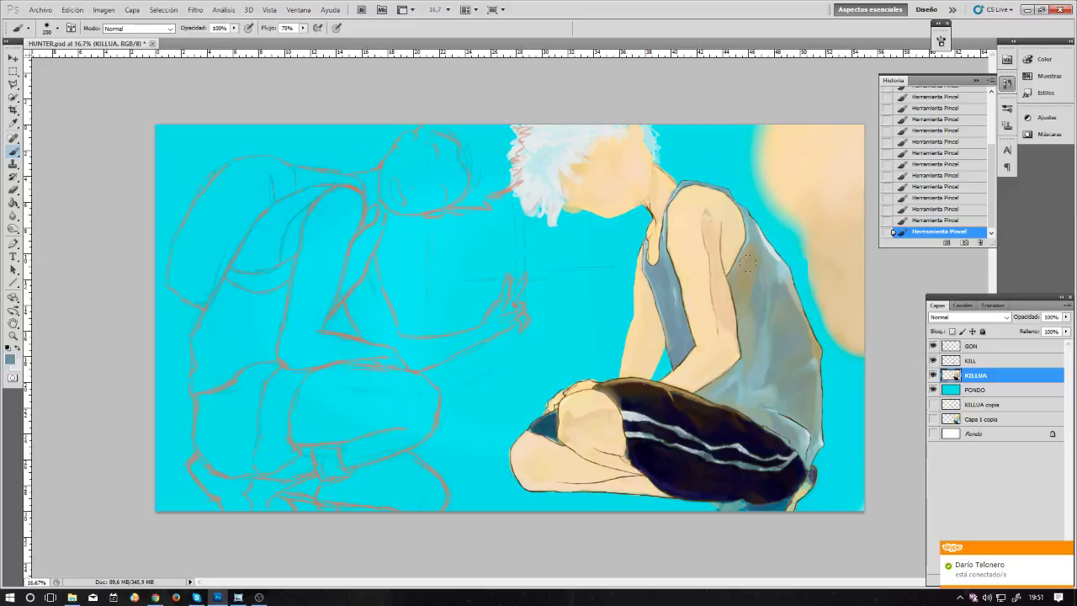
{"action": "left_click", "coordinate": [779, 260], "text": "alt"}
{"action": "key", "text": "bracketleft"}
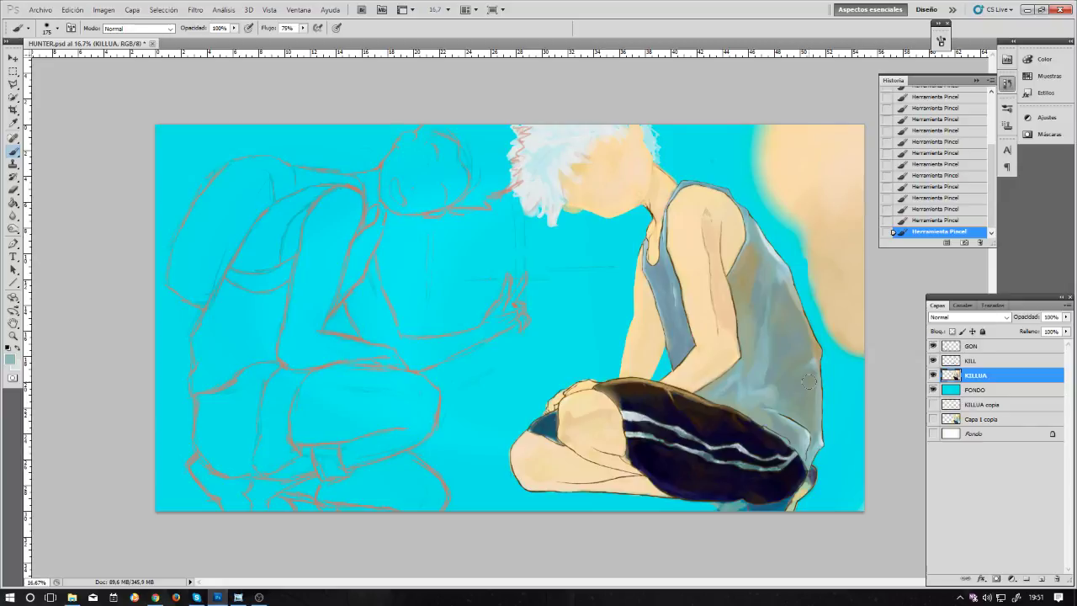
{"action": "left_click", "coordinate": [806, 350], "text": "alt"}
{"action": "key", "text": "bracketright"}
{"action": "key", "text": "bracketright"}
{"action": "key", "text": "bracketright"}
{"action": "key", "text": "bracketright"}
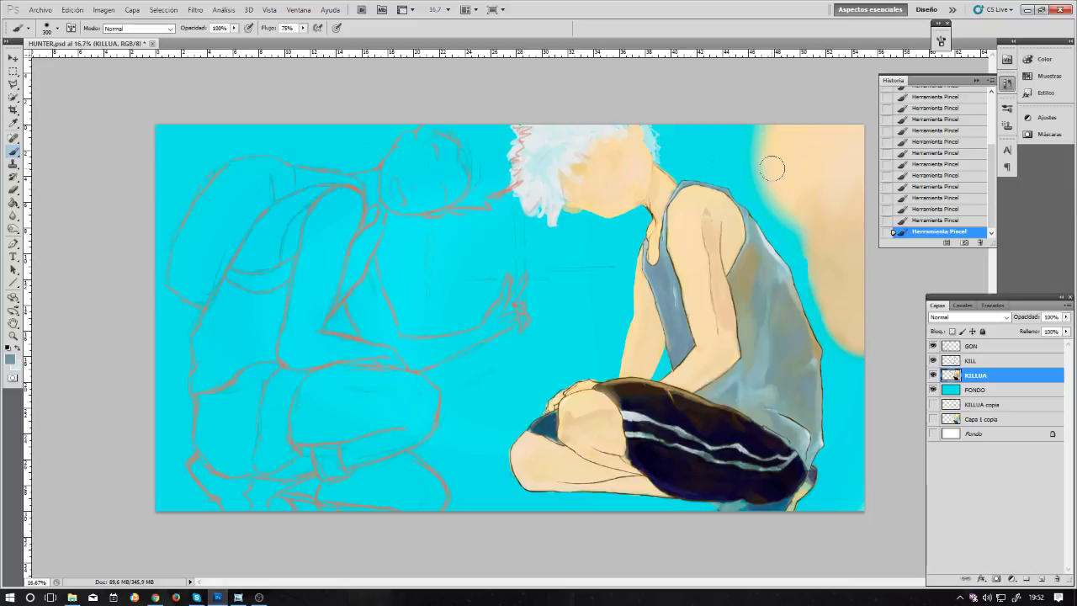
Step: Save the changes to HUNTER.psd
{"action": "key", "text": "ctrl+plus"}
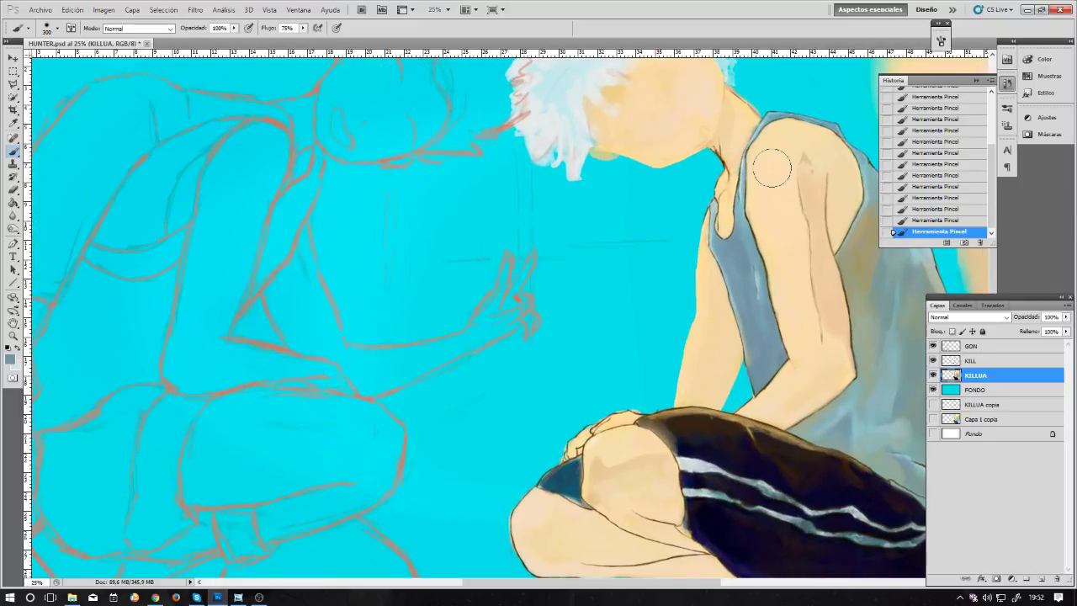
{"action": "left_click_drag", "start_coordinate": [688, 440], "coordinate": [457, 344]}
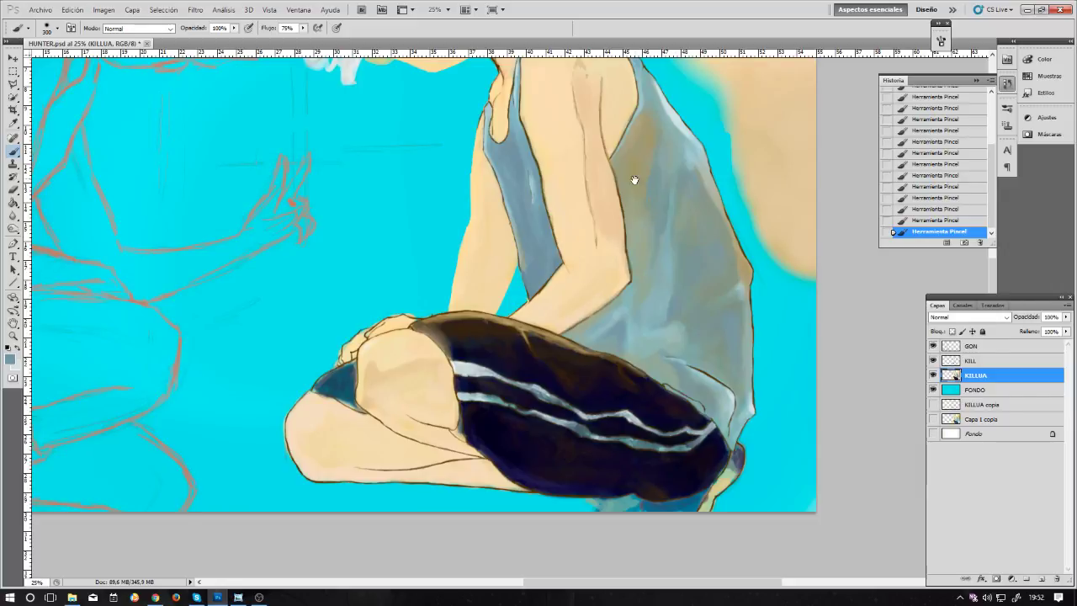
{"action": "mouse_move", "coordinate": [634, 180]}
{"action": "left_mouse_down"}
{"action": "mouse_move", "coordinate": [607, 311]}
{"action": "mouse_move", "coordinate": [598, 199]}
{"action": "left_mouse_up"}
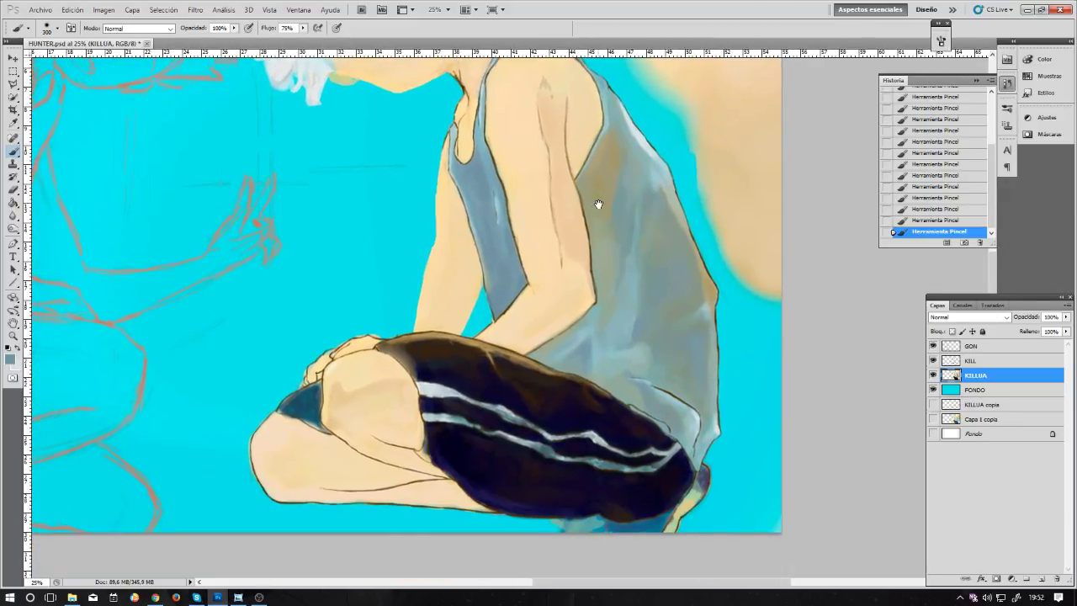
{"action": "left_click", "coordinate": [41, 10]}
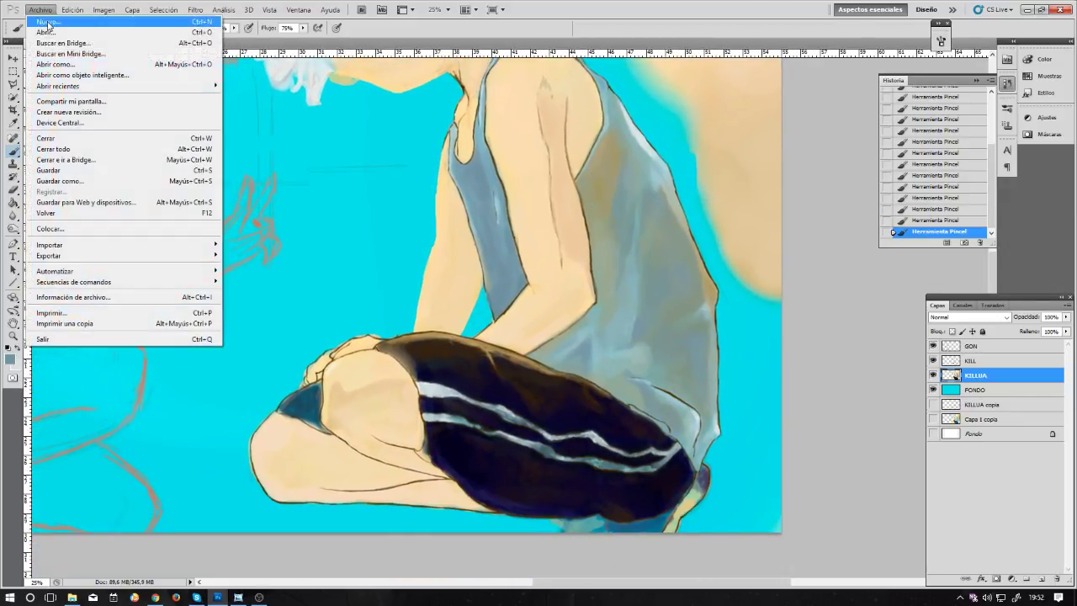
{"action": "key", "text": "Escape"}
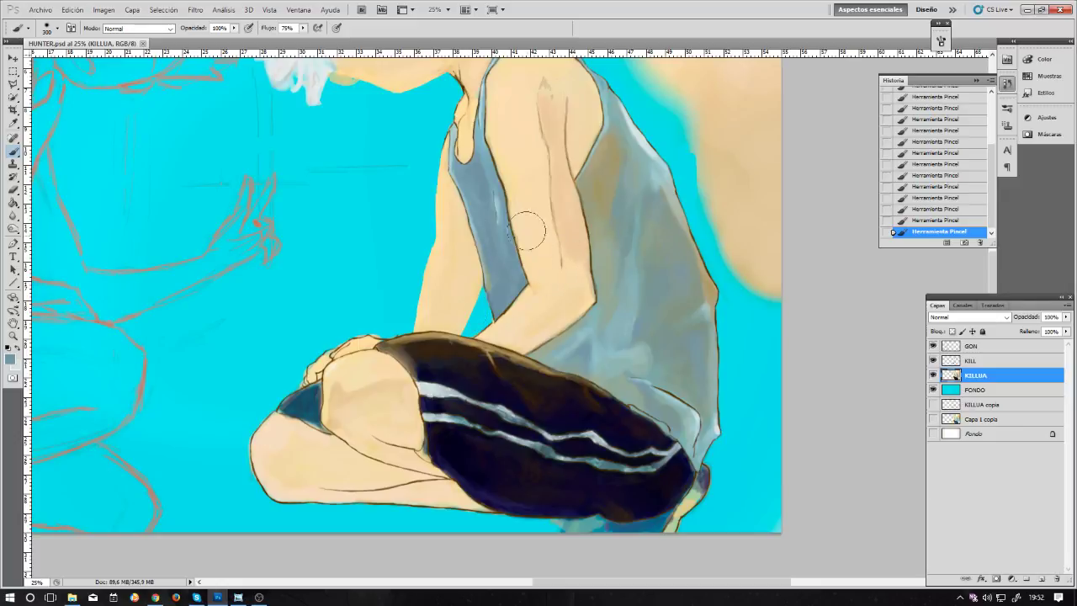
Step: Sample the dark brown line colour and ink the front panel's lower edge beside the forearm gap with a 15 px brush
{"action": "left_click", "coordinate": [500, 156], "text": "alt"}
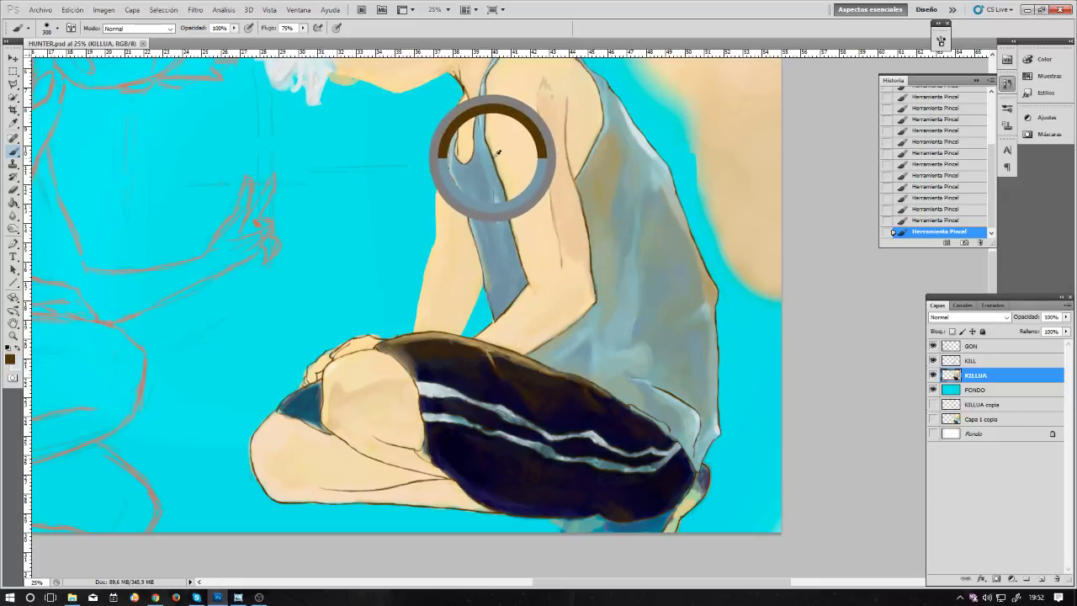
{"action": "left_click_drag", "start_coordinate": [494, 152], "coordinate": [488, 148]}
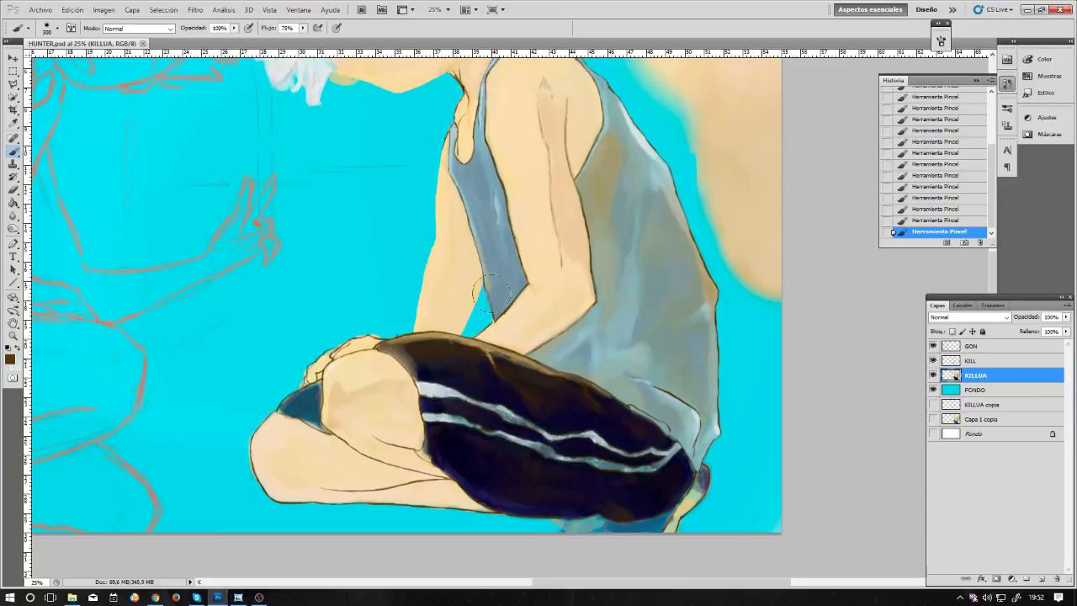
{"action": "key", "text": "ctrl+plus"}
{"action": "key", "text": "bracketleft"}
{"action": "key", "text": "bracketleft"}
{"action": "key", "text": "bracketleft"}
{"action": "key", "text": "bracketleft"}
{"action": "key", "text": "bracketleft"}
{"action": "key", "text": "bracketleft"}
{"action": "key", "text": "bracketleft"}
{"action": "key", "text": "bracketleft"}
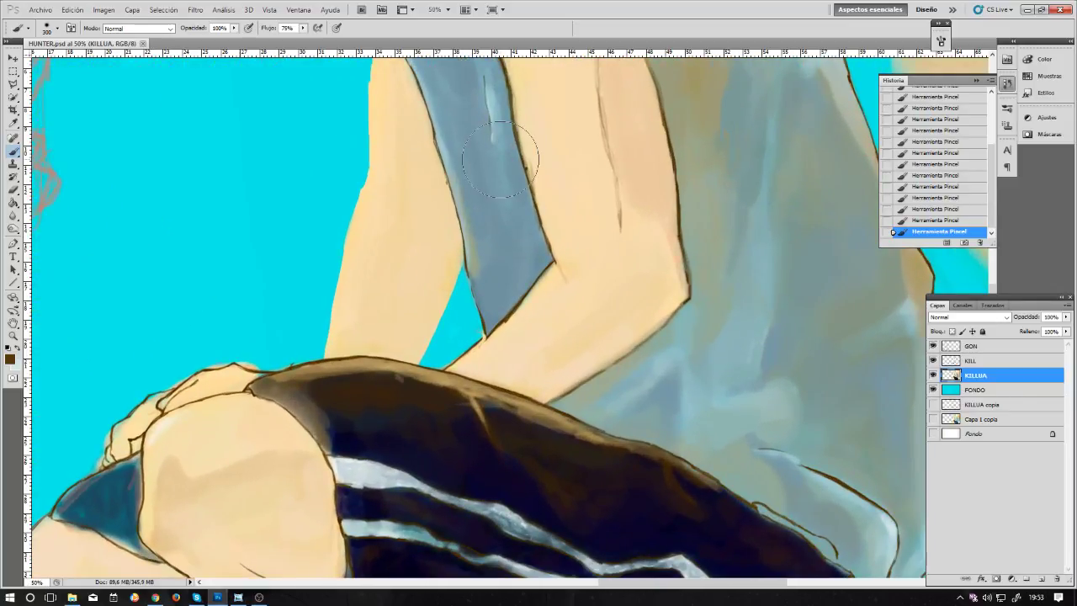
{"action": "key", "text": "bracketleft"}
{"action": "key", "text": "bracketleft"}
{"action": "left_click_drag", "start_coordinate": [480, 312], "coordinate": [482, 324]}
{"action": "key", "text": "ctrl+z"}
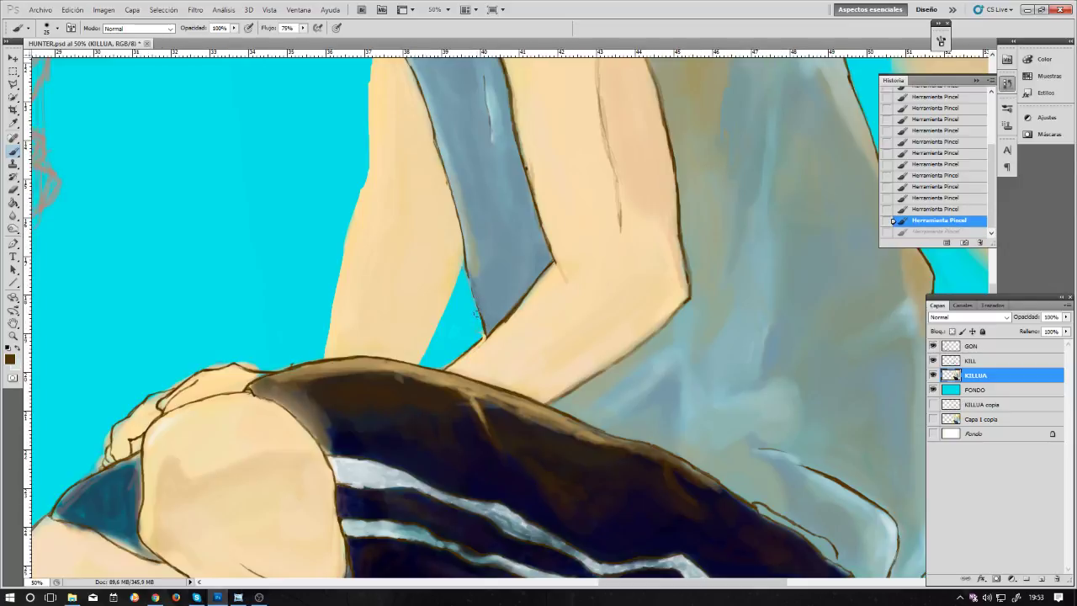
{"action": "key", "text": "bracketleft"}
{"action": "key", "text": "bracketleft"}
{"action": "left_click_drag", "start_coordinate": [481, 312], "coordinate": [478, 305]}
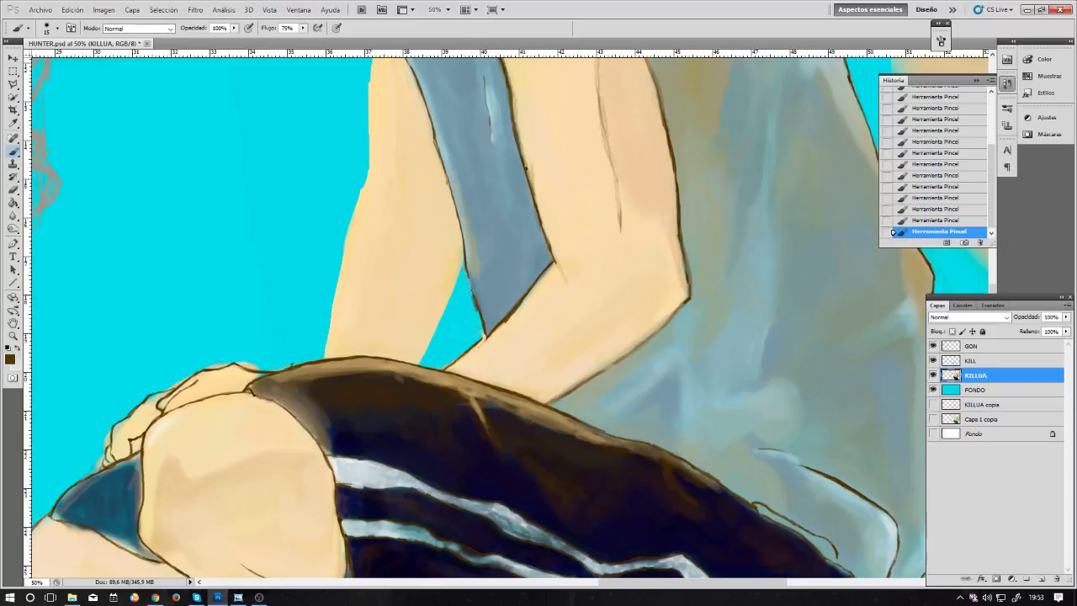
{"action": "left_click_drag", "start_coordinate": [472, 296], "coordinate": [470, 281]}
Step: Trim the outer side of the front panel's lower outline with a 30 px eraser and undo the last erasing stroke
{"action": "key", "text": "e"}
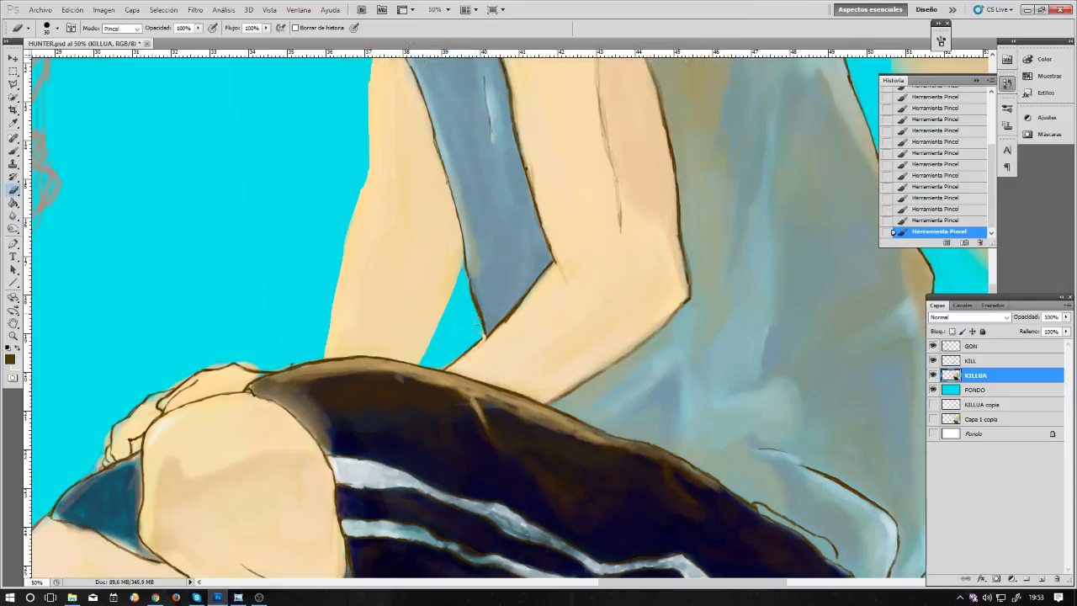
{"action": "left_click_drag", "start_coordinate": [469, 308], "coordinate": [461, 252]}
{"action": "left_click_drag", "start_coordinate": [477, 296], "coordinate": [484, 301]}
{"action": "key", "text": "ctrl+z"}
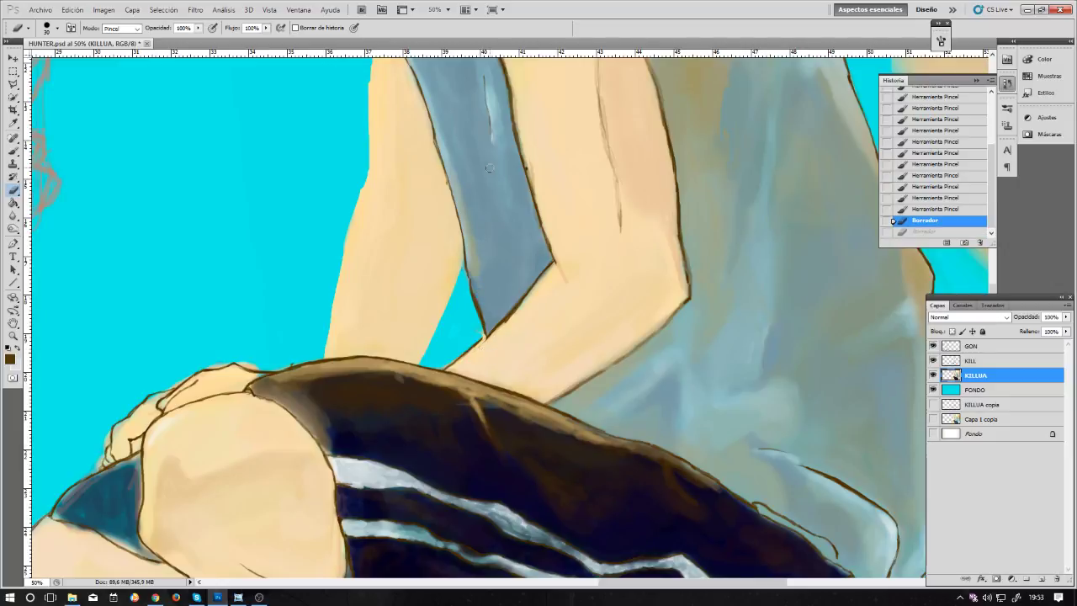
Step: Review the seated figure's tank top and the whole composition
{"action": "key", "text": "ctrl+minus"}
{"action": "key", "text": "ctrl+minus"}
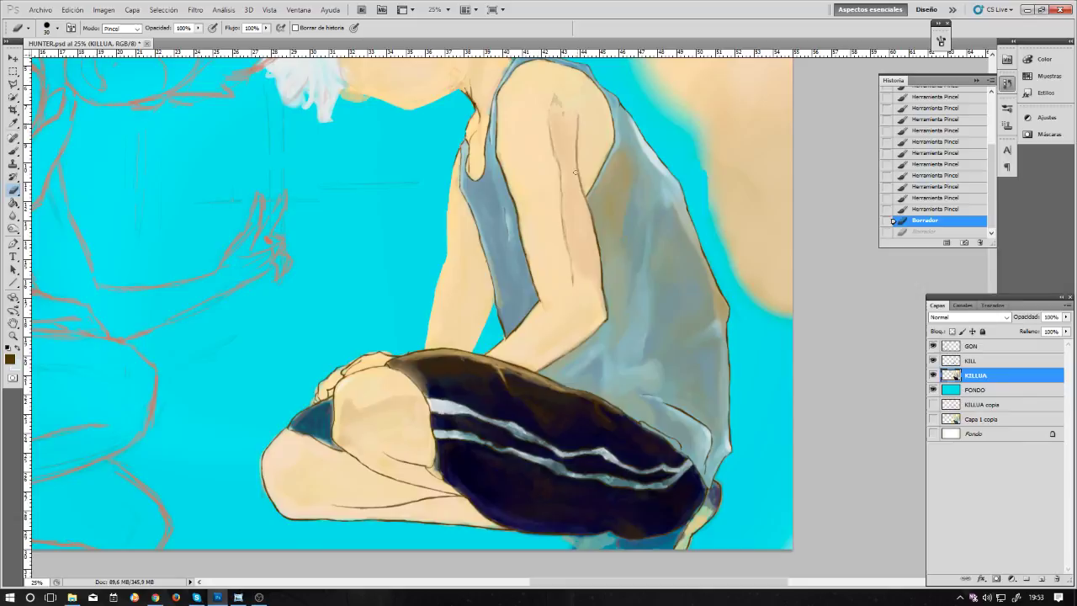
{"action": "left_click_drag", "start_coordinate": [592, 138], "coordinate": [612, 117]}
{"action": "mouse_move", "coordinate": [611, 237]}
{"action": "left_mouse_down"}
{"action": "mouse_move", "coordinate": [608, 178]}
{"action": "mouse_move", "coordinate": [608, 195]}
{"action": "mouse_move", "coordinate": [626, 188]}
{"action": "left_mouse_up"}
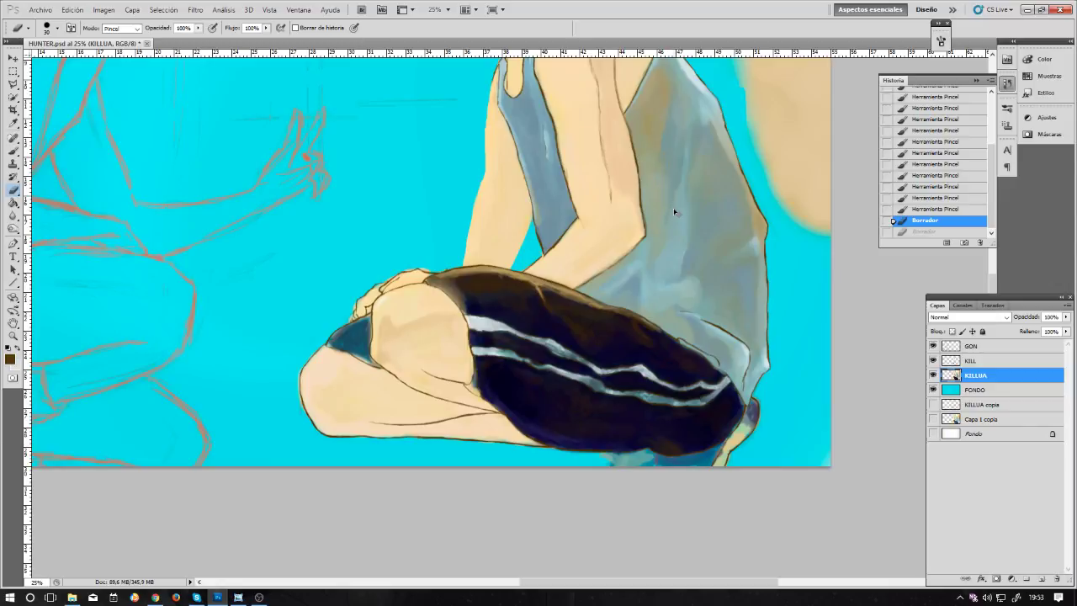
{"action": "key", "text": "ctrl+minus"}
{"action": "key", "text": "ctrl+minus"}
{"action": "key", "text": "ctrl+minus"}
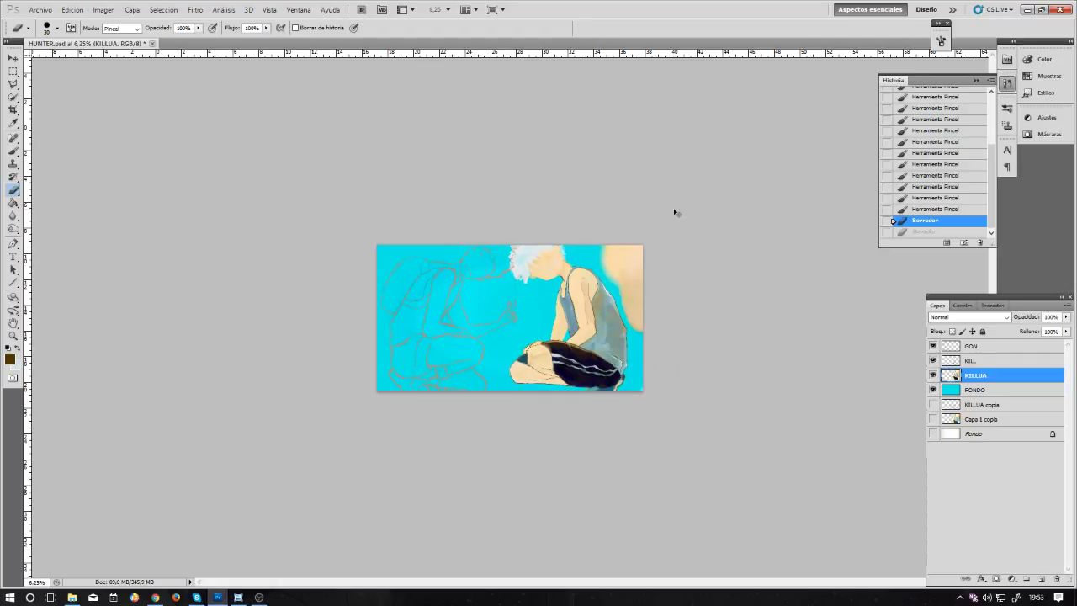
{"action": "key", "text": "ctrl+plus"}
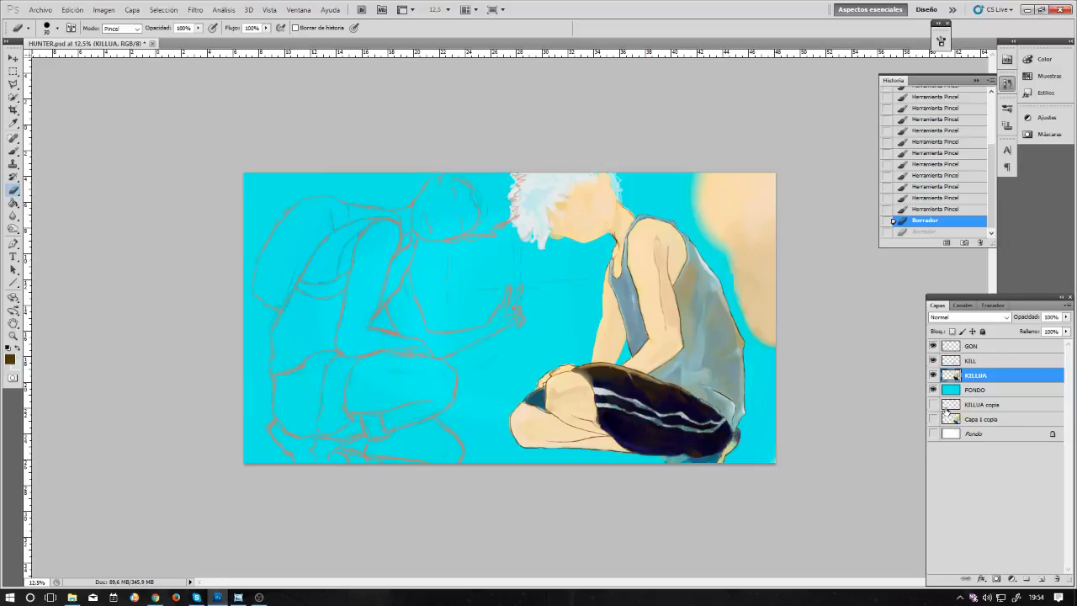
Step: Delete the layers KILLUA copia and Capa 1 copia and save HUNTER.psd
{"action": "left_click", "coordinate": [969, 411]}
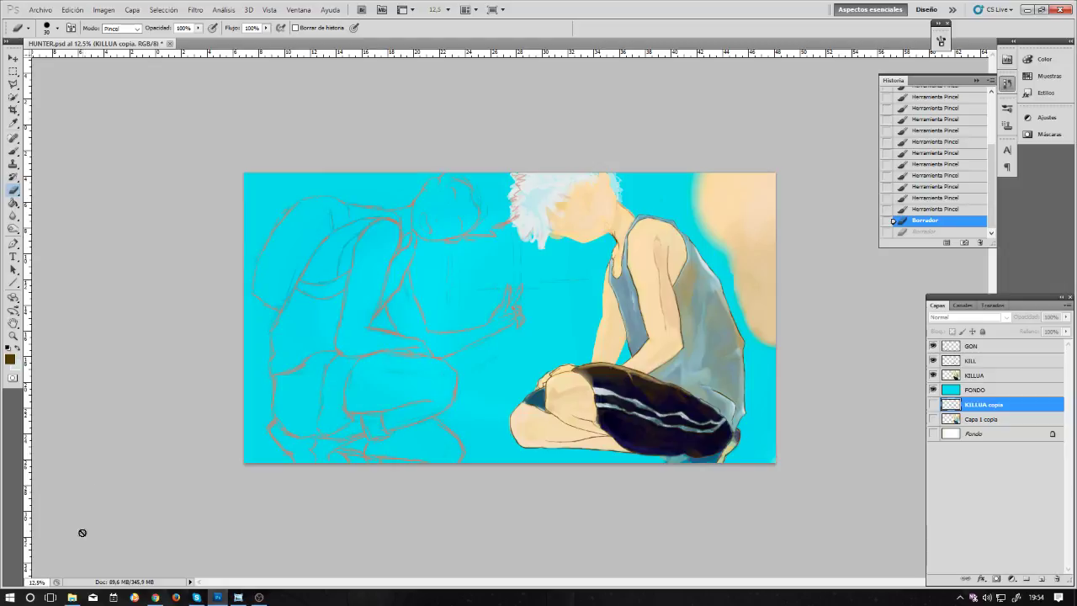
{"action": "left_click", "coordinate": [73, 598]}
{"action": "left_click", "coordinate": [72, 598]}
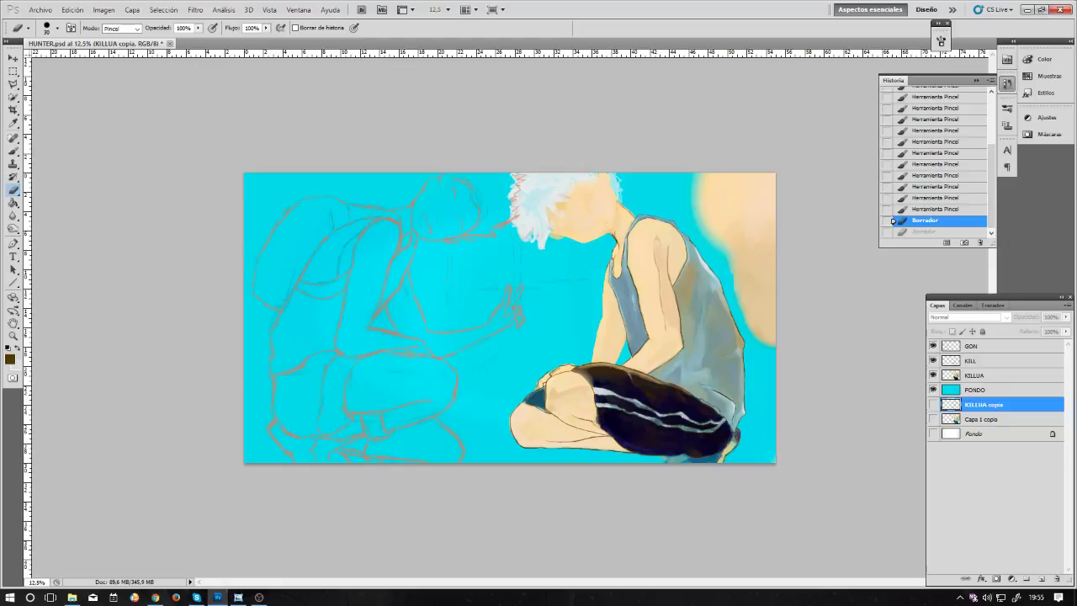
{"action": "left_click", "coordinate": [1009, 424], "text": "shift"}
{"action": "right_click", "coordinate": [1009, 424]}
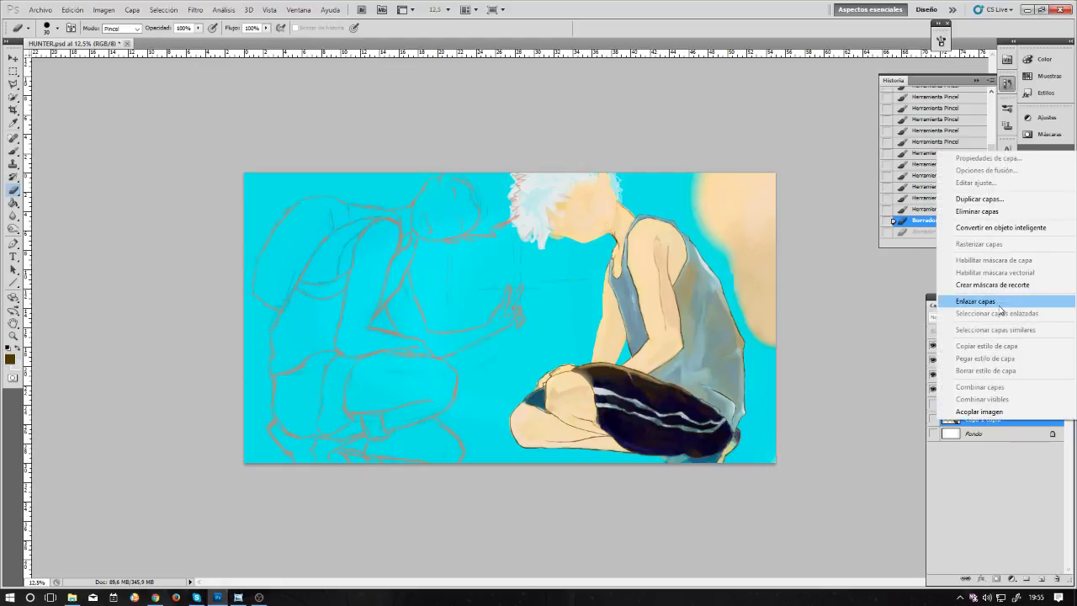
{"action": "left_click", "coordinate": [976, 211]}
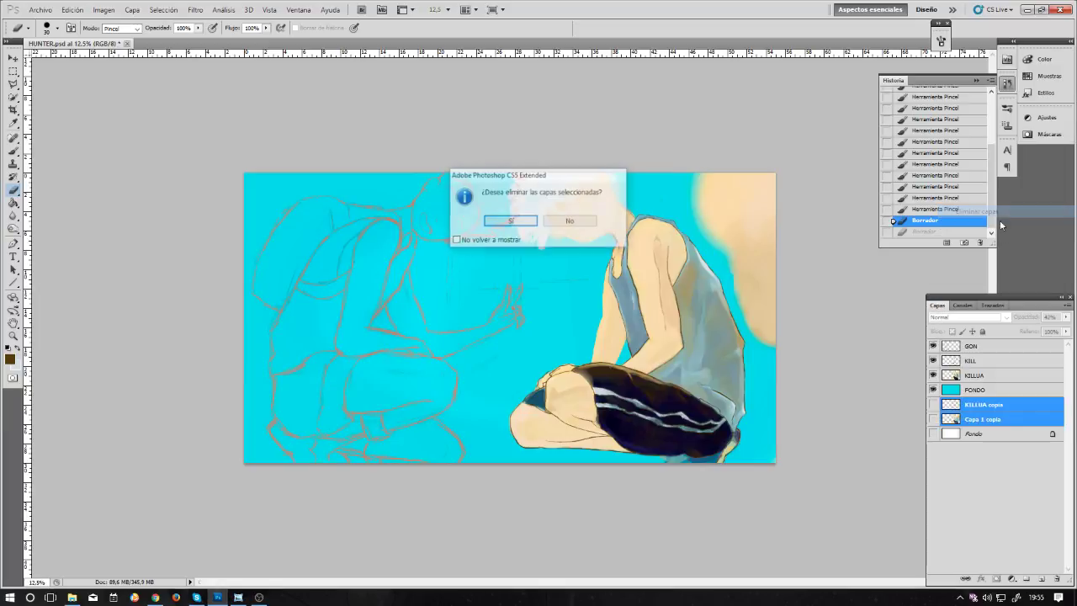
{"action": "left_click", "coordinate": [516, 225]}
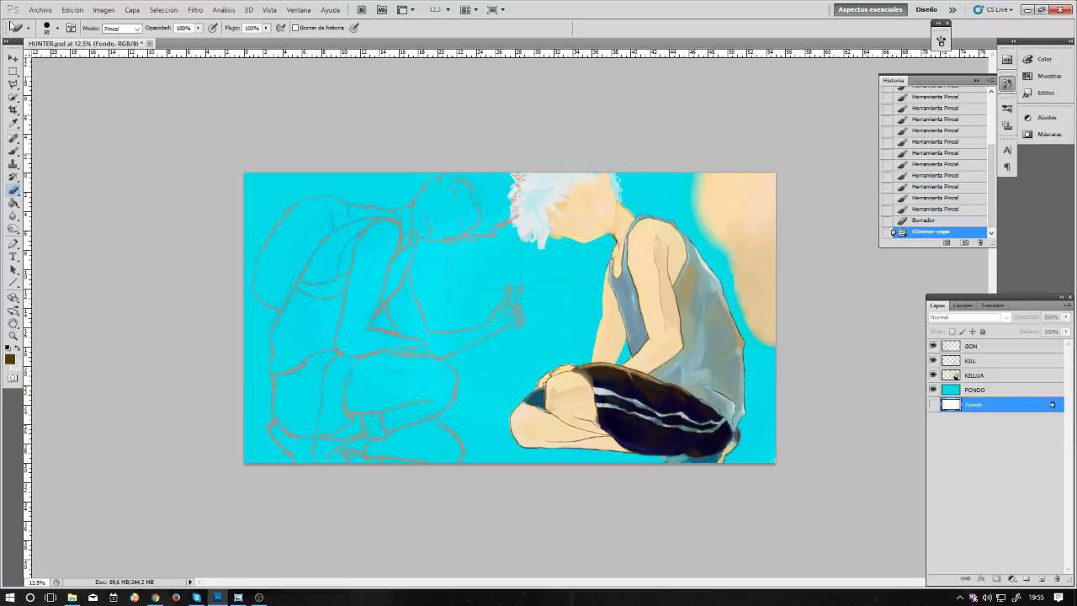
{"action": "left_click", "coordinate": [39, 9]}
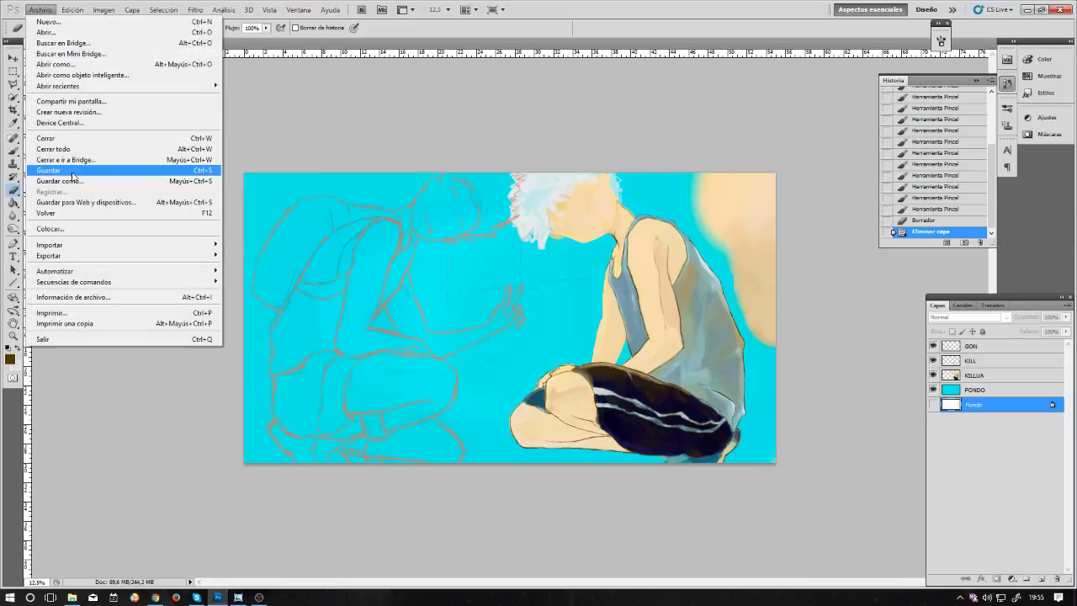
{"action": "left_click", "coordinate": [73, 172]}
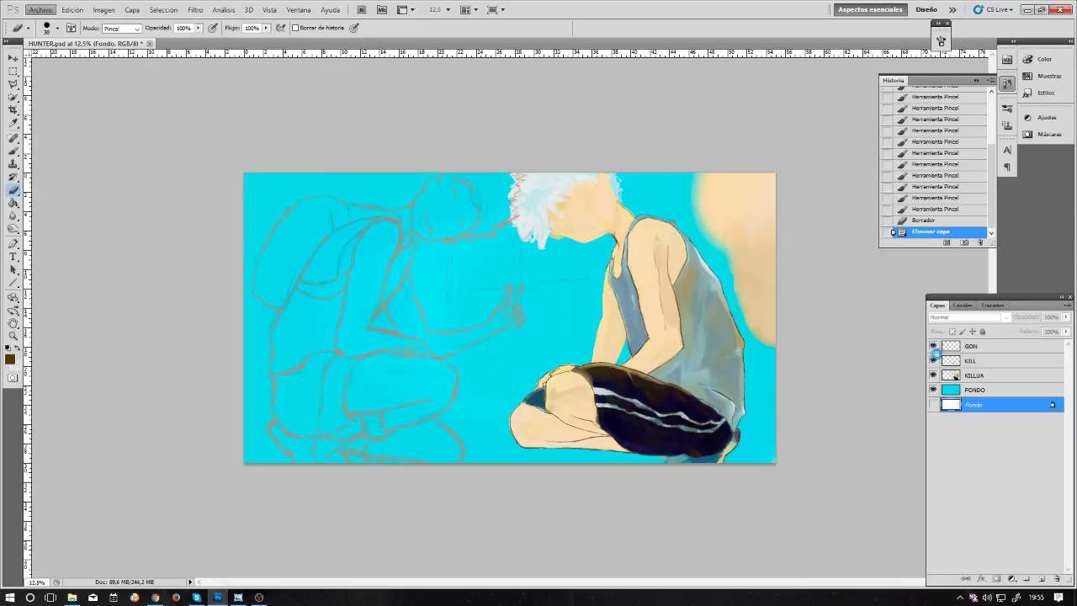
Step: Compare the artwork with and without the cyan FONDO layer, leaving that layer visible
{"action": "left_click", "coordinate": [933, 391]}
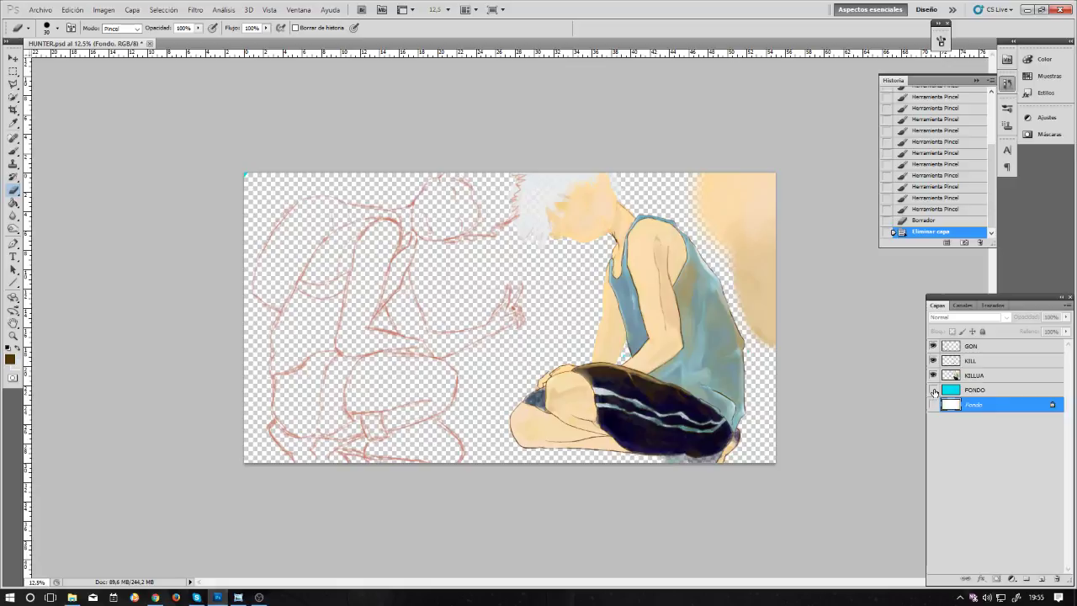
{"action": "left_click", "coordinate": [933, 390]}
{"action": "left_click", "coordinate": [932, 390]}
{"action": "left_click", "coordinate": [932, 390]}
{"action": "left_click", "coordinate": [933, 391]}
{"action": "left_click", "coordinate": [933, 390]}
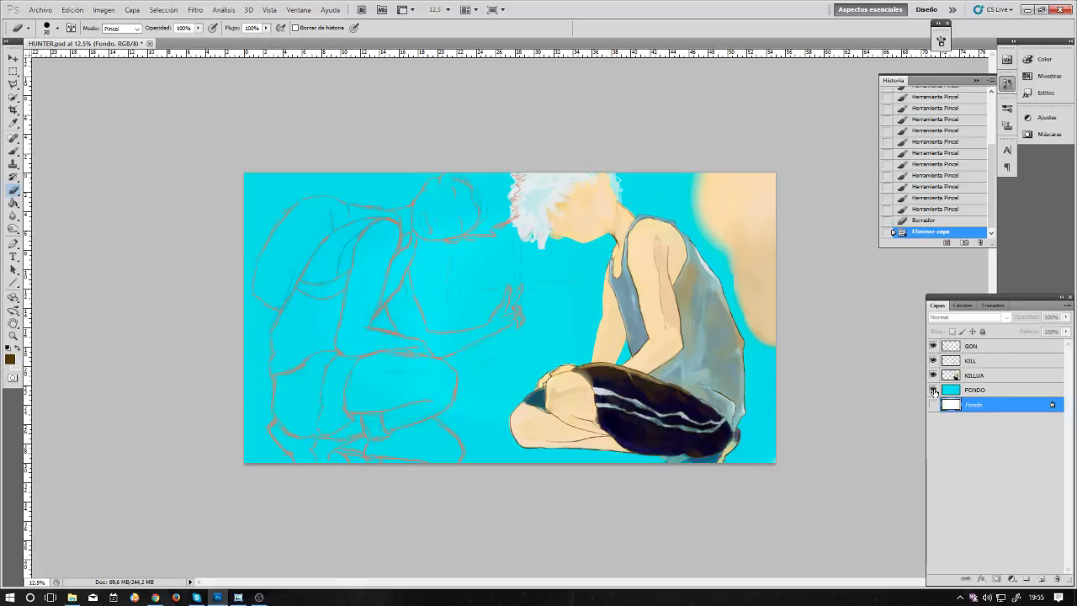
{"action": "left_click", "coordinate": [933, 390]}
{"action": "left_click", "coordinate": [933, 391]}
{"action": "left_click", "coordinate": [933, 390]}
{"action": "left_click", "coordinate": [933, 391]}
{"action": "left_click", "coordinate": [137, 127]}
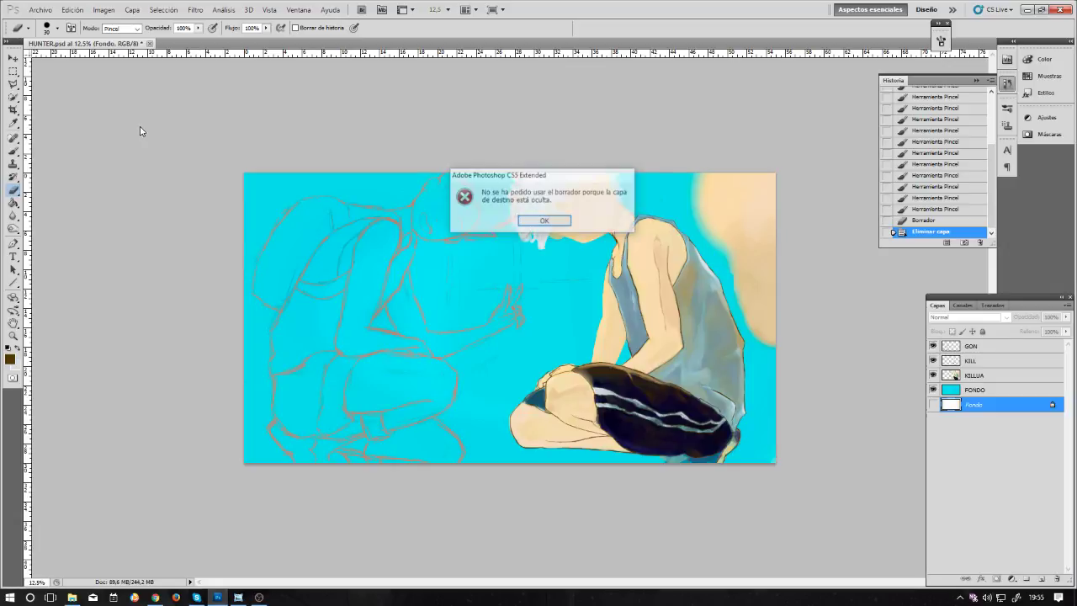
{"action": "left_click", "coordinate": [545, 222]}
Step: Prepare to shade the skin on the KILLUA layer with an enlarged brush and the darker skin tone d3ba84 based on the knee colour
{"action": "left_click", "coordinate": [965, 365]}
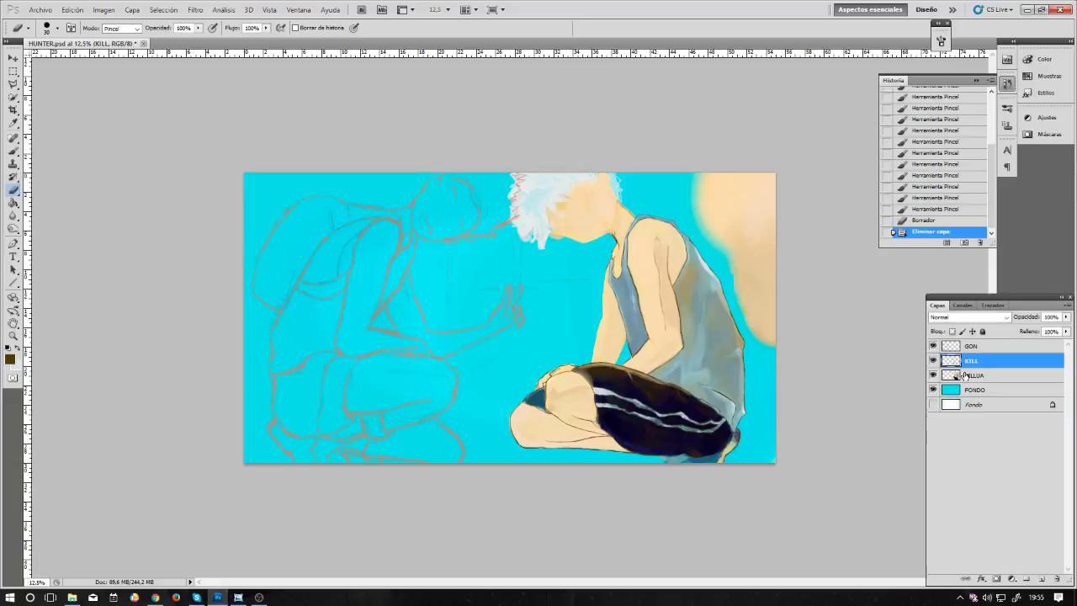
{"action": "left_click", "coordinate": [957, 370]}
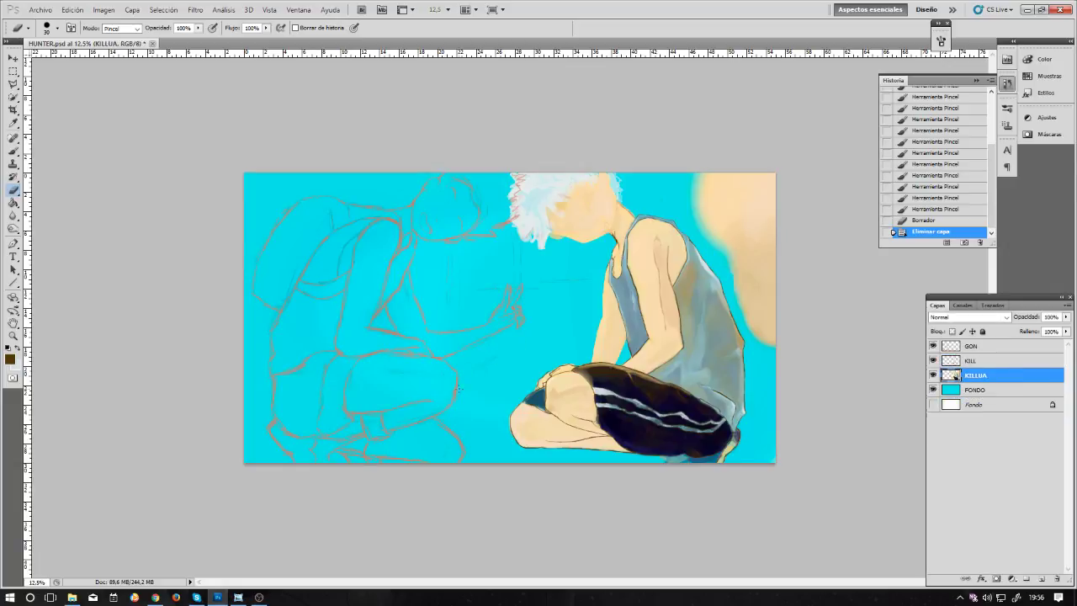
{"action": "key", "text": "b"}
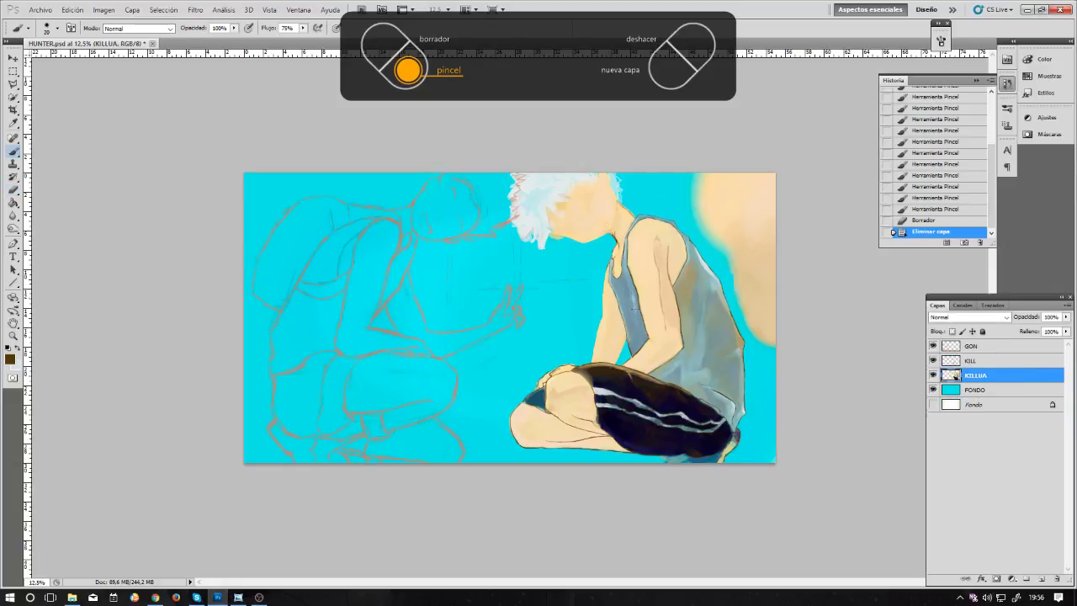
{"action": "key", "text": "bracketright"}
{"action": "key", "text": "bracketright"}
{"action": "key", "text": "bracketright"}
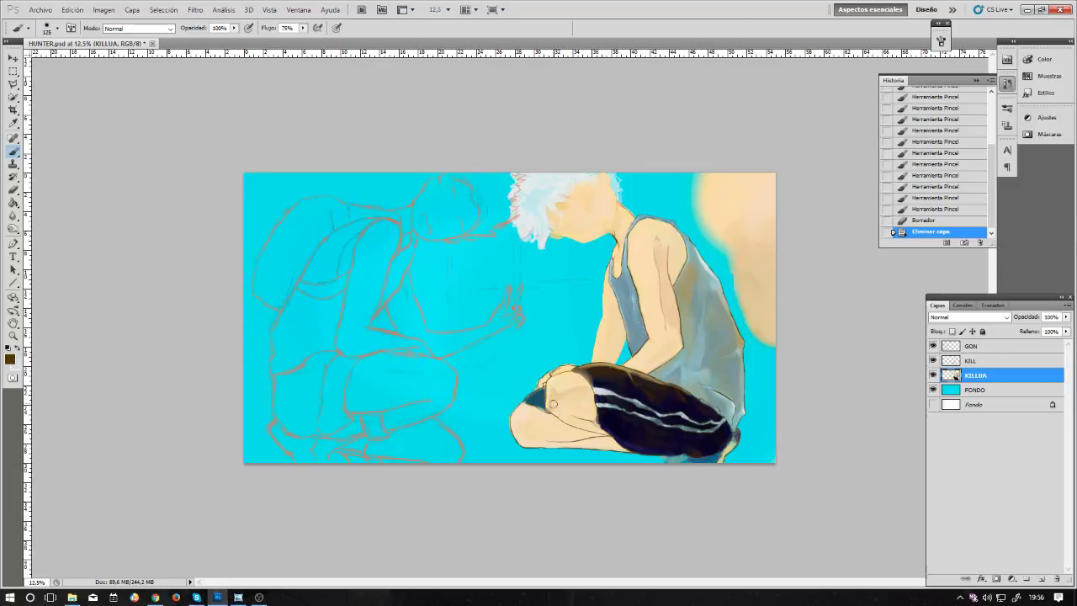
{"action": "left_click", "coordinate": [548, 393], "text": "alt"}
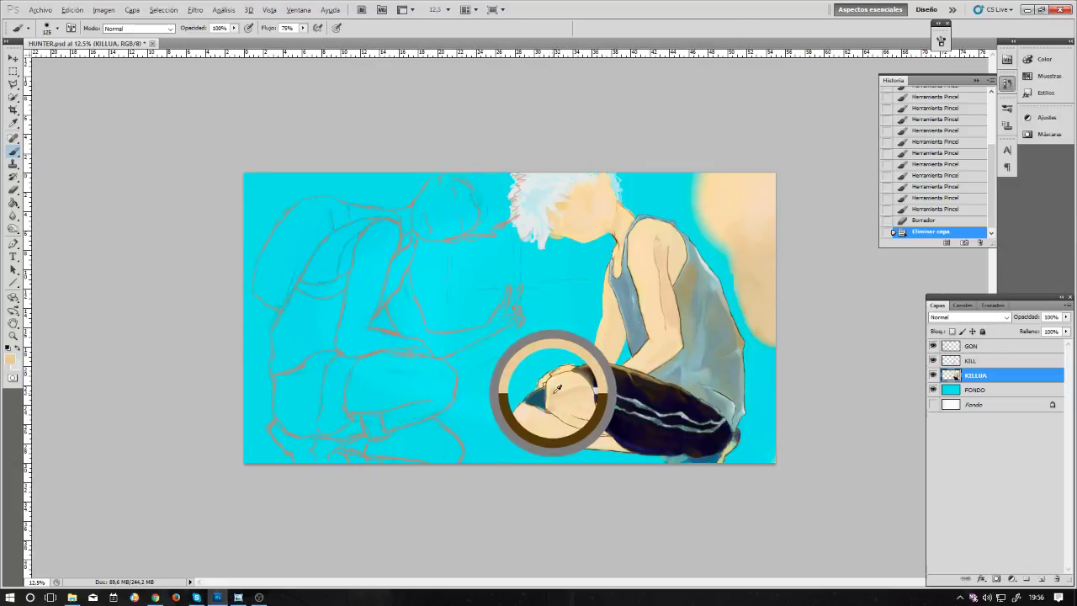
{"action": "left_click", "coordinate": [10, 359]}
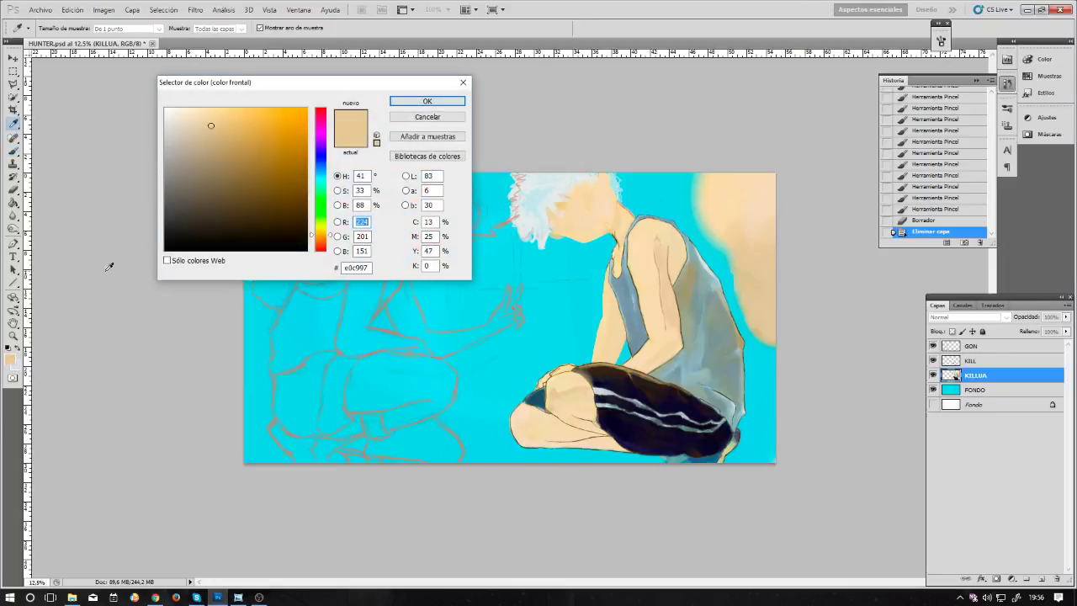
{"action": "left_click", "coordinate": [217, 133]}
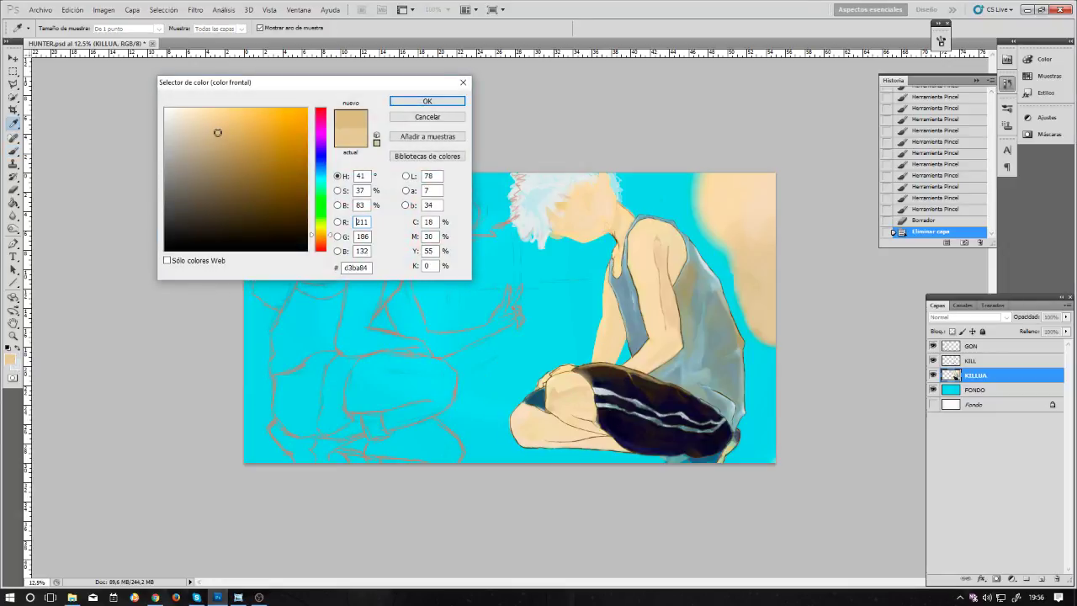
{"action": "left_click", "coordinate": [426, 101]}
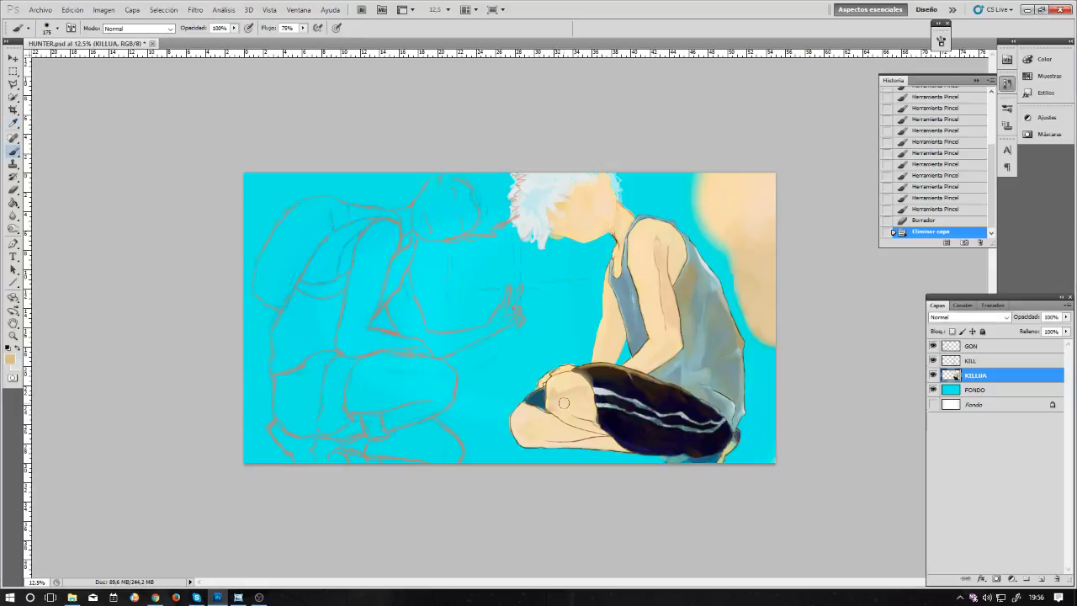
Step: Paint skin shading along the back of the seated figure's upper arm with the 175 px brush
{"action": "key", "text": "ctrl+plus"}
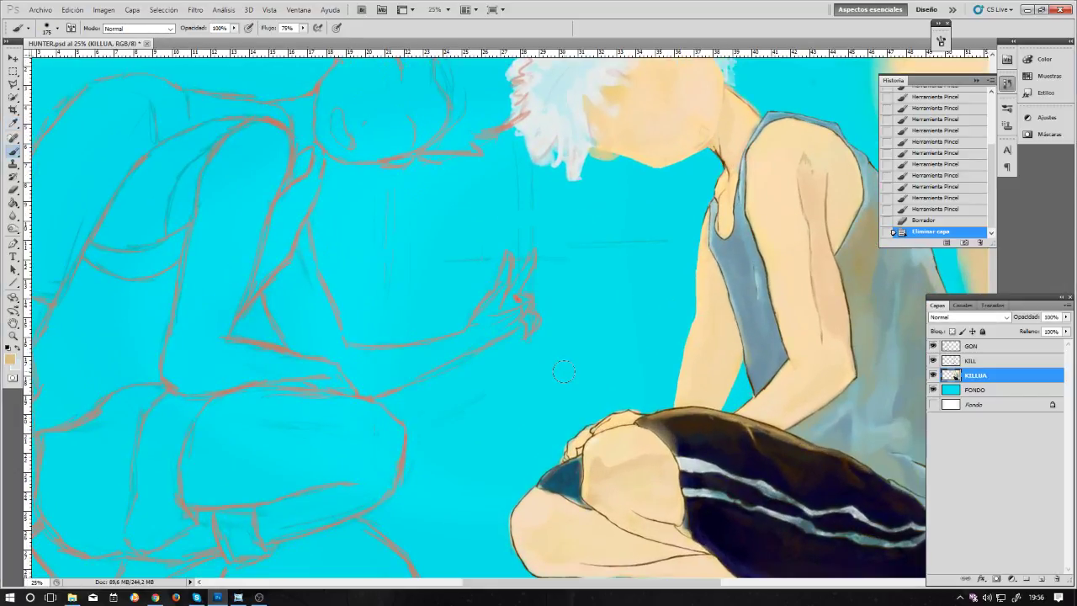
{"action": "left_click_drag", "start_coordinate": [538, 356], "coordinate": [365, 305]}
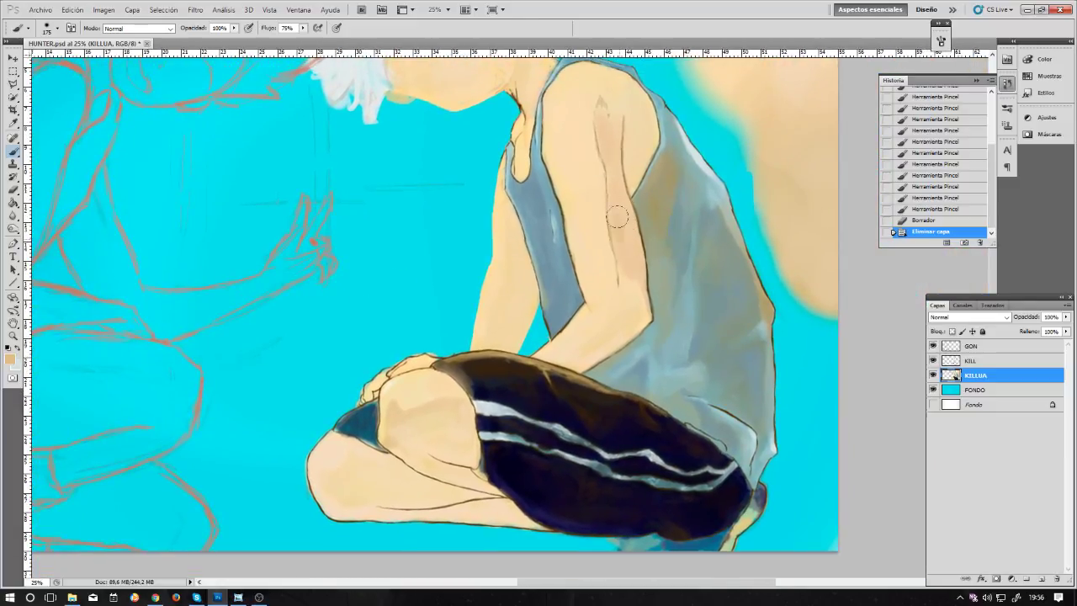
{"action": "left_click_drag", "start_coordinate": [612, 189], "coordinate": [626, 240]}
{"action": "left_click", "coordinate": [624, 248]}
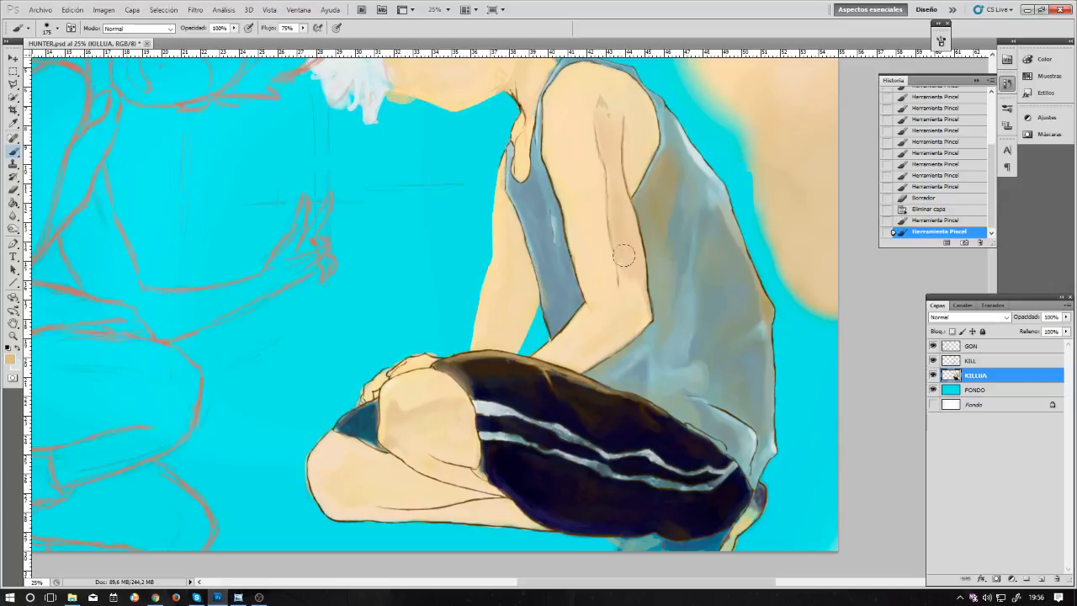
{"action": "left_click", "coordinate": [611, 172]}
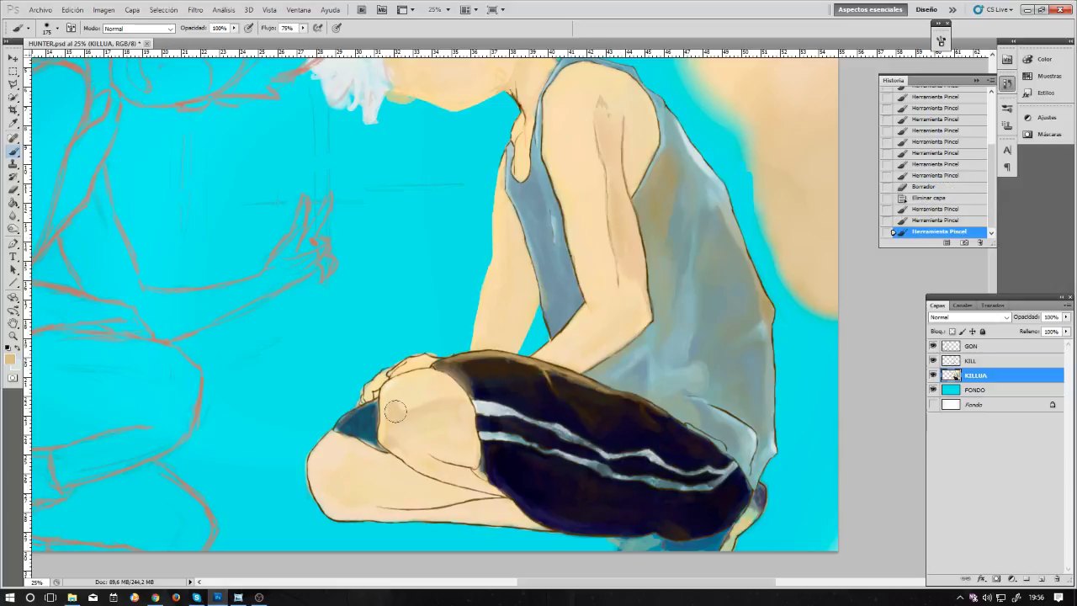
Step: Paint the first shadow strokes across the raised knee, reducing the brush to 125 px
{"action": "left_click_drag", "start_coordinate": [395, 415], "coordinate": [394, 414]}
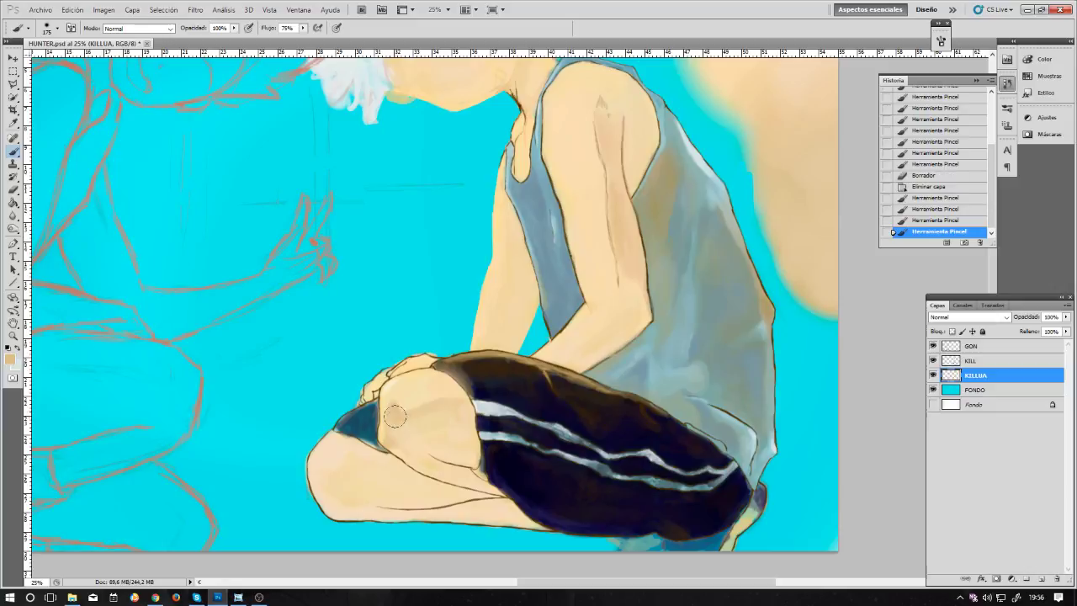
{"action": "key", "text": "bracketleft"}
{"action": "key", "text": "bracketleft"}
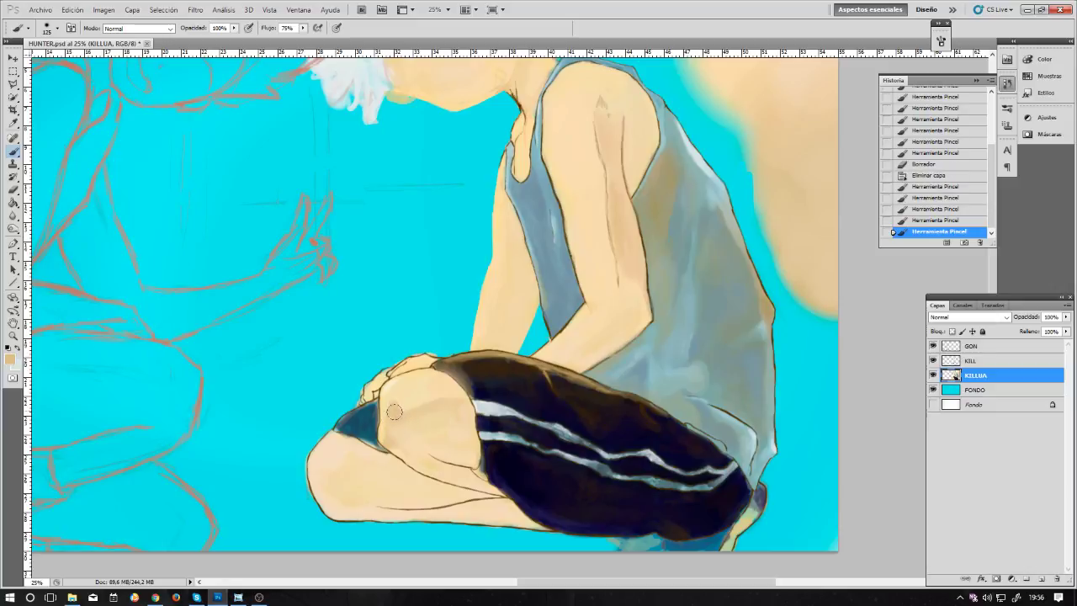
{"action": "mouse_move", "coordinate": [393, 411]}
{"action": "left_mouse_down"}
{"action": "mouse_move", "coordinate": [387, 404]}
{"action": "mouse_move", "coordinate": [391, 430]}
{"action": "mouse_move", "coordinate": [425, 404]}
{"action": "left_mouse_up"}
Step: Set the foreground colour to the redder skin tone d4a685 and paint a shadow band across the raised knee, varying the brush size
{"action": "left_click", "coordinate": [10, 360]}
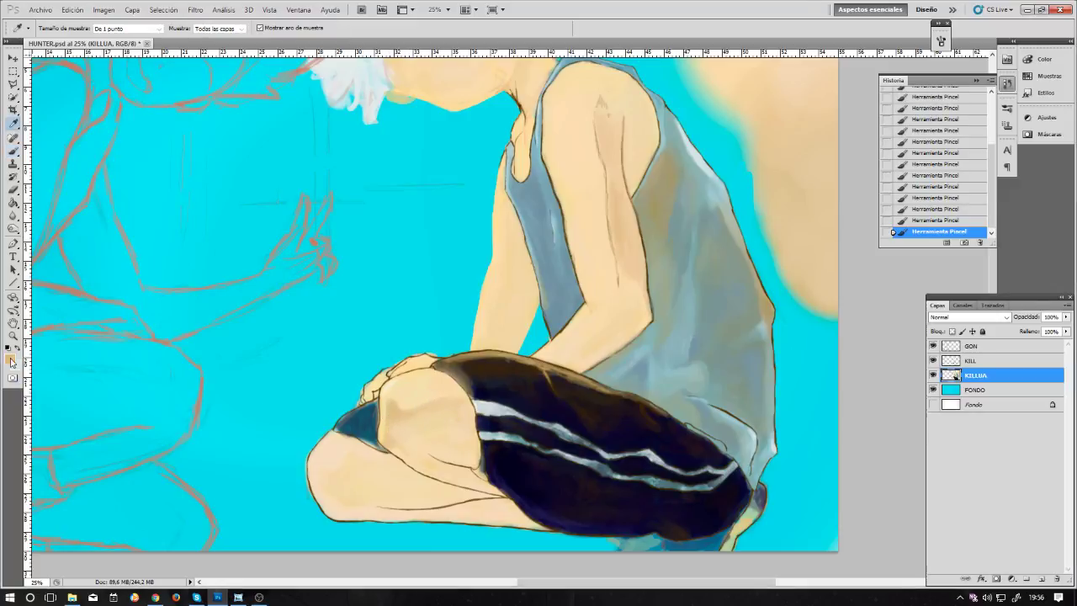
{"action": "left_click_drag", "start_coordinate": [321, 235], "coordinate": [321, 245]}
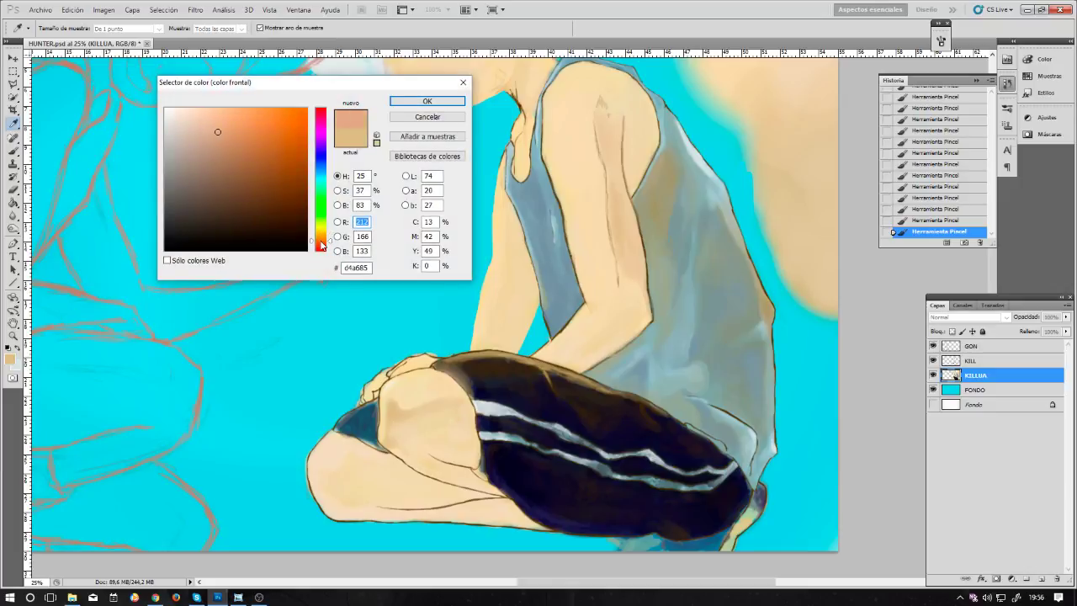
{"action": "left_click", "coordinate": [416, 101]}
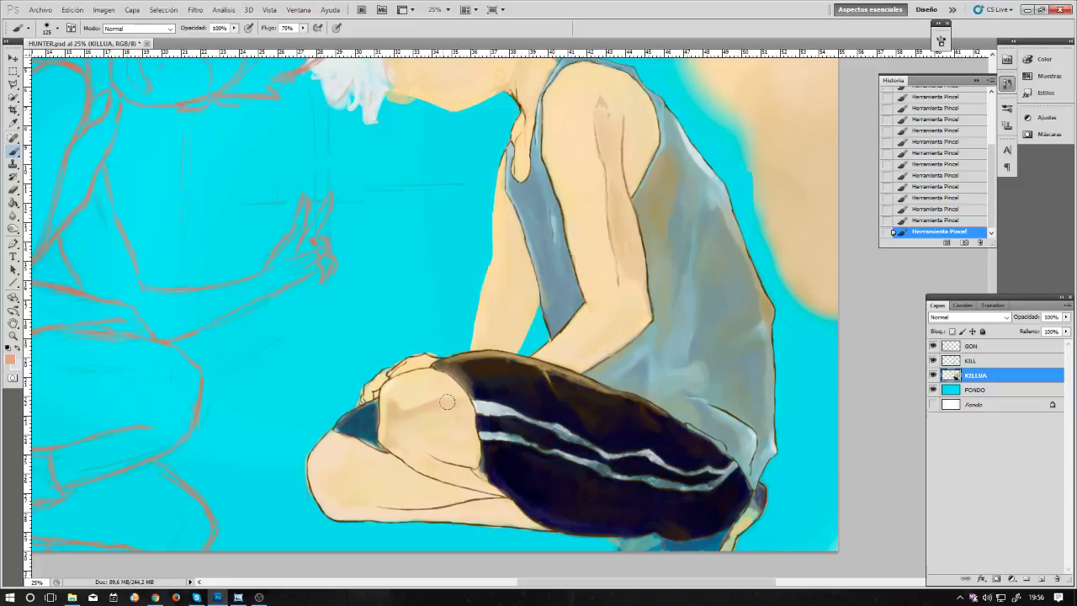
{"action": "key", "text": "bracketright"}
{"action": "key", "text": "bracketright"}
{"action": "key", "text": "bracketright"}
{"action": "mouse_move", "coordinate": [453, 406]}
{"action": "left_mouse_down"}
{"action": "mouse_move", "coordinate": [404, 421]}
{"action": "mouse_move", "coordinate": [469, 409]}
{"action": "mouse_move", "coordinate": [406, 417]}
{"action": "mouse_move", "coordinate": [388, 403]}
{"action": "mouse_move", "coordinate": [399, 425]}
{"action": "mouse_move", "coordinate": [414, 405]}
{"action": "left_mouse_up"}
{"action": "key", "text": "bracketleft"}
{"action": "key", "text": "bracketleft"}
{"action": "left_click_drag", "start_coordinate": [415, 405], "coordinate": [410, 373]}
Step: Shade the knee of the folded lower leg with the reddish skin tone, using brush sizes up to 250 px
{"action": "key", "text": "bracketleft"}
{"action": "key", "text": "bracketright"}
{"action": "key", "text": "bracketright"}
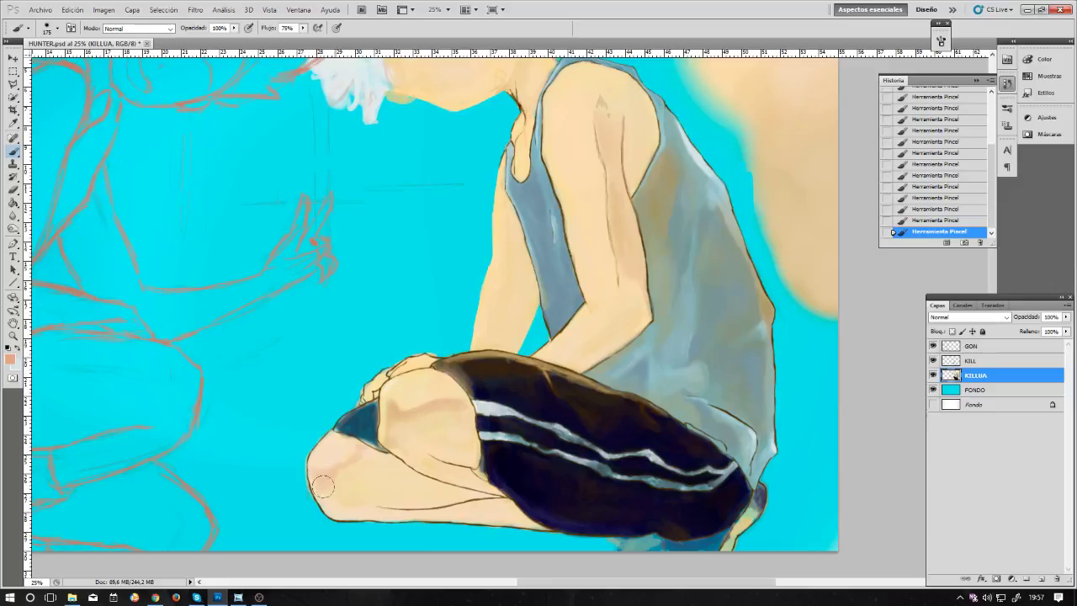
{"action": "mouse_move", "coordinate": [337, 480]}
{"action": "left_mouse_down"}
{"action": "mouse_move", "coordinate": [316, 476]}
{"action": "mouse_move", "coordinate": [344, 478]}
{"action": "left_mouse_up"}
{"action": "key", "text": "bracketleft"}
{"action": "key", "text": "bracketleft"}
{"action": "key", "text": "bracketleft"}
{"action": "key", "text": "bracketright"}
{"action": "key", "text": "bracketright"}
{"action": "key", "text": "bracketright"}
{"action": "key", "text": "bracketright"}
{"action": "key", "text": "bracketright"}
{"action": "key", "text": "bracketright"}
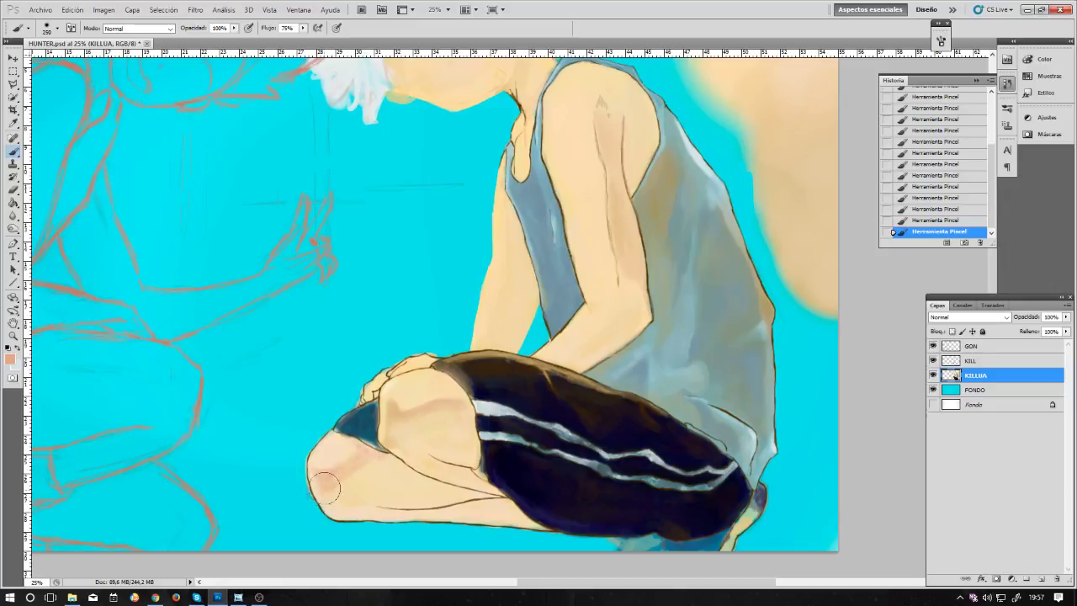
{"action": "left_click_drag", "start_coordinate": [325, 488], "coordinate": [340, 495]}
Step: Soften the shading on the raised knee with a lighter skin tone, reducing the brush from 250 px to 150 px for finer blending
{"action": "left_click_drag", "start_coordinate": [429, 429], "coordinate": [454, 418]}
{"action": "left_click_drag", "start_coordinate": [424, 417], "coordinate": [431, 415]}
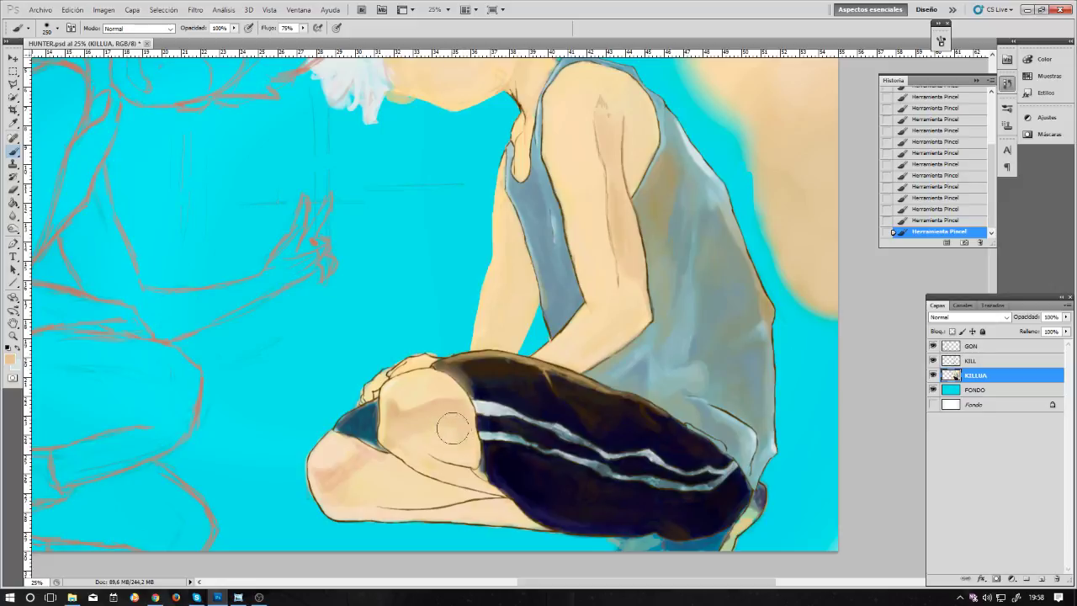
{"action": "key", "text": "bracketleft"}
{"action": "key", "text": "bracketleft"}
{"action": "scroll", "coordinate": [486, 423], "scroll_direction": "up", "scroll_amount": 1}
{"action": "scroll", "coordinate": [476, 423], "scroll_direction": "down", "scroll_amount": 3}
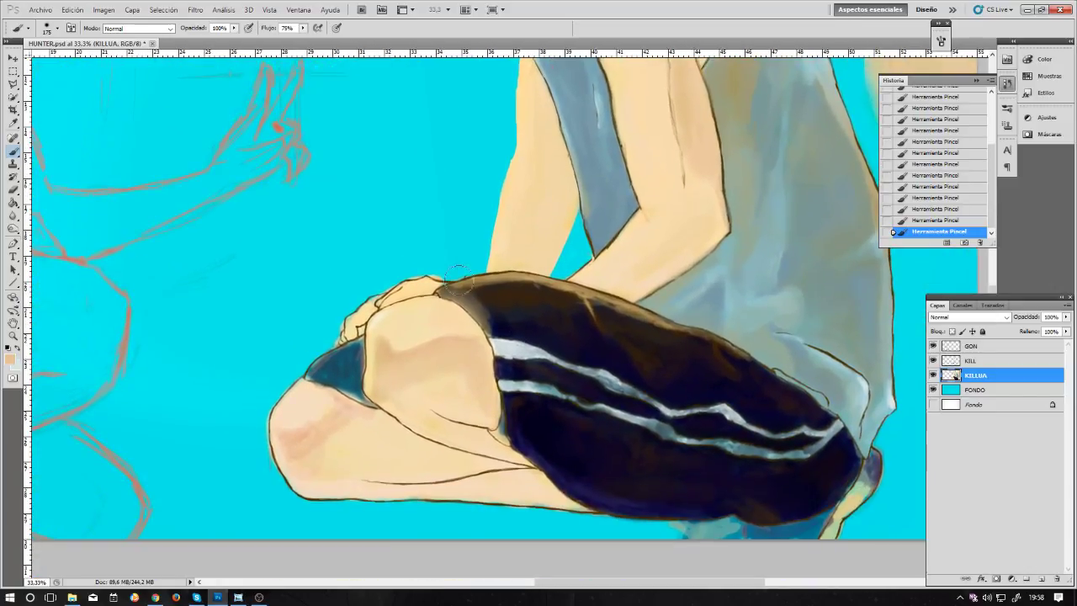
{"action": "key", "text": "bracketleft"}
{"action": "key", "text": "bracketleft"}
{"action": "key", "text": "bracketleft"}
{"action": "key", "text": "bracketleft"}
{"action": "key", "text": "bracketright"}
{"action": "key", "text": "bracketright"}
{"action": "key", "text": "bracketright"}
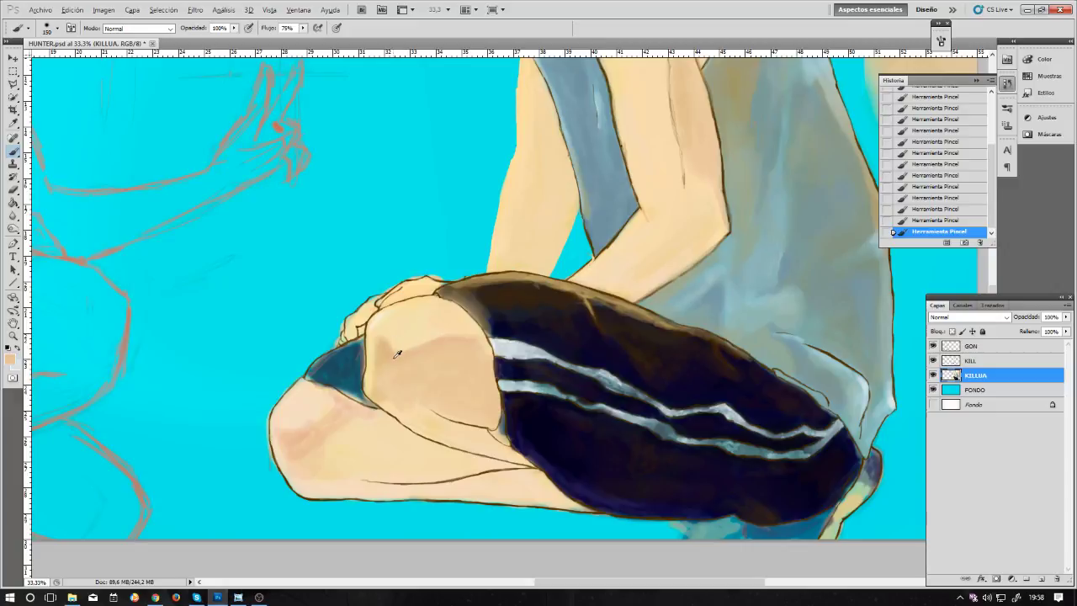
Step: Sample a light skin tone and paint it near the upper edge of the bent knee with a smaller brush
{"action": "key", "text": "bracketleft"}
{"action": "key", "text": "bracketleft"}
{"action": "left_click", "coordinate": [394, 329], "text": "alt"}
{"action": "left_click_drag", "start_coordinate": [384, 308], "coordinate": [388, 311]}
{"action": "key", "text": "alt"}
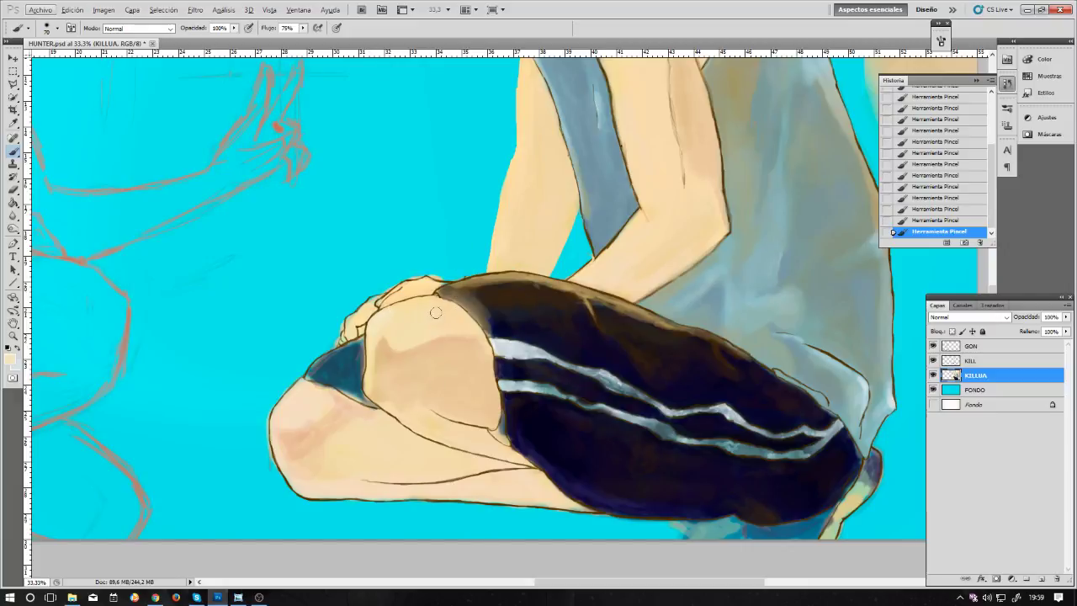
Step: Extend the light skin tone across the top of the knee toward the shorts with a larger brush
{"action": "key", "text": "bracketright"}
{"action": "key", "text": "bracketright"}
{"action": "key", "text": "bracketright"}
{"action": "left_click_drag", "start_coordinate": [452, 310], "coordinate": [461, 322]}
Step: Sample the skin tone by the crease below the knee and blend it into the knee's shading with a larger brush
{"action": "left_click", "coordinate": [460, 422], "text": "alt"}
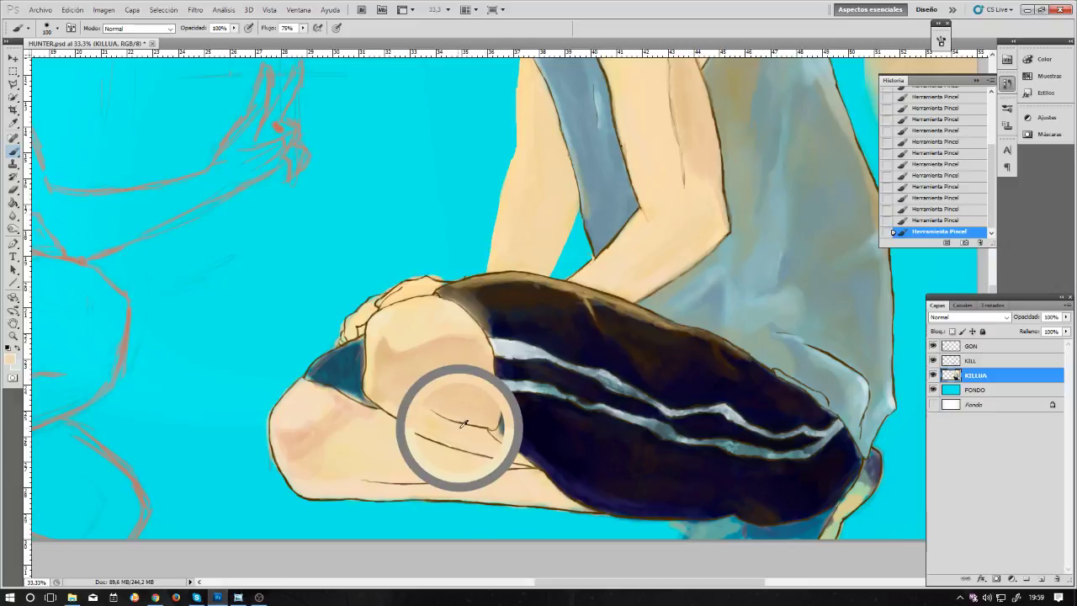
{"action": "key", "text": "bracketright"}
{"action": "key", "text": "bracketright"}
{"action": "key", "text": "bracketright"}
{"action": "key", "text": "bracketright"}
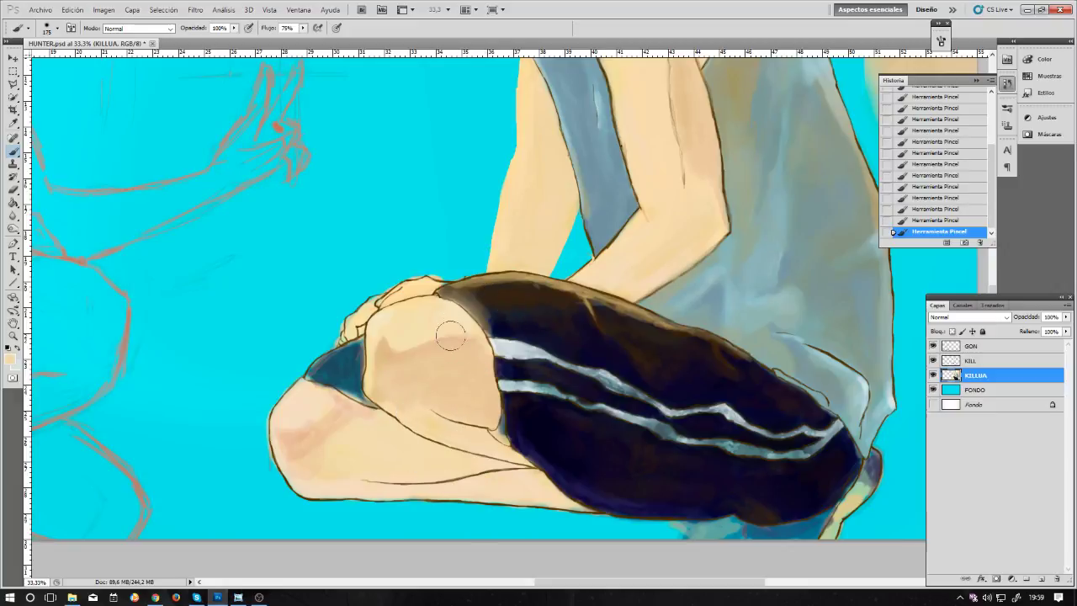
{"action": "key", "text": "bracketright"}
{"action": "key", "text": "bracketright"}
Step: Sample the darker skin tone on the knee and paint a shadow beneath the crease down to the lower leg
{"action": "left_click", "coordinate": [395, 348], "text": "alt"}
{"action": "key", "text": "bracketleft"}
{"action": "key", "text": "bracketleft"}
{"action": "key", "text": "bracketleft"}
{"action": "key", "text": "bracketleft"}
{"action": "key", "text": "bracketleft"}
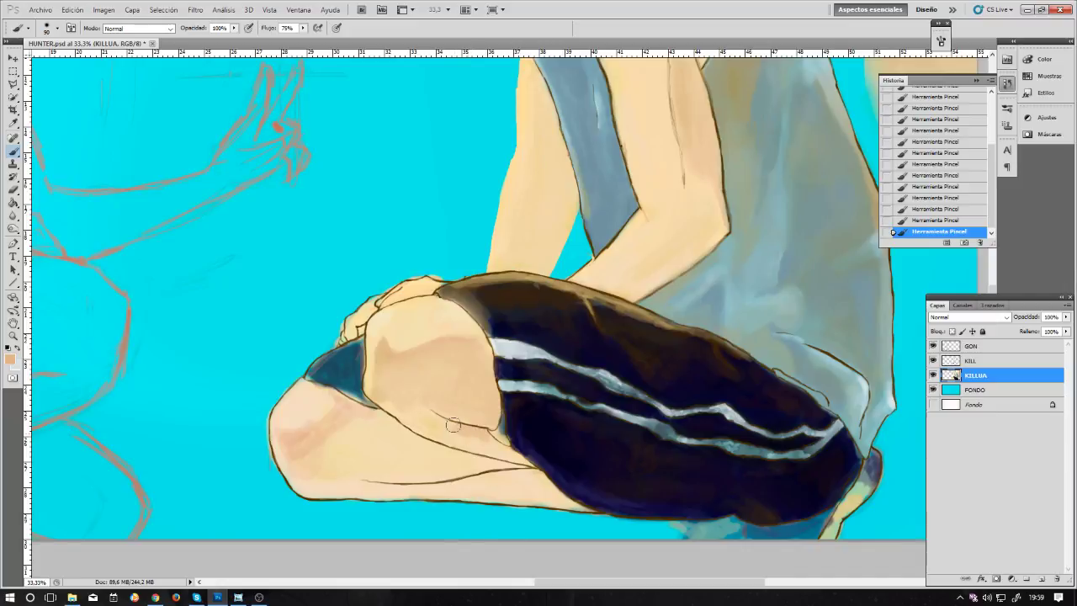
{"action": "left_click_drag", "start_coordinate": [453, 426], "coordinate": [435, 418]}
{"action": "left_click_drag", "start_coordinate": [494, 452], "coordinate": [477, 439]}
{"action": "key", "text": "bracketright"}
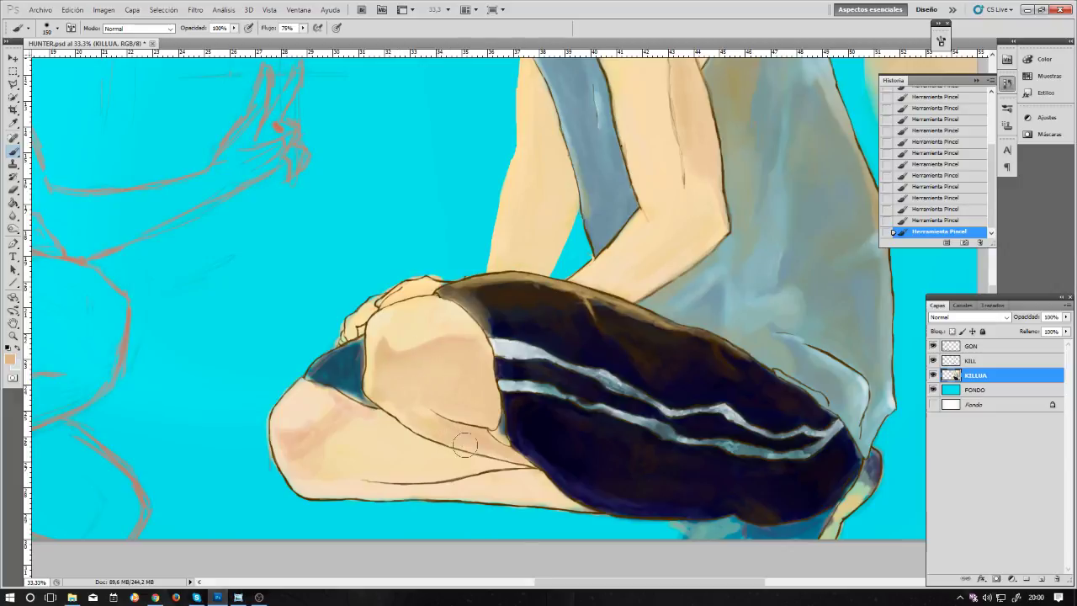
Step: Sample skin tones from the knee's shadow edge and lower crease and smooth the knee's shading with a large brush
{"action": "key", "text": "bracketleft"}
{"action": "key", "text": "bracketleft"}
{"action": "key", "text": "bracketleft"}
{"action": "key", "text": "bracketleft"}
{"action": "scroll", "coordinate": [486, 460], "scroll_direction": "up", "scroll_amount": 1}
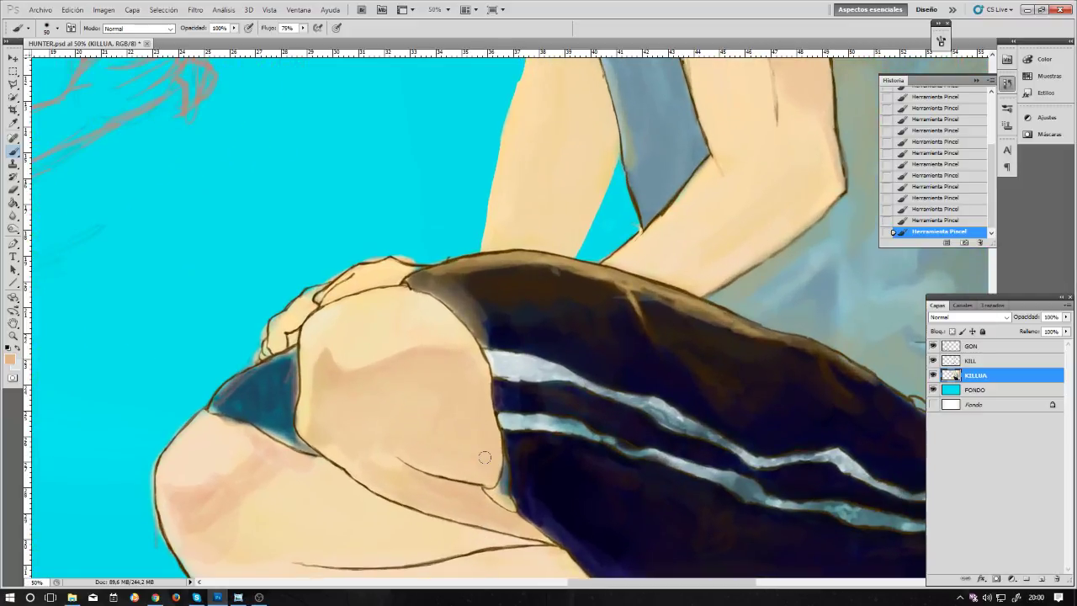
{"action": "left_click_drag", "start_coordinate": [371, 399], "coordinate": [308, 318]}
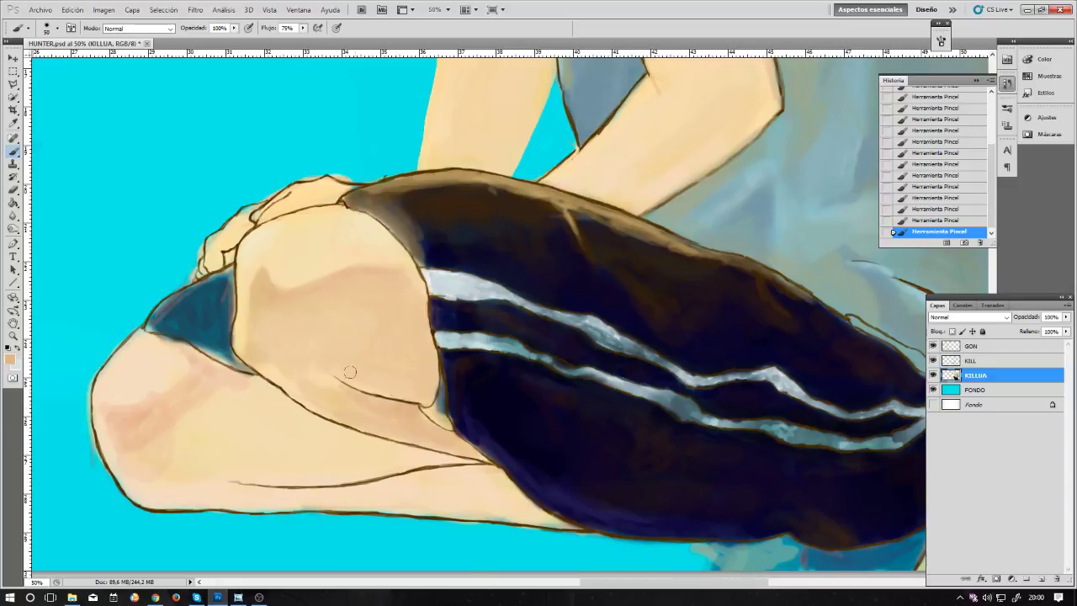
{"action": "left_click", "coordinate": [262, 277], "text": "alt"}
{"action": "left_click", "coordinate": [316, 374], "text": "alt"}
{"action": "key", "text": "bracketright"}
{"action": "key", "text": "bracketright"}
{"action": "key", "text": "bracketright"}
{"action": "key", "text": "bracketright"}
{"action": "key", "text": "bracketright"}
{"action": "key", "text": "bracketright"}
{"action": "key", "text": "bracketright"}
{"action": "key", "text": "bracketright"}
{"action": "key", "text": "bracketright"}
Step: Set the foreground colour to the pale cream f7f3e0 for painting with the brush
{"action": "left_click", "coordinate": [13, 359]}
{"action": "left_click_drag", "start_coordinate": [334, 221], "coordinate": [329, 230]}
{"action": "left_click_drag", "start_coordinate": [200, 114], "coordinate": [178, 112]}
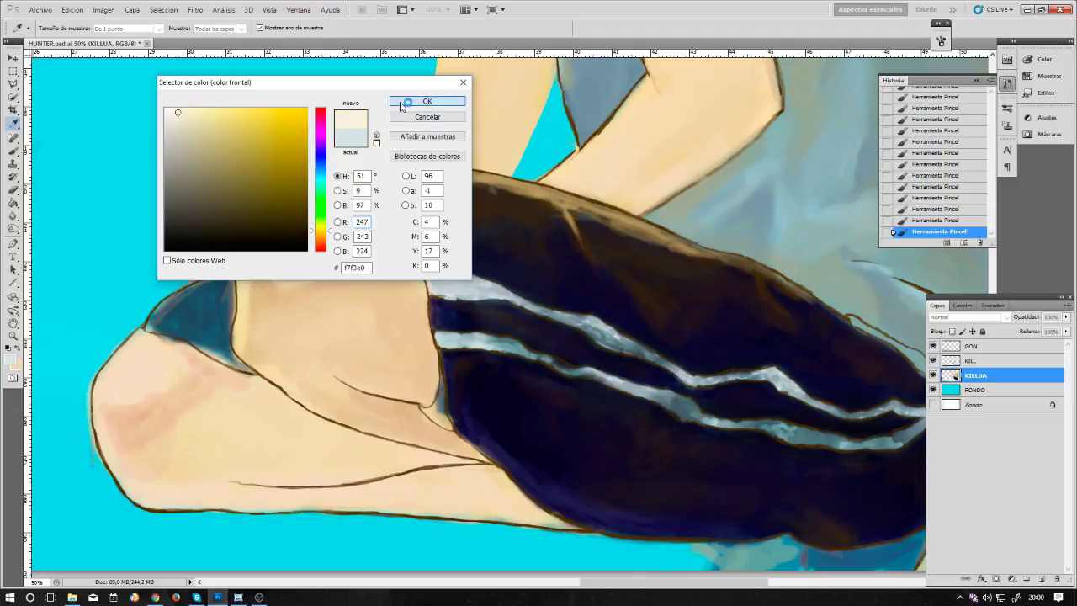
{"action": "left_click", "coordinate": [426, 101]}
{"action": "key", "text": "b"}
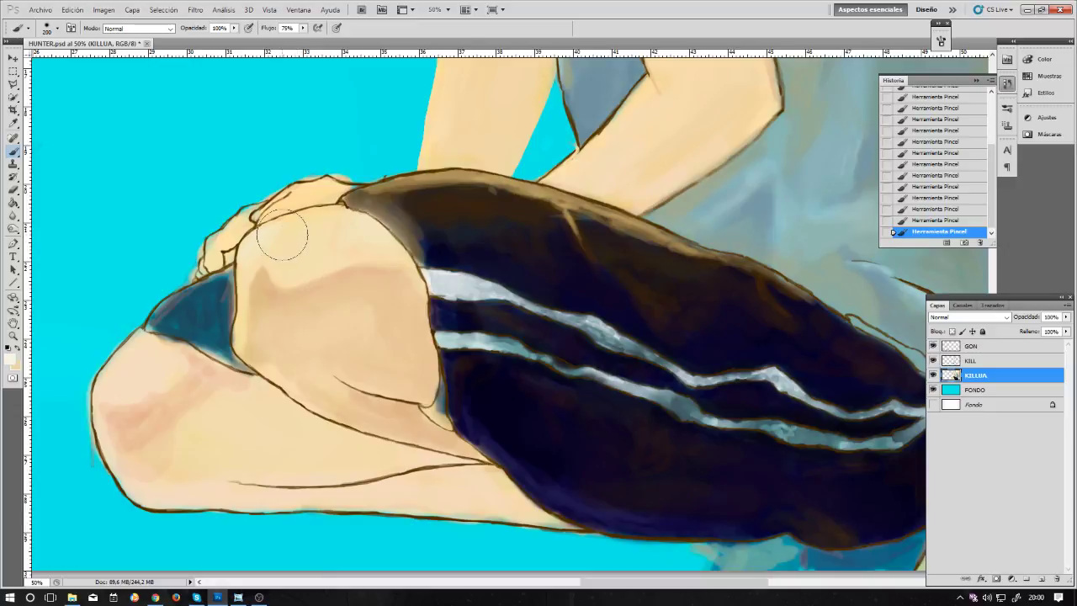
Step: Paint a pale cream highlight on the knee's outer curve and along its edge next to the blue fabric
{"action": "key", "text": "bracketleft"}
{"action": "key", "text": "bracketleft"}
{"action": "key", "text": "bracketleft"}
{"action": "key", "text": "bracketleft"}
{"action": "key", "text": "bracketleft"}
{"action": "key", "text": "bracketleft"}
{"action": "key", "text": "bracketleft"}
{"action": "key", "text": "bracketleft"}
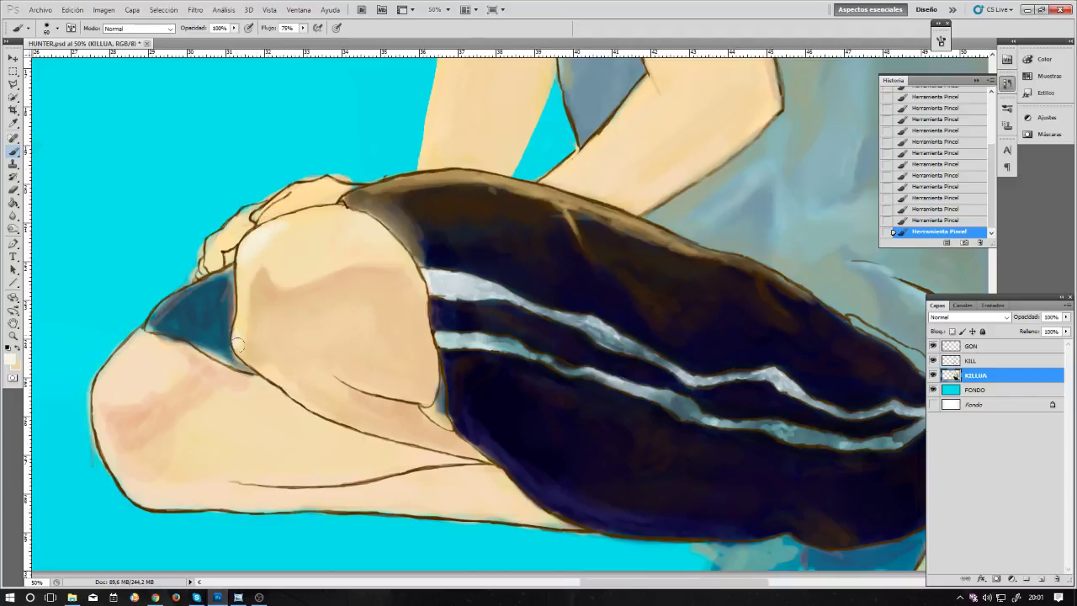
{"action": "key", "text": "bracketright"}
{"action": "key", "text": "bracketright"}
{"action": "mouse_move", "coordinate": [239, 323]}
{"action": "left_mouse_down"}
{"action": "mouse_move", "coordinate": [251, 365]}
{"action": "mouse_move", "coordinate": [244, 354]}
{"action": "mouse_move", "coordinate": [291, 331]}
{"action": "left_mouse_up"}
Step: Sample the skin tones around the knee's lower crease and touch up the shading there
{"action": "left_click", "coordinate": [401, 404], "text": "alt"}
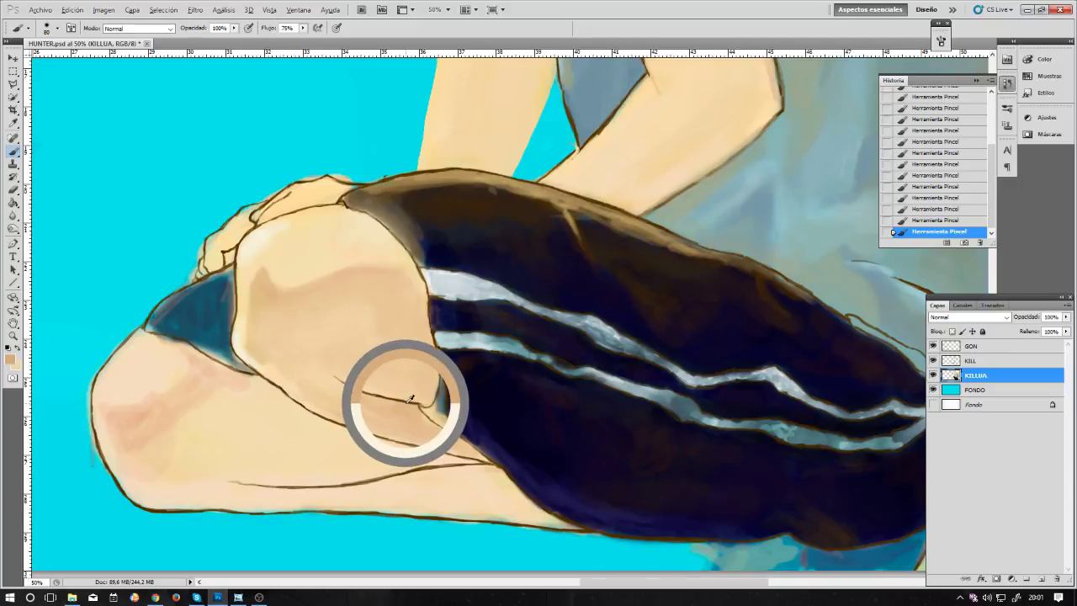
{"action": "left_click", "coordinate": [411, 399], "text": "alt"}
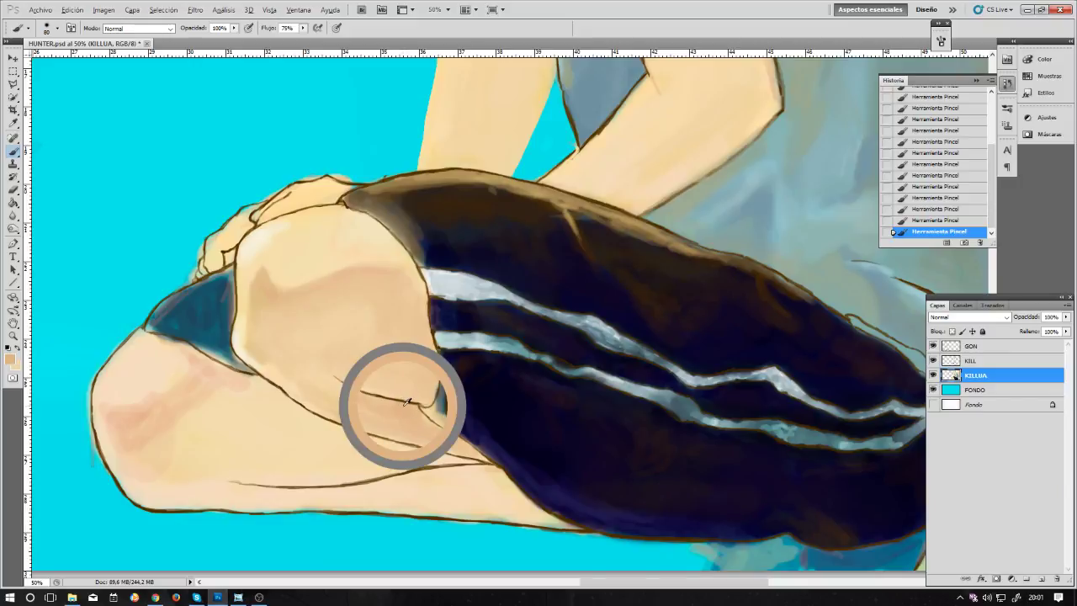
{"action": "mouse_move", "coordinate": [412, 400]}
{"action": "left_mouse_down"}
{"action": "mouse_move", "coordinate": [395, 388]}
{"action": "mouse_move", "coordinate": [409, 395]}
{"action": "left_mouse_up"}
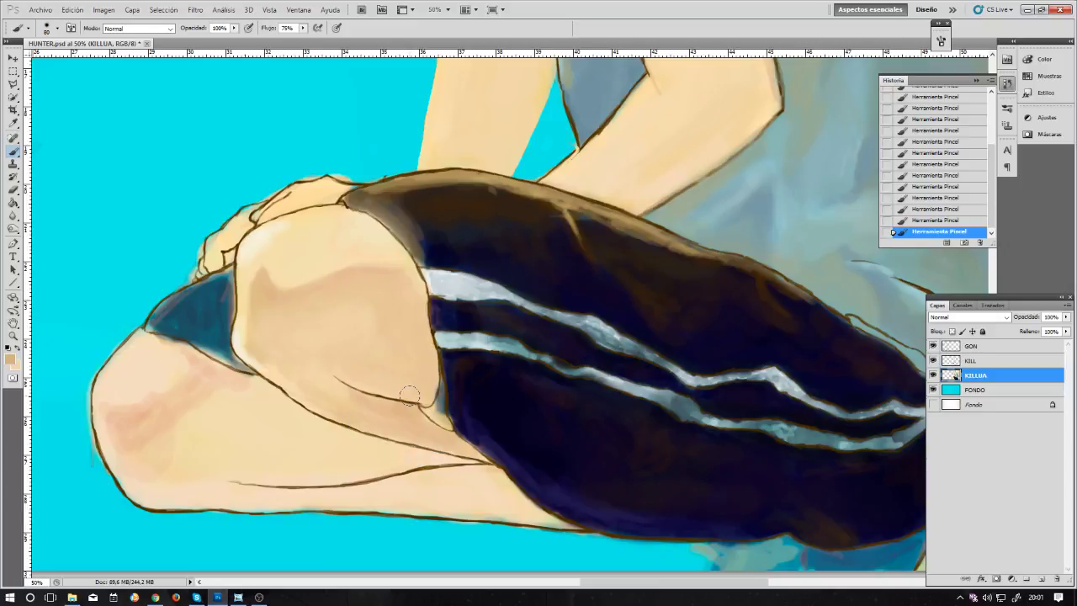
Step: Sample the knee's shadow tone and set the foreground colour to the darker brown c1a174
{"action": "left_click", "coordinate": [267, 284], "text": "alt"}
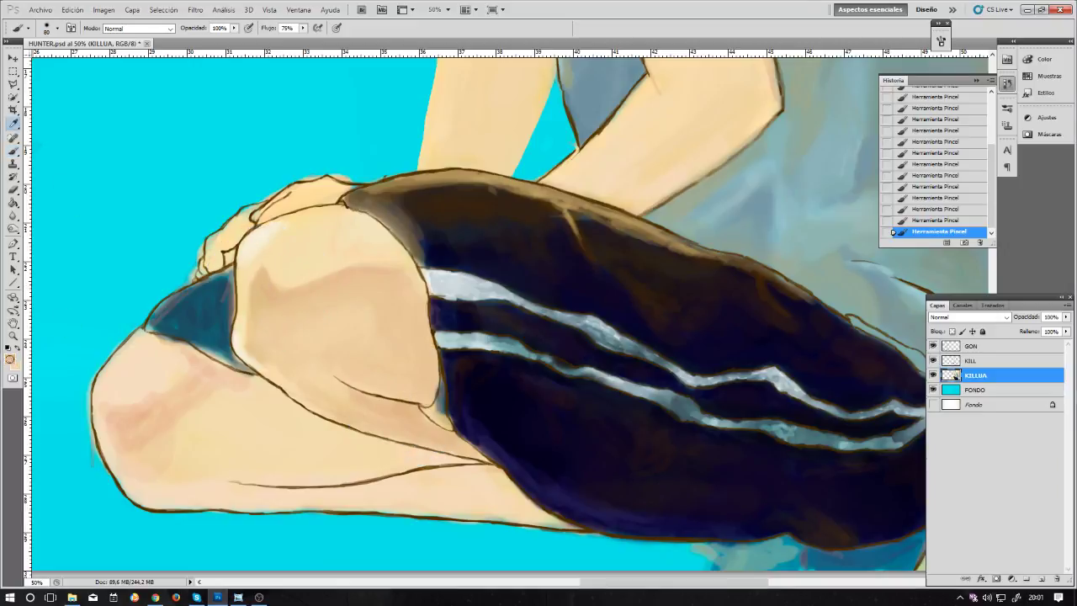
{"action": "left_click", "coordinate": [11, 359]}
{"action": "left_click", "coordinate": [221, 142]}
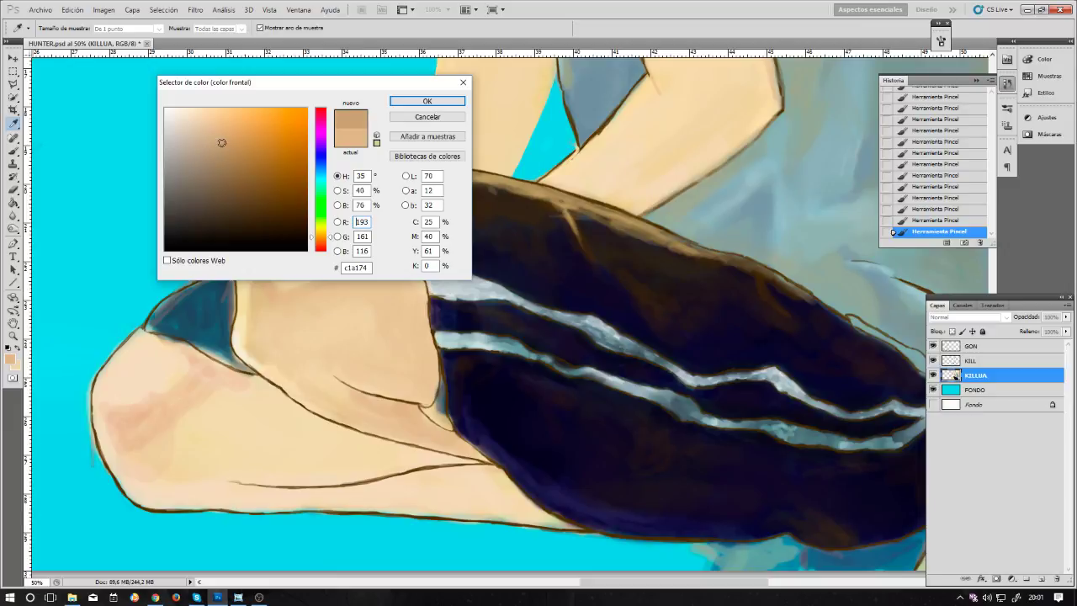
{"action": "left_click", "coordinate": [409, 103]}
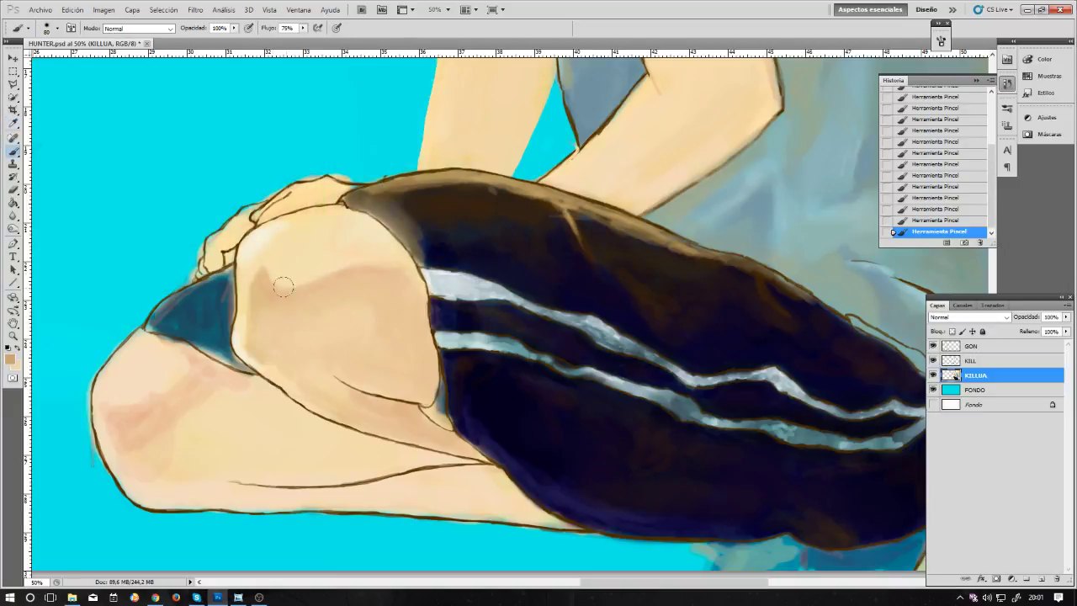
Step: Deepen the knee's shadow edge and the fold under its crease in brown with a finer brush
{"action": "key", "text": "bracketleft"}
{"action": "key", "text": "bracketleft"}
{"action": "key", "text": "bracketleft"}
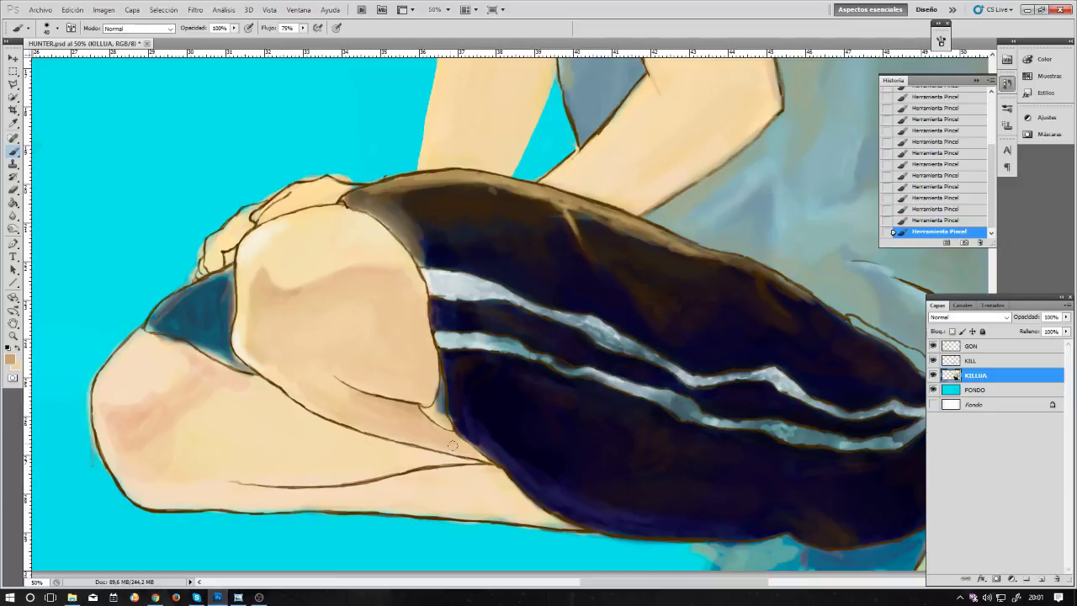
{"action": "key", "text": "bracketright"}
{"action": "key", "text": "bracketright"}
Step: Soften the shading across the middle of the knee and reinforce the shadow in the fold beneath it
{"action": "key", "text": "ctrl+minus"}
{"action": "key", "text": "ctrl+minus"}
{"action": "key", "text": "ctrl+minus"}
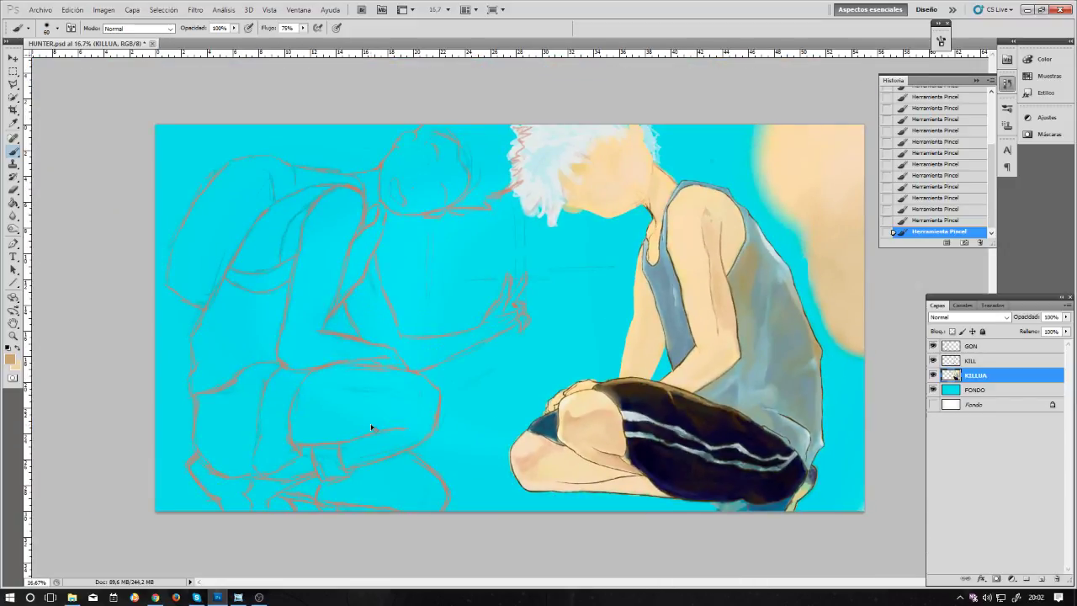
{"action": "key", "text": "ctrl+plus"}
{"action": "key", "text": "ctrl+plus"}
{"action": "key", "text": "ctrl+plus"}
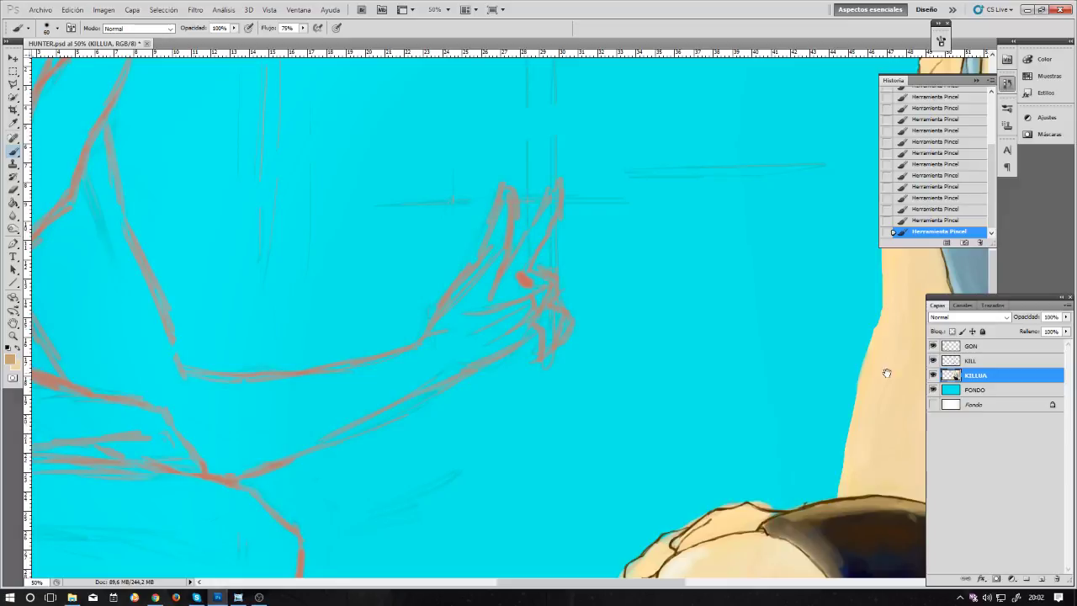
{"action": "left_click_drag", "start_coordinate": [783, 493], "coordinate": [383, 66]}
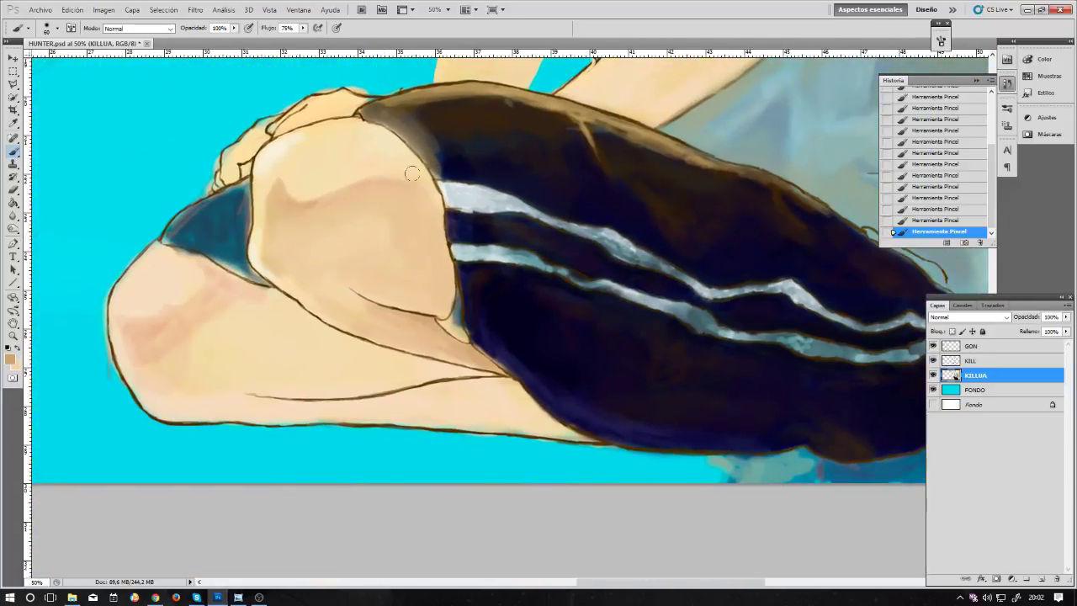
{"action": "key", "text": "bracketright"}
{"action": "key", "text": "bracketright"}
{"action": "key", "text": "bracketright"}
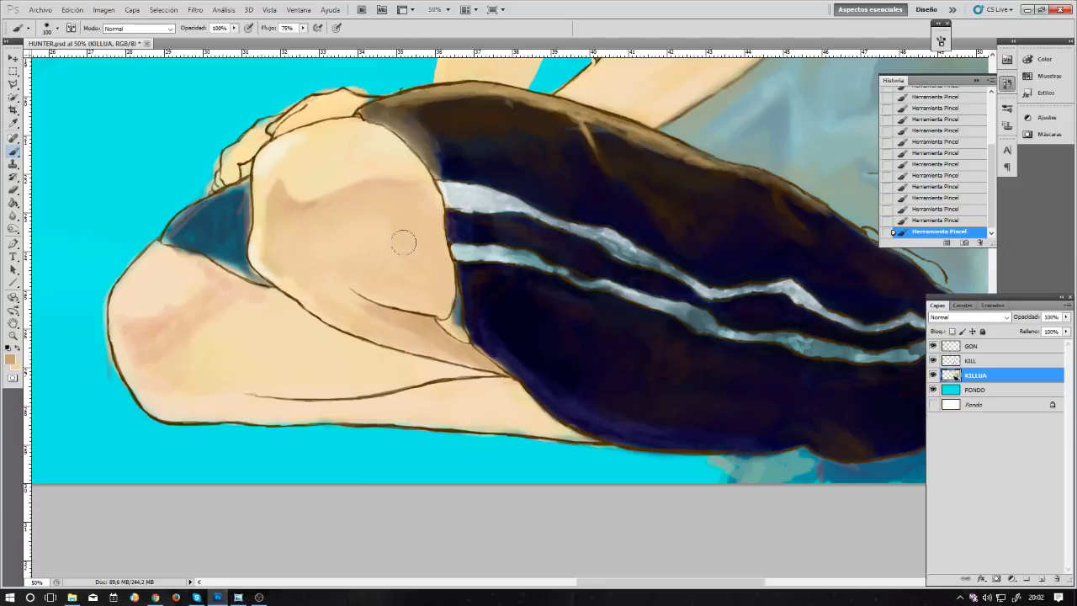
{"action": "key", "text": "bracketleft"}
{"action": "key", "text": "bracketleft"}
{"action": "key", "text": "bracketleft"}
{"action": "key", "text": "bracketleft"}
{"action": "key", "text": "bracketleft"}
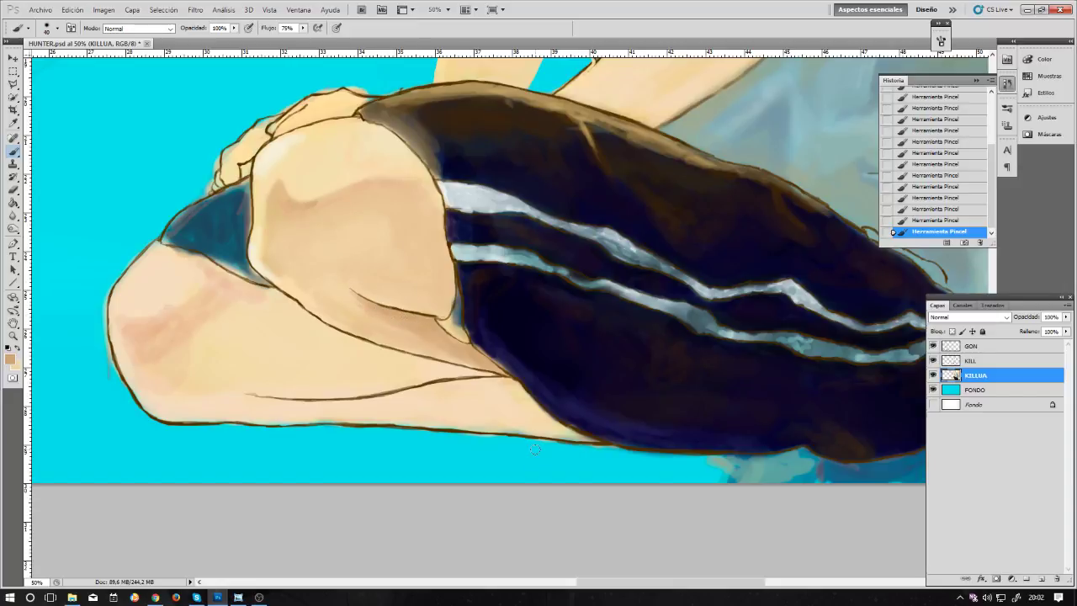
Step: Sample the dark navy of the shorts and fill the gap between the knee's crease and the hem
{"action": "left_click", "coordinate": [476, 292], "text": "alt"}
{"action": "key", "text": "bracketright"}
{"action": "key", "text": "bracketright"}
{"action": "key", "text": "bracketright"}
{"action": "key", "text": "bracketright"}
{"action": "key", "text": "bracketright"}
{"action": "left_click_drag", "start_coordinate": [461, 333], "coordinate": [460, 268]}
{"action": "mouse_move", "coordinate": [477, 336]}
{"action": "left_mouse_down"}
{"action": "mouse_move", "coordinate": [502, 365]}
{"action": "mouse_move", "coordinate": [475, 333]}
{"action": "mouse_move", "coordinate": [457, 332]}
{"action": "left_mouse_up"}
Step: Fill the narrow corner of the hem below the knee's crease with navy using a fine brush
{"action": "scroll", "coordinate": [438, 301], "scroll_direction": "up", "scroll_amount": 2}
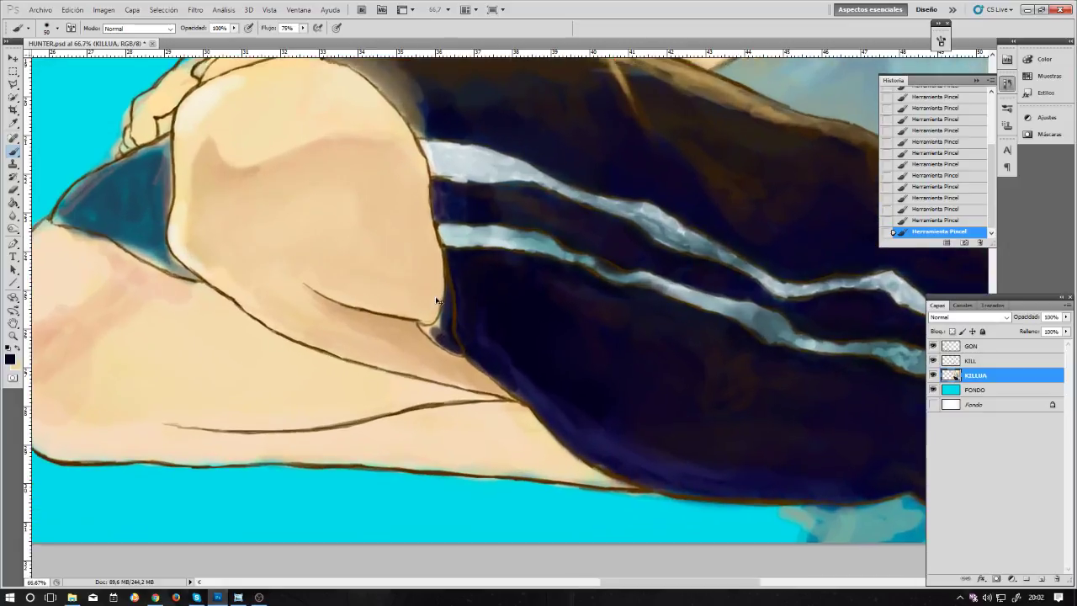
{"action": "mouse_move", "coordinate": [416, 342]}
{"action": "left_mouse_down"}
{"action": "mouse_move", "coordinate": [421, 284]}
{"action": "mouse_move", "coordinate": [406, 346]}
{"action": "mouse_move", "coordinate": [398, 341]}
{"action": "mouse_move", "coordinate": [441, 373]}
{"action": "mouse_move", "coordinate": [396, 349]}
{"action": "mouse_move", "coordinate": [382, 316]}
{"action": "mouse_move", "coordinate": [421, 324]}
{"action": "mouse_move", "coordinate": [405, 303]}
{"action": "mouse_move", "coordinate": [460, 350]}
{"action": "mouse_move", "coordinate": [403, 339]}
{"action": "left_mouse_up"}
{"action": "key", "text": "bracketleft"}
{"action": "key", "text": "bracketleft"}
{"action": "key", "text": "bracketleft"}
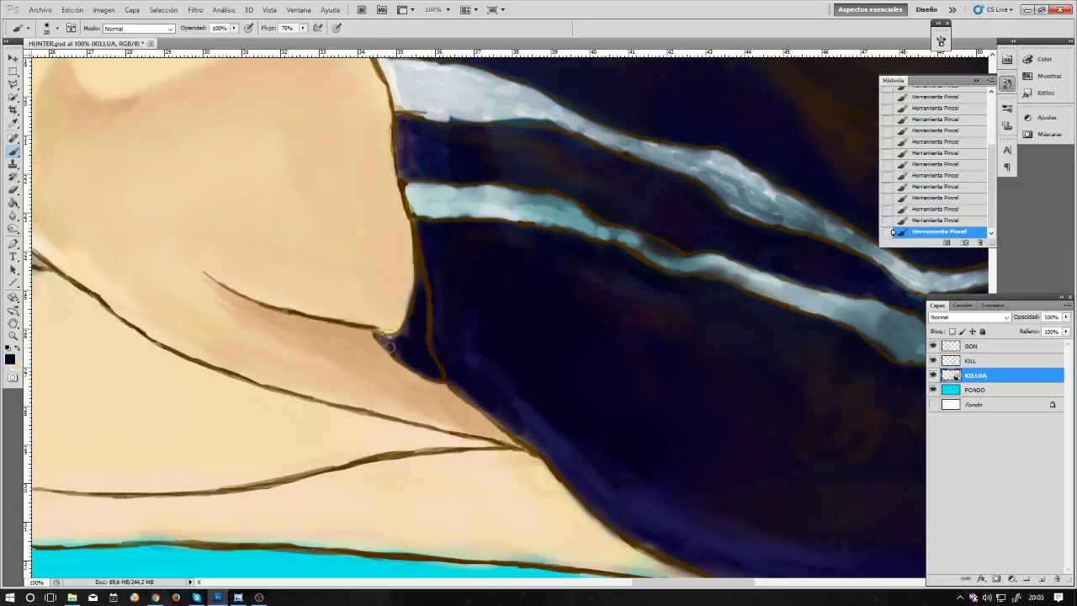
{"action": "left_click_drag", "start_coordinate": [385, 336], "coordinate": [399, 337]}
Step: Sample the neighbouring skin tone and clean up the knee's edge against the navy hem
{"action": "left_click", "coordinate": [403, 272], "text": "alt"}
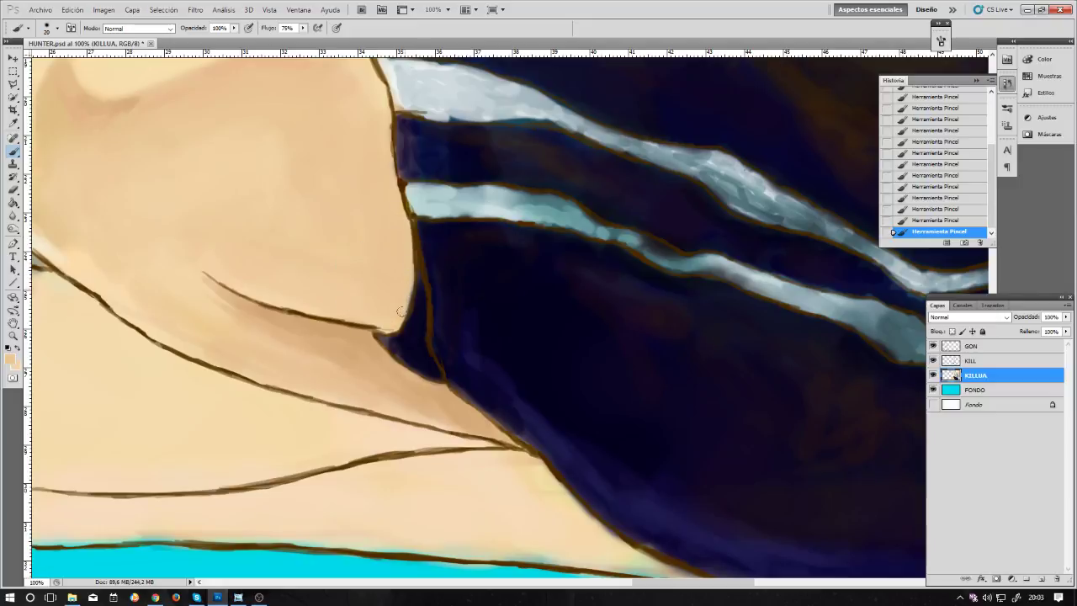
{"action": "left_click_drag", "start_coordinate": [406, 293], "coordinate": [406, 290]}
{"action": "left_click", "coordinate": [526, 368], "text": "alt"}
{"action": "scroll", "coordinate": [428, 282], "scroll_direction": "down", "scroll_amount": 4}
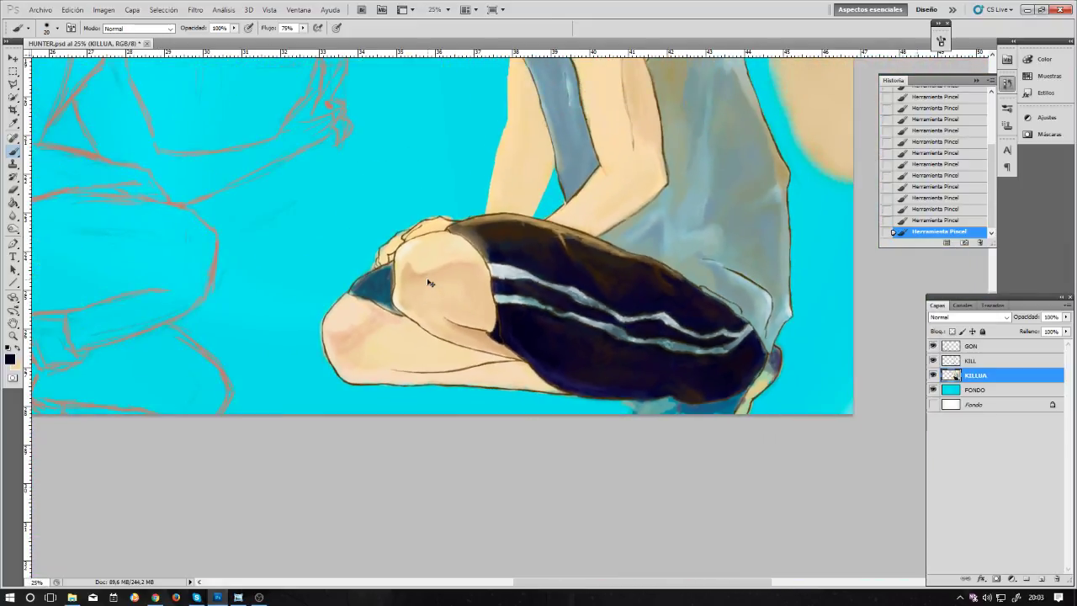
Step: Sample the shadowed skin tone under the knee and shade the folded lower leg with a large brush
{"action": "scroll", "coordinate": [428, 283], "scroll_direction": "up", "scroll_amount": 1}
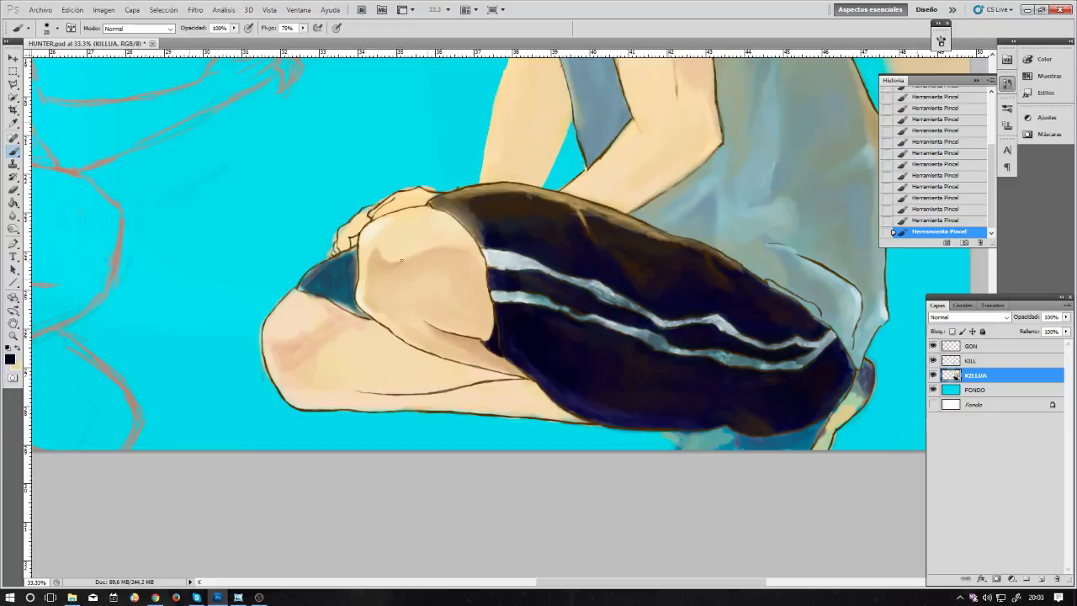
{"action": "left_click", "coordinate": [469, 349], "text": "alt"}
{"action": "left_click", "coordinate": [470, 301], "text": "alt"}
{"action": "left_click", "coordinate": [488, 354], "text": "alt"}
{"action": "key", "text": "bracketright"}
{"action": "key", "text": "bracketright"}
{"action": "key", "text": "bracketright"}
{"action": "key", "text": "bracketright"}
{"action": "key", "text": "bracketright"}
{"action": "key", "text": "bracketright"}
{"action": "key", "text": "bracketright"}
{"action": "key", "text": "bracketright"}
{"action": "mouse_move", "coordinate": [409, 368]}
{"action": "left_mouse_down"}
{"action": "mouse_move", "coordinate": [501, 372]}
{"action": "mouse_move", "coordinate": [426, 365]}
{"action": "mouse_move", "coordinate": [454, 370]}
{"action": "left_mouse_up"}
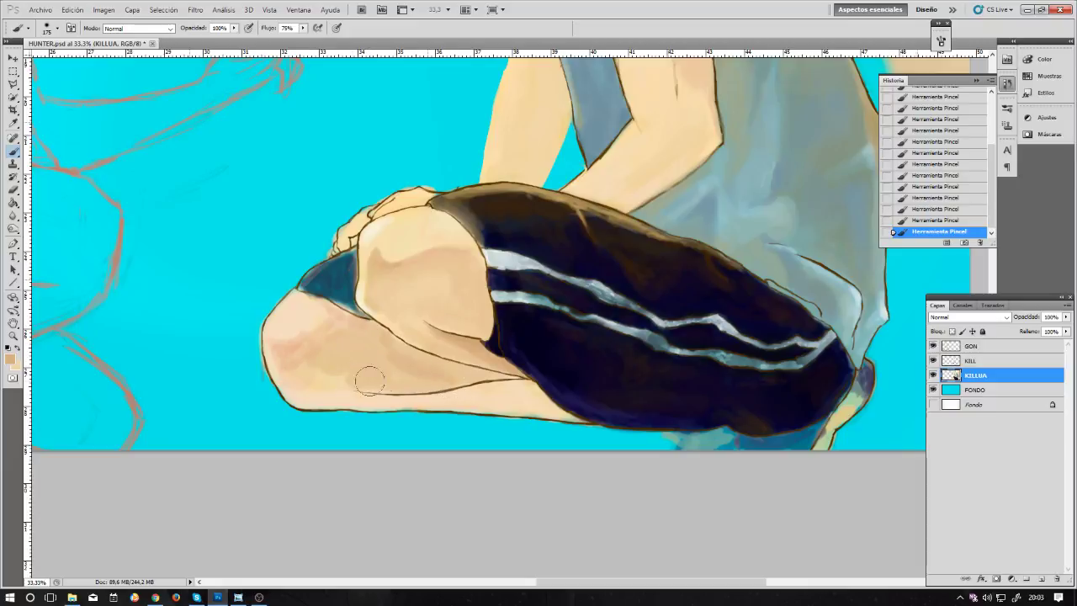
{"action": "mouse_move", "coordinate": [326, 375]}
{"action": "left_mouse_down"}
{"action": "mouse_move", "coordinate": [302, 360]}
{"action": "mouse_move", "coordinate": [311, 385]}
{"action": "mouse_move", "coordinate": [321, 371]}
{"action": "mouse_move", "coordinate": [343, 392]}
{"action": "mouse_move", "coordinate": [316, 381]}
{"action": "mouse_move", "coordinate": [418, 401]}
{"action": "mouse_move", "coordinate": [470, 377]}
{"action": "mouse_move", "coordinate": [443, 402]}
{"action": "mouse_move", "coordinate": [497, 403]}
{"action": "mouse_move", "coordinate": [497, 391]}
{"action": "mouse_move", "coordinate": [533, 398]}
{"action": "mouse_move", "coordinate": [512, 388]}
{"action": "mouse_move", "coordinate": [542, 402]}
{"action": "mouse_move", "coordinate": [522, 392]}
{"action": "mouse_move", "coordinate": [478, 400]}
{"action": "mouse_move", "coordinate": [308, 390]}
{"action": "mouse_move", "coordinate": [326, 389]}
{"action": "mouse_move", "coordinate": [308, 382]}
{"action": "mouse_move", "coordinate": [337, 357]}
{"action": "mouse_move", "coordinate": [414, 355]}
{"action": "mouse_move", "coordinate": [363, 332]}
{"action": "mouse_move", "coordinate": [304, 359]}
{"action": "mouse_move", "coordinate": [333, 330]}
{"action": "mouse_move", "coordinate": [290, 354]}
{"action": "mouse_move", "coordinate": [294, 368]}
{"action": "mouse_move", "coordinate": [303, 344]}
{"action": "mouse_move", "coordinate": [282, 347]}
{"action": "mouse_move", "coordinate": [293, 373]}
{"action": "mouse_move", "coordinate": [341, 336]}
{"action": "mouse_move", "coordinate": [285, 340]}
{"action": "mouse_move", "coordinate": [362, 283]}
{"action": "left_mouse_up"}
Step: Even out the lower leg's shading with a larger brush and sample the skin tone near the shin's outer end
{"action": "key", "text": "bracketright"}
{"action": "key", "text": "bracketright"}
{"action": "key", "text": "bracketright"}
{"action": "key", "text": "bracketleft"}
{"action": "left_click", "coordinate": [290, 338], "text": "alt"}
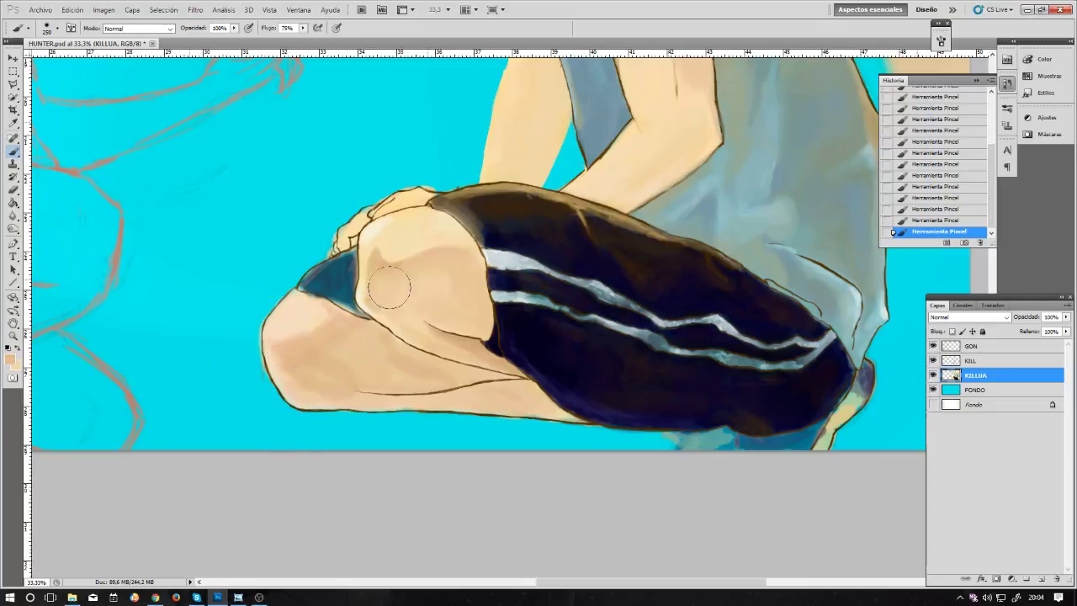
Step: Reduce the brush to 80 px and set the foreground colour to the tan d2ad80
{"action": "key", "text": "bracketleft"}
{"action": "key", "text": "bracketleft"}
{"action": "key", "text": "bracketleft"}
{"action": "key", "text": "bracketleft"}
{"action": "key", "text": "bracketleft"}
{"action": "key", "text": "bracketleft"}
{"action": "key", "text": "bracketleft"}
{"action": "left_click", "coordinate": [9, 360]}
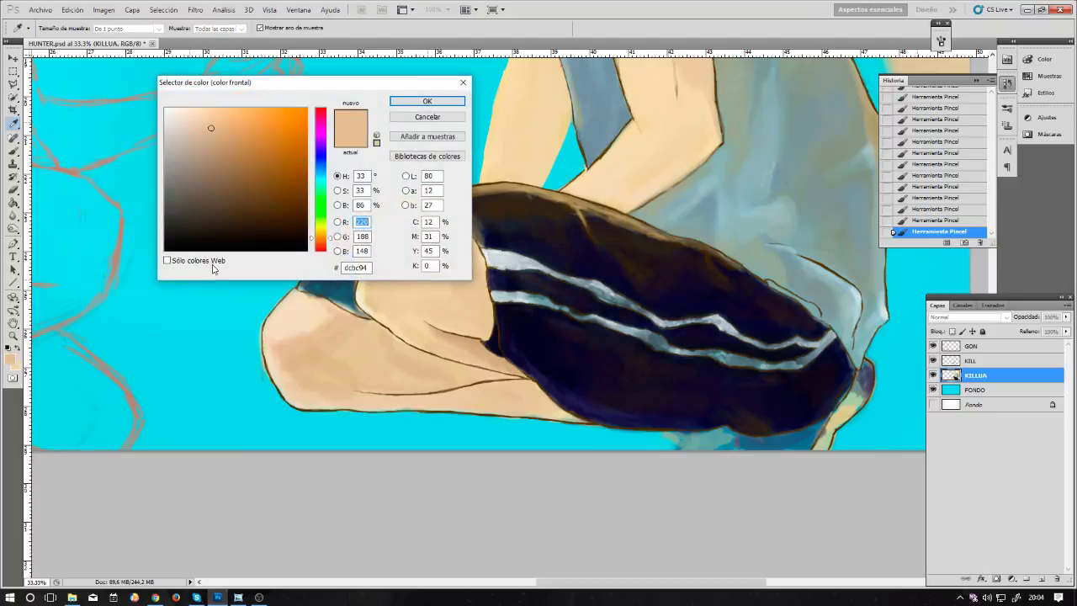
{"action": "left_click", "coordinate": [221, 133]}
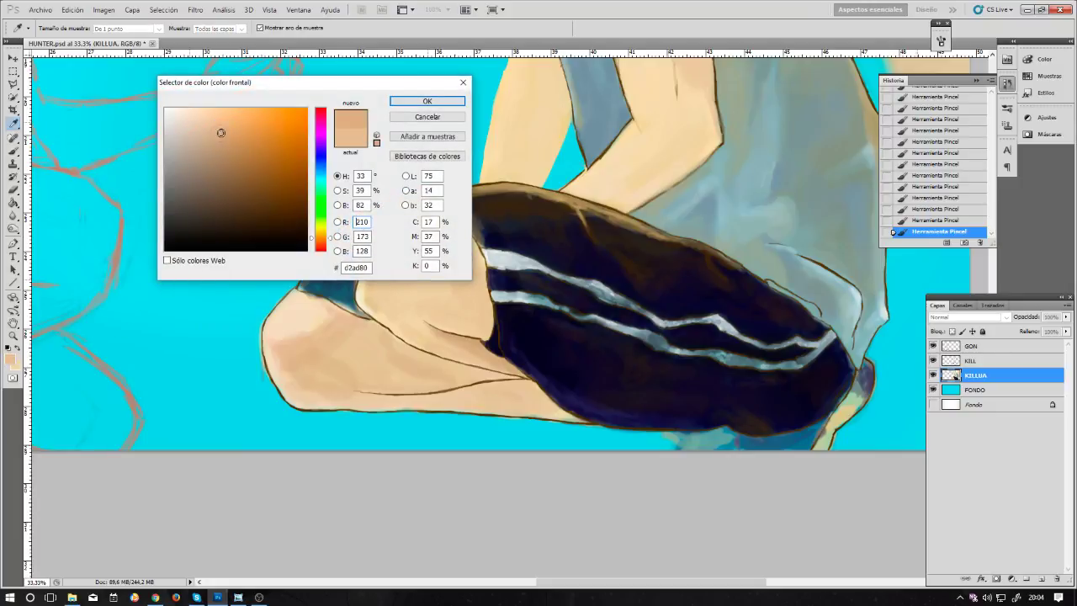
{"action": "left_click", "coordinate": [426, 101]}
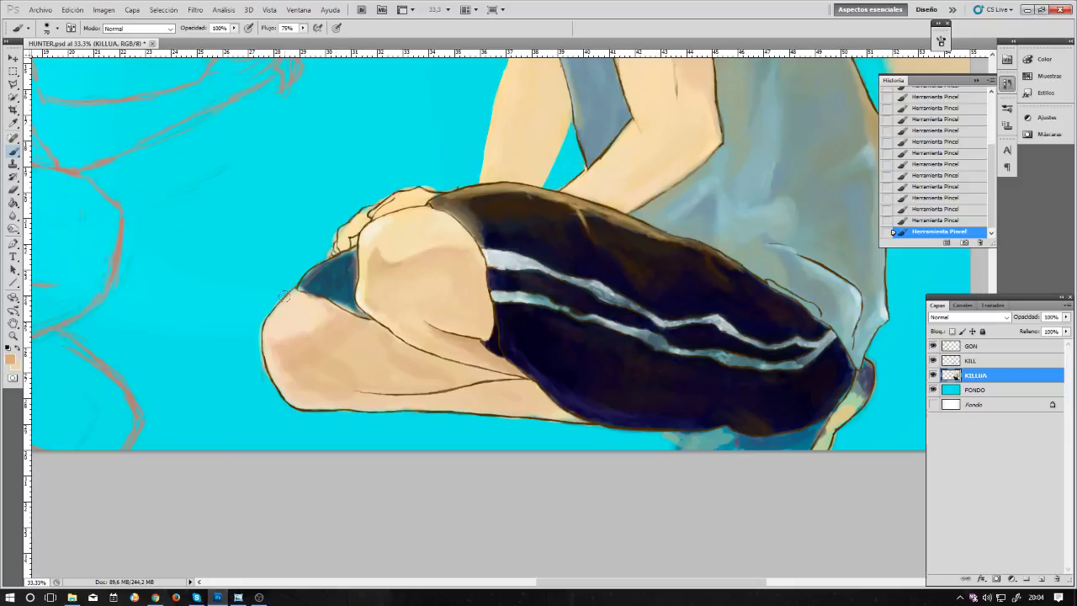
{"action": "key", "text": "bracketright"}
{"action": "right_click", "coordinate": [280, 345]}
{"action": "left_click", "coordinate": [185, 502]}
{"action": "right_click", "coordinate": [279, 343]}
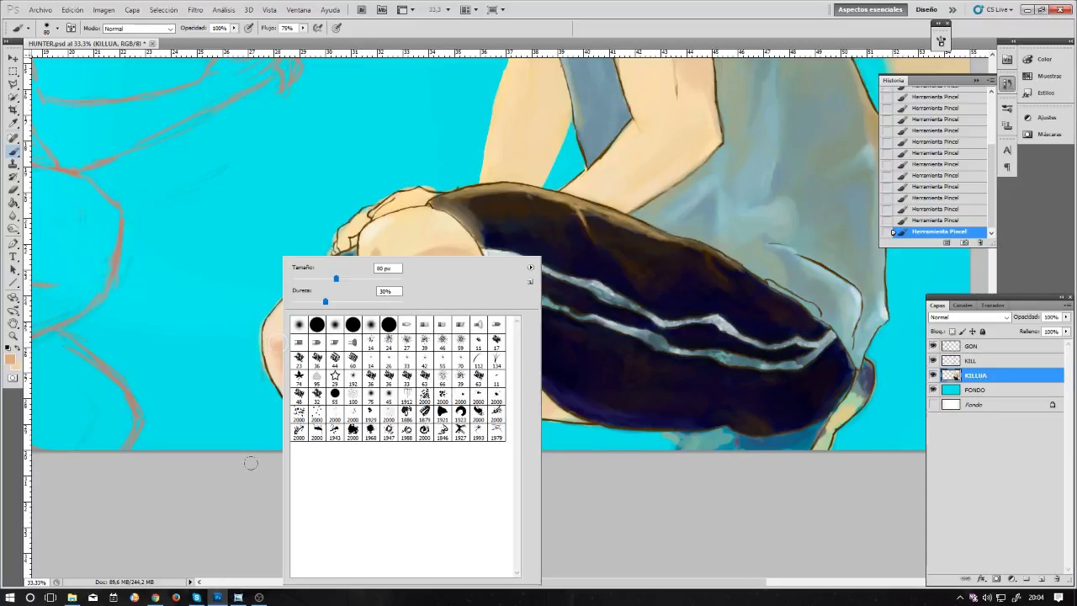
{"action": "left_click", "coordinate": [241, 486]}
{"action": "right_click", "coordinate": [291, 349]}
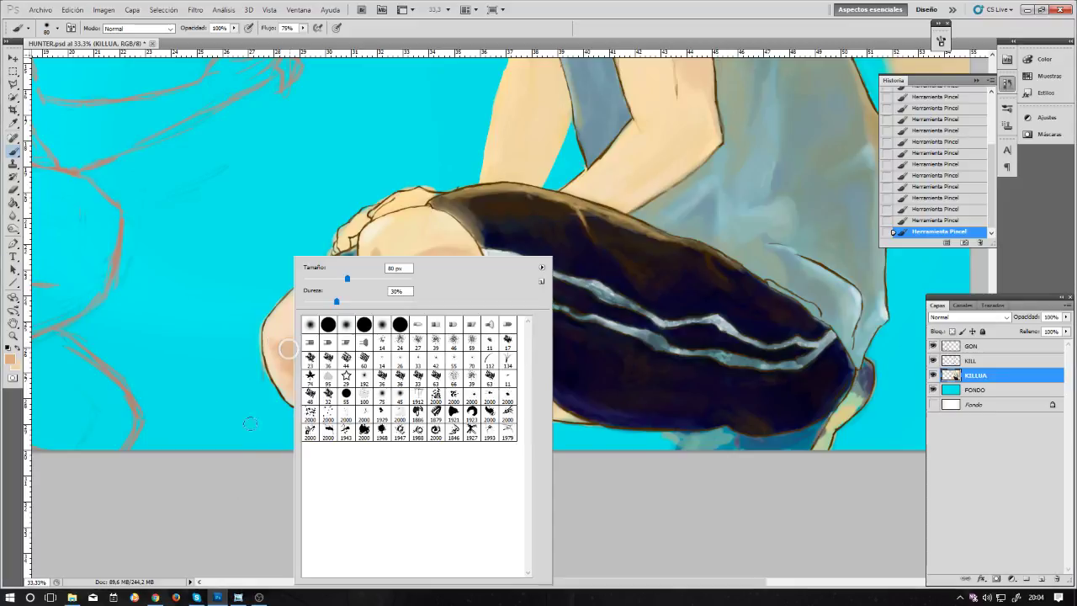
{"action": "left_click", "coordinate": [234, 452]}
{"action": "right_click", "coordinate": [279, 345]}
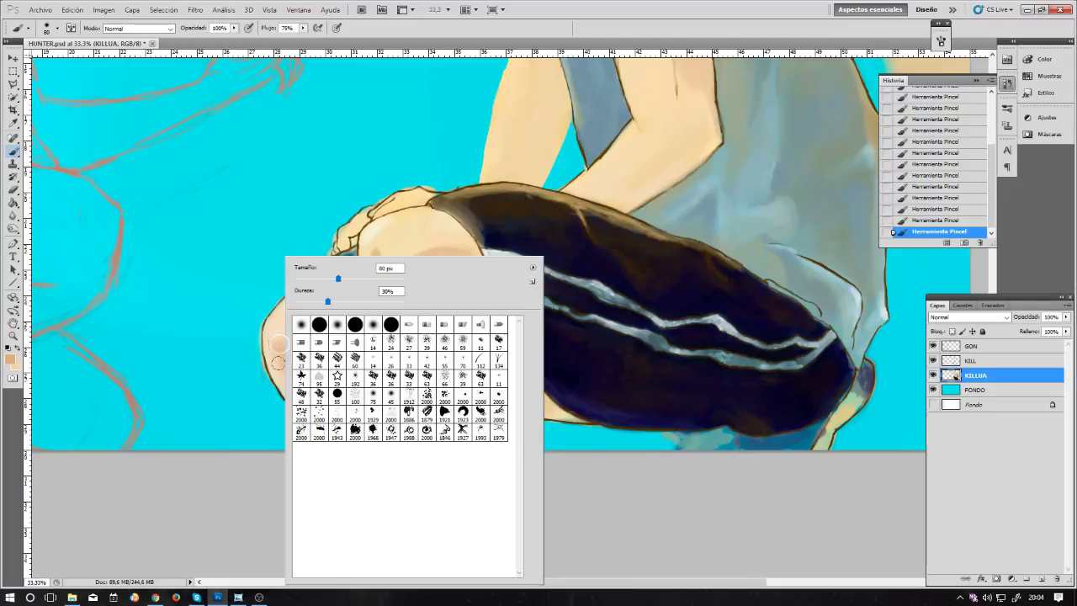
{"action": "left_click", "coordinate": [213, 457]}
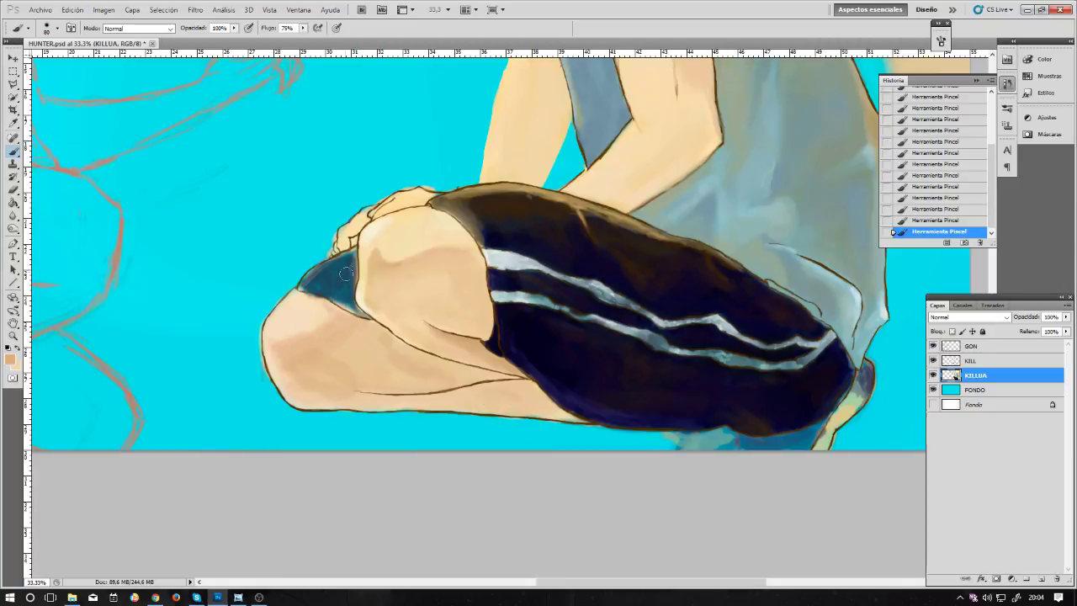
{"action": "mouse_move", "coordinate": [297, 350]}
{"action": "left_mouse_down"}
{"action": "mouse_move", "coordinate": [362, 294]}
{"action": "mouse_move", "coordinate": [284, 345]}
{"action": "left_mouse_up"}
{"action": "key", "text": "ctrl+z"}
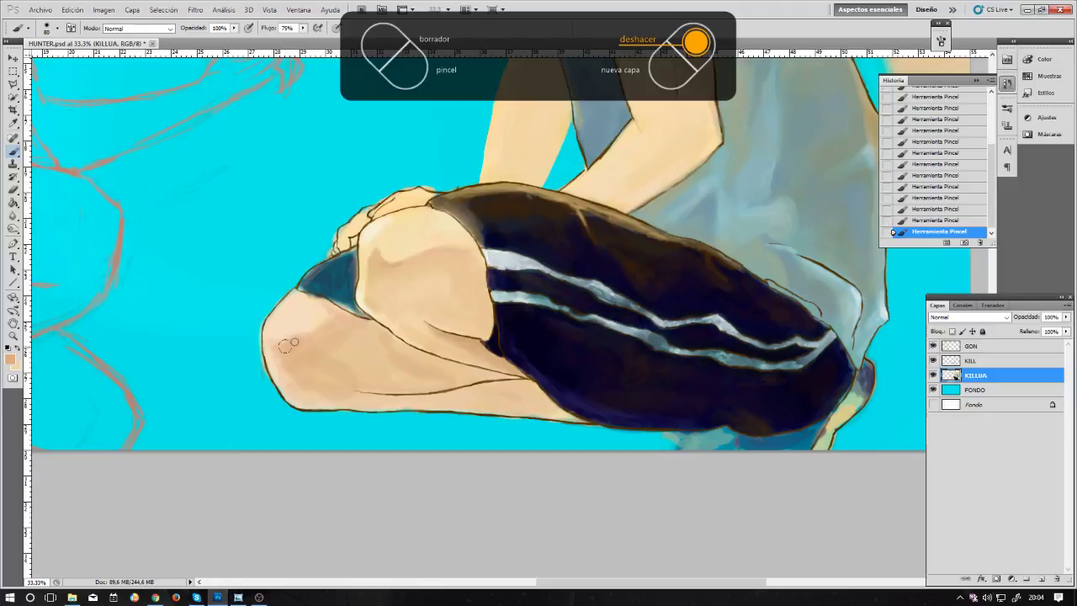
Step: Darken the shadow edge at the outer end of the folded lower leg with the tan d2ad80
{"action": "key", "text": "bracketright"}
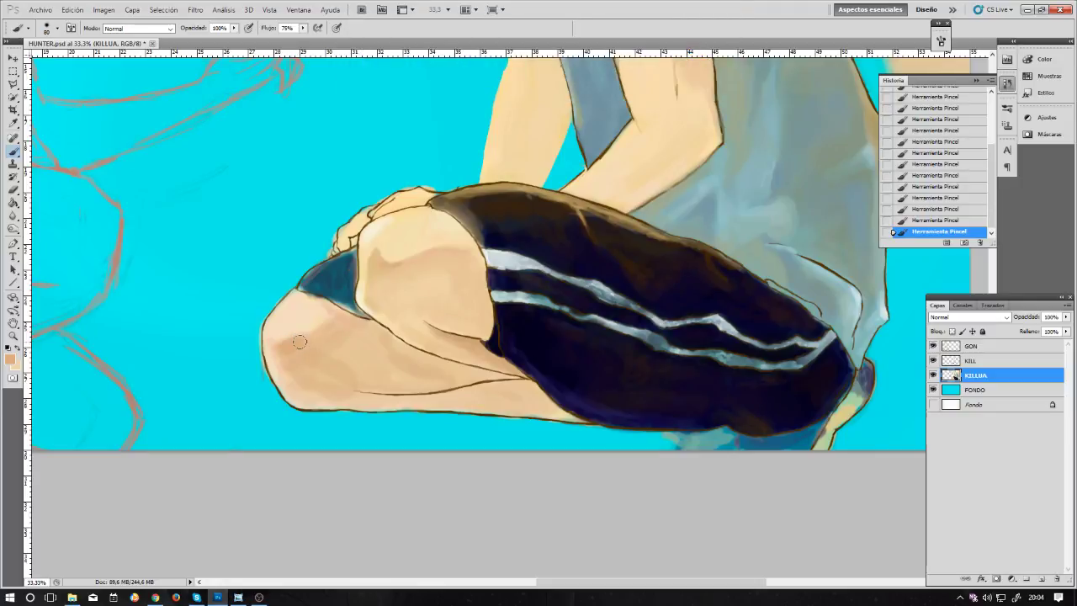
{"action": "left_click_drag", "start_coordinate": [299, 343], "coordinate": [292, 346]}
{"action": "key", "text": "bracketleft"}
{"action": "key", "text": "b"}
{"action": "left_click", "coordinate": [10, 359]}
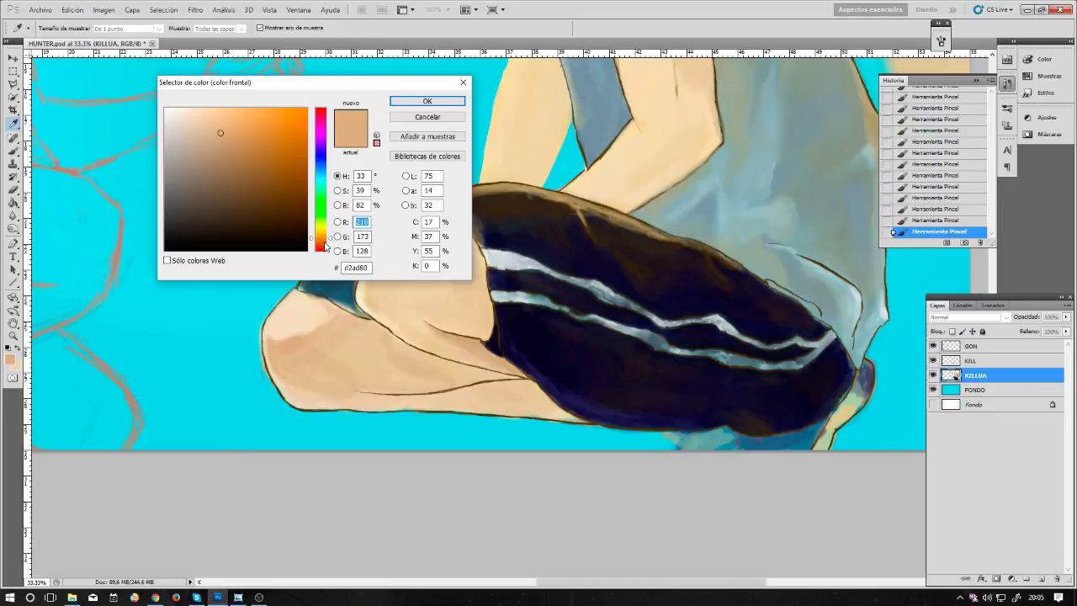
{"action": "left_click", "coordinate": [428, 101]}
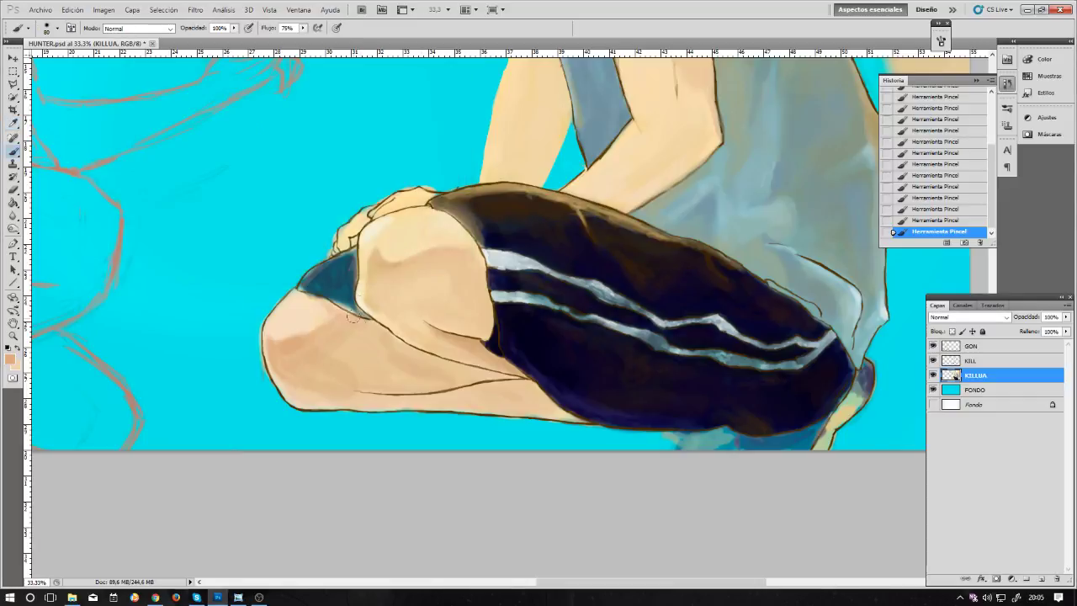
{"action": "key", "text": "bracketright"}
{"action": "key", "text": "bracketright"}
{"action": "key", "text": "bracketright"}
{"action": "mouse_move", "coordinate": [283, 347]}
{"action": "left_mouse_down"}
{"action": "mouse_move", "coordinate": [273, 353]}
{"action": "mouse_move", "coordinate": [290, 343]}
{"action": "left_mouse_up"}
Step: Sample the lower leg's mid skin tone and blend the shading at its outer end with a larger brush
{"action": "key", "text": "bracketleft"}
{"action": "key", "text": "bracketleft"}
{"action": "key", "text": "bracketleft"}
{"action": "key", "text": "bracketright"}
{"action": "key", "text": "bracketright"}
{"action": "key", "text": "bracketright"}
{"action": "key", "text": "bracketright"}
{"action": "key", "text": "bracketright"}
{"action": "key", "text": "bracketright"}
{"action": "left_click", "coordinate": [329, 355], "text": "alt"}
{"action": "mouse_move", "coordinate": [291, 372]}
{"action": "left_mouse_down"}
{"action": "mouse_move", "coordinate": [281, 336]}
{"action": "mouse_move", "coordinate": [320, 319]}
{"action": "mouse_move", "coordinate": [277, 362]}
{"action": "mouse_move", "coordinate": [298, 362]}
{"action": "left_mouse_up"}
Step: Sample the light skin tone from the knee and paint highlights on the lower leg's outer end with a smaller brush
{"action": "left_click_drag", "start_coordinate": [412, 240], "coordinate": [434, 236]}
{"action": "key", "text": "bracketleft"}
{"action": "key", "text": "bracketleft"}
{"action": "key", "text": "bracketleft"}
{"action": "key", "text": "bracketleft"}
{"action": "key", "text": "bracketleft"}
{"action": "key", "text": "bracketleft"}
{"action": "key", "text": "bracketright"}
{"action": "left_click", "coordinate": [358, 295], "text": "alt"}
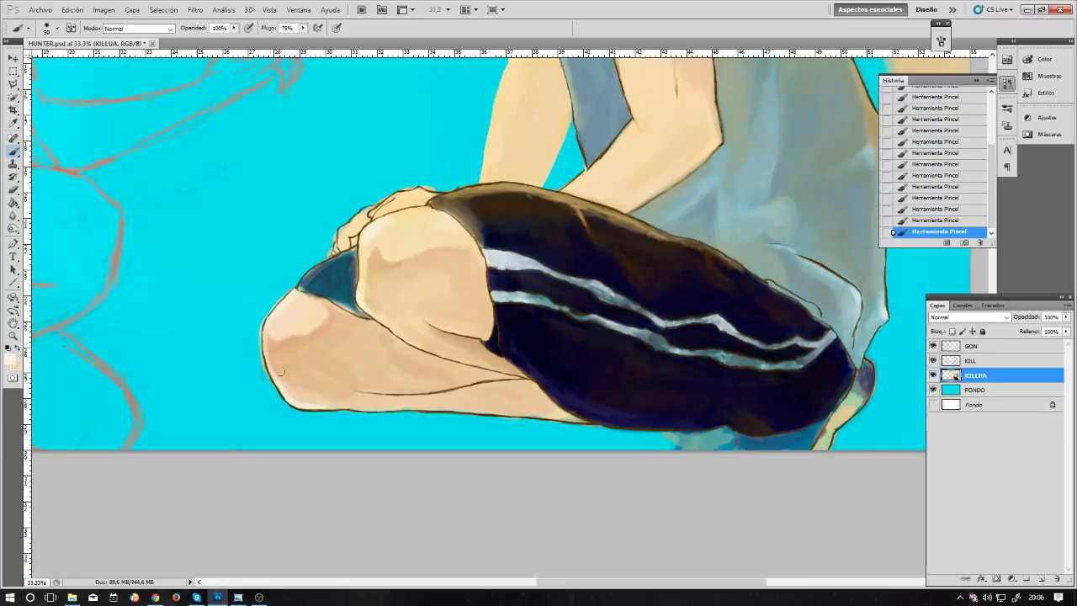
{"action": "left_click", "coordinate": [373, 227]}
Step: Shade along the lower leg's crease with the sampled shadow tone, pick up a light skin tone and reduce the brush to 35 px
{"action": "left_click", "coordinate": [282, 345], "text": "alt"}
{"action": "mouse_move", "coordinate": [396, 401]}
{"action": "left_mouse_down"}
{"action": "mouse_move", "coordinate": [356, 394]}
{"action": "mouse_move", "coordinate": [391, 398]}
{"action": "left_mouse_up"}
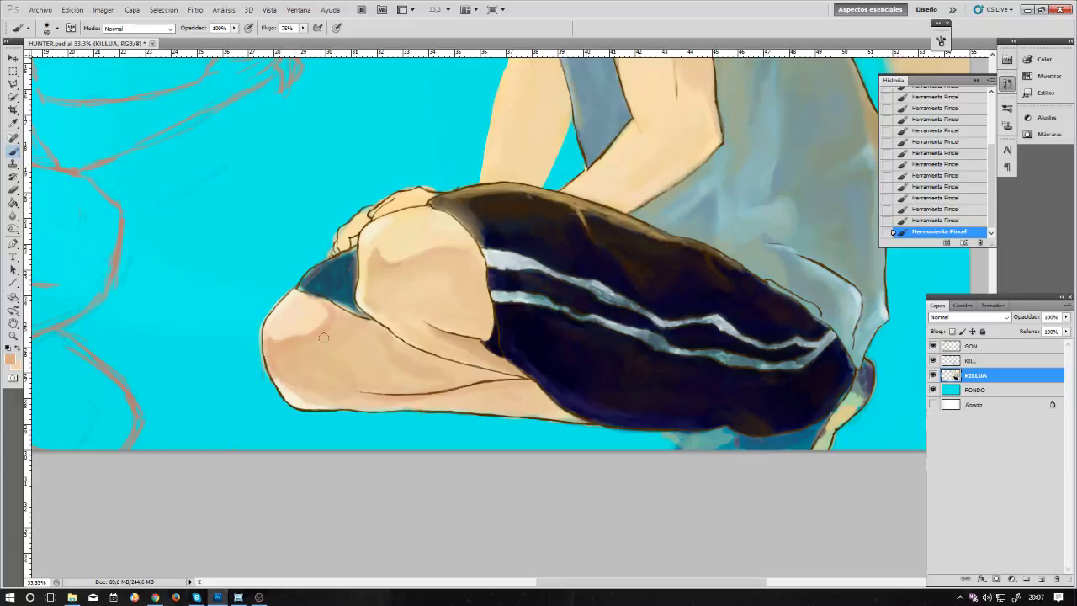
{"action": "left_click", "coordinate": [284, 383], "text": "alt"}
{"action": "key", "text": "ctrl+plus"}
{"action": "left_click_drag", "start_coordinate": [193, 305], "coordinate": [356, 348]}
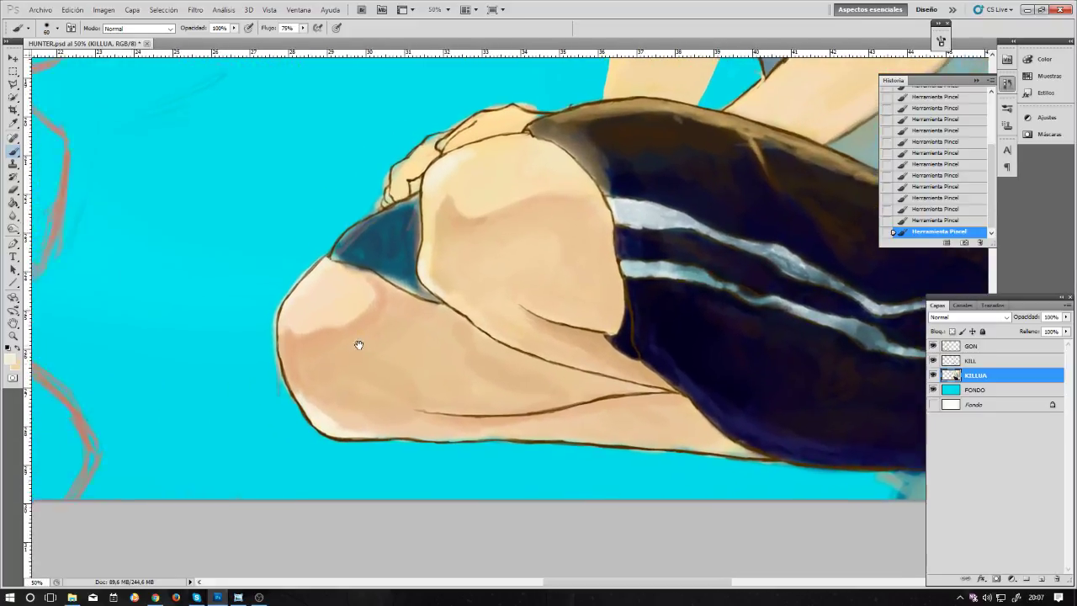
{"action": "key", "text": "bracketleft"}
{"action": "key", "text": "bracketleft"}
{"action": "key", "text": "bracketleft"}
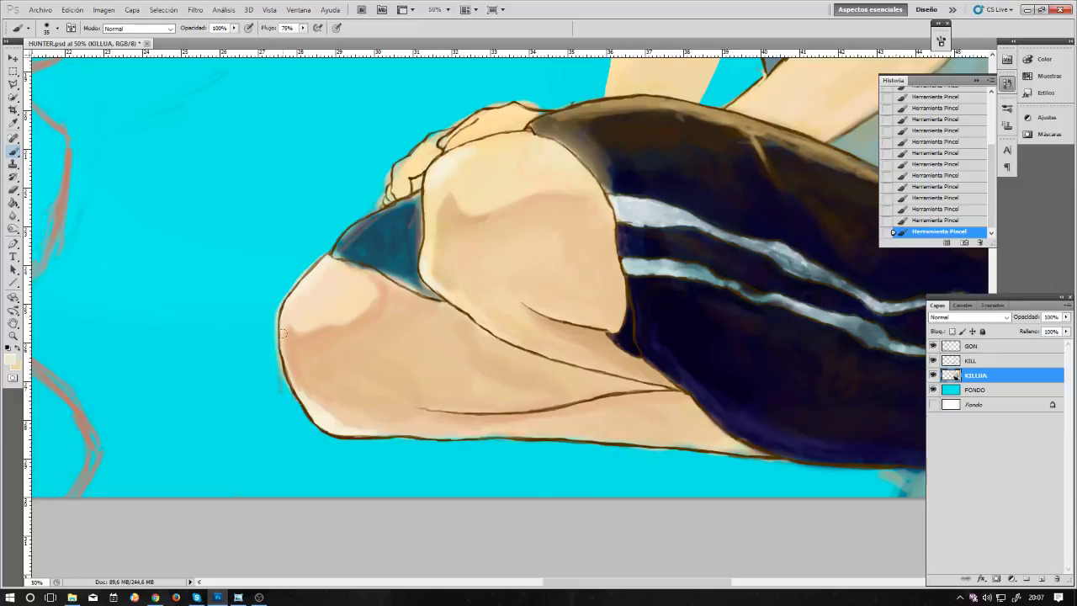
Step: Erase the stray paint outside the outline around the lower leg's outer end
{"action": "key", "text": "e"}
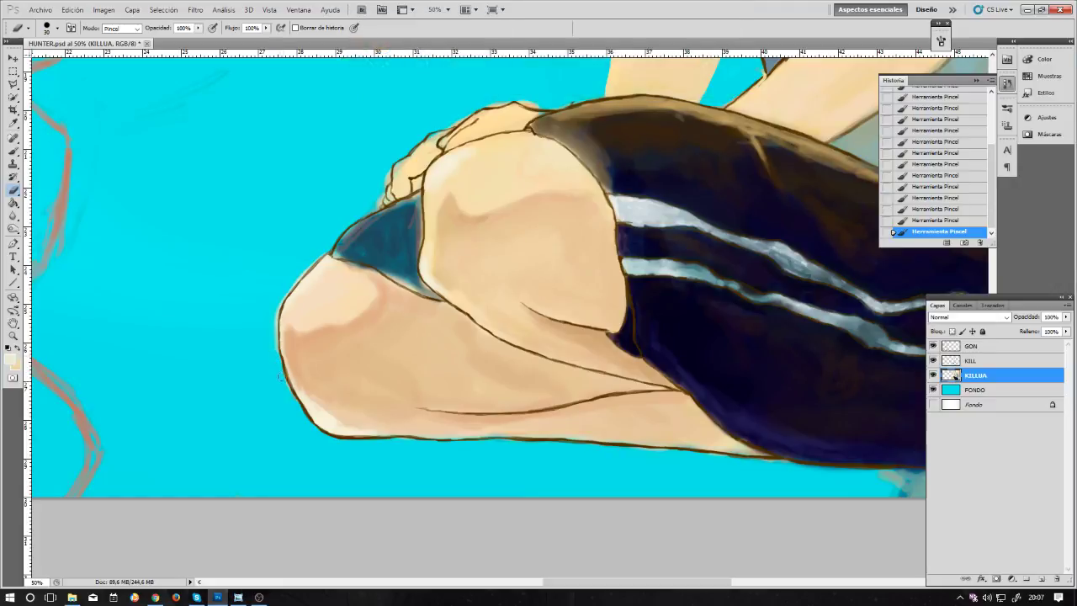
{"action": "left_click_drag", "start_coordinate": [296, 407], "coordinate": [266, 351]}
{"action": "mouse_move", "coordinate": [274, 297]}
{"action": "left_mouse_down"}
{"action": "mouse_move", "coordinate": [277, 313]}
{"action": "mouse_move", "coordinate": [313, 259]}
{"action": "left_mouse_up"}
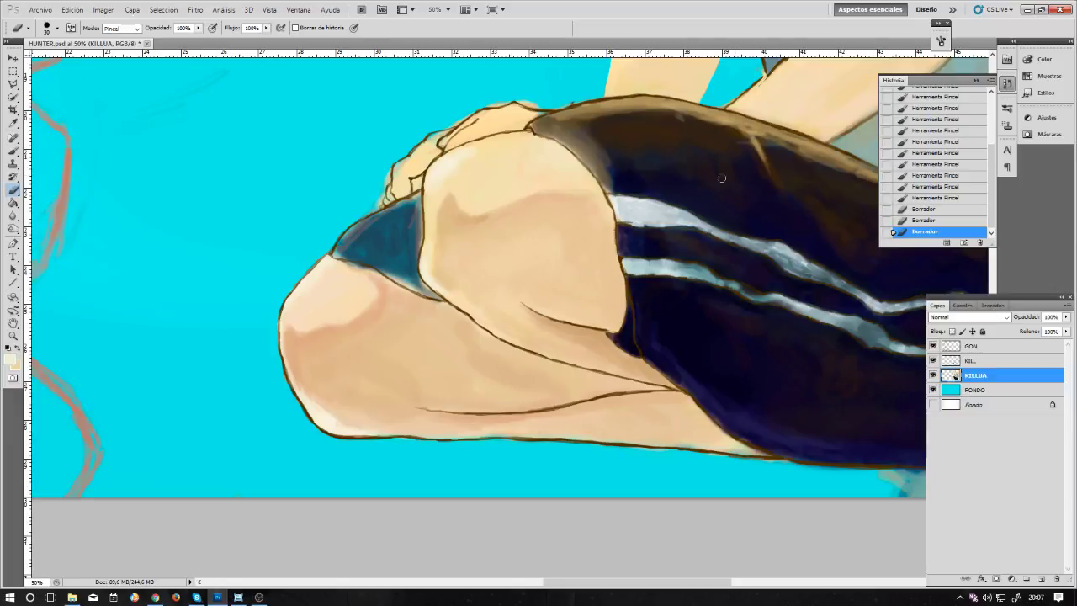
Step: Sample the dark navy of the shorts and start covering the teal patch beside the knee with it
{"action": "key", "text": "alt"}
{"action": "key", "text": "b"}
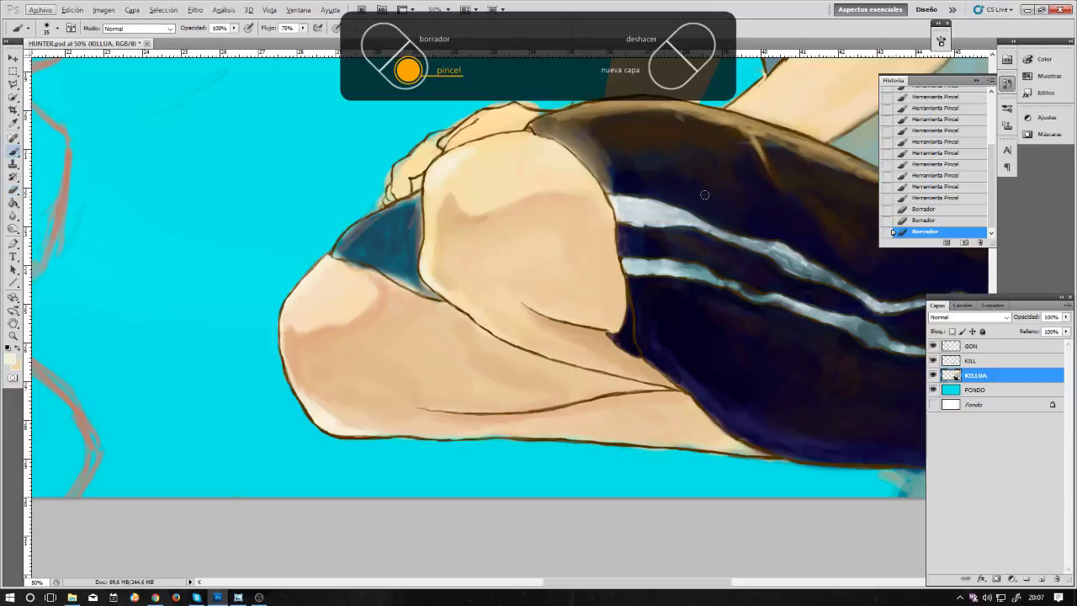
{"action": "left_click", "coordinate": [711, 182], "text": "alt"}
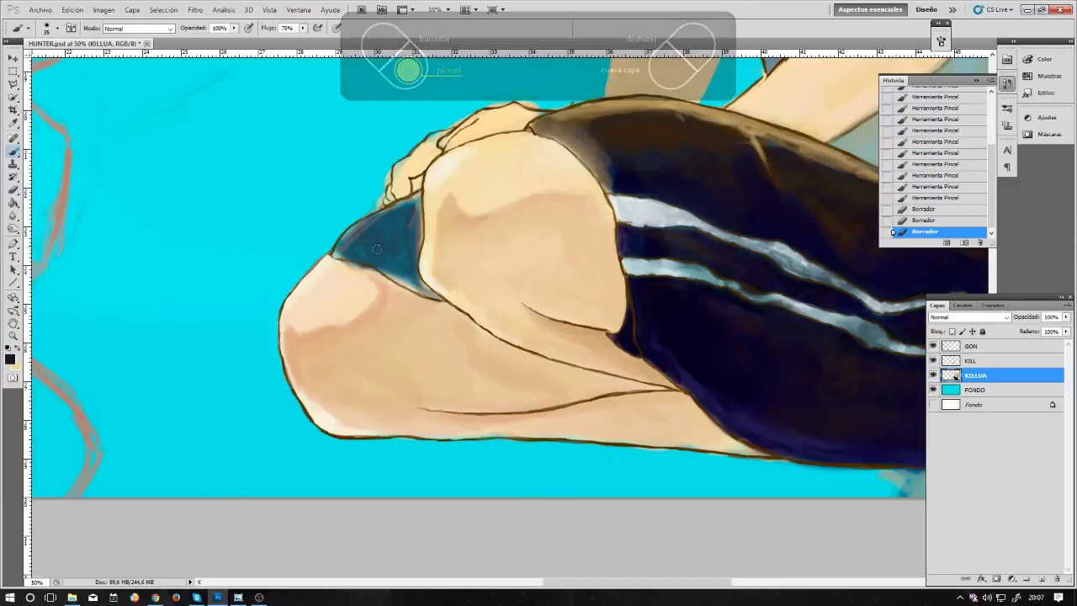
{"action": "mouse_move", "coordinate": [340, 252]}
{"action": "left_mouse_down"}
{"action": "mouse_move", "coordinate": [412, 199]}
{"action": "mouse_move", "coordinate": [413, 229]}
{"action": "mouse_move", "coordinate": [417, 201]}
{"action": "mouse_move", "coordinate": [416, 247]}
{"action": "mouse_move", "coordinate": [410, 224]}
{"action": "mouse_move", "coordinate": [404, 244]}
{"action": "mouse_move", "coordinate": [409, 206]}
{"action": "mouse_move", "coordinate": [385, 232]}
{"action": "left_mouse_up"}
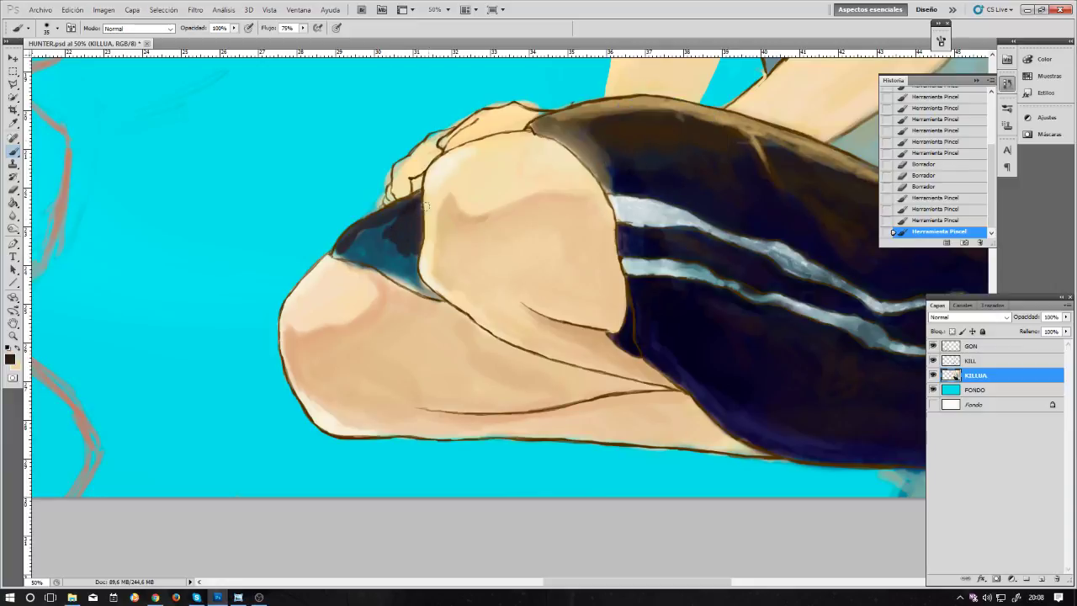
{"action": "key", "text": "e"}
{"action": "left_click_drag", "start_coordinate": [355, 246], "coordinate": [369, 231]}
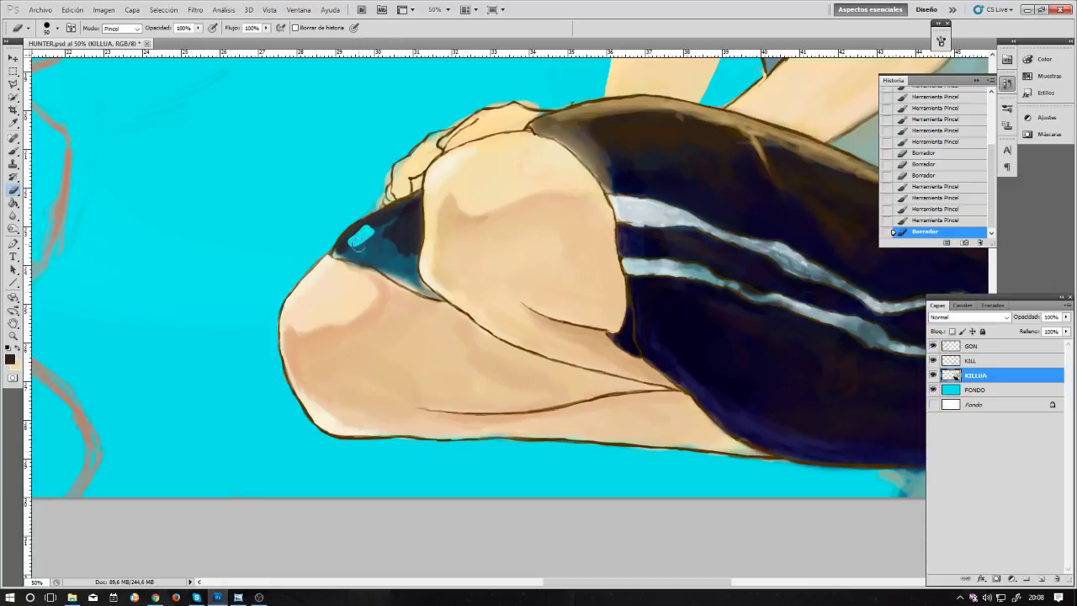
{"action": "key", "text": "ctrl+z"}
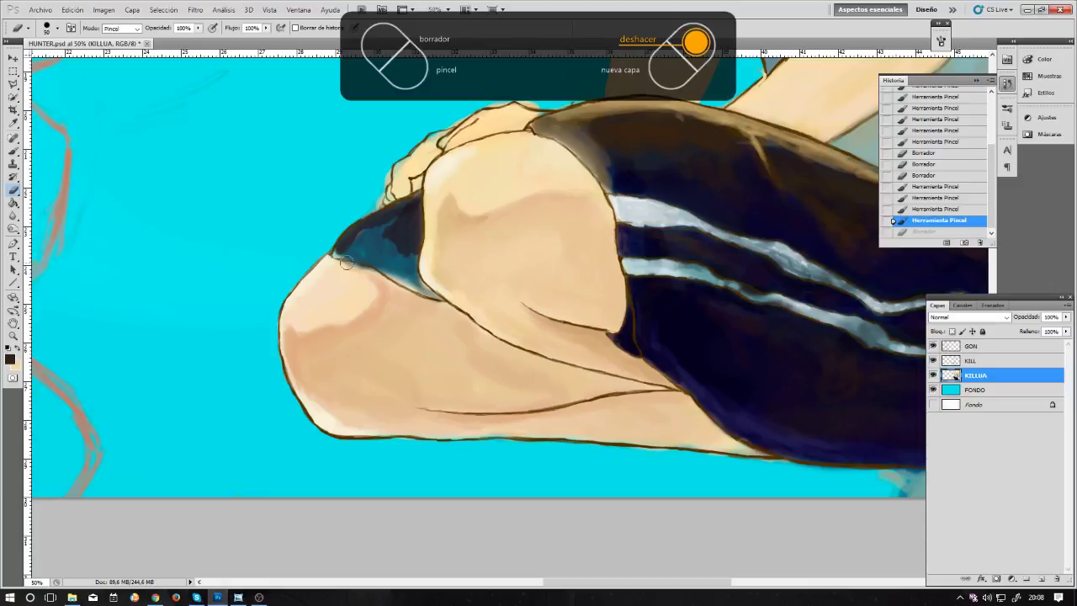
Step: Enlarge the brush to 80 px and fill most of the teal patch beside the knee with the dark shorts colour
{"action": "key", "text": "b"}
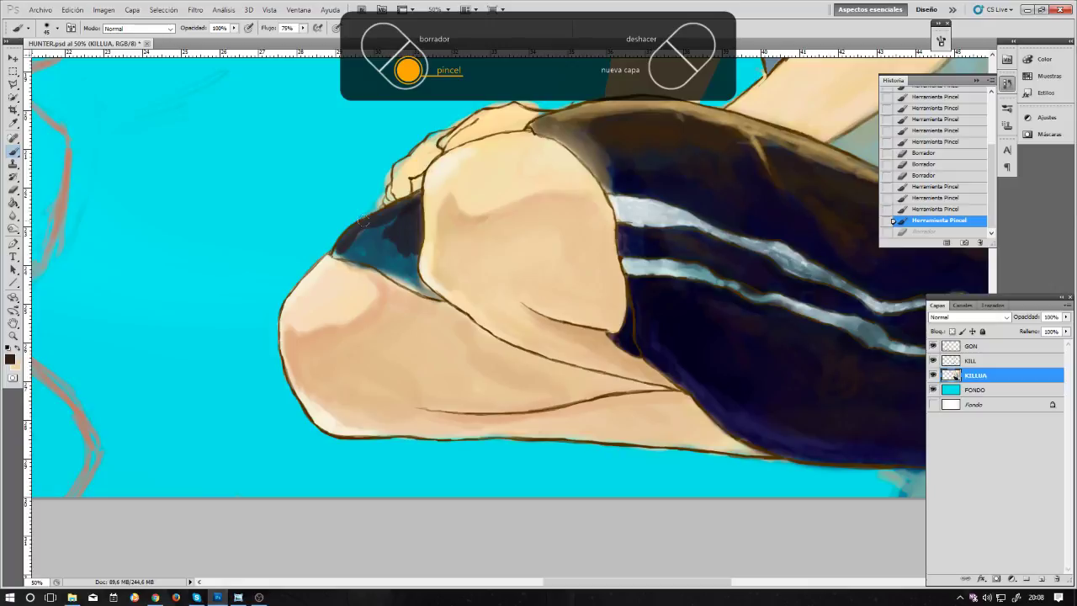
{"action": "key", "text": "bracketright"}
{"action": "key", "text": "bracketright"}
{"action": "key", "text": "bracketright"}
{"action": "key", "text": "bracketright"}
{"action": "key", "text": "bracketright"}
{"action": "key", "text": "bracketright"}
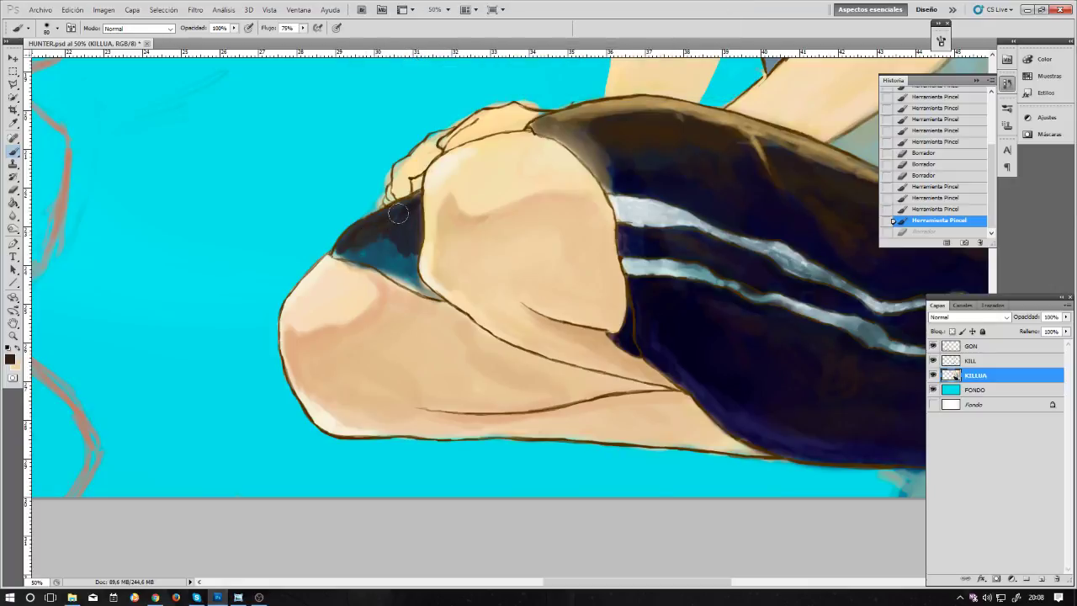
{"action": "mouse_move", "coordinate": [367, 242]}
{"action": "left_mouse_down"}
{"action": "mouse_move", "coordinate": [404, 248]}
{"action": "mouse_move", "coordinate": [408, 223]}
{"action": "mouse_move", "coordinate": [378, 235]}
{"action": "mouse_move", "coordinate": [380, 249]}
{"action": "left_mouse_up"}
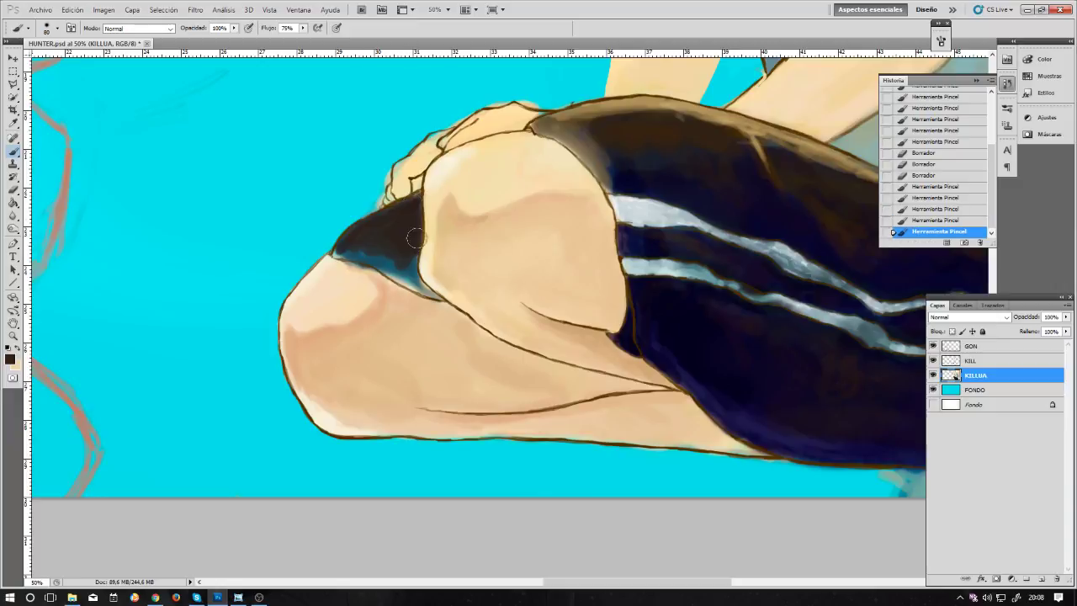
Step: Cover the remaining teal near the patch's lower edge with dark shorts tones, reducing the brush to 30 px
{"action": "key", "text": "bracketleft"}
{"action": "left_click_drag", "start_coordinate": [628, 115], "coordinate": [623, 119]}
{"action": "mouse_move", "coordinate": [347, 247]}
{"action": "left_mouse_down"}
{"action": "mouse_move", "coordinate": [405, 261]}
{"action": "mouse_move", "coordinate": [408, 250]}
{"action": "left_mouse_up"}
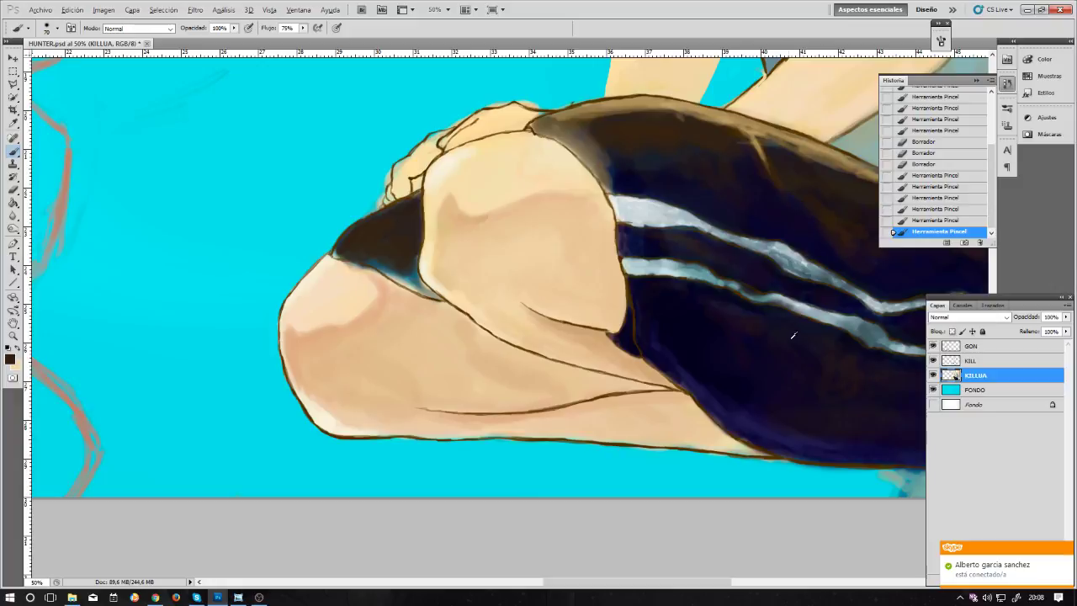
{"action": "left_click", "coordinate": [386, 265]}
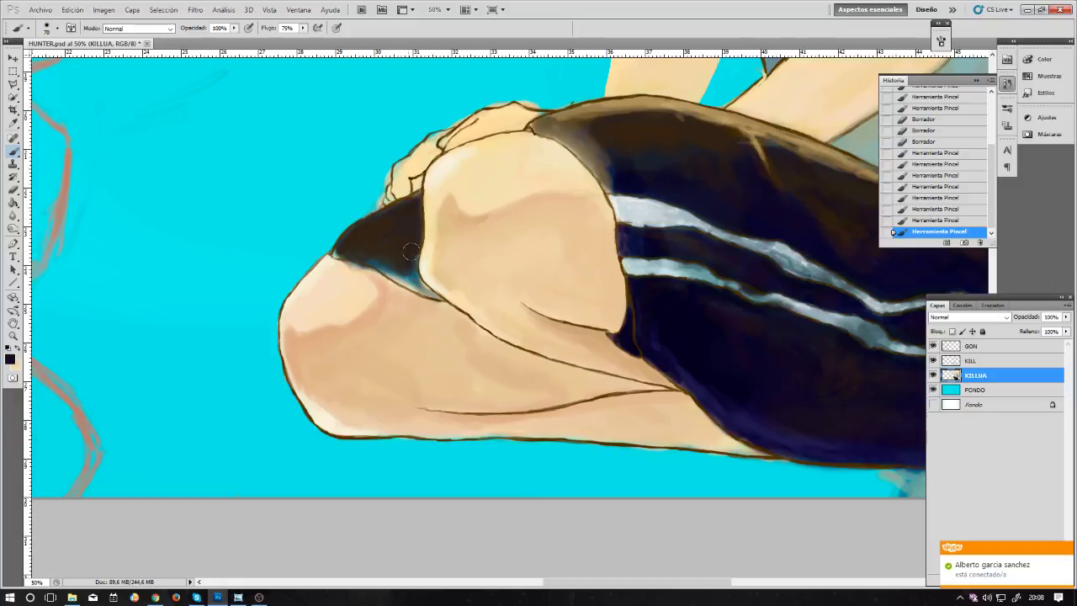
{"action": "left_click", "coordinate": [411, 275]}
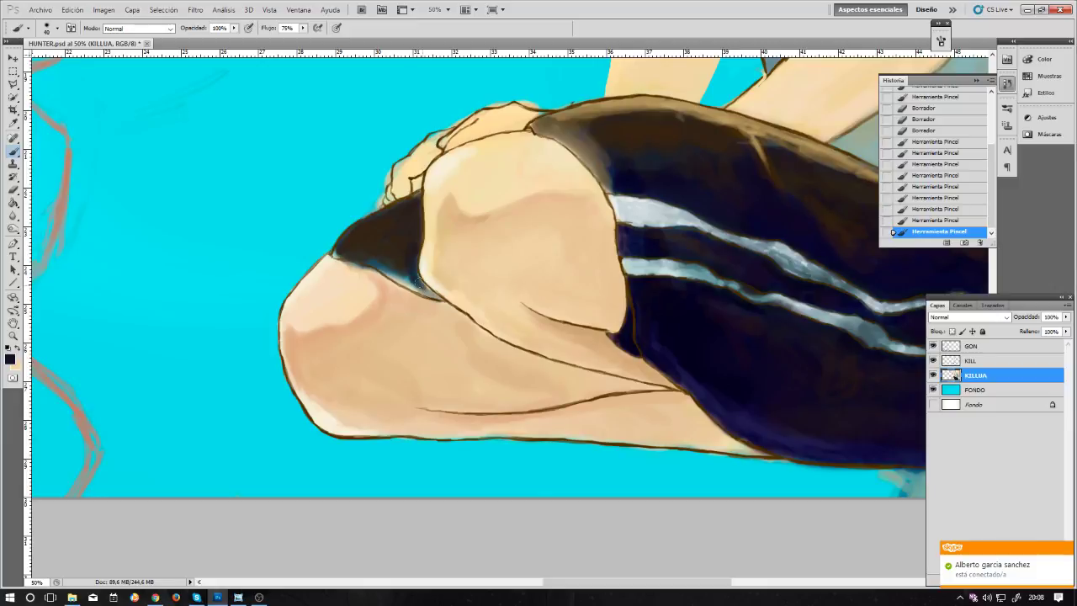
{"action": "left_click_drag", "start_coordinate": [414, 279], "coordinate": [417, 264]}
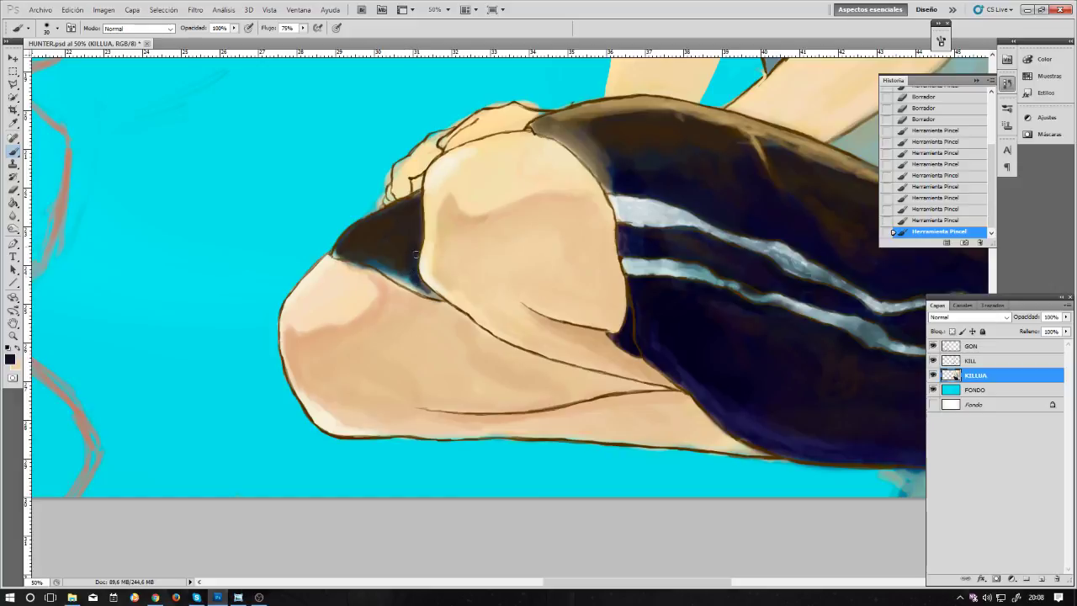
{"action": "mouse_move", "coordinate": [417, 252]}
{"action": "left_mouse_down"}
{"action": "mouse_move", "coordinate": [433, 294]}
{"action": "mouse_move", "coordinate": [402, 277]}
{"action": "mouse_move", "coordinate": [404, 268]}
{"action": "mouse_move", "coordinate": [407, 280]}
{"action": "mouse_move", "coordinate": [340, 246]}
{"action": "left_mouse_up"}
Step: Touch up the dark patch's lower tip and its upper corner under the hand with 45 px and 30 px brushes
{"action": "key", "text": "bracketright"}
{"action": "key", "text": "bracketright"}
{"action": "key", "text": "bracketright"}
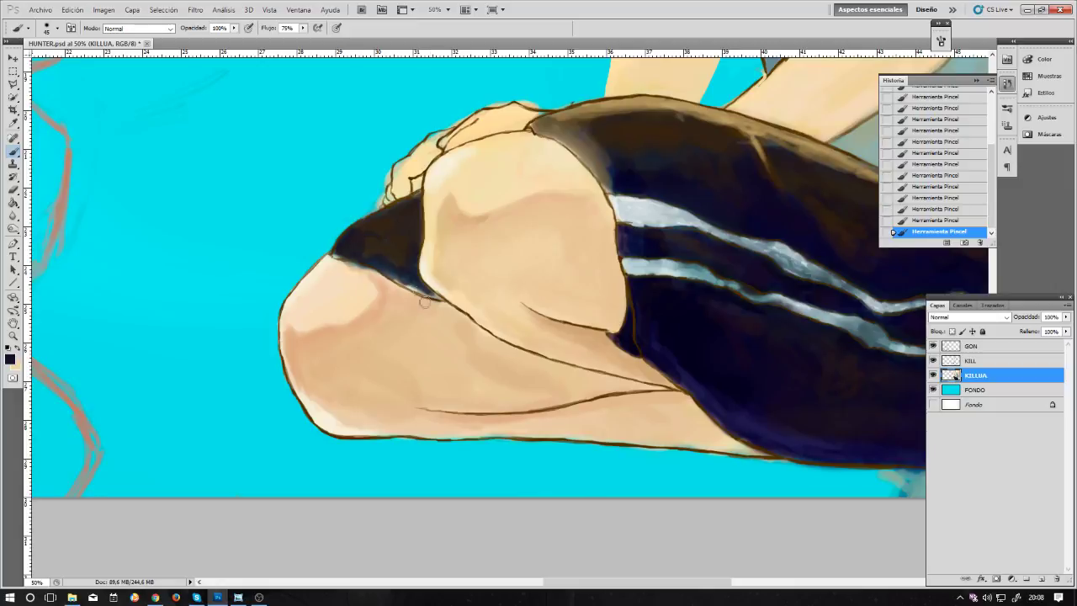
{"action": "key", "text": "bracketleft"}
{"action": "mouse_move", "coordinate": [412, 199]}
{"action": "left_mouse_down"}
{"action": "mouse_move", "coordinate": [370, 217]}
{"action": "mouse_move", "coordinate": [414, 189]}
{"action": "left_mouse_up"}
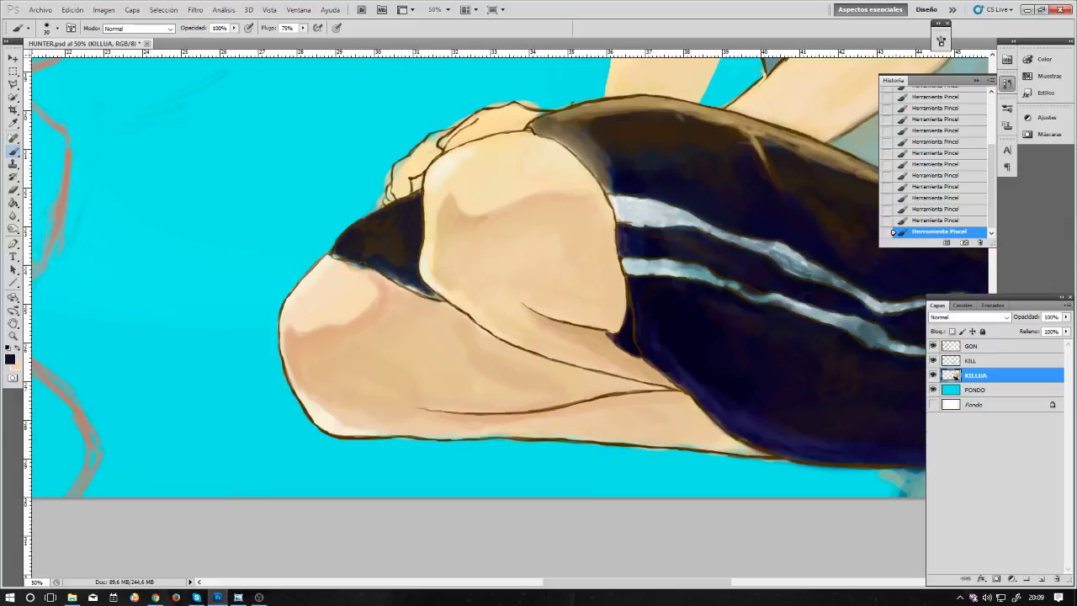
Step: Blend the dark patch beside the knee down to its lower edge with a larger brush, then reduce the brush to 25 px
{"action": "key", "text": "bracketright"}
{"action": "key", "text": "bracketright"}
{"action": "key", "text": "bracketright"}
{"action": "key", "text": "bracketright"}
{"action": "key", "text": "bracketright"}
{"action": "key", "text": "bracketleft"}
{"action": "left_click_drag", "start_coordinate": [361, 240], "coordinate": [416, 288]}
{"action": "key", "text": "bracketleft"}
{"action": "key", "text": "bracketleft"}
{"action": "key", "text": "bracketleft"}
{"action": "key", "text": "bracketleft"}
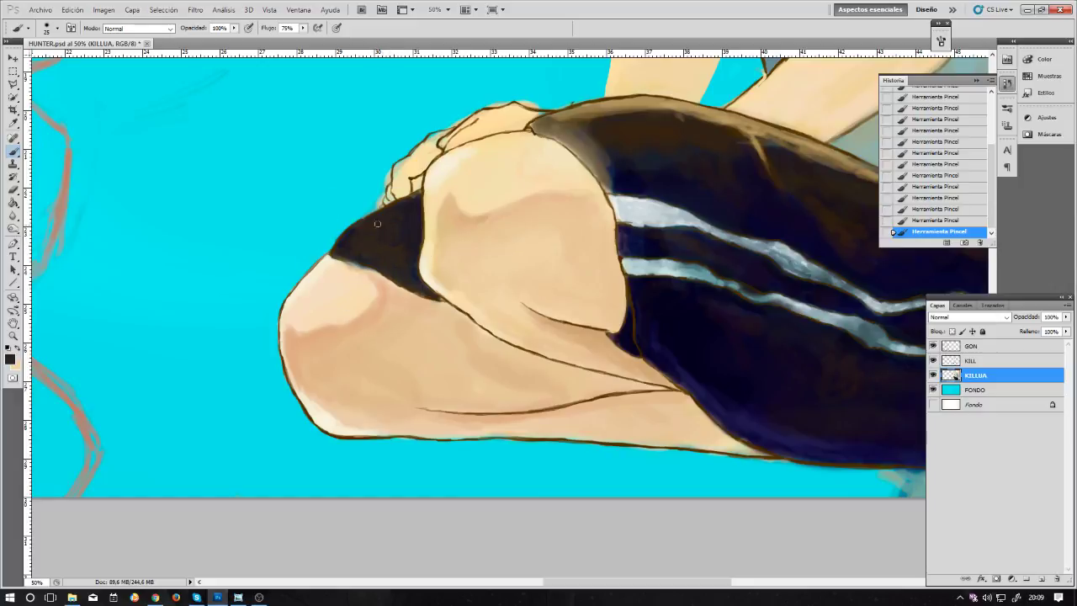
Step: Sample the shadowed skin tone under the knee and darken the foreground colour to b59465
{"action": "key", "text": "ctrl+minus"}
{"action": "key", "text": "ctrl+minus"}
{"action": "key", "text": "ctrl+minus"}
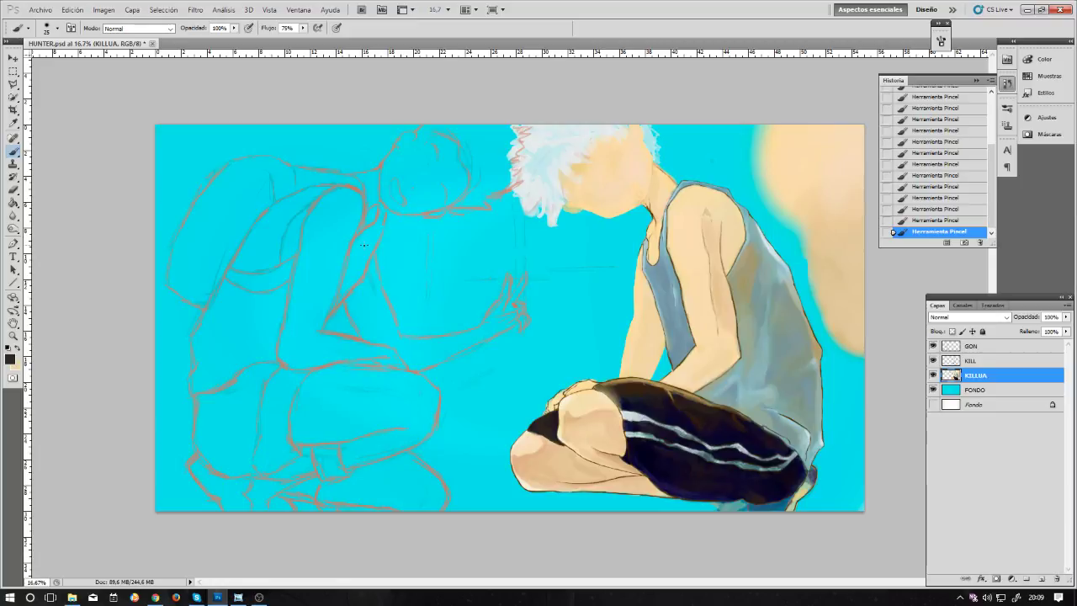
{"action": "key", "text": "ctrl+plus"}
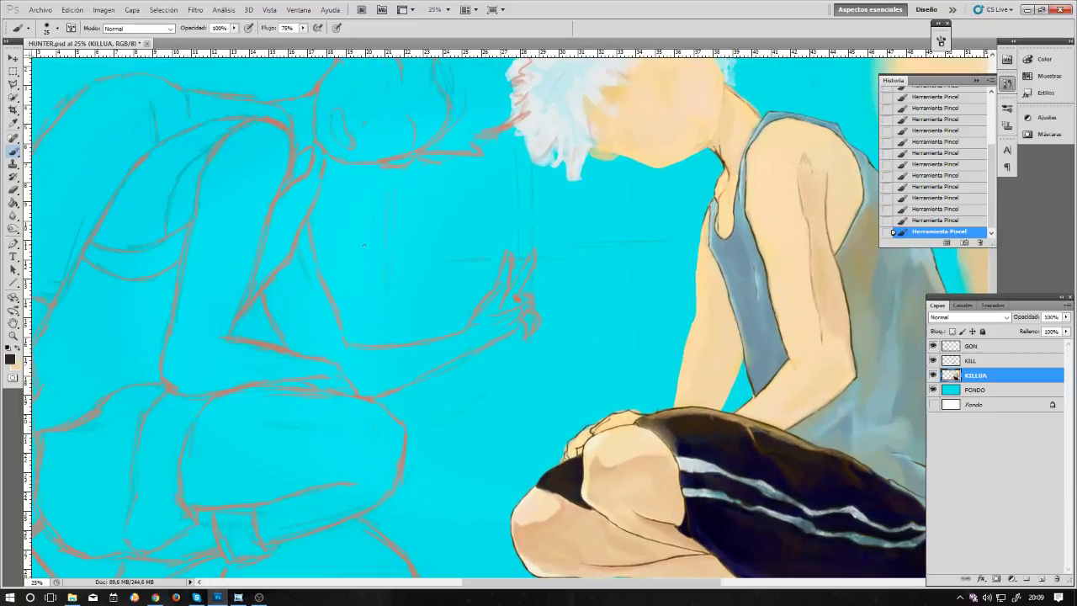
{"action": "left_click_drag", "start_coordinate": [364, 245], "coordinate": [282, 102]}
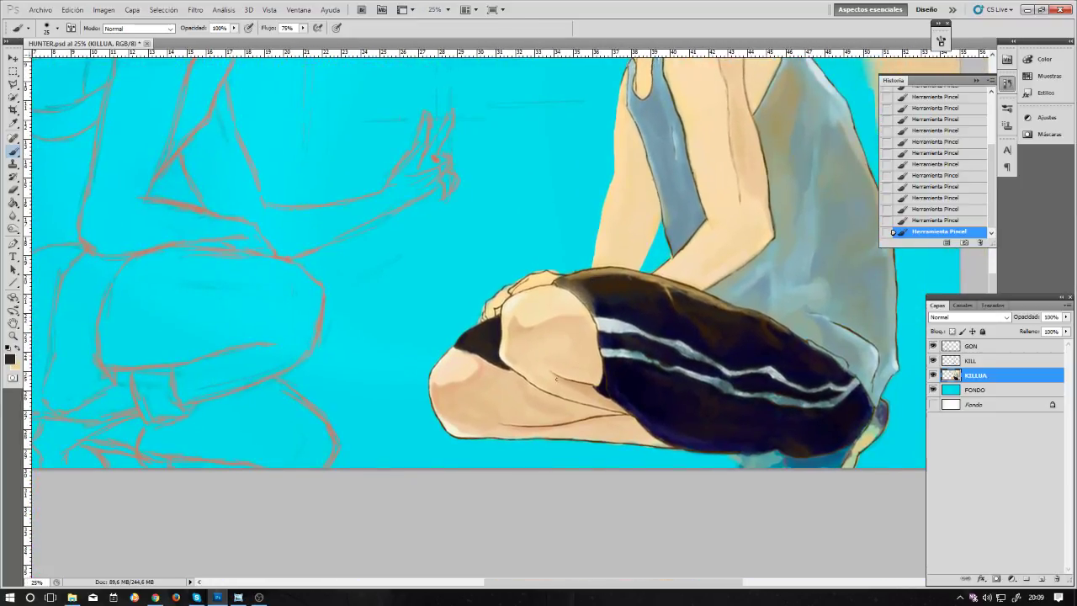
{"action": "left_click", "coordinate": [581, 384], "text": "alt"}
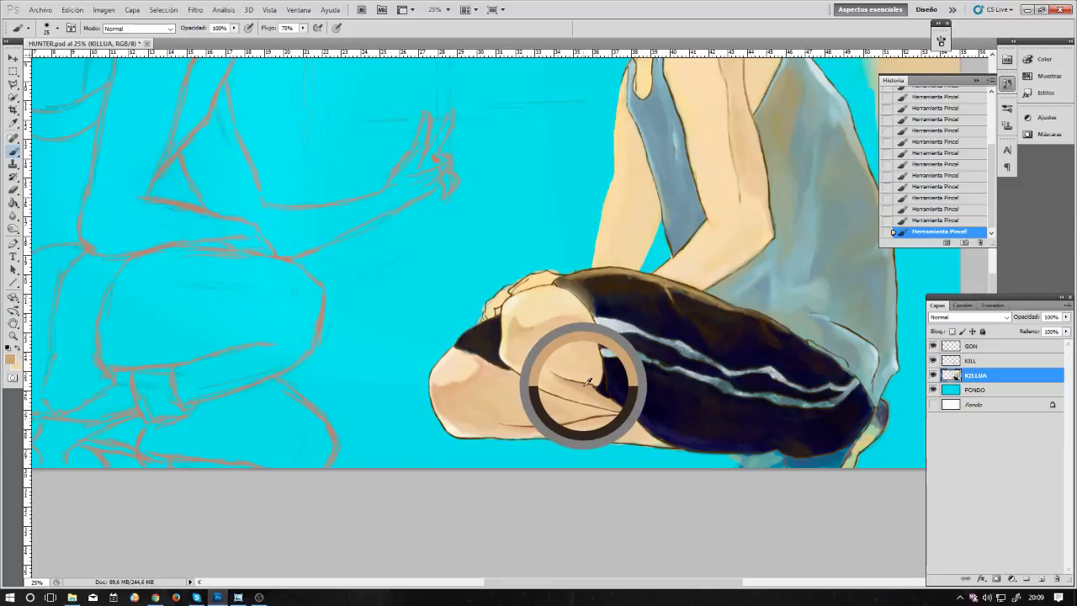
{"action": "left_click", "coordinate": [10, 360]}
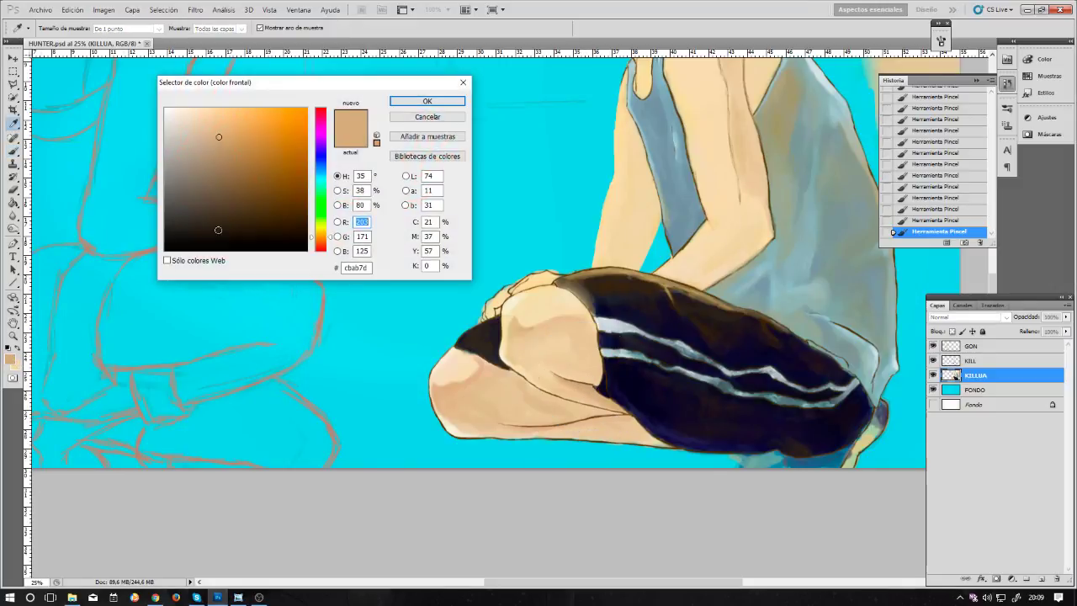
{"action": "left_click", "coordinate": [227, 147]}
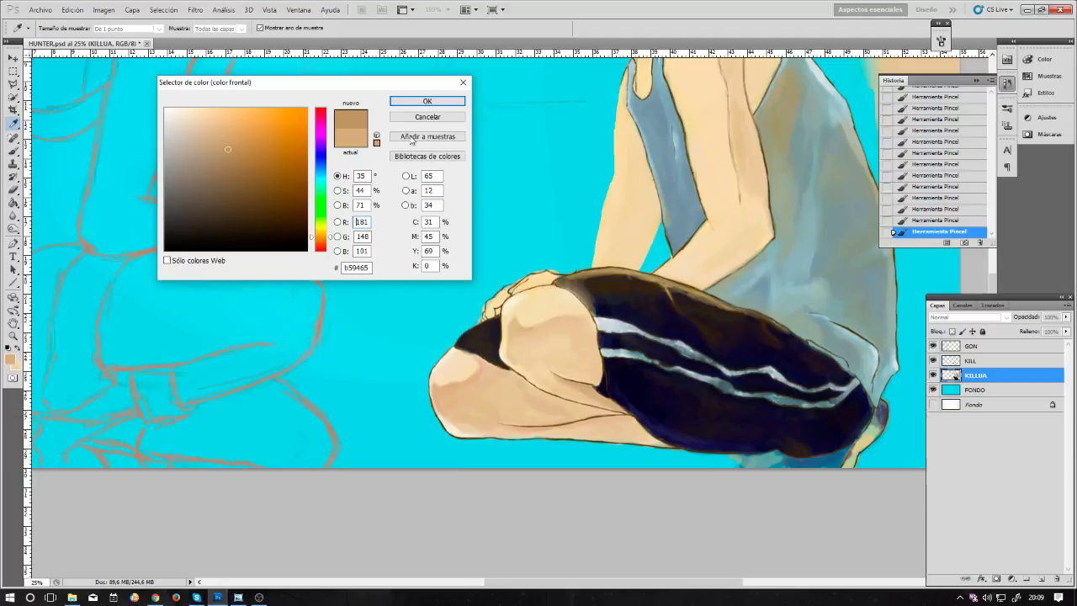
{"action": "left_click", "coordinate": [425, 101]}
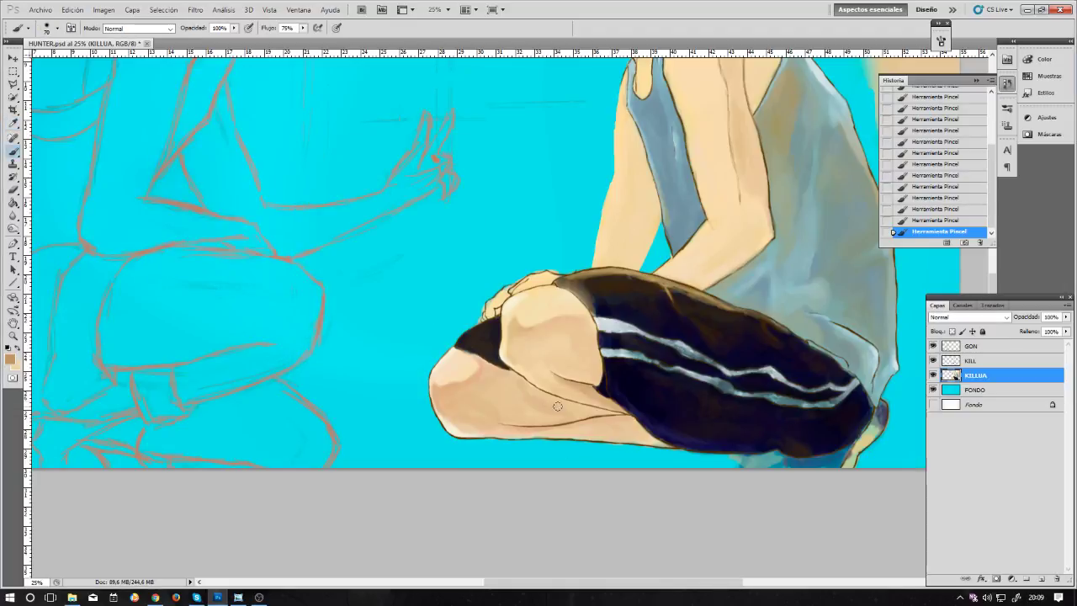
Step: Undo the last skin stroke and shade the lower leg just below the dark shorts patch with a larger brush
{"action": "key", "text": "bracketright"}
{"action": "key", "text": "bracketright"}
{"action": "key", "text": "bracketleft"}
{"action": "key", "text": "bracketleft"}
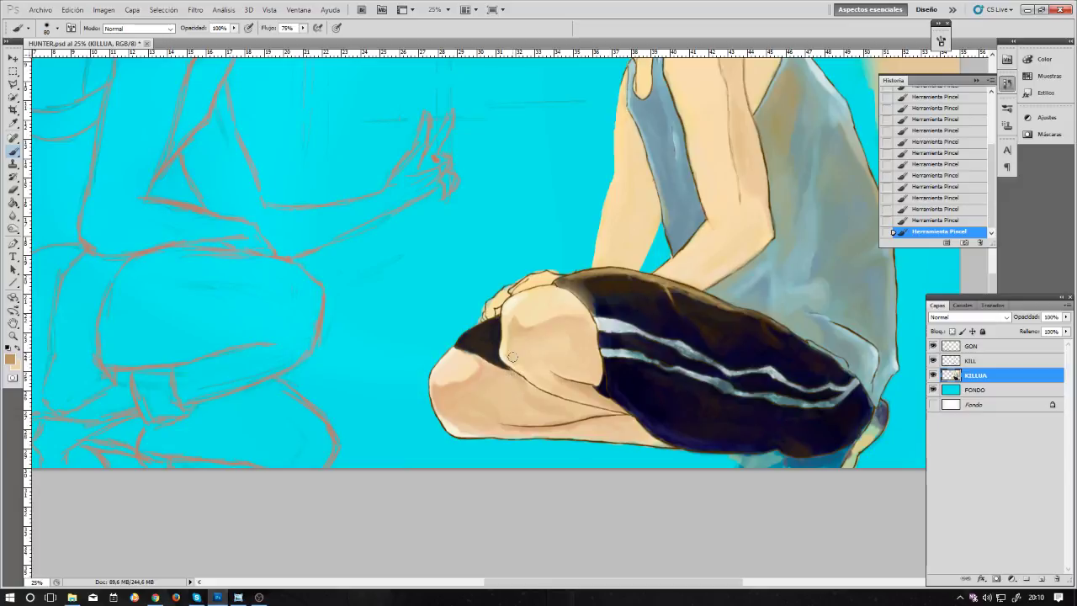
{"action": "scroll", "coordinate": [512, 360], "scroll_direction": "up", "scroll_amount": 2}
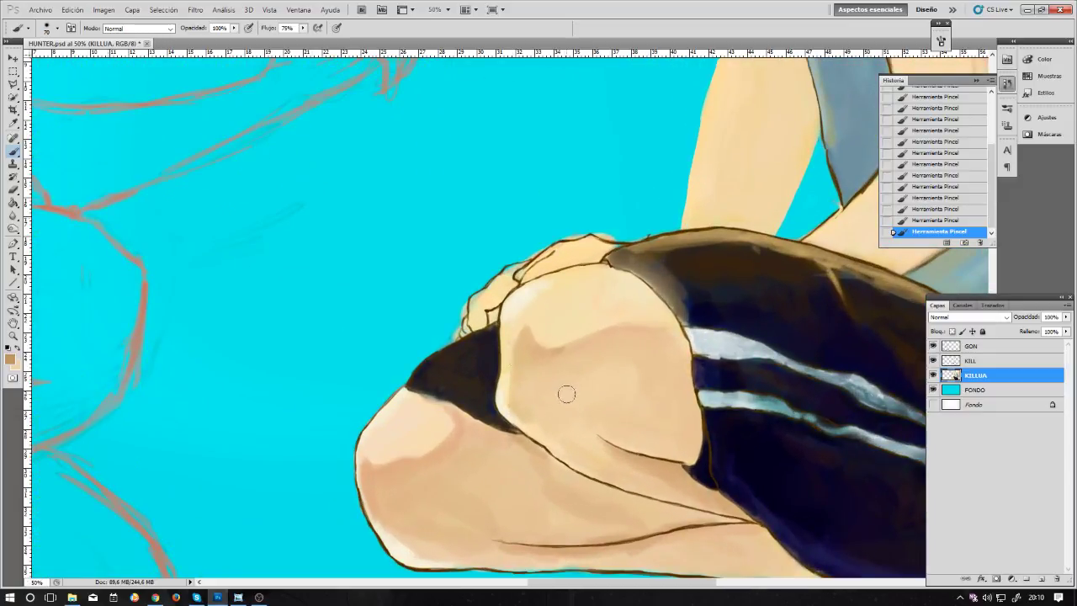
{"action": "key", "text": "ctrl+z"}
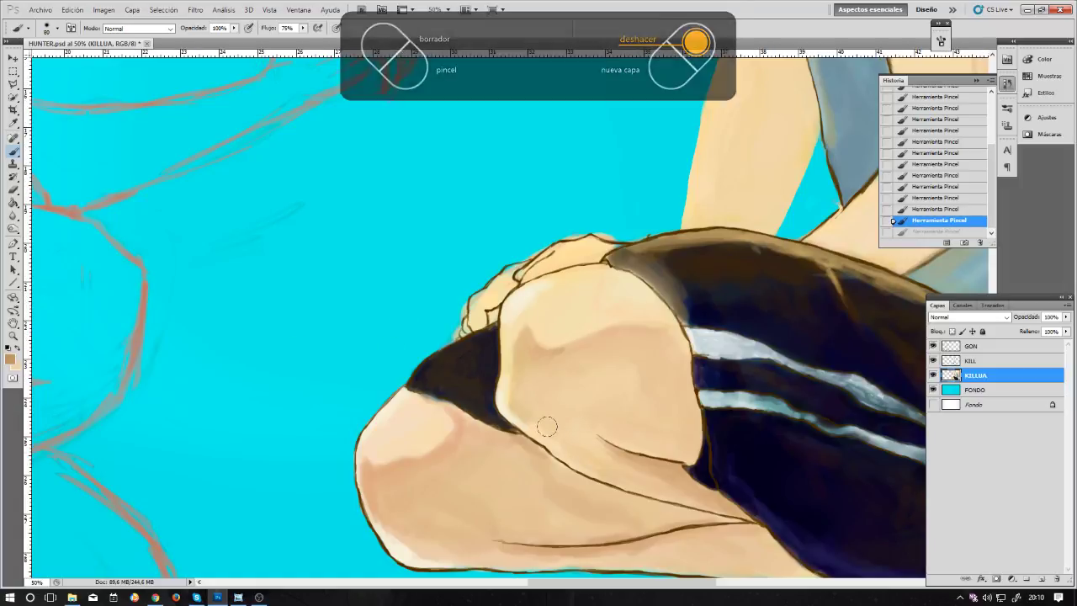
{"action": "key", "text": "bracketright"}
{"action": "key", "text": "bracketright"}
{"action": "key", "text": "bracketright"}
{"action": "key", "text": "bracketright"}
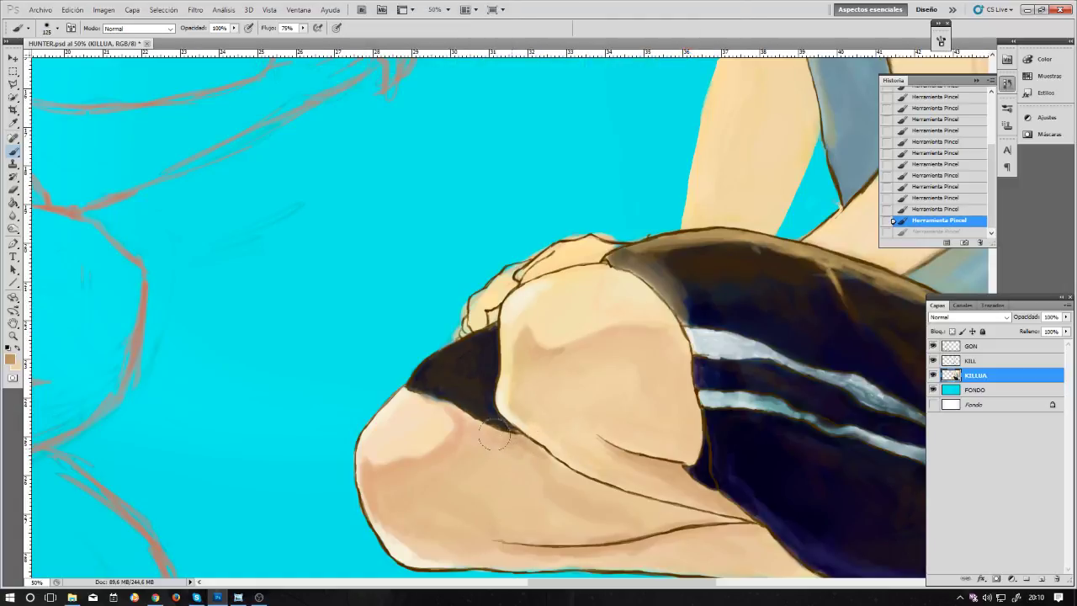
{"action": "left_click_drag", "start_coordinate": [472, 424], "coordinate": [469, 429]}
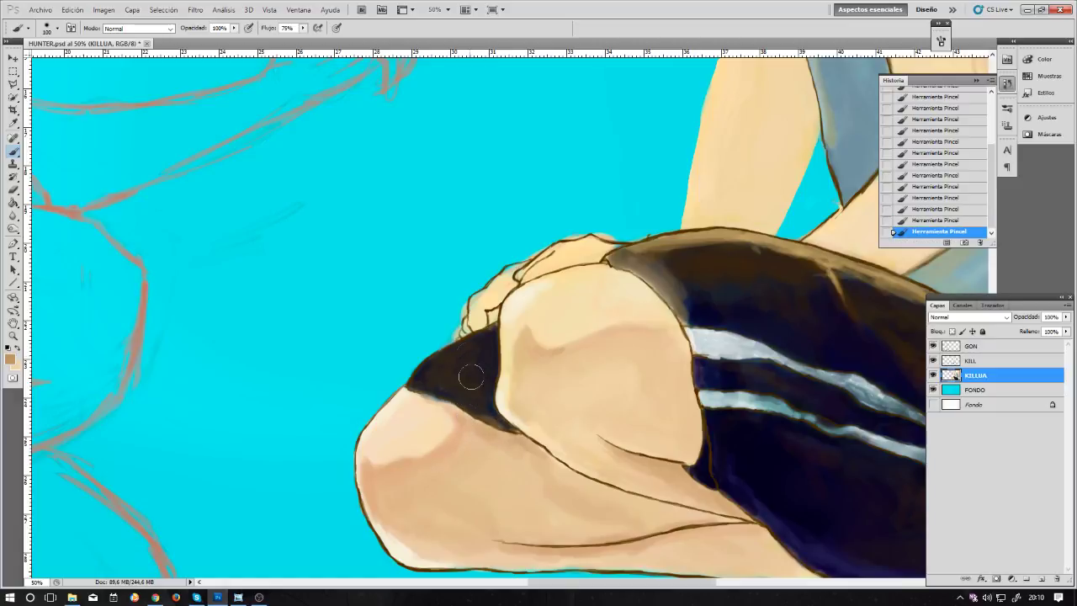
Step: Sample the lit skin tone on the lower knee and paint the edge of its highlight with a 70 px brush
{"action": "key", "text": "bracketleft"}
{"action": "key", "text": "bracketleft"}
{"action": "key", "text": "bracketleft"}
{"action": "key", "text": "bracketleft"}
{"action": "left_click", "coordinate": [431, 409], "text": "alt"}
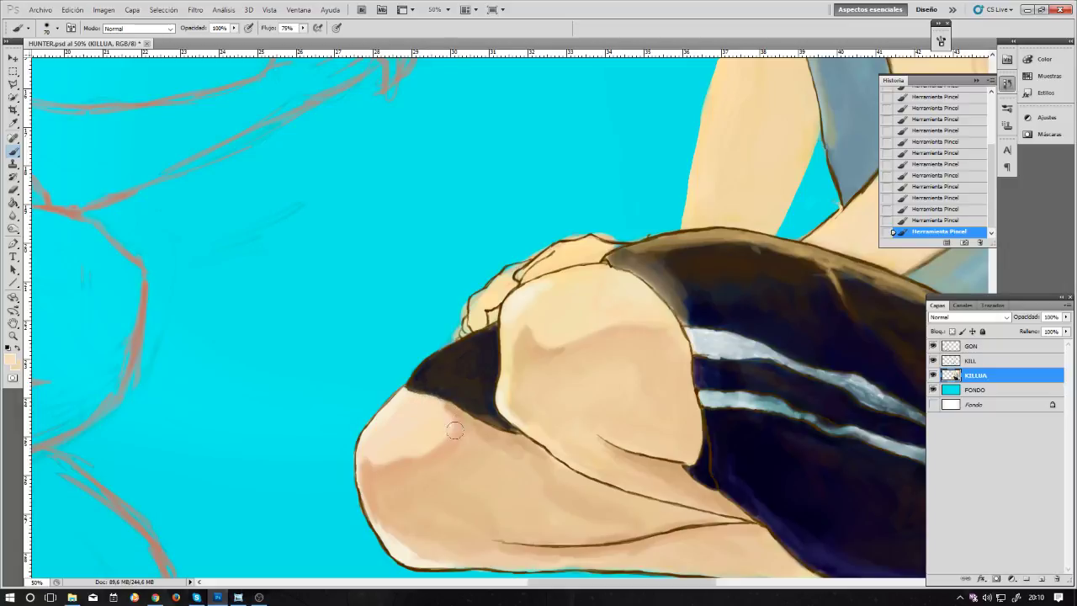
{"action": "left_click_drag", "start_coordinate": [442, 439], "coordinate": [435, 409]}
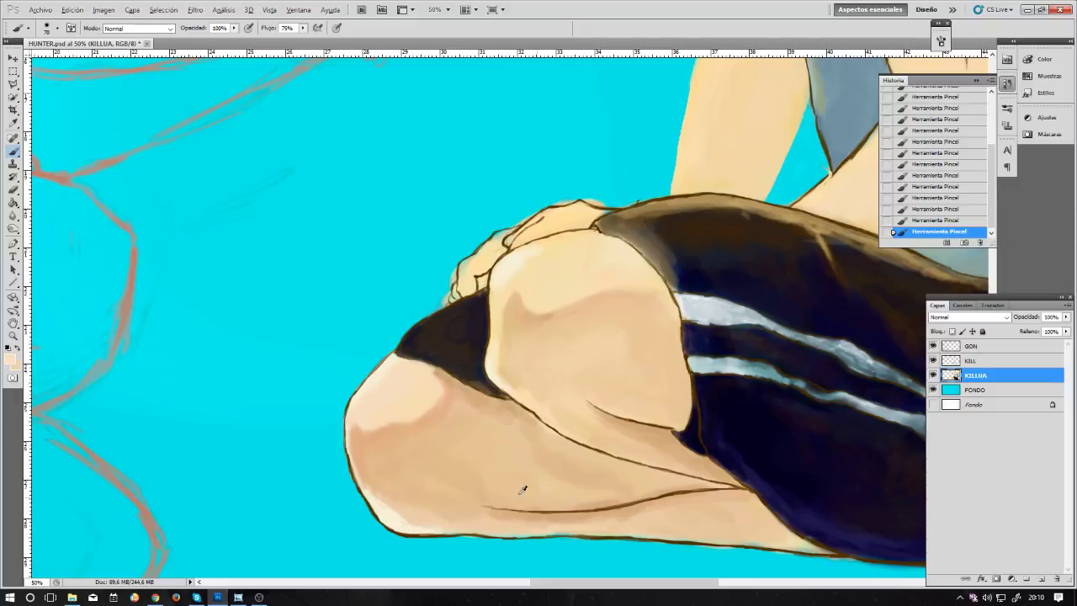
Step: Sample the darker skin tones of the lower leg and touch up the skin along the dark patch's lower edge with a 25 px brush
{"action": "left_click", "coordinate": [353, 442], "text": "alt"}
{"action": "left_click", "coordinate": [572, 516], "text": "alt"}
{"action": "key", "text": "ctrl+plus"}
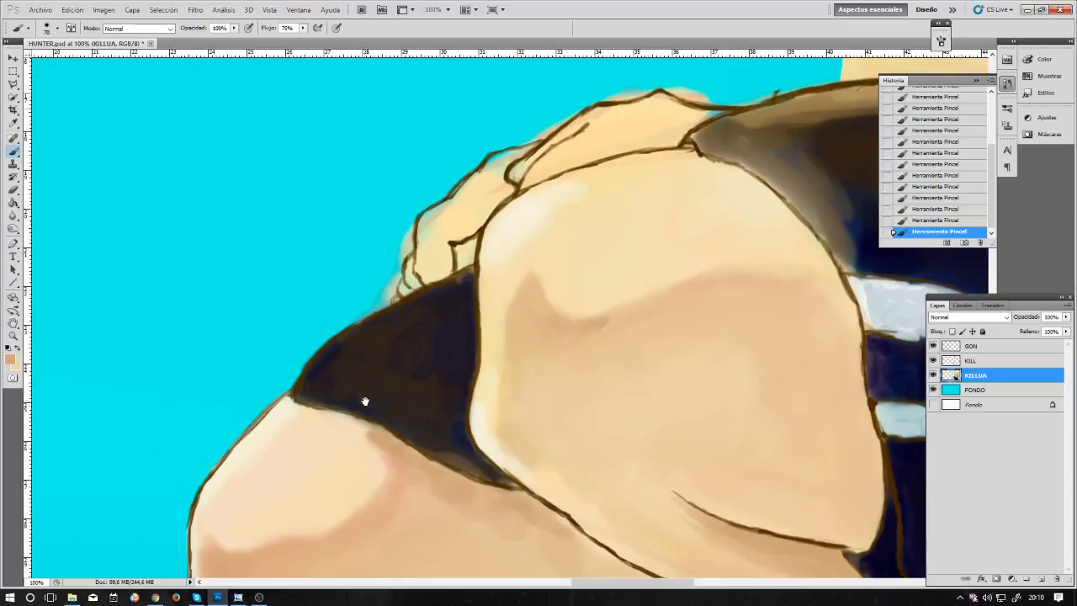
{"action": "left_click_drag", "start_coordinate": [416, 391], "coordinate": [425, 320]}
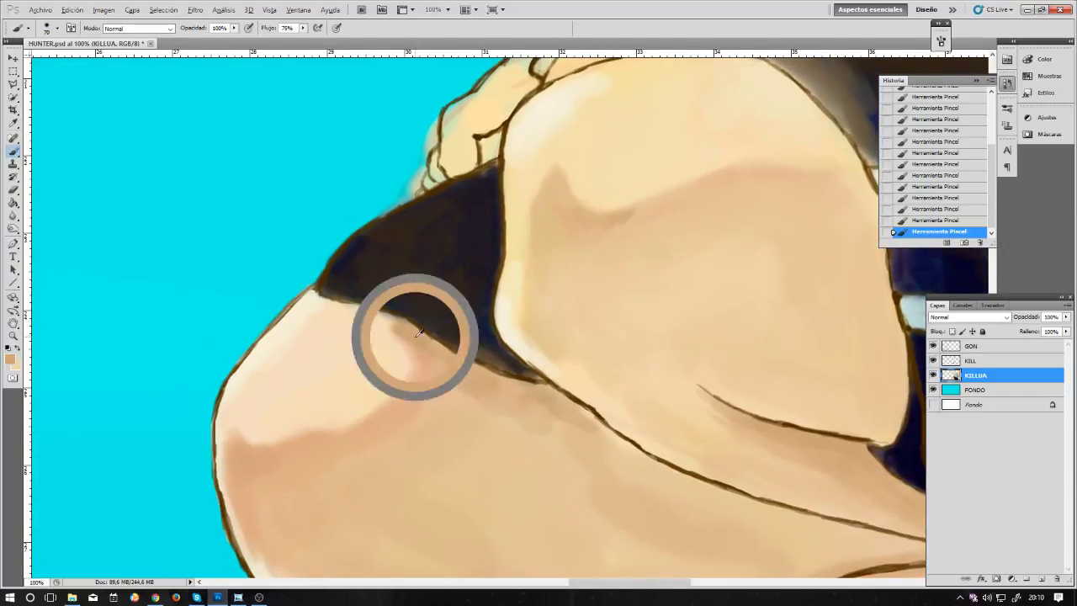
{"action": "key", "text": "bracketleft"}
{"action": "key", "text": "bracketleft"}
{"action": "key", "text": "bracketleft"}
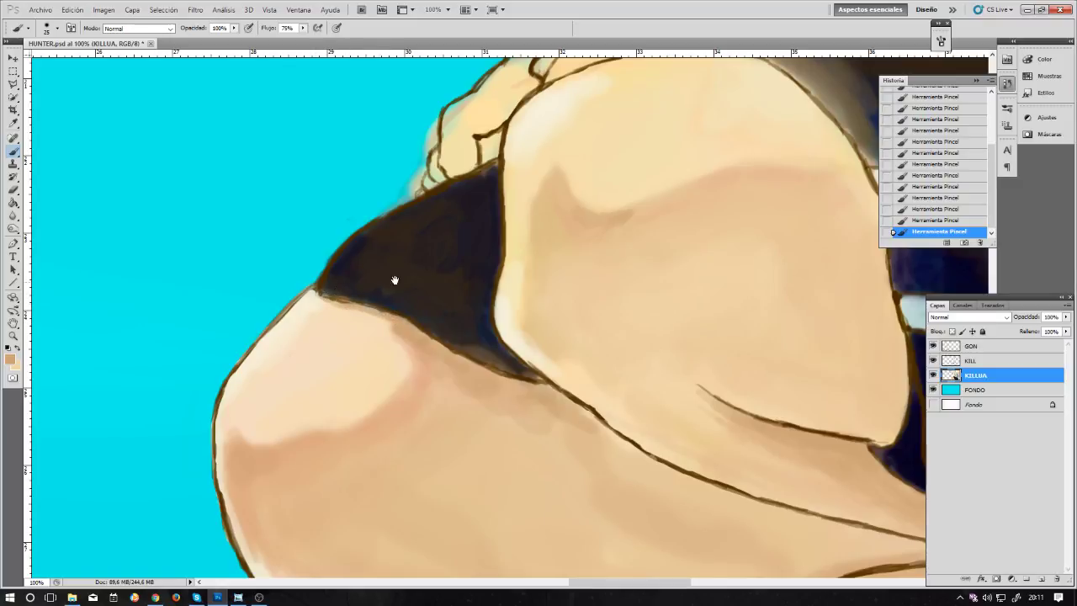
Step: Shade the upper knee's edge beside the striped shorts down to its lower corner, starting at 25 px and enlarging the brush
{"action": "left_click_drag", "start_coordinate": [395, 281], "coordinate": [308, 330]}
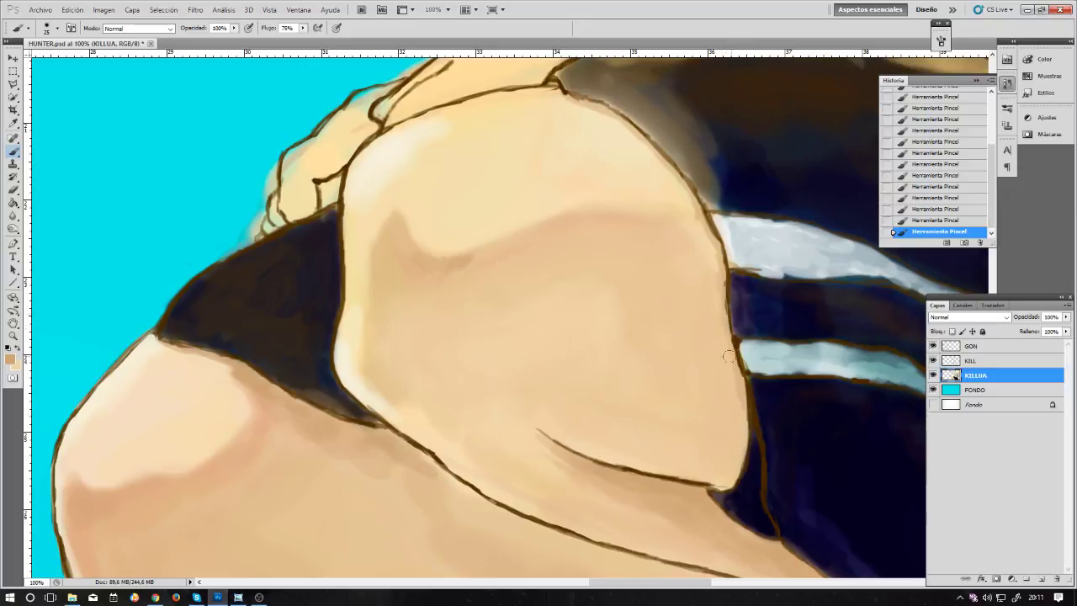
{"action": "left_click_drag", "start_coordinate": [728, 357], "coordinate": [743, 432]}
{"action": "key", "text": "bracketright"}
{"action": "key", "text": "bracketright"}
{"action": "key", "text": "bracketright"}
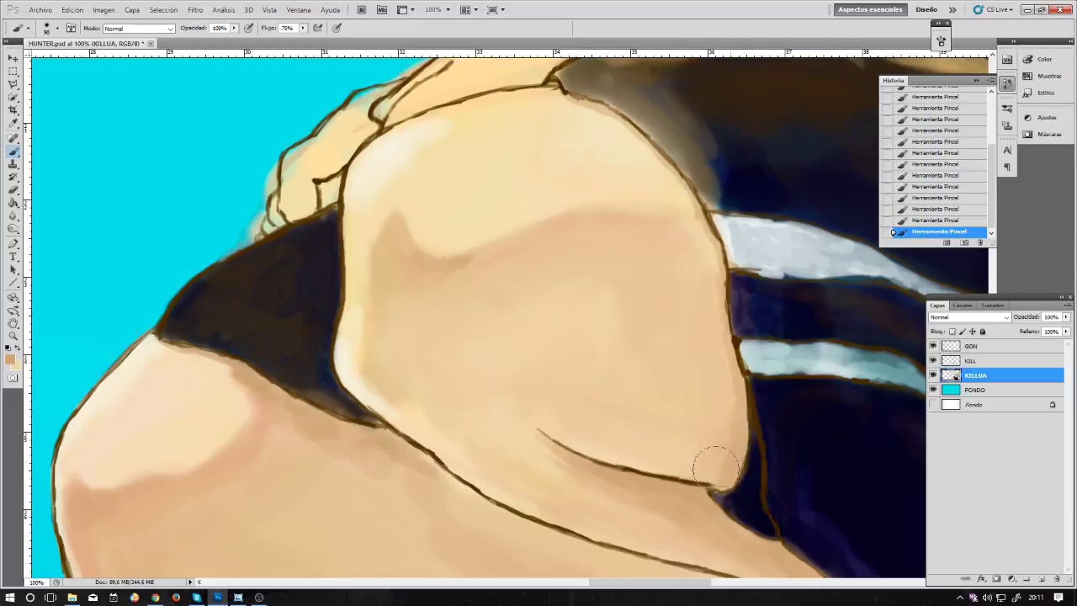
{"action": "key", "text": "bracketright"}
{"action": "key", "text": "bracketright"}
{"action": "key", "text": "bracketright"}
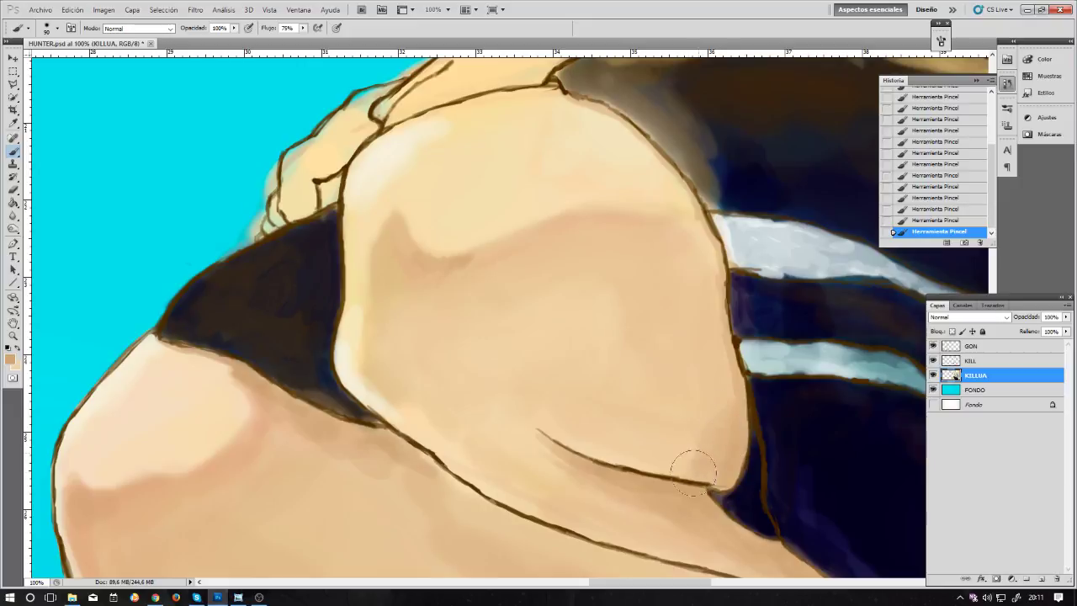
Step: Soften the light strip on the upper knee beside the dark patch using sampled skin tones, enlarging the brush to 100 px
{"action": "left_click", "coordinate": [706, 396], "text": "alt"}
{"action": "key", "text": "ctrl+minus"}
{"action": "key", "text": "ctrl+minus"}
{"action": "key", "text": "ctrl+minus"}
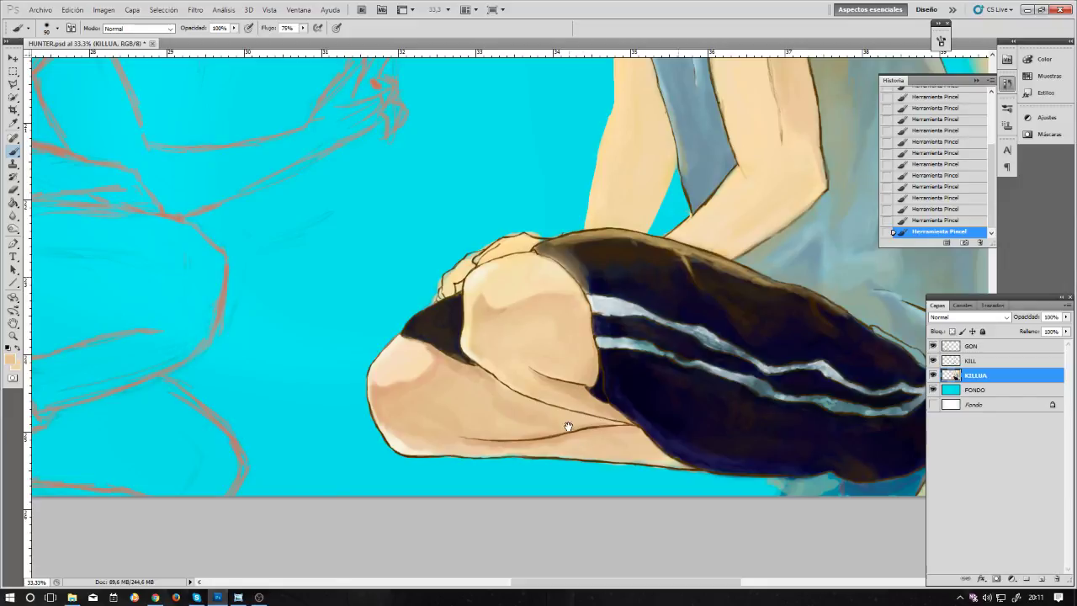
{"action": "mouse_move", "coordinate": [563, 394]}
{"action": "left_mouse_down"}
{"action": "mouse_move", "coordinate": [517, 382]}
{"action": "mouse_move", "coordinate": [552, 364]}
{"action": "left_mouse_up"}
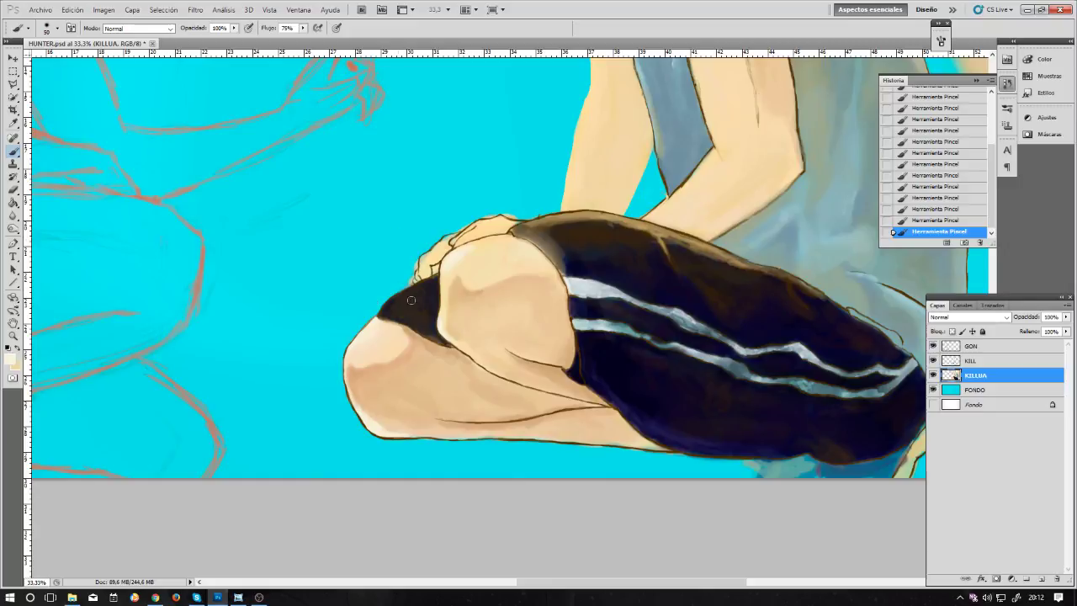
{"action": "left_click", "coordinate": [379, 342], "text": "alt"}
{"action": "key", "text": "bracketright"}
{"action": "key", "text": "bracketright"}
{"action": "key", "text": "bracketright"}
{"action": "key", "text": "ctrl+plus"}
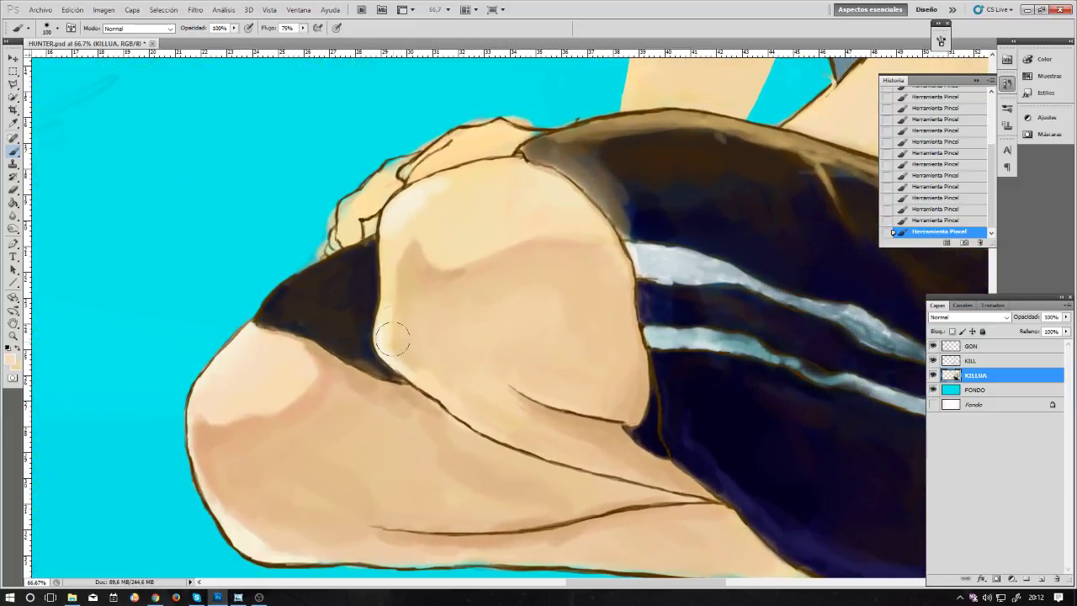
Step: Sample the upper knee's shadow tone and darken the boundary of the lower knee's highlight, reducing the brush to 45 and 35 px
{"action": "left_click", "coordinate": [443, 268], "text": "alt"}
{"action": "key", "text": "bracketleft"}
{"action": "key", "text": "bracketleft"}
{"action": "key", "text": "bracketleft"}
{"action": "key", "text": "bracketleft"}
{"action": "mouse_move", "coordinate": [313, 383]}
{"action": "left_mouse_down"}
{"action": "mouse_move", "coordinate": [294, 401]}
{"action": "mouse_move", "coordinate": [316, 376]}
{"action": "mouse_move", "coordinate": [279, 412]}
{"action": "mouse_move", "coordinate": [316, 367]}
{"action": "mouse_move", "coordinate": [317, 388]}
{"action": "mouse_move", "coordinate": [291, 407]}
{"action": "mouse_move", "coordinate": [357, 363]}
{"action": "mouse_move", "coordinate": [249, 418]}
{"action": "left_mouse_up"}
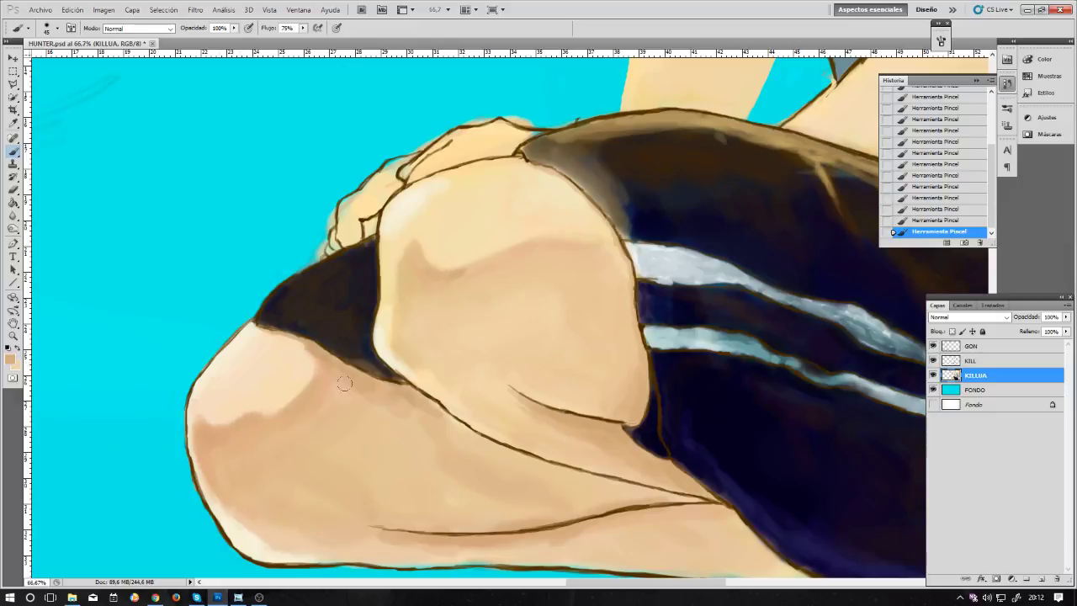
{"action": "key", "text": "bracketleft"}
{"action": "left_click_drag", "start_coordinate": [342, 337], "coordinate": [373, 301]}
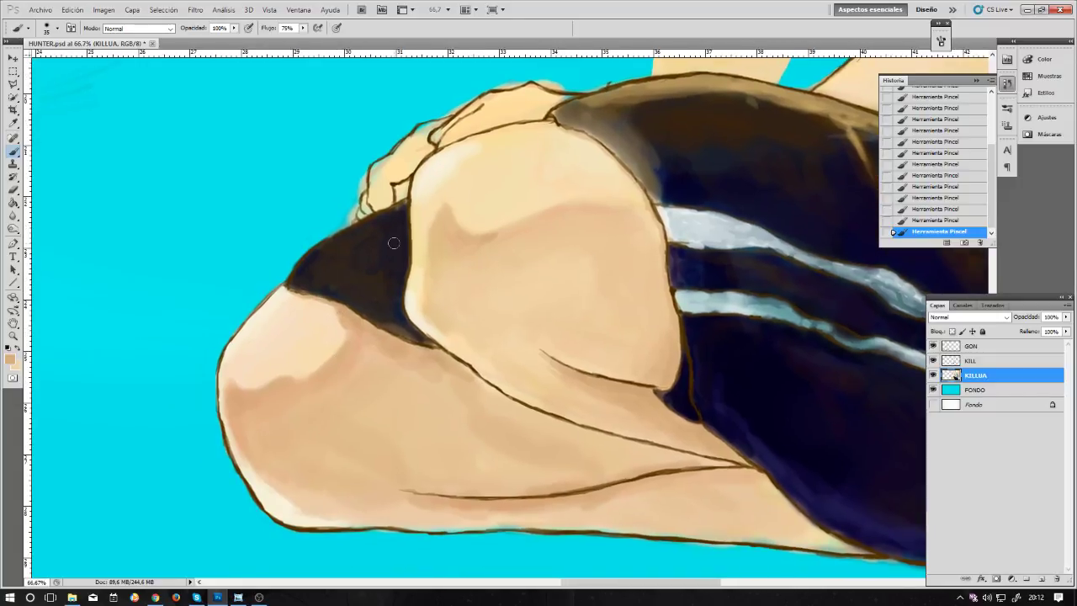
Step: Sample the light skin at the top of the upper knee and touch up its lit area with a larger brush
{"action": "left_click", "coordinate": [512, 152], "text": "alt"}
{"action": "key", "text": "bracketright"}
{"action": "key", "text": "bracketright"}
{"action": "key", "text": "bracketright"}
{"action": "key", "text": "bracketright"}
{"action": "key", "text": "bracketright"}
{"action": "key", "text": "bracketright"}
{"action": "key", "text": "ctrl+minus"}
{"action": "key", "text": "ctrl+minus"}
{"action": "key", "text": "ctrl+minus"}
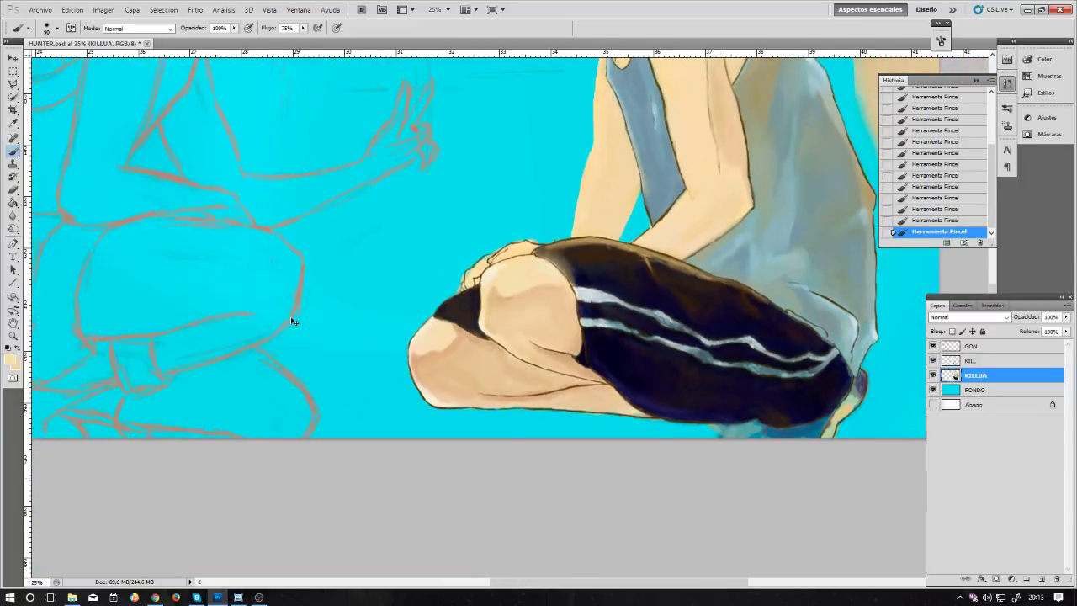
{"action": "key", "text": "ctrl+minus"}
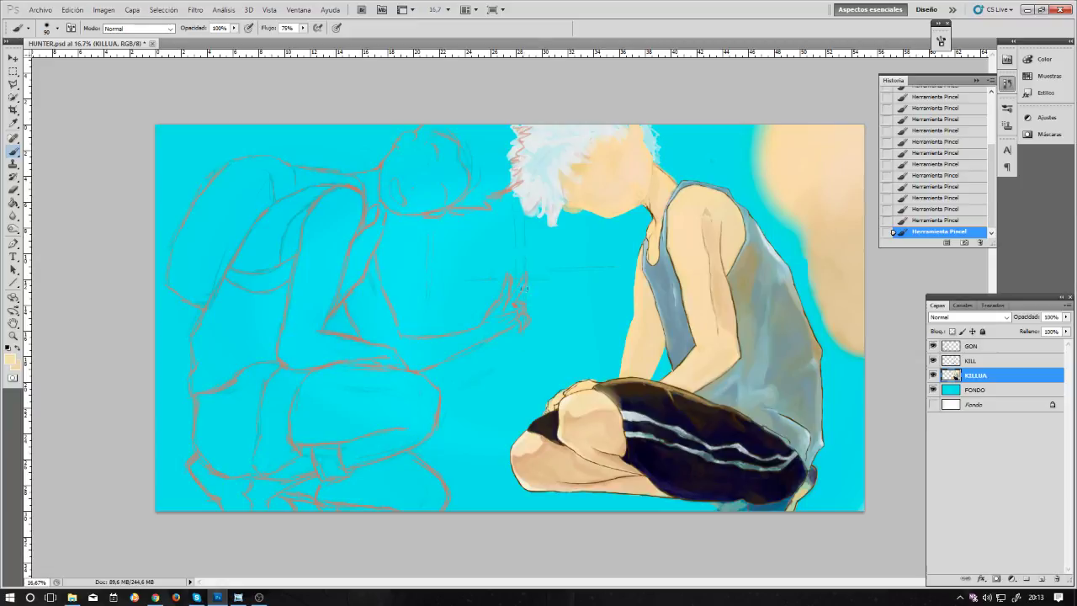
Step: Blend the skin on both knees with light and shadow tones sampled from them, using a brush of about 150 px
{"action": "left_click", "coordinate": [522, 432], "text": "alt"}
{"action": "left_click", "coordinate": [537, 459], "text": "alt"}
{"action": "left_click", "coordinate": [577, 471], "text": "alt"}
{"action": "left_click", "coordinate": [594, 432], "text": "alt"}
{"action": "key", "text": "bracketleft"}
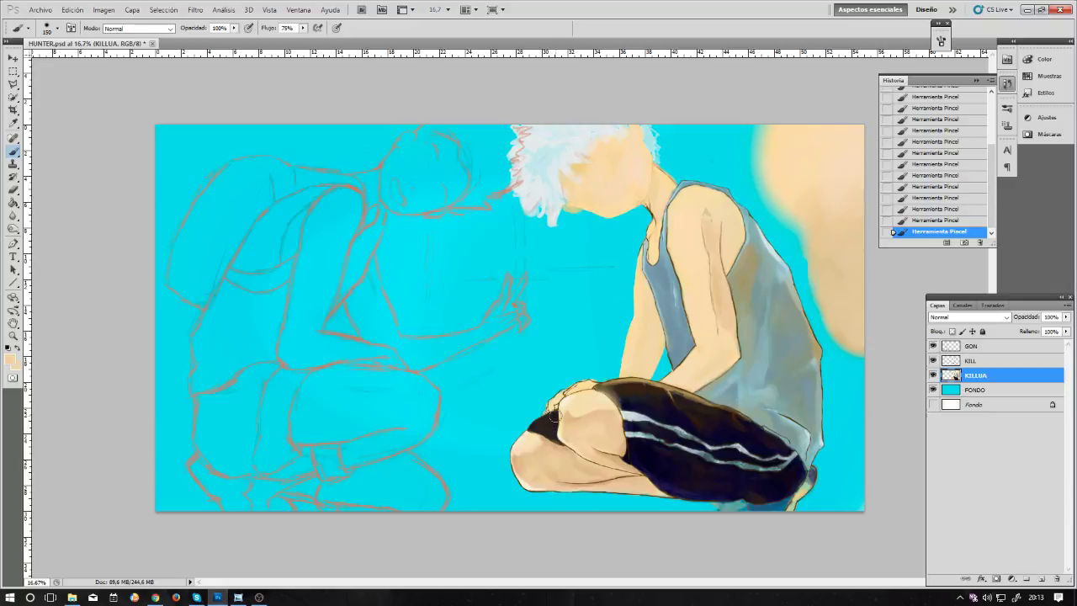
Step: Try a darker sampled skin tone on the lower knee's front with a 100 px brush and undo the strokes
{"action": "left_click", "coordinate": [523, 463], "text": "alt"}
{"action": "key", "text": "ctrl+z"}
{"action": "left_click_drag", "start_coordinate": [531, 481], "coordinate": [542, 465]}
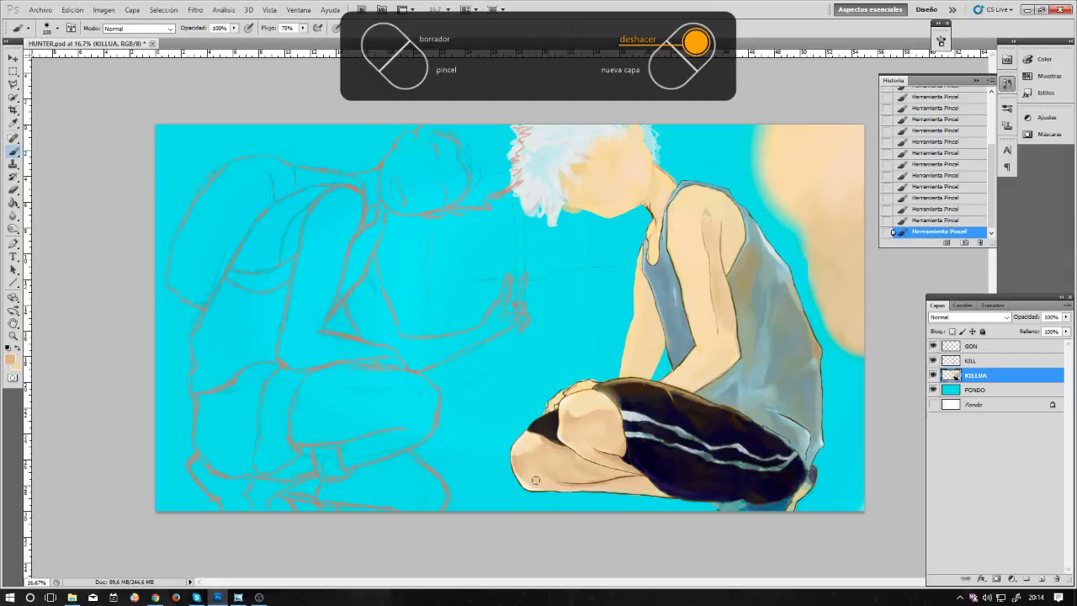
{"action": "key", "text": "ctrl+z"}
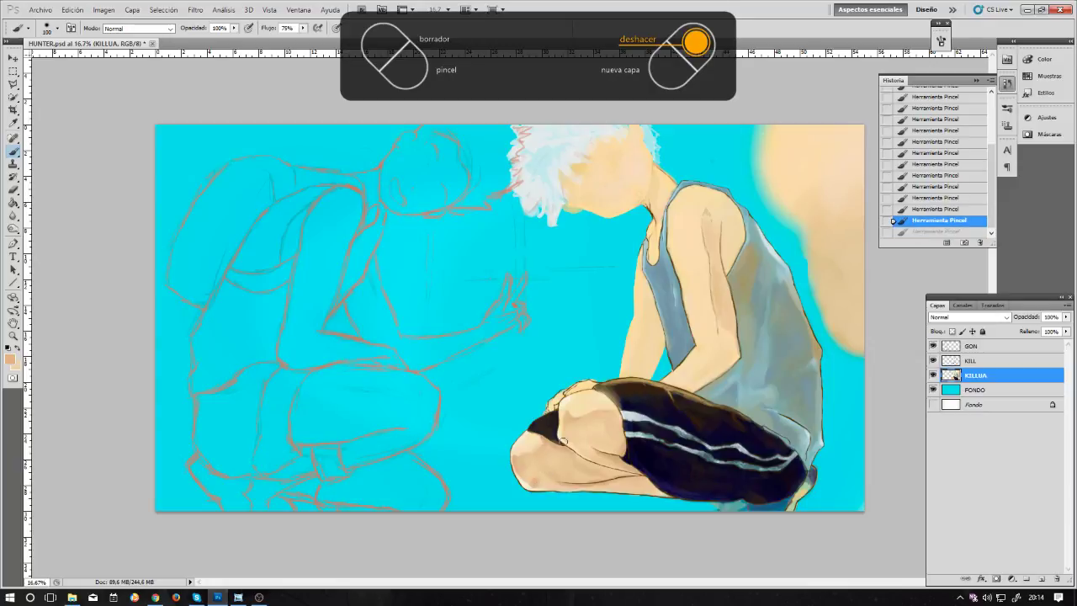
{"action": "key", "text": "ctrl+z"}
{"action": "scroll", "coordinate": [564, 443], "scroll_direction": "up", "scroll_amount": 1}
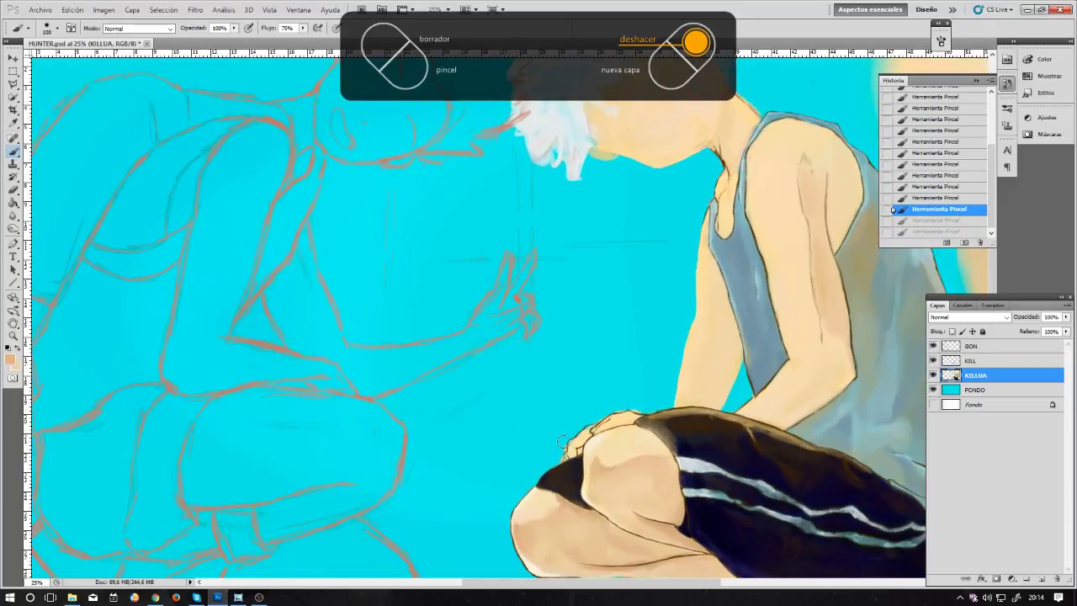
Step: Paint the shadow tone into the lower knee's bottom corner with a 70 px brush
{"action": "left_click_drag", "start_coordinate": [547, 428], "coordinate": [521, 319]}
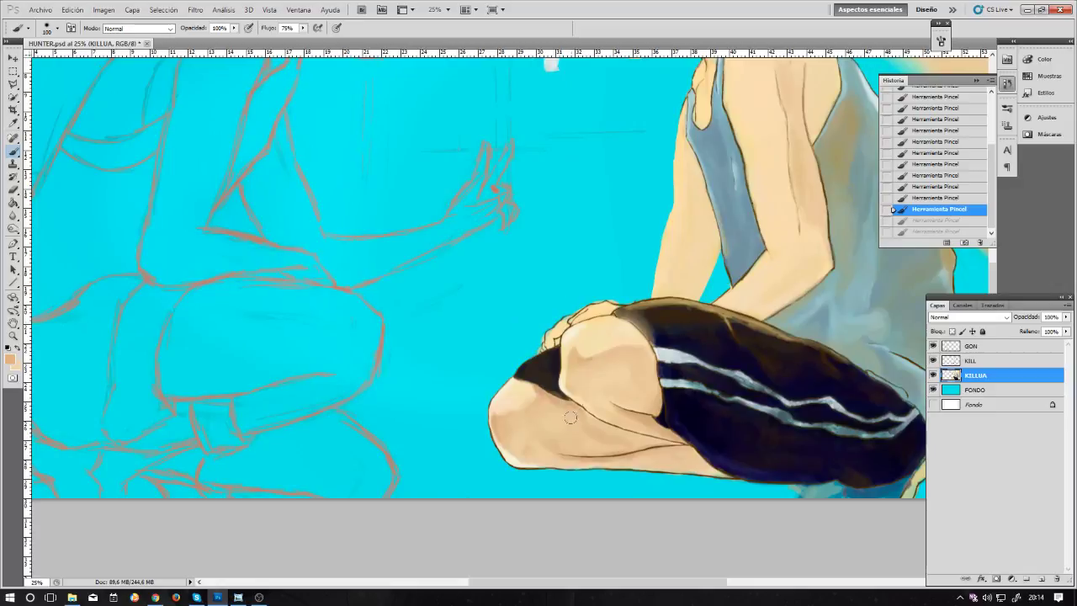
{"action": "key", "text": "bracketleft"}
{"action": "key", "text": "bracketleft"}
{"action": "key", "text": "bracketleft"}
{"action": "left_click_drag", "start_coordinate": [519, 459], "coordinate": [523, 455]}
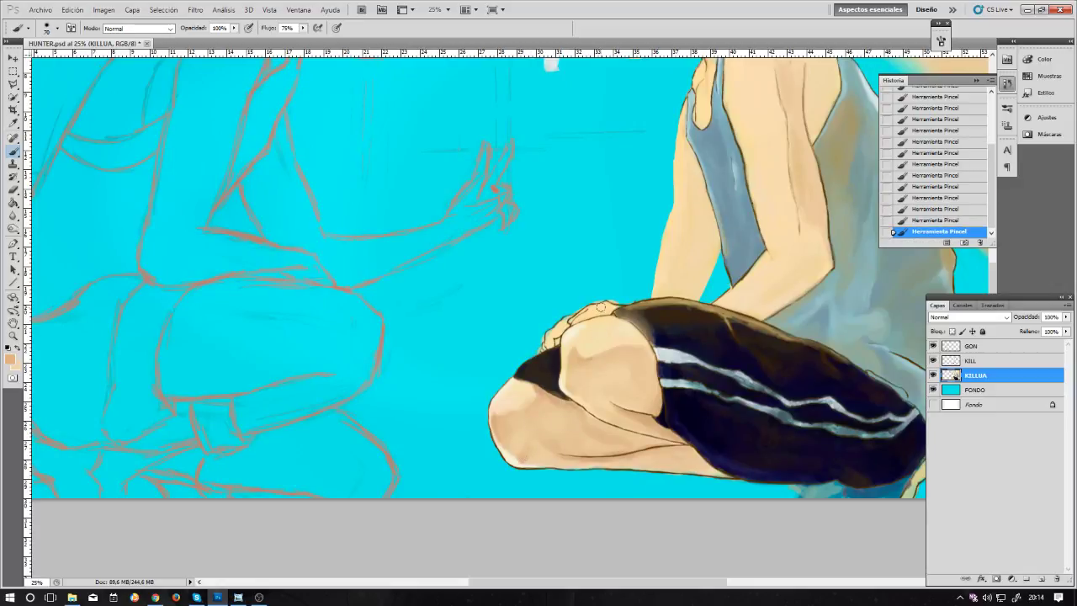
{"action": "left_click", "coordinate": [519, 446]}
Step: Shade broadly across the lower leg and the lower knee's highlight edge with a progressively larger brush
{"action": "key", "text": "bracketright"}
{"action": "key", "text": "bracketright"}
{"action": "key", "text": "bracketright"}
{"action": "key", "text": "bracketright"}
{"action": "key", "text": "bracketright"}
{"action": "key", "text": "bracketright"}
{"action": "key", "text": "bracketright"}
{"action": "left_click_drag", "start_coordinate": [552, 410], "coordinate": [575, 454]}
{"action": "key", "text": "bracketright"}
{"action": "key", "text": "bracketright"}
{"action": "left_click_drag", "start_coordinate": [534, 425], "coordinate": [519, 434]}
Step: Touch up the knee area with a light skin tone, shrinking the brush and then enlarging it to 150 px
{"action": "key", "text": "bracketleft"}
{"action": "key", "text": "bracketleft"}
{"action": "key", "text": "bracketleft"}
{"action": "key", "text": "bracketleft"}
{"action": "key", "text": "bracketleft"}
{"action": "key", "text": "bracketleft"}
{"action": "key", "text": "bracketleft"}
{"action": "key", "text": "ctrl+minus"}
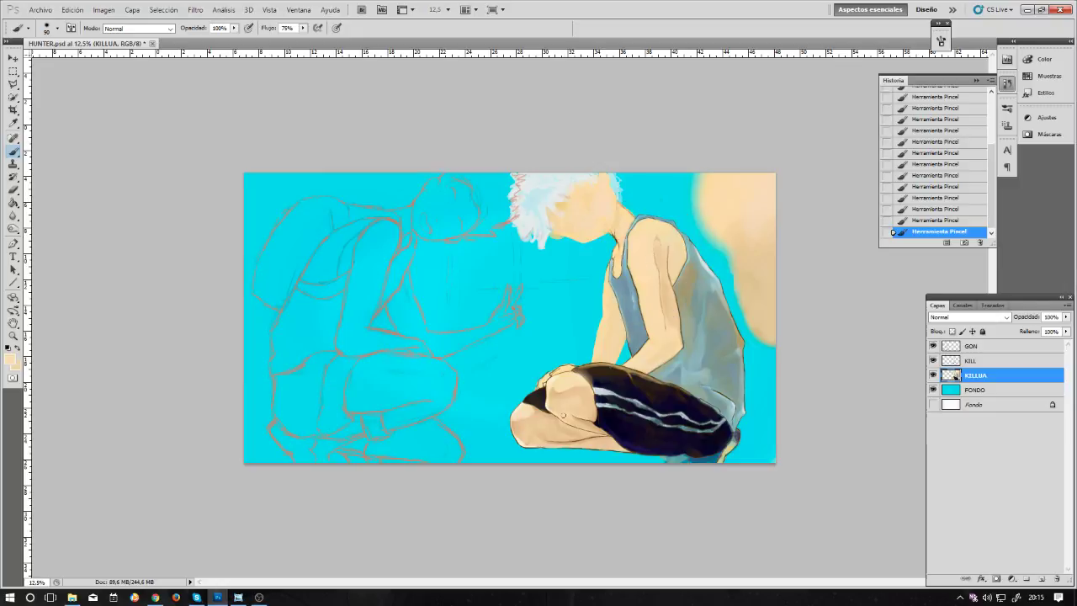
{"action": "key", "text": "bracketright"}
{"action": "key", "text": "bracketright"}
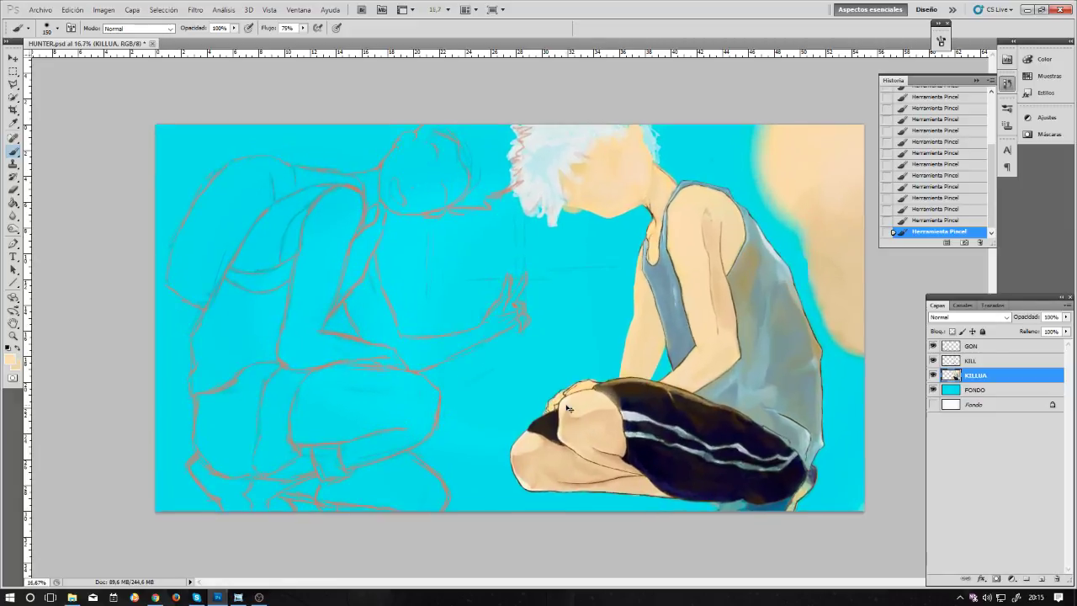
Step: Soften the transition between highlight and shadow on the lower knee with the Blur tool, enlarging its tip to 175 px
{"action": "key", "text": "ctrl+plus"}
{"action": "left_click_drag", "start_coordinate": [564, 379], "coordinate": [541, 313]}
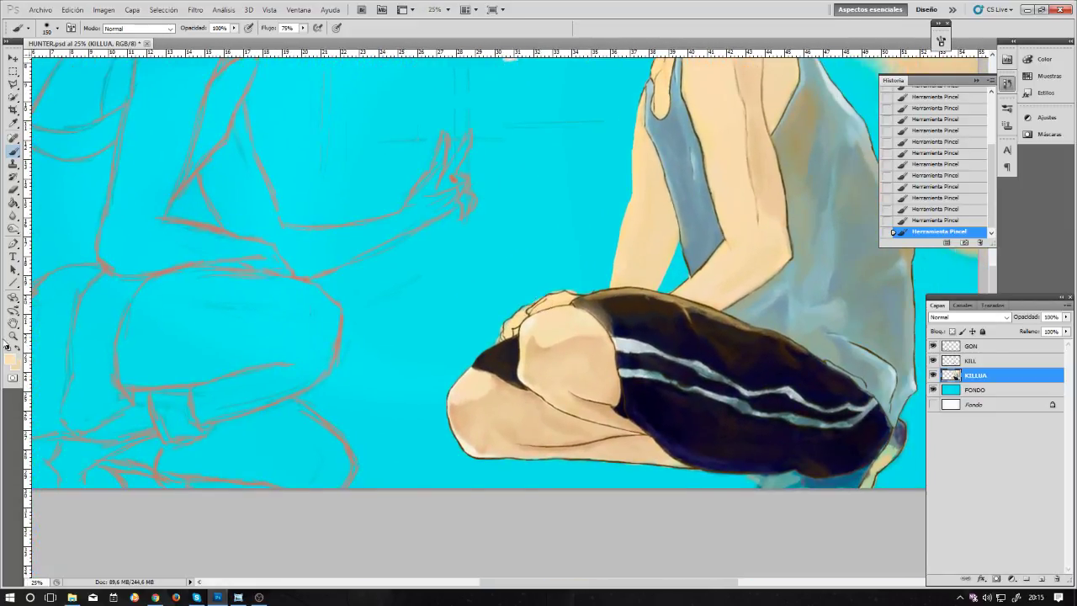
{"action": "left_click", "coordinate": [12, 215]}
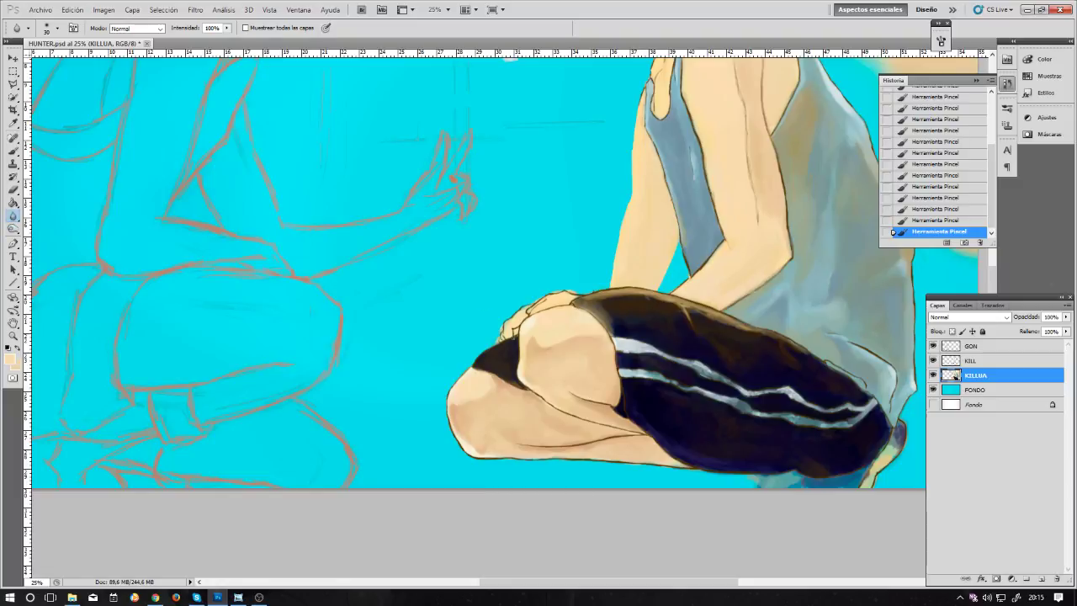
{"action": "key", "text": "bracketright"}
{"action": "left_click", "coordinate": [537, 417]}
{"action": "left_click_drag", "start_coordinate": [473, 414], "coordinate": [476, 383]}
{"action": "key", "text": "bracketright"}
{"action": "key", "text": "bracketright"}
{"action": "key", "text": "bracketright"}
{"action": "left_click_drag", "start_coordinate": [489, 404], "coordinate": [480, 406]}
{"action": "key", "text": "ctrl+minus"}
{"action": "key", "text": "ctrl+minus"}
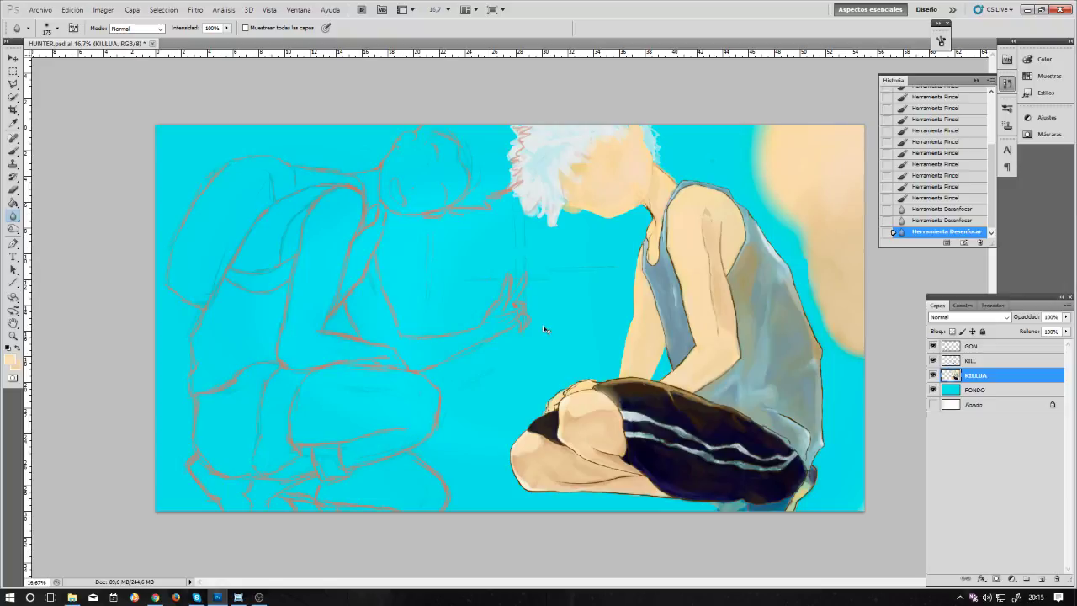
{"action": "key", "text": "ctrl+minus"}
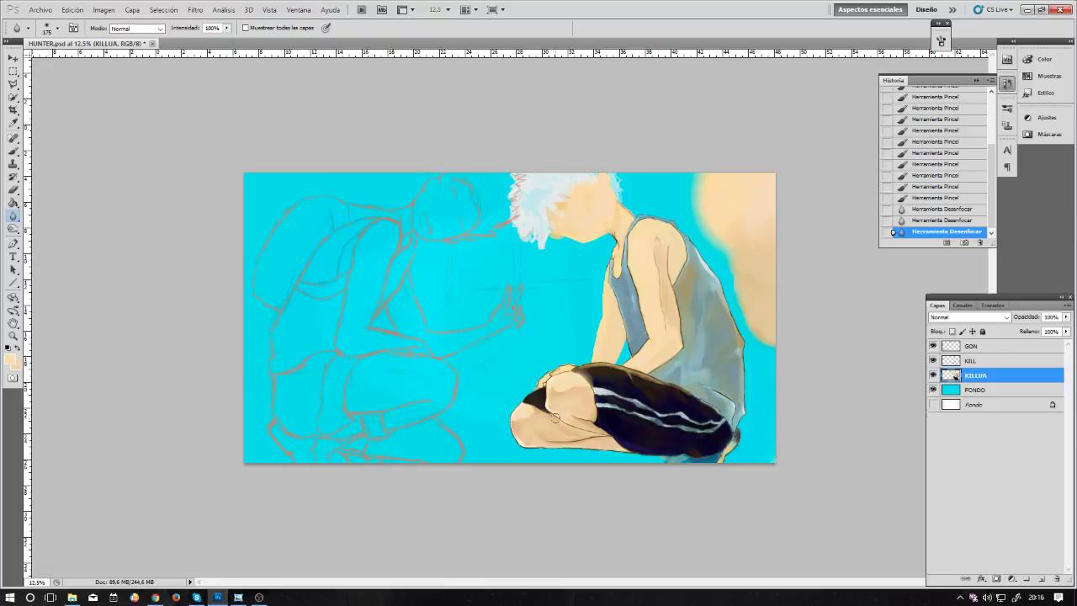
Step: Sample a light skin tone and dab highlights along the top of the upper knee with a 150 px brush
{"action": "key", "text": "b"}
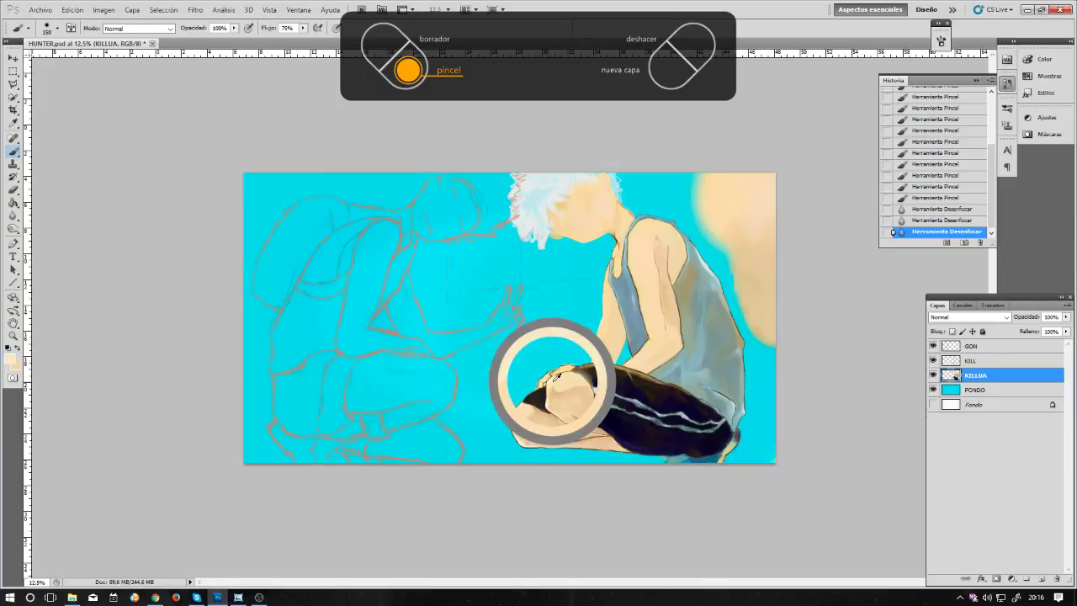
{"action": "key", "text": "bracketright"}
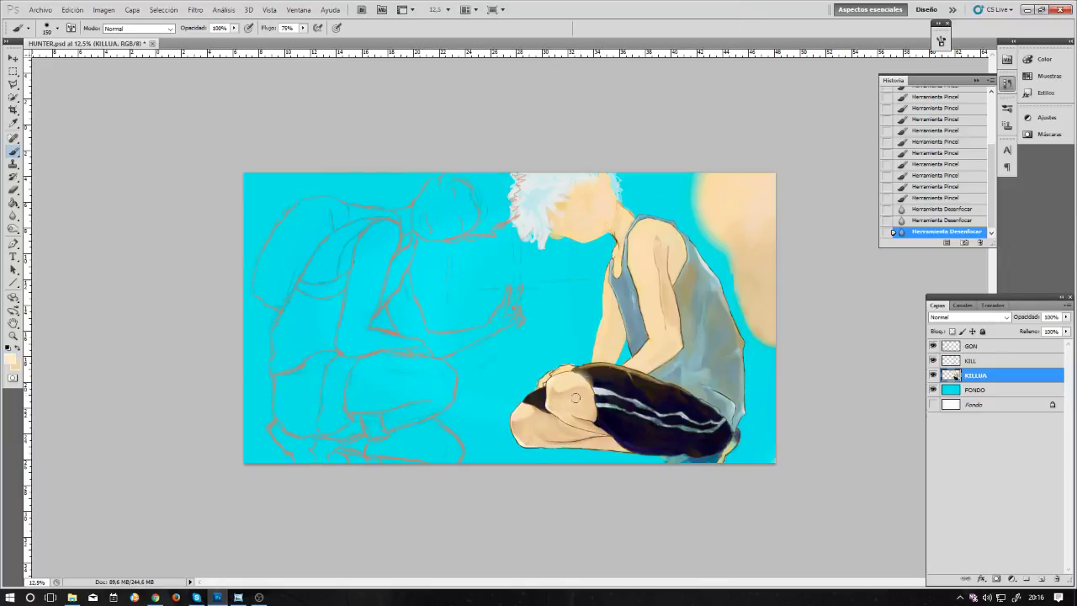
{"action": "key", "text": "bracketleft"}
{"action": "left_click", "coordinate": [572, 378]}
{"action": "left_click", "coordinate": [571, 378]}
{"action": "left_click", "coordinate": [566, 378]}
{"action": "left_click", "coordinate": [566, 378]}
{"action": "left_click", "coordinate": [575, 377]}
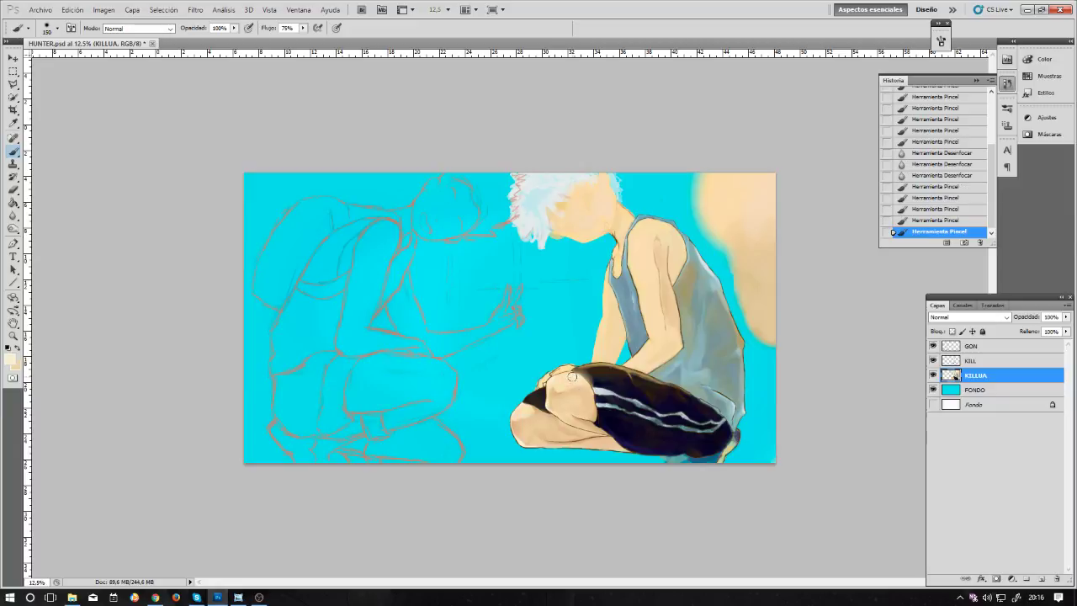
Step: Dab the top of the upper knee, sample its mid skin tone, and paint over the lower knee's shading with a 150 px brush
{"action": "left_click", "coordinate": [574, 376]}
{"action": "key", "text": "ctrl+plus"}
{"action": "key", "text": "ctrl+plus"}
{"action": "key", "text": "ctrl+plus"}
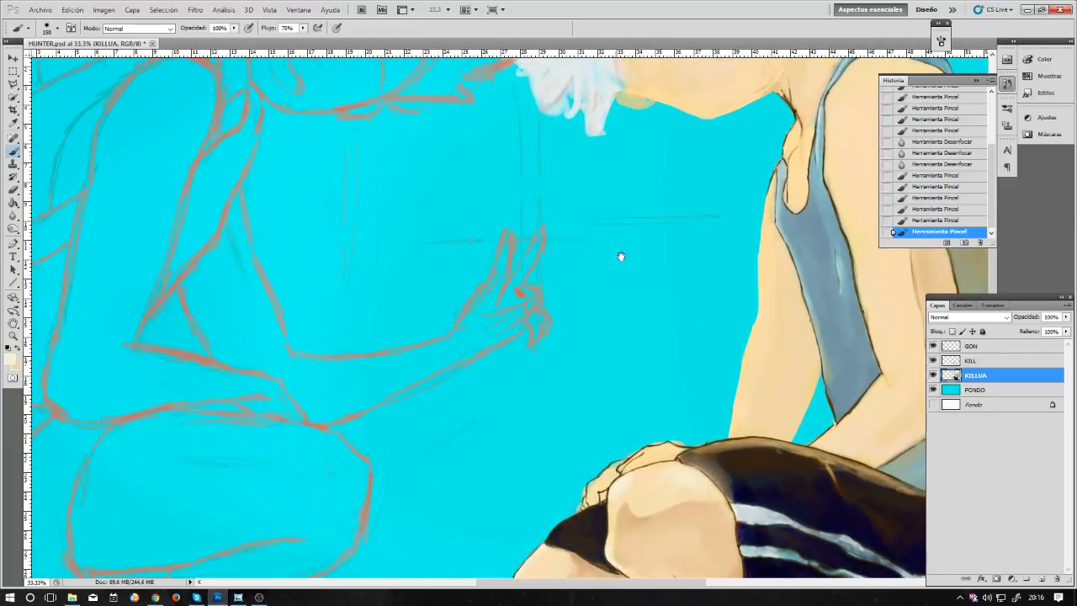
{"action": "scroll", "coordinate": [620, 253], "scroll_direction": "down", "scroll_amount": 3}
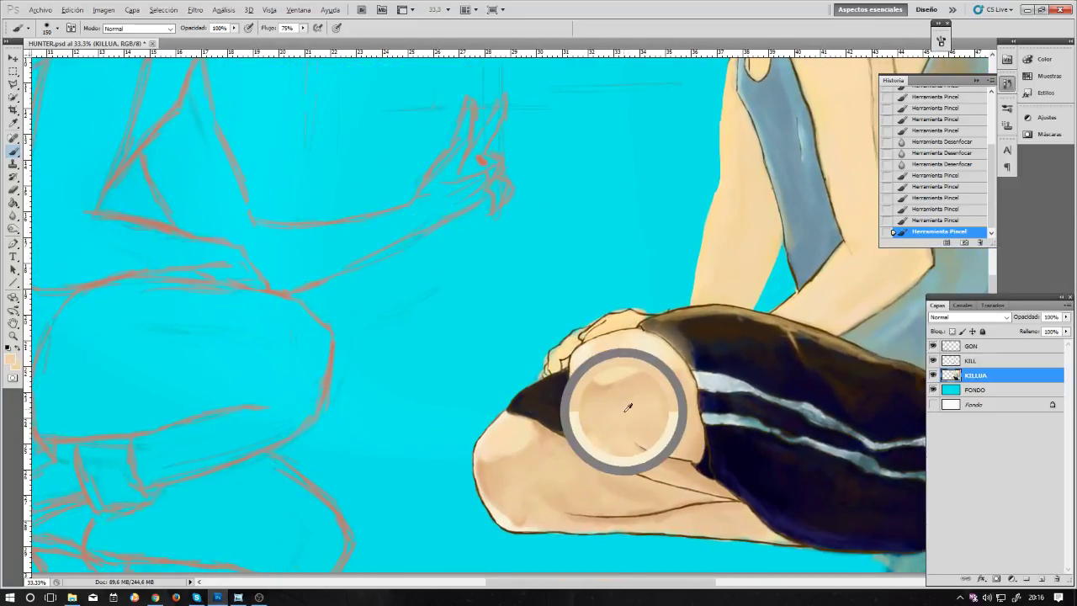
{"action": "left_click_drag", "start_coordinate": [524, 471], "coordinate": [508, 473]}
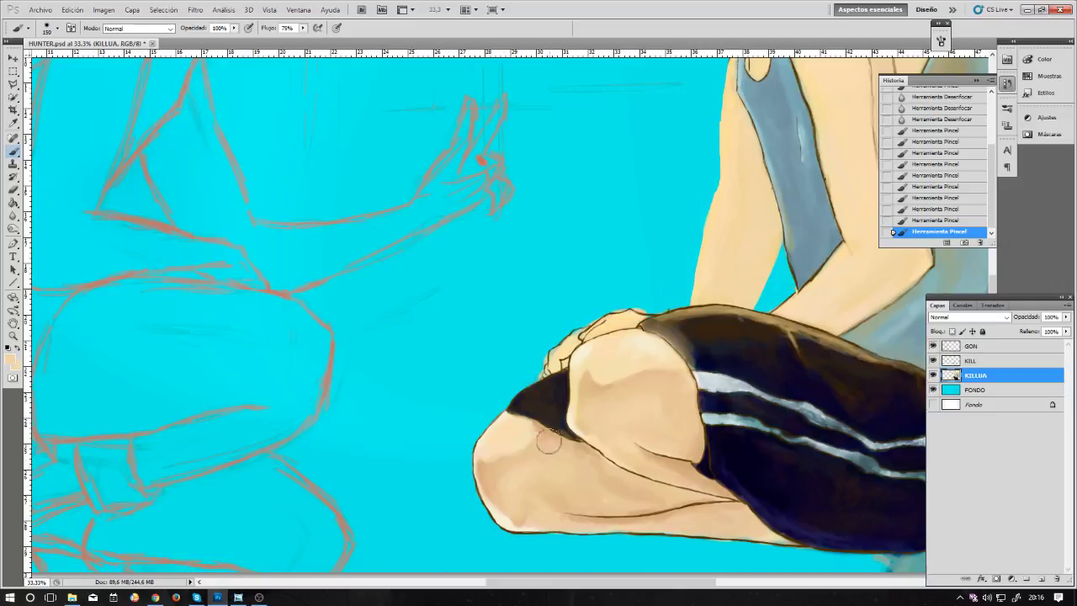
{"action": "left_click_drag", "start_coordinate": [547, 440], "coordinate": [524, 466]}
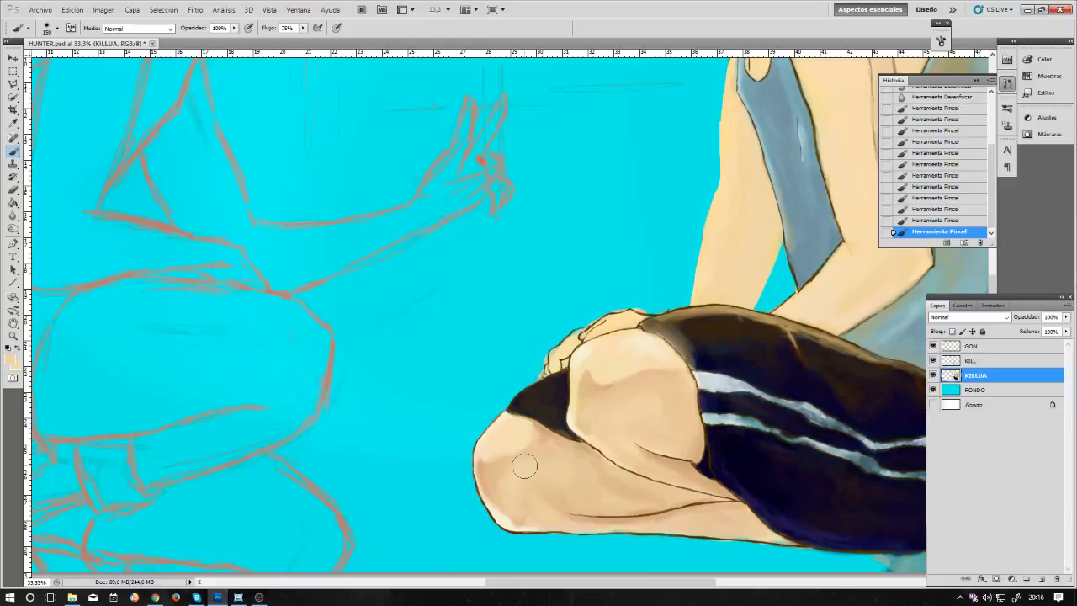
Step: Erase the stray skin color outside the outline of the hand resting on the knee with a 50 px Eraser
{"action": "scroll", "coordinate": [594, 336], "scroll_direction": "up", "scroll_amount": 2}
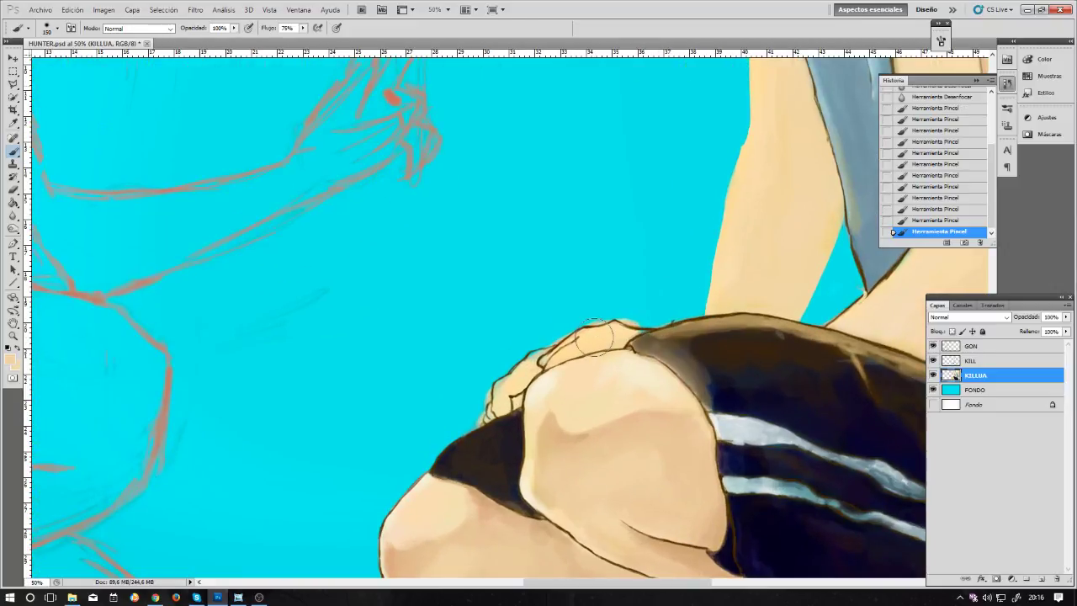
{"action": "key", "text": "e"}
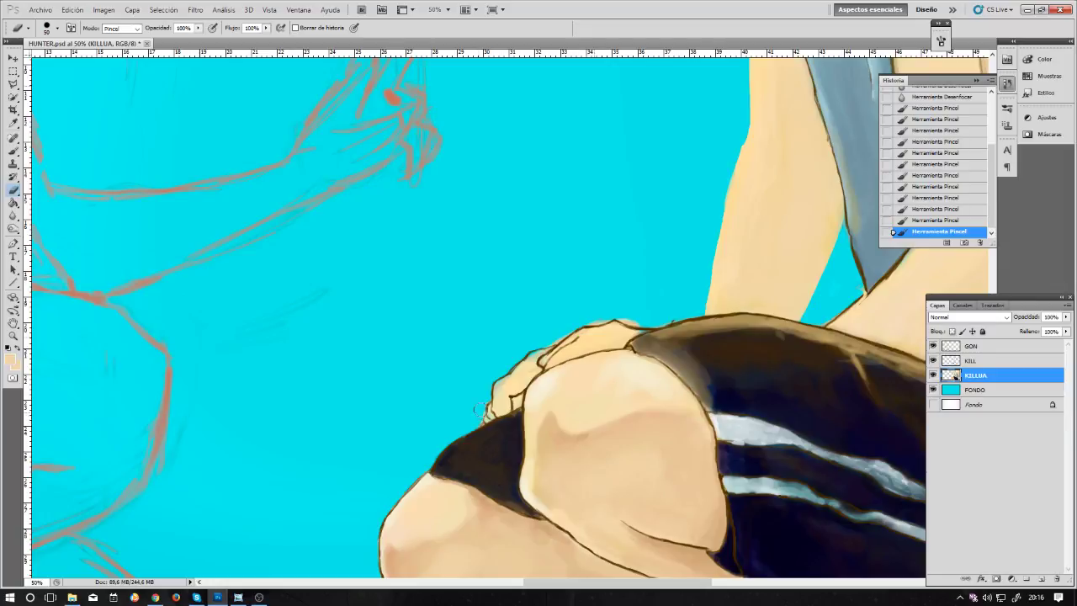
{"action": "mouse_move", "coordinate": [485, 405]}
{"action": "left_mouse_down"}
{"action": "mouse_move", "coordinate": [510, 356]}
{"action": "mouse_move", "coordinate": [614, 318]}
{"action": "left_mouse_up"}
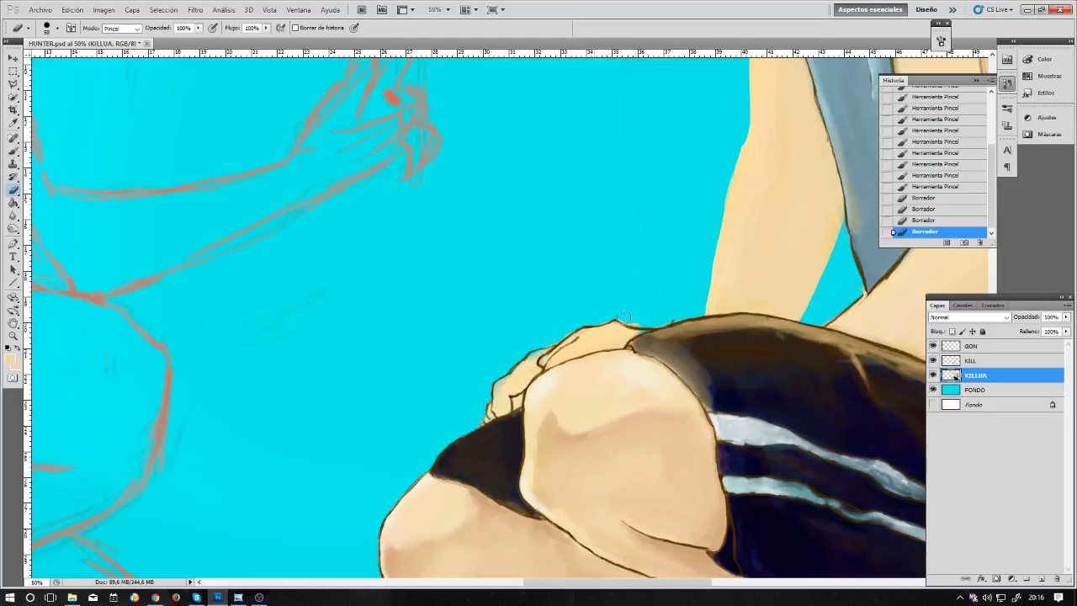
{"action": "mouse_move", "coordinate": [629, 321]}
{"action": "left_mouse_down"}
{"action": "mouse_move", "coordinate": [675, 314]}
{"action": "mouse_move", "coordinate": [627, 318]}
{"action": "left_mouse_up"}
Step: Sample the upper knee's skin tone and paint shading on the fingers and back of the hand with a 50 px brush
{"action": "key", "text": "b"}
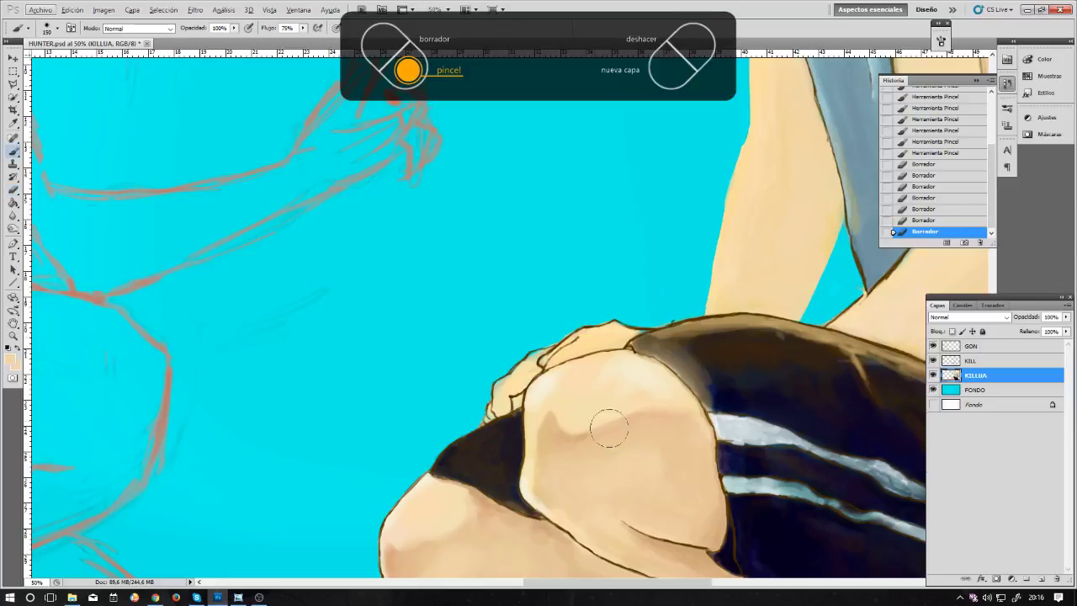
{"action": "left_click", "coordinate": [653, 438], "text": "alt"}
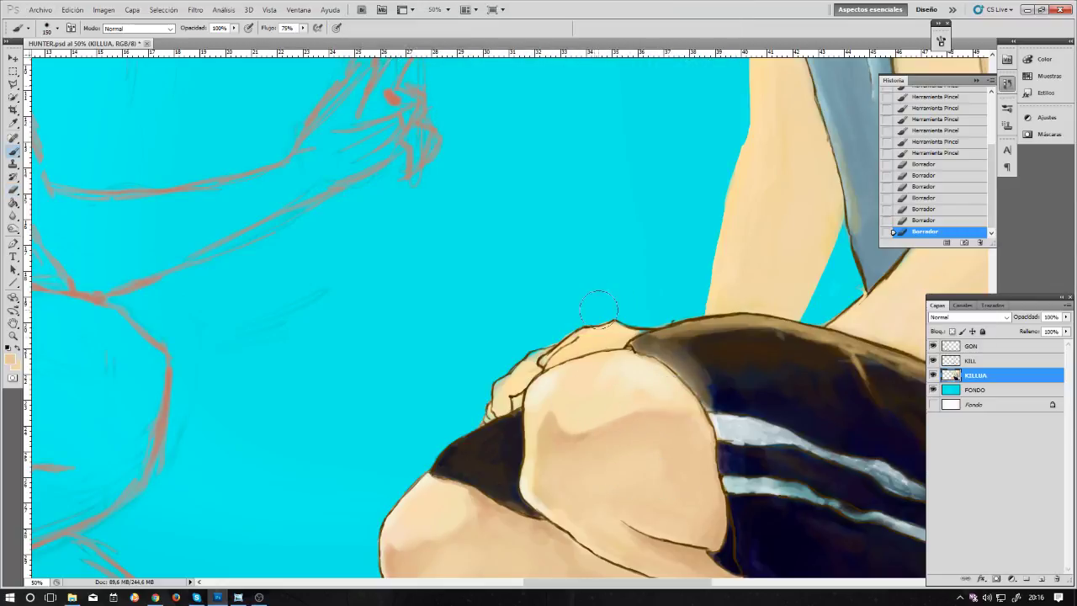
{"action": "key", "text": "e"}
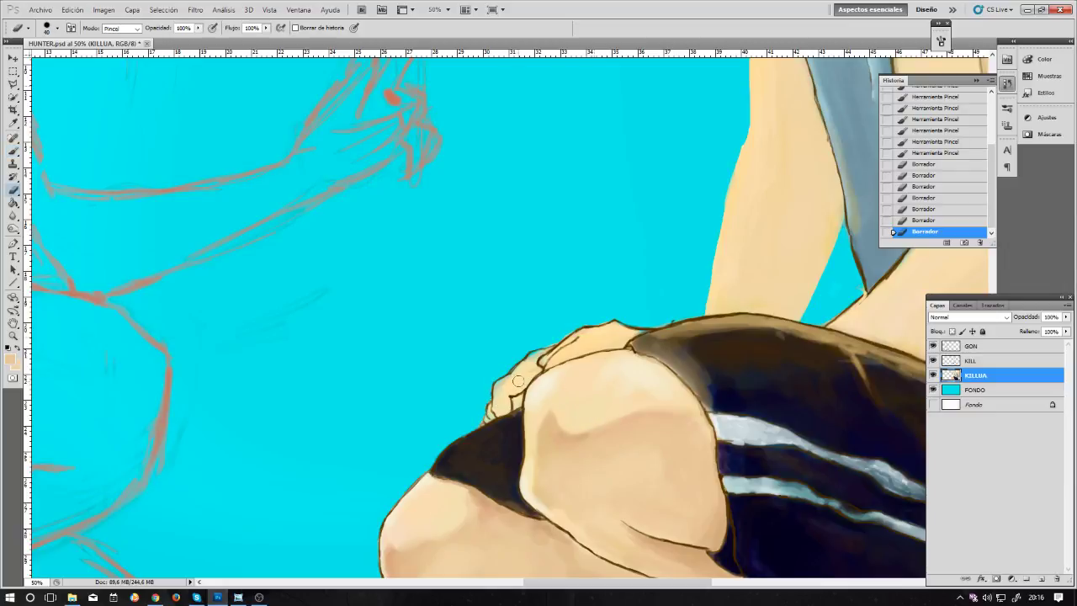
{"action": "key", "text": "b"}
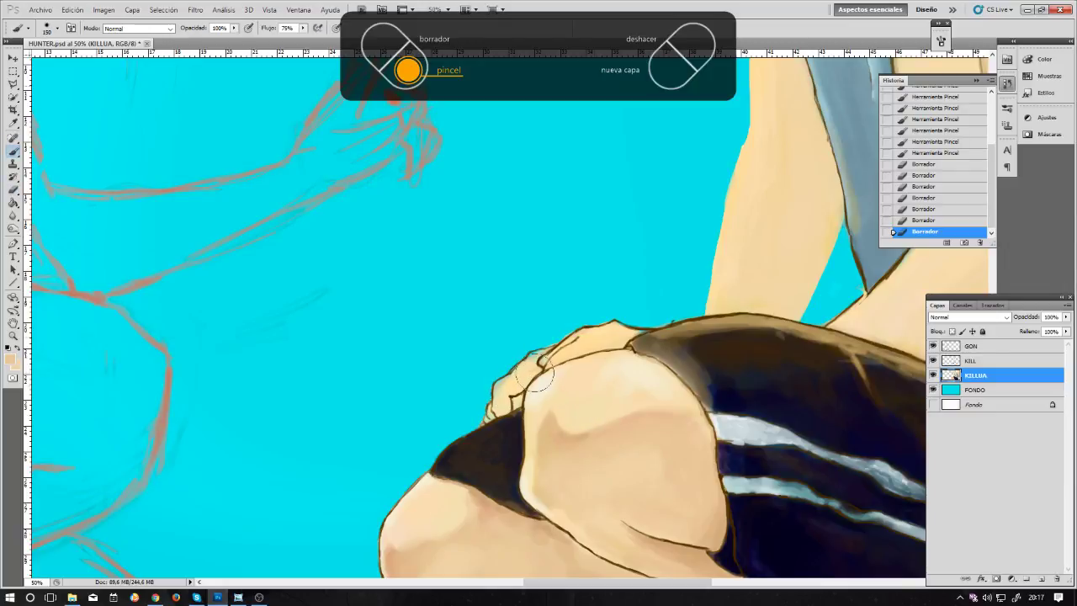
{"action": "key", "text": "bracketleft"}
{"action": "key", "text": "bracketleft"}
{"action": "key", "text": "bracketleft"}
{"action": "key", "text": "bracketleft"}
{"action": "key", "text": "bracketleft"}
{"action": "key", "text": "bracketleft"}
{"action": "key", "text": "bracketleft"}
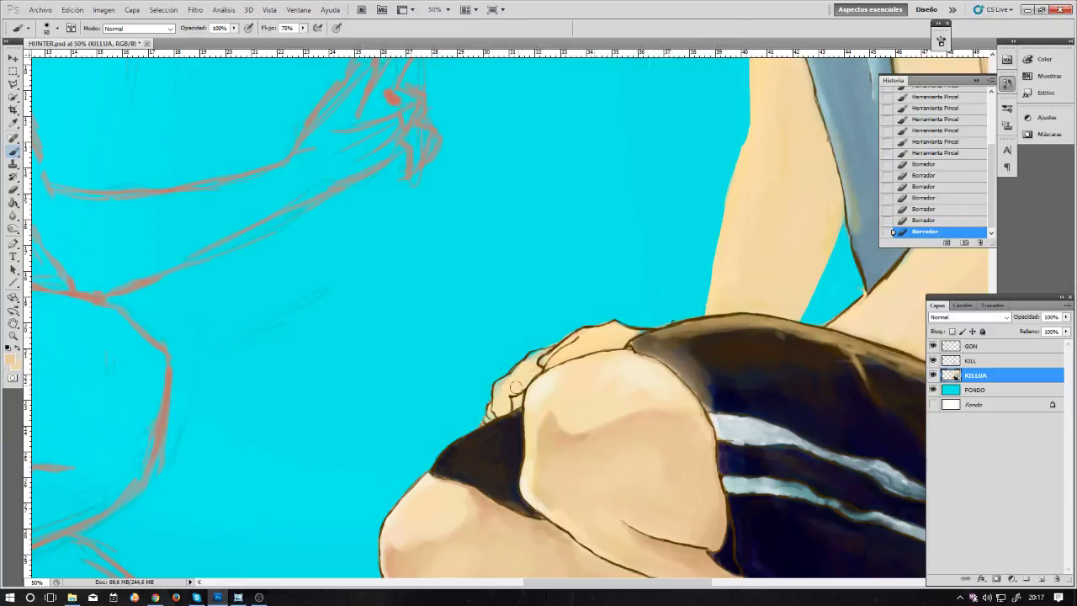
{"action": "mouse_move", "coordinate": [528, 375]}
{"action": "left_mouse_down"}
{"action": "mouse_move", "coordinate": [505, 414]}
{"action": "mouse_move", "coordinate": [498, 403]}
{"action": "mouse_move", "coordinate": [508, 402]}
{"action": "left_mouse_up"}
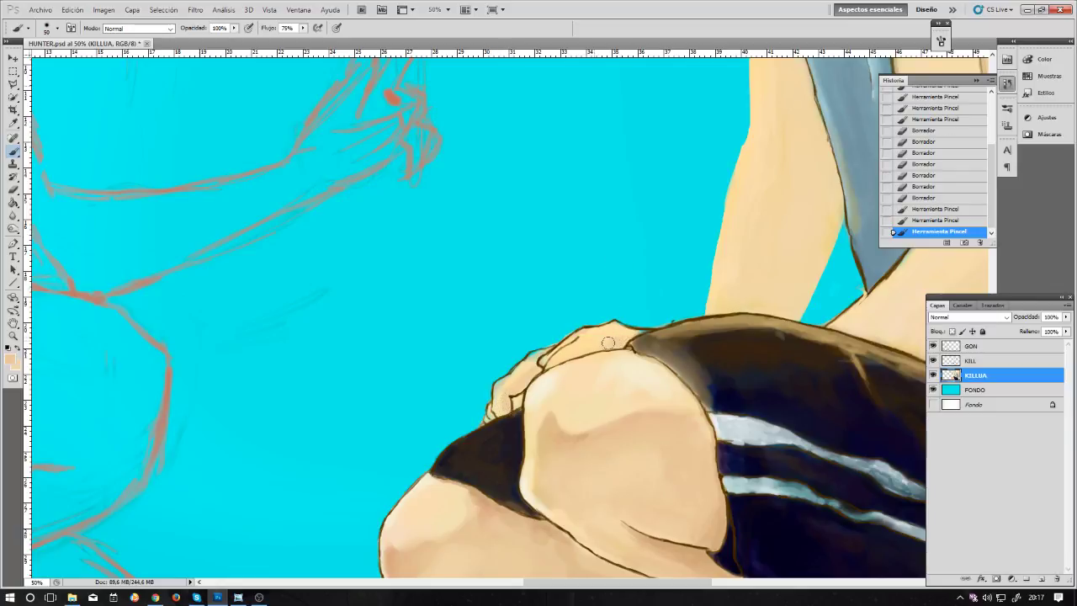
{"action": "mouse_move", "coordinate": [607, 343]}
{"action": "left_mouse_down"}
{"action": "mouse_move", "coordinate": [580, 348]}
{"action": "mouse_move", "coordinate": [636, 332]}
{"action": "left_mouse_up"}
Step: Refine the fingers with a 30 px brush, and darken the gap between fingers and knee with the shorts' sampled dark color
{"action": "key", "text": "bracketleft"}
{"action": "key", "text": "bracketleft"}
{"action": "key", "text": "bracketleft"}
{"action": "key", "text": "bracketleft"}
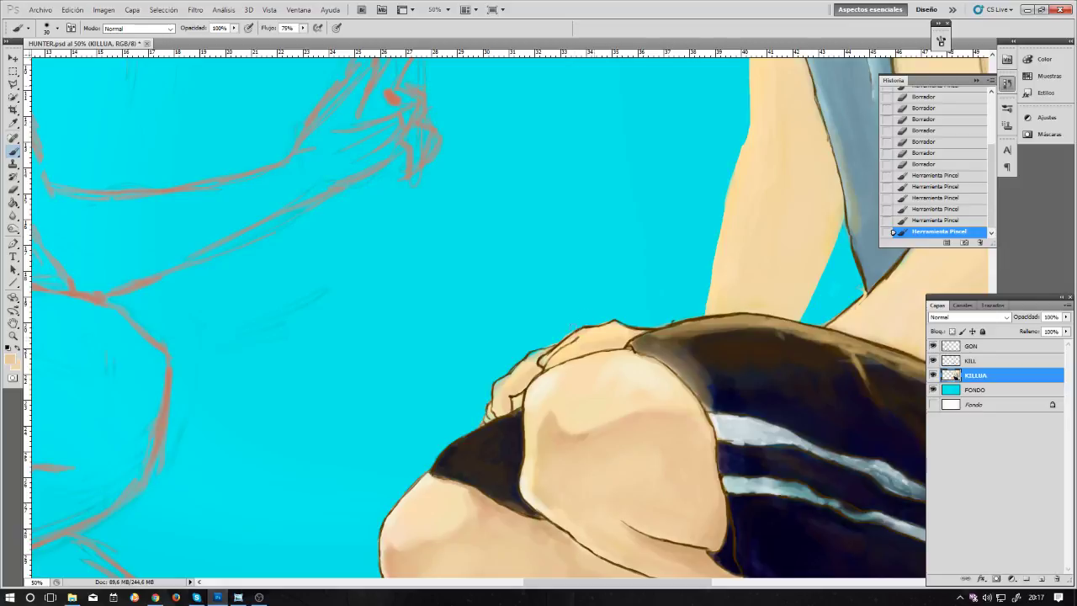
{"action": "left_click_drag", "start_coordinate": [571, 339], "coordinate": [544, 361]}
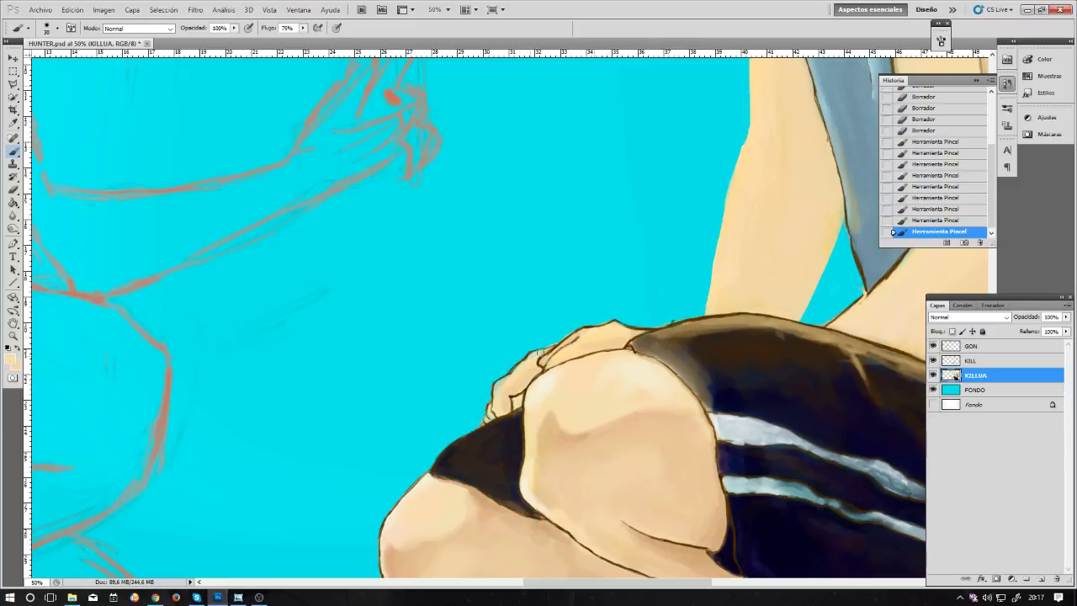
{"action": "mouse_move", "coordinate": [542, 352]}
{"action": "left_mouse_down"}
{"action": "mouse_move", "coordinate": [499, 391]}
{"action": "mouse_move", "coordinate": [487, 423]}
{"action": "left_mouse_up"}
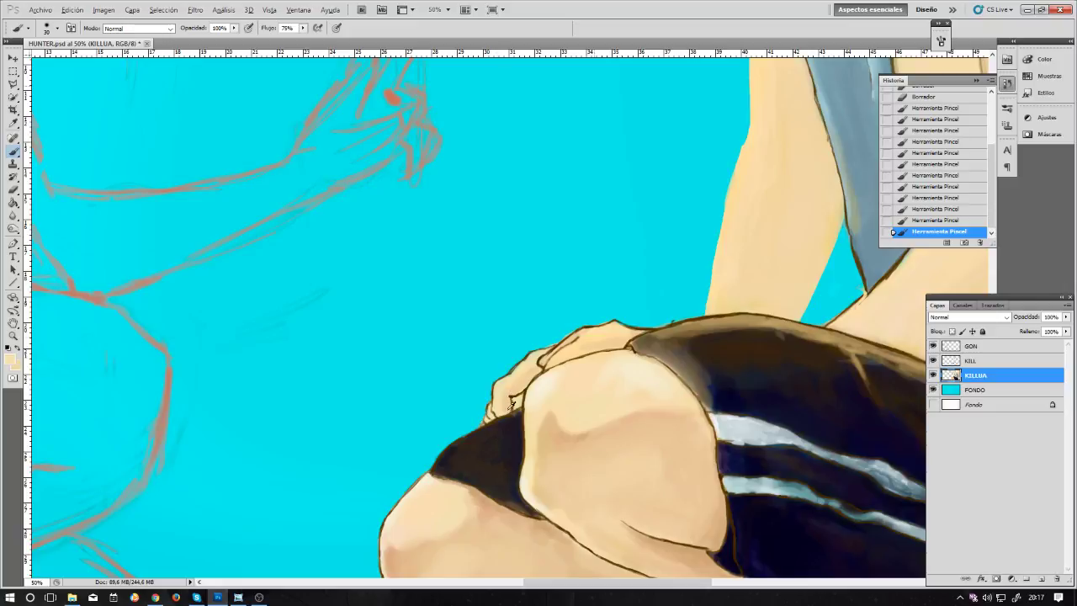
{"action": "left_click", "coordinate": [499, 427], "text": "alt"}
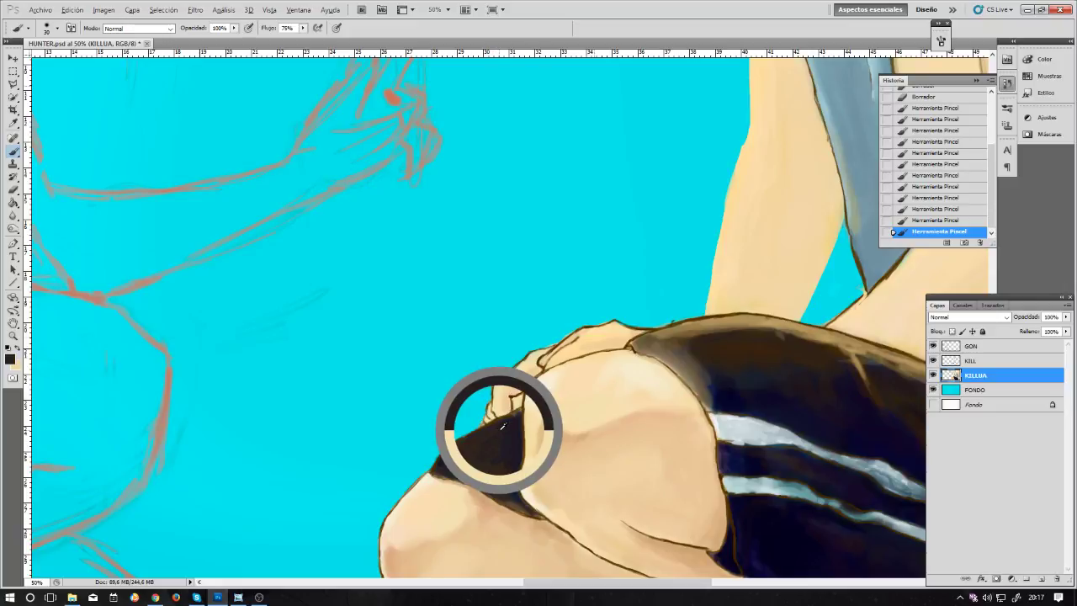
{"action": "left_click_drag", "start_coordinate": [515, 399], "coordinate": [516, 400]}
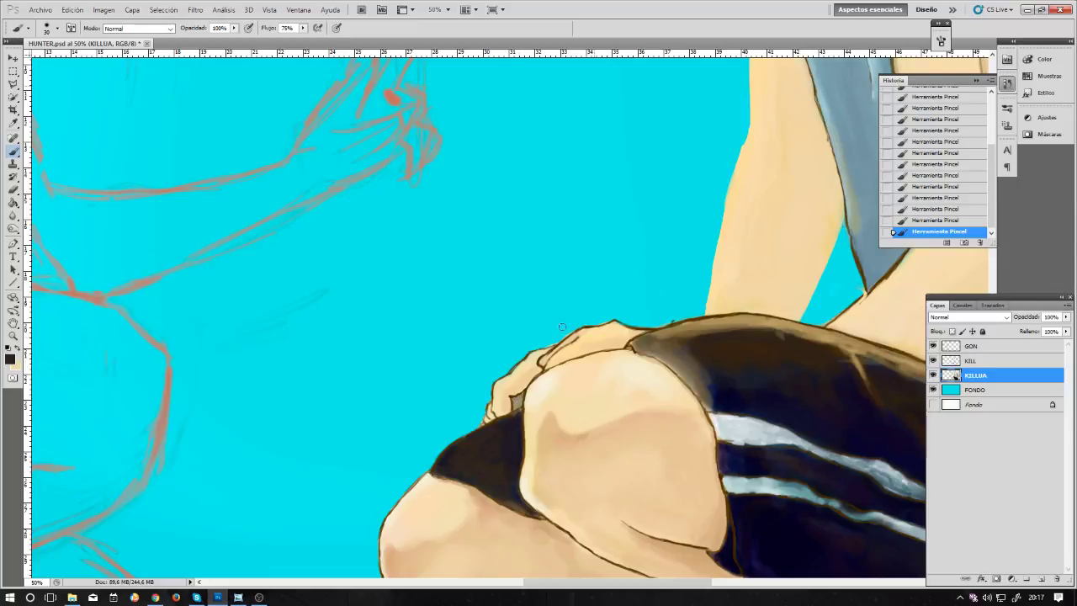
Step: Sample skin tones from the knee and fingers and shade the finger creases with a 20 to 30 px brush
{"action": "left_click", "coordinate": [581, 435], "text": "alt"}
{"action": "left_click_drag", "start_coordinate": [519, 389], "coordinate": [527, 383]}
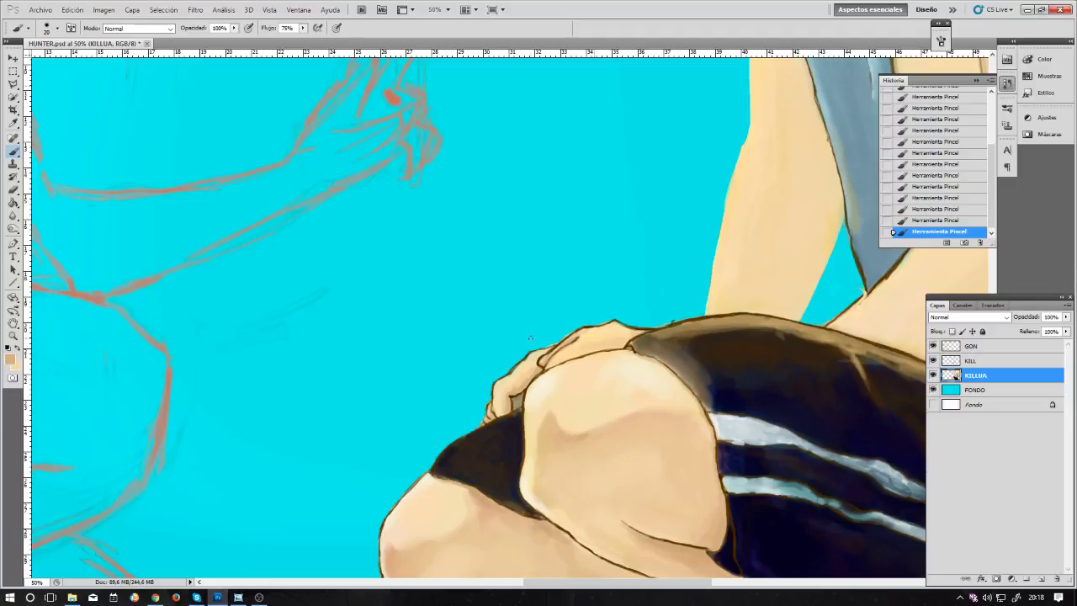
{"action": "left_click", "coordinate": [528, 475], "text": "alt"}
{"action": "key", "text": "bracketright"}
{"action": "key", "text": "bracketright"}
{"action": "key", "text": "bracketright"}
{"action": "key", "text": "bracketleft"}
{"action": "key", "text": "bracketleft"}
{"action": "key", "text": "bracketleft"}
{"action": "key", "text": "bracketright"}
{"action": "left_click", "coordinate": [512, 396], "text": "alt"}
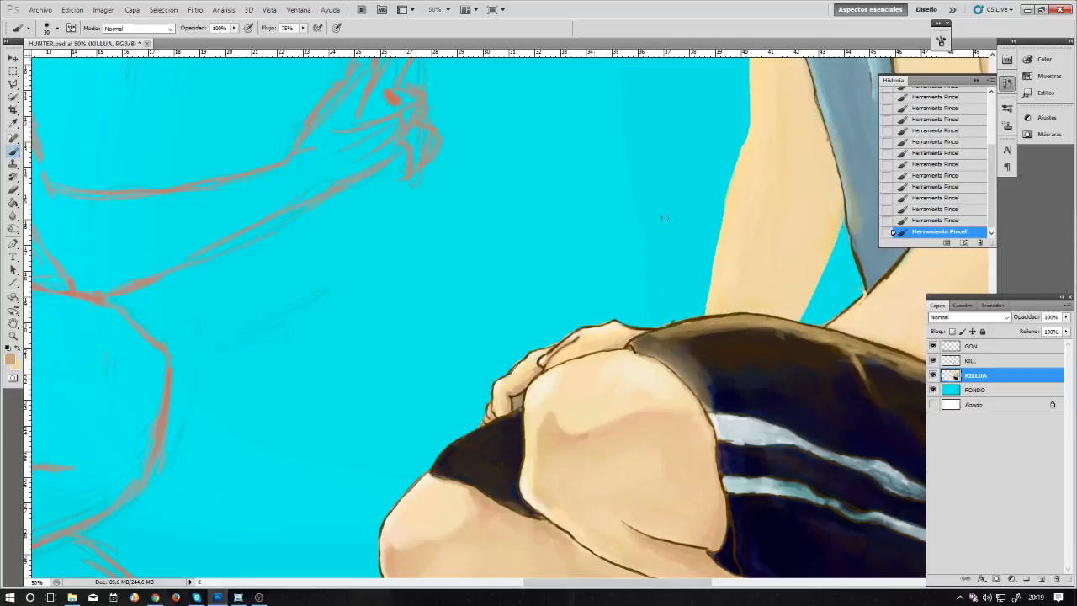
Step: Sample a light skin tone from the upper knee, and erase stray color along the lower knee's outer edge with a 40 px Eraser
{"action": "key", "text": "ctrl+minus"}
{"action": "key", "text": "ctrl+minus"}
{"action": "key", "text": "ctrl+minus"}
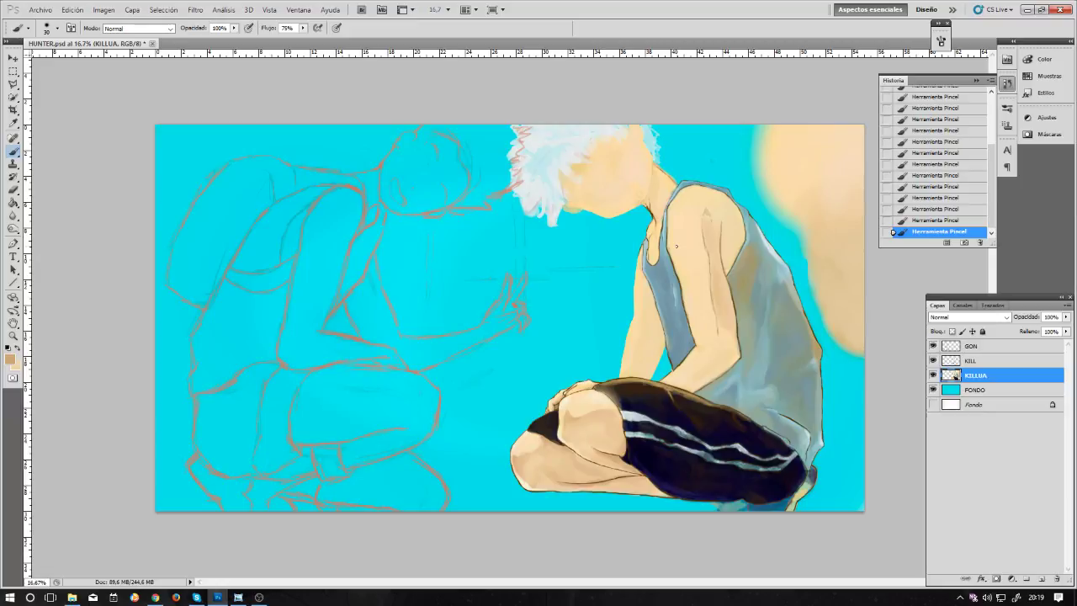
{"action": "key", "text": "ctrl+minus"}
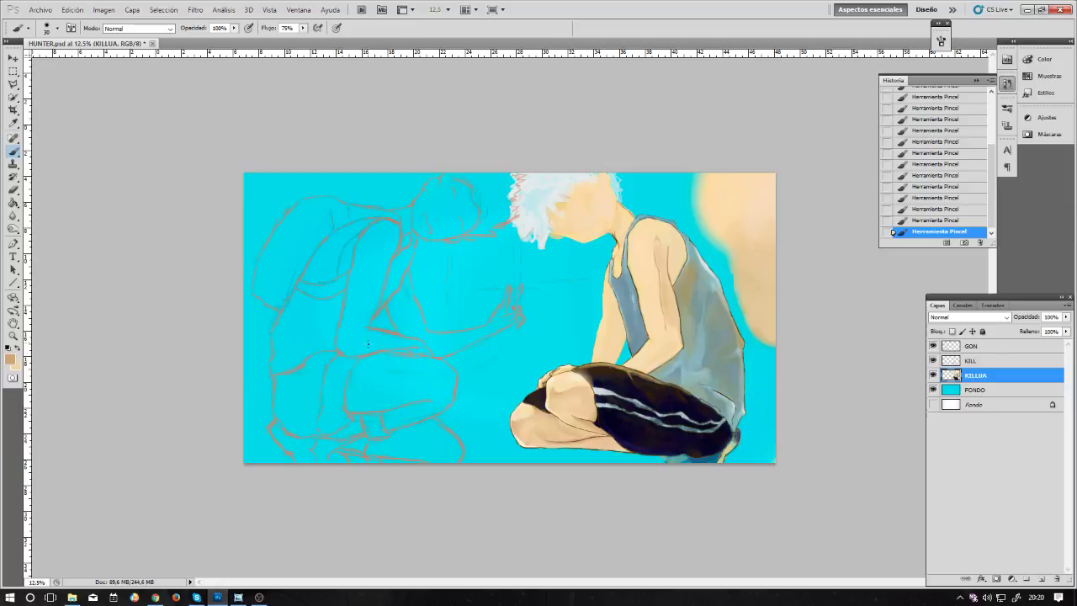
{"action": "left_click", "coordinate": [572, 377], "text": "alt"}
{"action": "key", "text": "bracketright"}
{"action": "key", "text": "ctrl+plus"}
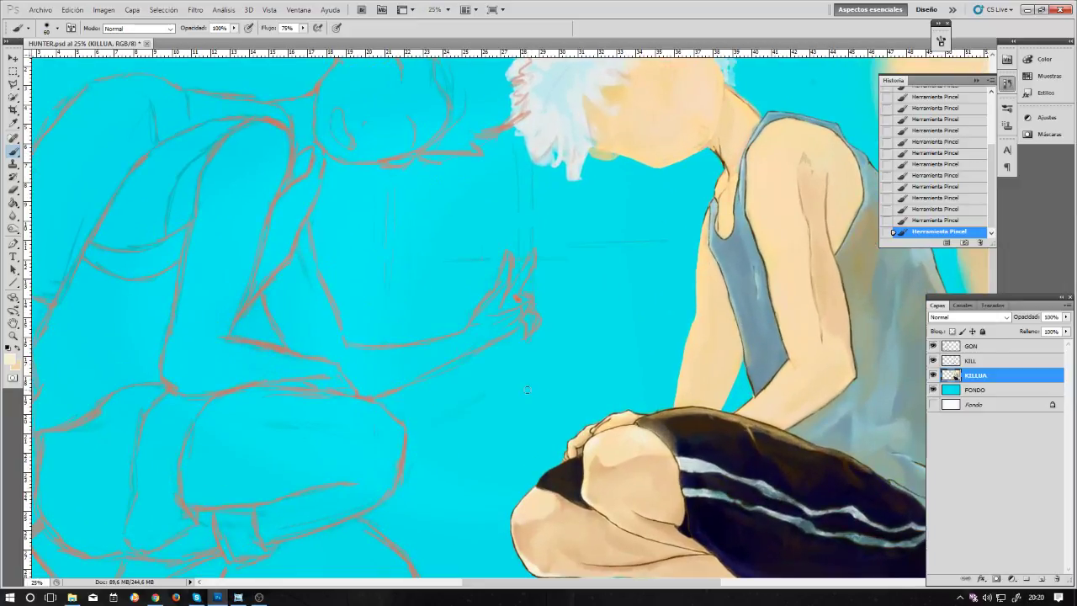
{"action": "left_click_drag", "start_coordinate": [491, 374], "coordinate": [526, 258]}
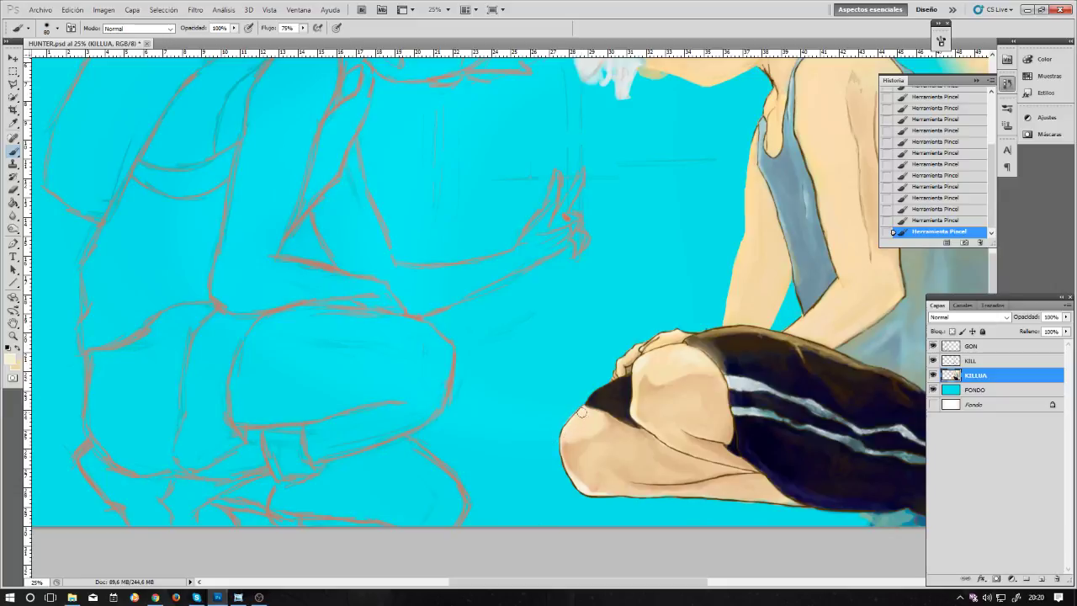
{"action": "key", "text": "ctrl+plus"}
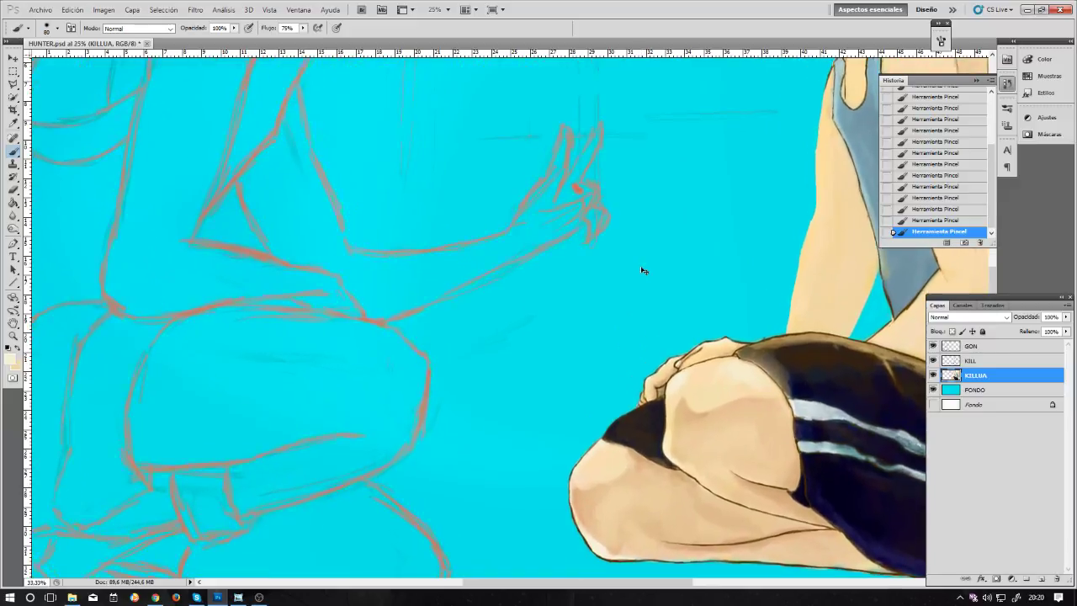
{"action": "left_click_drag", "start_coordinate": [661, 413], "coordinate": [637, 353]}
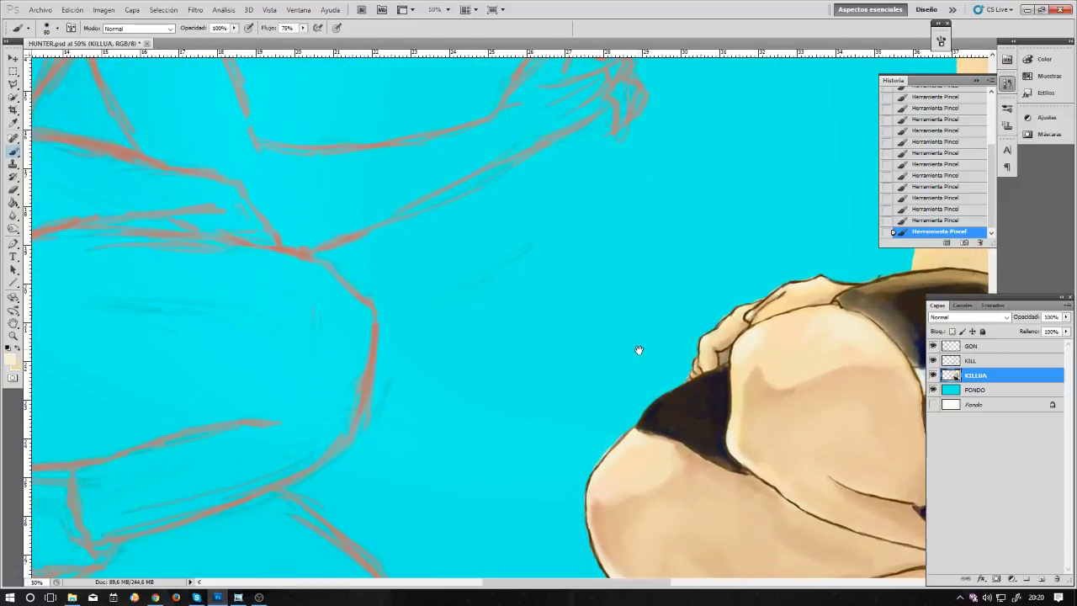
{"action": "key", "text": "e"}
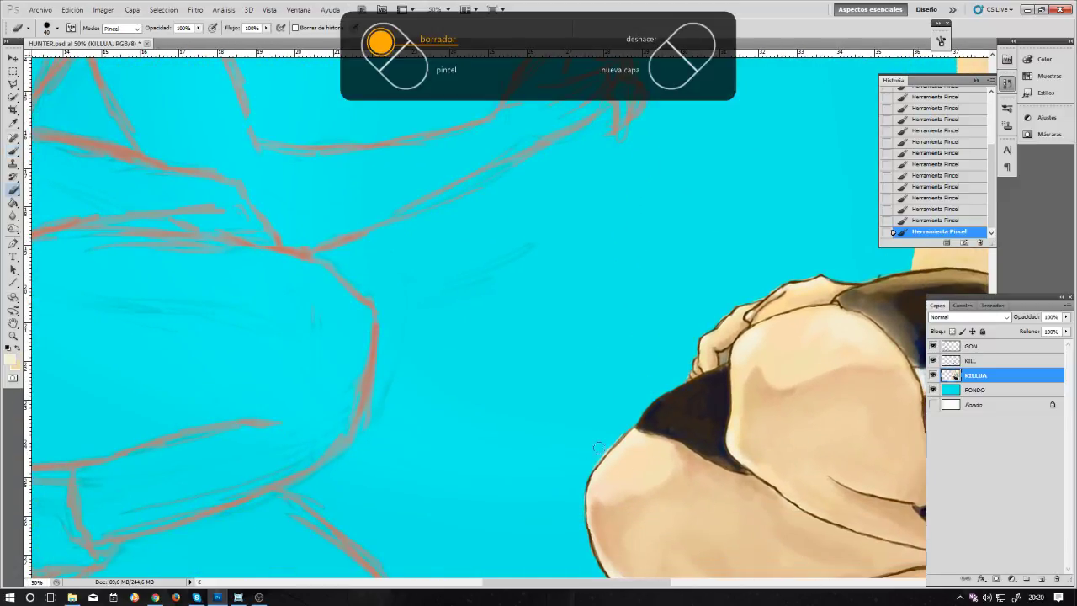
{"action": "mouse_move", "coordinate": [623, 434]}
{"action": "left_mouse_down"}
{"action": "mouse_move", "coordinate": [593, 454]}
{"action": "mouse_move", "coordinate": [577, 492]}
{"action": "left_mouse_up"}
{"action": "mouse_move", "coordinate": [592, 436]}
{"action": "left_mouse_down"}
{"action": "mouse_move", "coordinate": [577, 348]}
{"action": "mouse_move", "coordinate": [619, 294]}
{"action": "left_mouse_up"}
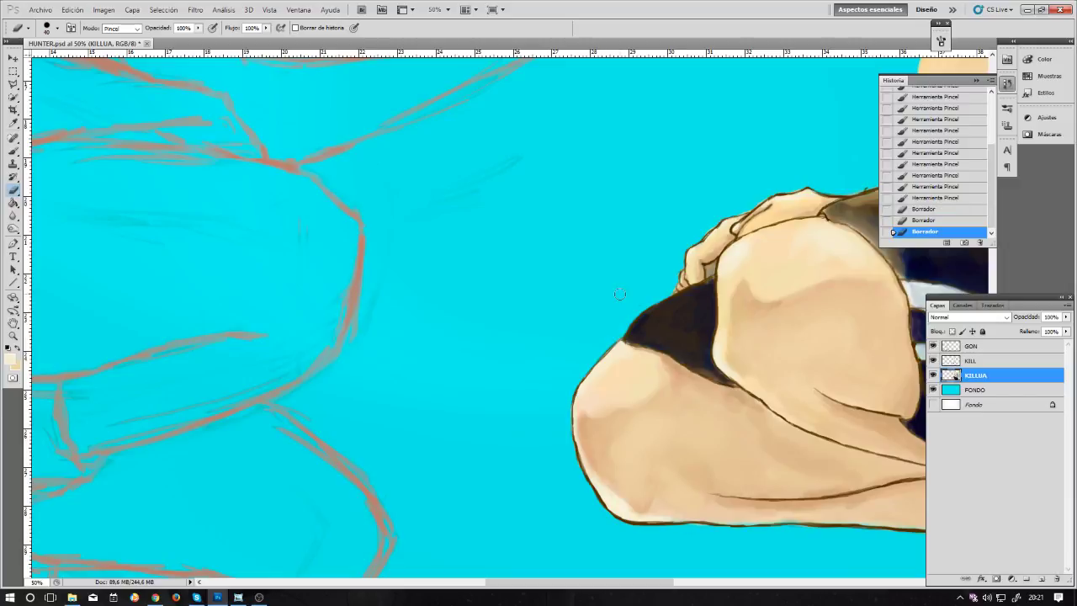
Step: Blur the shading on the upper thigh of the dark shorts with a hard 175 px Blur brush at 100% hardness
{"action": "scroll", "coordinate": [621, 297], "scroll_direction": "down", "scroll_amount": 3}
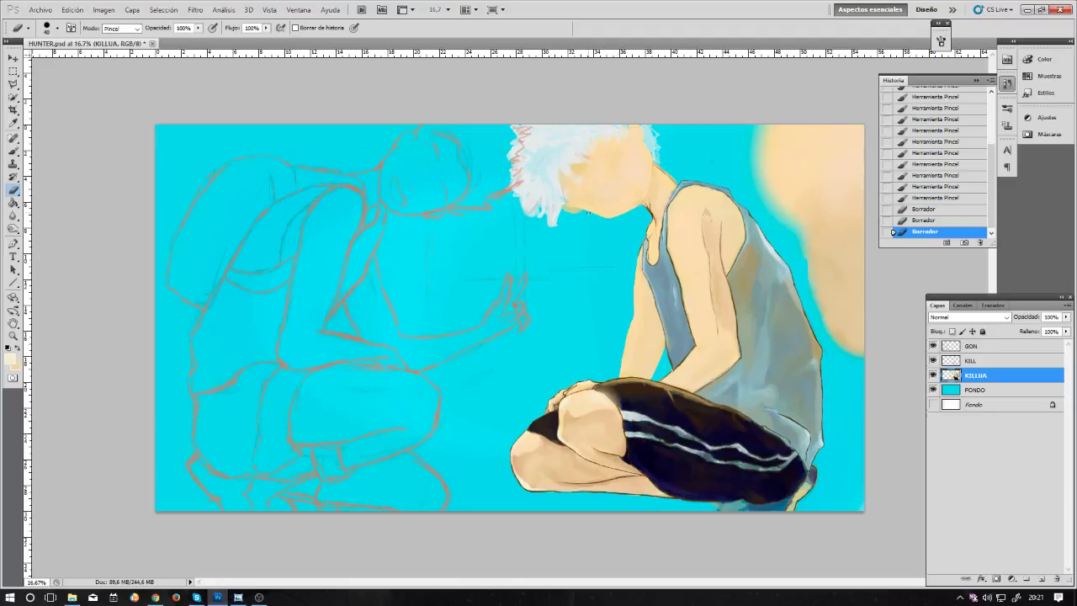
{"action": "scroll", "coordinate": [587, 212], "scroll_direction": "up", "scroll_amount": 2}
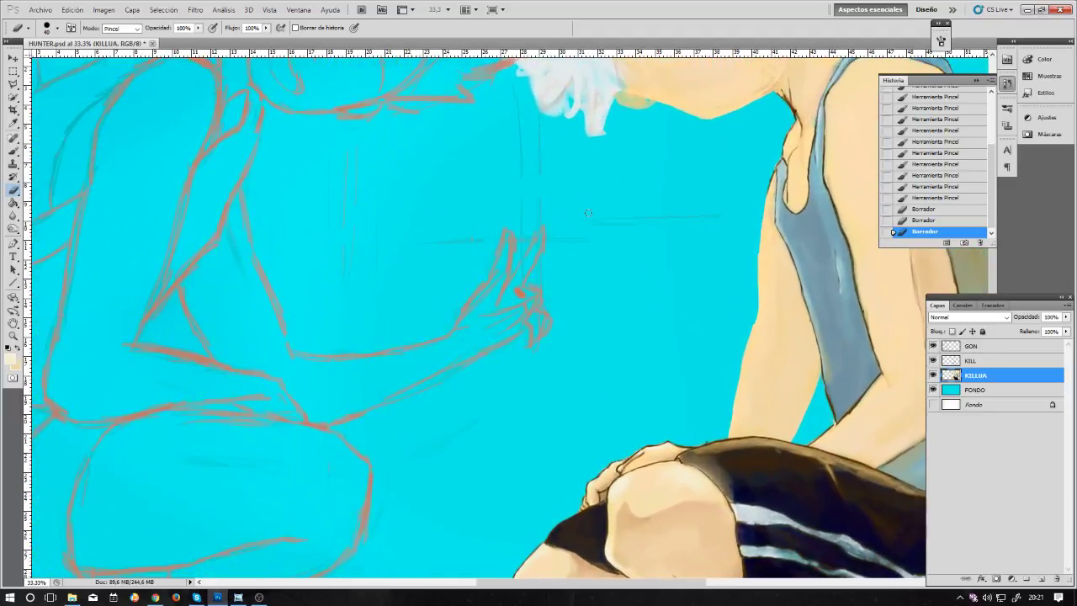
{"action": "left_click_drag", "start_coordinate": [668, 355], "coordinate": [495, 250]}
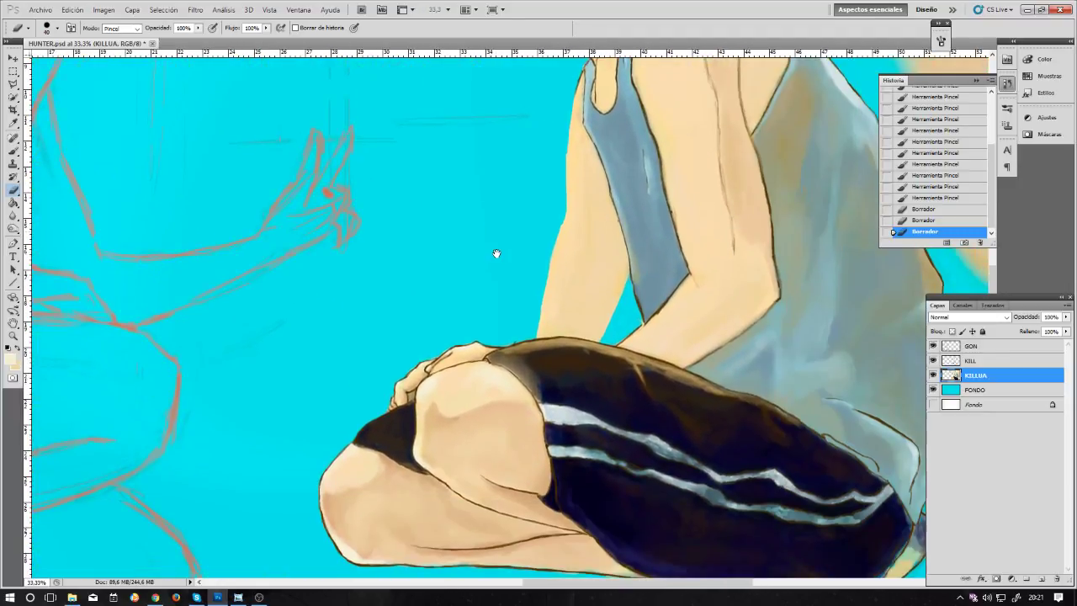
{"action": "left_click", "coordinate": [13, 216]}
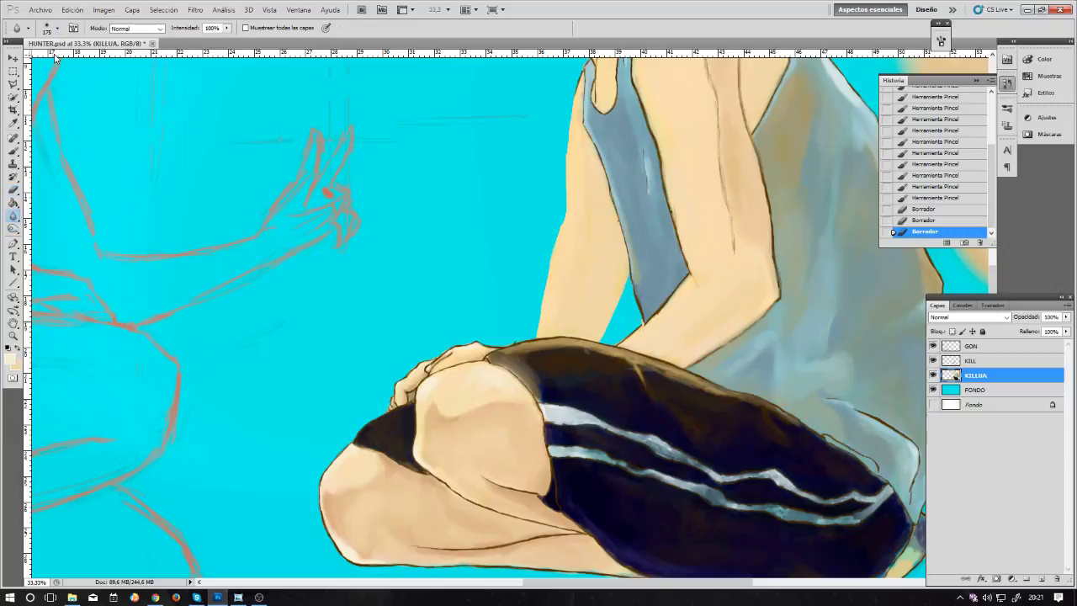
{"action": "left_click", "coordinate": [60, 31]}
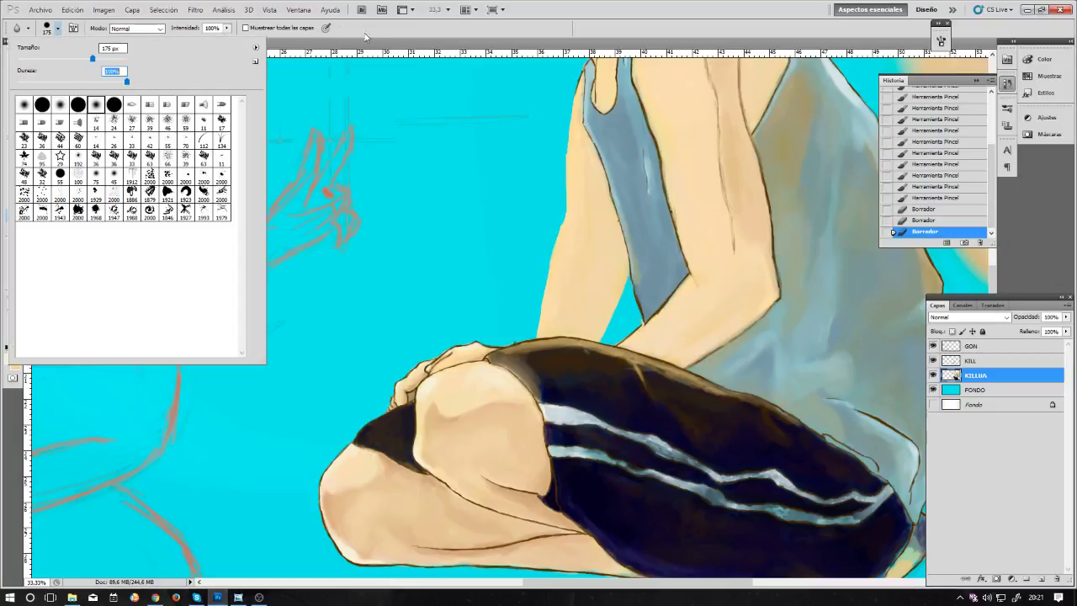
{"action": "left_click", "coordinate": [424, 130]}
{"action": "mouse_move", "coordinate": [576, 387]}
{"action": "left_mouse_down"}
{"action": "mouse_move", "coordinate": [618, 385]}
{"action": "mouse_move", "coordinate": [624, 402]}
{"action": "mouse_move", "coordinate": [554, 376]}
{"action": "mouse_move", "coordinate": [603, 371]}
{"action": "mouse_move", "coordinate": [555, 376]}
{"action": "mouse_move", "coordinate": [631, 391]}
{"action": "mouse_move", "coordinate": [705, 416]}
{"action": "left_mouse_up"}
{"action": "mouse_move", "coordinate": [705, 415]}
{"action": "left_mouse_down"}
{"action": "mouse_move", "coordinate": [718, 428]}
{"action": "mouse_move", "coordinate": [700, 426]}
{"action": "mouse_move", "coordinate": [703, 418]}
{"action": "left_mouse_up"}
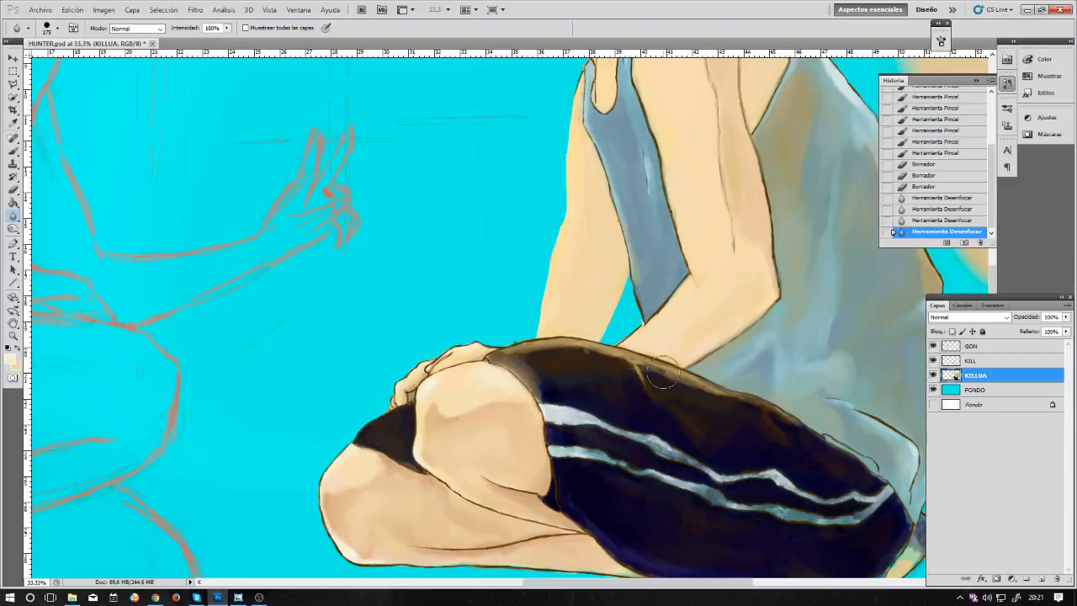
Step: Keep the Blur mode at Normal and soften the brown patches along the thigh's upper side
{"action": "left_click", "coordinate": [159, 31]}
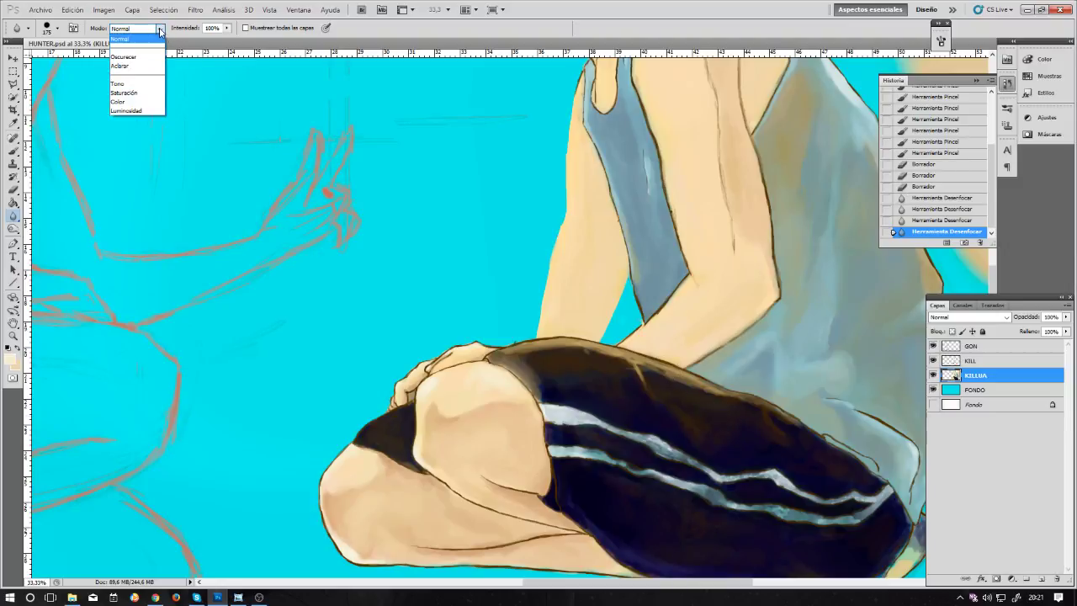
{"action": "left_click", "coordinate": [160, 29]}
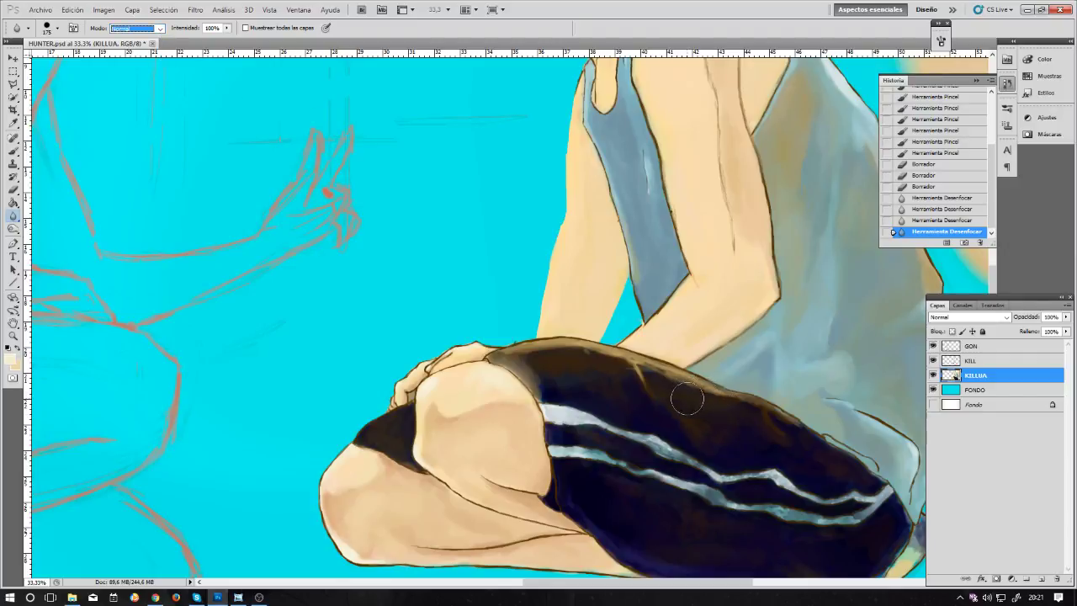
{"action": "key", "text": "bracketright"}
{"action": "key", "text": "bracketright"}
{"action": "mouse_move", "coordinate": [609, 358]}
{"action": "left_mouse_down"}
{"action": "mouse_move", "coordinate": [697, 420]}
{"action": "mouse_move", "coordinate": [744, 431]}
{"action": "left_mouse_up"}
{"action": "key", "text": "bracketleft"}
{"action": "key", "text": "bracketleft"}
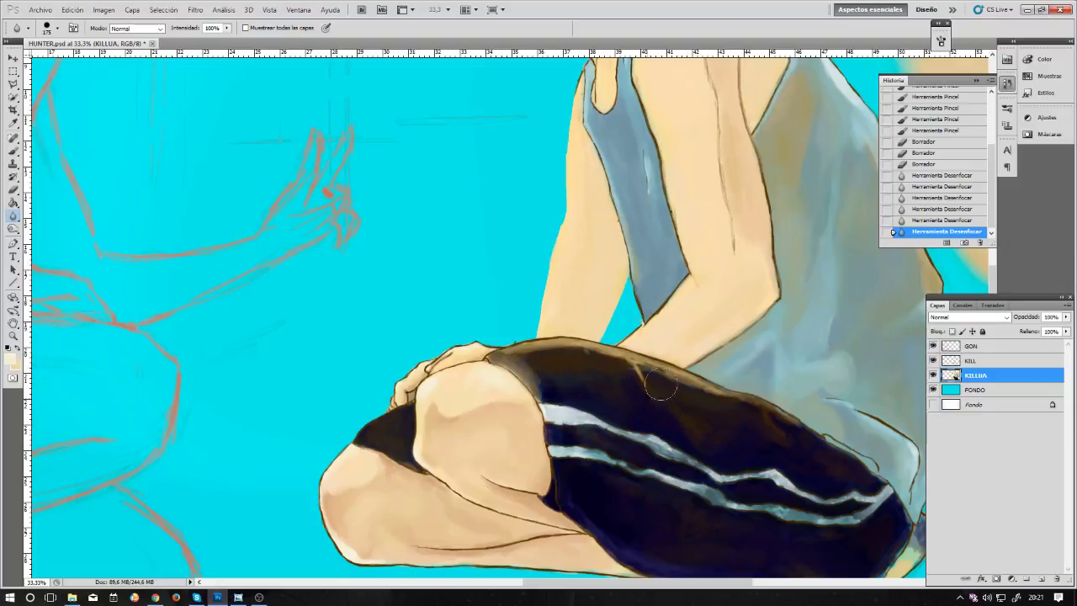
Step: Blur the rest of the shorts, from below the white stripes up to the area beside the knee
{"action": "mouse_move", "coordinate": [654, 413]}
{"action": "left_mouse_down"}
{"action": "mouse_move", "coordinate": [665, 514]}
{"action": "mouse_move", "coordinate": [612, 444]}
{"action": "left_mouse_up"}
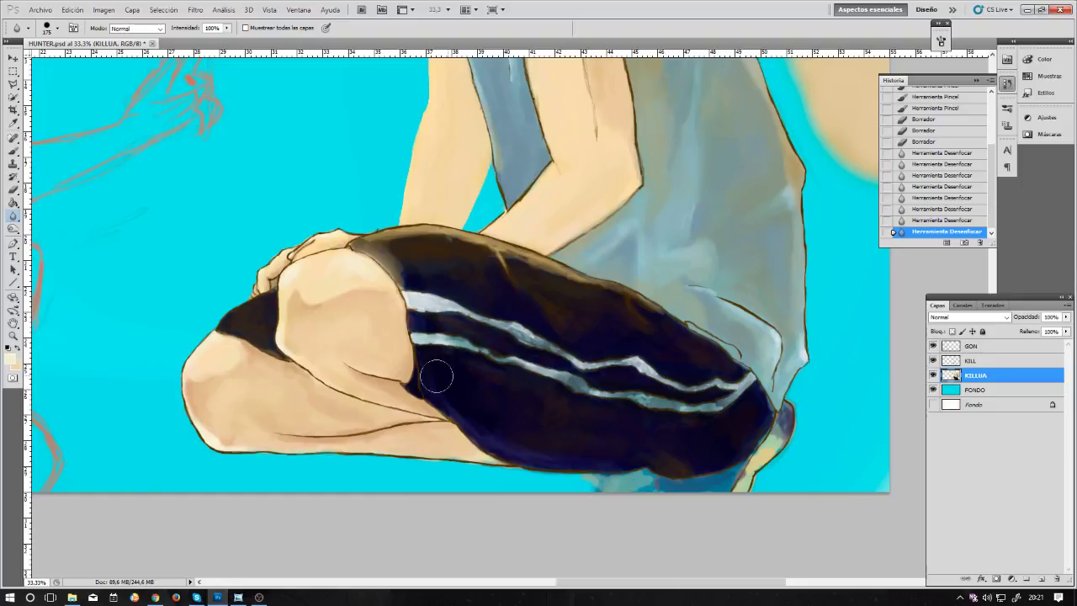
{"action": "mouse_move", "coordinate": [521, 404]}
{"action": "left_mouse_down"}
{"action": "mouse_move", "coordinate": [494, 388]}
{"action": "mouse_move", "coordinate": [583, 409]}
{"action": "mouse_move", "coordinate": [588, 380]}
{"action": "mouse_move", "coordinate": [633, 380]}
{"action": "mouse_move", "coordinate": [438, 313]}
{"action": "mouse_move", "coordinate": [451, 323]}
{"action": "mouse_move", "coordinate": [517, 312]}
{"action": "left_mouse_up"}
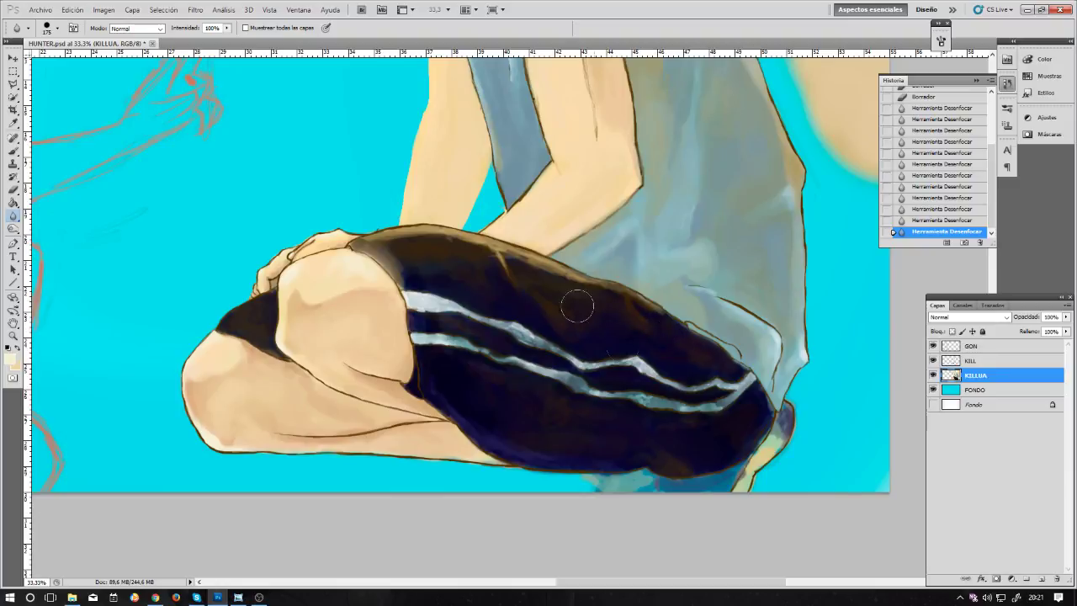
{"action": "mouse_move", "coordinate": [555, 293]}
{"action": "left_mouse_down"}
{"action": "mouse_move", "coordinate": [569, 300]}
{"action": "mouse_move", "coordinate": [515, 274]}
{"action": "mouse_move", "coordinate": [638, 326]}
{"action": "left_mouse_up"}
{"action": "mouse_move", "coordinate": [402, 254]}
{"action": "left_mouse_down"}
{"action": "mouse_move", "coordinate": [436, 277]}
{"action": "mouse_move", "coordinate": [507, 287]}
{"action": "mouse_move", "coordinate": [468, 233]}
{"action": "mouse_move", "coordinate": [489, 276]}
{"action": "left_mouse_up"}
Step: Sample the shorts' dark navy and run the Sharpen tool at 300 px across the upper thigh
{"action": "key", "text": "b"}
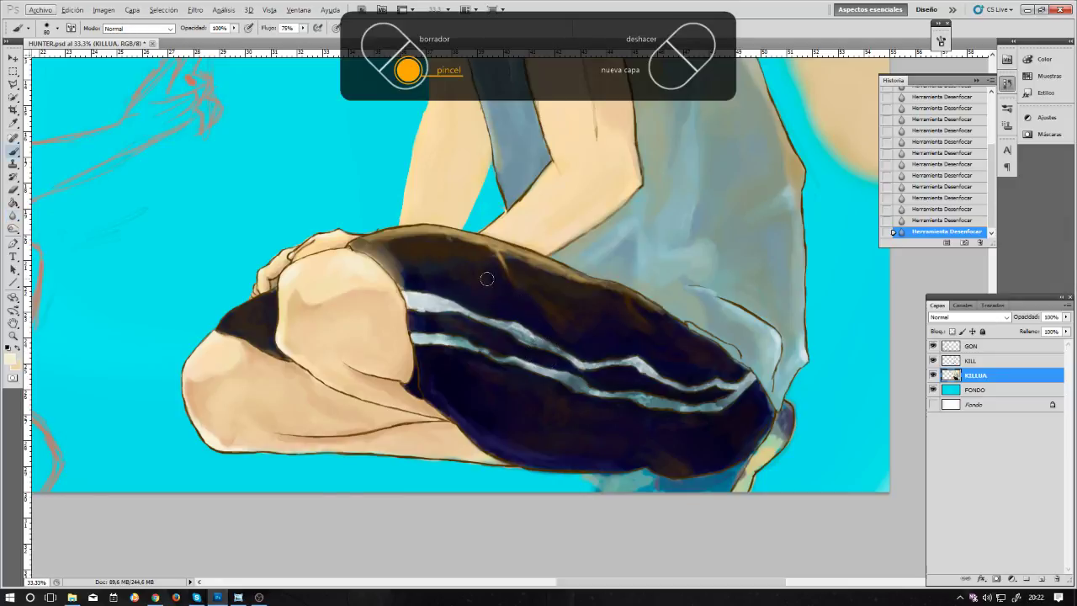
{"action": "left_click", "coordinate": [489, 271], "text": "alt"}
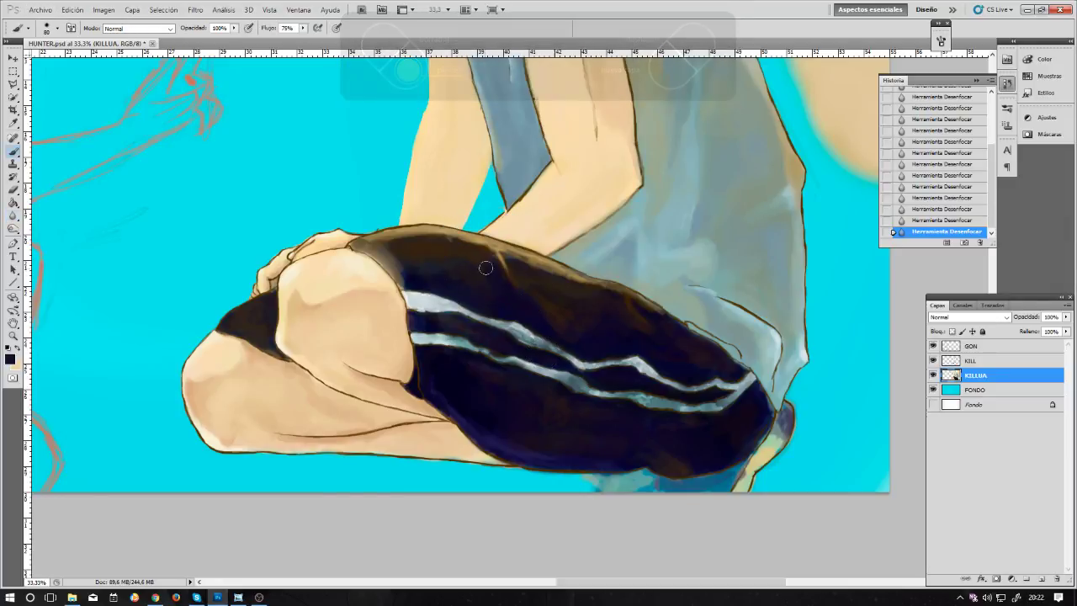
{"action": "key", "text": "r"}
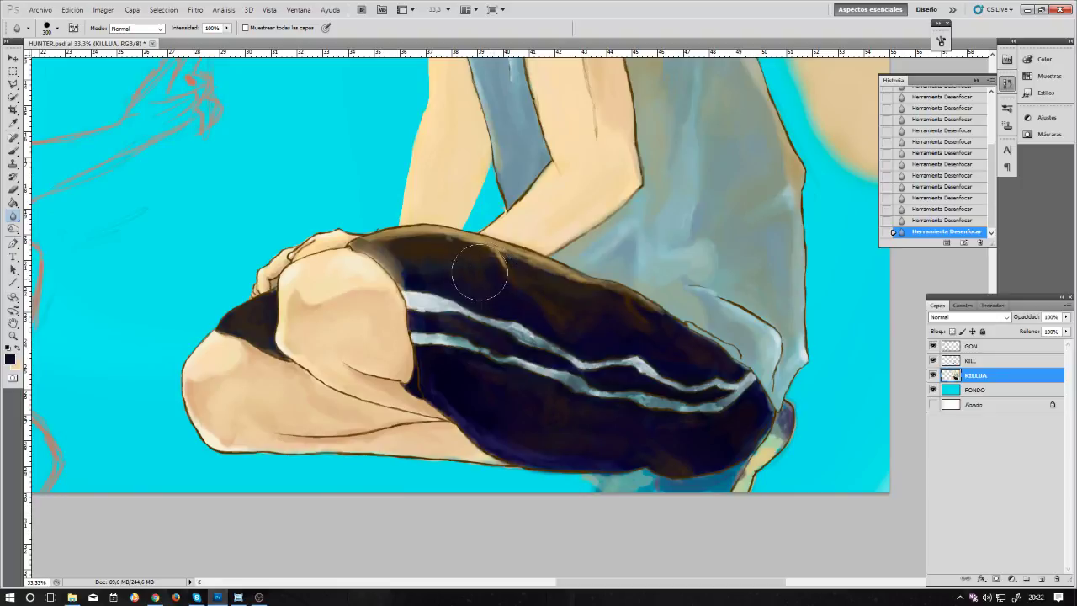
{"action": "mouse_move", "coordinate": [462, 270]}
{"action": "left_mouse_down"}
{"action": "mouse_move", "coordinate": [426, 266]}
{"action": "mouse_move", "coordinate": [538, 280]}
{"action": "mouse_move", "coordinate": [554, 302]}
{"action": "mouse_move", "coordinate": [600, 318]}
{"action": "mouse_move", "coordinate": [583, 319]}
{"action": "mouse_move", "coordinate": [662, 342]}
{"action": "mouse_move", "coordinate": [636, 322]}
{"action": "mouse_move", "coordinate": [679, 356]}
{"action": "mouse_move", "coordinate": [625, 309]}
{"action": "mouse_move", "coordinate": [660, 334]}
{"action": "mouse_move", "coordinate": [596, 320]}
{"action": "left_mouse_up"}
Step: Paint dark shading over the upper rear of the thigh with a brush enlarged to 200 px
{"action": "left_click", "coordinate": [13, 152]}
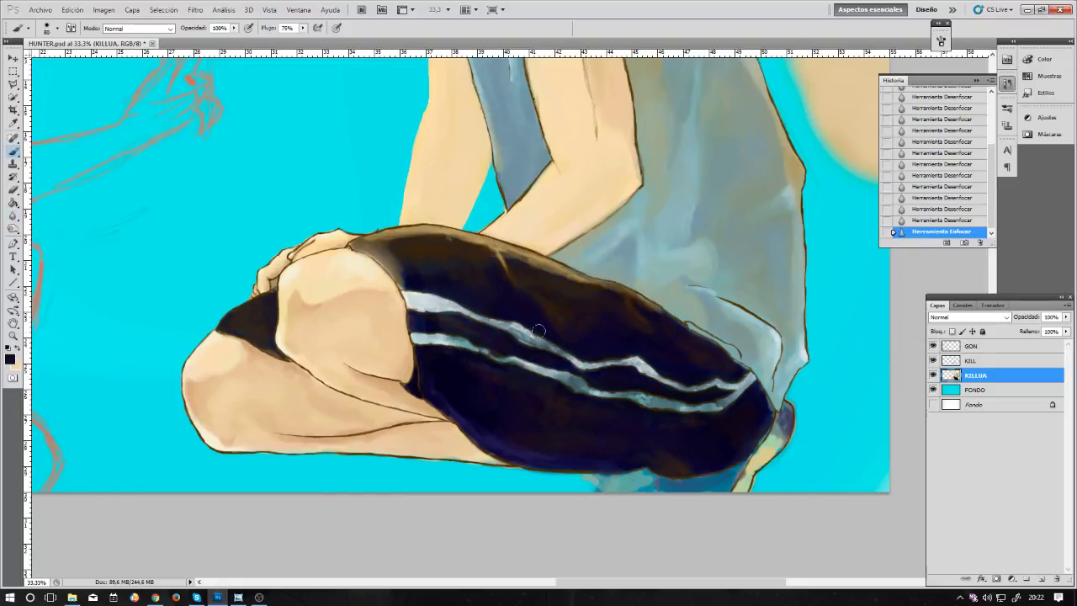
{"action": "key", "text": "bracketright"}
{"action": "key", "text": "bracketright"}
{"action": "left_click", "coordinate": [601, 300]}
{"action": "key", "text": "bracketright"}
{"action": "key", "text": "bracketright"}
{"action": "key", "text": "bracketright"}
{"action": "key", "text": "bracketright"}
{"action": "mouse_move", "coordinate": [608, 296]}
{"action": "left_mouse_down"}
{"action": "mouse_move", "coordinate": [508, 260]}
{"action": "mouse_move", "coordinate": [550, 282]}
{"action": "mouse_move", "coordinate": [620, 305]}
{"action": "left_mouse_up"}
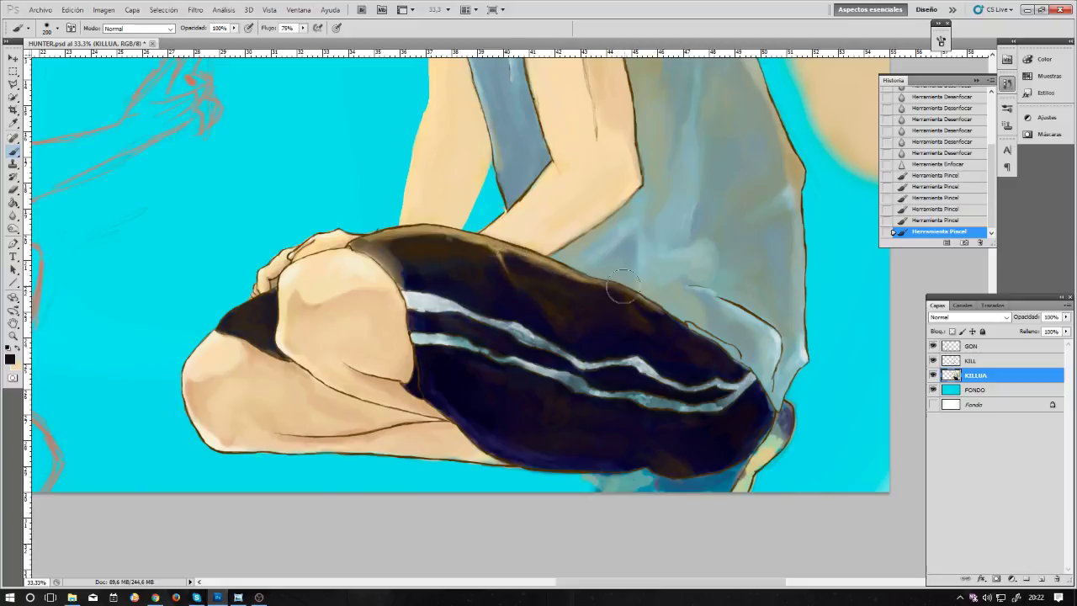
Step: Refine the dark shading between the thigh's upper outline and the stripes with a 70 to 80 px brush
{"action": "key", "text": "bracketleft"}
{"action": "key", "text": "bracketleft"}
{"action": "key", "text": "bracketleft"}
{"action": "key", "text": "bracketleft"}
{"action": "key", "text": "bracketleft"}
{"action": "key", "text": "bracketleft"}
{"action": "mouse_move", "coordinate": [538, 271]}
{"action": "left_mouse_down"}
{"action": "mouse_move", "coordinate": [617, 296]}
{"action": "mouse_move", "coordinate": [596, 290]}
{"action": "mouse_move", "coordinate": [653, 326]}
{"action": "mouse_move", "coordinate": [638, 302]}
{"action": "mouse_move", "coordinate": [638, 312]}
{"action": "mouse_move", "coordinate": [688, 335]}
{"action": "mouse_move", "coordinate": [665, 313]}
{"action": "left_mouse_up"}
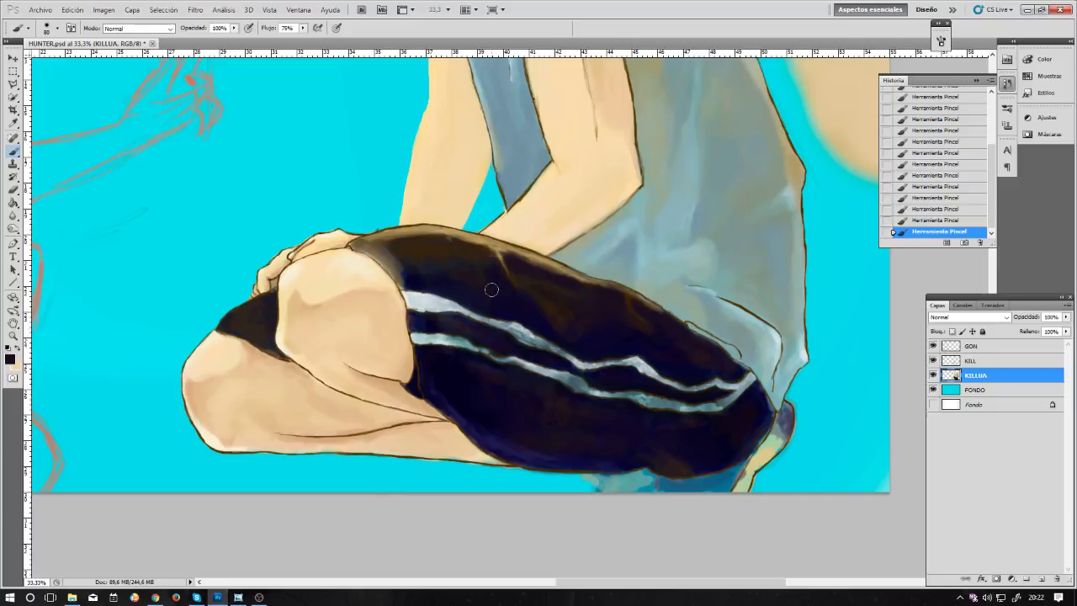
{"action": "key", "text": "bracketright"}
{"action": "mouse_move", "coordinate": [607, 319]}
{"action": "left_mouse_down"}
{"action": "mouse_move", "coordinate": [538, 331]}
{"action": "mouse_move", "coordinate": [548, 298]}
{"action": "left_mouse_up"}
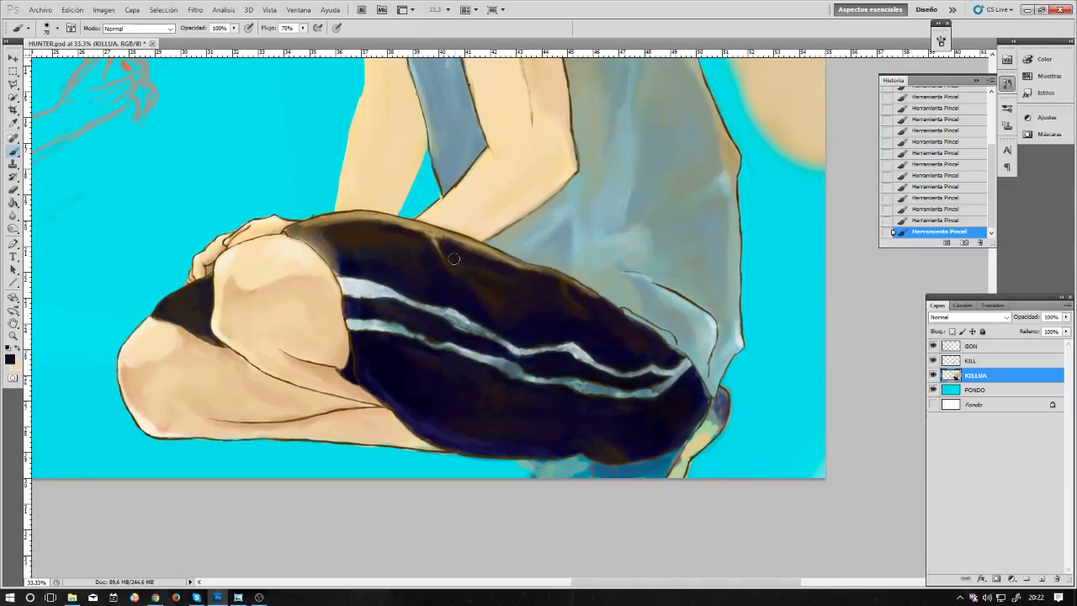
{"action": "left_click_drag", "start_coordinate": [441, 243], "coordinate": [468, 278]}
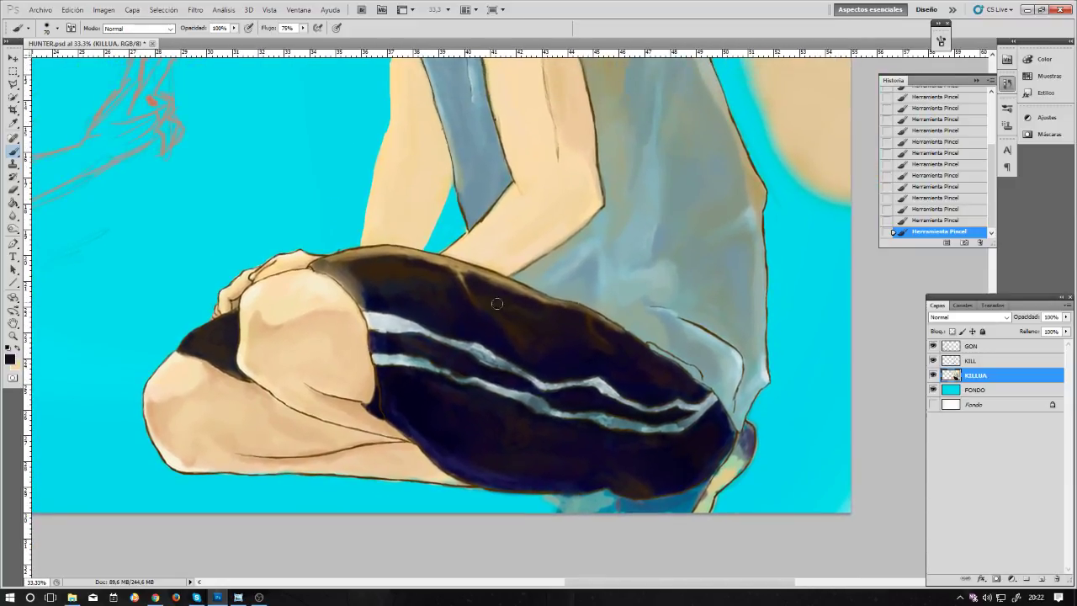
Step: Sample tan from the shorts' upper edge, change it to golden brown b4903a, and paint a highlight along that edge
{"action": "left_click", "coordinate": [446, 257], "text": "alt"}
{"action": "left_click_drag", "start_coordinate": [495, 301], "coordinate": [554, 359]}
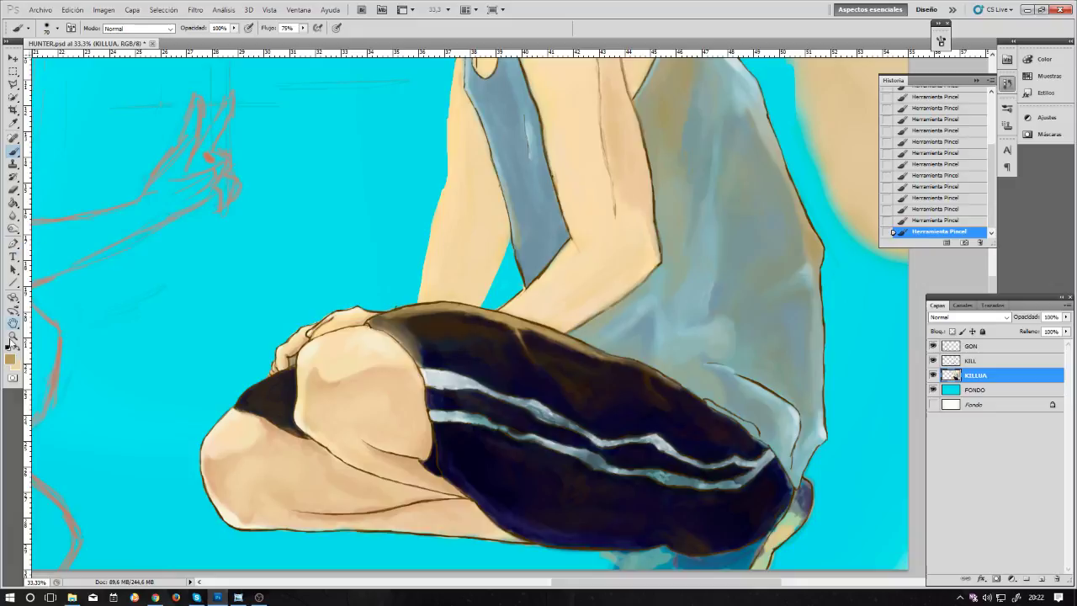
{"action": "left_click", "coordinate": [10, 358]}
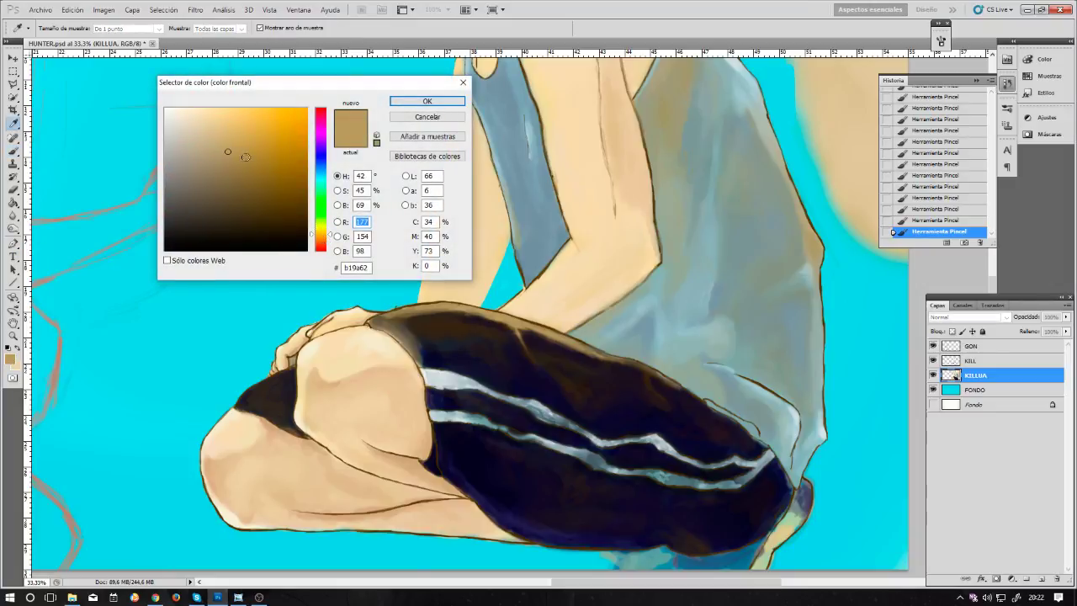
{"action": "left_click_drag", "start_coordinate": [245, 157], "coordinate": [262, 150]}
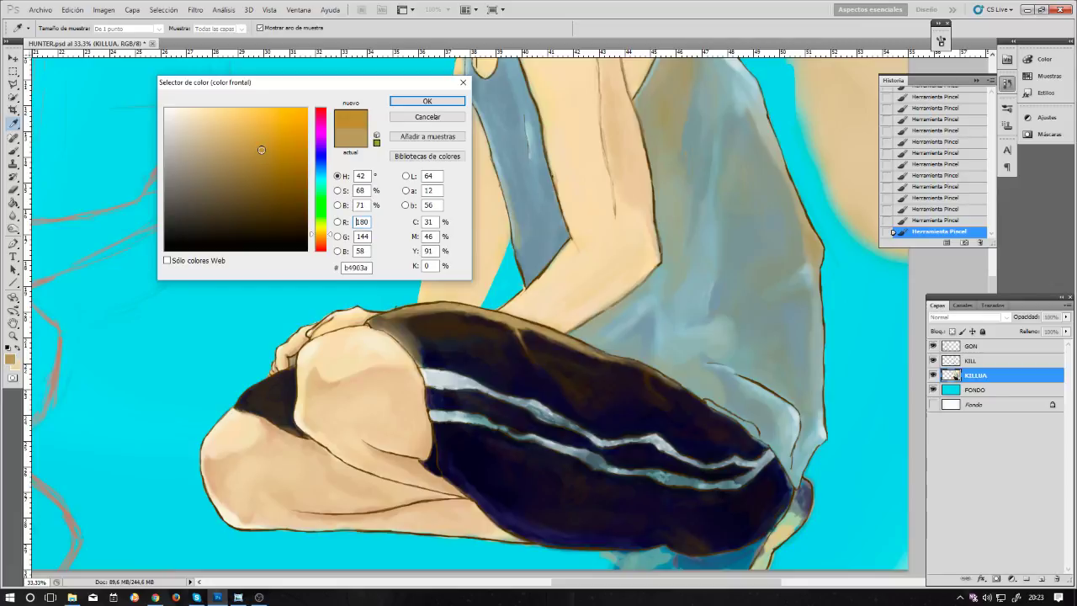
{"action": "left_click", "coordinate": [427, 101]}
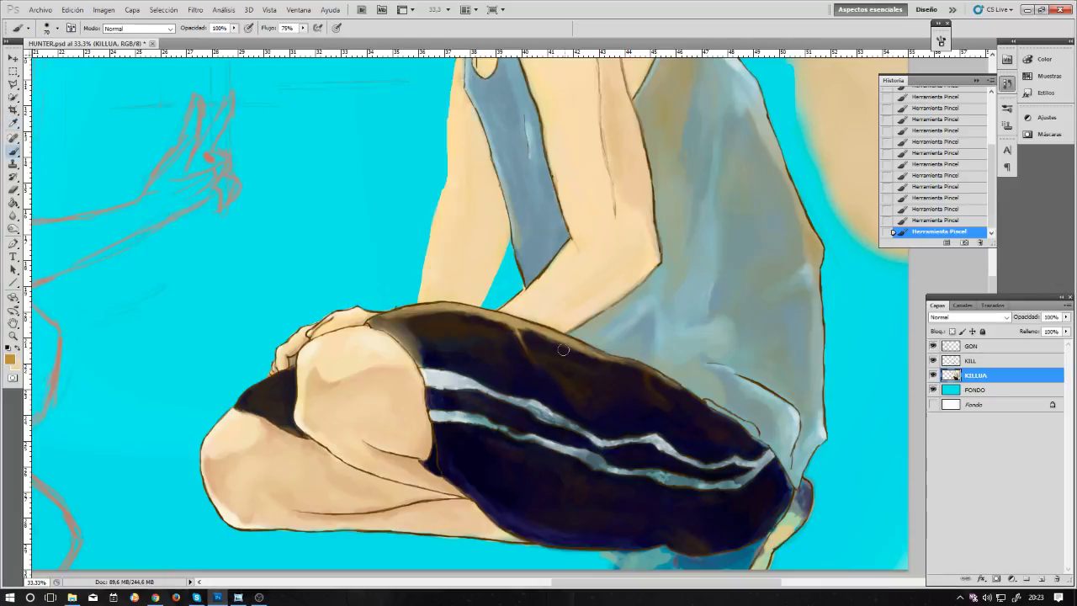
{"action": "key", "text": "bracketright"}
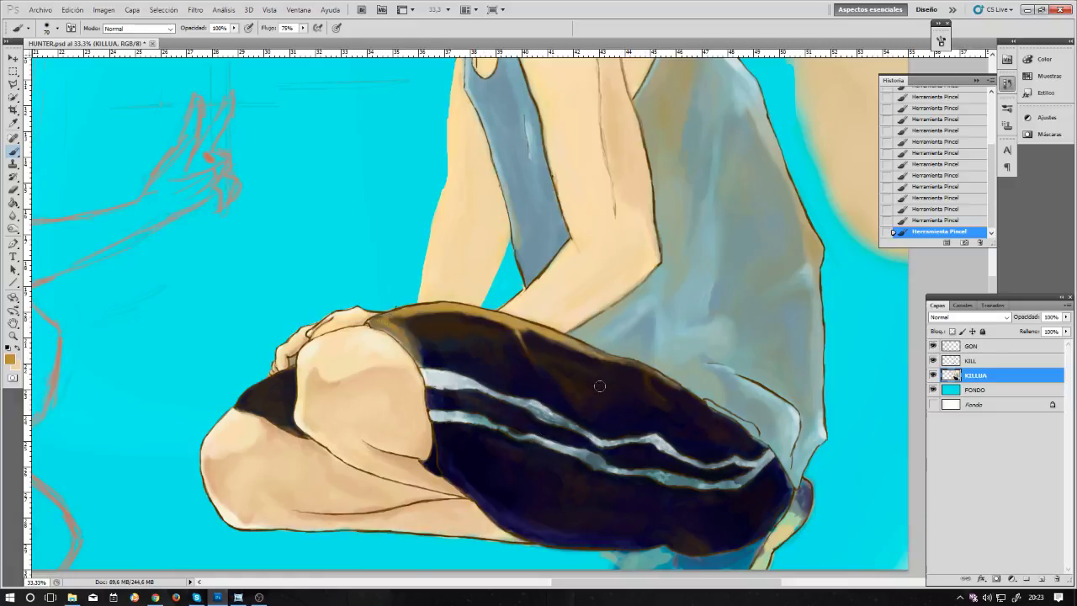
Step: Paint fine golden highlights on the fabric folds of the upper thigh with a 40 px brush
{"action": "key", "text": "bracketleft"}
{"action": "key", "text": "bracketleft"}
{"action": "key", "text": "bracketleft"}
{"action": "key", "text": "ctrl+minus"}
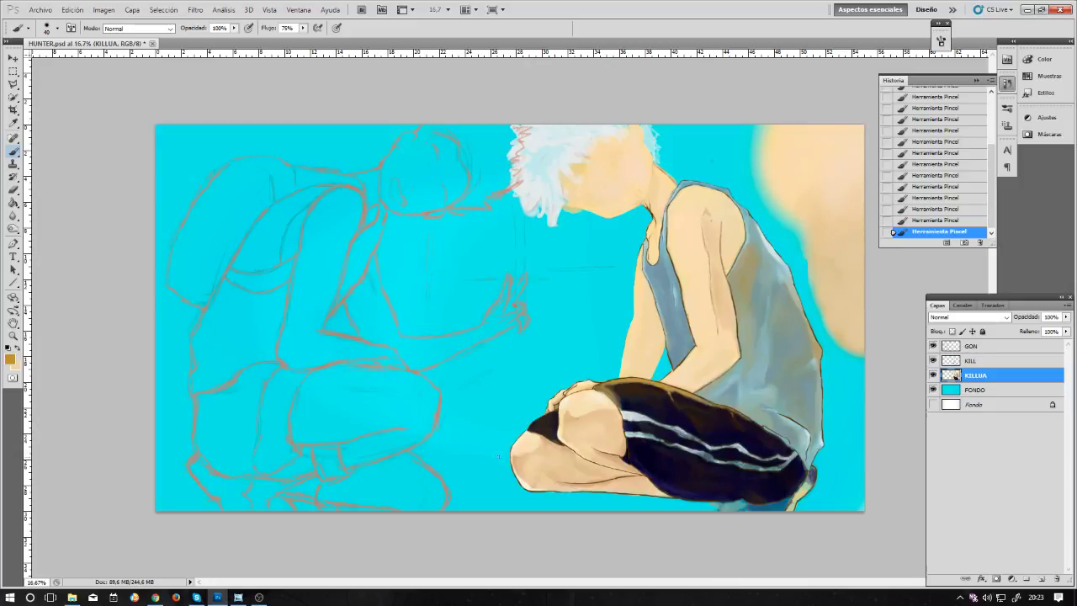
Step: Sample a dark brown from the shorts near the knee and set the brush to 125 px
{"action": "left_click", "coordinate": [635, 391], "text": "alt"}
{"action": "key", "text": "bracketright"}
{"action": "key", "text": "bracketright"}
{"action": "key", "text": "bracketright"}
{"action": "key", "text": "bracketright"}
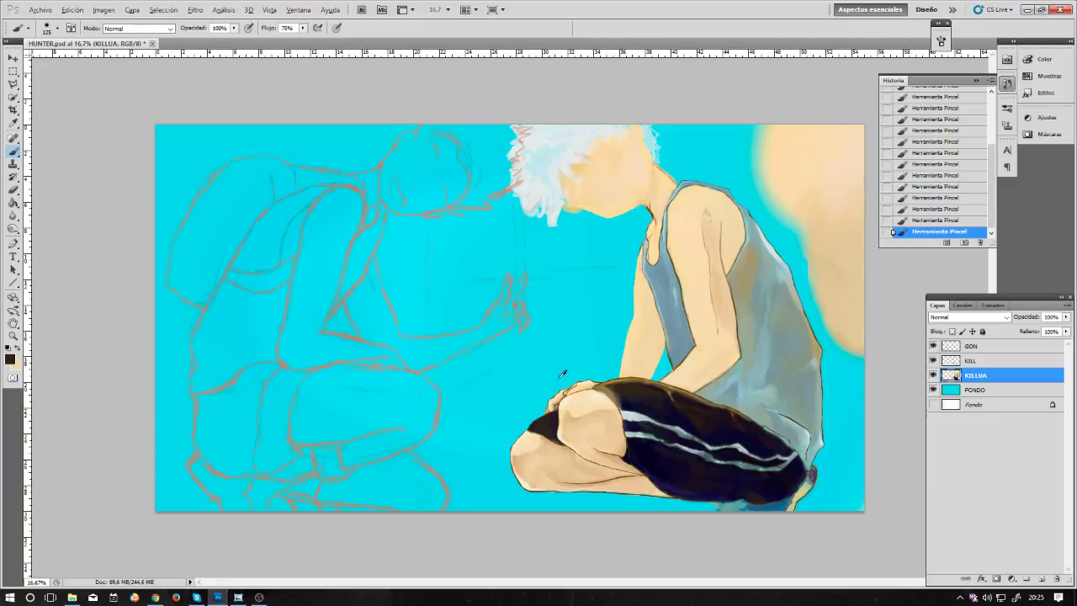
Step: Sample a skin tone from the upper knee and shade the near forearm and elbow with a 70 to 100 px brush
{"action": "left_click", "coordinate": [607, 413], "text": "alt"}
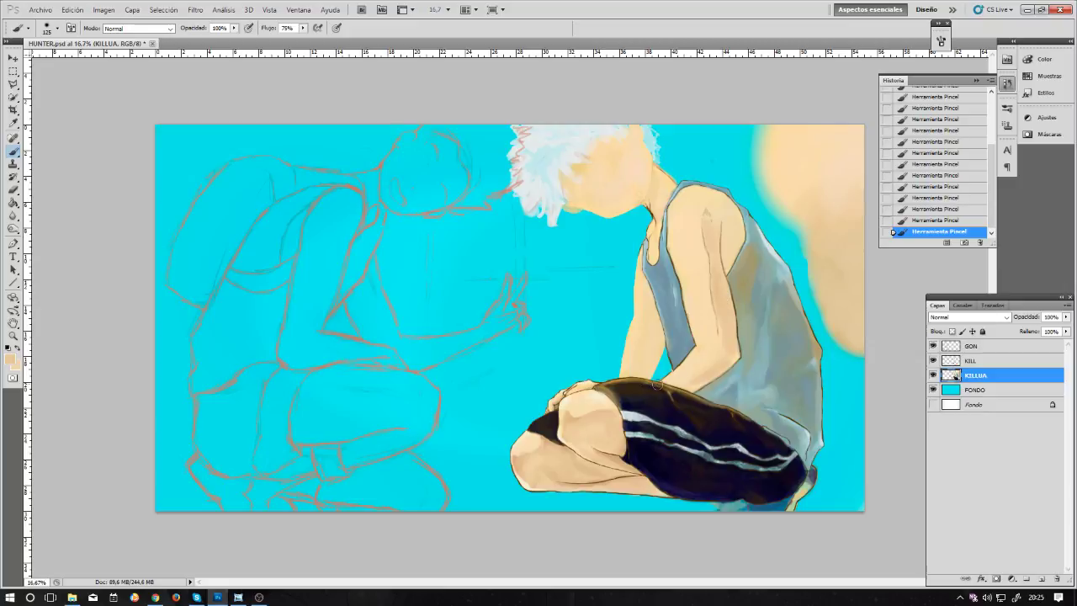
{"action": "key", "text": "ctrl+plus"}
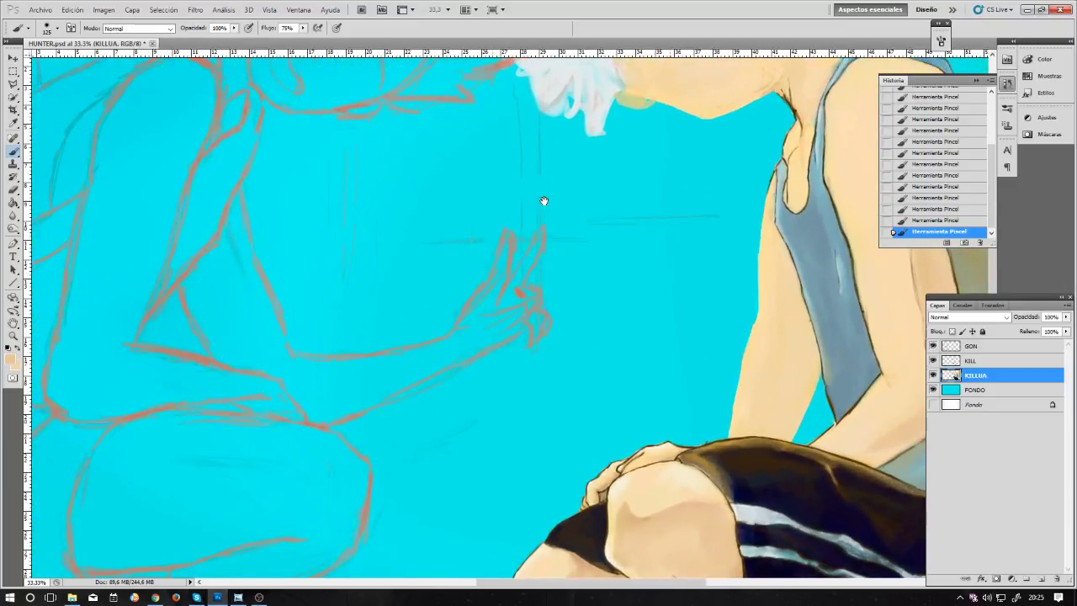
{"action": "left_click_drag", "start_coordinate": [698, 313], "coordinate": [437, 250]}
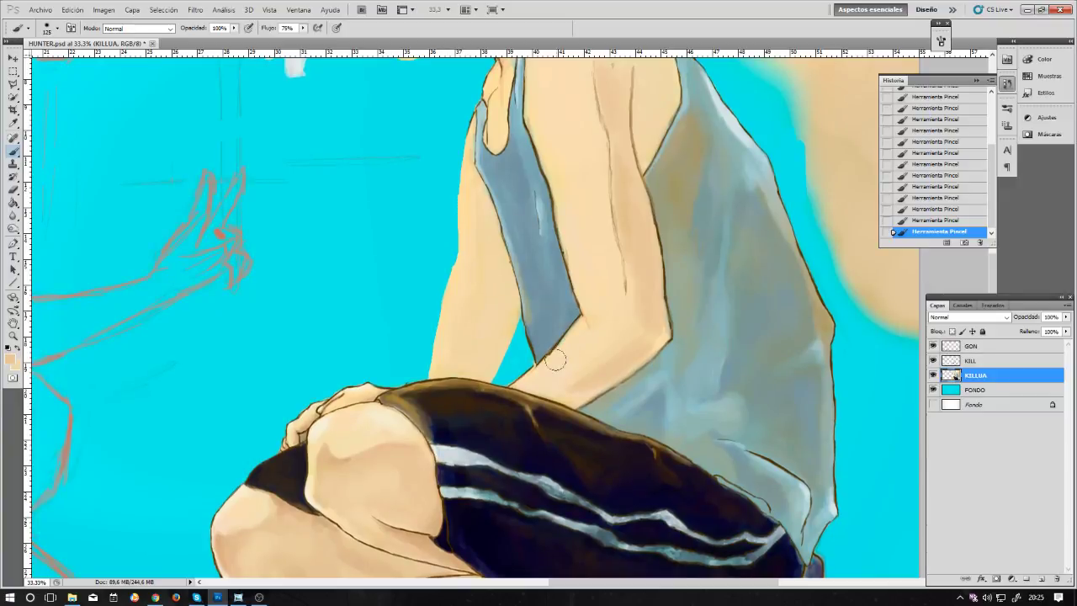
{"action": "key", "text": "bracketleft"}
{"action": "key", "text": "bracketleft"}
{"action": "key", "text": "bracketleft"}
{"action": "key", "text": "bracketleft"}
{"action": "key", "text": "bracketleft"}
{"action": "key", "text": "bracketleft"}
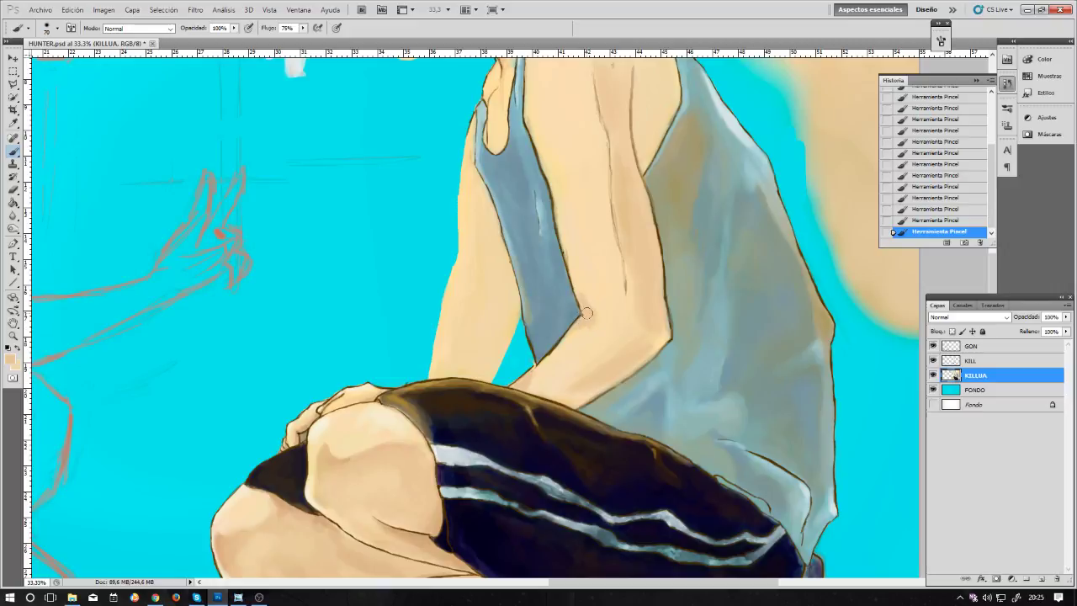
{"action": "key", "text": "bracketright"}
{"action": "mouse_move", "coordinate": [660, 212]}
{"action": "left_mouse_down"}
{"action": "mouse_move", "coordinate": [643, 395]}
{"action": "mouse_move", "coordinate": [644, 375]}
{"action": "mouse_move", "coordinate": [608, 368]}
{"action": "left_mouse_up"}
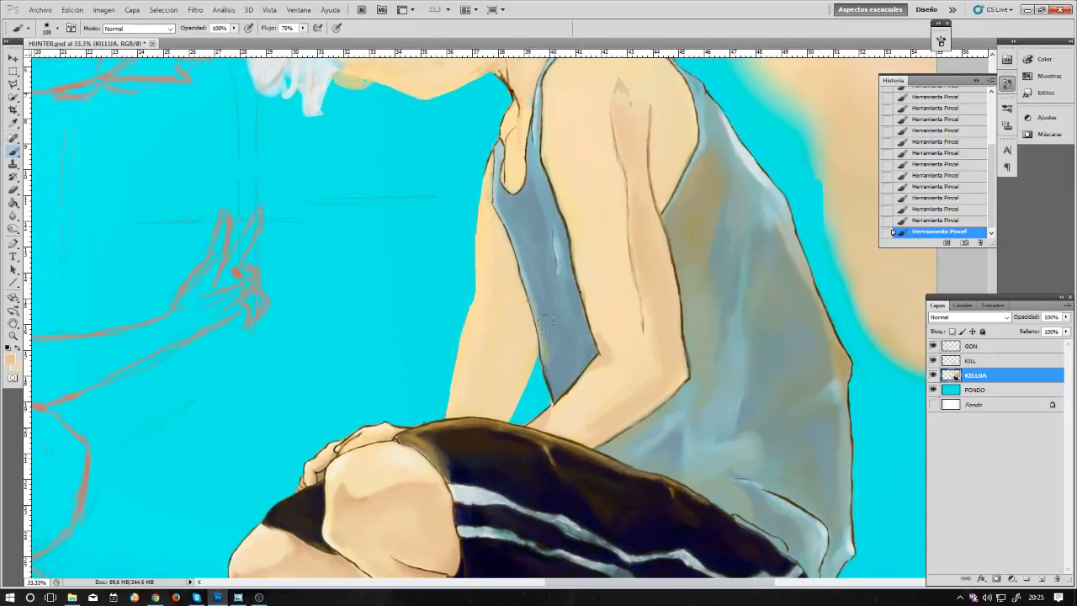
Step: Sample the knee's skin tone and shade the back of the upper arm beside the armhole with a 125 px brush
{"action": "left_click", "coordinate": [408, 484], "text": "alt"}
{"action": "key", "text": "bracketright"}
{"action": "key", "text": "bracketright"}
{"action": "key", "text": "bracketright"}
{"action": "key", "text": "bracketleft"}
{"action": "key", "text": "bracketleft"}
{"action": "mouse_move", "coordinate": [661, 188]}
{"action": "left_mouse_down"}
{"action": "mouse_move", "coordinate": [654, 162]}
{"action": "mouse_move", "coordinate": [659, 175]}
{"action": "mouse_move", "coordinate": [670, 168]}
{"action": "left_mouse_up"}
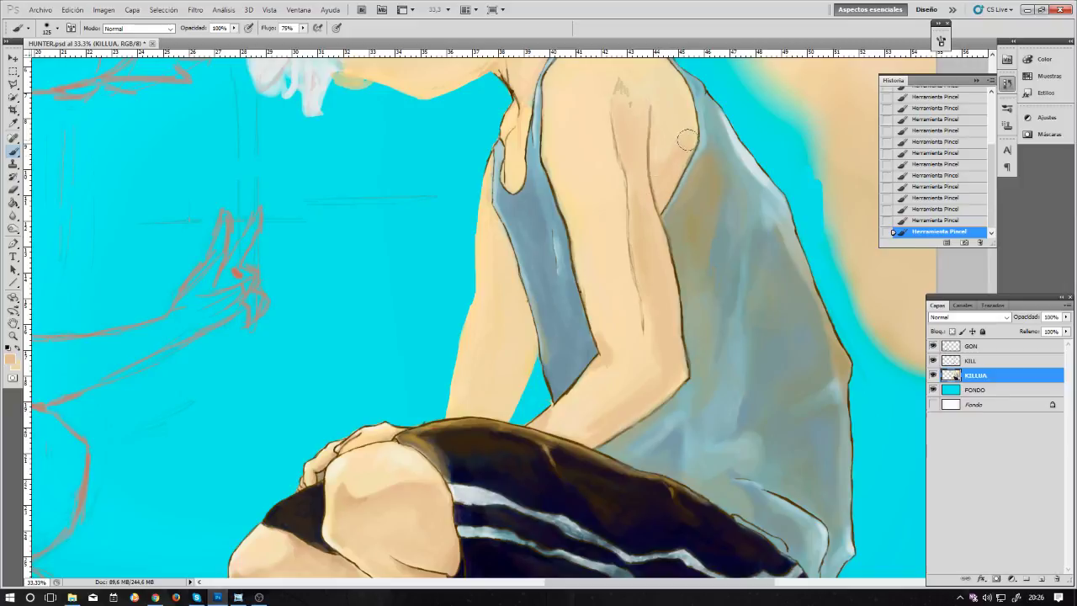
Step: Extend the skin shading over the rear of the shoulder, adjusting the brush up to 125 px
{"action": "key", "text": "bracketleft"}
{"action": "key", "text": "bracketleft"}
{"action": "key", "text": "bracketleft"}
{"action": "scroll", "coordinate": [683, 158], "scroll_direction": "up", "scroll_amount": 5}
{"action": "key", "text": "bracketright"}
{"action": "key", "text": "bracketright"}
{"action": "key", "text": "bracketright"}
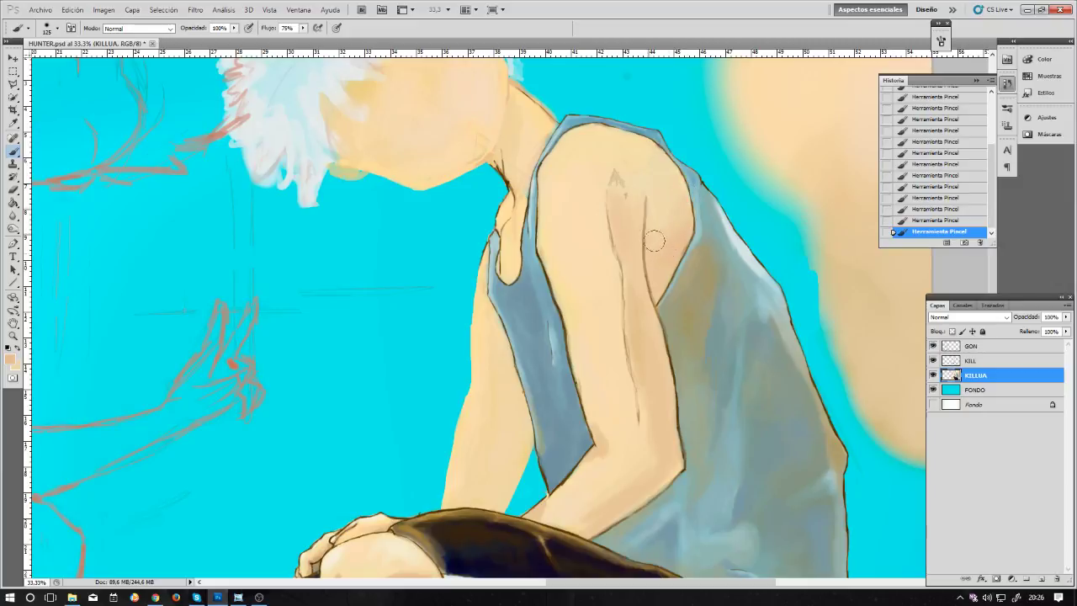
Step: Enlarge the brush to 175 px over the far forearm
{"action": "key", "text": "bracketleft"}
{"action": "key", "text": "bracketleft"}
{"action": "key", "text": "bracketleft"}
{"action": "key", "text": "bracketleft"}
{"action": "left_click_drag", "start_coordinate": [403, 416], "coordinate": [412, 392]}
{"action": "key", "text": "bracketright"}
{"action": "key", "text": "bracketright"}
{"action": "key", "text": "bracketright"}
{"action": "key", "text": "bracketright"}
{"action": "key", "text": "bracketright"}
{"action": "key", "text": "bracketright"}
{"action": "key", "text": "bracketright"}
{"action": "key", "text": "bracketright"}
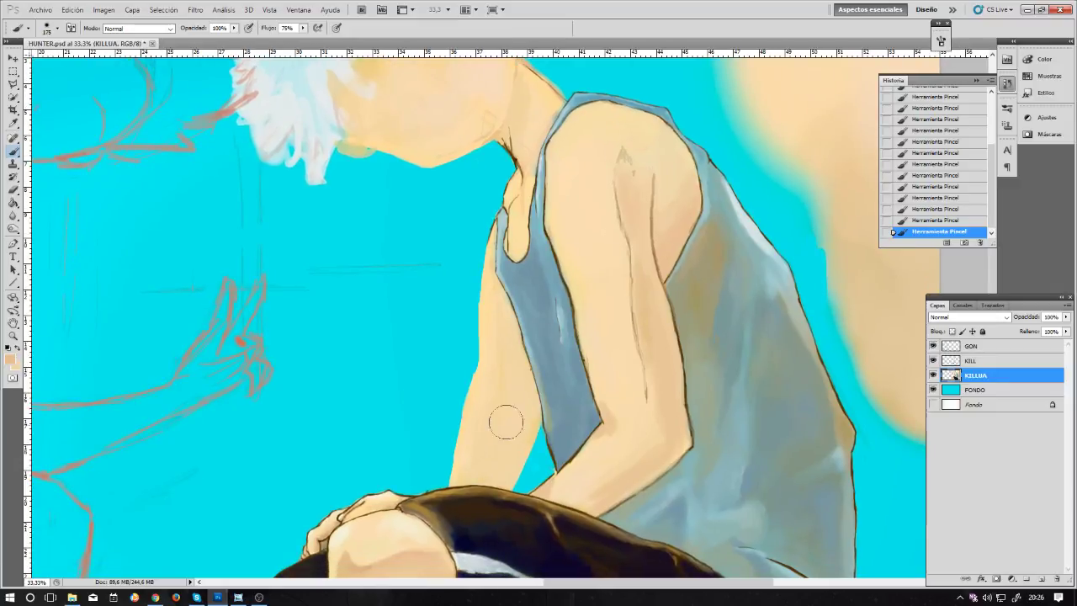
Step: Erase skin paint at the upper tip of the gap between the far forearm and the shirt with a 45 to 50 px eraser
{"action": "key", "text": "e"}
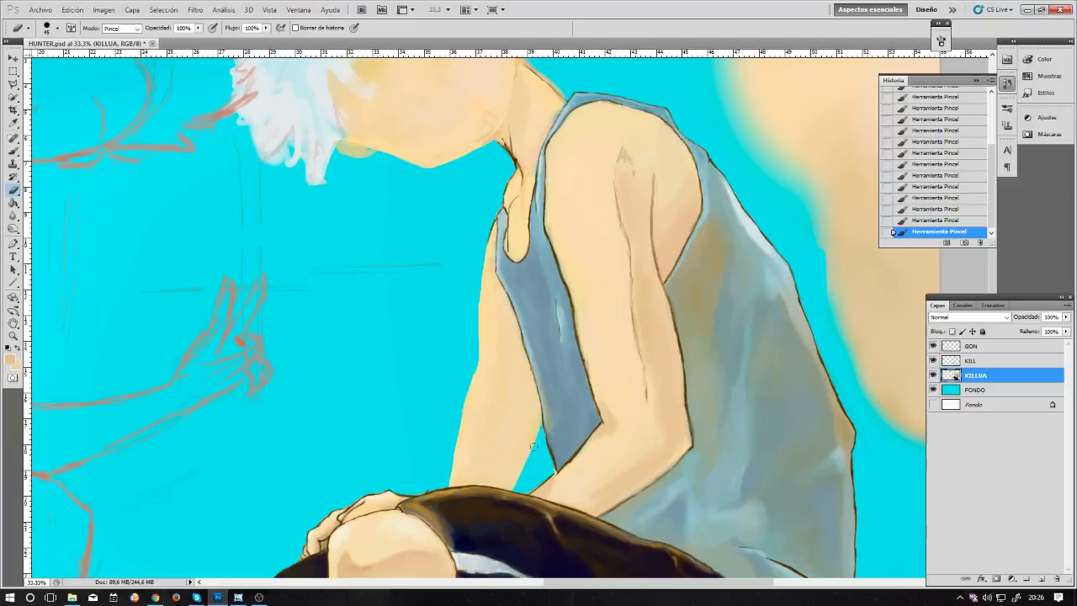
{"action": "left_click", "coordinate": [537, 434]}
{"action": "left_click", "coordinate": [536, 432]}
{"action": "left_click", "coordinate": [536, 430]}
{"action": "left_click", "coordinate": [538, 427]}
{"action": "left_click", "coordinate": [539, 426]}
{"action": "left_click", "coordinate": [538, 425]}
{"action": "left_click", "coordinate": [536, 431]}
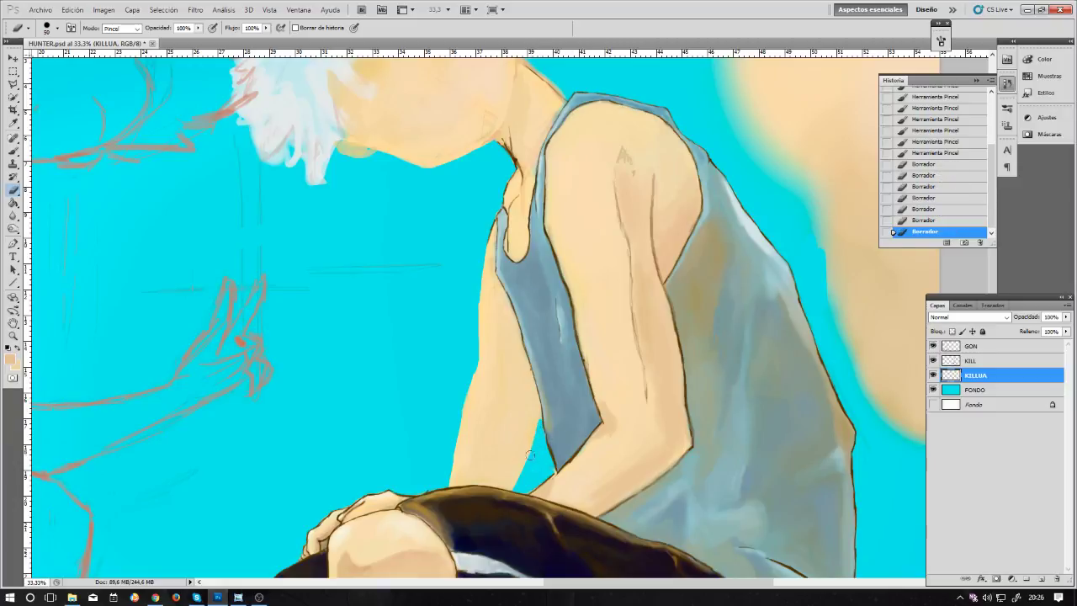
Step: Erase along the inner edge of the far forearm down to the shorts with a 50 px eraser
{"action": "left_click", "coordinate": [530, 443]}
{"action": "left_click", "coordinate": [523, 455]}
{"action": "left_click", "coordinate": [516, 483]}
{"action": "left_click", "coordinate": [517, 483]}
{"action": "left_click", "coordinate": [515, 478]}
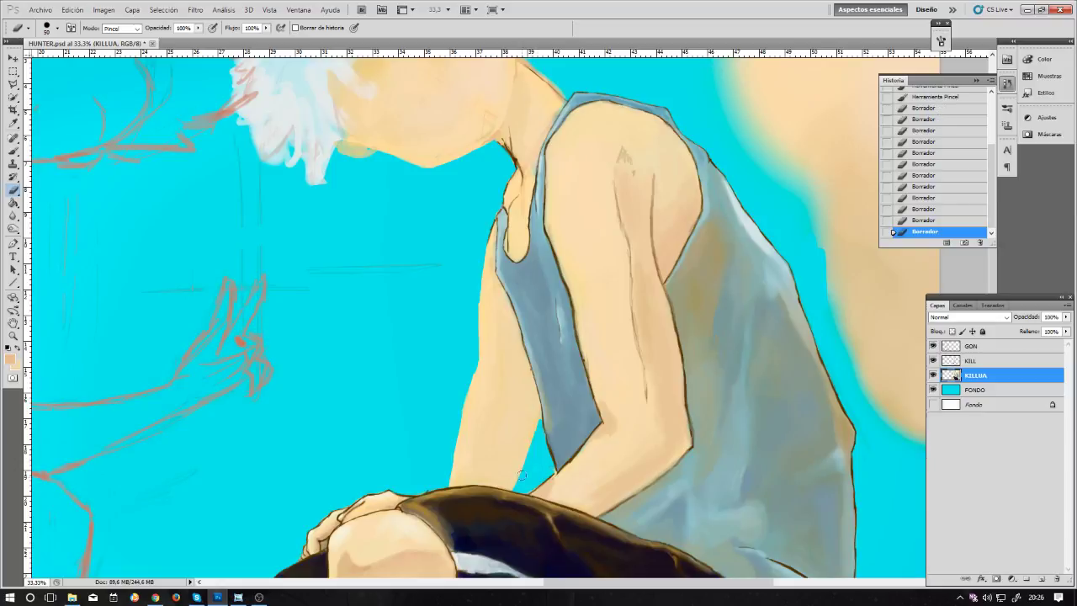
{"action": "left_click", "coordinate": [533, 438]}
Step: Refine the tip of the gap between the far forearm and the shirt with a 35 px eraser
{"action": "key", "text": "ctrl+plus"}
{"action": "key", "text": "ctrl+plus"}
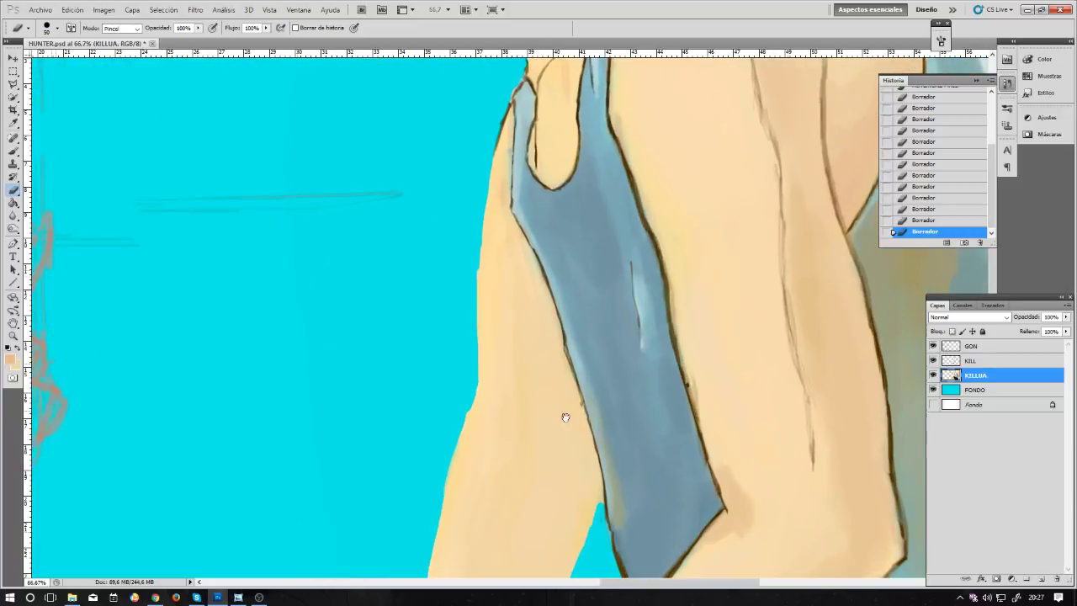
{"action": "left_click_drag", "start_coordinate": [566, 417], "coordinate": [522, 238]}
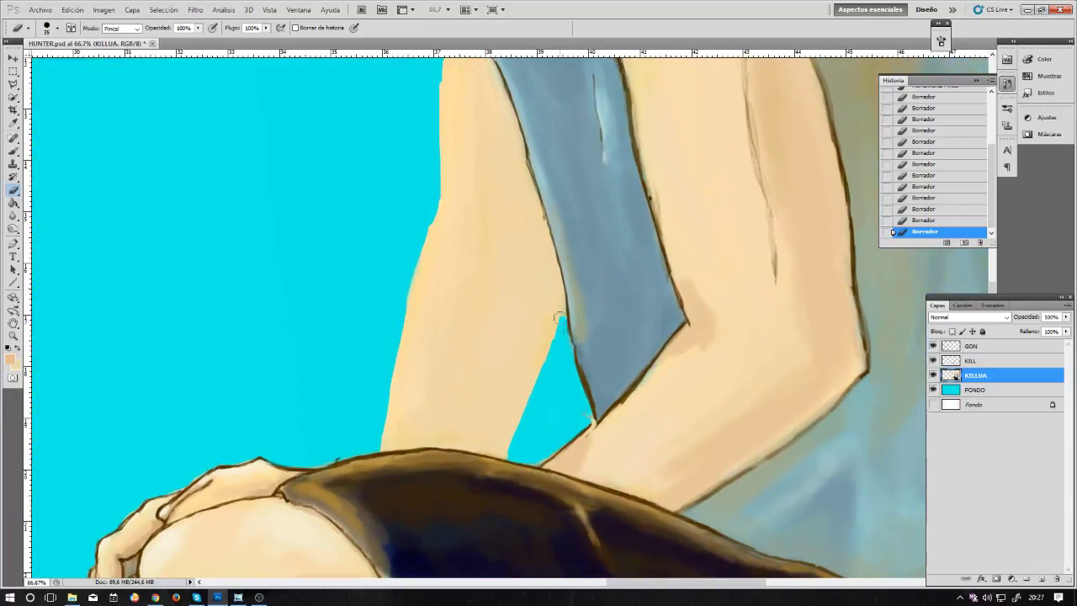
{"action": "key", "text": "bracketleft"}
{"action": "key", "text": "bracketleft"}
{"action": "key", "text": "bracketleft"}
{"action": "key", "text": "bracketleft"}
{"action": "key", "text": "bracketleft"}
{"action": "left_click", "coordinate": [556, 301]}
{"action": "key", "text": "e"}
Step: Sample the far forearm's skin tone and touch up its inner edge with a 35 px brush
{"action": "key", "text": "b"}
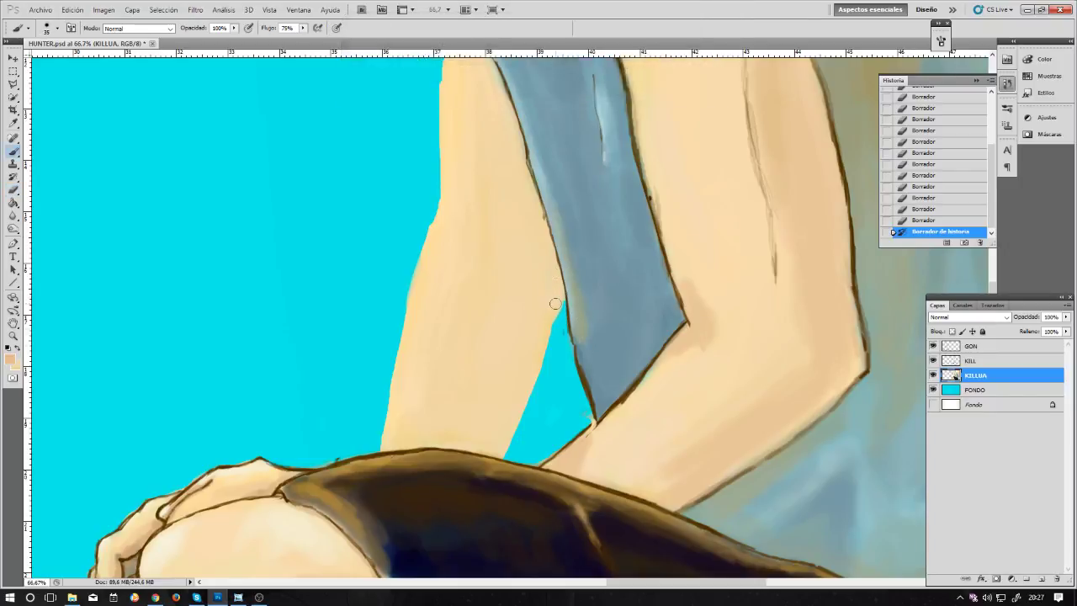
{"action": "left_click", "coordinate": [557, 307], "text": "alt"}
{"action": "left_click_drag", "start_coordinate": [557, 308], "coordinate": [559, 302]}
{"action": "mouse_move", "coordinate": [539, 338]}
{"action": "left_mouse_down"}
{"action": "mouse_move", "coordinate": [521, 393]}
{"action": "mouse_move", "coordinate": [544, 334]}
{"action": "mouse_move", "coordinate": [528, 372]}
{"action": "mouse_move", "coordinate": [534, 346]}
{"action": "left_mouse_up"}
Step: Trim the outer edge of the far arm around the elbow with a 50 to 150 px eraser, undoing one stroke
{"action": "scroll", "coordinate": [534, 346], "scroll_direction": "down", "scroll_amount": 3, "text": "alt"}
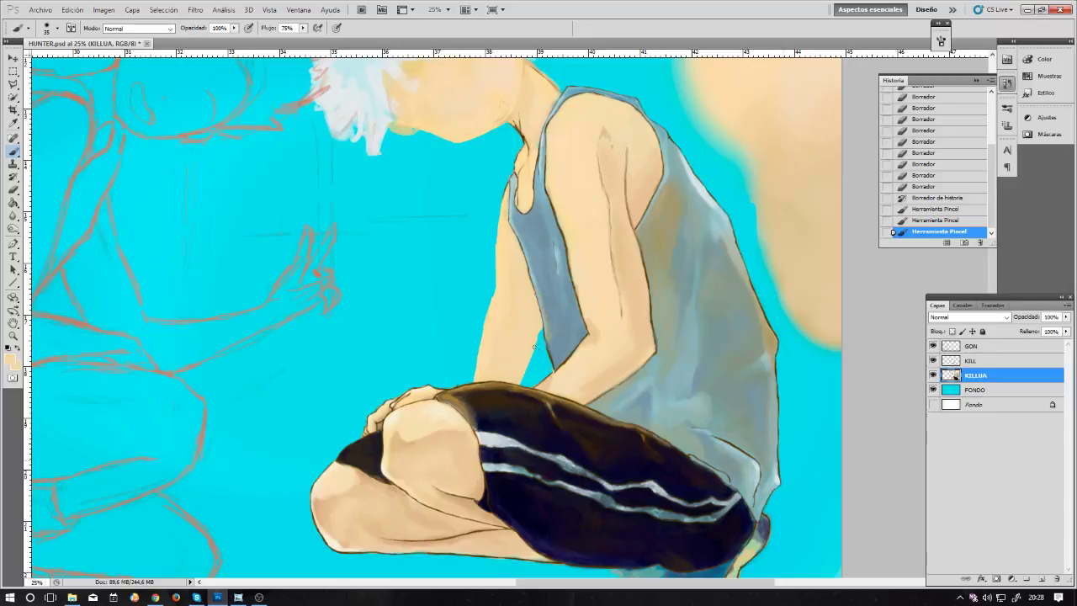
{"action": "key", "text": "e"}
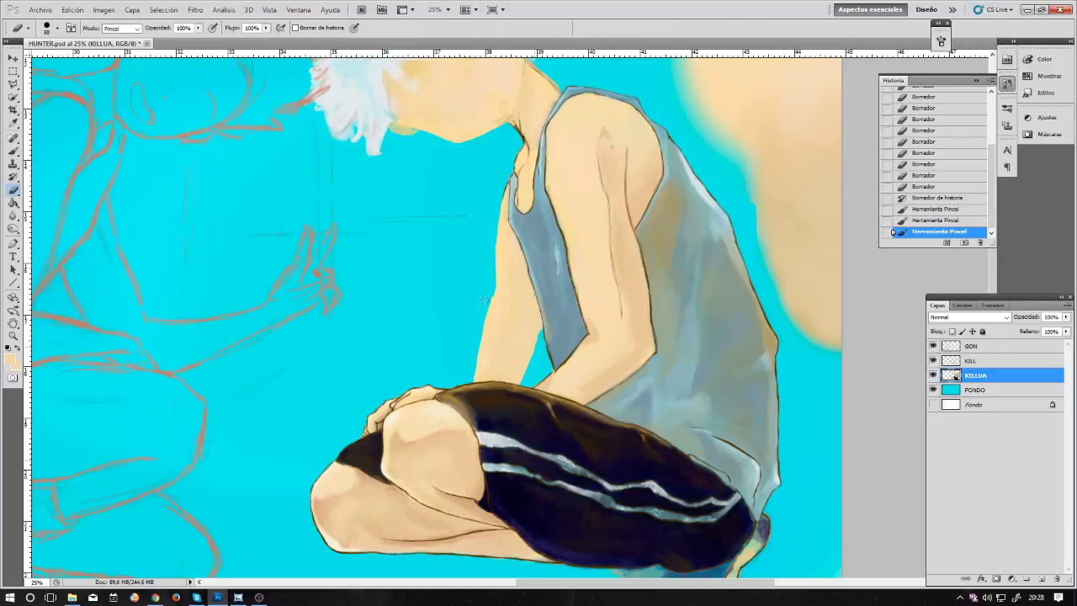
{"action": "left_click_drag", "start_coordinate": [485, 299], "coordinate": [505, 291]}
{"action": "left_click_drag", "start_coordinate": [489, 294], "coordinate": [481, 322]}
{"action": "key", "text": "ctrl+z"}
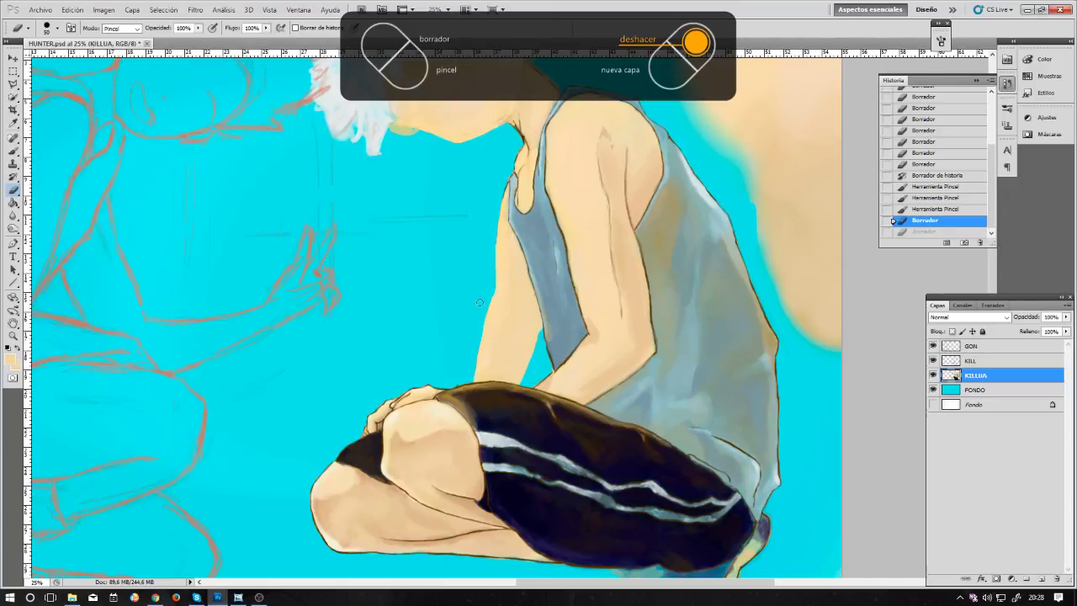
{"action": "left_click_drag", "start_coordinate": [487, 300], "coordinate": [477, 308]}
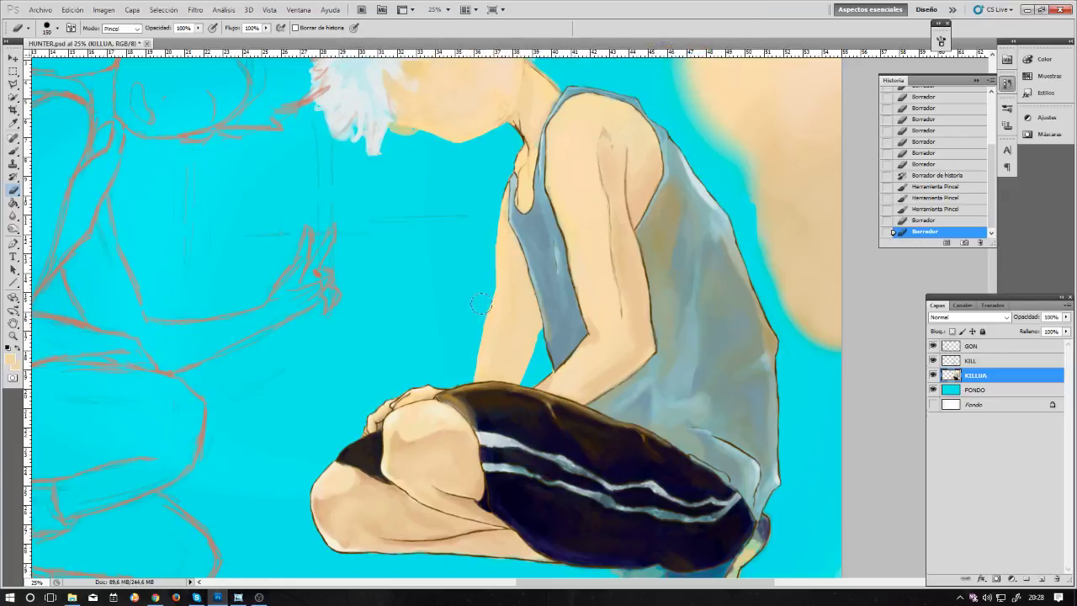
{"action": "left_click_drag", "start_coordinate": [481, 304], "coordinate": [485, 323]}
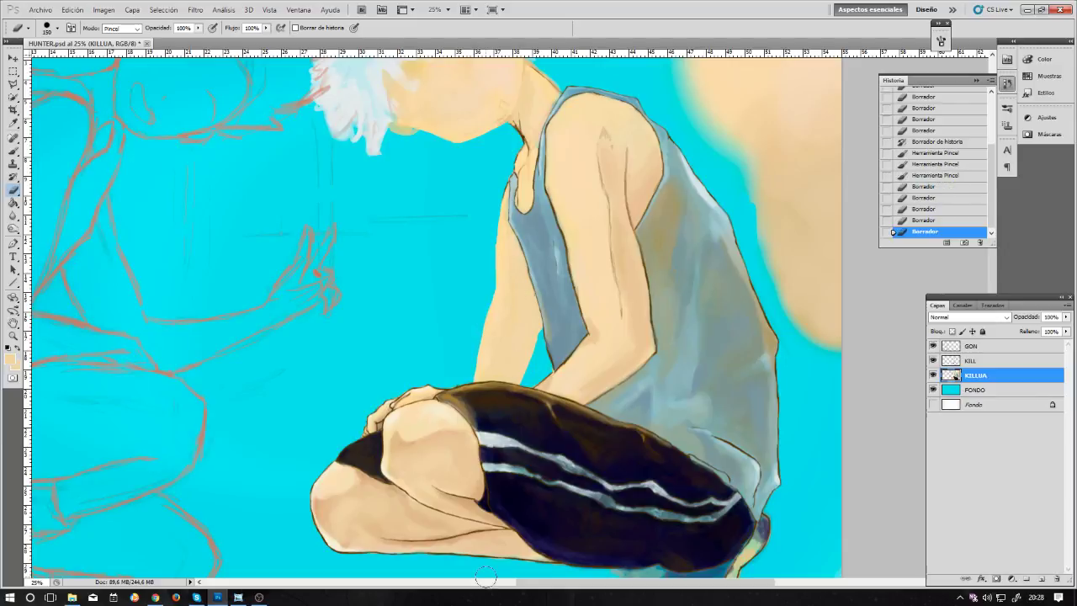
Step: Sample a skin tone from the near forearm and shade the inner side of the far forearm with a 125 px brush
{"action": "key", "text": "ctrl+minus"}
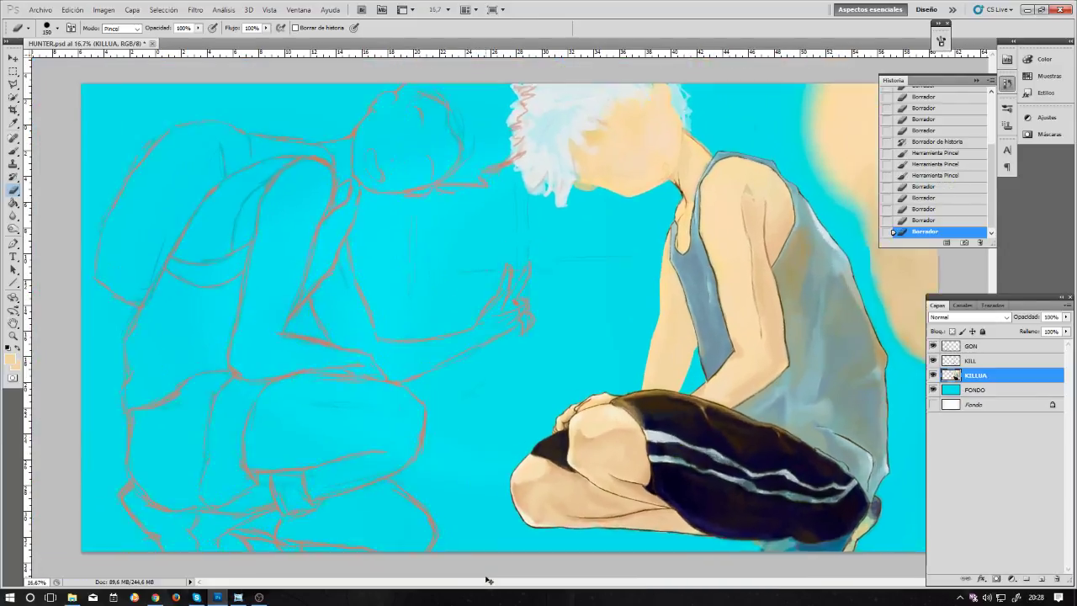
{"action": "key", "text": "ctrl+plus"}
{"action": "key", "text": "ctrl+plus"}
{"action": "left_click_drag", "start_coordinate": [594, 211], "coordinate": [418, 185]}
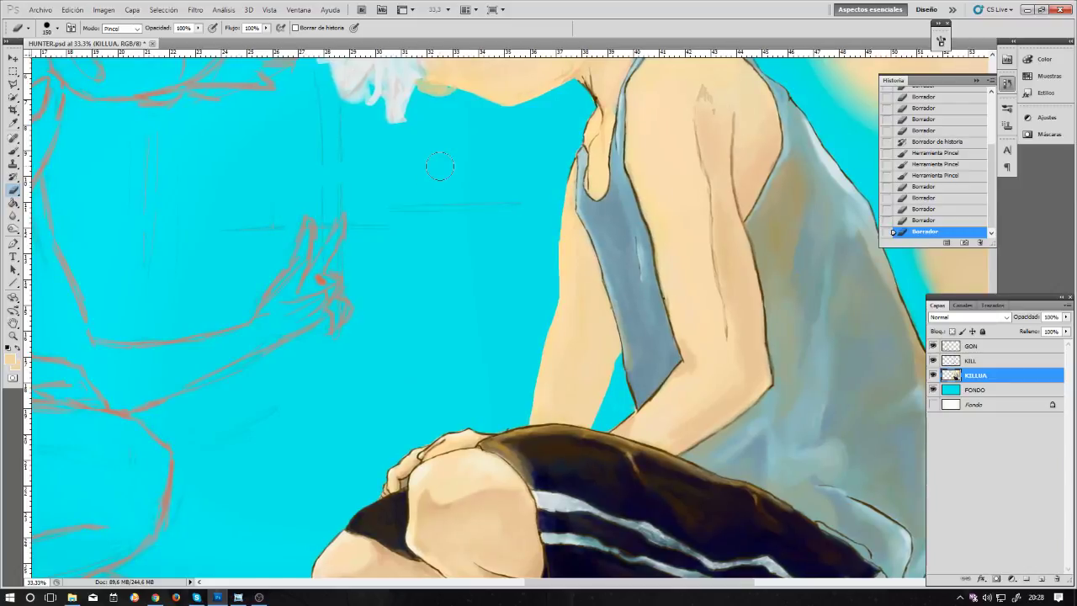
{"action": "key", "text": "b"}
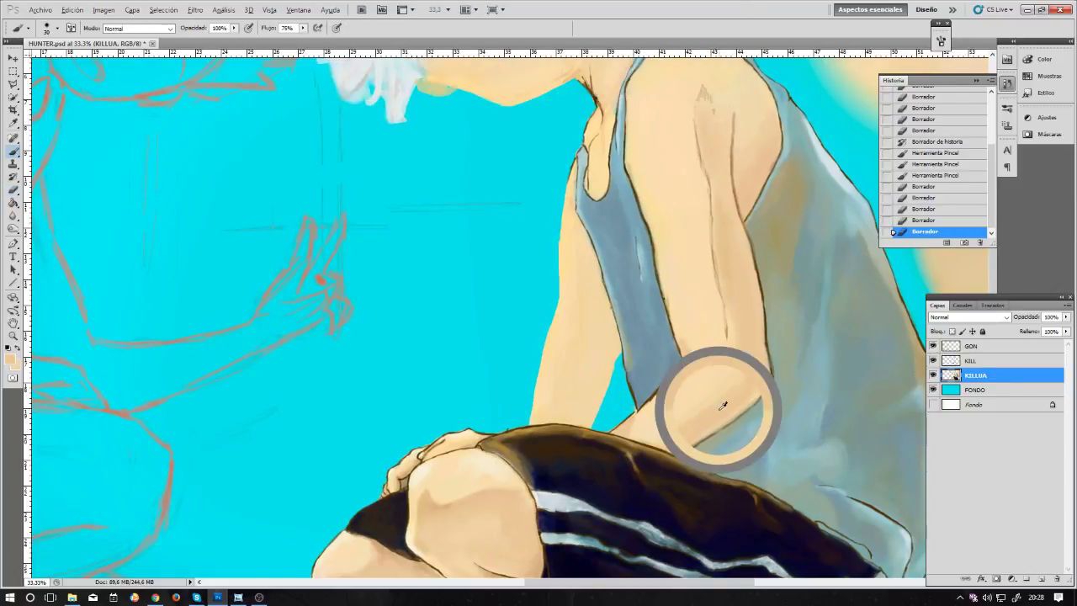
{"action": "key", "text": "ctrl+shift+n"}
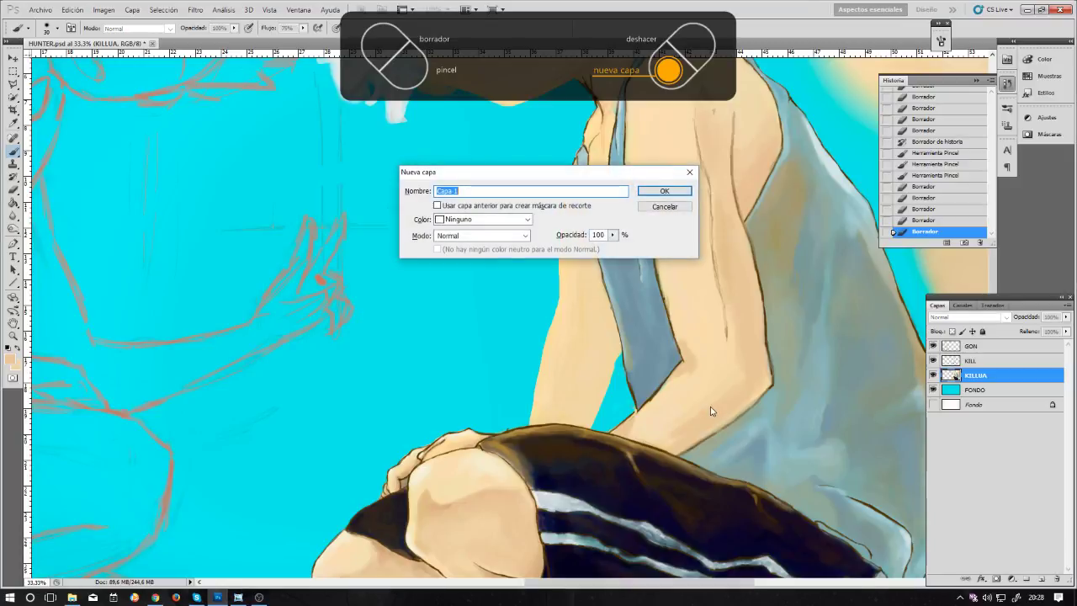
{"action": "key", "text": "Escape"}
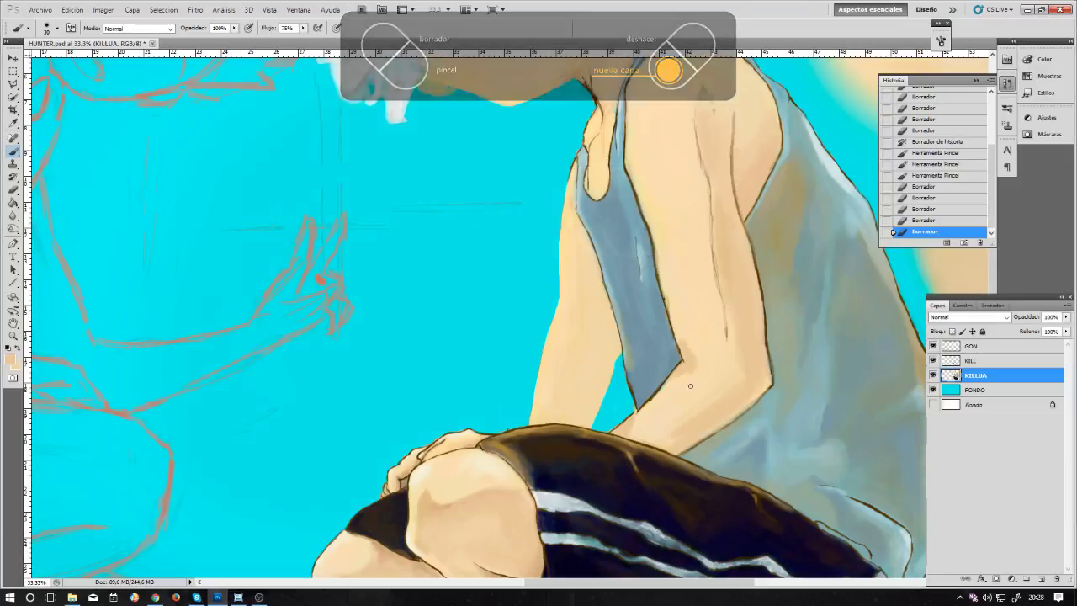
{"action": "key", "text": "bracketright"}
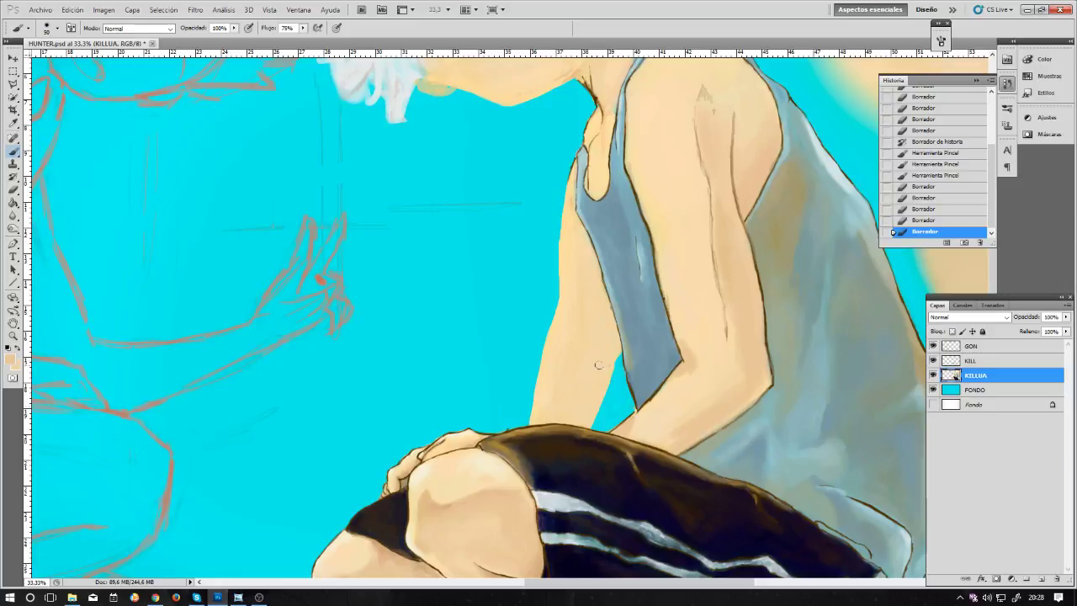
{"action": "key", "text": "bracketright"}
{"action": "key", "text": "bracketright"}
{"action": "key", "text": "bracketright"}
{"action": "key", "text": "bracketright"}
{"action": "key", "text": "bracketright"}
{"action": "left_click_drag", "start_coordinate": [591, 394], "coordinate": [608, 335]}
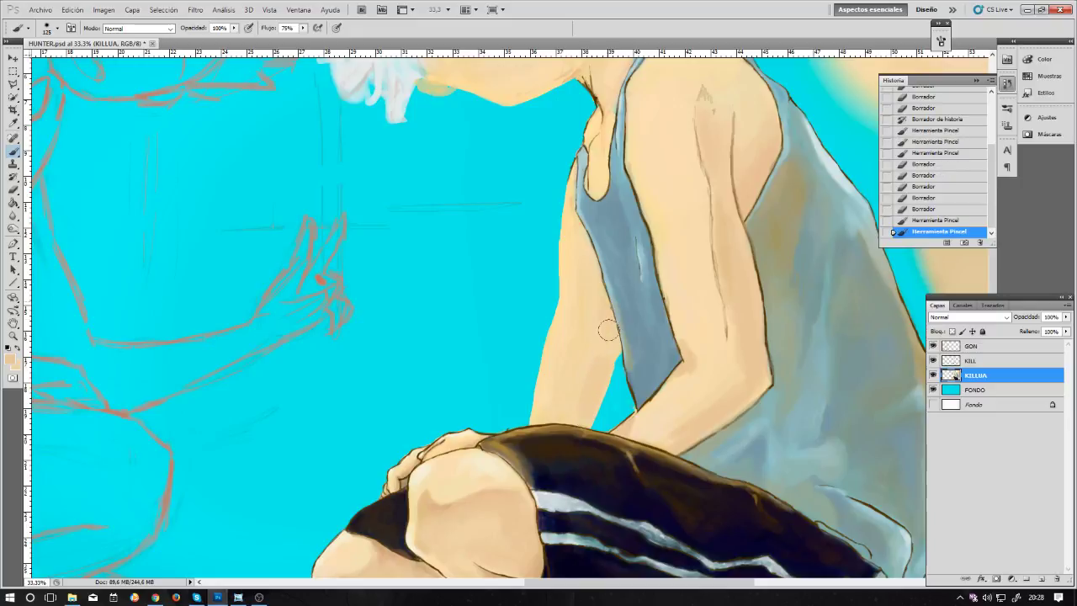
Step: Extend the shading along the middle of the far forearm down to the shorts with a 90 to 100 px brush
{"action": "key", "text": "bracketleft"}
{"action": "mouse_move", "coordinate": [594, 285]}
{"action": "left_mouse_down"}
{"action": "mouse_move", "coordinate": [594, 370]}
{"action": "mouse_move", "coordinate": [598, 324]}
{"action": "mouse_move", "coordinate": [607, 328]}
{"action": "mouse_move", "coordinate": [596, 368]}
{"action": "mouse_move", "coordinate": [593, 258]}
{"action": "mouse_move", "coordinate": [596, 365]}
{"action": "mouse_move", "coordinate": [595, 324]}
{"action": "mouse_move", "coordinate": [581, 392]}
{"action": "left_mouse_up"}
{"action": "key", "text": "bracketleft"}
{"action": "key", "text": "bracketleft"}
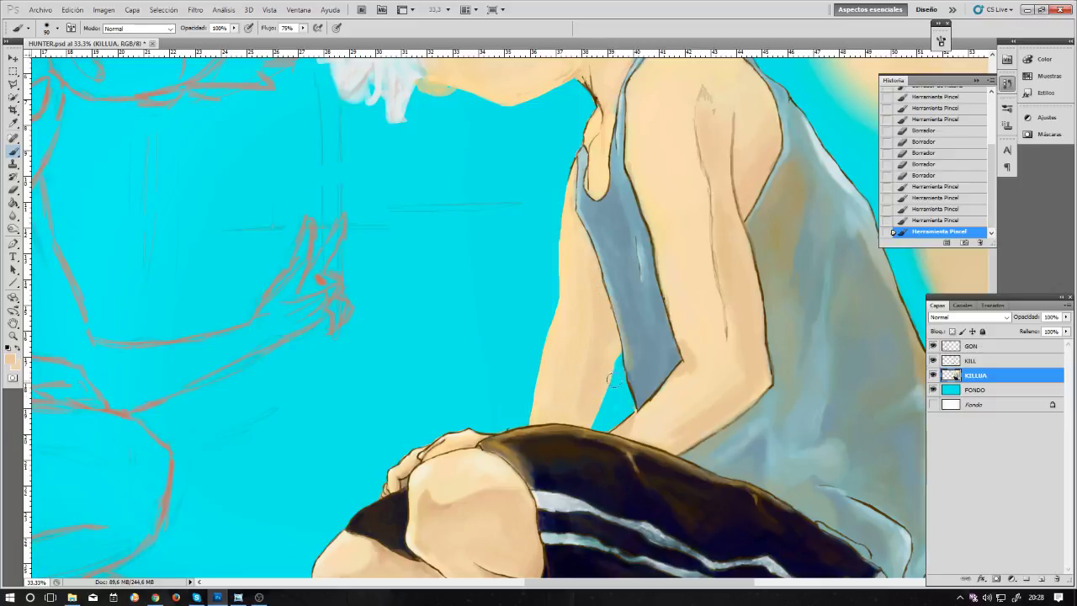
{"action": "key", "text": "bracketright"}
{"action": "mouse_move", "coordinate": [572, 420]}
{"action": "left_mouse_down"}
{"action": "mouse_move", "coordinate": [586, 346]}
{"action": "mouse_move", "coordinate": [575, 380]}
{"action": "left_mouse_up"}
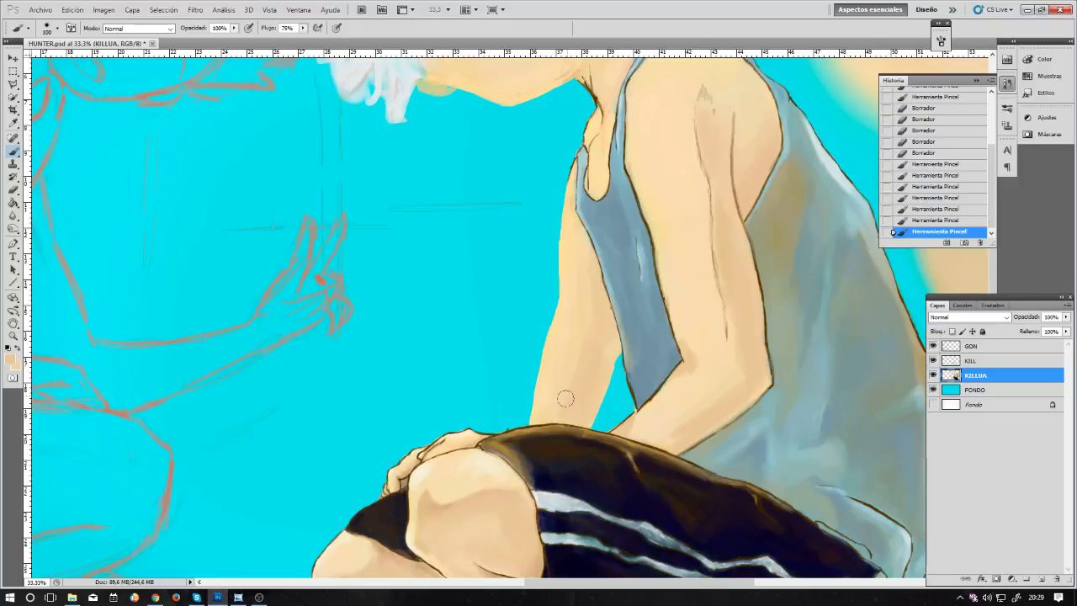
{"action": "left_click_drag", "start_coordinate": [577, 372], "coordinate": [588, 319]}
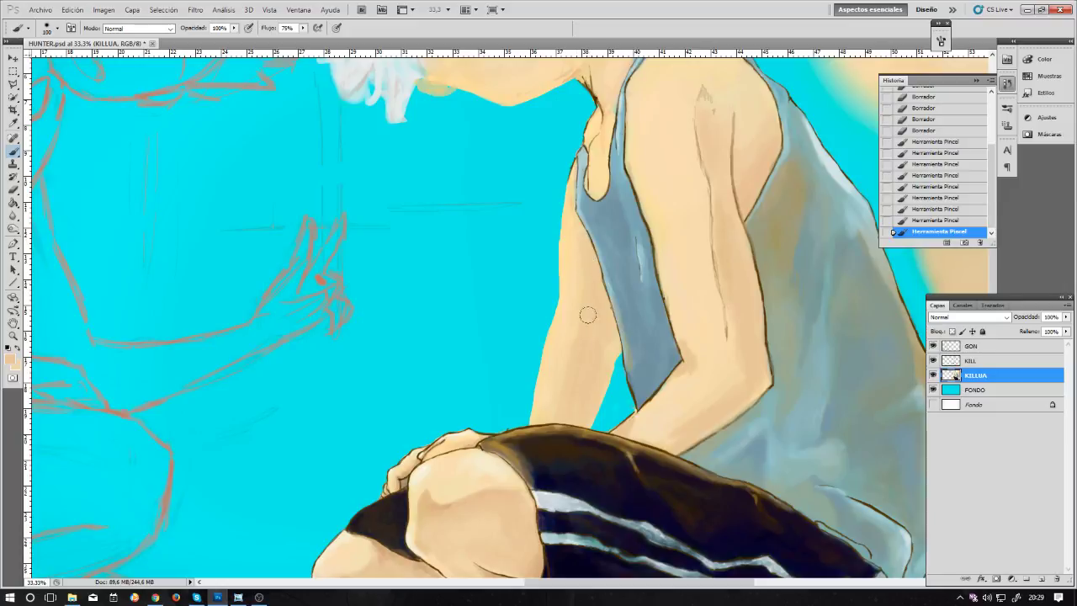
{"action": "mouse_move", "coordinate": [562, 404]}
{"action": "left_mouse_down"}
{"action": "mouse_move", "coordinate": [570, 372]}
{"action": "mouse_move", "coordinate": [556, 412]}
{"action": "left_mouse_up"}
Step: Sample a light skin tone from the near forearm and brighten the outer side of the far arm with a 100 px brush
{"action": "left_click", "coordinate": [683, 396], "text": "alt"}
{"action": "left_click_drag", "start_coordinate": [559, 329], "coordinate": [543, 416]}
{"action": "left_click_drag", "start_coordinate": [552, 357], "coordinate": [578, 267]}
Step: Sample the knee's skin tone, lighten the foreground colour to #fce9c2 and enlarge the brush to 300 px
{"action": "mouse_move", "coordinate": [569, 259]}
{"action": "left_mouse_down"}
{"action": "mouse_move", "coordinate": [570, 220]}
{"action": "mouse_move", "coordinate": [601, 210]}
{"action": "mouse_move", "coordinate": [595, 322]}
{"action": "mouse_move", "coordinate": [591, 196]}
{"action": "mouse_move", "coordinate": [591, 271]}
{"action": "mouse_move", "coordinate": [597, 238]}
{"action": "mouse_move", "coordinate": [548, 362]}
{"action": "mouse_move", "coordinate": [530, 269]}
{"action": "left_mouse_up"}
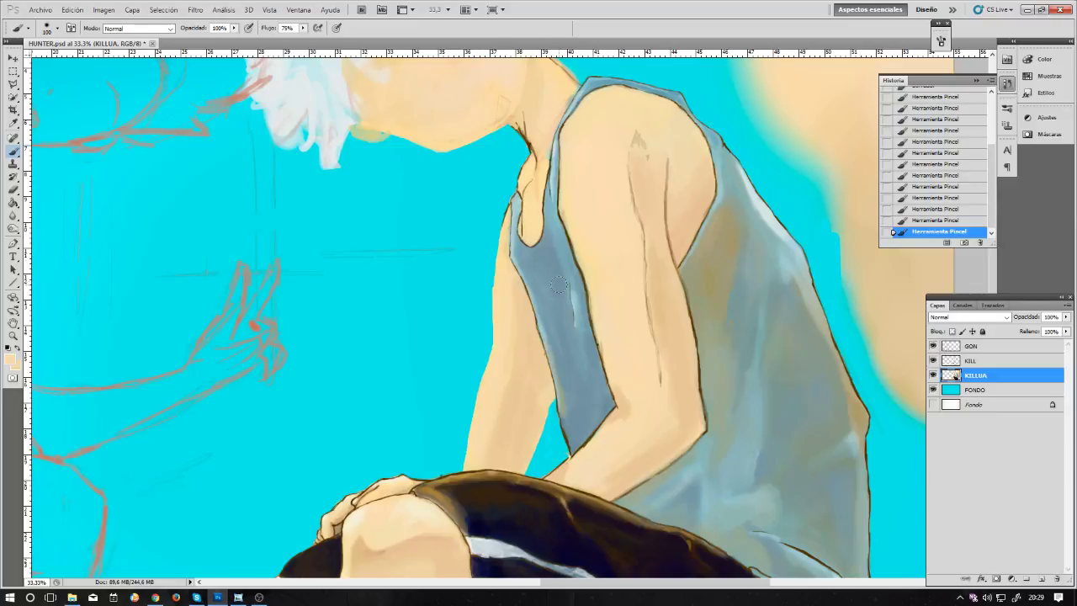
{"action": "key", "text": "ctrl+minus"}
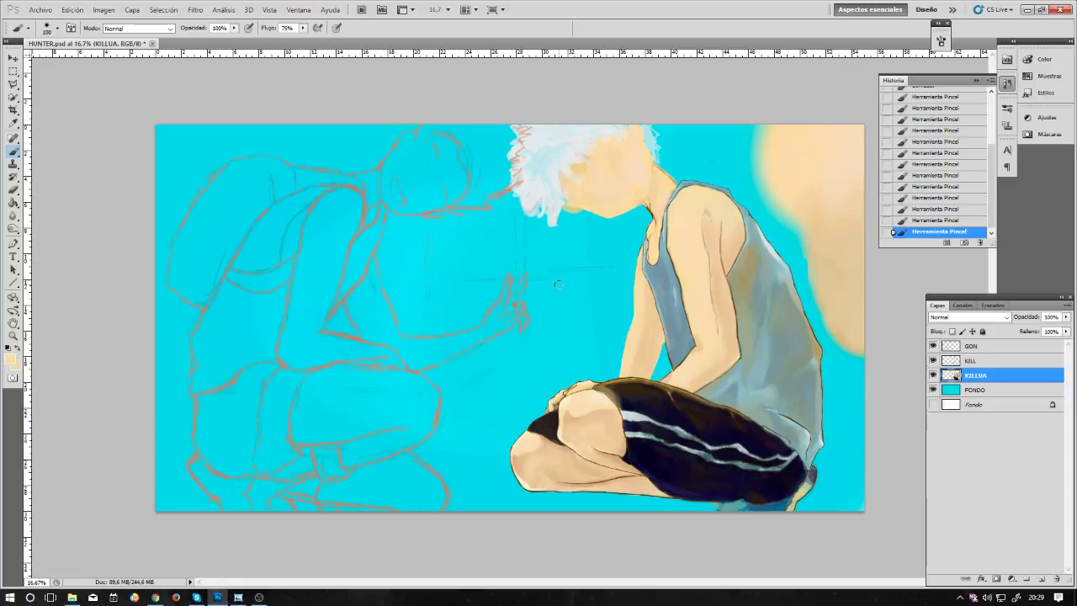
{"action": "left_click", "coordinate": [582, 396], "text": "alt"}
{"action": "key", "text": "bracketright"}
{"action": "key", "text": "bracketright"}
{"action": "key", "text": "bracketright"}
{"action": "key", "text": "bracketright"}
{"action": "key", "text": "bracketright"}
{"action": "key", "text": "bracketright"}
{"action": "left_click", "coordinate": [11, 359]}
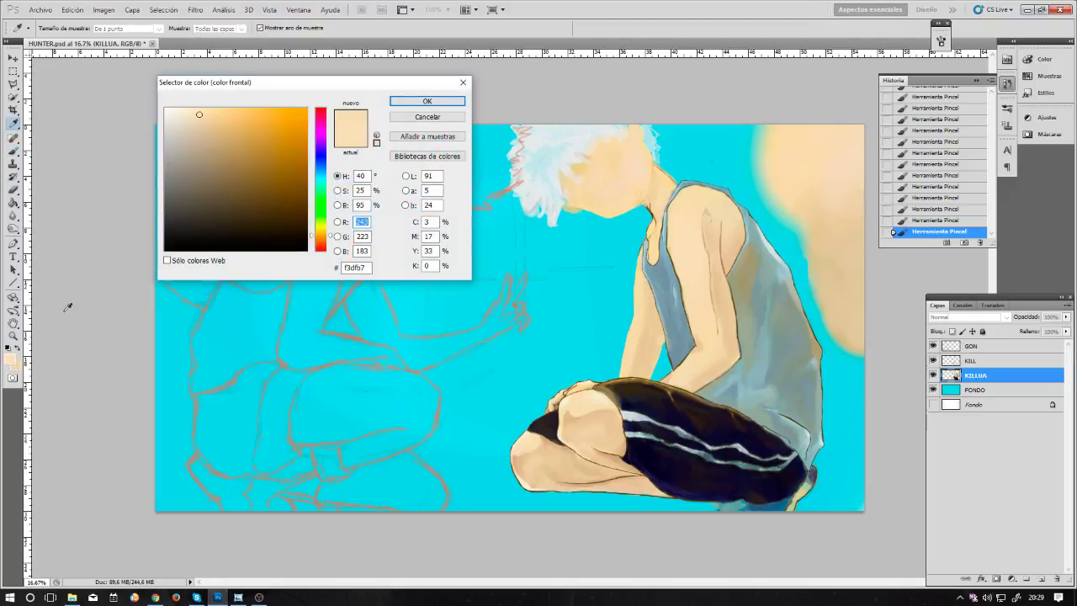
{"action": "left_click", "coordinate": [198, 111]}
{"action": "left_click", "coordinate": [421, 101]}
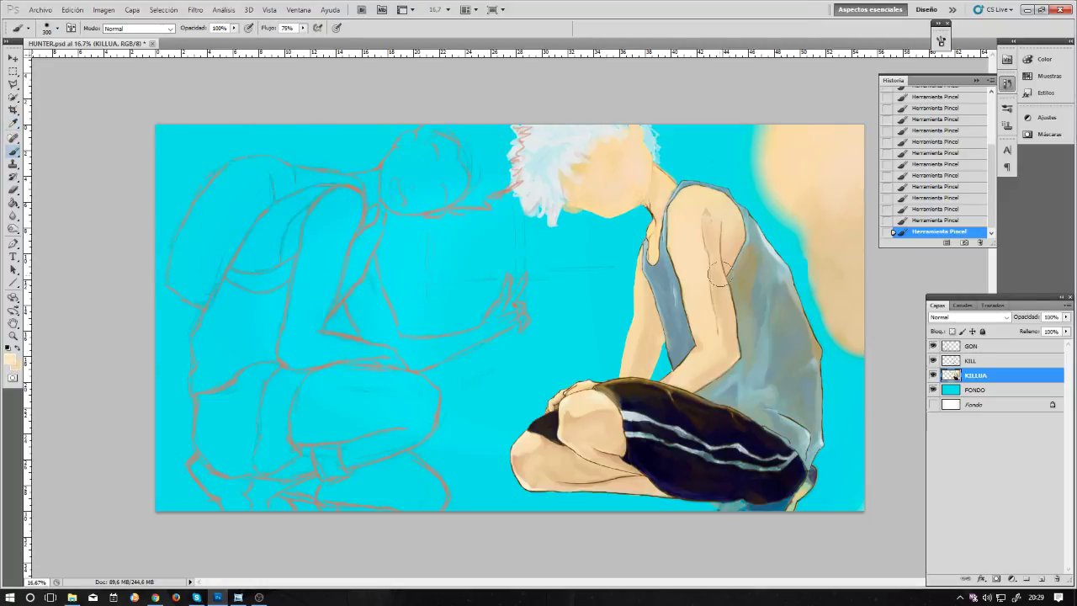
Step: Shift the foreground colour to #fce4c2 and highlight the near upper arm with a 400 px brush
{"action": "key", "text": "bracketright"}
{"action": "left_click", "coordinate": [10, 362]}
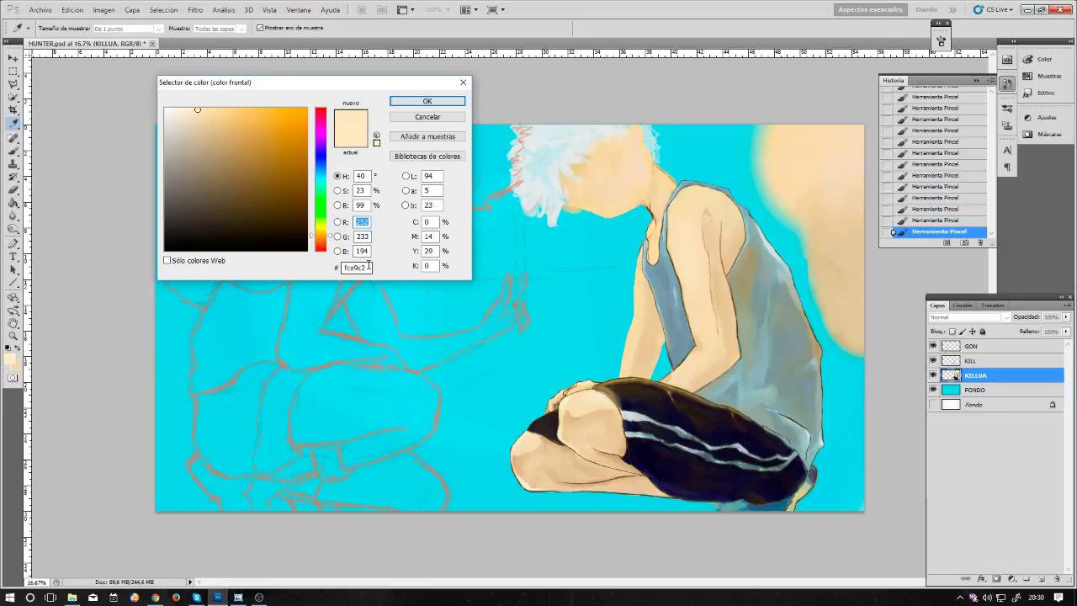
{"action": "left_click", "coordinate": [325, 238]}
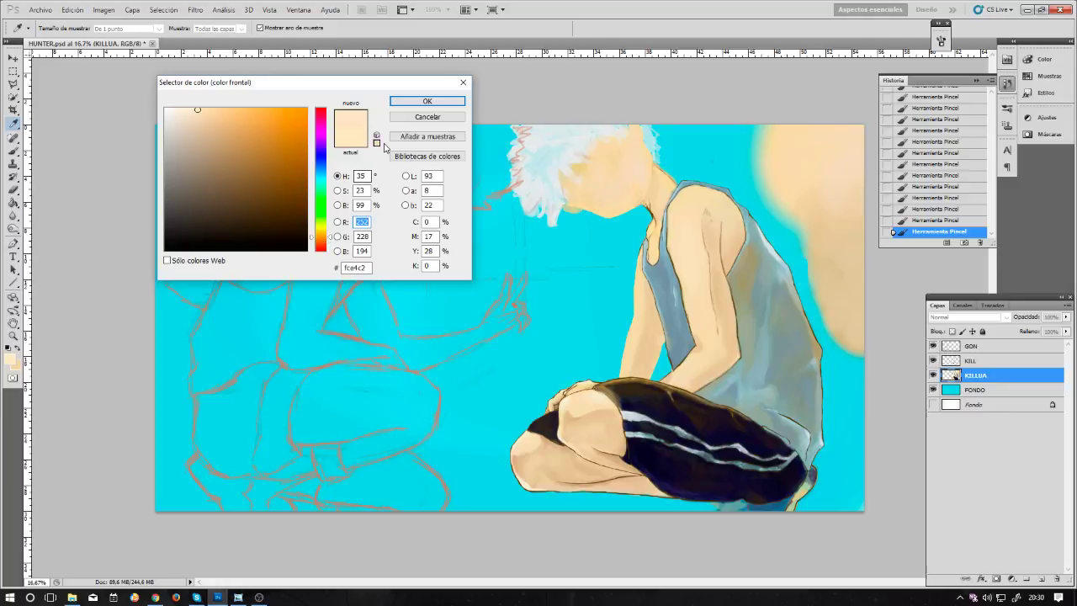
{"action": "left_click", "coordinate": [425, 101]}
{"action": "key", "text": "b"}
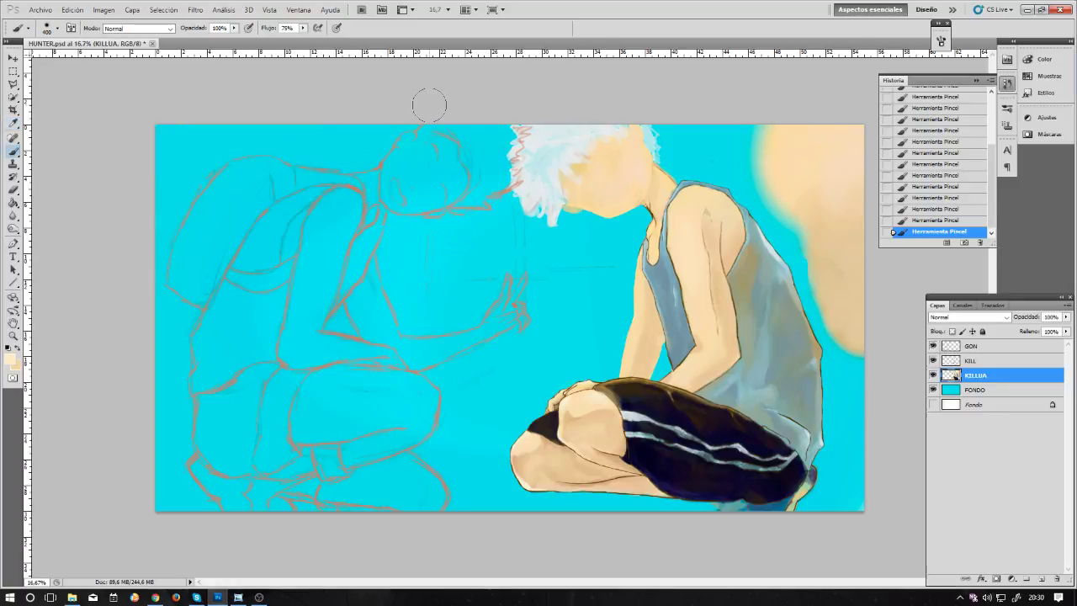
{"action": "mouse_move", "coordinate": [715, 263]}
{"action": "left_mouse_down"}
{"action": "mouse_move", "coordinate": [682, 218]}
{"action": "mouse_move", "coordinate": [699, 299]}
{"action": "mouse_move", "coordinate": [720, 252]}
{"action": "mouse_move", "coordinate": [717, 307]}
{"action": "mouse_move", "coordinate": [732, 251]}
{"action": "mouse_move", "coordinate": [714, 291]}
{"action": "mouse_move", "coordinate": [703, 280]}
{"action": "mouse_move", "coordinate": [695, 289]}
{"action": "mouse_move", "coordinate": [700, 316]}
{"action": "mouse_move", "coordinate": [695, 283]}
{"action": "mouse_move", "coordinate": [706, 344]}
{"action": "mouse_move", "coordinate": [704, 318]}
{"action": "left_mouse_up"}
Step: Sample skin tones from the knee and near elbow and blend the near forearm and upper arm with a 100 px brush
{"action": "key", "text": "bracketleft"}
{"action": "key", "text": "bracketright"}
{"action": "key", "text": "bracketleft"}
{"action": "key", "text": "bracketleft"}
{"action": "key", "text": "bracketleft"}
{"action": "key", "text": "bracketleft"}
{"action": "key", "text": "bracketleft"}
{"action": "key", "text": "bracketleft"}
{"action": "left_click", "coordinate": [577, 411], "text": "alt"}
{"action": "key", "text": "bracketright"}
{"action": "left_click", "coordinate": [726, 347], "text": "alt"}
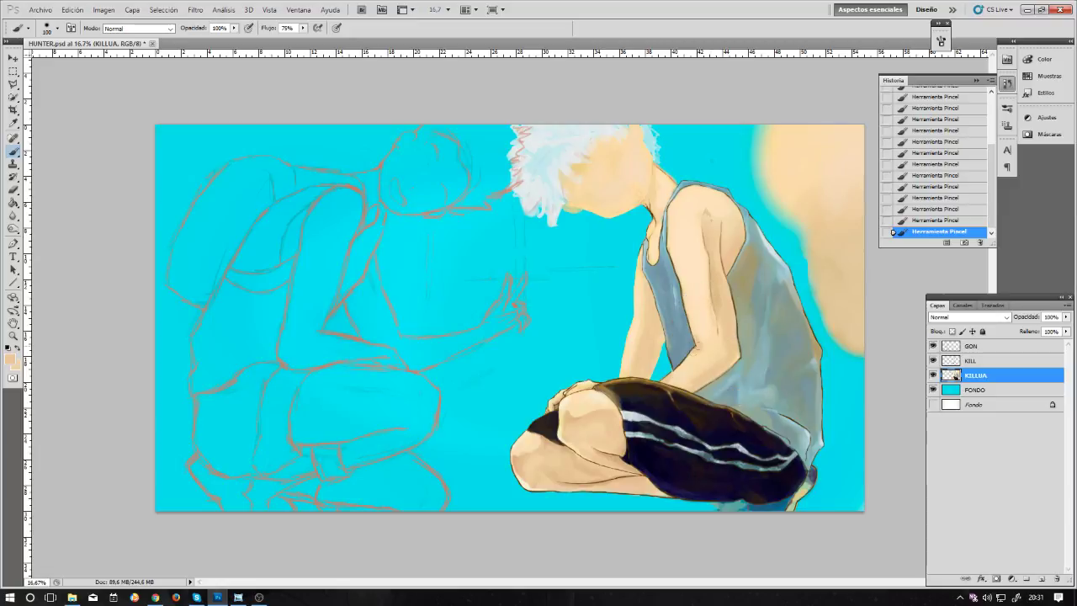
{"action": "left_click_drag", "start_coordinate": [689, 359], "coordinate": [699, 347]}
{"action": "left_click_drag", "start_coordinate": [683, 289], "coordinate": [681, 276]}
Step: Sample light skin tones from the near upper arm and the lower knee, enlarging the brush to 250 px
{"action": "left_click", "coordinate": [685, 271], "text": "alt"}
{"action": "key", "text": "bracketright"}
{"action": "key", "text": "bracketright"}
{"action": "key", "text": "bracketright"}
{"action": "left_click", "coordinate": [526, 439], "text": "alt"}
{"action": "key", "text": "bracketright"}
{"action": "key", "text": "bracketright"}
Step: On the KILL layer, cover the sketched line inside the near upper arm with light skin tone using a 70 px brush, undoing the last stroke
{"action": "left_click", "coordinate": [969, 359]}
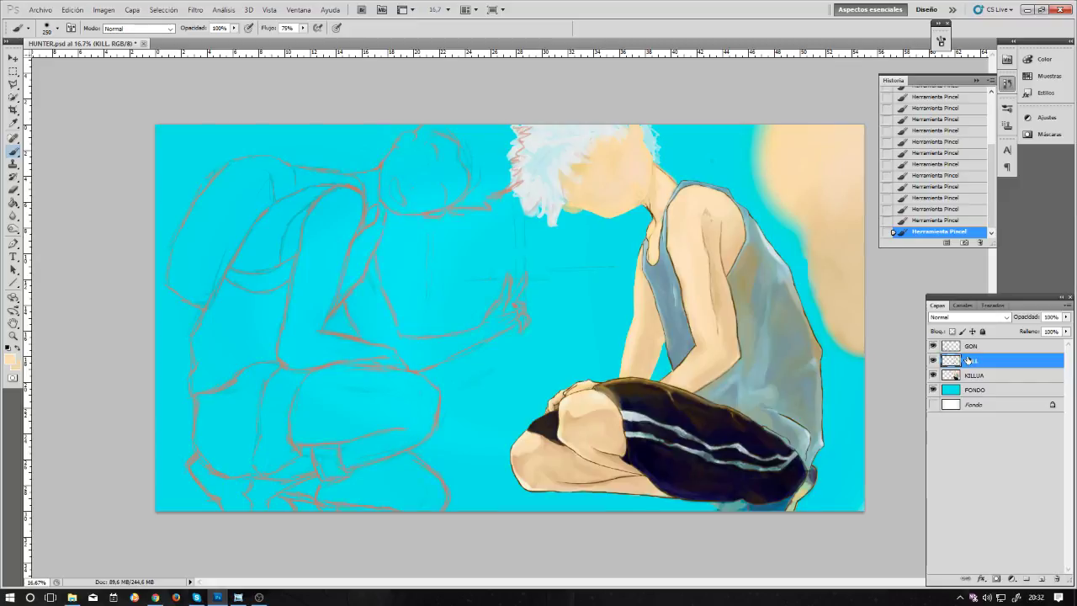
{"action": "key", "text": "ctrl+plus"}
{"action": "key", "text": "ctrl+plus"}
{"action": "key", "text": "ctrl+plus"}
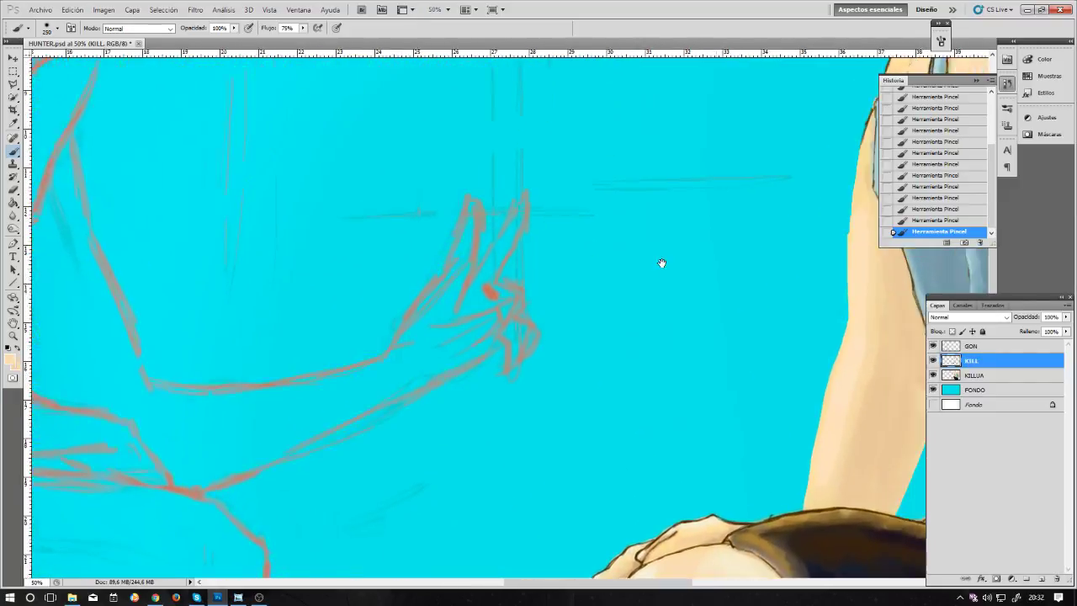
{"action": "left_click_drag", "start_coordinate": [661, 260], "coordinate": [221, 281]}
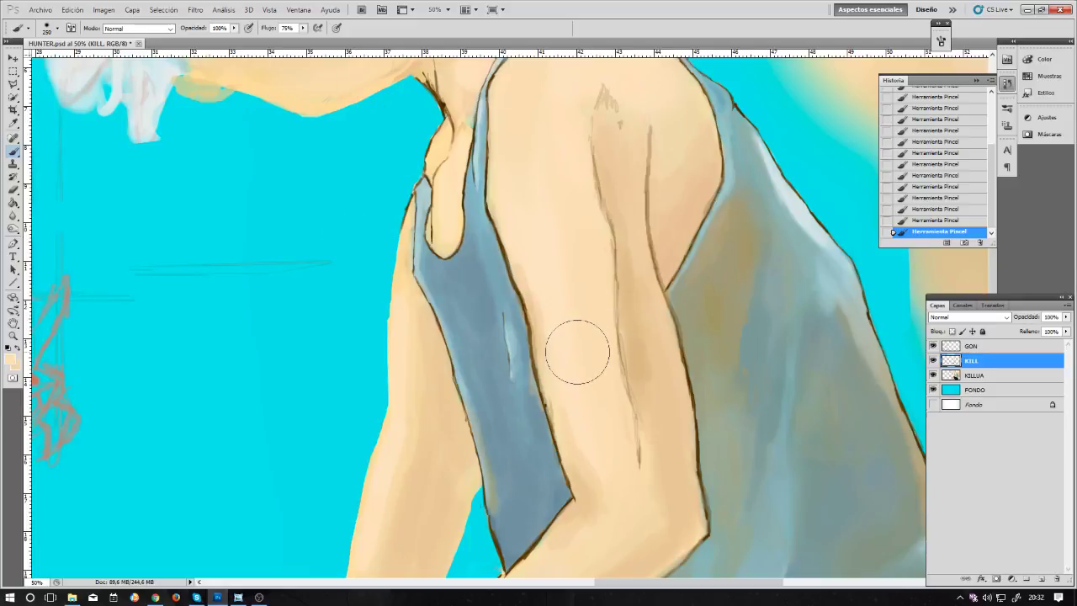
{"action": "key", "text": "bracketleft"}
{"action": "key", "text": "bracketleft"}
{"action": "key", "text": "bracketleft"}
{"action": "key", "text": "bracketleft"}
{"action": "key", "text": "bracketleft"}
{"action": "key", "text": "bracketleft"}
{"action": "key", "text": "bracketleft"}
{"action": "key", "text": "bracketleft"}
{"action": "key", "text": "bracketleft"}
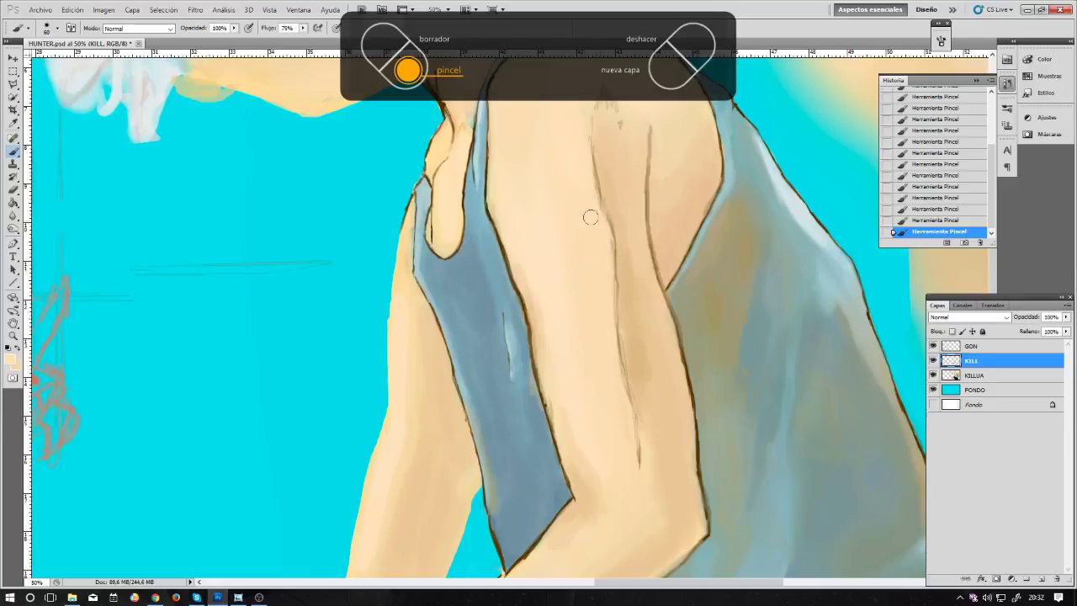
{"action": "key", "text": "bracketright"}
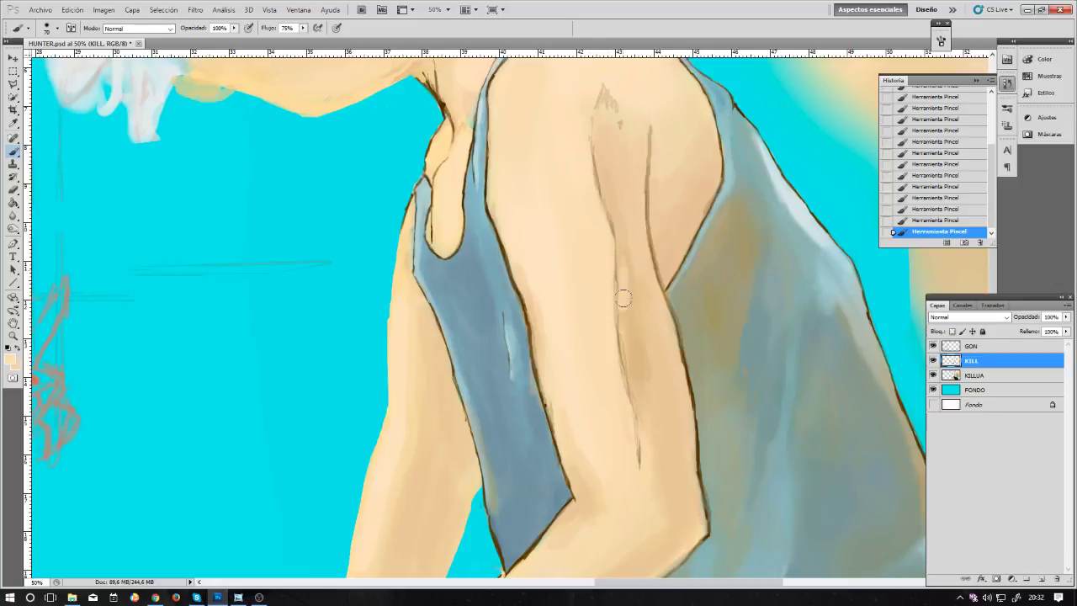
{"action": "mouse_move", "coordinate": [623, 298]}
{"action": "left_mouse_down"}
{"action": "mouse_move", "coordinate": [621, 269]}
{"action": "mouse_move", "coordinate": [633, 376]}
{"action": "left_mouse_up"}
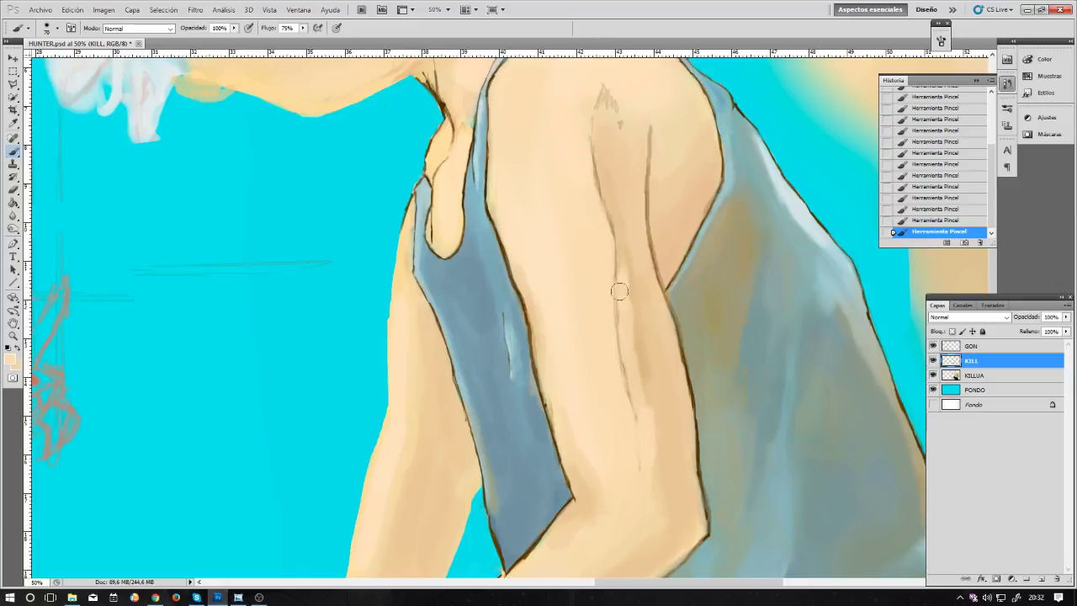
{"action": "mouse_move", "coordinate": [624, 248]}
{"action": "left_mouse_down"}
{"action": "mouse_move", "coordinate": [624, 275]}
{"action": "mouse_move", "coordinate": [607, 170]}
{"action": "mouse_move", "coordinate": [622, 198]}
{"action": "mouse_move", "coordinate": [660, 176]}
{"action": "mouse_move", "coordinate": [637, 203]}
{"action": "left_mouse_up"}
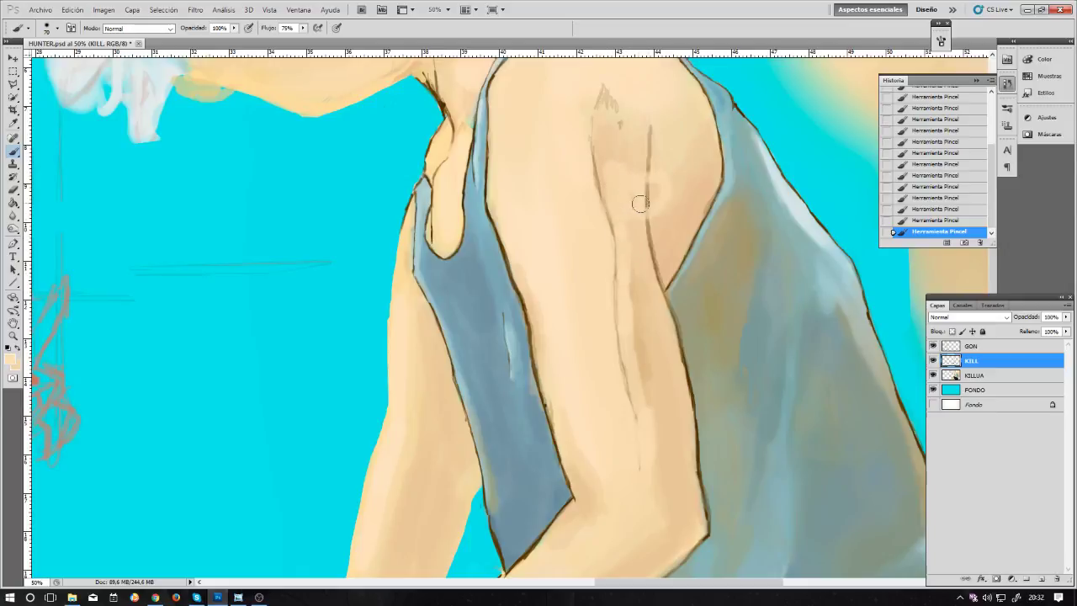
{"action": "key", "text": "ctrl+z"}
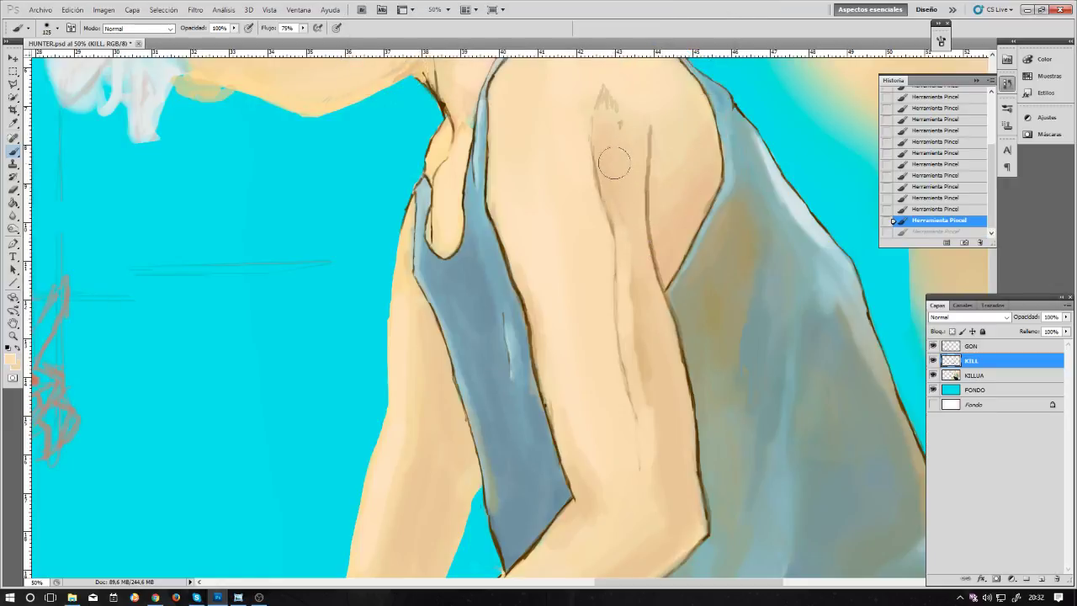
Step: Paint light skin tone over the sketch marks and shadow below the near shoulder with a 125 px brush
{"action": "key", "text": "bracketright"}
{"action": "key", "text": "bracketright"}
{"action": "mouse_move", "coordinate": [617, 126]}
{"action": "left_mouse_down"}
{"action": "mouse_move", "coordinate": [647, 112]}
{"action": "mouse_move", "coordinate": [625, 86]}
{"action": "mouse_move", "coordinate": [610, 114]}
{"action": "mouse_move", "coordinate": [601, 90]}
{"action": "left_mouse_up"}
{"action": "left_click_drag", "start_coordinate": [618, 145], "coordinate": [613, 180]}
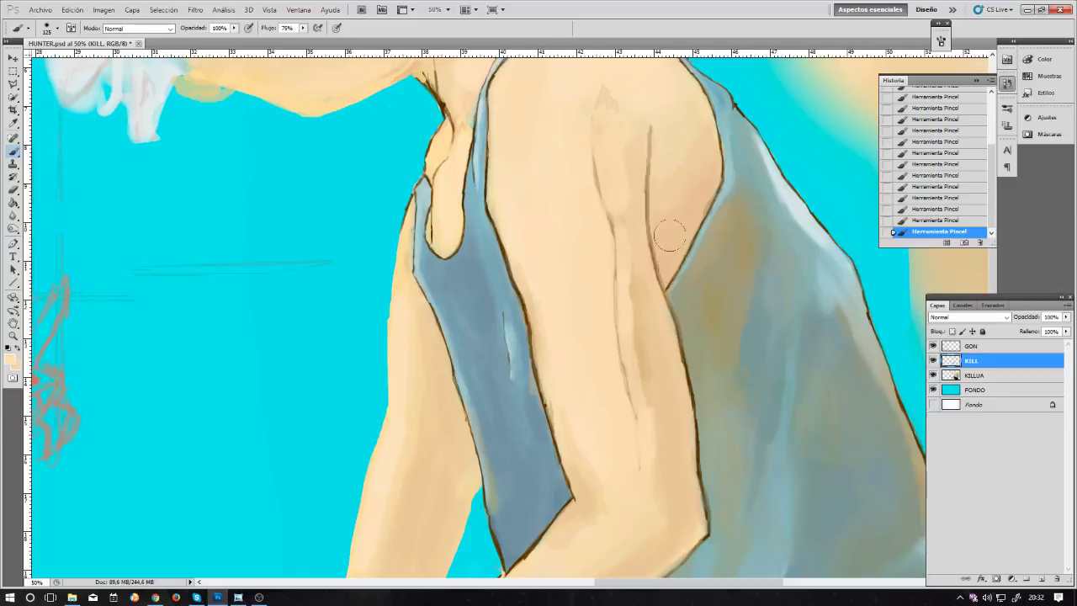
Step: Sample the upper arm's shadow tone on the KILLUA layer and reduce the brush to 80 px
{"action": "left_click", "coordinate": [971, 376]}
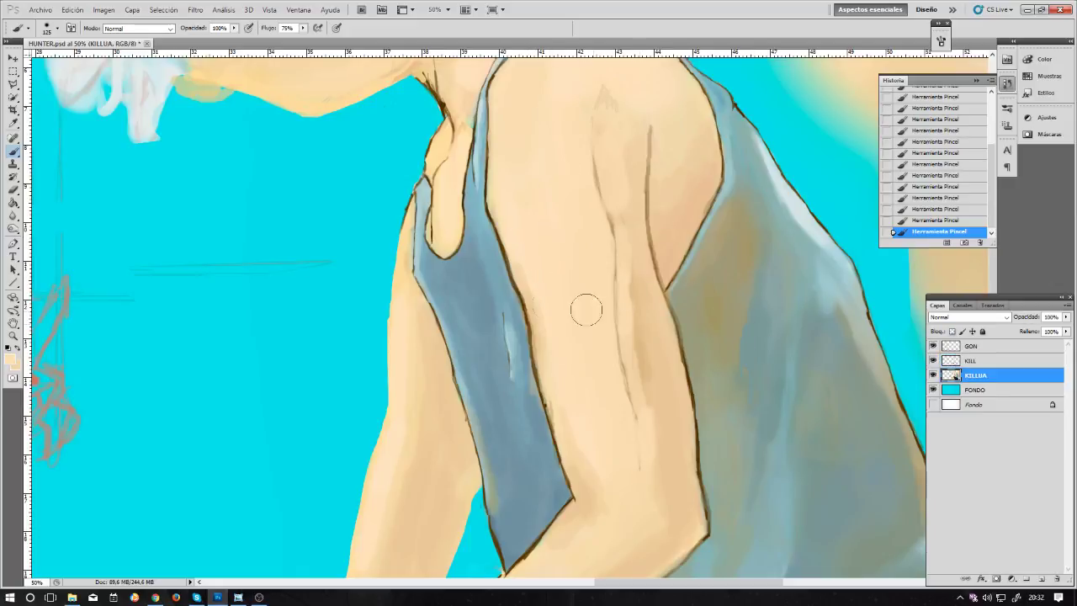
{"action": "left_click", "coordinate": [639, 343], "text": "alt"}
{"action": "key", "text": "bracketleft"}
{"action": "key", "text": "bracketleft"}
{"action": "key", "text": "bracketleft"}
Step: Compare the near arm's shading with the KILL line layer hidden and shown
{"action": "left_click", "coordinate": [932, 361]}
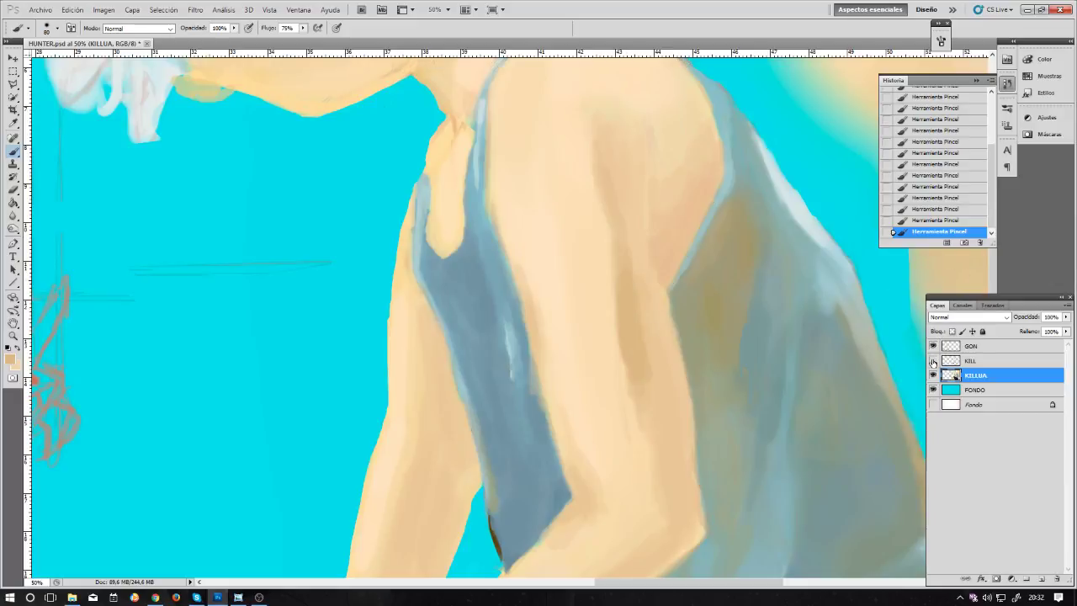
{"action": "left_click", "coordinate": [932, 361]}
{"action": "left_click", "coordinate": [932, 361]}
{"action": "left_click", "coordinate": [932, 360]}
{"action": "left_click", "coordinate": [932, 361]}
{"action": "left_click", "coordinate": [932, 361]}
{"action": "left_click", "coordinate": [932, 361]}
{"action": "left_click", "coordinate": [932, 360]}
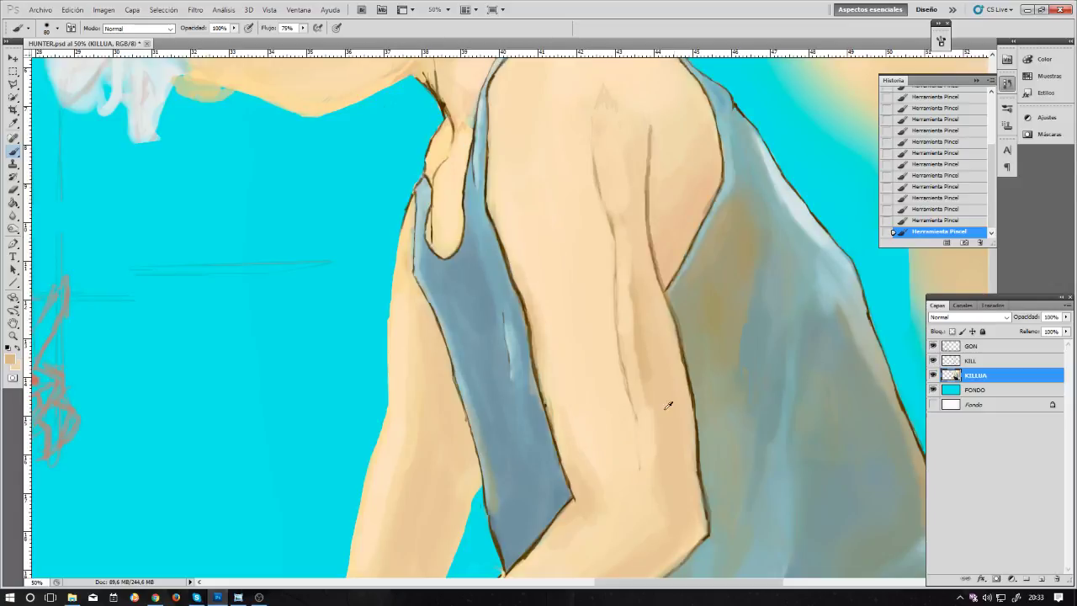
Step: On the KILL layer, erase the skin strokes covering the near upper arm's shadow, reducing the eraser to 100 px
{"action": "left_click", "coordinate": [535, 400], "text": "alt"}
{"action": "left_click", "coordinate": [979, 362]}
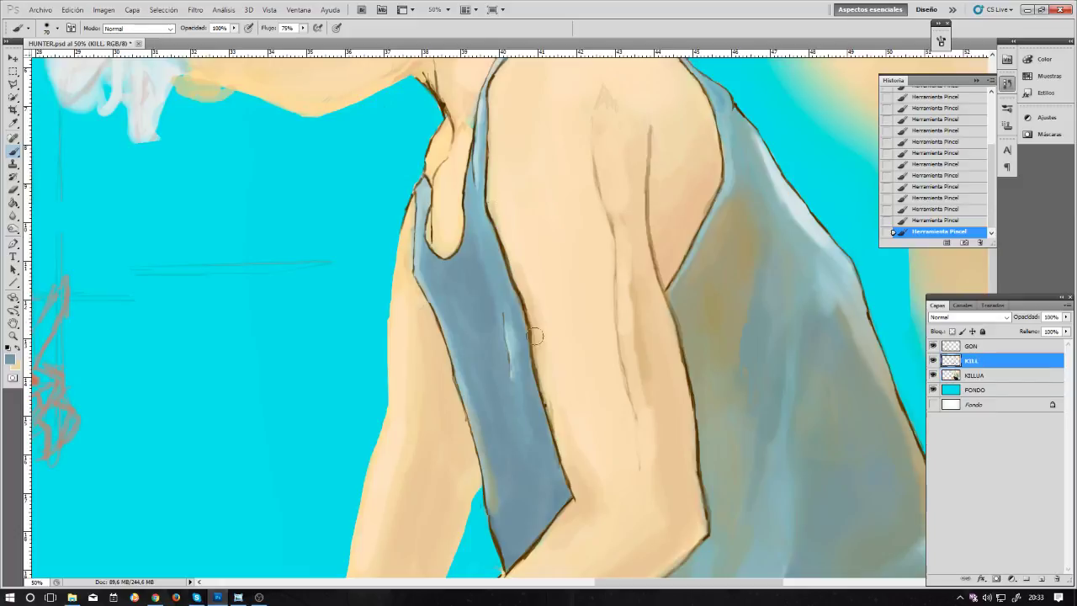
{"action": "key", "text": "e"}
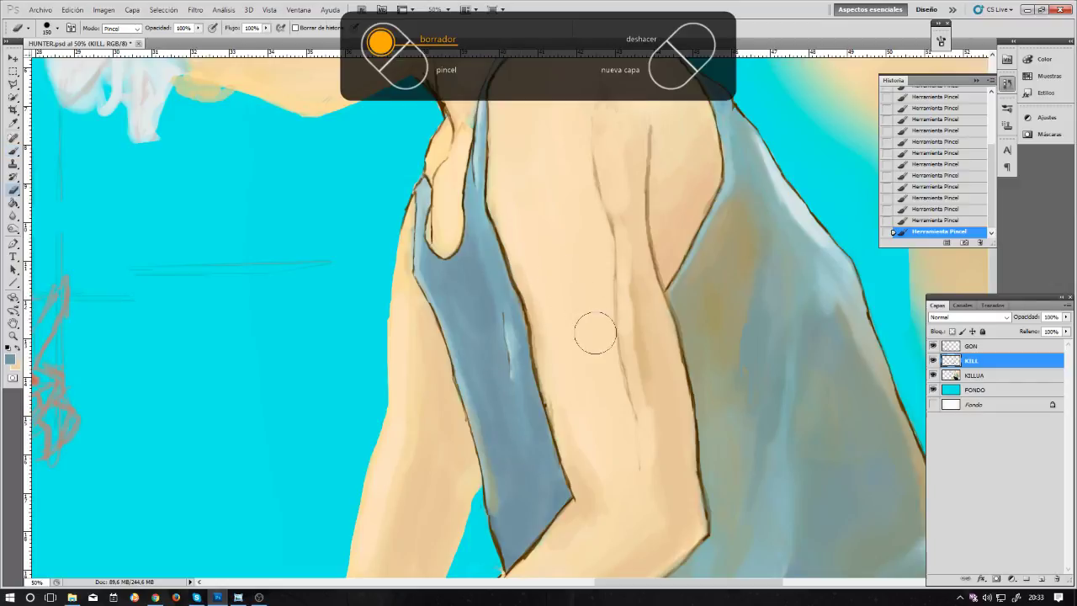
{"action": "mouse_move", "coordinate": [605, 297]}
{"action": "left_mouse_down"}
{"action": "mouse_move", "coordinate": [650, 332]}
{"action": "mouse_move", "coordinate": [642, 350]}
{"action": "mouse_move", "coordinate": [657, 391]}
{"action": "mouse_move", "coordinate": [642, 329]}
{"action": "left_mouse_up"}
{"action": "left_click_drag", "start_coordinate": [622, 269], "coordinate": [608, 241]}
{"action": "key", "text": "bracketleft"}
{"action": "key", "text": "bracketleft"}
{"action": "key", "text": "bracketleft"}
{"action": "key", "text": "bracketleft"}
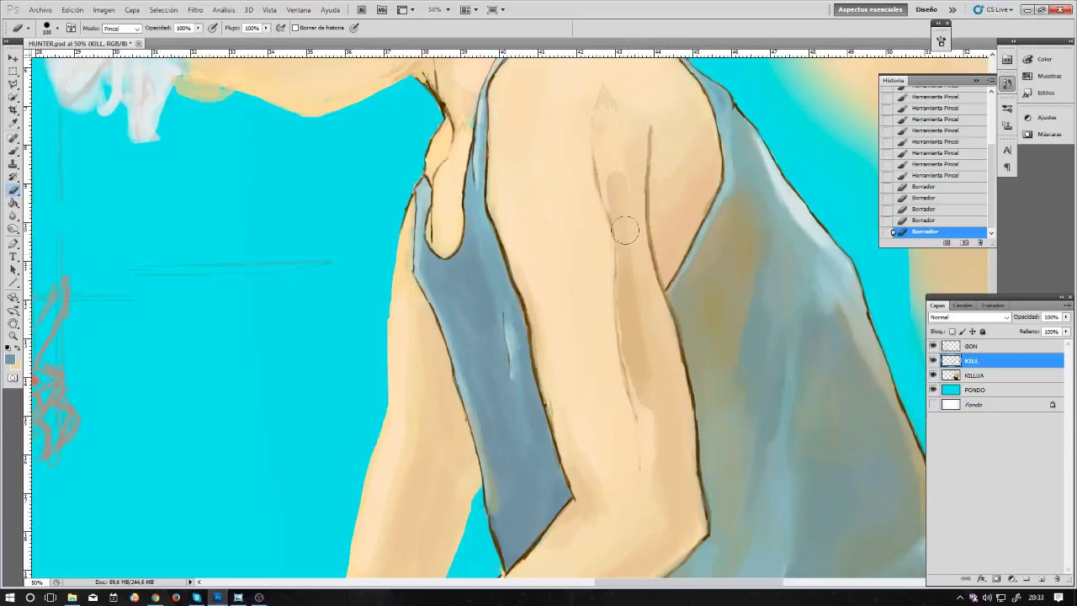
{"action": "left_click_drag", "start_coordinate": [607, 175], "coordinate": [623, 201]}
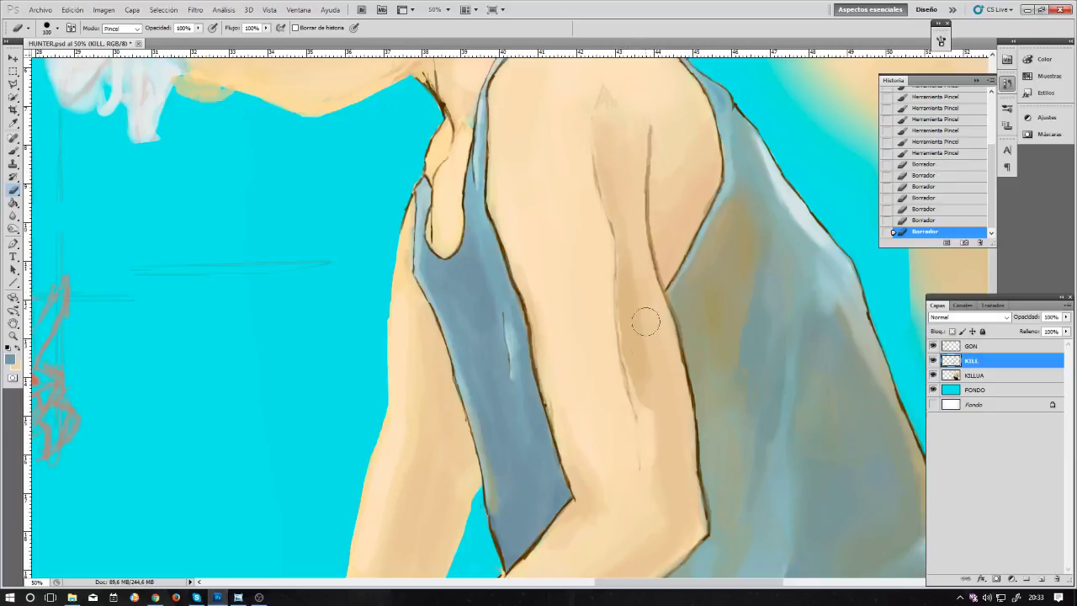
Step: Erase more of the inner line and leftover paint along the near upper arm, and check the shading with the KILL layer hidden
{"action": "mouse_move", "coordinate": [664, 443]}
{"action": "left_mouse_down"}
{"action": "mouse_move", "coordinate": [639, 377]}
{"action": "mouse_move", "coordinate": [665, 508]}
{"action": "mouse_move", "coordinate": [661, 463]}
{"action": "mouse_move", "coordinate": [670, 479]}
{"action": "mouse_move", "coordinate": [634, 513]}
{"action": "mouse_move", "coordinate": [602, 397]}
{"action": "left_mouse_up"}
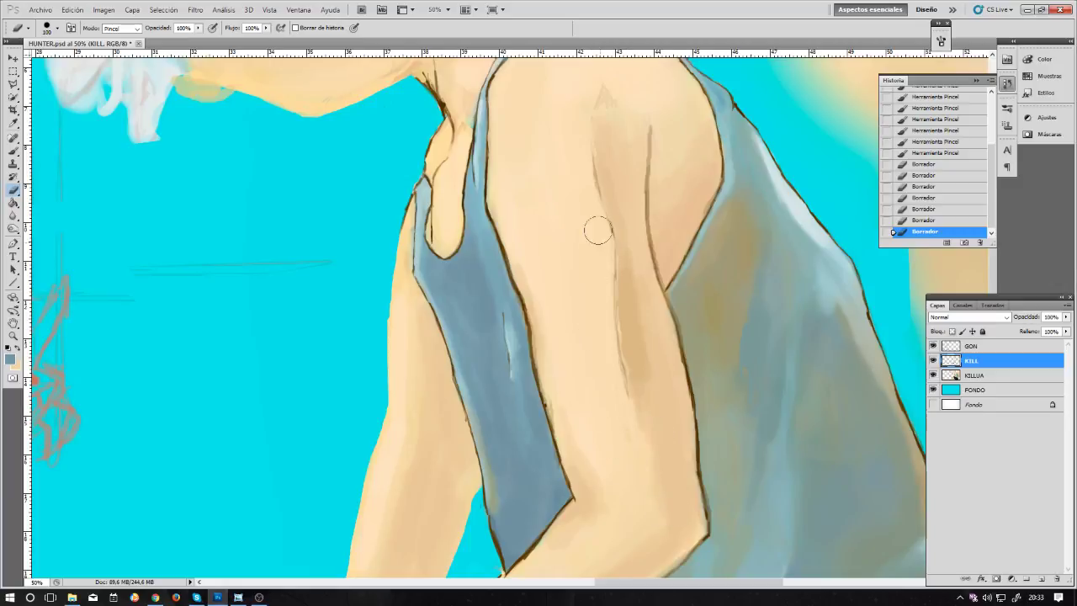
{"action": "left_click_drag", "start_coordinate": [578, 178], "coordinate": [582, 187]}
{"action": "left_click_drag", "start_coordinate": [626, 432], "coordinate": [619, 411]}
{"action": "left_click_drag", "start_coordinate": [616, 178], "coordinate": [622, 122]}
{"action": "left_click", "coordinate": [933, 361]}
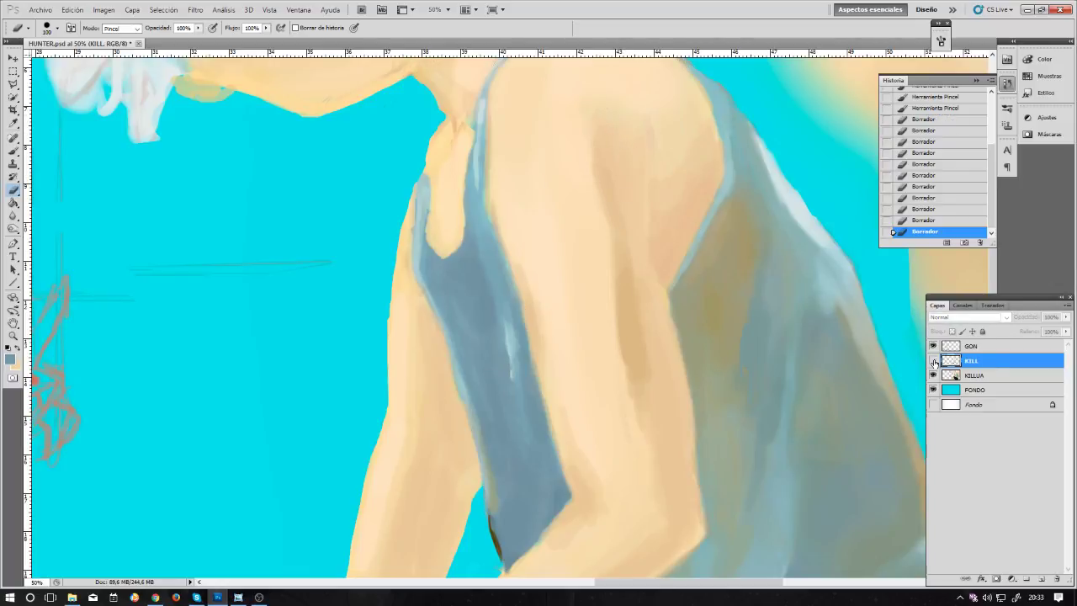
{"action": "left_click", "coordinate": [932, 361]}
Step: Erase the rest of the inner line along the near upper arm on the KILL layer with a 150 px eraser
{"action": "key", "text": "bracketright"}
{"action": "key", "text": "bracketright"}
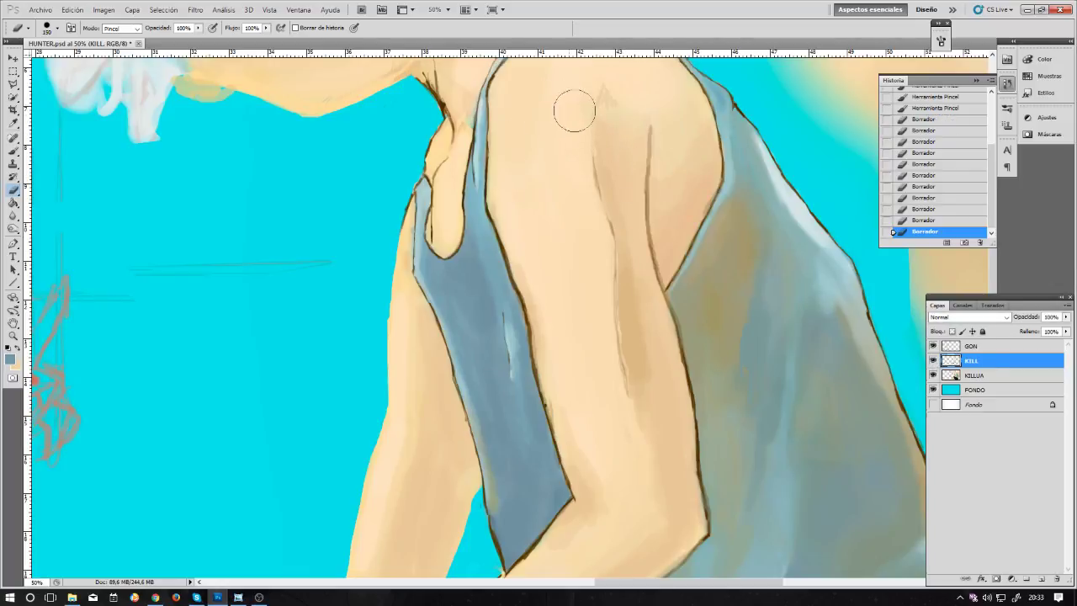
{"action": "left_click_drag", "start_coordinate": [573, 110], "coordinate": [570, 176]}
{"action": "key", "text": "b"}
{"action": "left_click", "coordinate": [513, 291], "text": "alt"}
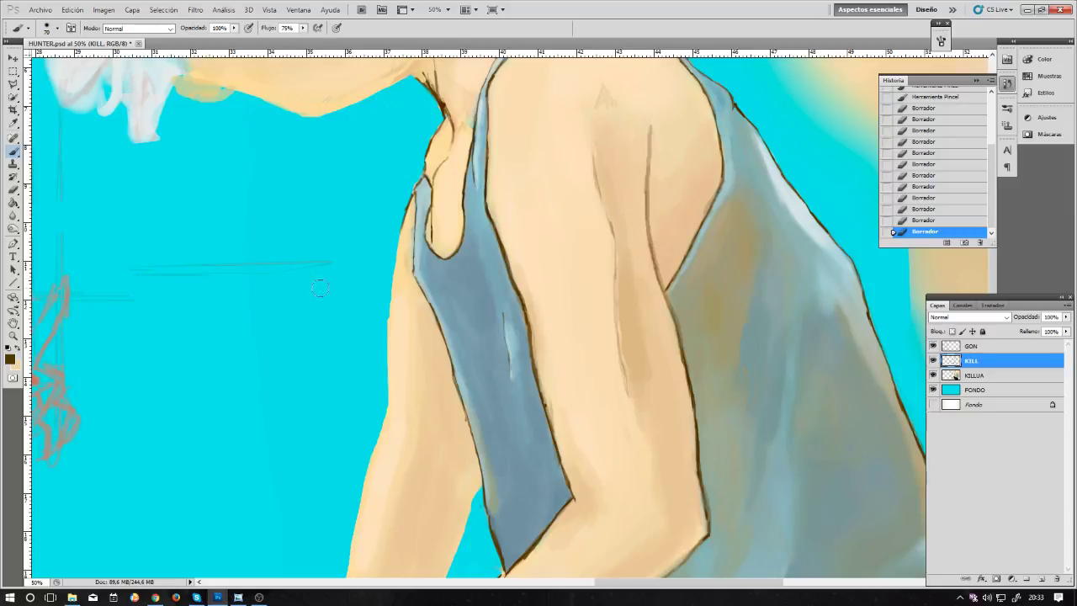
{"action": "key", "text": "e"}
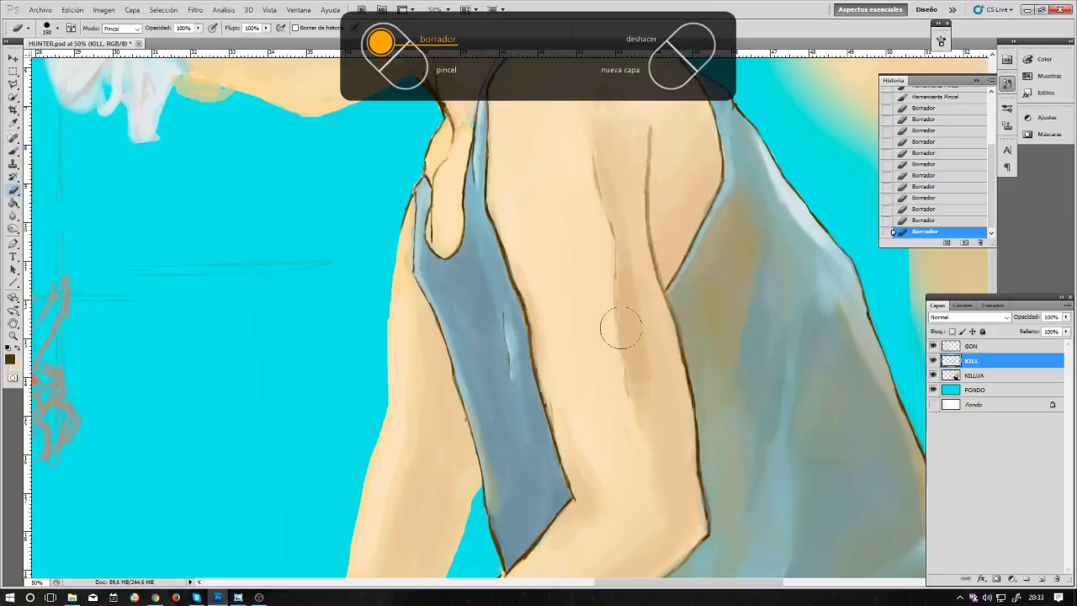
{"action": "mouse_move", "coordinate": [620, 321]}
{"action": "left_mouse_down"}
{"action": "mouse_move", "coordinate": [579, 162]}
{"action": "mouse_move", "coordinate": [592, 202]}
{"action": "mouse_move", "coordinate": [586, 149]}
{"action": "mouse_move", "coordinate": [611, 126]}
{"action": "left_mouse_up"}
Step: On the KILLUA layer, sample the knee's shadow tone with the Brush and change the foreground colour to a darker, warmer brown
{"action": "left_click", "coordinate": [957, 375]}
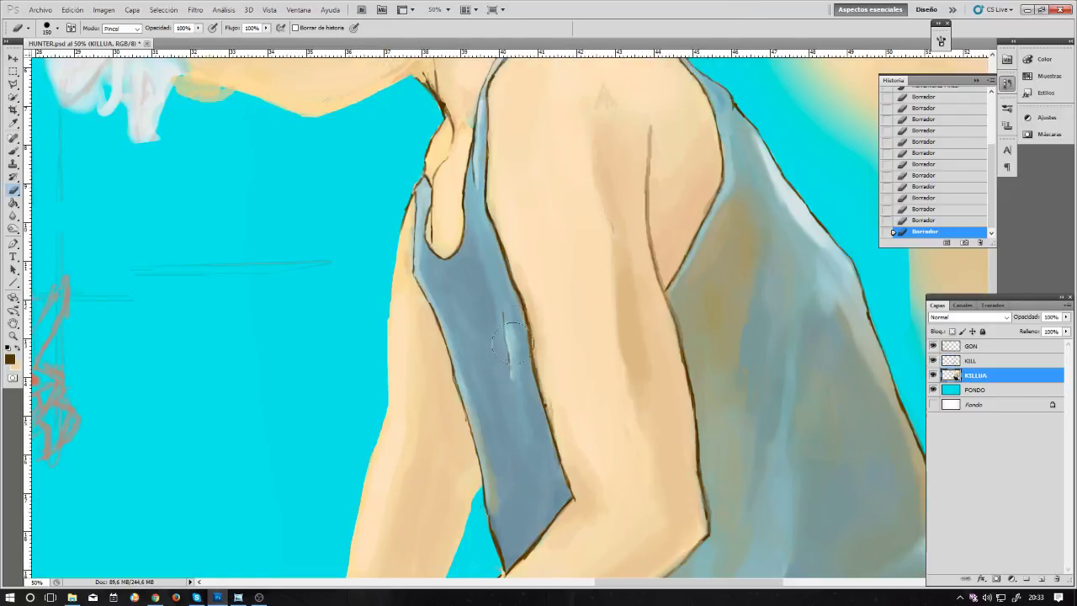
{"action": "left_click_drag", "start_coordinate": [554, 393], "coordinate": [541, 319]}
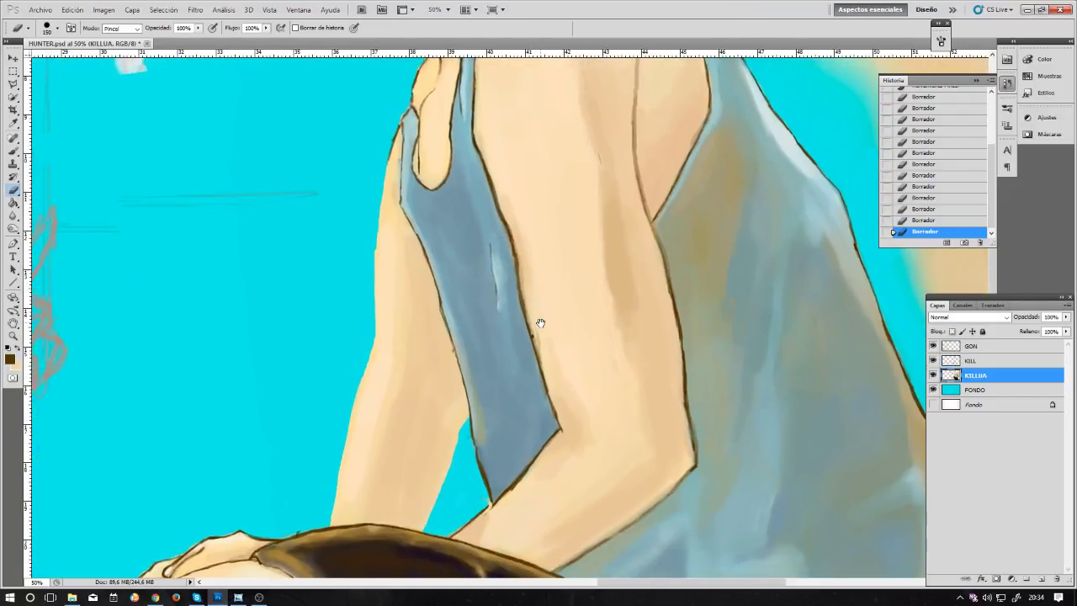
{"action": "left_click_drag", "start_coordinate": [569, 408], "coordinate": [581, 288]}
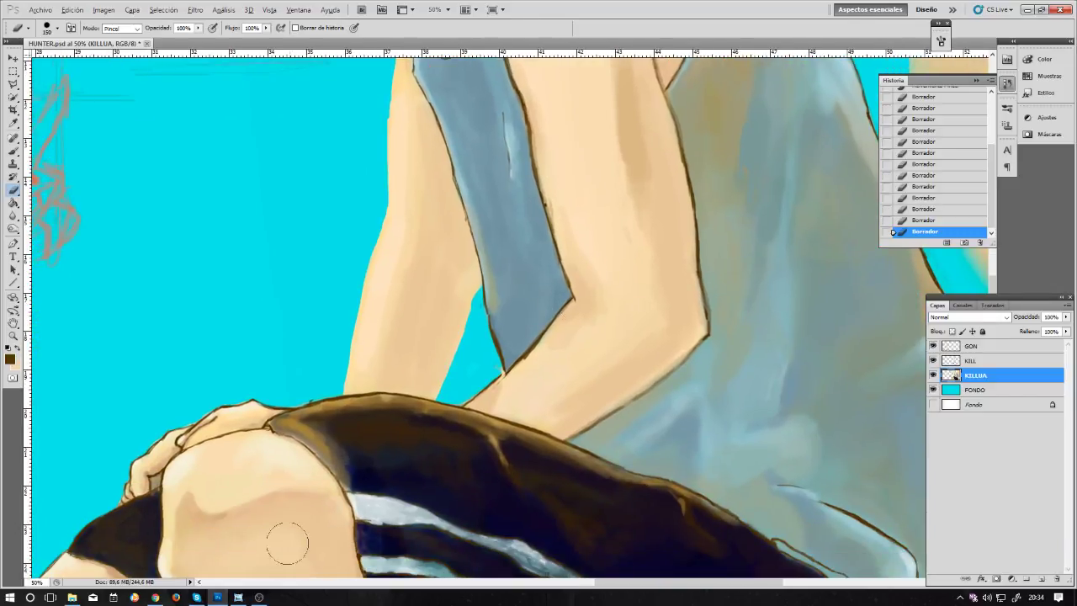
{"action": "key", "text": "b"}
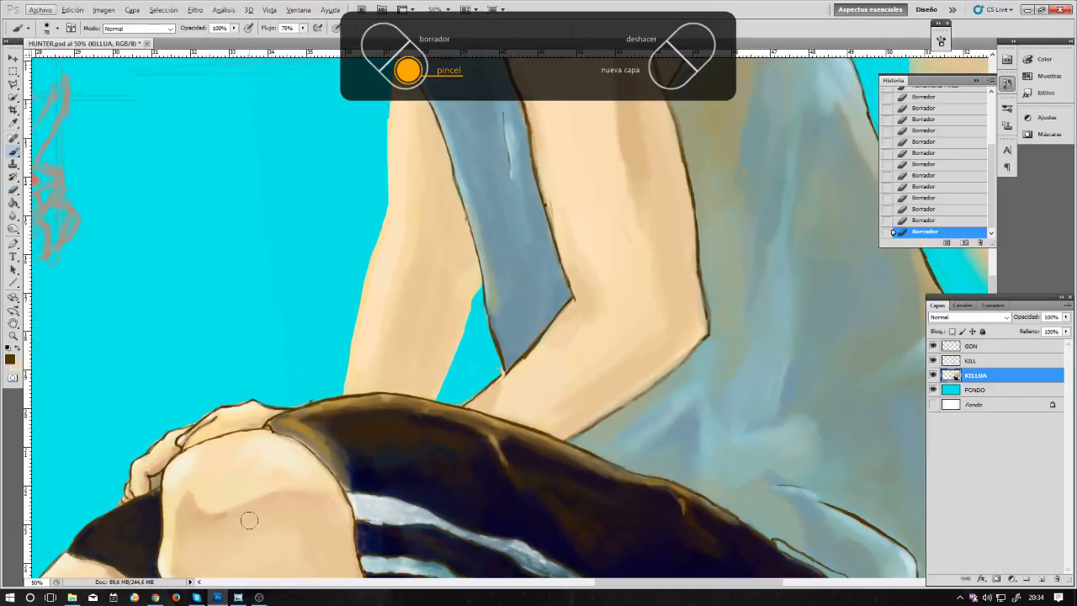
{"action": "left_click", "coordinate": [216, 511], "text": "alt"}
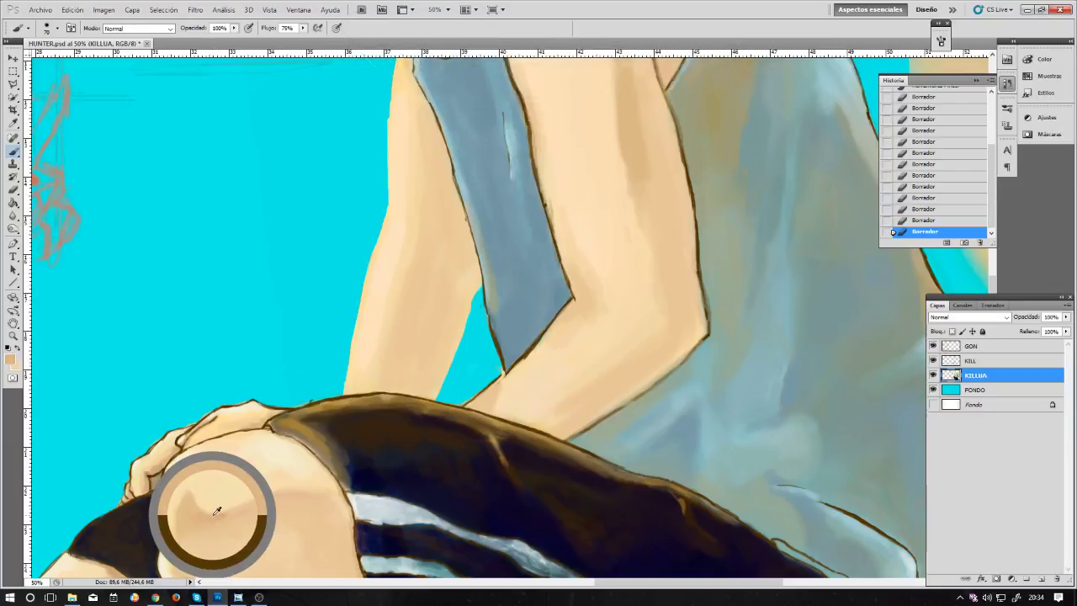
{"action": "left_click", "coordinate": [11, 359]}
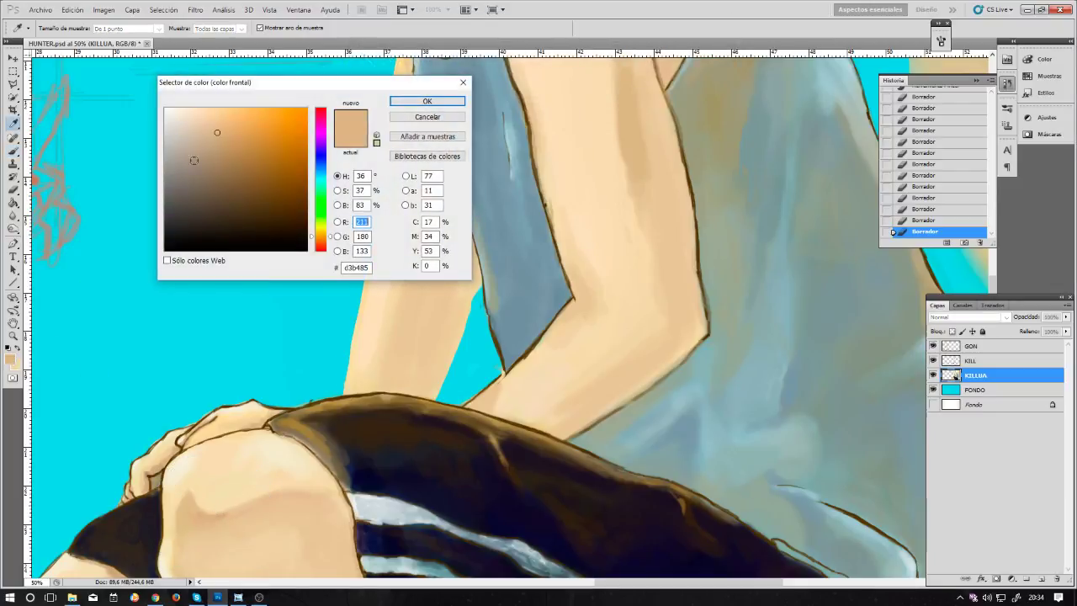
{"action": "left_click", "coordinate": [226, 144]}
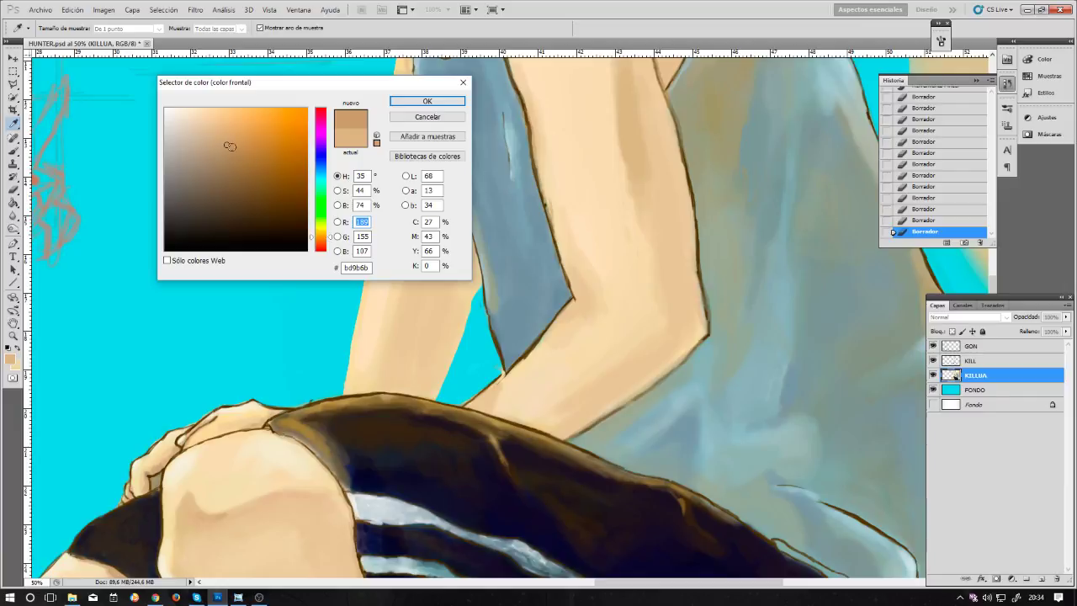
{"action": "left_click", "coordinate": [285, 108]}
{"action": "left_click", "coordinate": [427, 100]}
Step: Paint a darker brown shadow edge down the inside of the near upper arm towards the elbow with a 40 px brush
{"action": "key", "text": "h"}
{"action": "mouse_move", "coordinate": [476, 113]}
{"action": "left_mouse_down"}
{"action": "mouse_move", "coordinate": [492, 250]}
{"action": "mouse_move", "coordinate": [703, 159]}
{"action": "mouse_move", "coordinate": [741, 174]}
{"action": "left_mouse_up"}
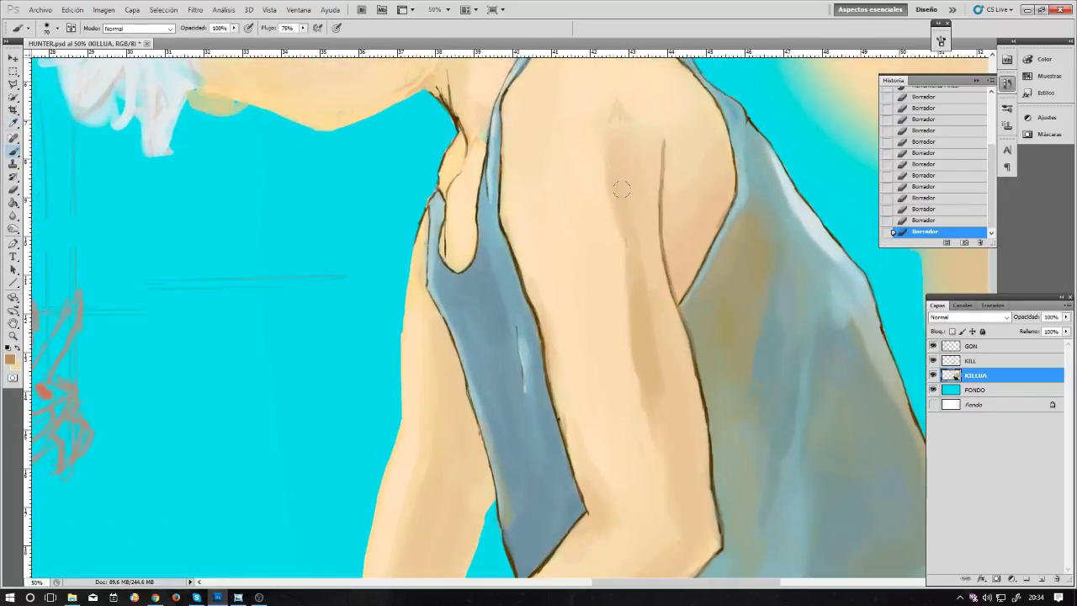
{"action": "key", "text": "bracketleft"}
{"action": "key", "text": "bracketleft"}
{"action": "left_click_drag", "start_coordinate": [605, 150], "coordinate": [615, 219]}
{"action": "left_click_drag", "start_coordinate": [610, 195], "coordinate": [610, 212]}
{"action": "left_click_drag", "start_coordinate": [605, 173], "coordinate": [616, 216]}
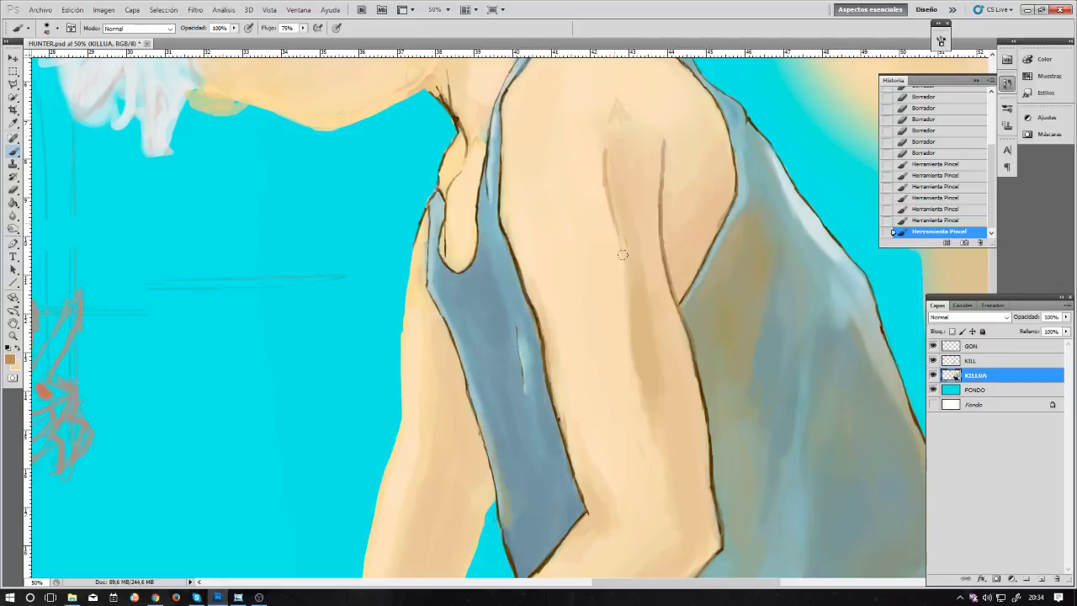
{"action": "left_click_drag", "start_coordinate": [619, 232], "coordinate": [633, 316]}
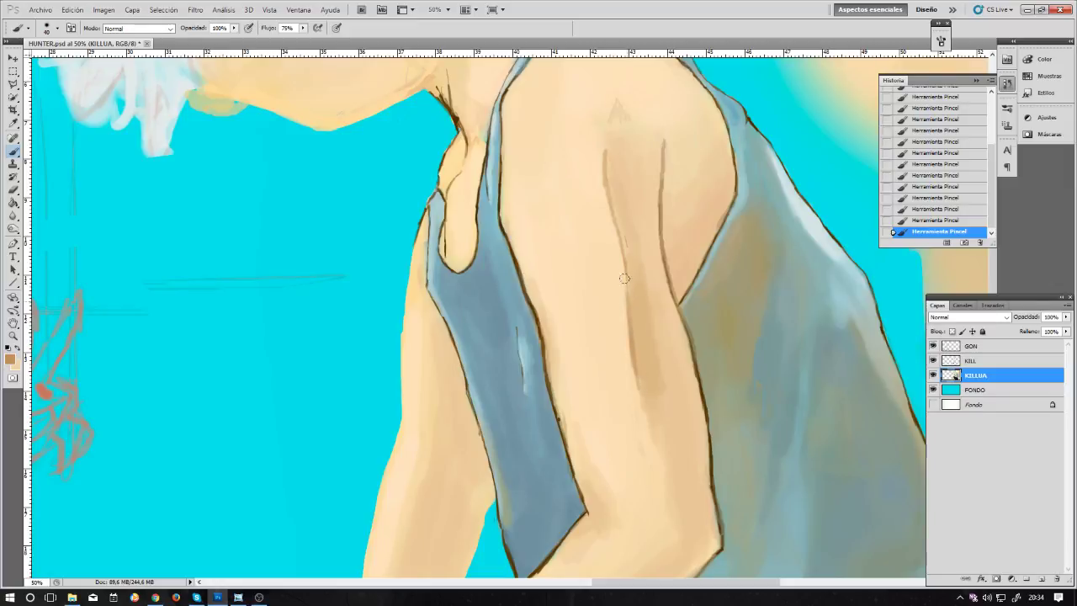
{"action": "mouse_move", "coordinate": [636, 379]}
{"action": "left_mouse_down"}
{"action": "mouse_move", "coordinate": [648, 419]}
{"action": "mouse_move", "coordinate": [665, 420]}
{"action": "mouse_move", "coordinate": [657, 316]}
{"action": "left_mouse_up"}
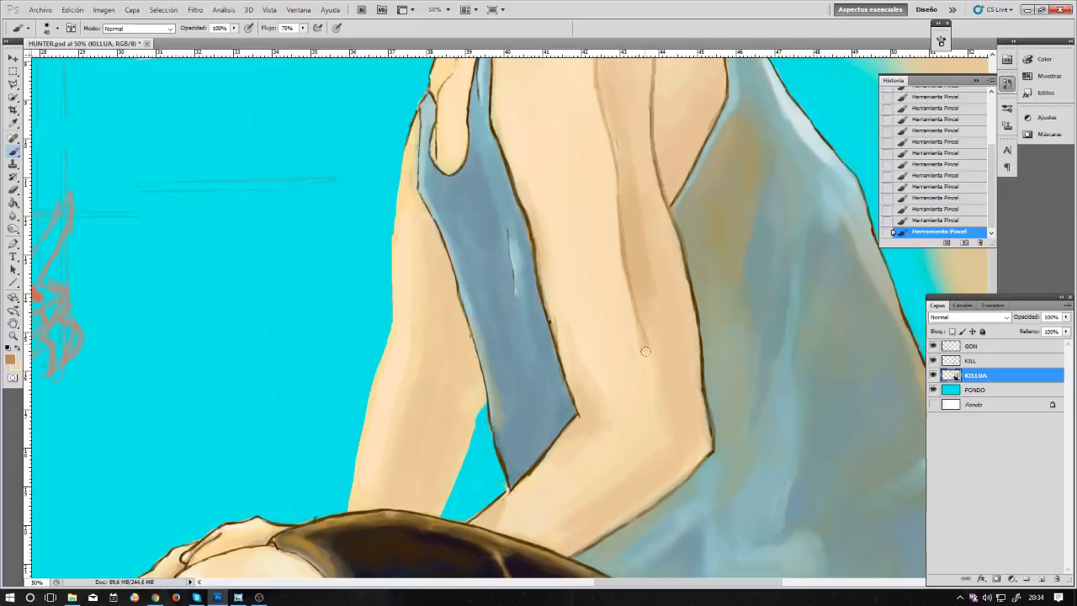
Step: Sample a light skin tone from the near arm, erase leftover paint above the elbow on the KILL layer, and return to brushing on KILLUA
{"action": "left_click", "coordinate": [660, 333]}
{"action": "left_click", "coordinate": [967, 363]}
{"action": "key", "text": "e"}
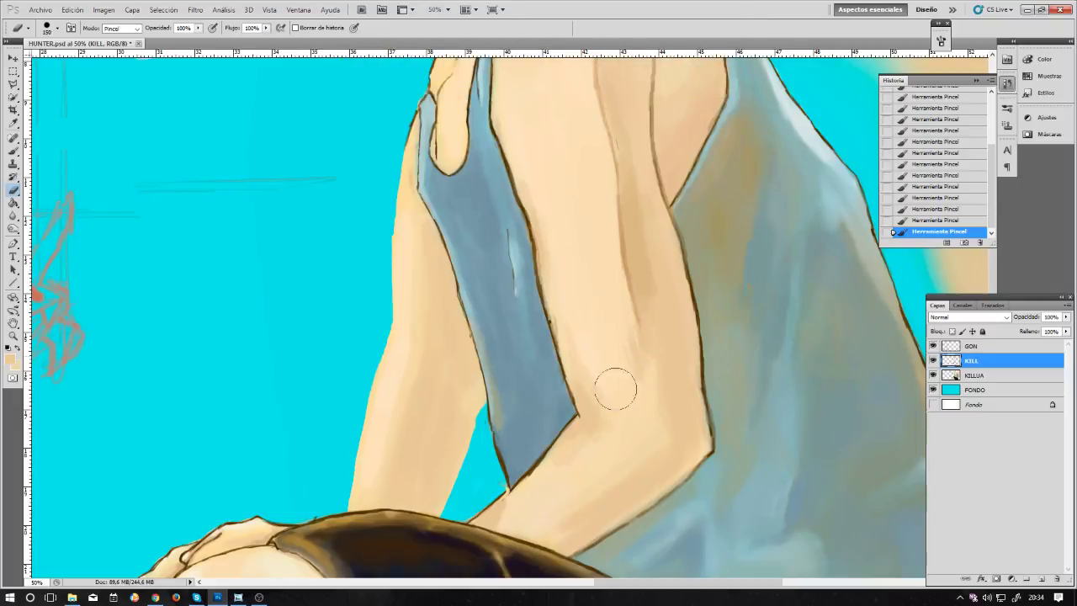
{"action": "left_click_drag", "start_coordinate": [595, 351], "coordinate": [639, 345]}
{"action": "left_click", "coordinate": [972, 376]}
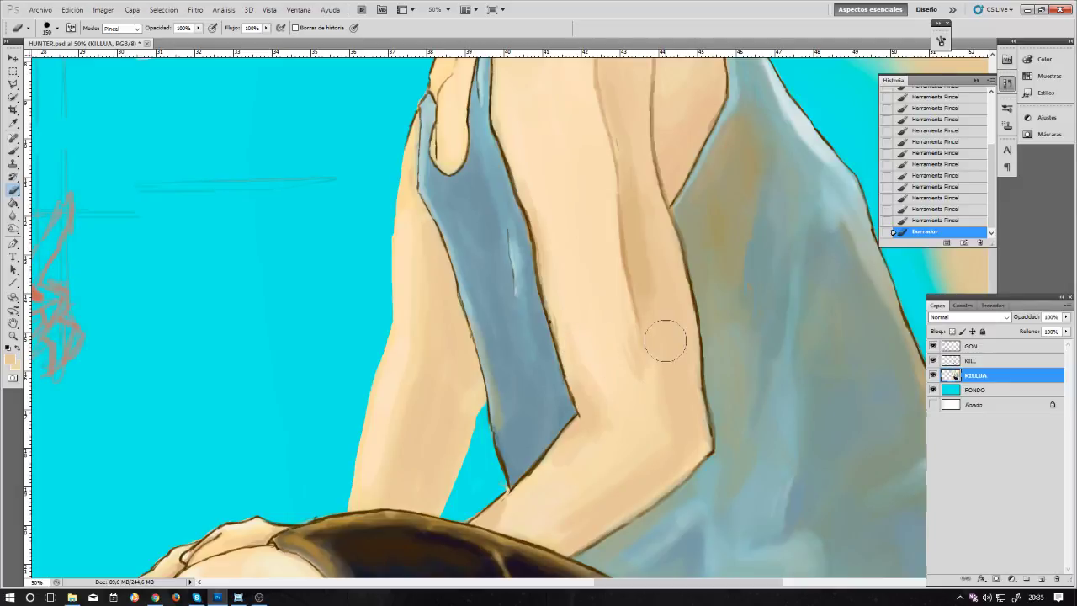
{"action": "key", "text": "b"}
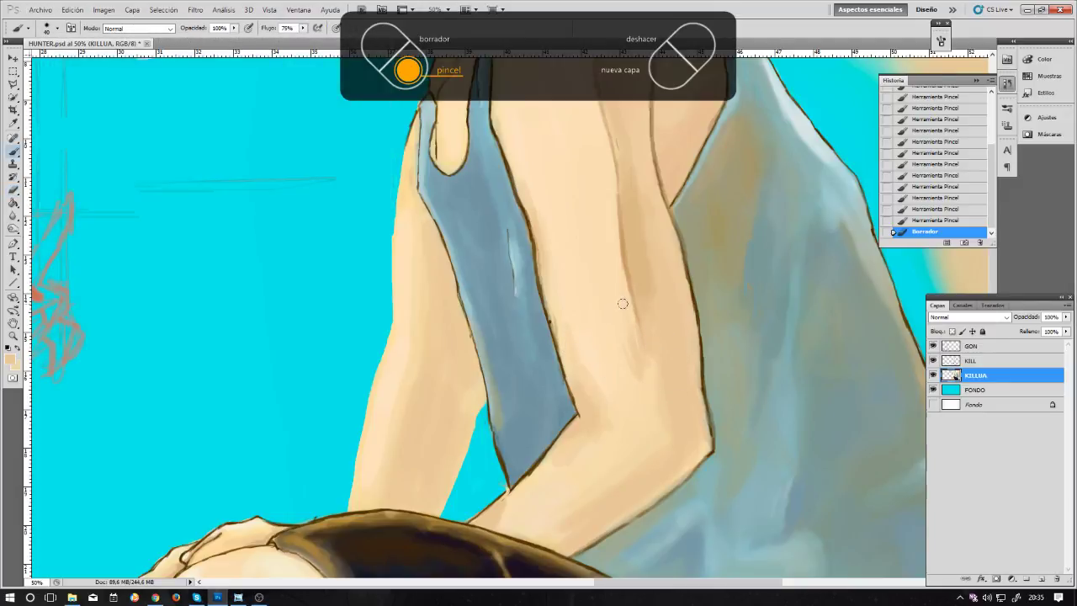
Step: Undo the last erasure, repaint the skin above the near elbow, and erase leftover marks there on the KILL layer
{"action": "key", "text": "ctrl+z"}
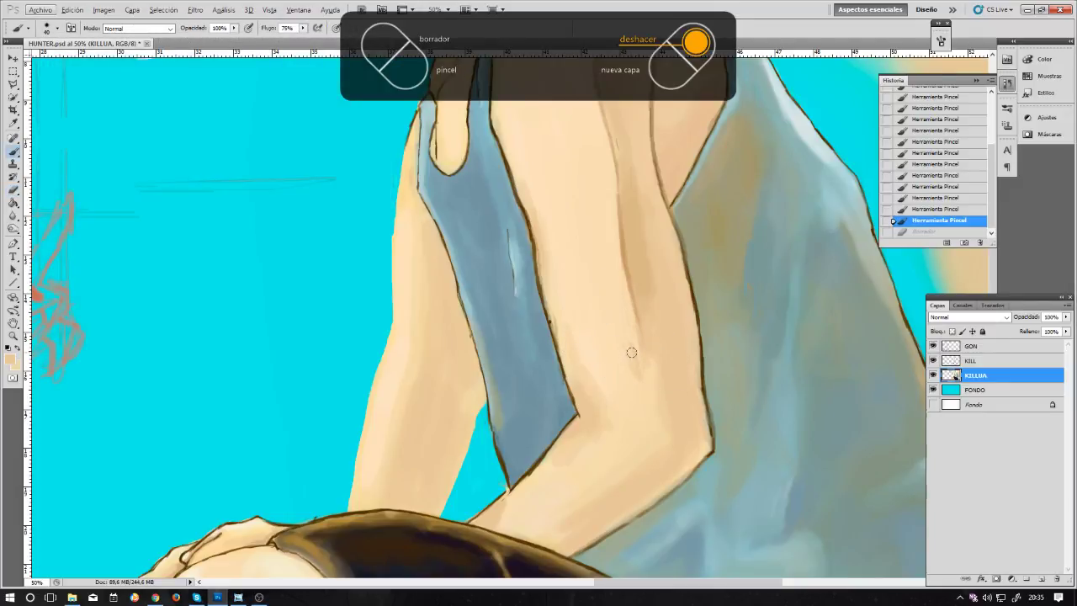
{"action": "left_click_drag", "start_coordinate": [628, 352], "coordinate": [641, 338]}
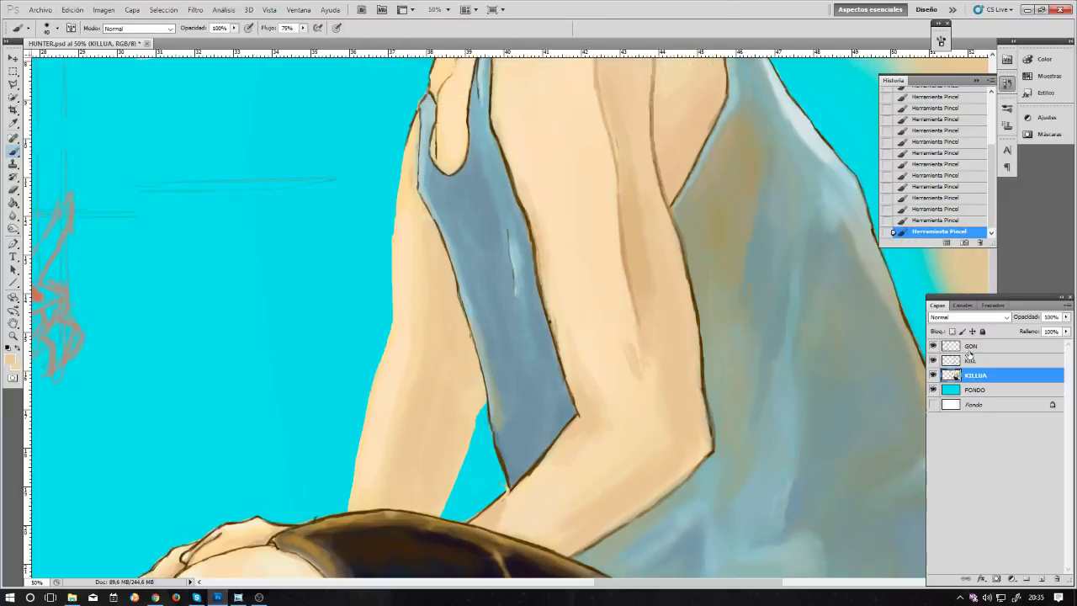
{"action": "left_click", "coordinate": [970, 360]}
{"action": "key", "text": "e"}
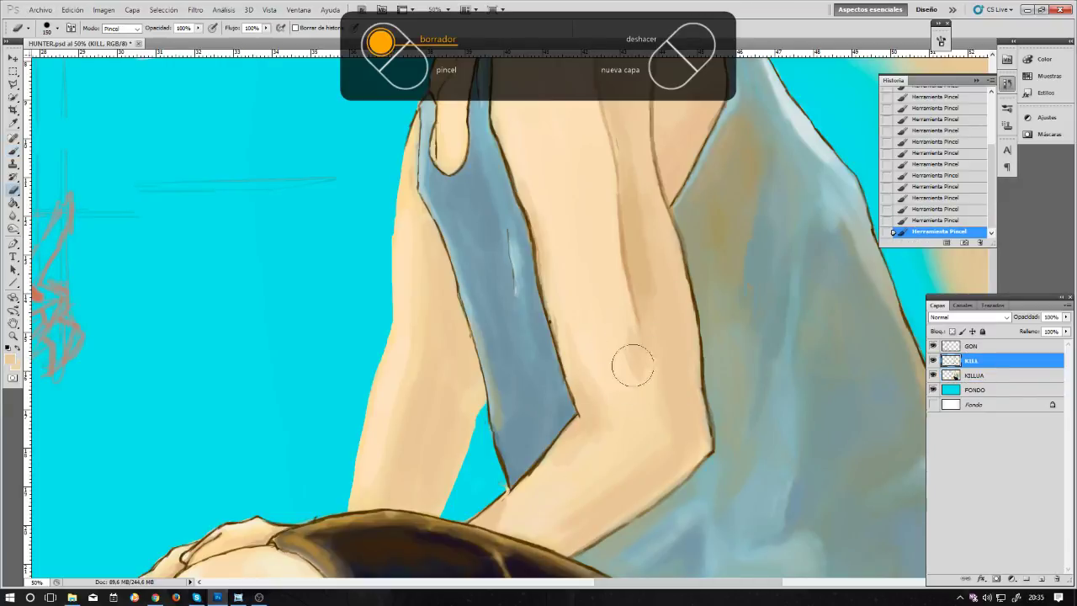
{"action": "left_click_drag", "start_coordinate": [658, 370], "coordinate": [654, 380]}
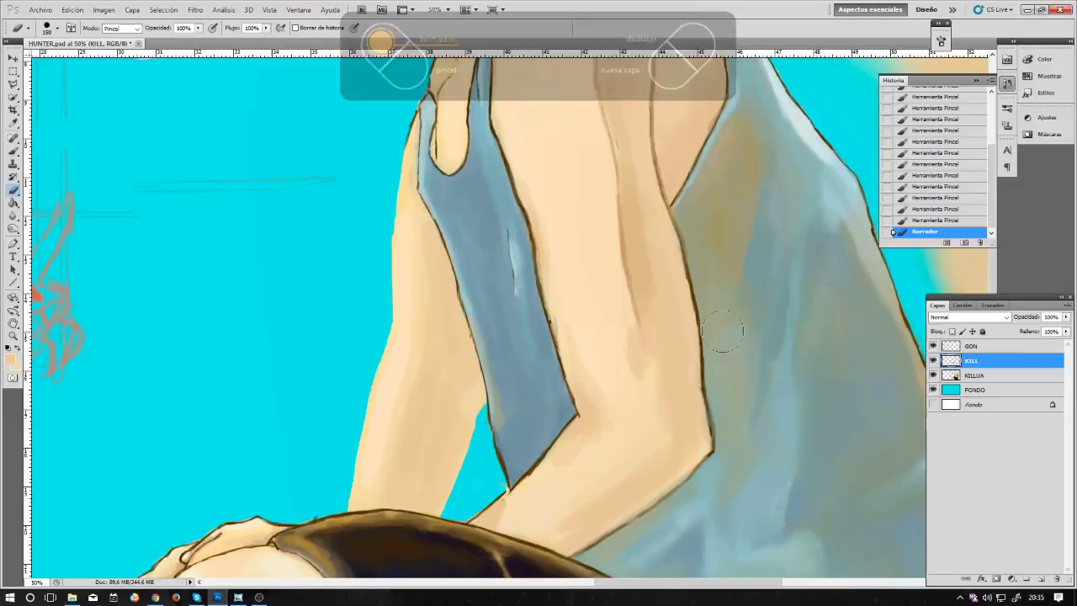
Step: On the KILLUA layer, sample a light skin tone and blend the arm shadow's lower end above the elbow, enlarging the brush to 100 px
{"action": "left_click", "coordinate": [974, 375]}
{"action": "key", "text": "b"}
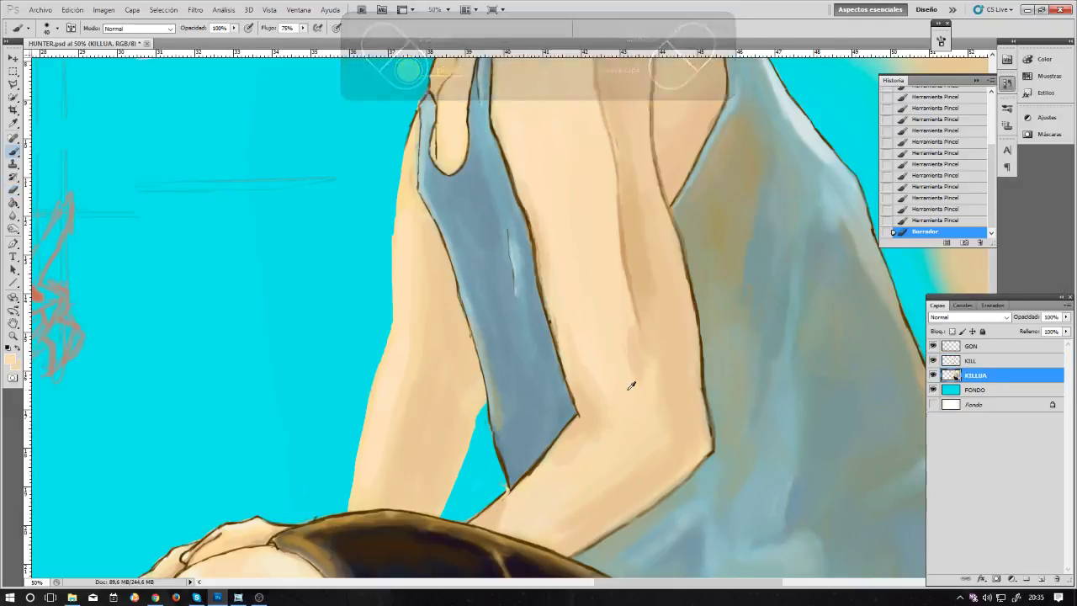
{"action": "left_click_drag", "start_coordinate": [635, 388], "coordinate": [629, 377]}
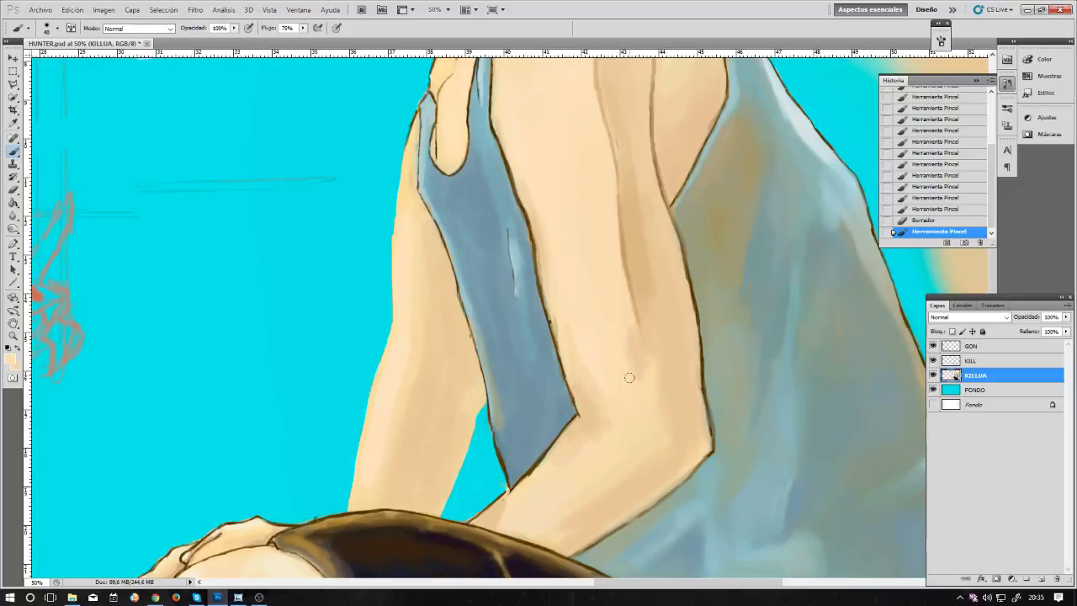
{"action": "key", "text": "bracketright"}
{"action": "key", "text": "bracketright"}
{"action": "key", "text": "bracketright"}
{"action": "key", "text": "bracketright"}
{"action": "mouse_move", "coordinate": [632, 342]}
{"action": "left_mouse_down"}
{"action": "mouse_move", "coordinate": [608, 308]}
{"action": "mouse_move", "coordinate": [620, 336]}
{"action": "left_mouse_up"}
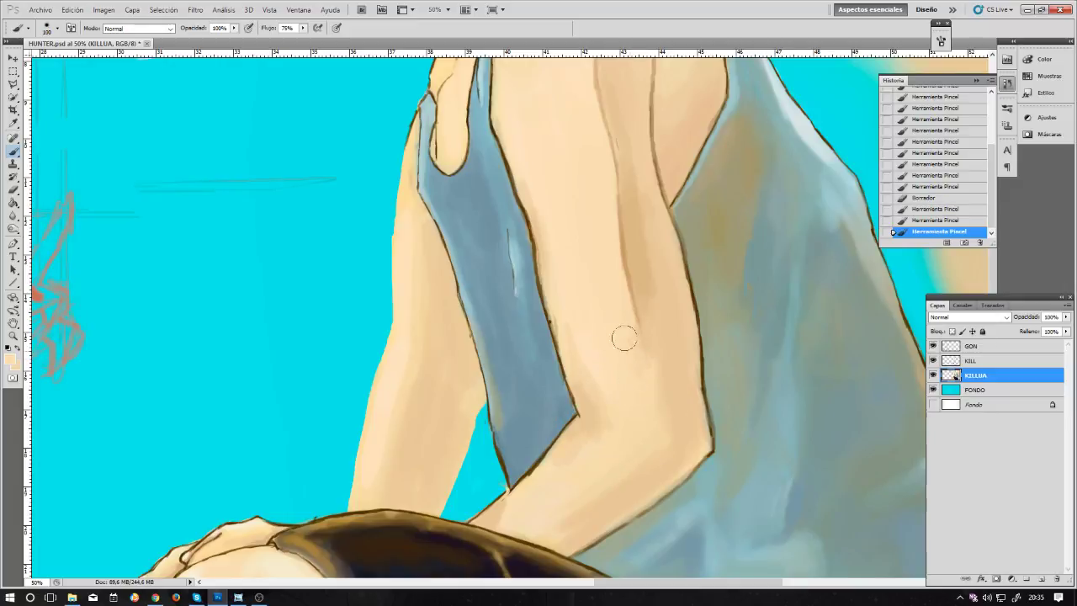
Step: Sample a darker skin tone and soften the shadow strip along the near upper arm with large and small brush strokes
{"action": "left_click_drag", "start_coordinate": [604, 220], "coordinate": [597, 341]}
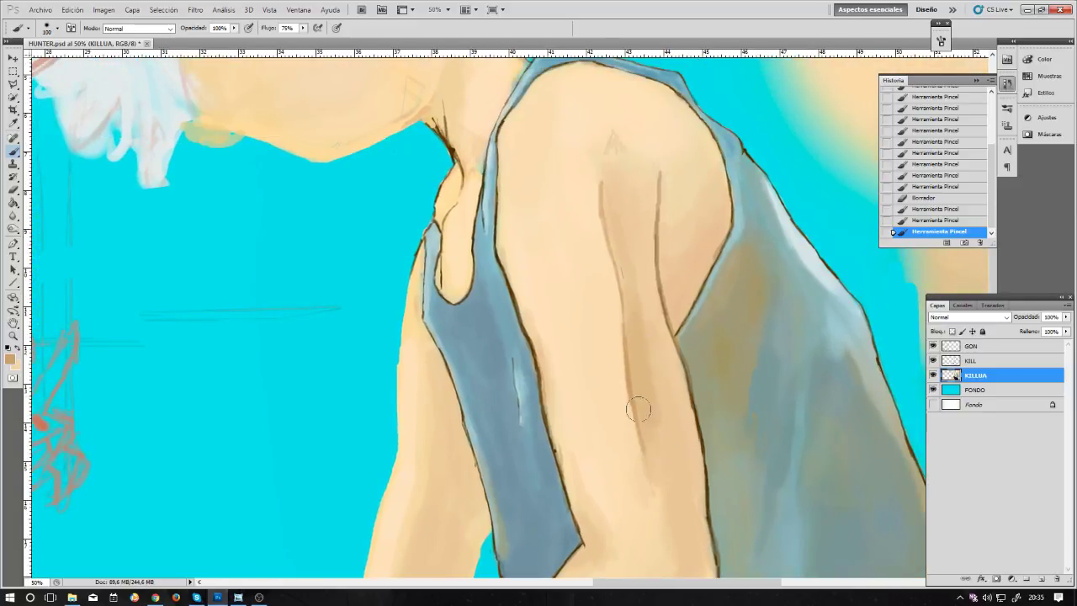
{"action": "left_click_drag", "start_coordinate": [637, 404], "coordinate": [630, 284]}
{"action": "key", "text": "bracketleft"}
{"action": "key", "text": "bracketleft"}
{"action": "key", "text": "bracketleft"}
{"action": "key", "text": "bracketleft"}
{"action": "mouse_move", "coordinate": [641, 401]}
{"action": "left_mouse_down"}
{"action": "mouse_move", "coordinate": [630, 392]}
{"action": "mouse_move", "coordinate": [641, 426]}
{"action": "mouse_move", "coordinate": [632, 414]}
{"action": "left_mouse_up"}
{"action": "left_click_drag", "start_coordinate": [638, 306], "coordinate": [630, 231]}
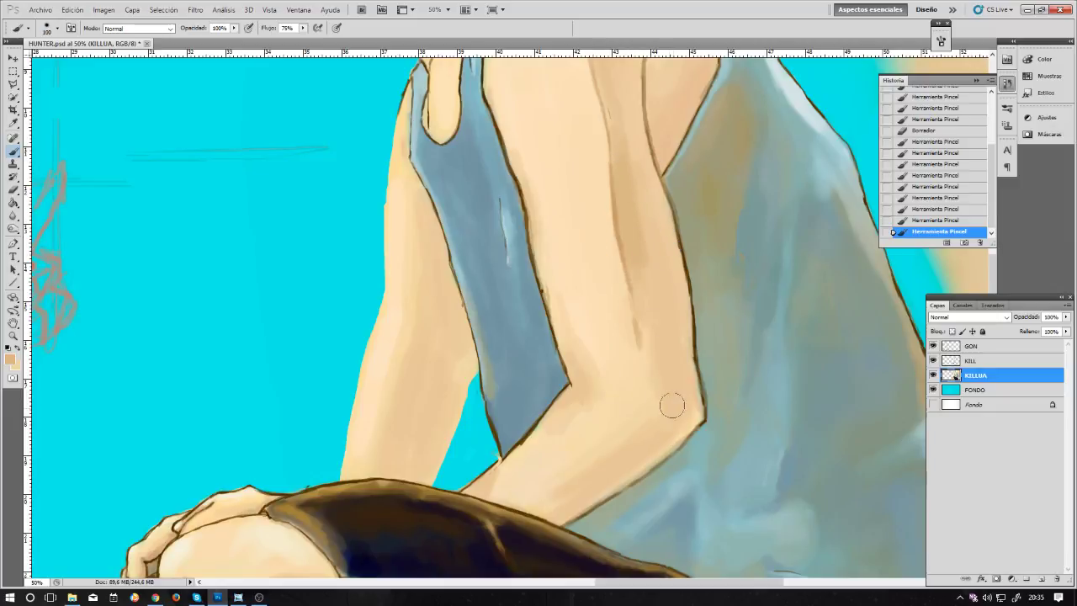
Step: Darken the skin around the near elbow with a 175 px brush
{"action": "key", "text": "bracketright"}
{"action": "key", "text": "bracketright"}
{"action": "key", "text": "bracketright"}
{"action": "mouse_move", "coordinate": [665, 409]}
{"action": "left_mouse_down"}
{"action": "mouse_move", "coordinate": [649, 360]}
{"action": "mouse_move", "coordinate": [666, 409]}
{"action": "left_mouse_up"}
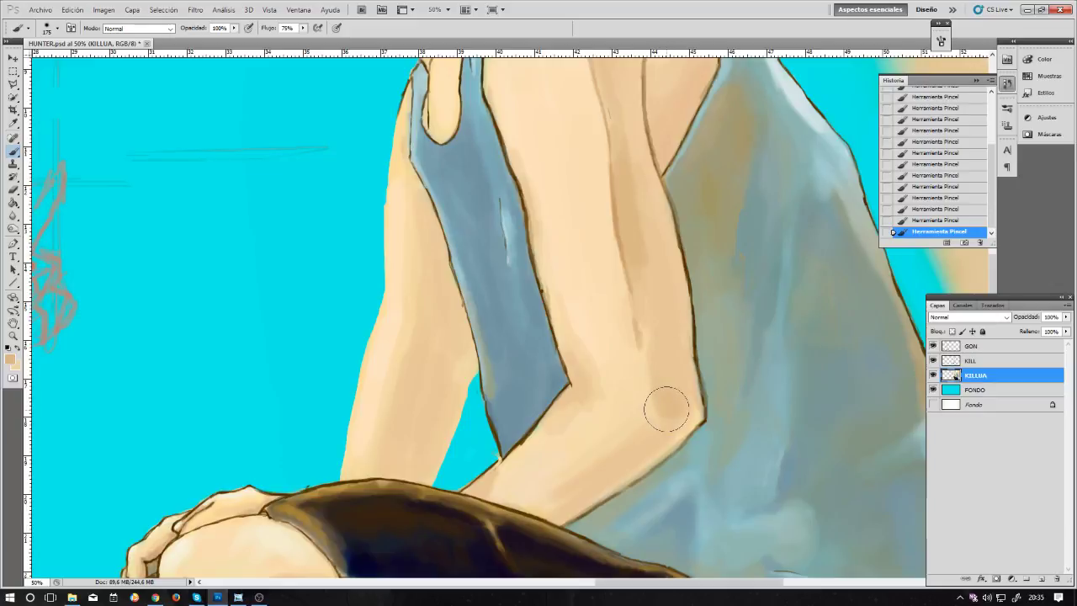
Step: Sample the knee's skin tone and shade the near elbow and forearm with a brush reduced to 70 px and smaller
{"action": "key", "text": "bracketleft"}
{"action": "key", "text": "bracketleft"}
{"action": "key", "text": "bracketleft"}
{"action": "key", "text": "bracketleft"}
{"action": "key", "text": "bracketleft"}
{"action": "mouse_move", "coordinate": [584, 316]}
{"action": "left_mouse_down"}
{"action": "mouse_move", "coordinate": [600, 307]}
{"action": "mouse_move", "coordinate": [622, 319]}
{"action": "mouse_move", "coordinate": [586, 149]}
{"action": "left_mouse_up"}
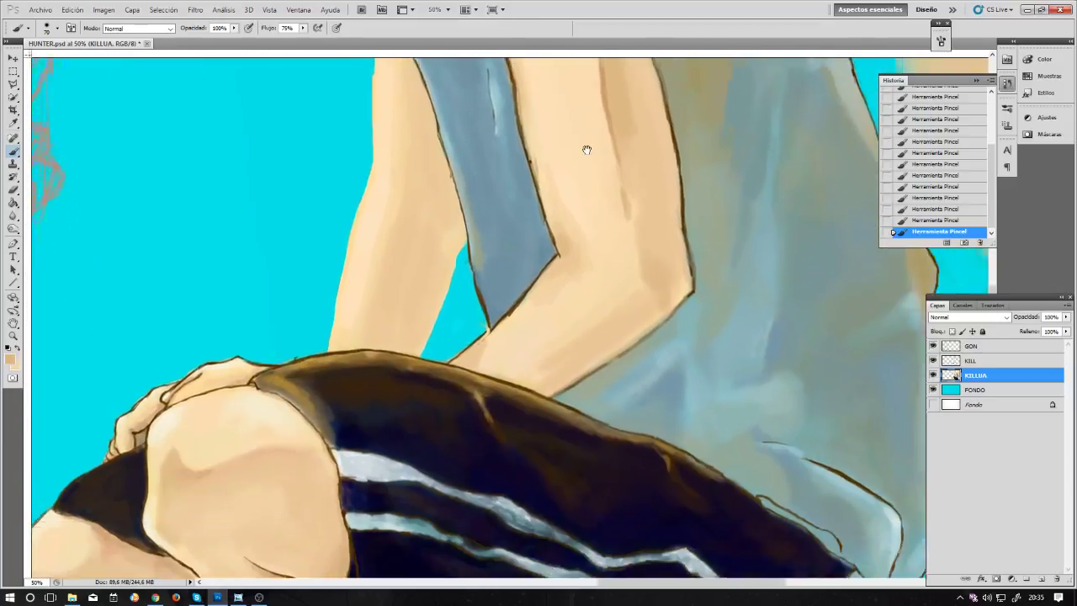
{"action": "left_click_drag", "start_coordinate": [655, 348], "coordinate": [672, 353]}
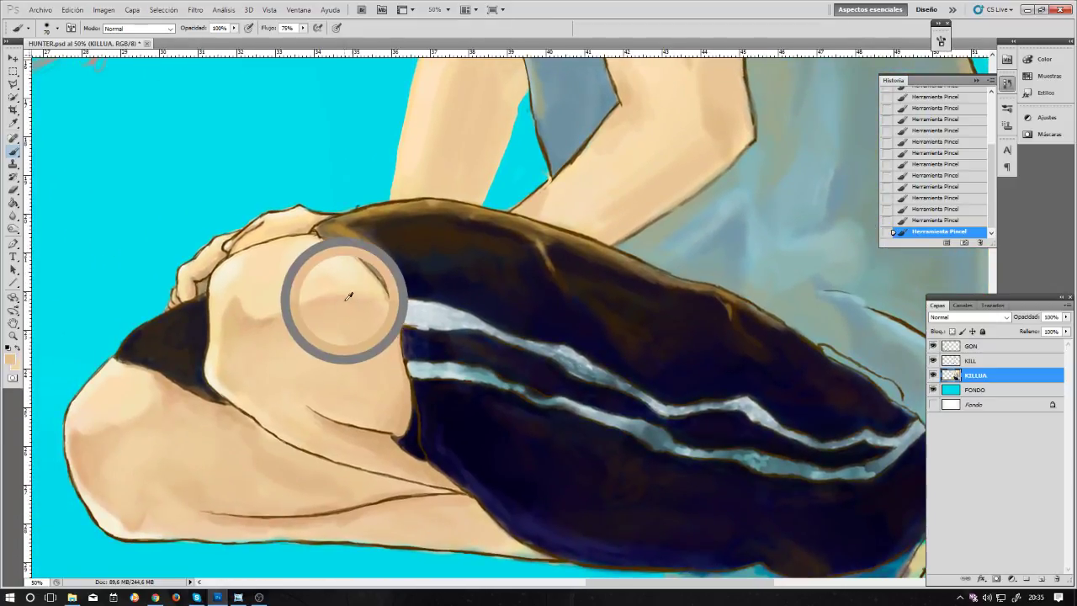
{"action": "left_click_drag", "start_coordinate": [572, 187], "coordinate": [593, 275]}
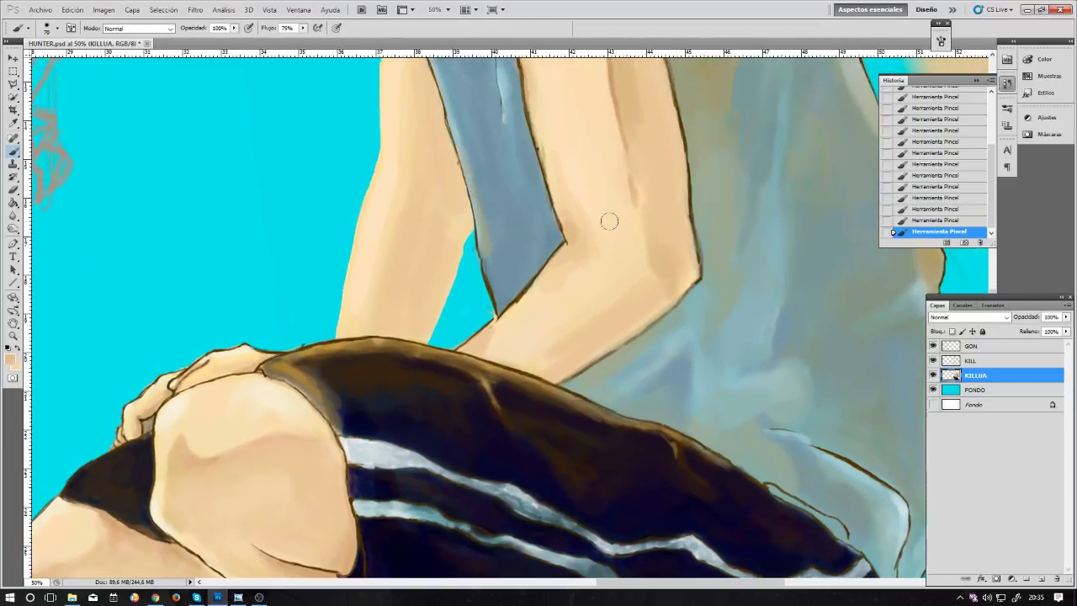
{"action": "mouse_move", "coordinate": [609, 221]}
{"action": "left_mouse_down"}
{"action": "mouse_move", "coordinate": [634, 233]}
{"action": "mouse_move", "coordinate": [592, 282]}
{"action": "left_mouse_up"}
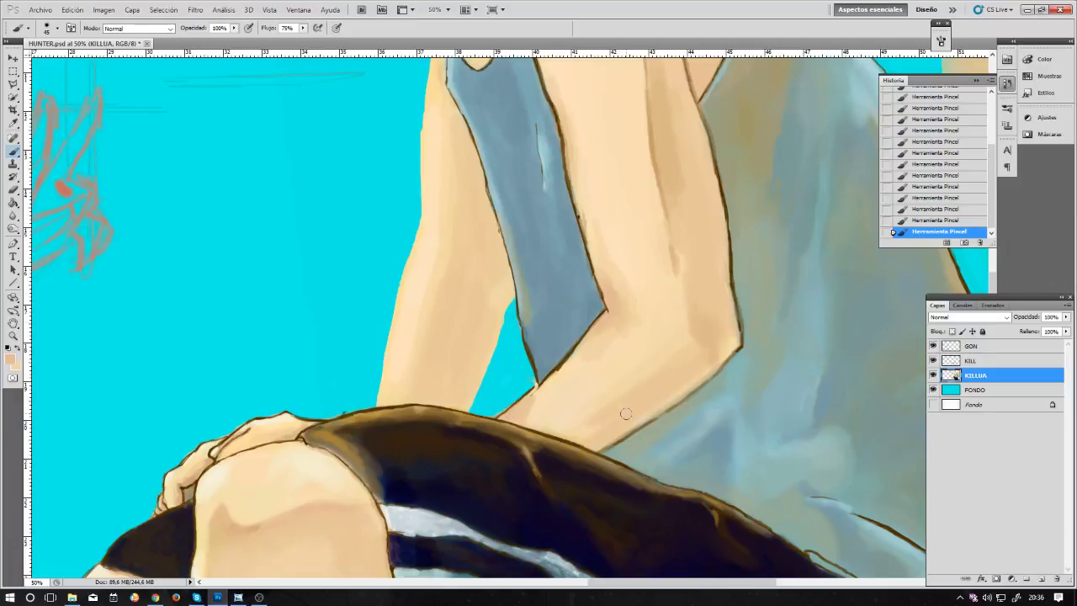
Step: Resize the brush to about 90 px and blend the skin tones on the near forearm and upper arm
{"action": "key", "text": "bracketright"}
{"action": "key", "text": "bracketright"}
{"action": "key", "text": "bracketright"}
{"action": "key", "text": "bracketright"}
{"action": "key", "text": "bracketright"}
{"action": "key", "text": "bracketright"}
{"action": "key", "text": "bracketright"}
{"action": "key", "text": "bracketright"}
{"action": "key", "text": "bracketleft"}
{"action": "key", "text": "bracketleft"}
{"action": "key", "text": "bracketleft"}
{"action": "mouse_move", "coordinate": [622, 220]}
{"action": "left_mouse_down"}
{"action": "mouse_move", "coordinate": [594, 294]}
{"action": "mouse_move", "coordinate": [588, 375]}
{"action": "left_mouse_up"}
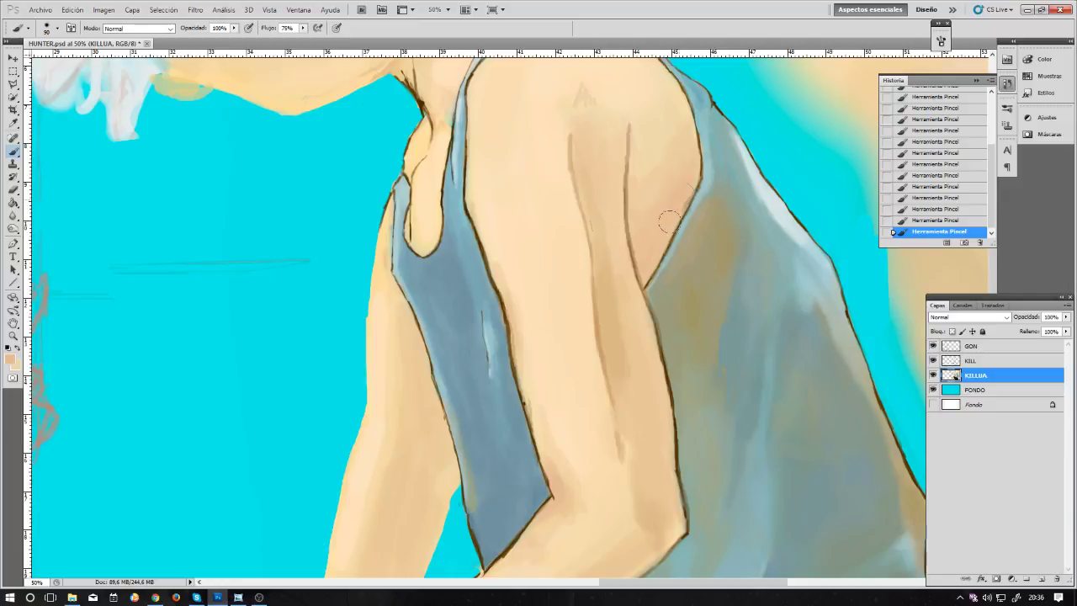
Step: Set the foreground colour to a darker, warmer brown and shade the skin below the shoulder beside the armhole with a 70 px brush
{"action": "left_click", "coordinate": [9, 360]}
{"action": "left_click", "coordinate": [227, 152]}
{"action": "left_click", "coordinate": [224, 143]}
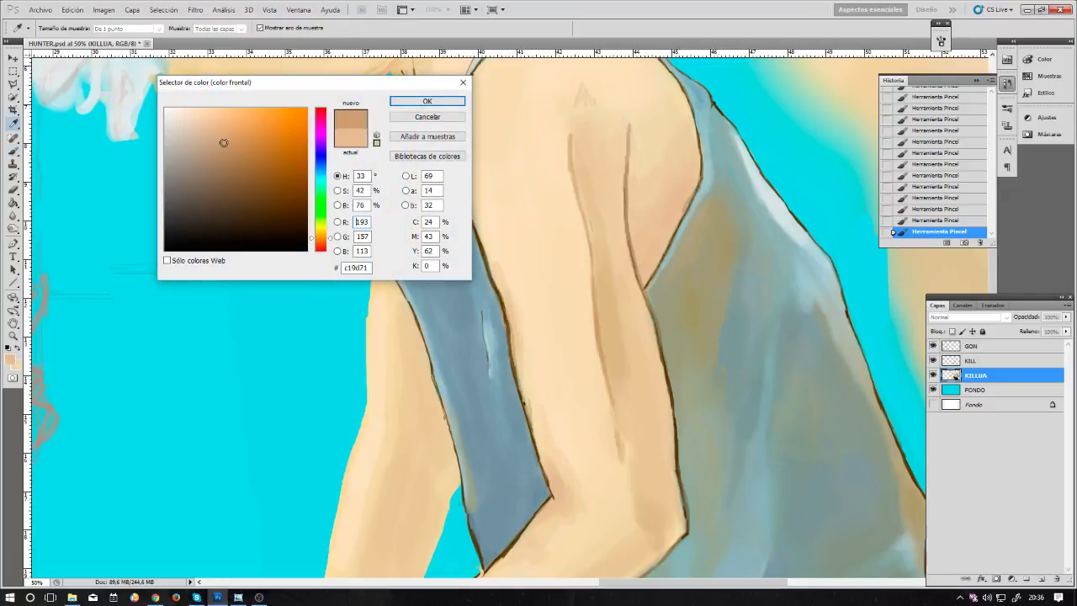
{"action": "left_click_drag", "start_coordinate": [224, 143], "coordinate": [222, 135]}
{"action": "left_click", "coordinate": [405, 102]}
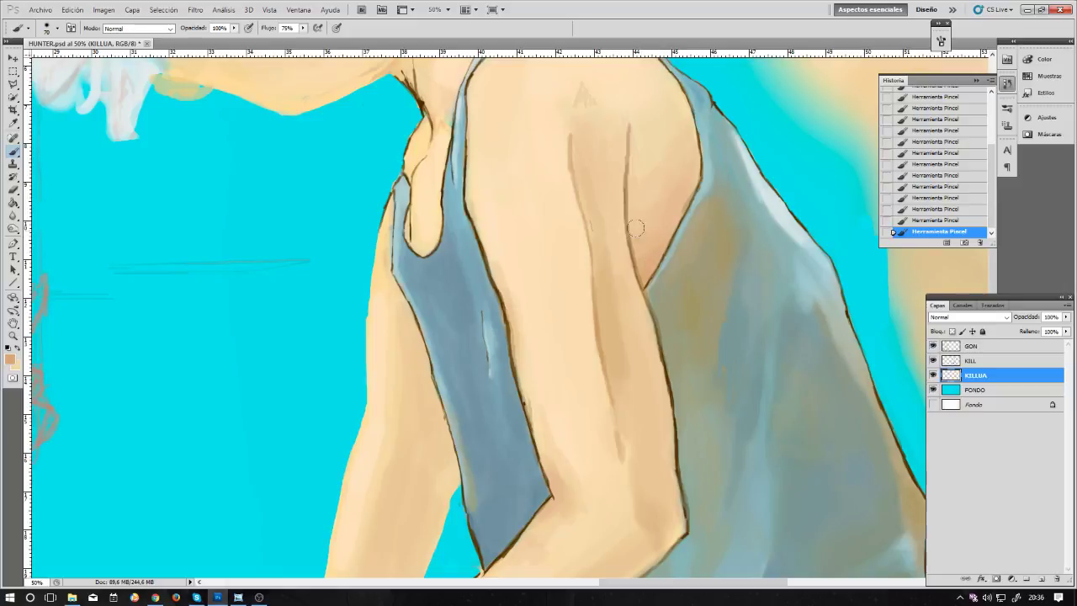
{"action": "left_click_drag", "start_coordinate": [666, 245], "coordinate": [692, 260]}
{"action": "left_click_drag", "start_coordinate": [626, 246], "coordinate": [666, 276]}
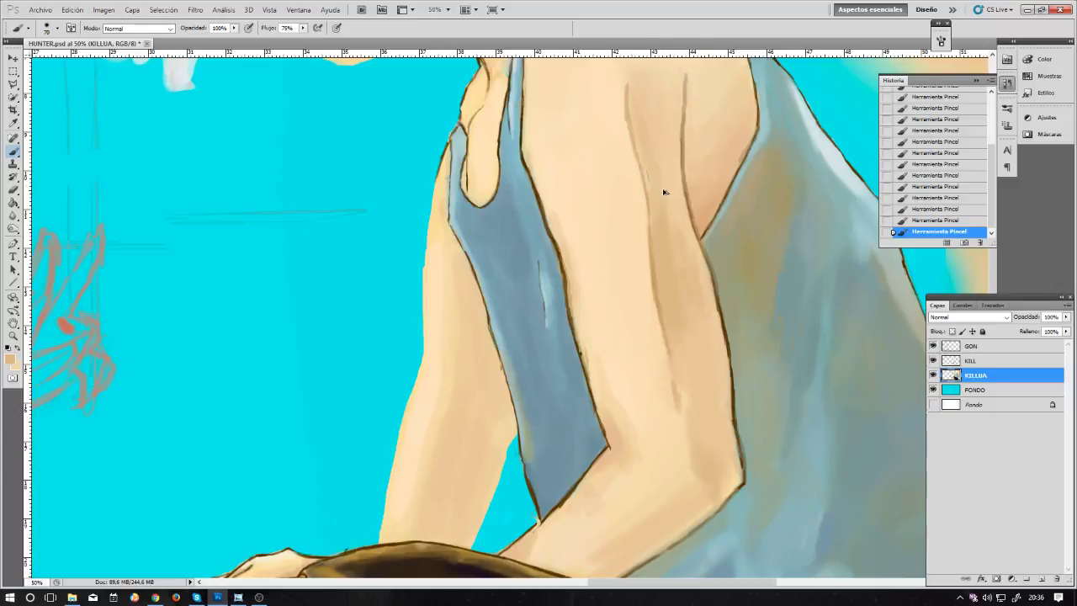
{"action": "left_click_drag", "start_coordinate": [672, 180], "coordinate": [690, 276]}
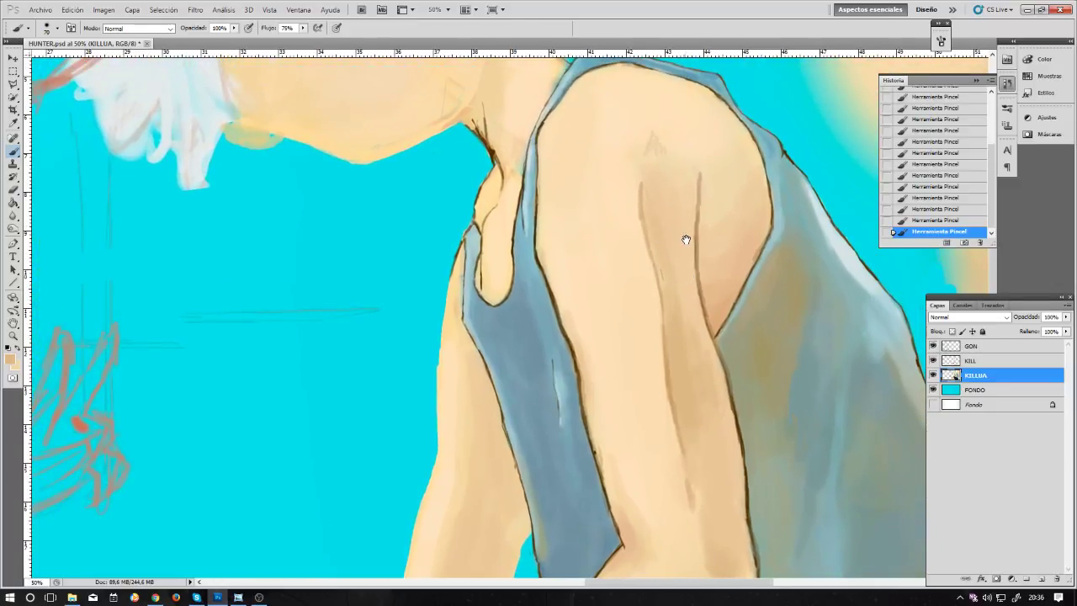
{"action": "left_click_drag", "start_coordinate": [685, 238], "coordinate": [661, 228]}
Step: Sample light skin tones from the far arm and the knee and blend the near arm's skin at 25% zoom
{"action": "left_click", "coordinate": [408, 486]}
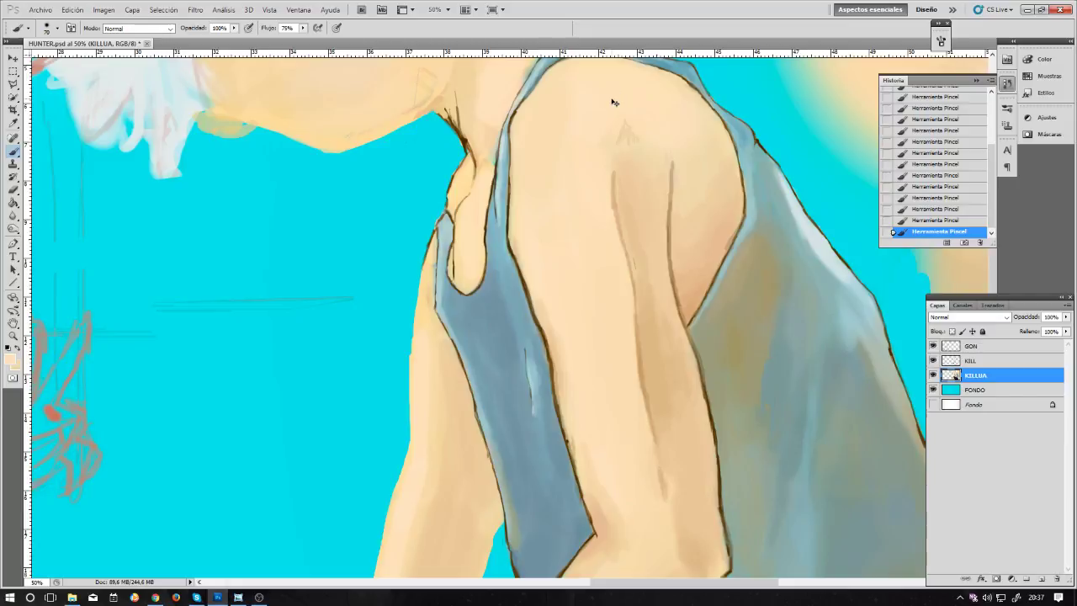
{"action": "key", "text": "ctrl+minus"}
{"action": "key", "text": "ctrl+minus"}
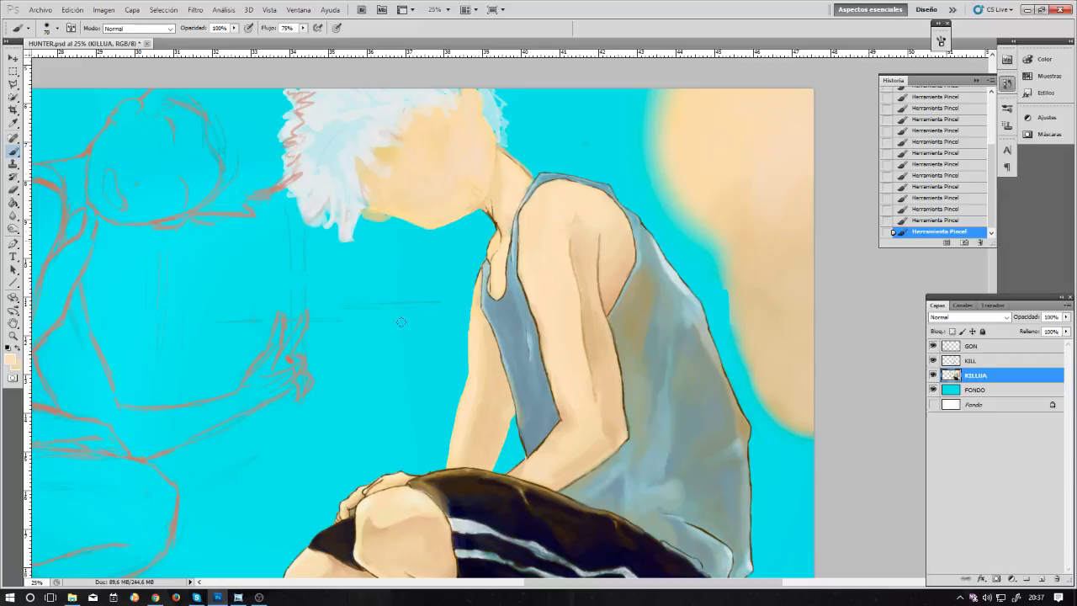
{"action": "left_click", "coordinate": [421, 501], "text": "alt"}
{"action": "key", "text": "bracketright"}
{"action": "key", "text": "bracketright"}
{"action": "key", "text": "bracketright"}
{"action": "key", "text": "bracketright"}
{"action": "key", "text": "bracketright"}
{"action": "key", "text": "bracketleft"}
{"action": "key", "text": "bracketleft"}
{"action": "key", "text": "bracketleft"}
{"action": "key", "text": "bracketleft"}
{"action": "key", "text": "bracketleft"}
{"action": "key", "text": "bracketright"}
{"action": "key", "text": "bracketleft"}
Step: Sample the near arm's shadow tone and change the foreground colour to a deeper, more orange brown
{"action": "left_click", "coordinate": [595, 341], "text": "alt"}
{"action": "left_click", "coordinate": [10, 354]}
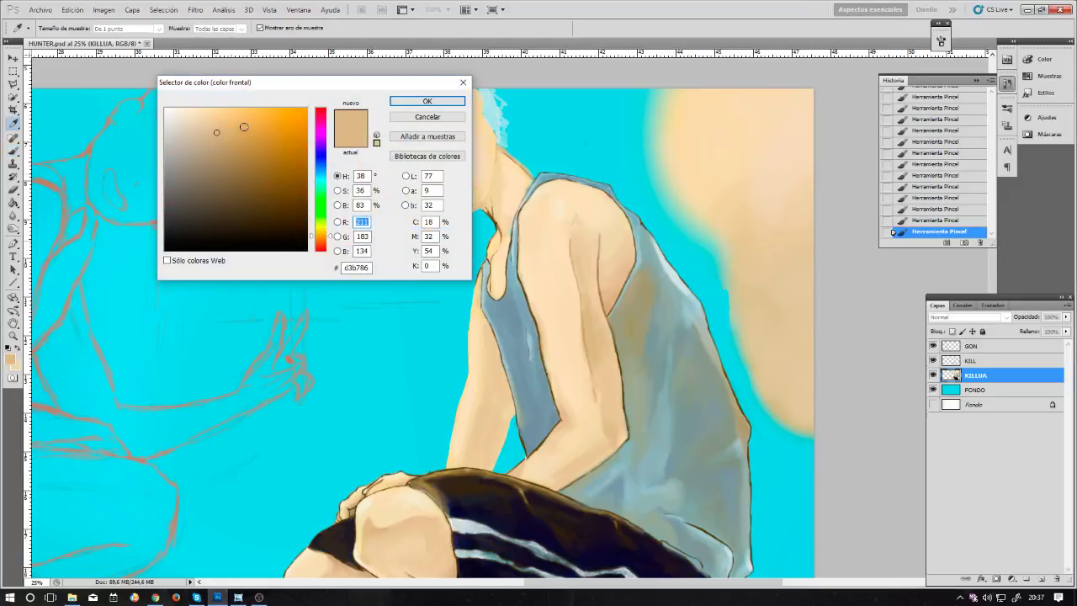
{"action": "left_click", "coordinate": [239, 137]}
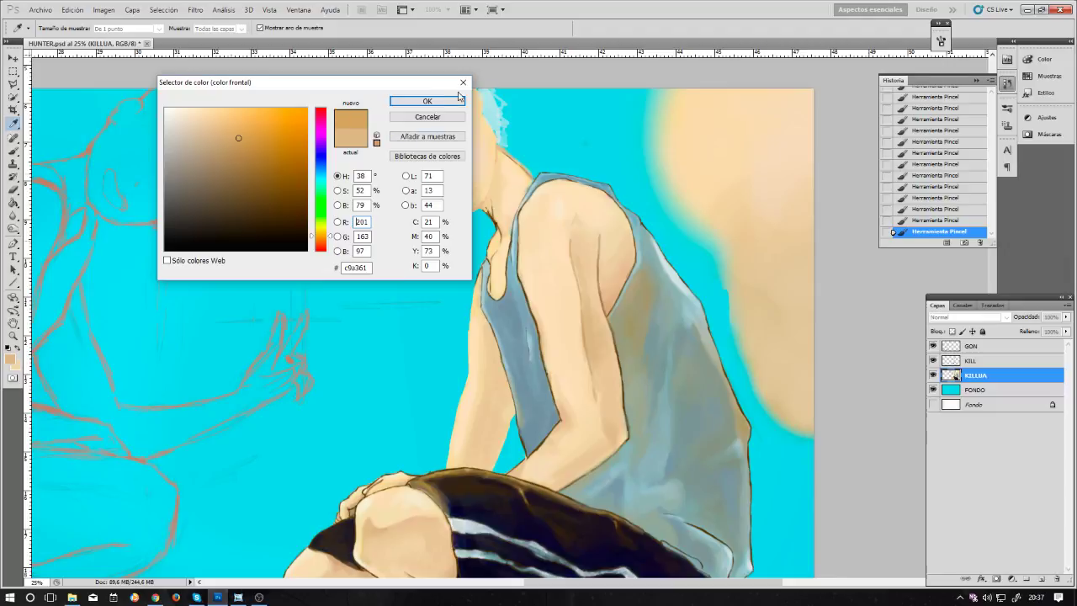
{"action": "left_click", "coordinate": [429, 102]}
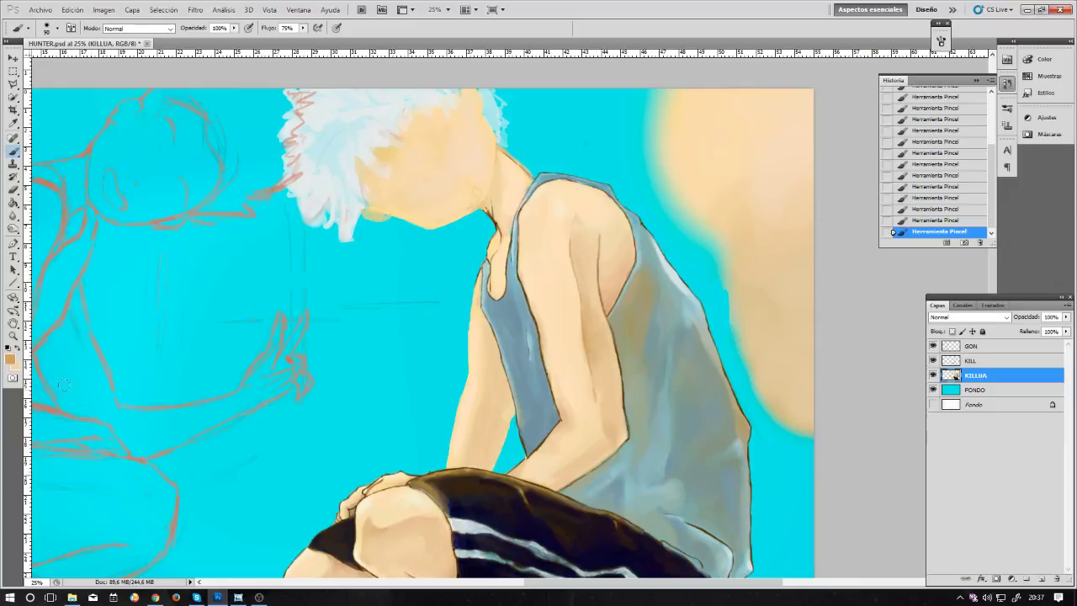
{"action": "left_click", "coordinate": [10, 359]}
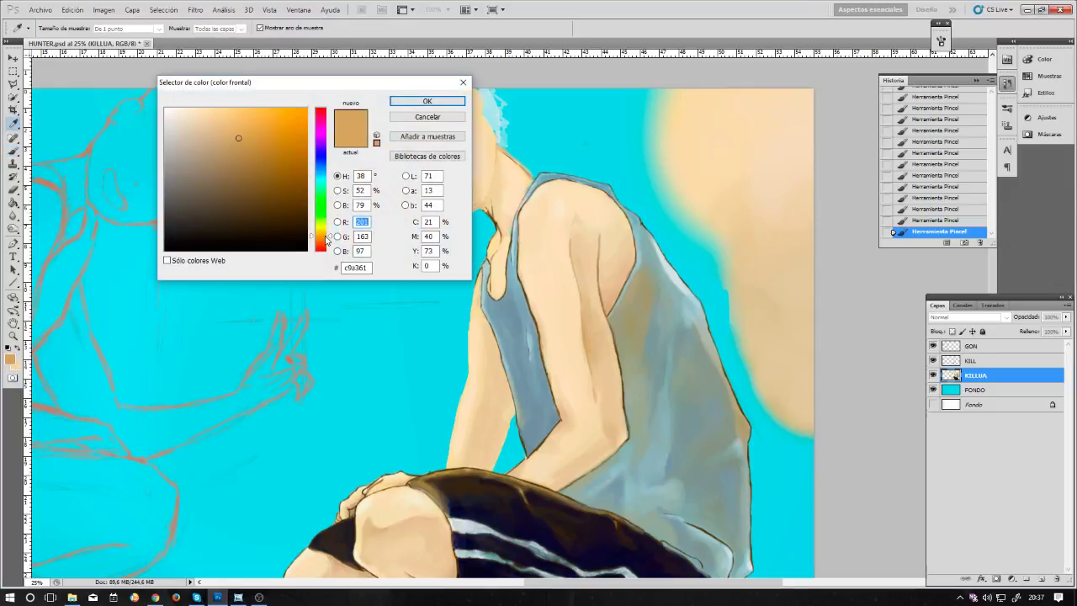
{"action": "left_click", "coordinate": [421, 101]}
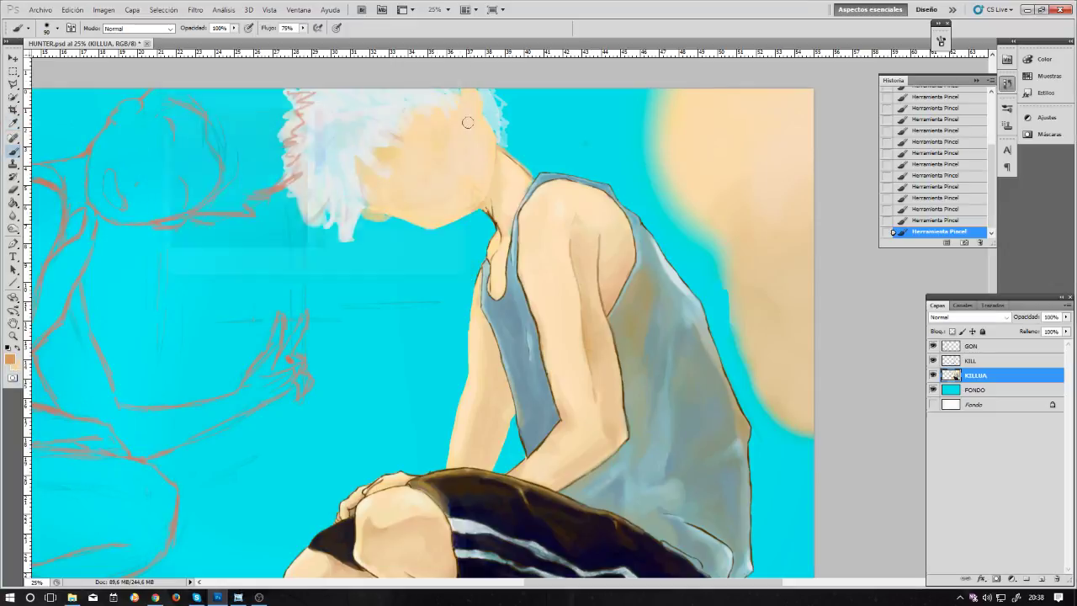
Step: Paint warm orange shading over the upper arm's shadow and the armpit, varying the brush size from 200 px down to 80 px
{"action": "key", "text": "bracketright"}
{"action": "key", "text": "bracketright"}
{"action": "key", "text": "bracketright"}
{"action": "key", "text": "bracketright"}
{"action": "key", "text": "bracketright"}
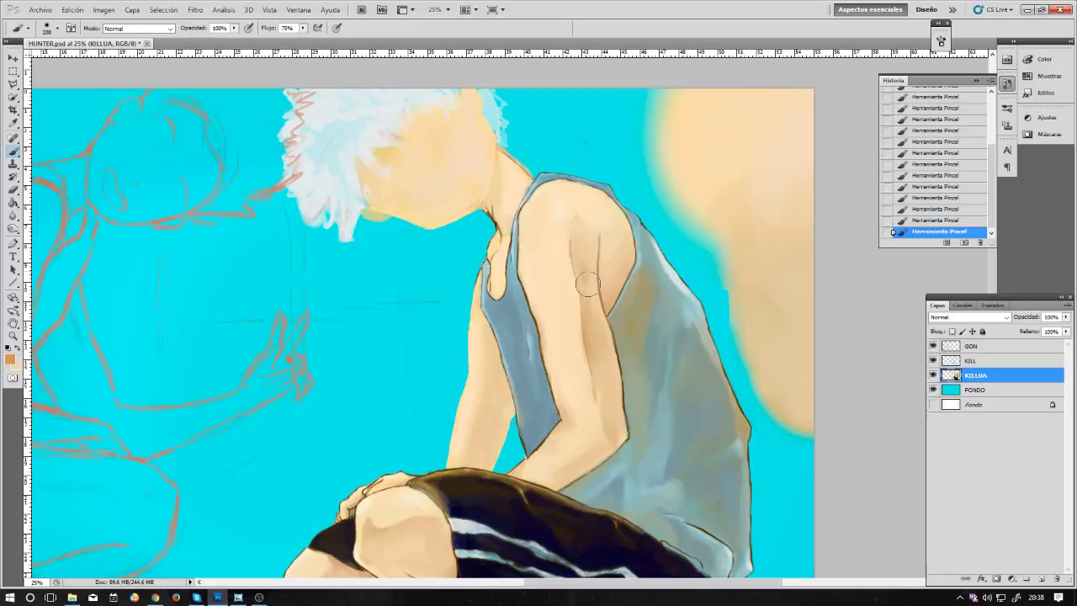
{"action": "key", "text": "bracketright"}
{"action": "key", "text": "bracketright"}
{"action": "key", "text": "bracketleft"}
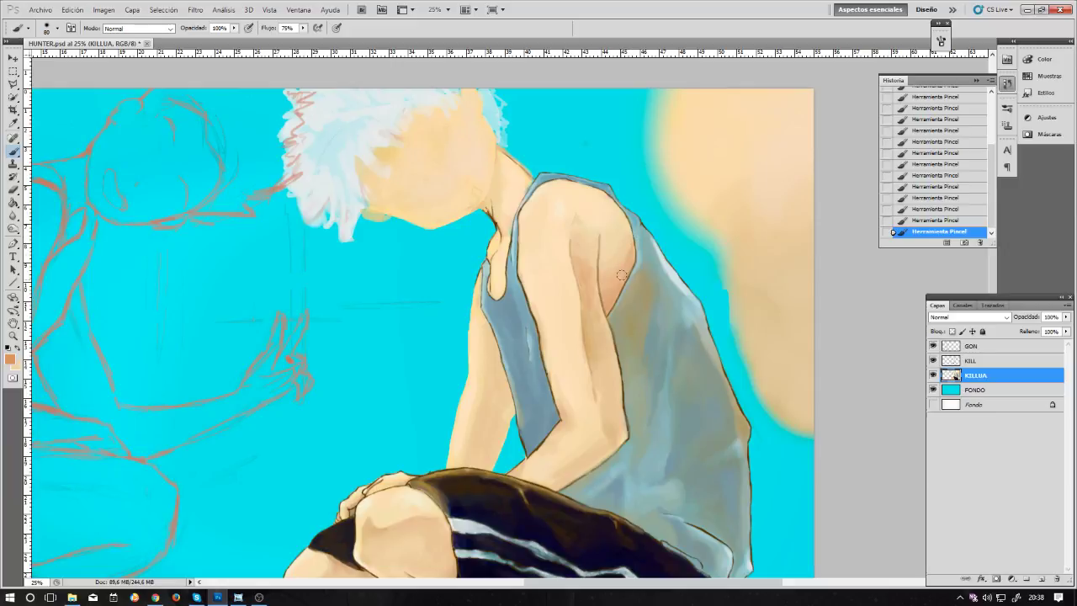
Step: Sample the skin tone behind the shoulder and blend the armpit shading with a 250 px brush
{"action": "left_click", "coordinate": [617, 255], "text": "alt"}
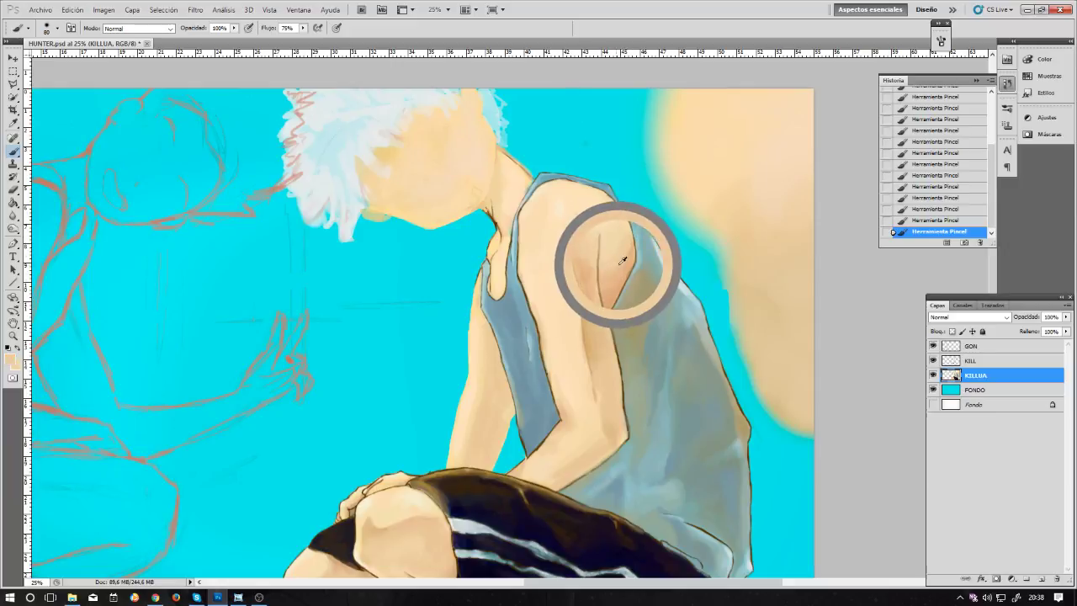
{"action": "key", "text": "bracketright"}
{"action": "key", "text": "bracketright"}
{"action": "key", "text": "bracketright"}
{"action": "key", "text": "bracketright"}
{"action": "key", "text": "bracketright"}
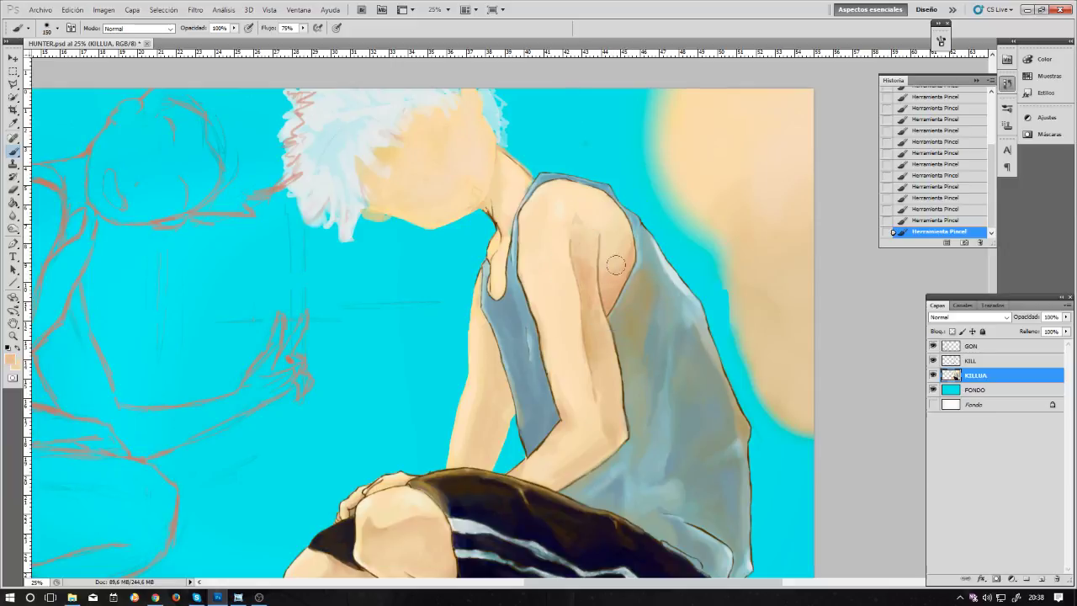
{"action": "mouse_move", "coordinate": [622, 261]}
{"action": "left_mouse_down"}
{"action": "mouse_move", "coordinate": [613, 281]}
{"action": "mouse_move", "coordinate": [624, 241]}
{"action": "mouse_move", "coordinate": [599, 256]}
{"action": "mouse_move", "coordinate": [620, 239]}
{"action": "mouse_move", "coordinate": [624, 274]}
{"action": "mouse_move", "coordinate": [589, 272]}
{"action": "left_mouse_up"}
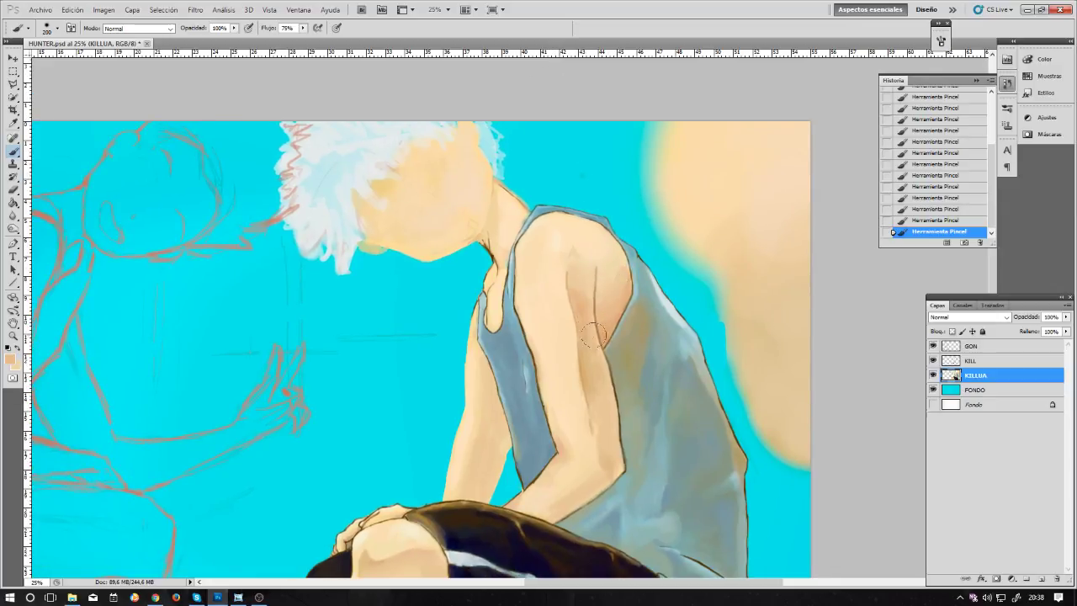
Step: Extend the warm shading down the near upper arm's shadow with a brush of about 200 px
{"action": "key", "text": "bracketleft"}
{"action": "key", "text": "bracketright"}
{"action": "key", "text": "bracketleft"}
{"action": "key", "text": "bracketleft"}
{"action": "scroll", "coordinate": [581, 344], "scroll_direction": "down", "scroll_amount": 3}
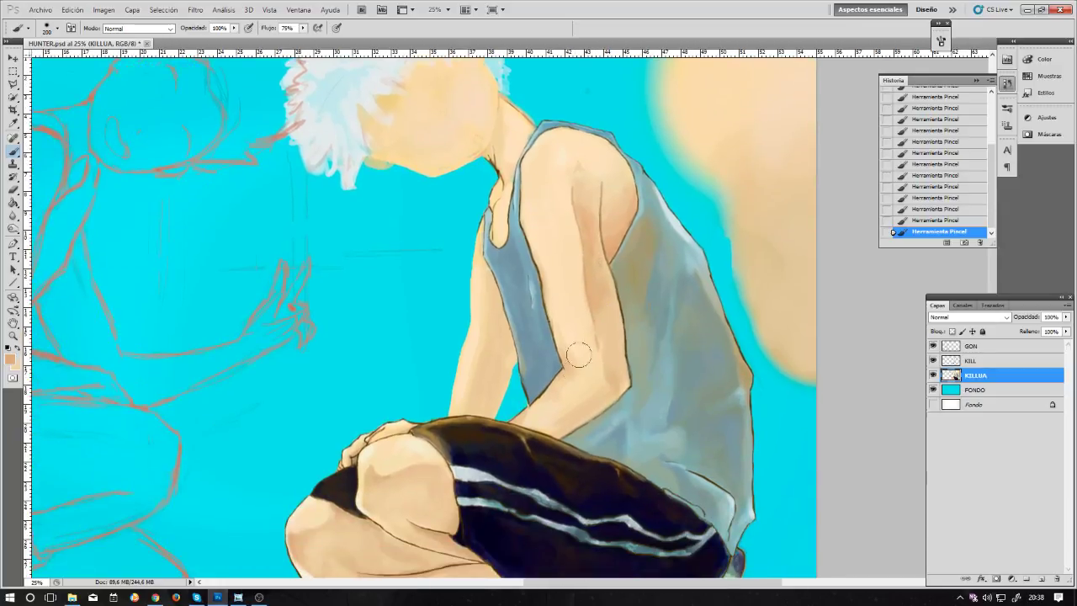
Step: Add warm shading around the near elbow and forearm with brushes between 70 and 175 px, and sample a skin tone from the shoulder
{"action": "key", "text": "bracketleft"}
{"action": "key", "text": "bracketleft"}
{"action": "left_click_drag", "start_coordinate": [568, 368], "coordinate": [613, 322]}
{"action": "key", "text": "bracketleft"}
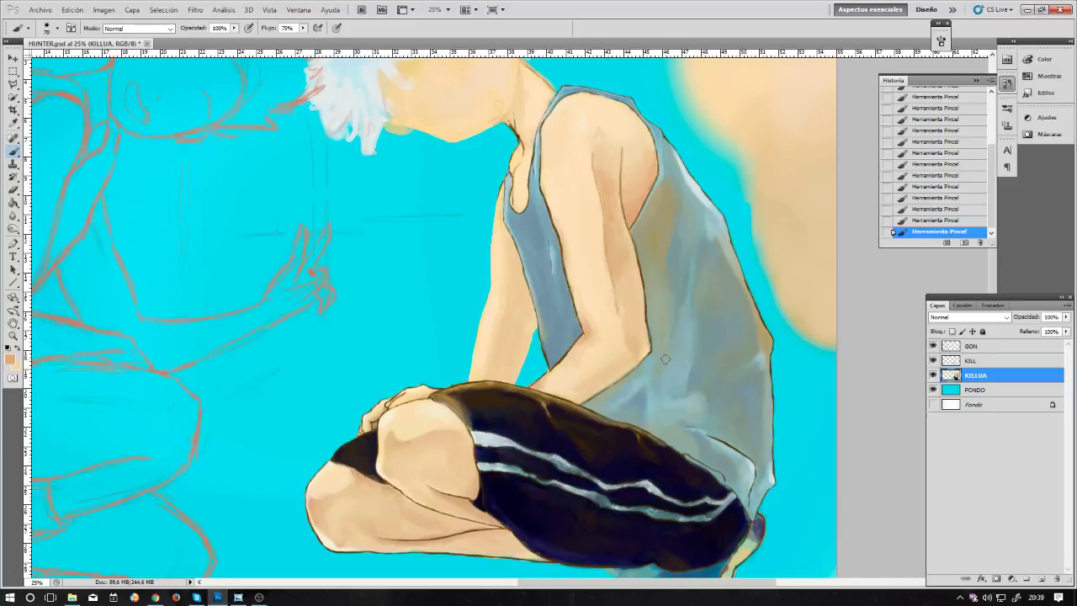
{"action": "key", "text": "bracketright"}
{"action": "left_click_drag", "start_coordinate": [659, 295], "coordinate": [681, 273]}
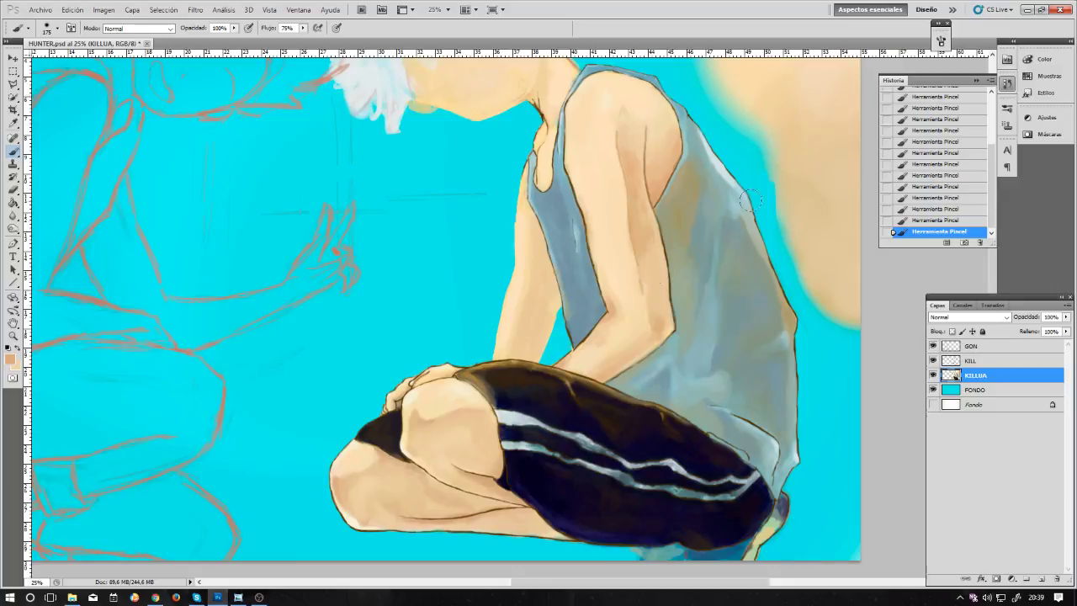
{"action": "left_click_drag", "start_coordinate": [709, 211], "coordinate": [669, 340]}
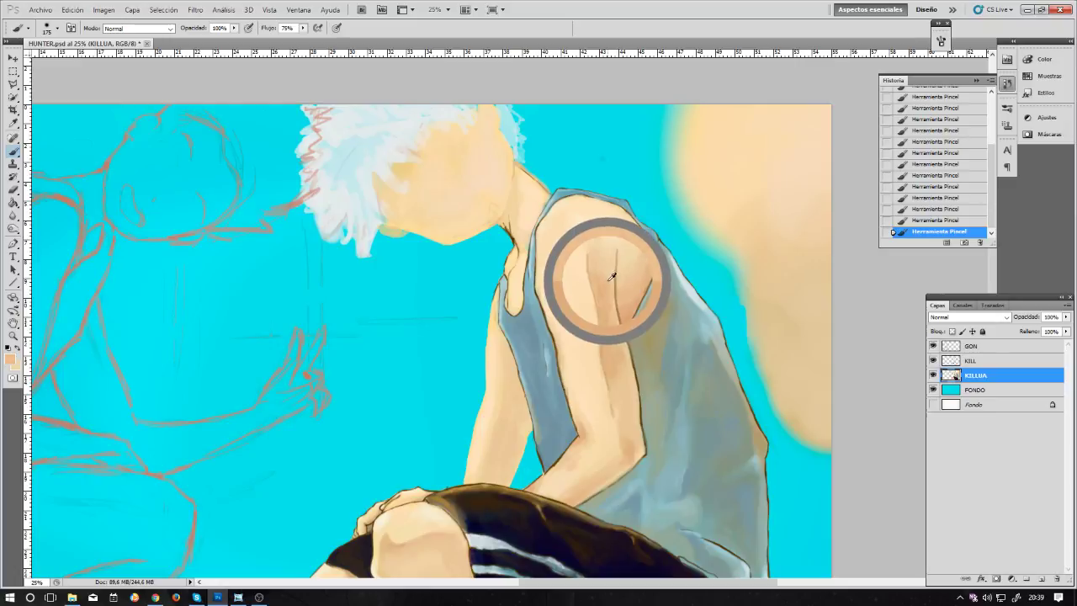
Step: Blend the shading near the upper end of the near armpit crease with a 250 px brush
{"action": "key", "text": "bracketright"}
{"action": "key", "text": "bracketright"}
{"action": "key", "text": "bracketright"}
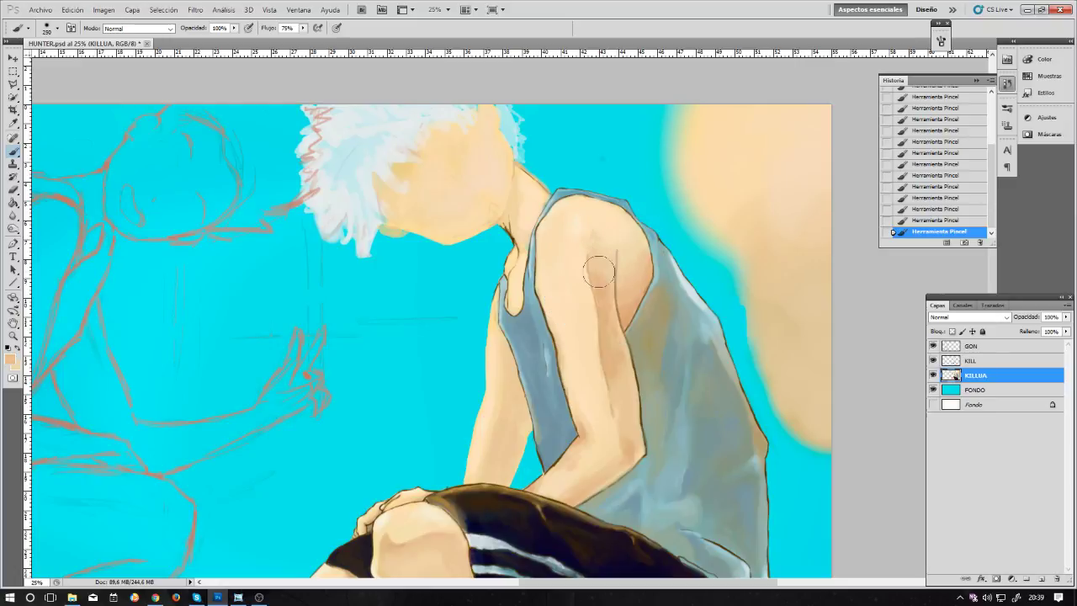
{"action": "mouse_move", "coordinate": [605, 256]}
{"action": "left_mouse_down"}
{"action": "mouse_move", "coordinate": [594, 263]}
{"action": "mouse_move", "coordinate": [598, 280]}
{"action": "left_mouse_up"}
Step: Touch up the front of the near upper arm and its edge along the shirt with light skin tone and a 45 px brush
{"action": "key", "text": "bracketleft"}
{"action": "key", "text": "bracketleft"}
{"action": "key", "text": "bracketleft"}
{"action": "key", "text": "bracketleft"}
{"action": "key", "text": "bracketleft"}
{"action": "key", "text": "bracketleft"}
{"action": "mouse_move", "coordinate": [582, 292]}
{"action": "left_mouse_down"}
{"action": "mouse_move", "coordinate": [579, 255]}
{"action": "mouse_move", "coordinate": [572, 300]}
{"action": "left_mouse_up"}
{"action": "left_click_drag", "start_coordinate": [539, 290], "coordinate": [540, 291]}
{"action": "left_click_drag", "start_coordinate": [545, 310], "coordinate": [546, 310]}
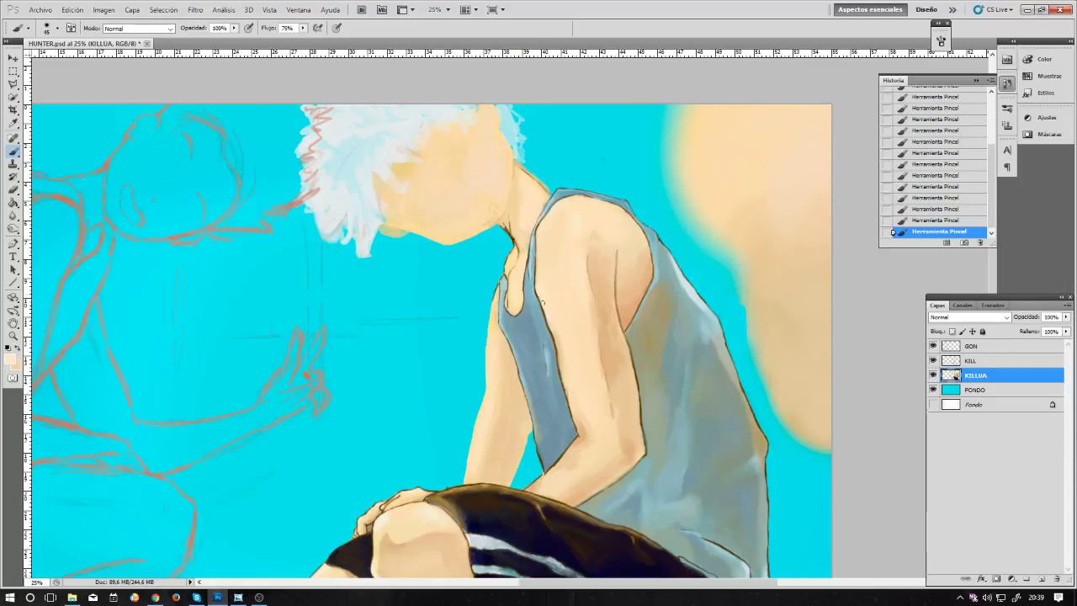
Step: Sample the skin tone behind the armpit, blend the crease's upper end with a 300 px brush and soften it with the Blur tool
{"action": "scroll", "coordinate": [589, 253], "scroll_direction": "up", "scroll_amount": 2}
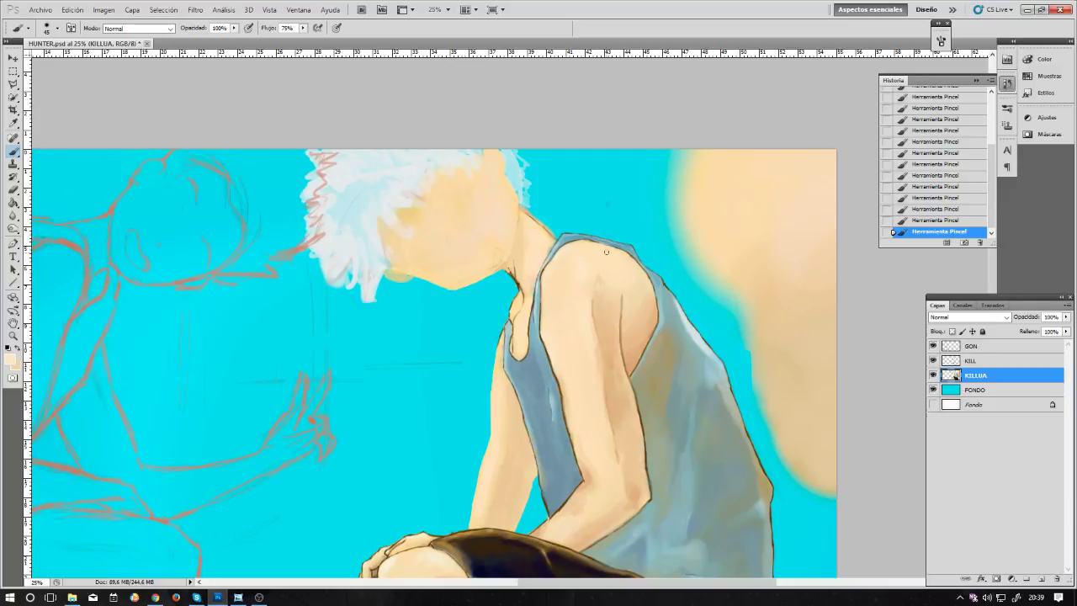
{"action": "left_click", "coordinate": [648, 314], "text": "alt"}
{"action": "key", "text": "bracketright"}
{"action": "key", "text": "bracketright"}
{"action": "key", "text": "bracketright"}
{"action": "key", "text": "bracketright"}
{"action": "key", "text": "bracketright"}
{"action": "key", "text": "bracketright"}
{"action": "key", "text": "bracketright"}
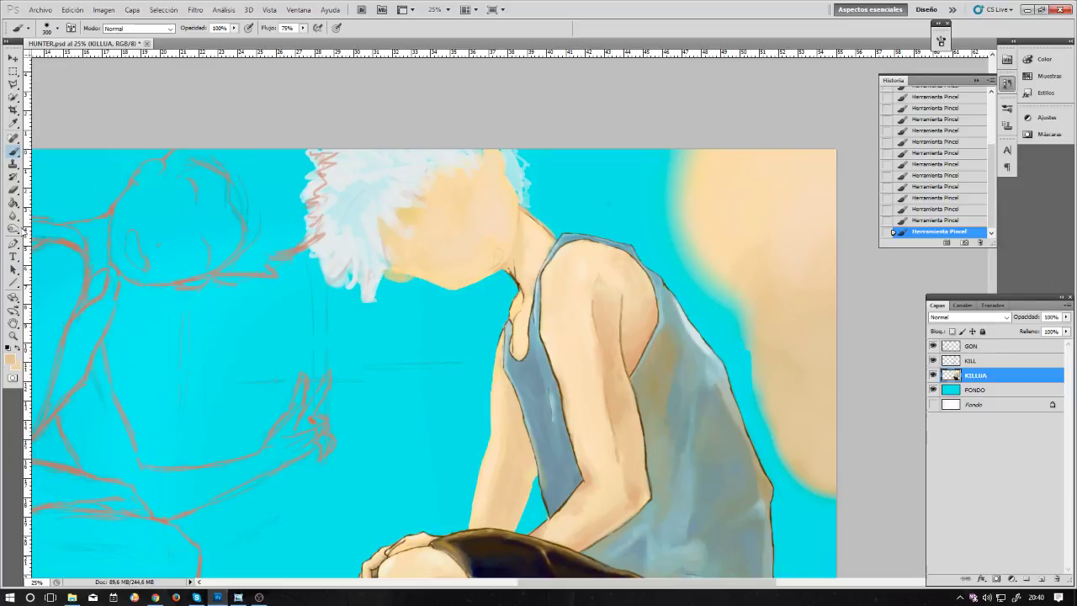
{"action": "left_click", "coordinate": [14, 215]}
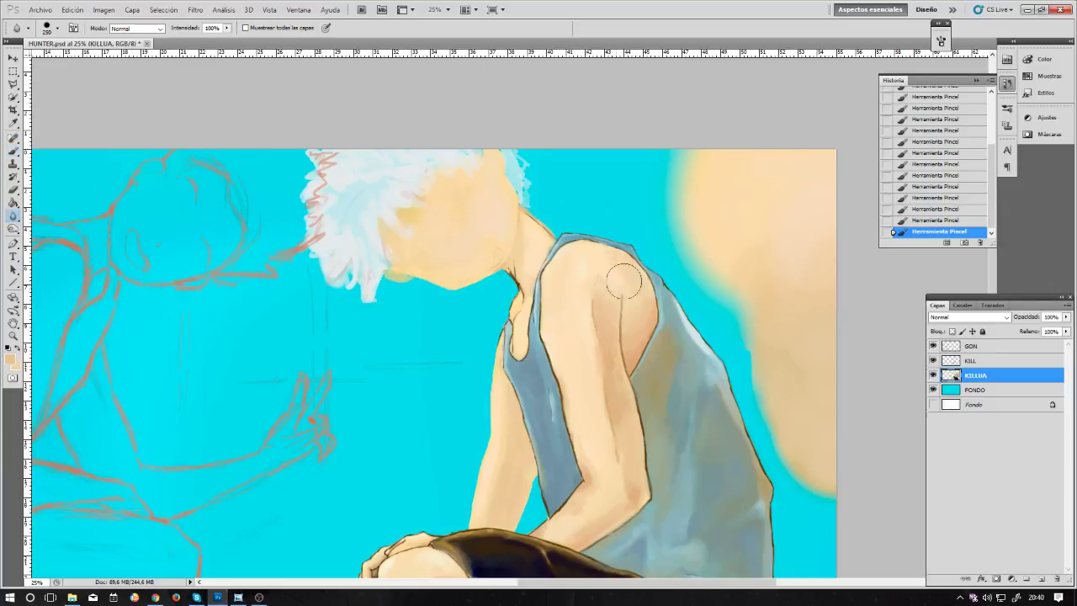
{"action": "mouse_move", "coordinate": [623, 283]}
{"action": "left_mouse_down"}
{"action": "mouse_move", "coordinate": [601, 269]}
{"action": "mouse_move", "coordinate": [622, 286]}
{"action": "left_mouse_up"}
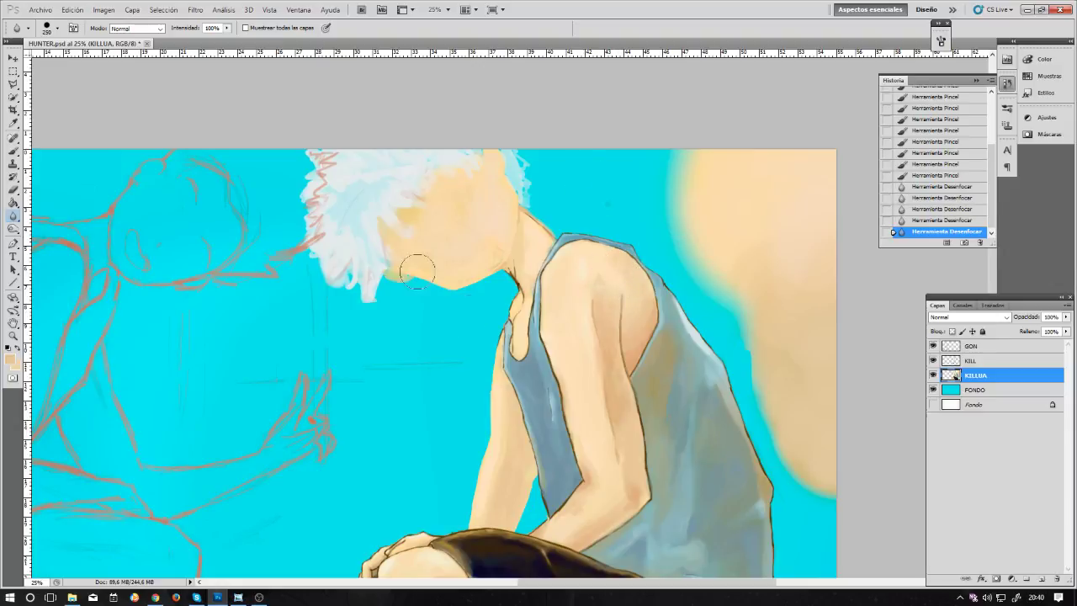
Step: Sample a brown from the near arm's contour and paint the muscle line down the upper arm with a 60 px brush
{"action": "left_click", "coordinate": [14, 152]}
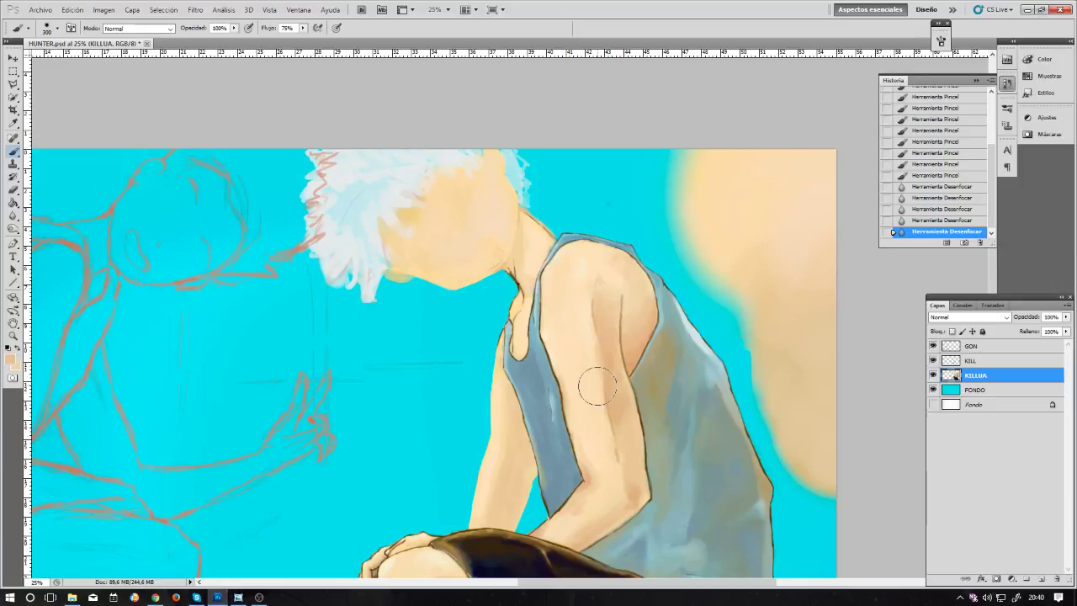
{"action": "left_click", "coordinate": [613, 410], "text": "alt"}
{"action": "left_click", "coordinate": [645, 423], "text": "alt"}
{"action": "key", "text": "bracketleft"}
{"action": "key", "text": "bracketleft"}
{"action": "key", "text": "bracketleft"}
{"action": "left_click_drag", "start_coordinate": [611, 423], "coordinate": [598, 332]}
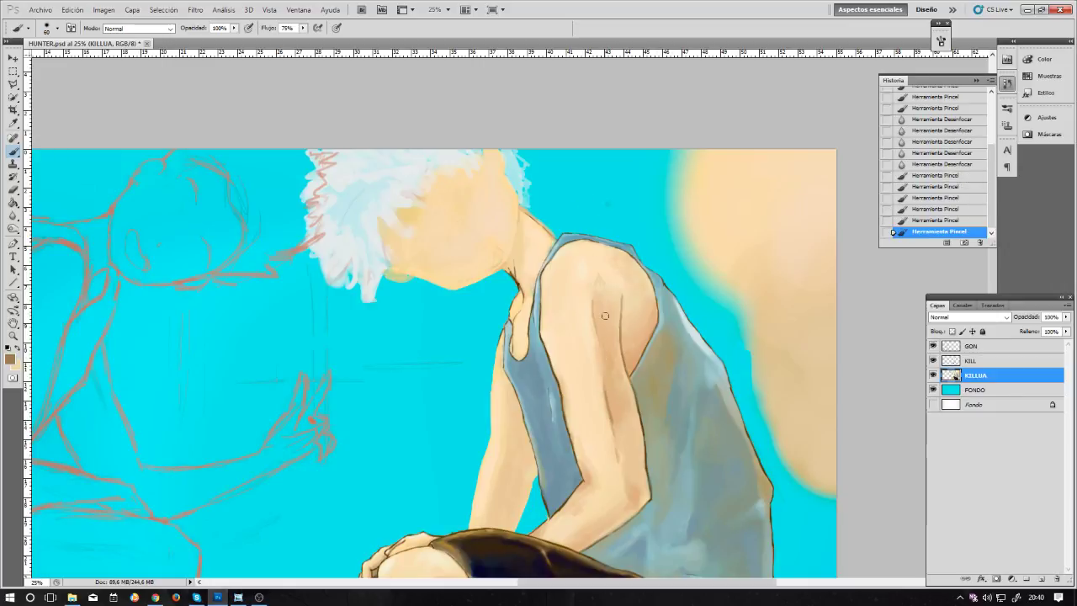
{"action": "mouse_move", "coordinate": [609, 373]}
{"action": "left_mouse_down"}
{"action": "mouse_move", "coordinate": [605, 381]}
{"action": "mouse_move", "coordinate": [591, 312]}
{"action": "left_mouse_up"}
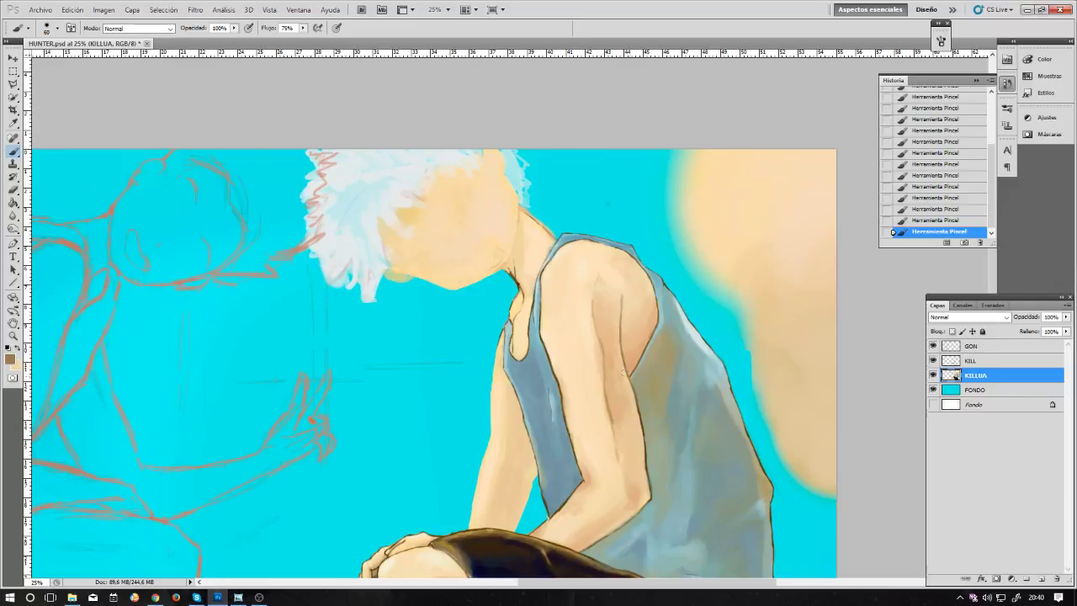
Step: Sample the upper arm's shadow tone and erase along the muscle line on the KILL layer with a 70 px eraser
{"action": "left_click", "coordinate": [606, 333], "text": "alt"}
{"action": "key", "text": "ctrl+plus"}
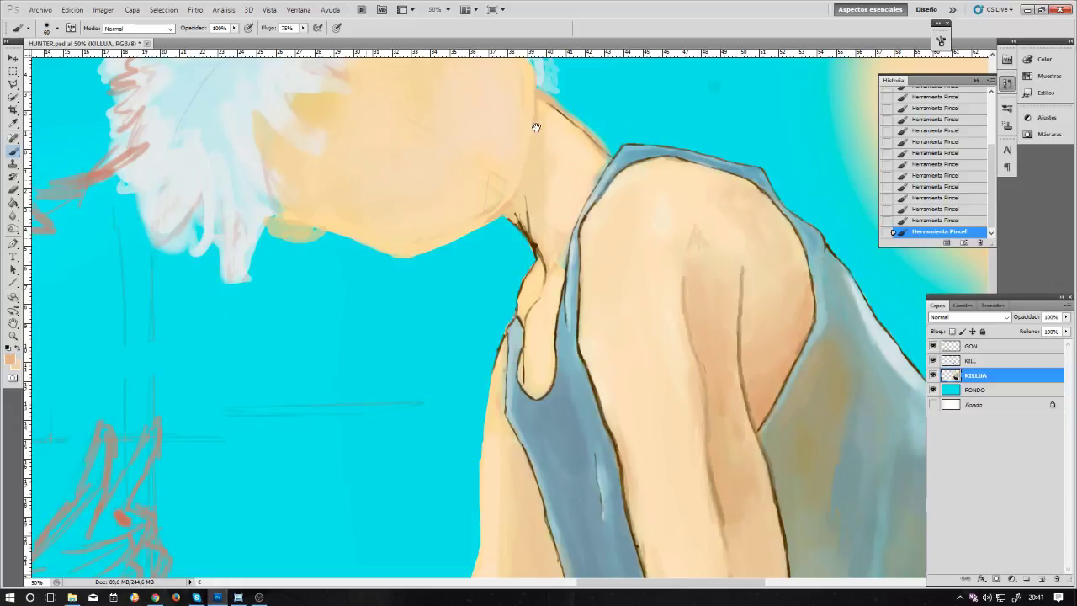
{"action": "key", "text": "ctrl+plus"}
{"action": "left_click_drag", "start_coordinate": [581, 282], "coordinate": [577, 264]}
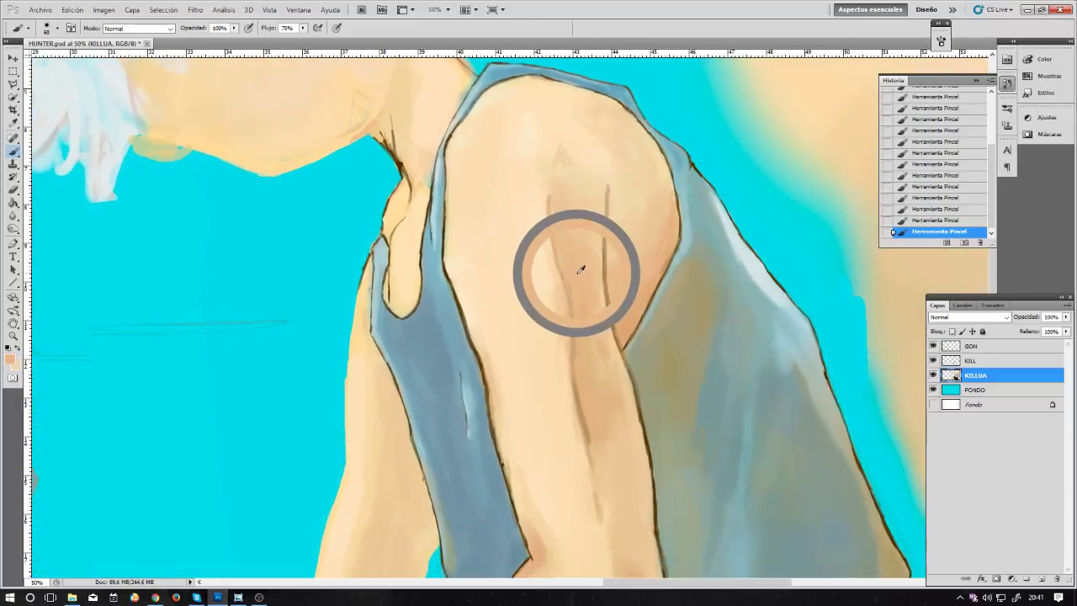
{"action": "left_click", "coordinate": [967, 361]}
{"action": "key", "text": "e"}
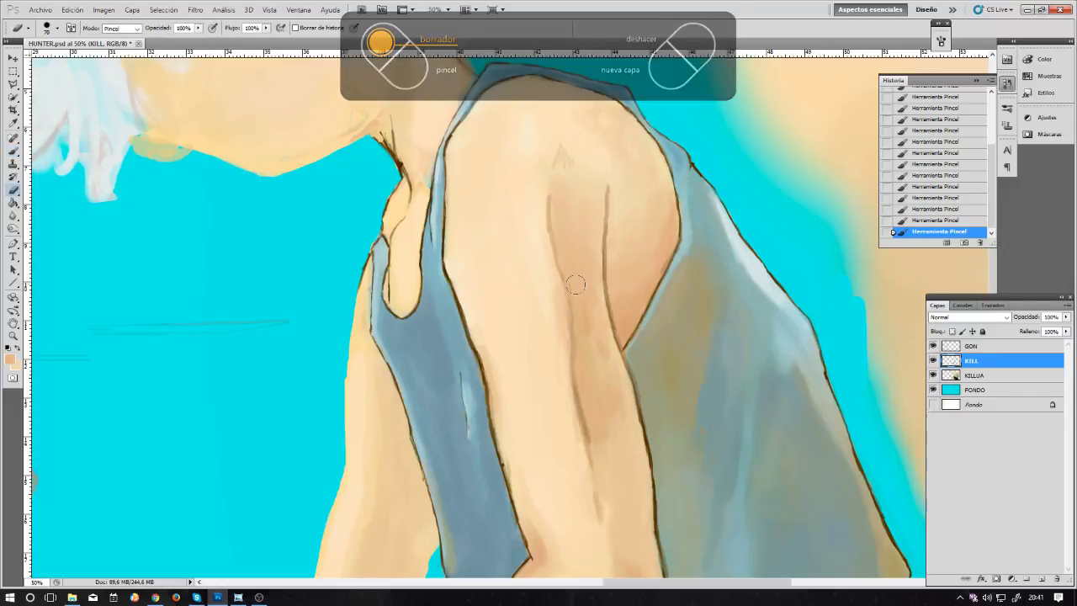
{"action": "left_click_drag", "start_coordinate": [575, 283], "coordinate": [591, 249]}
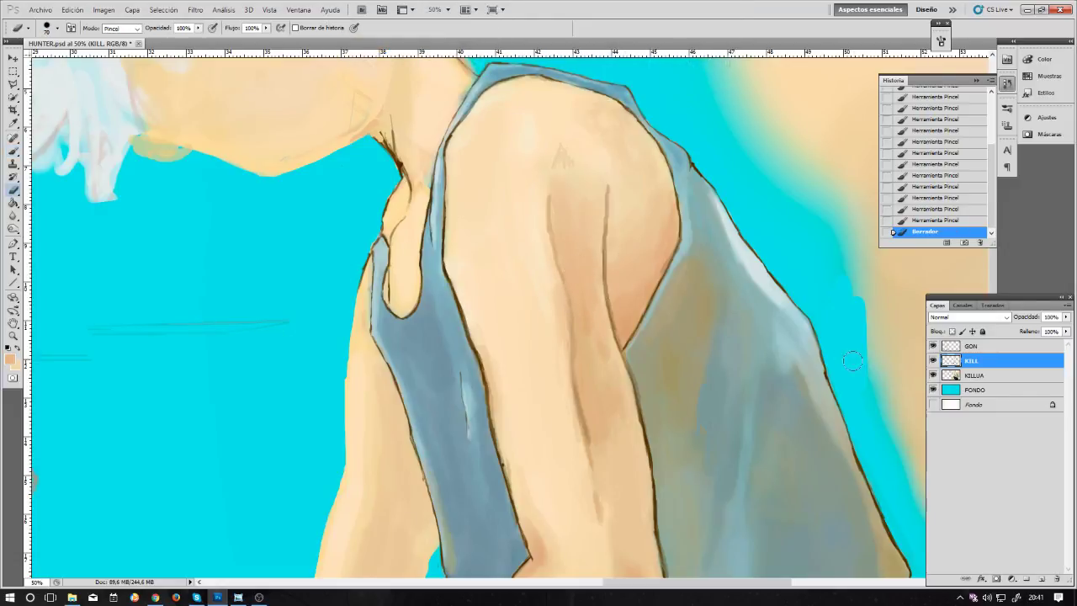
Step: Try erasing a patch of the far arm on the KILLUA layer with a 100 px eraser and undo it
{"action": "left_click", "coordinate": [945, 373]}
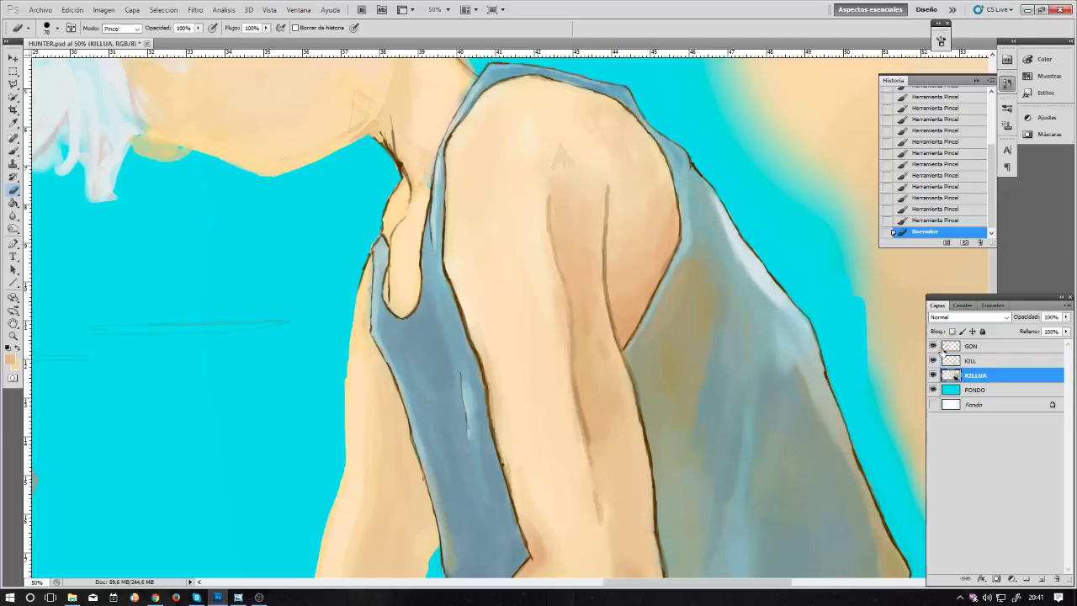
{"action": "left_click_drag", "start_coordinate": [699, 306], "coordinate": [726, 229]}
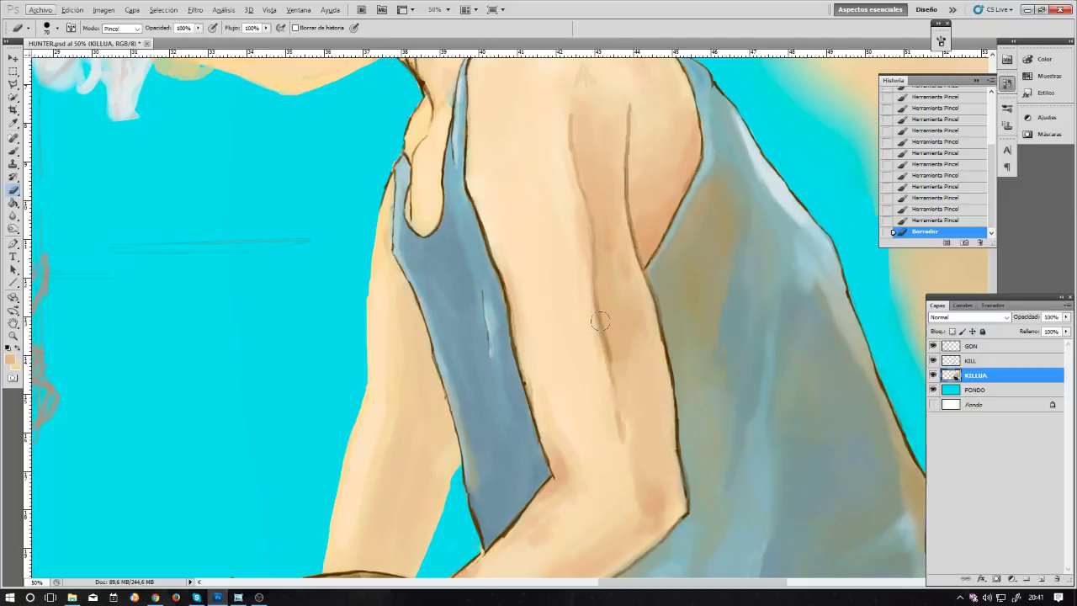
{"action": "key", "text": "b"}
{"action": "left_click", "coordinate": [602, 178]}
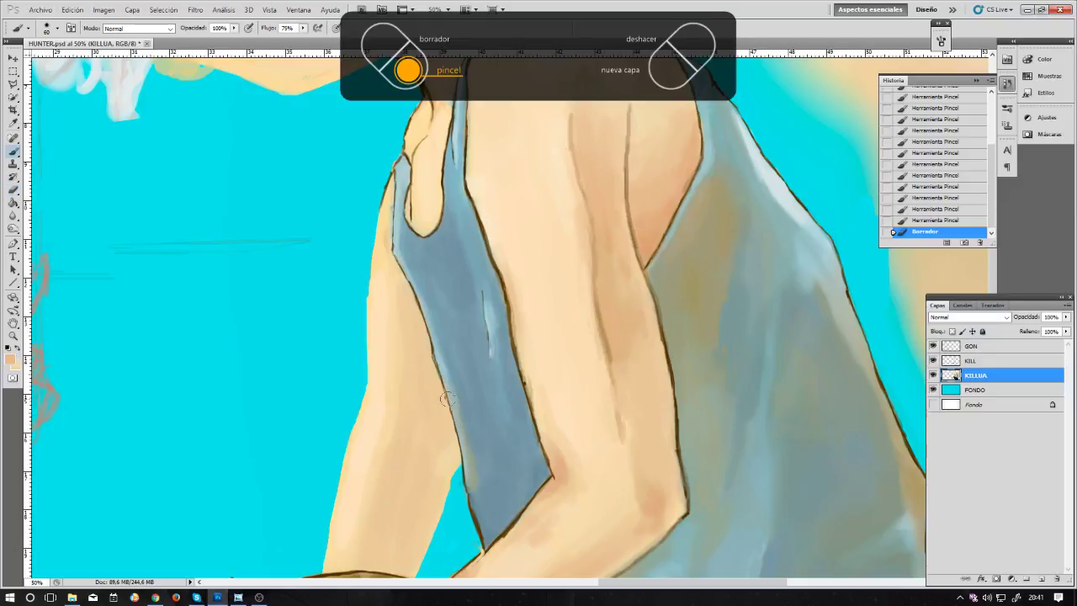
{"action": "key", "text": "e"}
{"action": "left_click_drag", "start_coordinate": [412, 439], "coordinate": [427, 410]}
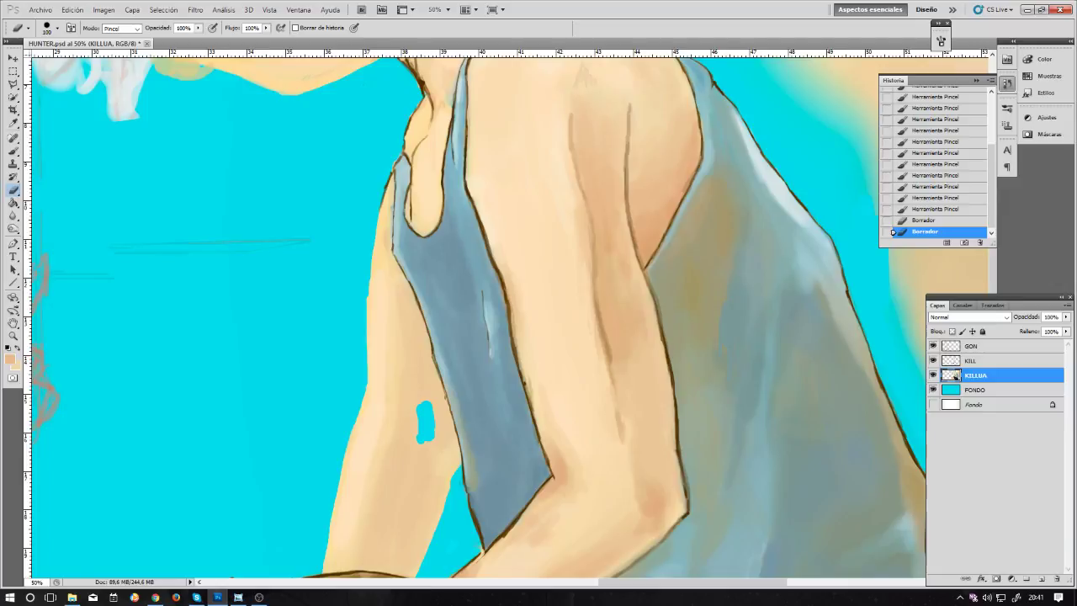
{"action": "key", "text": "ctrl+z"}
Step: Paint warm shading over the far upper arm on the KILL layer, enlarging the brush to about 125 px
{"action": "key", "text": "b"}
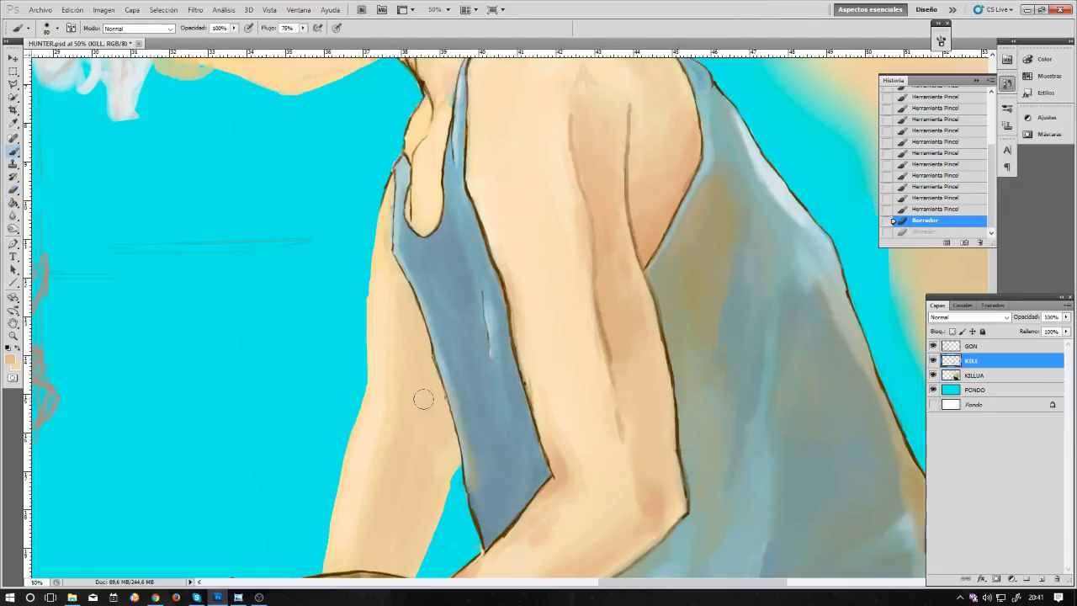
{"action": "left_click_drag", "start_coordinate": [404, 380], "coordinate": [412, 365]}
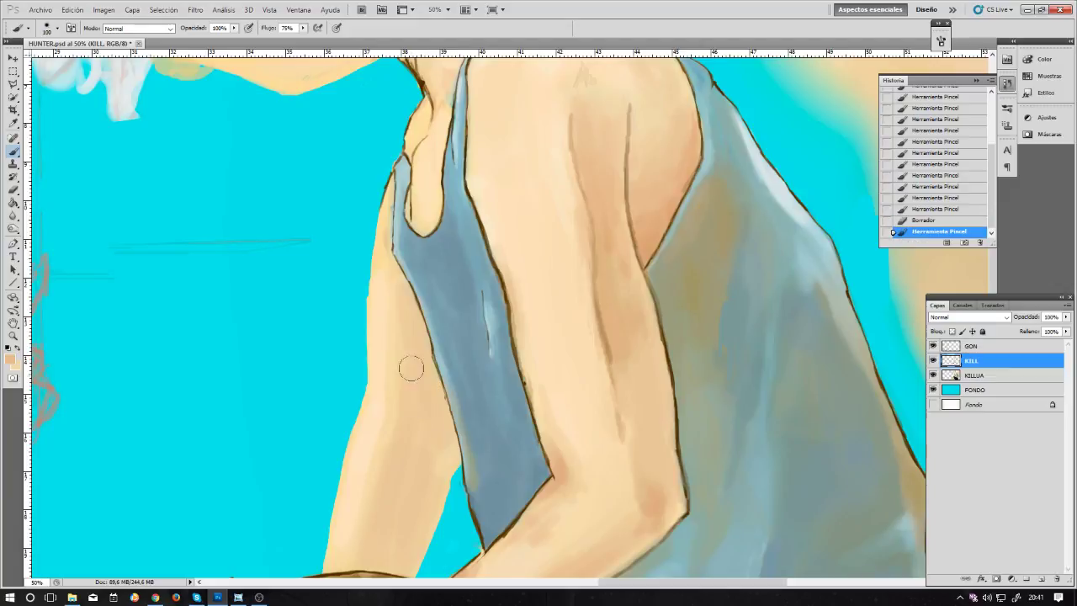
{"action": "key", "text": "bracketright"}
{"action": "key", "text": "bracketright"}
{"action": "key", "text": "bracketright"}
{"action": "key", "text": "bracketright"}
{"action": "key", "text": "bracketright"}
{"action": "key", "text": "bracketleft"}
{"action": "key", "text": "bracketleft"}
{"action": "left_click_drag", "start_coordinate": [408, 404], "coordinate": [403, 342]}
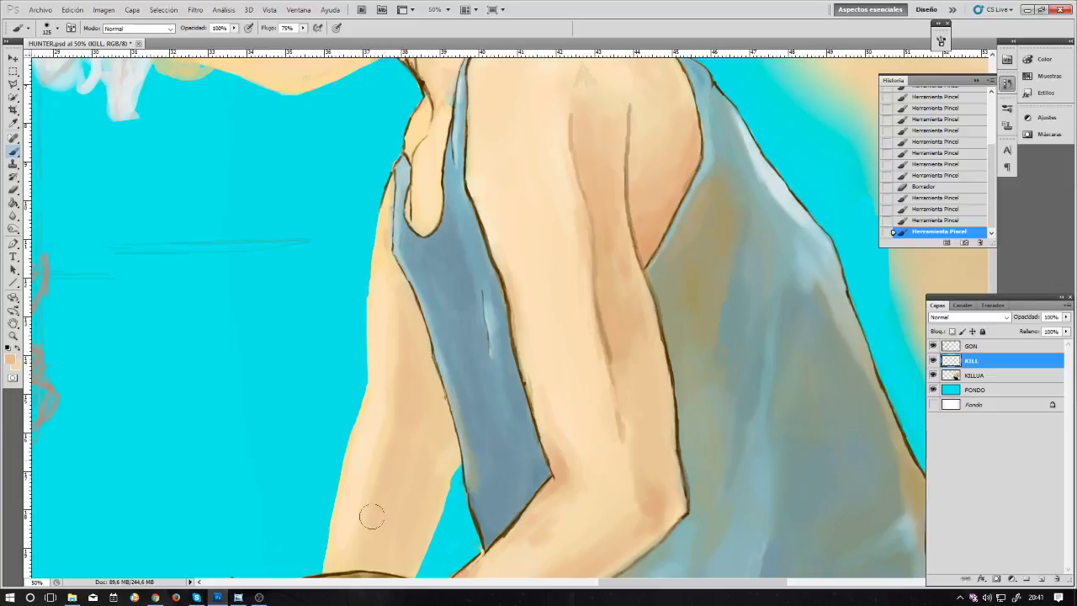
Step: Extend the warm shading along the far arm beside the shirt and down toward the forearm with a 100 px brush
{"action": "key", "text": "bracketleft"}
{"action": "left_click_drag", "start_coordinate": [423, 405], "coordinate": [421, 333]}
{"action": "left_click_drag", "start_coordinate": [413, 457], "coordinate": [425, 420]}
{"action": "left_click_drag", "start_coordinate": [431, 430], "coordinate": [421, 425]}
{"action": "left_click_drag", "start_coordinate": [430, 484], "coordinate": [439, 345]}
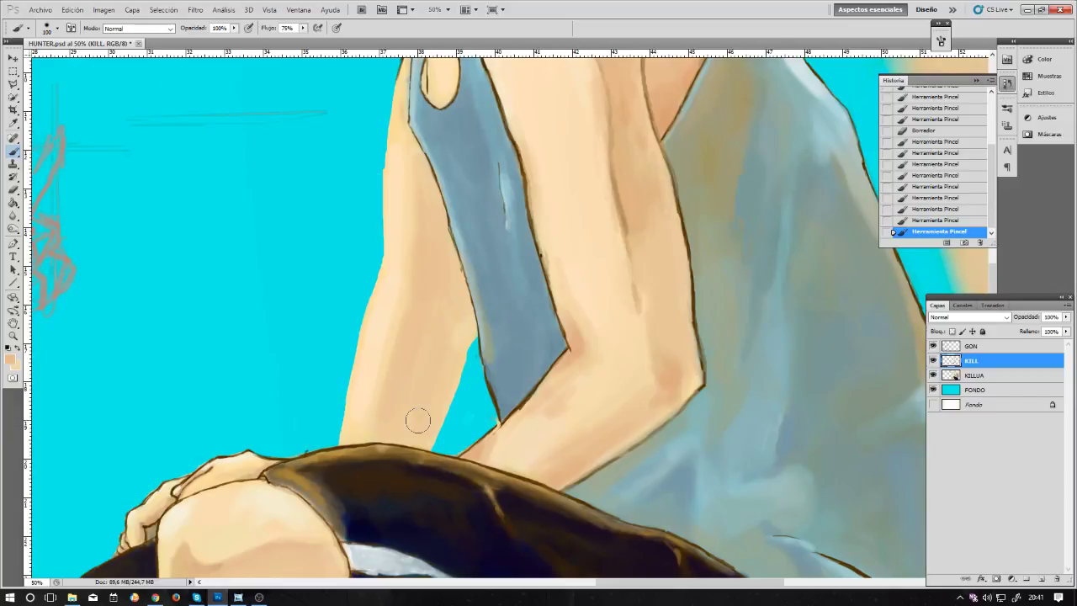
Step: Erase stray paint along the far arm's edge in the gap beside the shirt on the KILL layer, using a small eraser
{"action": "key", "text": "ctrl+plus"}
{"action": "key", "text": "ctrl+plus"}
{"action": "key", "text": "ctrl+plus"}
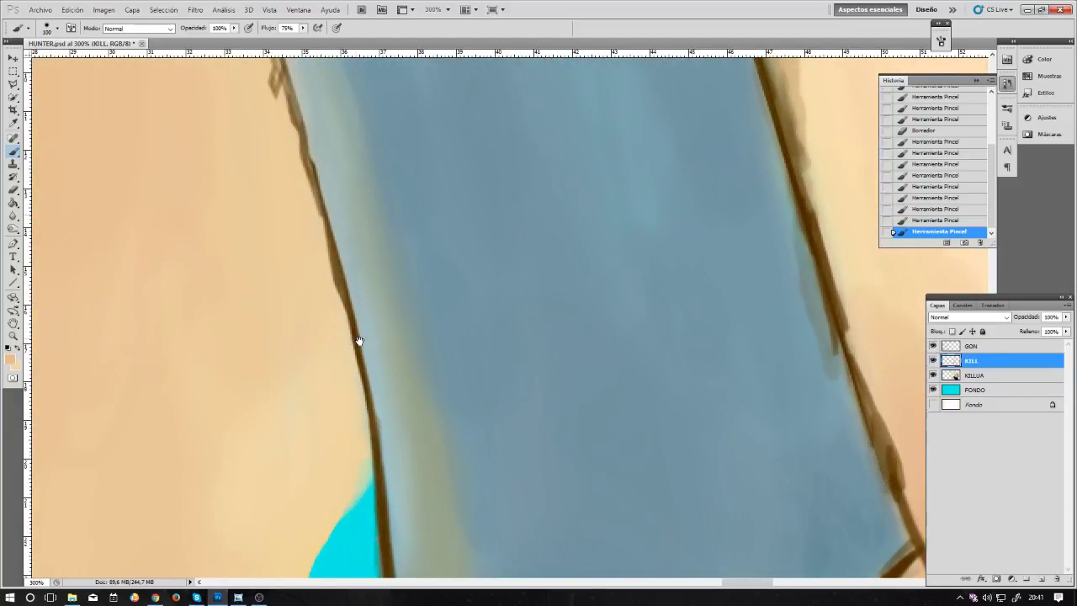
{"action": "key", "text": "e"}
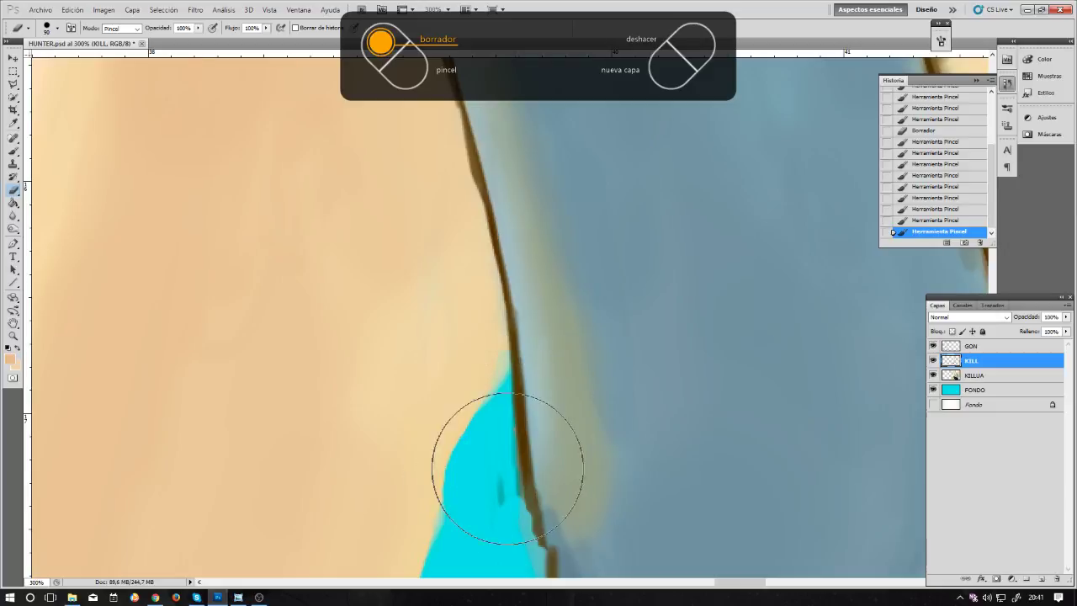
{"action": "key", "text": "bracketleft"}
{"action": "key", "text": "bracketleft"}
{"action": "key", "text": "bracketleft"}
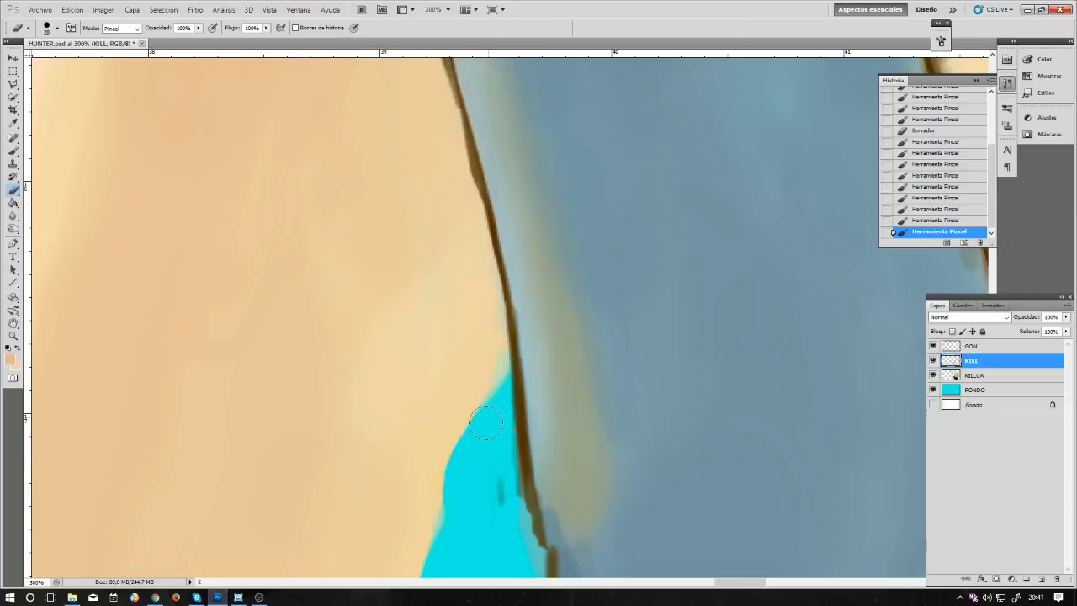
{"action": "mouse_move", "coordinate": [483, 408]}
{"action": "left_mouse_down"}
{"action": "mouse_move", "coordinate": [505, 382]}
{"action": "mouse_move", "coordinate": [493, 400]}
{"action": "left_mouse_up"}
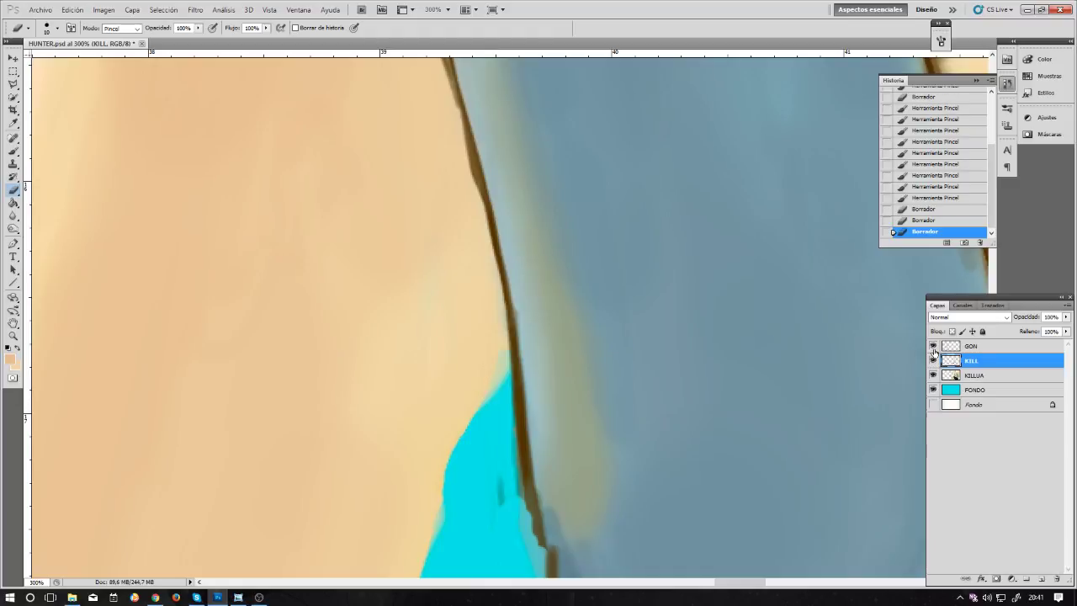
Step: Trim the far arm's skin edge at the tip of the gap beside the shirt on the KILLUA layer with a 10 px eraser
{"action": "key", "text": "ctrl+1"}
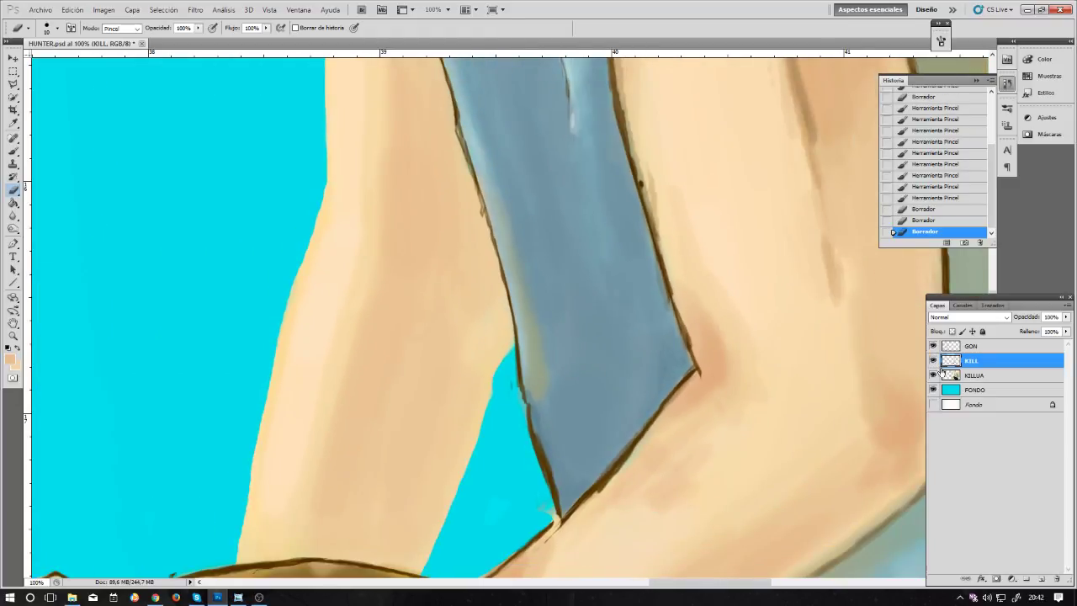
{"action": "left_click", "coordinate": [954, 375]}
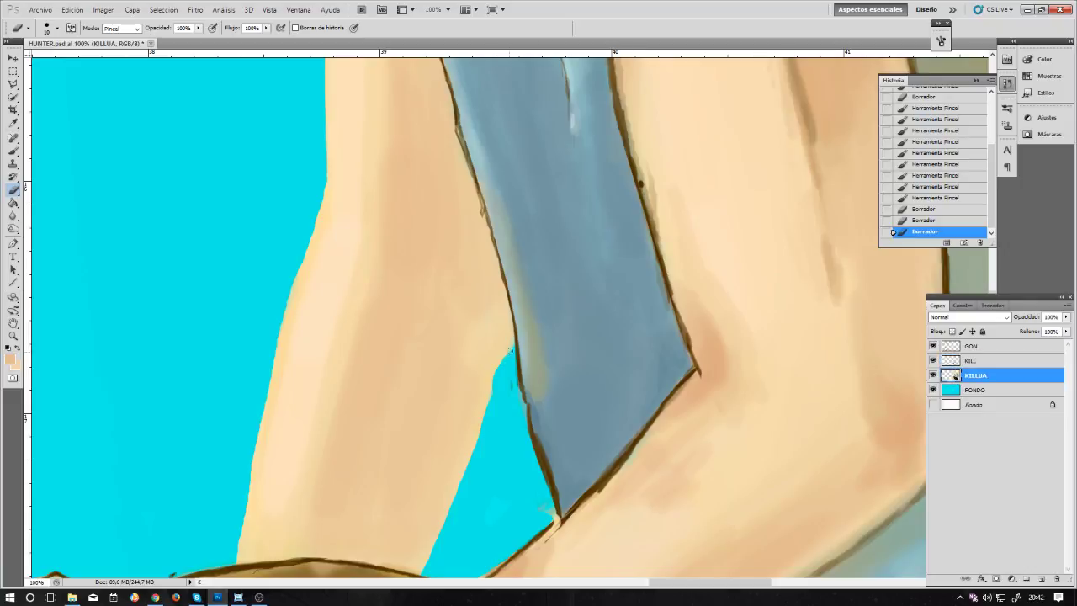
{"action": "left_click", "coordinate": [508, 350]}
{"action": "left_click", "coordinate": [503, 360]}
{"action": "left_click", "coordinate": [506, 355]}
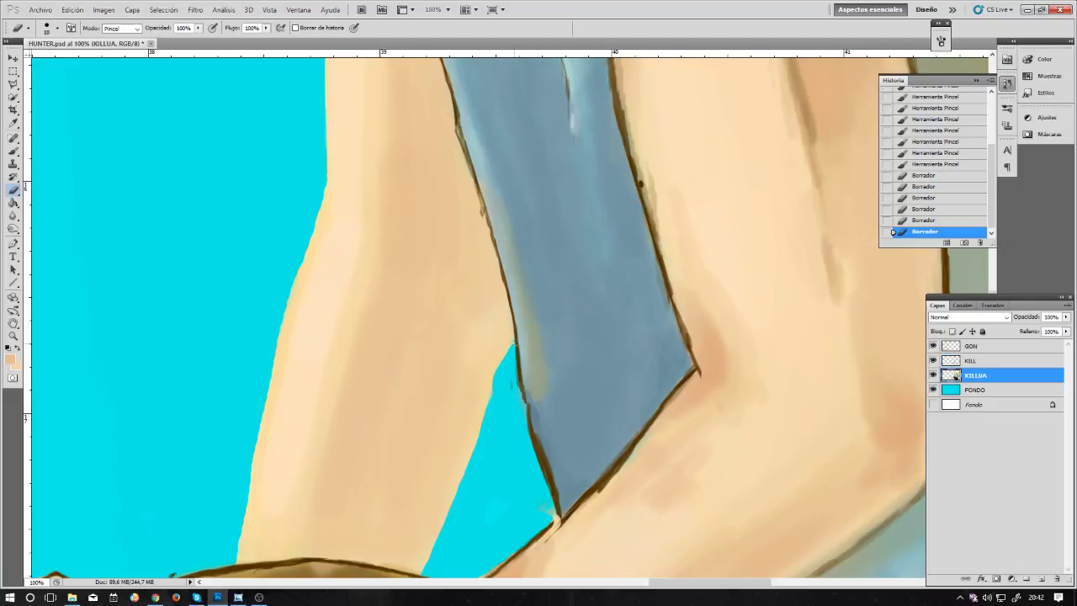
{"action": "left_click", "coordinate": [508, 351]}
{"action": "left_click", "coordinate": [510, 346]}
{"action": "left_click", "coordinate": [511, 346]}
{"action": "left_click", "coordinate": [512, 344]}
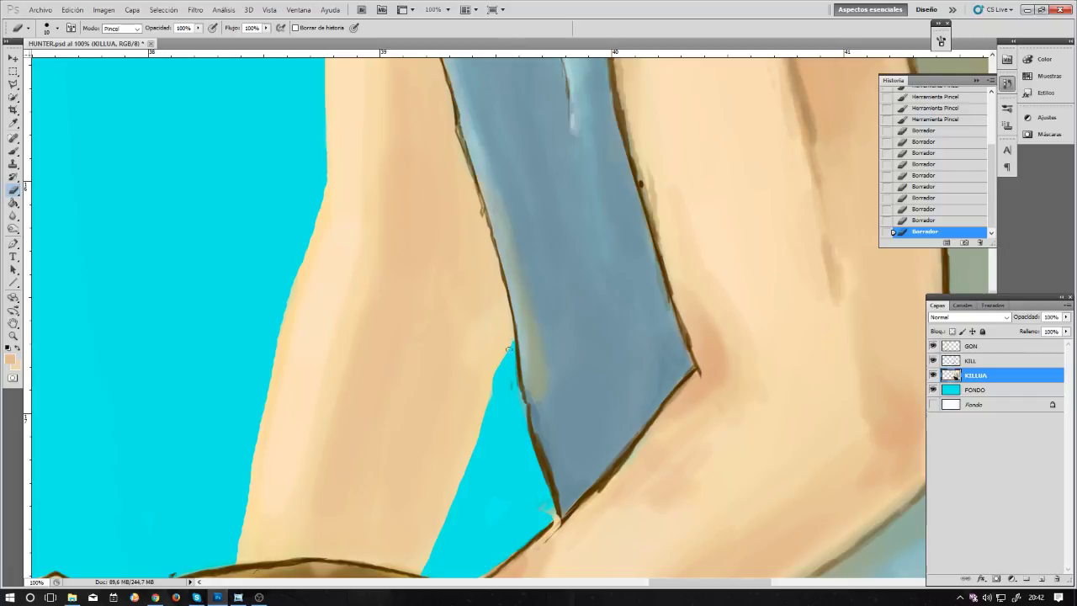
{"action": "left_click", "coordinate": [513, 342]}
{"action": "left_click", "coordinate": [515, 341]}
{"action": "left_click", "coordinate": [501, 367]}
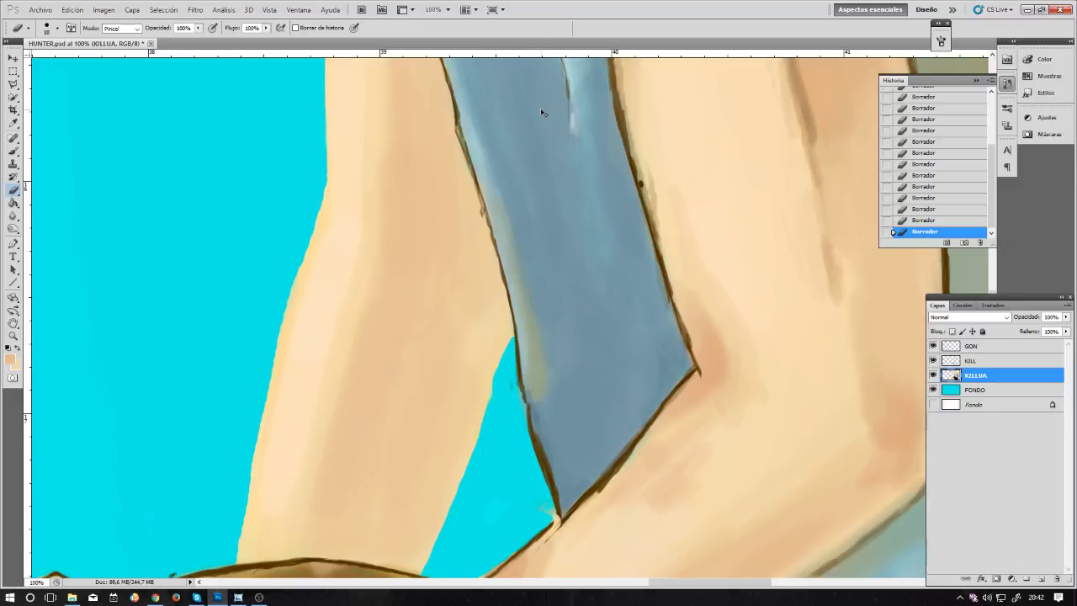
{"action": "key", "text": "ctrl+plus"}
{"action": "key", "text": "ctrl+plus"}
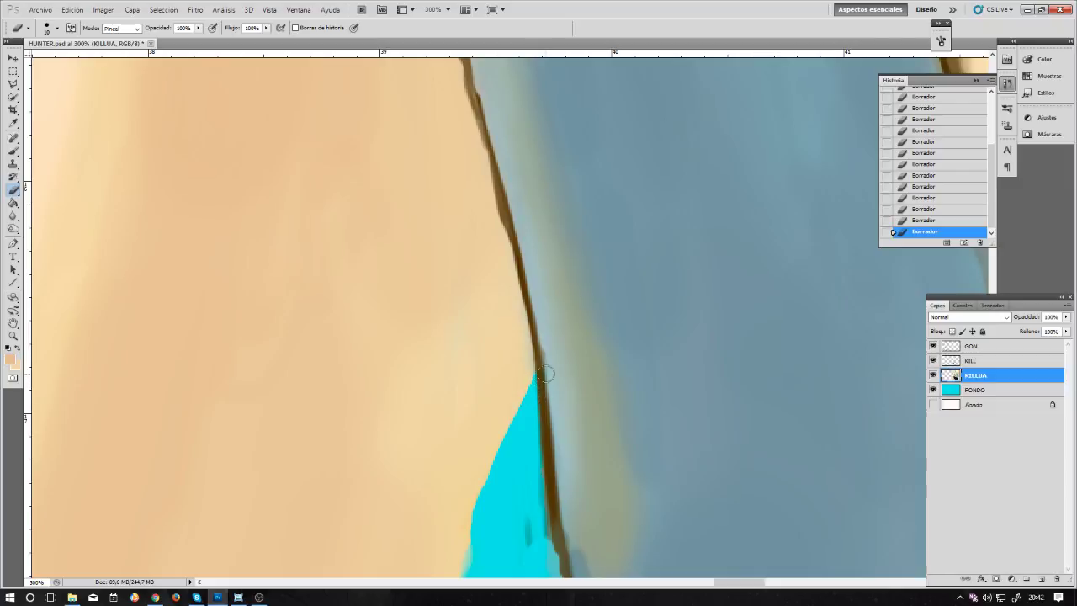
{"action": "key", "text": "ctrl+minus"}
{"action": "key", "text": "ctrl+minus"}
{"action": "key", "text": "ctrl+minus"}
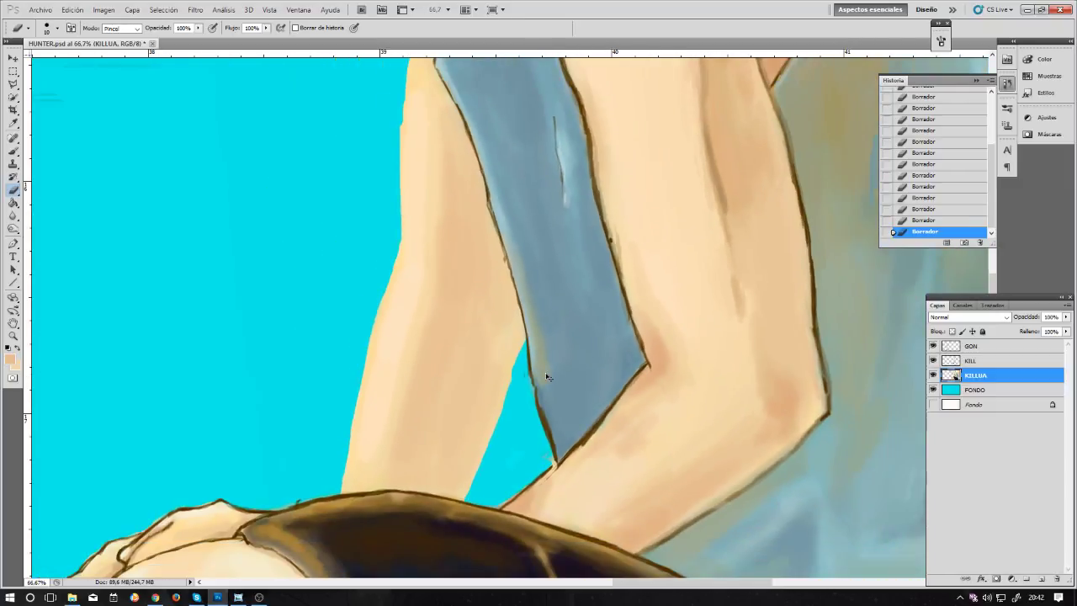
{"action": "key", "text": "ctrl+minus"}
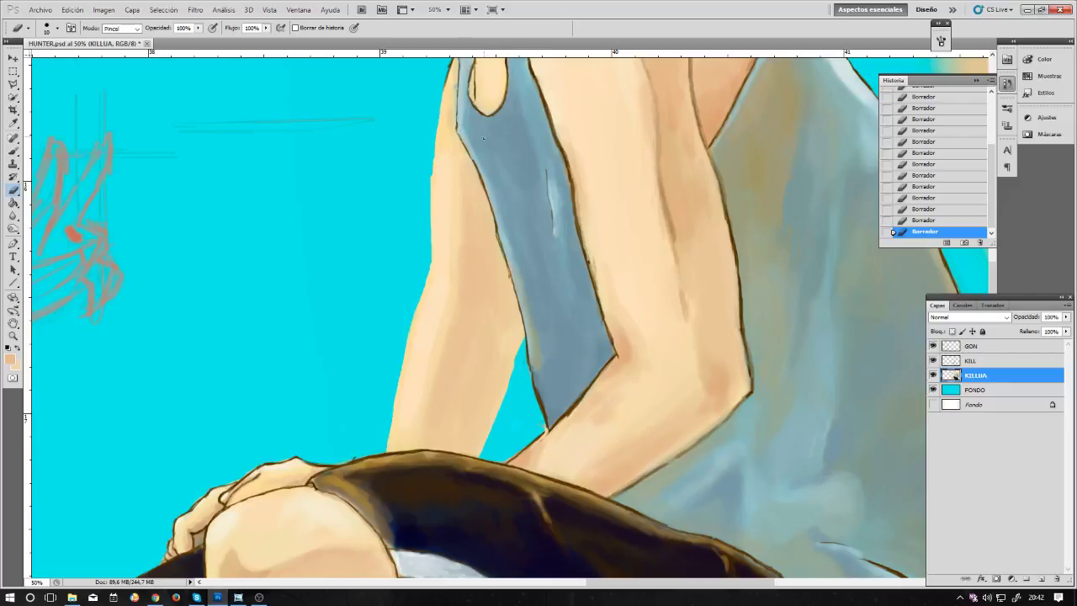
Step: Paint light skin tone over the far upper arm's edge beside the shirt on the KILLUA layer, reducing the brush to 40 px
{"action": "left_click_drag", "start_coordinate": [483, 138], "coordinate": [533, 263]}
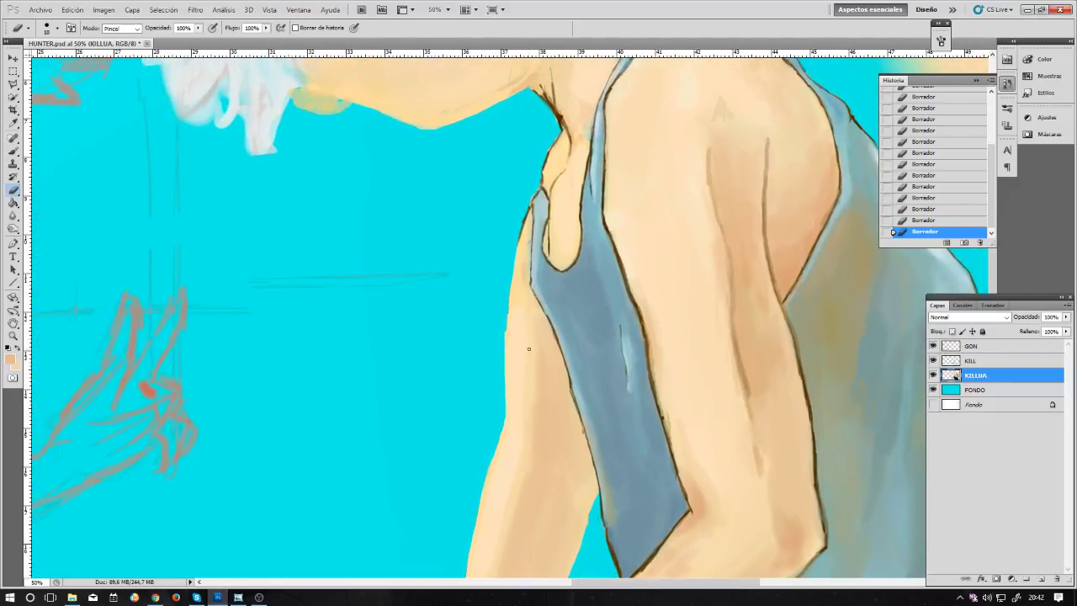
{"action": "key", "text": "b"}
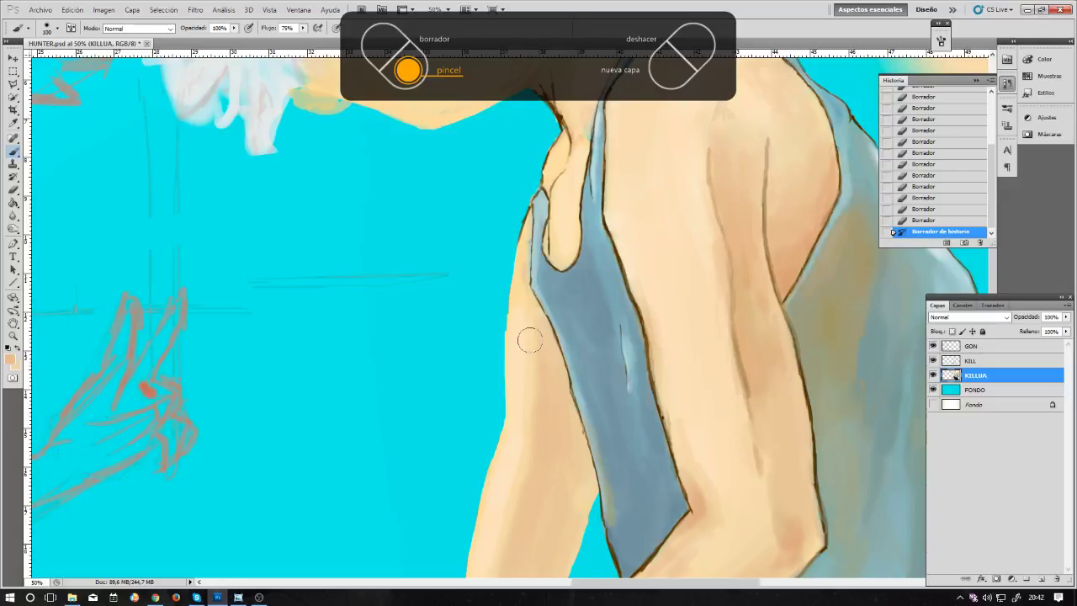
{"action": "key", "text": "bracketleft"}
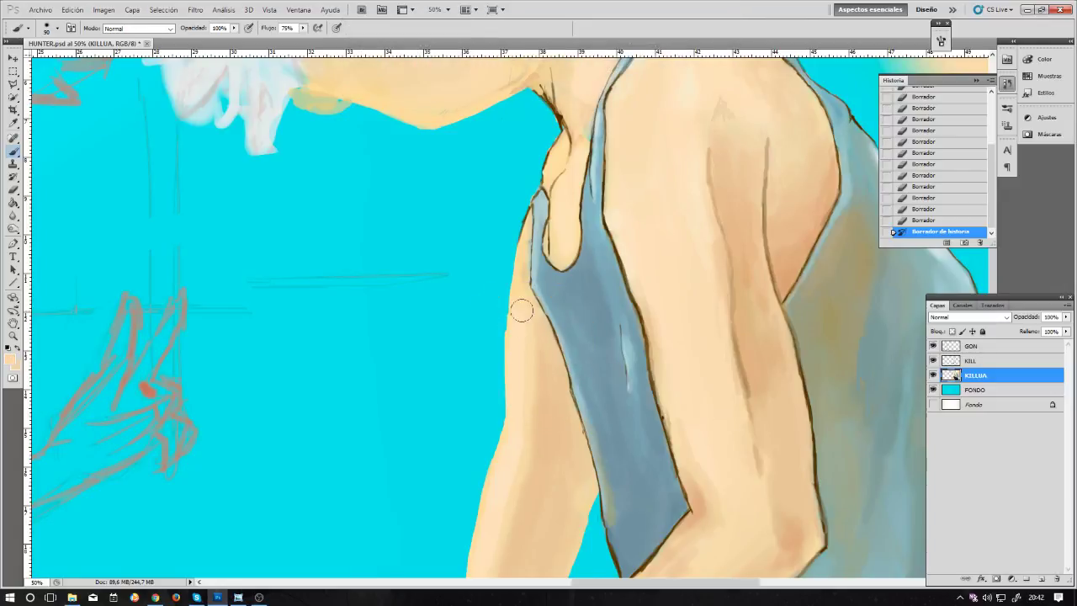
{"action": "mouse_move", "coordinate": [521, 310]}
{"action": "left_mouse_down"}
{"action": "mouse_move", "coordinate": [545, 287]}
{"action": "mouse_move", "coordinate": [516, 310]}
{"action": "mouse_move", "coordinate": [515, 282]}
{"action": "mouse_move", "coordinate": [516, 418]}
{"action": "mouse_move", "coordinate": [518, 319]}
{"action": "left_mouse_up"}
{"action": "key", "text": "bracketleft"}
{"action": "left_click_drag", "start_coordinate": [518, 320], "coordinate": [521, 307]}
{"action": "key", "text": "bracketleft"}
{"action": "key", "text": "bracketleft"}
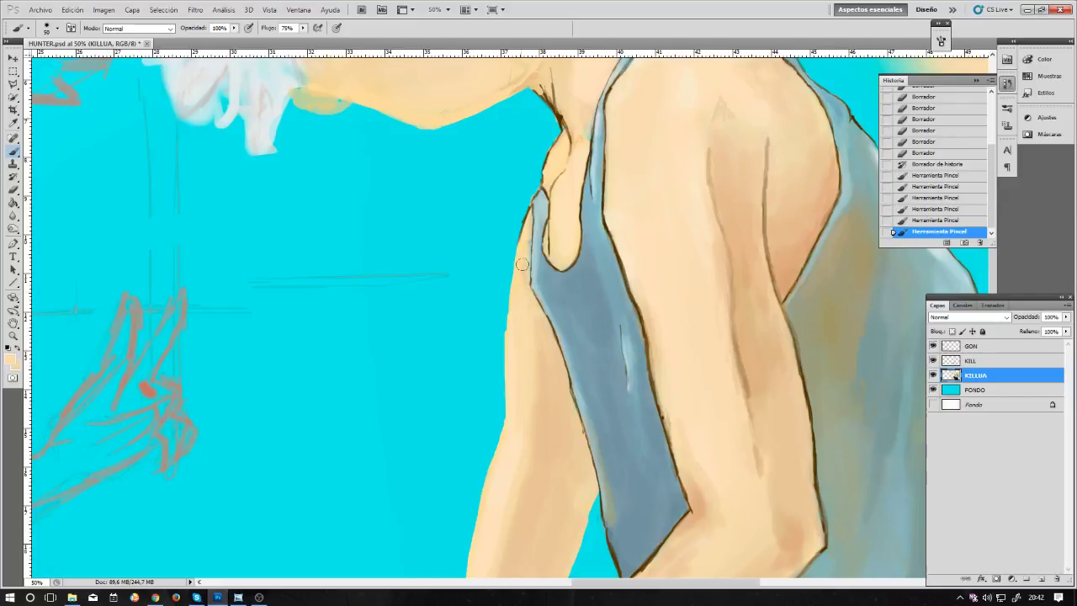
{"action": "mouse_move", "coordinate": [524, 262]}
{"action": "left_mouse_down"}
{"action": "mouse_move", "coordinate": [541, 224]}
{"action": "mouse_move", "coordinate": [543, 260]}
{"action": "left_mouse_up"}
{"action": "key", "text": "bracketleft"}
{"action": "left_click_drag", "start_coordinate": [527, 241], "coordinate": [525, 254]}
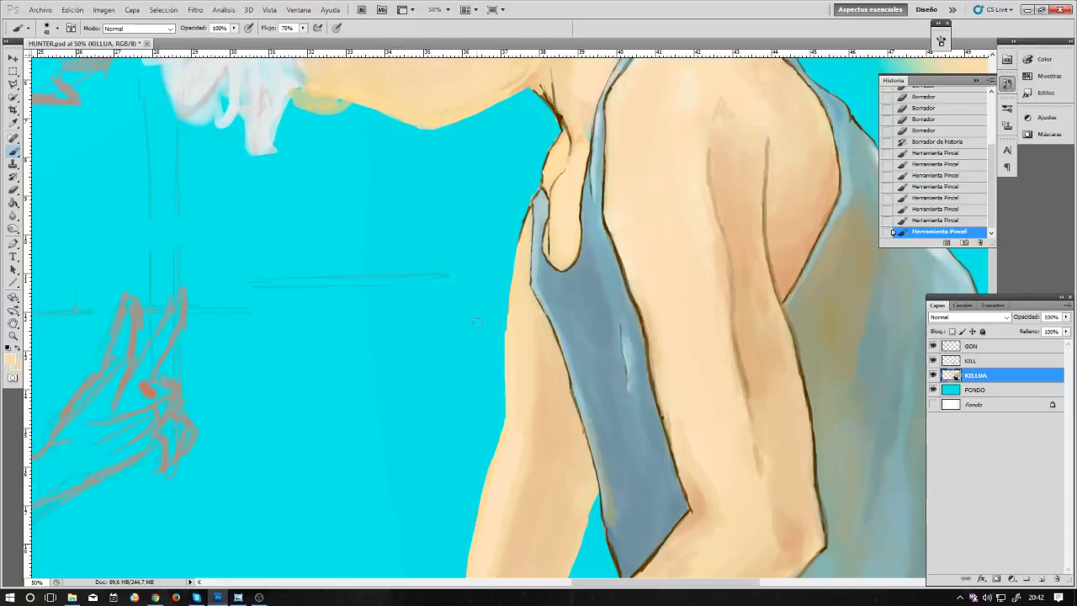
{"action": "left_click_drag", "start_coordinate": [475, 245], "coordinate": [475, 319]}
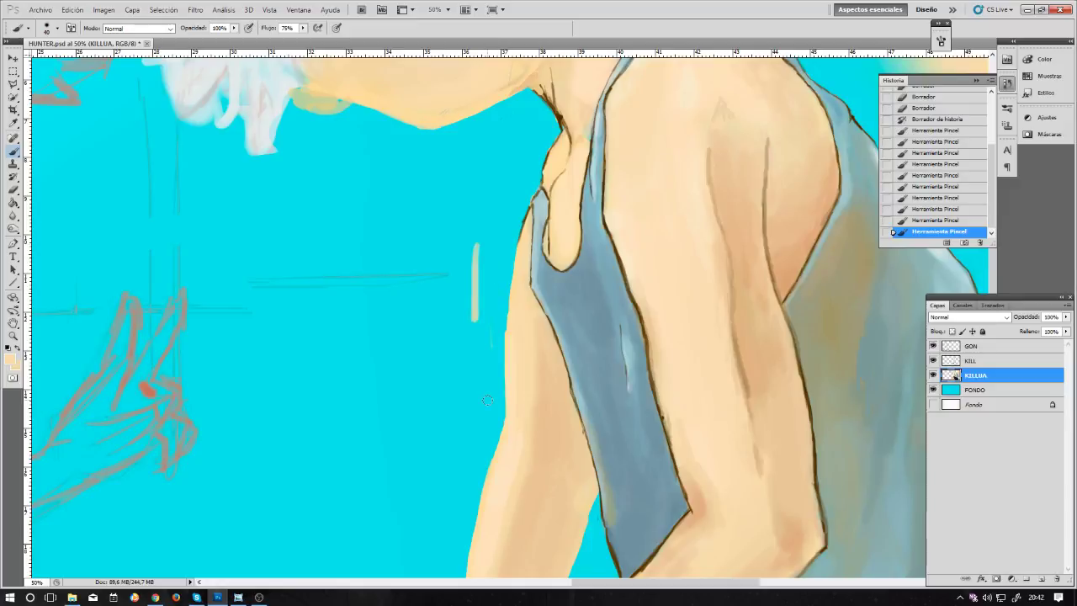
{"action": "key", "text": "ctrl+z"}
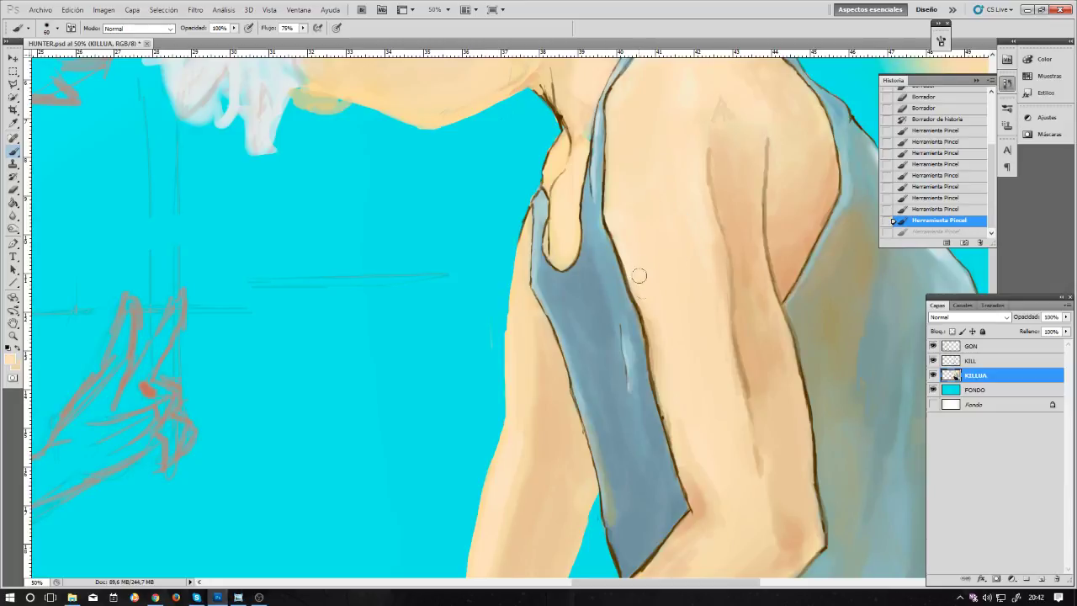
Step: Touch up the near arm's skin beside the shirt with a 60 px brush, and trim the shirt's side contours on the KILL layer with a 30 px eraser
{"action": "mouse_move", "coordinate": [640, 272]}
{"action": "left_mouse_down"}
{"action": "mouse_move", "coordinate": [667, 351]}
{"action": "mouse_move", "coordinate": [656, 344]}
{"action": "mouse_move", "coordinate": [655, 363]}
{"action": "mouse_move", "coordinate": [652, 327]}
{"action": "left_mouse_up"}
{"action": "left_click_drag", "start_coordinate": [668, 405], "coordinate": [673, 386]}
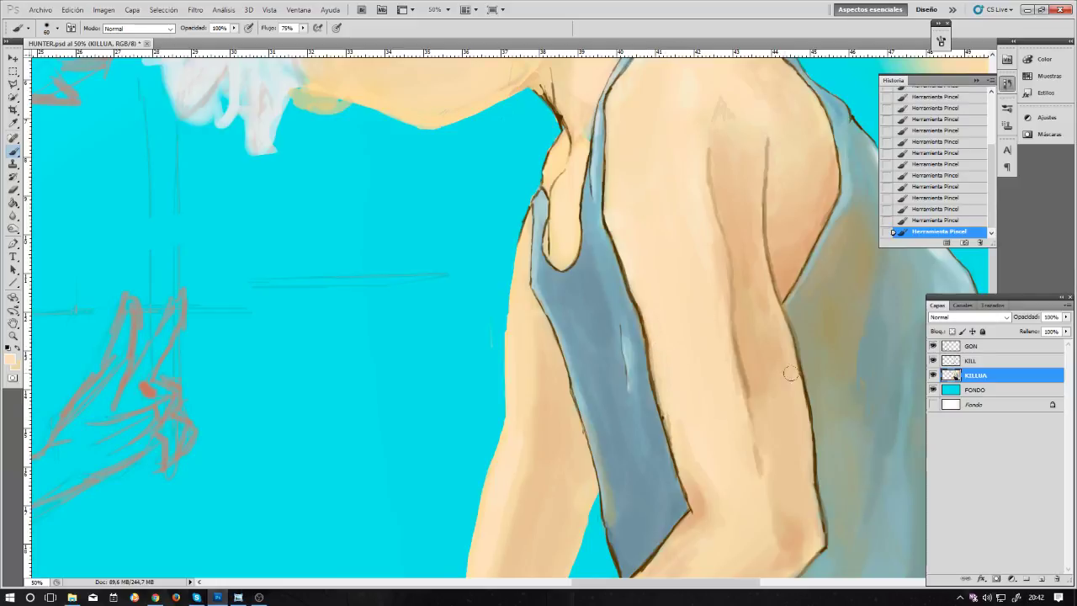
{"action": "left_click", "coordinate": [957, 361]}
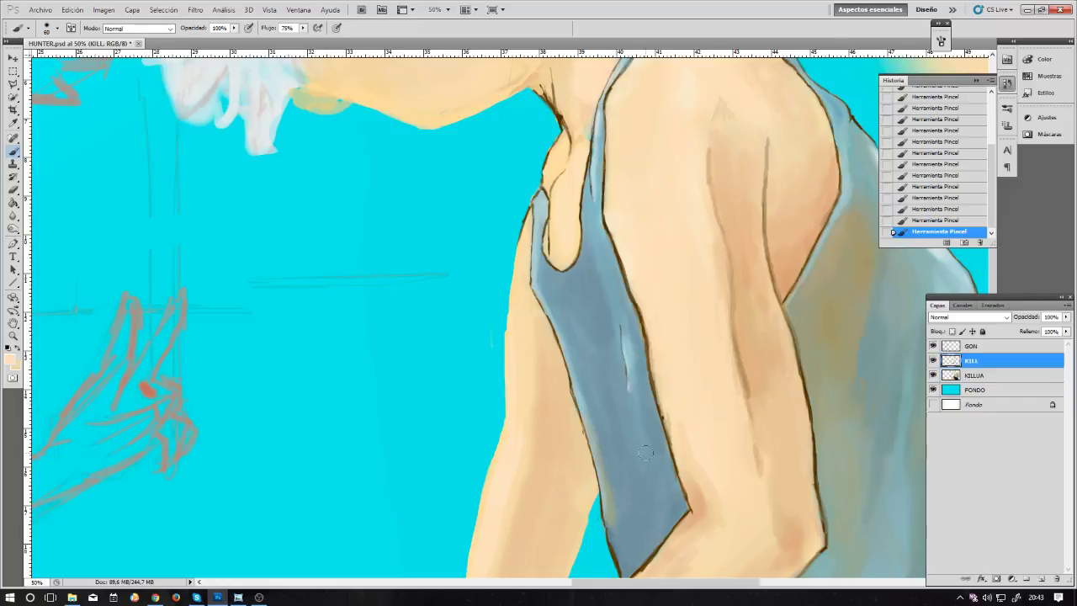
{"action": "key", "text": "e"}
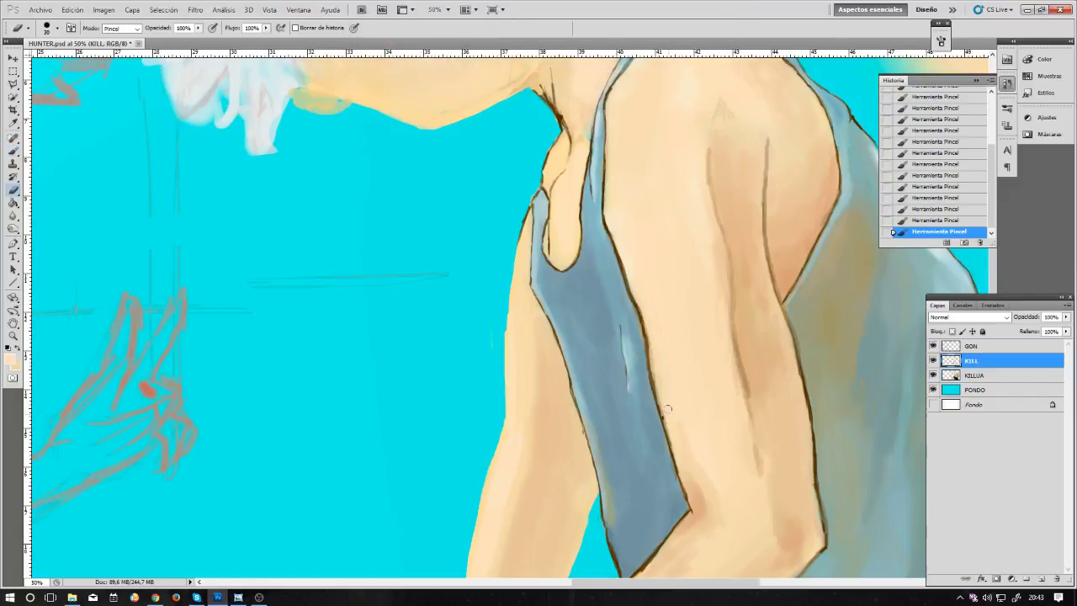
{"action": "mouse_move", "coordinate": [667, 408]}
{"action": "left_mouse_down"}
{"action": "mouse_move", "coordinate": [657, 366]}
{"action": "mouse_move", "coordinate": [670, 423]}
{"action": "mouse_move", "coordinate": [669, 413]}
{"action": "left_mouse_up"}
{"action": "left_click_drag", "start_coordinate": [580, 429], "coordinate": [578, 412]}
Step: Redraw the dark brown contour between the shirt and near arm down toward the inner elbow on the KILL layer, using a 20 px brush
{"action": "key", "text": "b"}
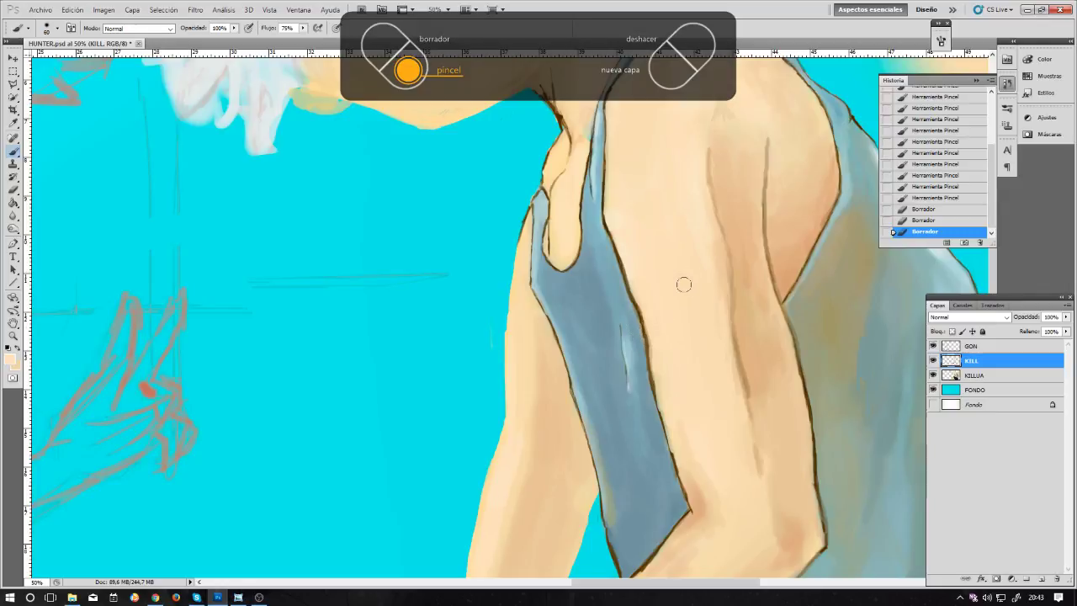
{"action": "left_click", "coordinate": [639, 298], "text": "alt"}
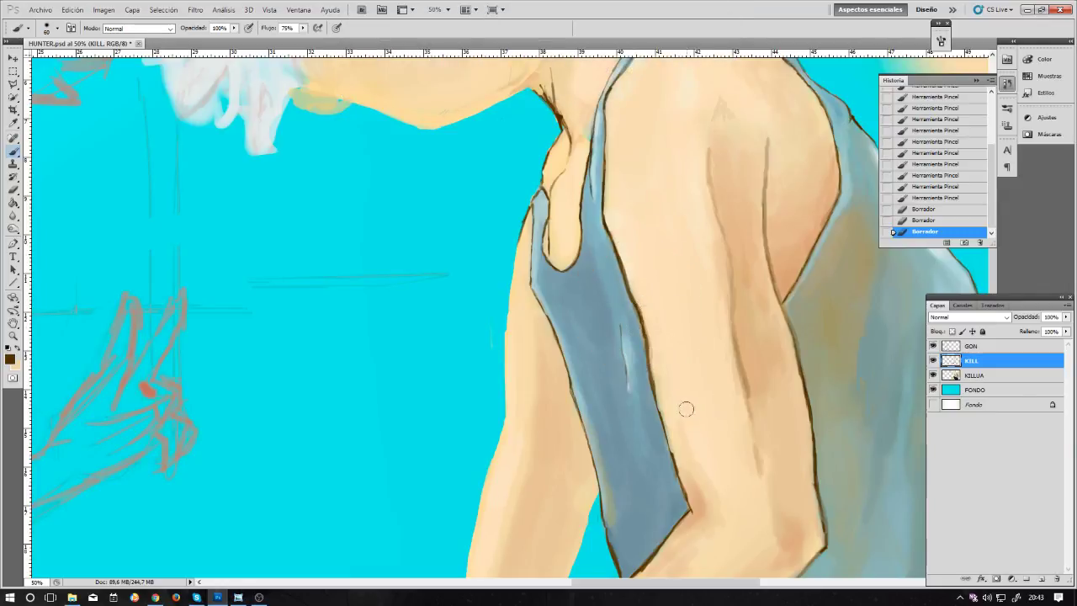
{"action": "key", "text": "bracketleft"}
{"action": "key", "text": "bracketleft"}
{"action": "key", "text": "bracketleft"}
{"action": "left_click", "coordinate": [658, 402]}
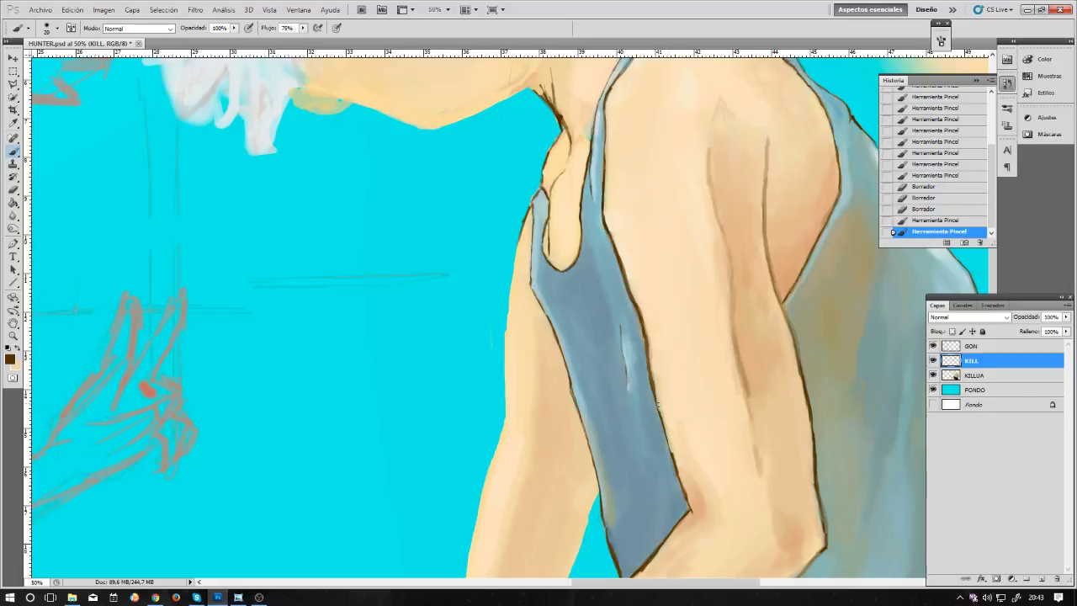
{"action": "left_click", "coordinate": [656, 401]}
{"action": "left_click", "coordinate": [656, 400]}
{"action": "left_click", "coordinate": [655, 399]}
{"action": "left_click", "coordinate": [658, 410]}
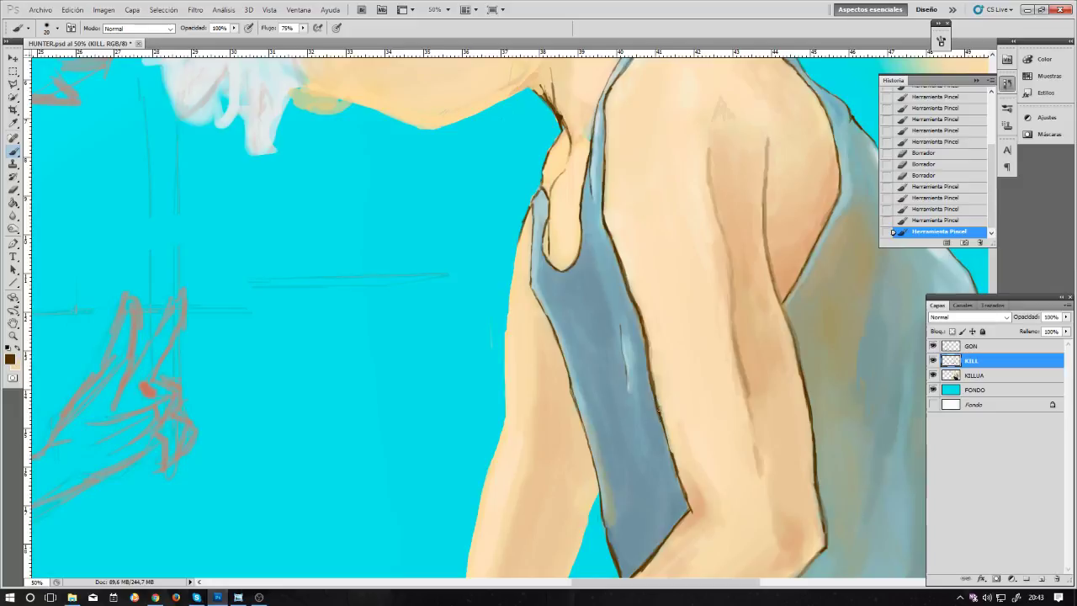
{"action": "left_click", "coordinate": [662, 418]}
{"action": "left_click", "coordinate": [665, 427]}
{"action": "left_click", "coordinate": [669, 441]}
{"action": "left_click", "coordinate": [669, 445]}
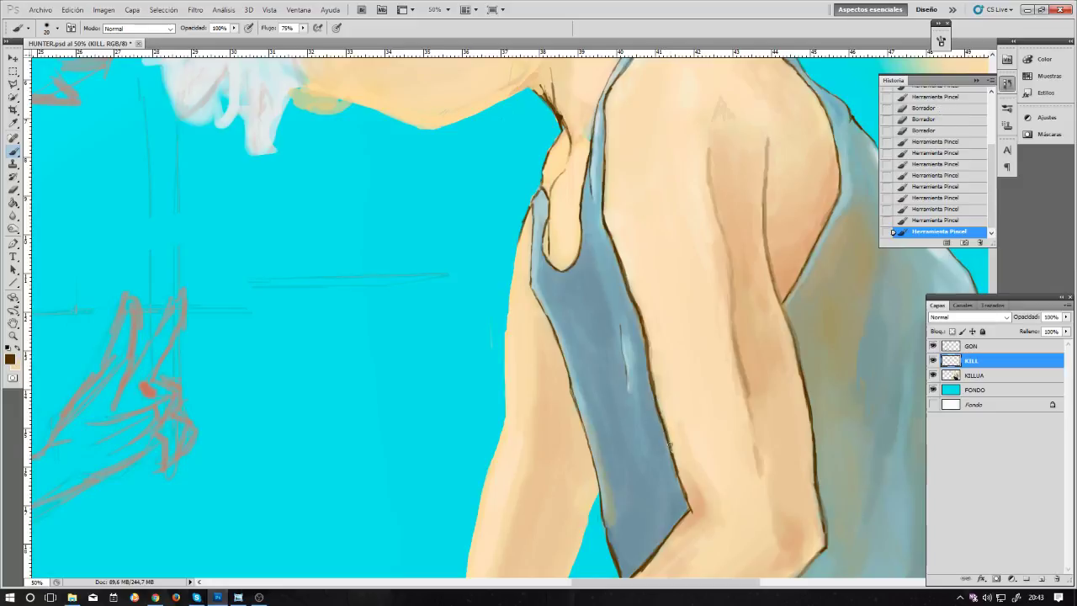
{"action": "left_click", "coordinate": [672, 438]}
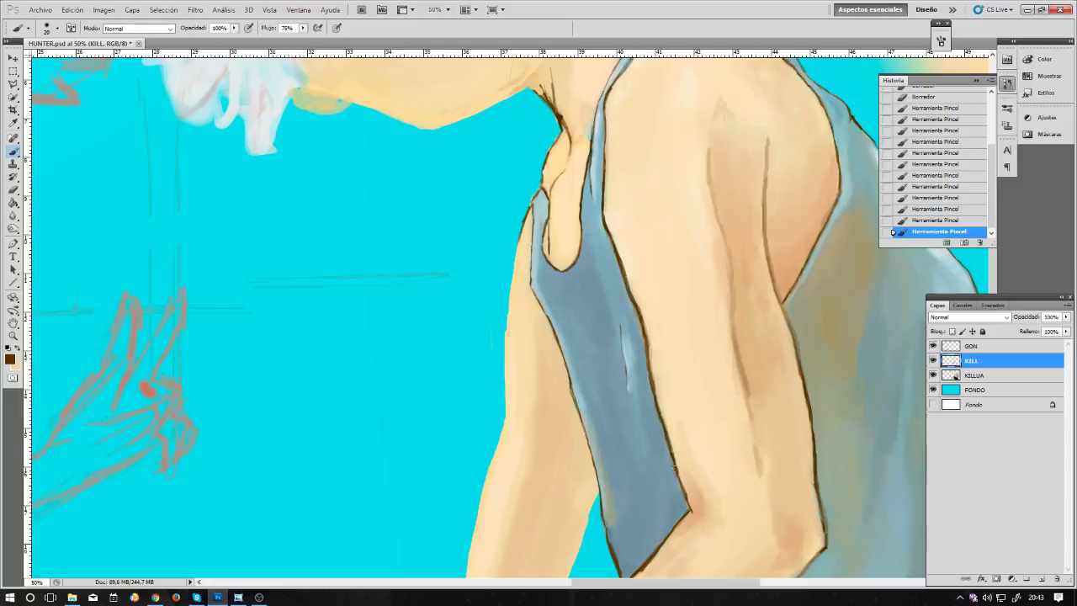
{"action": "left_click", "coordinate": [679, 478]}
{"action": "left_click_drag", "start_coordinate": [674, 465], "coordinate": [681, 483]}
Step: Thin the contour between shirt and near arm and the arm's outer contour above the elbow with a 30 px eraser
{"action": "key", "text": "e"}
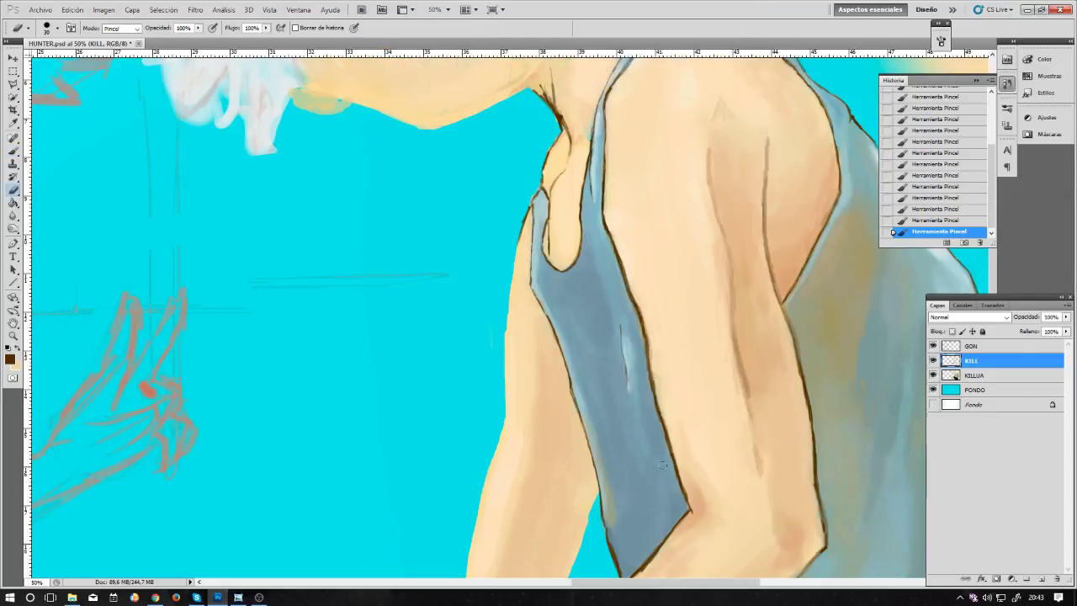
{"action": "left_click_drag", "start_coordinate": [674, 489], "coordinate": [655, 414]}
{"action": "left_click_drag", "start_coordinate": [822, 491], "coordinate": [845, 437]}
{"action": "left_click_drag", "start_coordinate": [854, 420], "coordinate": [875, 379]}
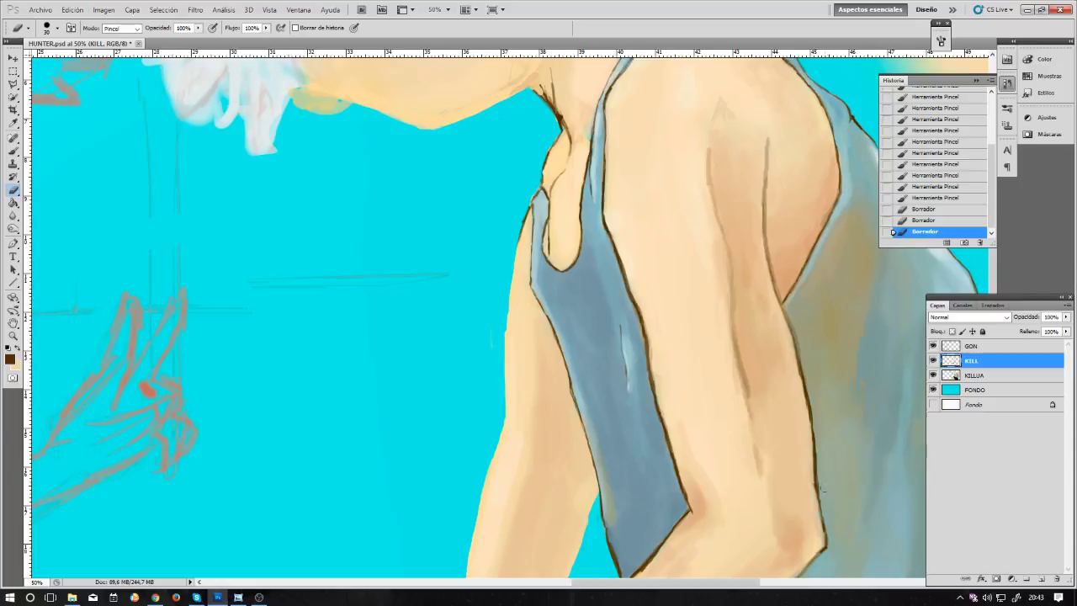
Step: Redraw the near arm's outer contour just above the elbow with a 20 px brush and erase the excess at the elbow tip
{"action": "key", "text": "b"}
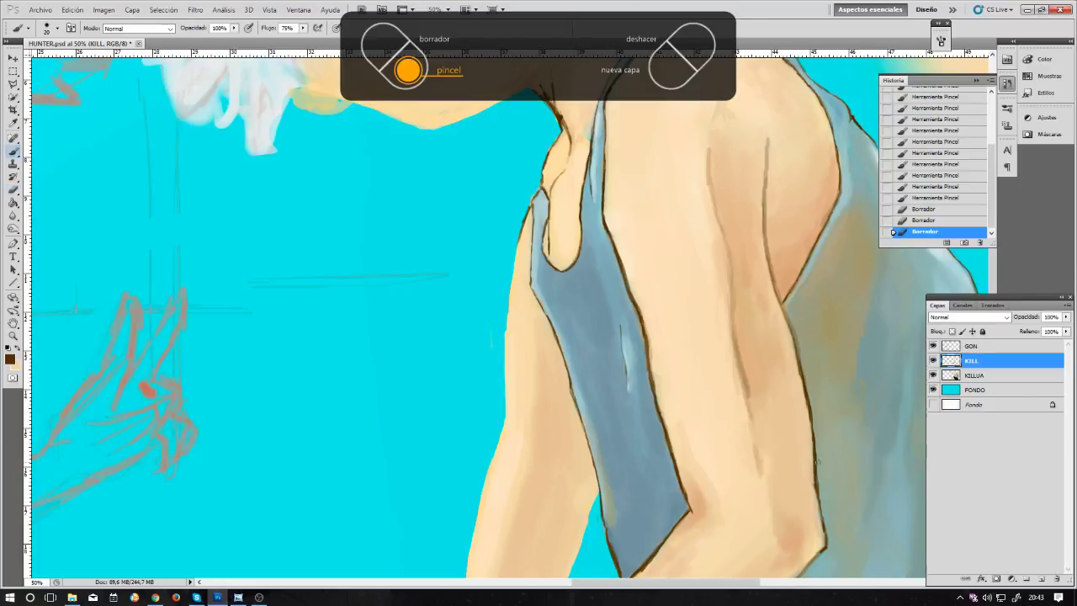
{"action": "mouse_move", "coordinate": [821, 521]}
{"action": "left_mouse_down"}
{"action": "mouse_move", "coordinate": [826, 538]}
{"action": "mouse_move", "coordinate": [812, 479]}
{"action": "left_mouse_up"}
{"action": "left_click", "coordinate": [823, 523]}
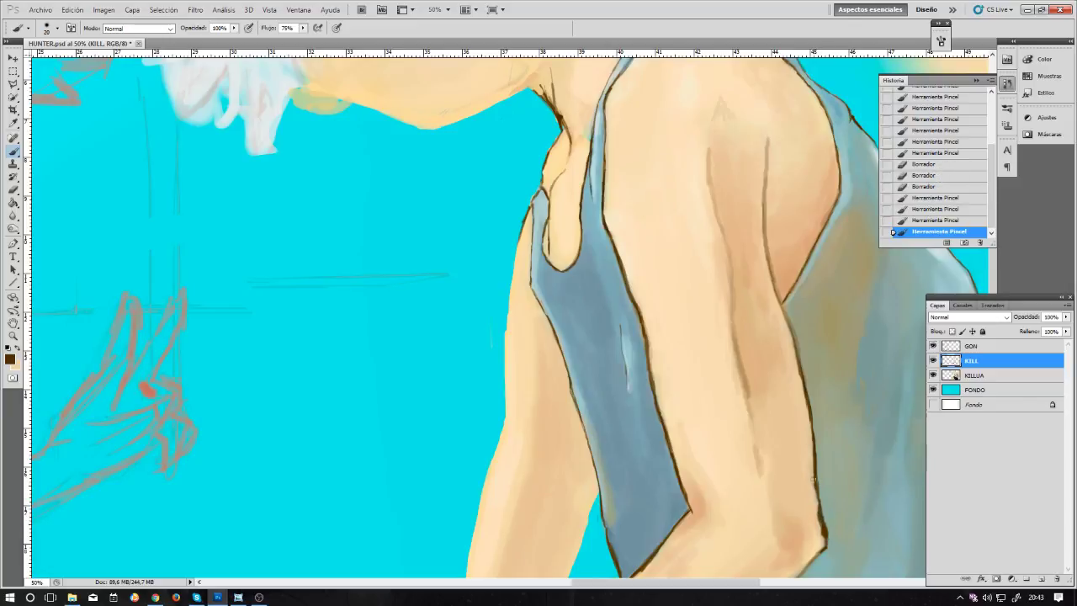
{"action": "key", "text": "e"}
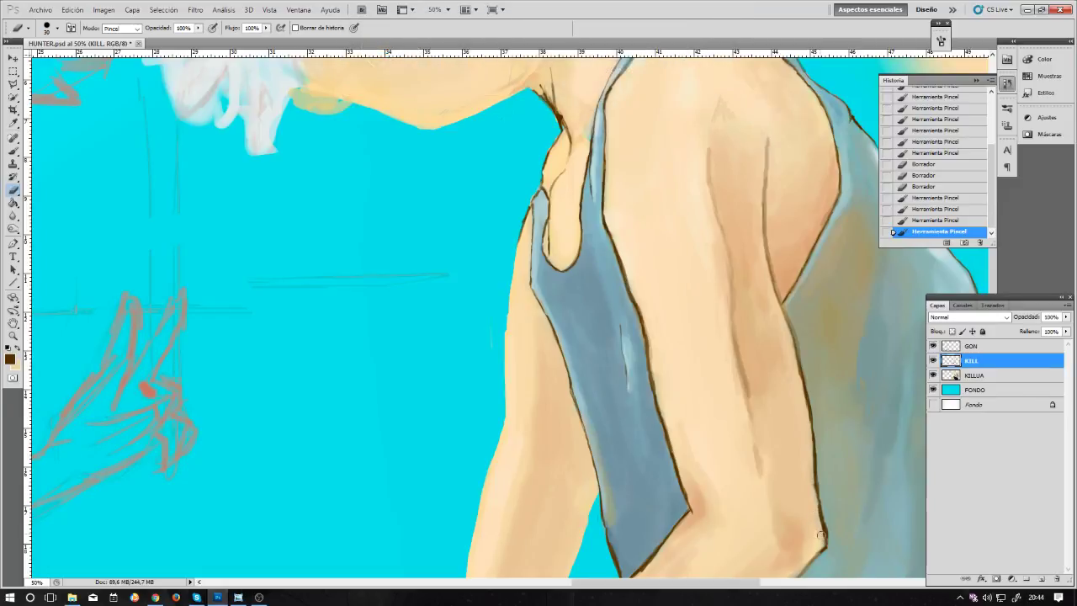
{"action": "left_click_drag", "start_coordinate": [820, 539], "coordinate": [817, 527]}
{"action": "left_click", "coordinate": [995, 376]}
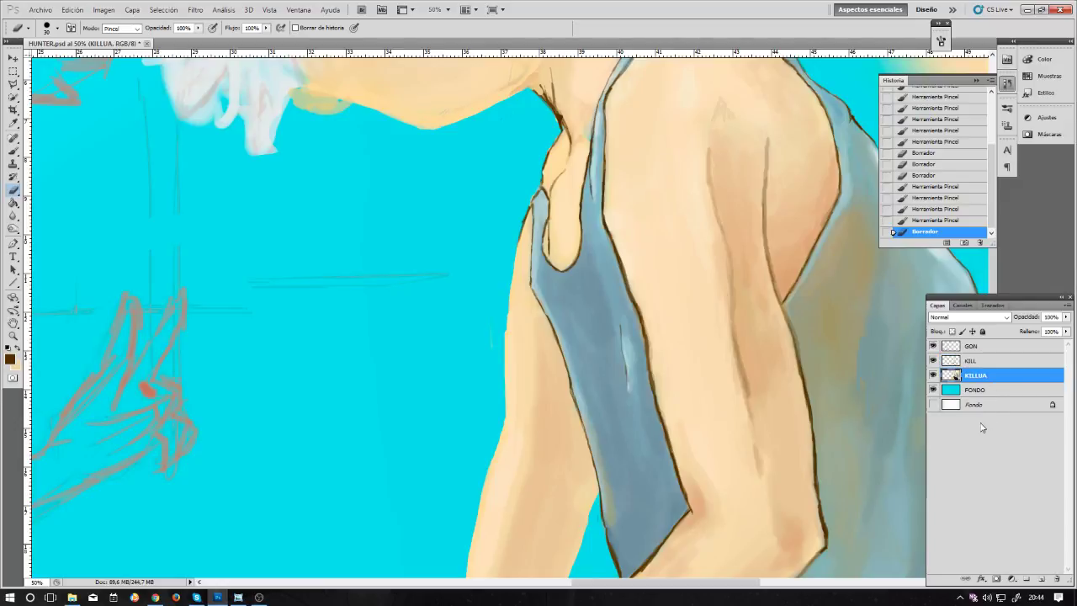
{"action": "left_click_drag", "start_coordinate": [805, 496], "coordinate": [796, 485]}
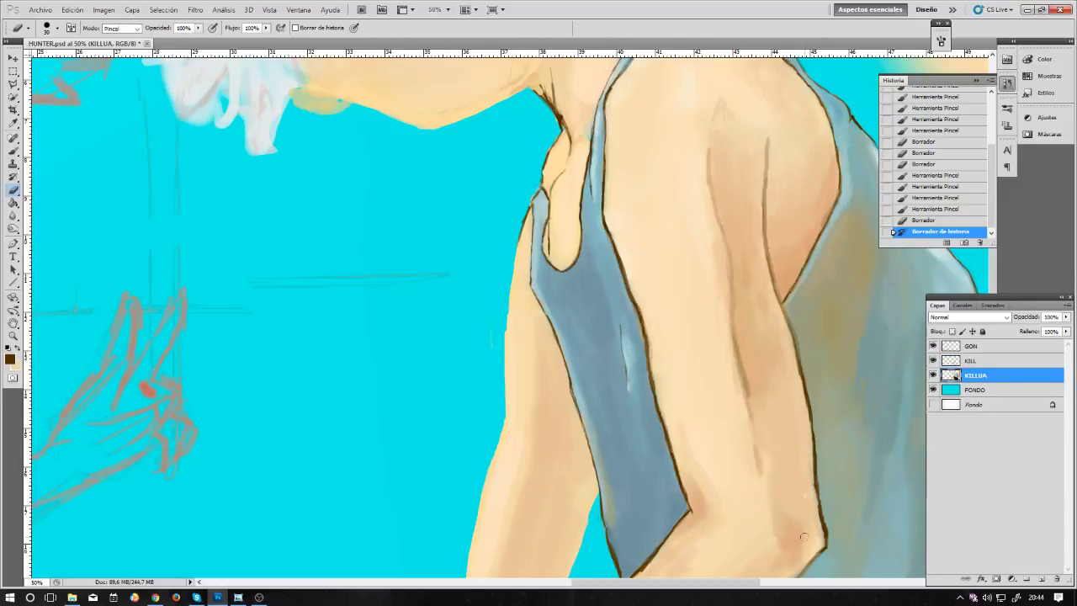
{"action": "key", "text": "ctrl+z"}
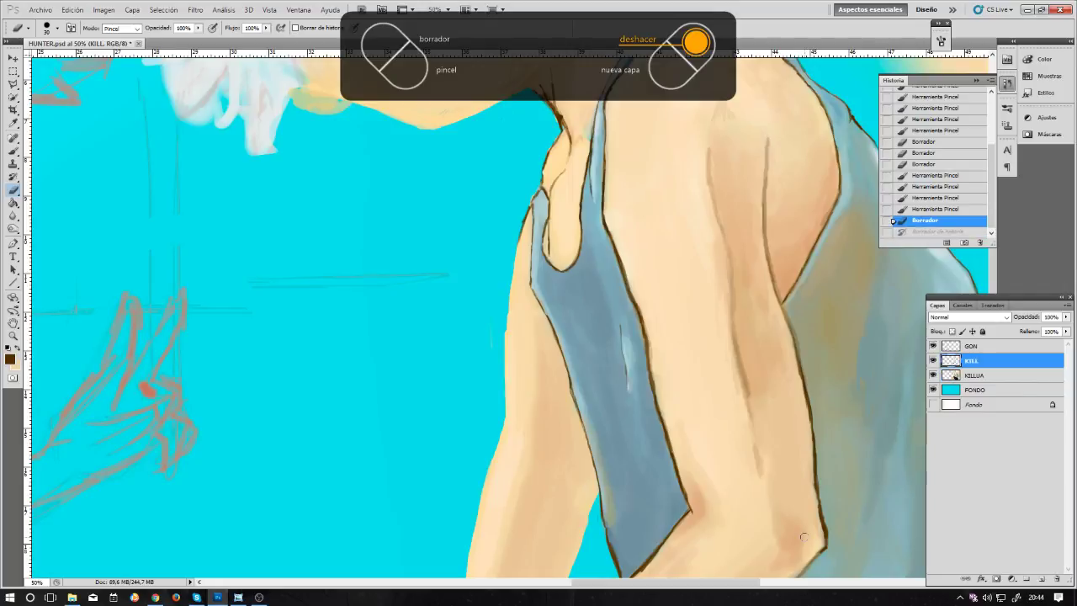
Step: Sample the near arm's skin tone and paint along its outer edge above the elbow on the KILLUA layer with a 25 px brush
{"action": "key", "text": "b"}
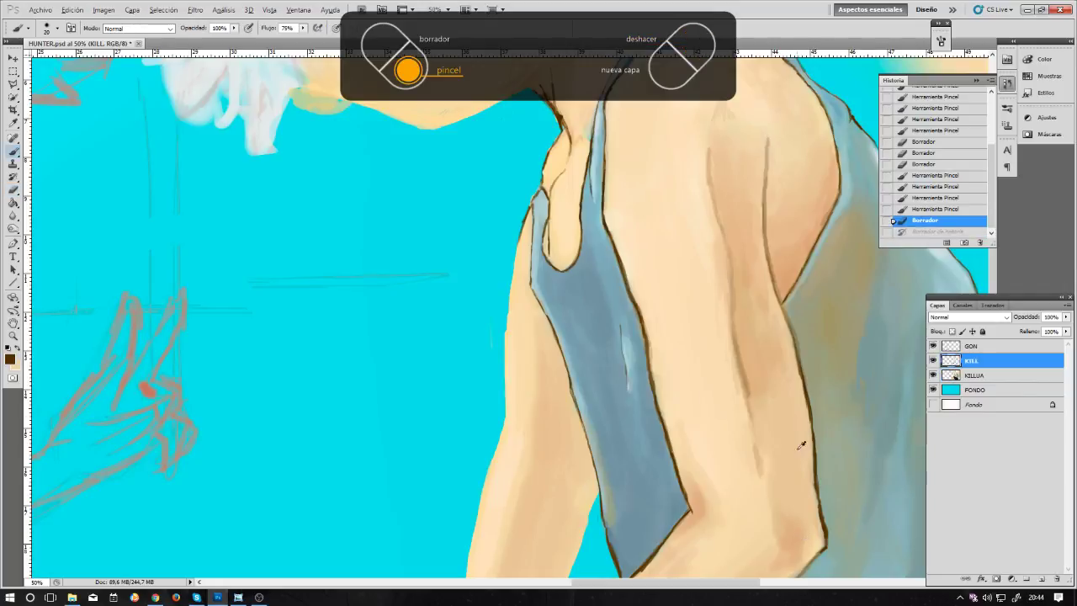
{"action": "left_click", "coordinate": [951, 376]}
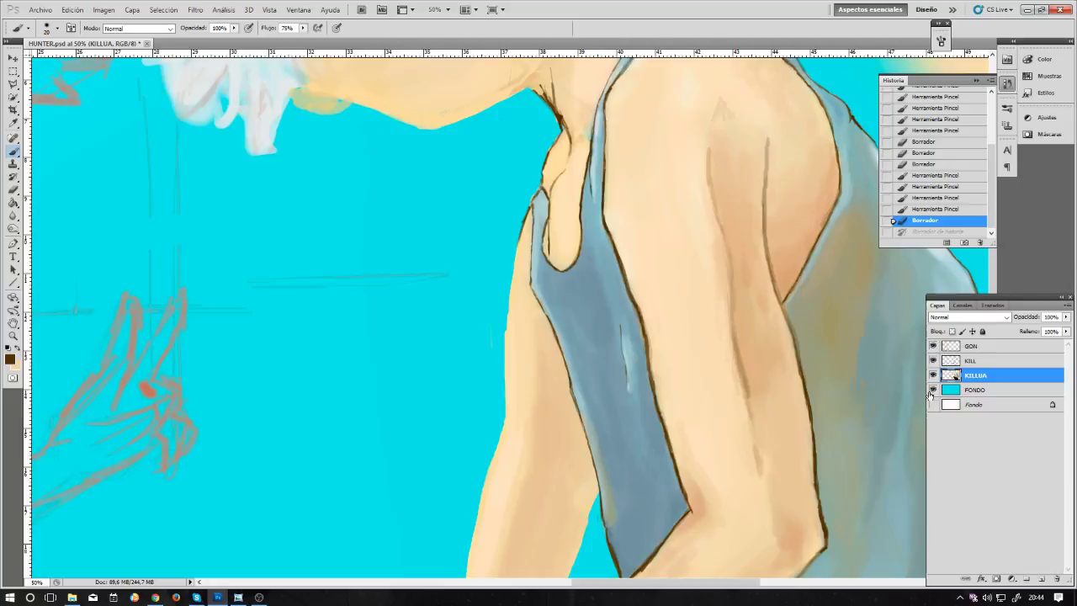
{"action": "left_click", "coordinate": [789, 487], "text": "alt"}
{"action": "left_click_drag", "start_coordinate": [815, 508], "coordinate": [807, 450]}
{"action": "scroll", "coordinate": [793, 447], "scroll_direction": "down", "scroll_amount": 1}
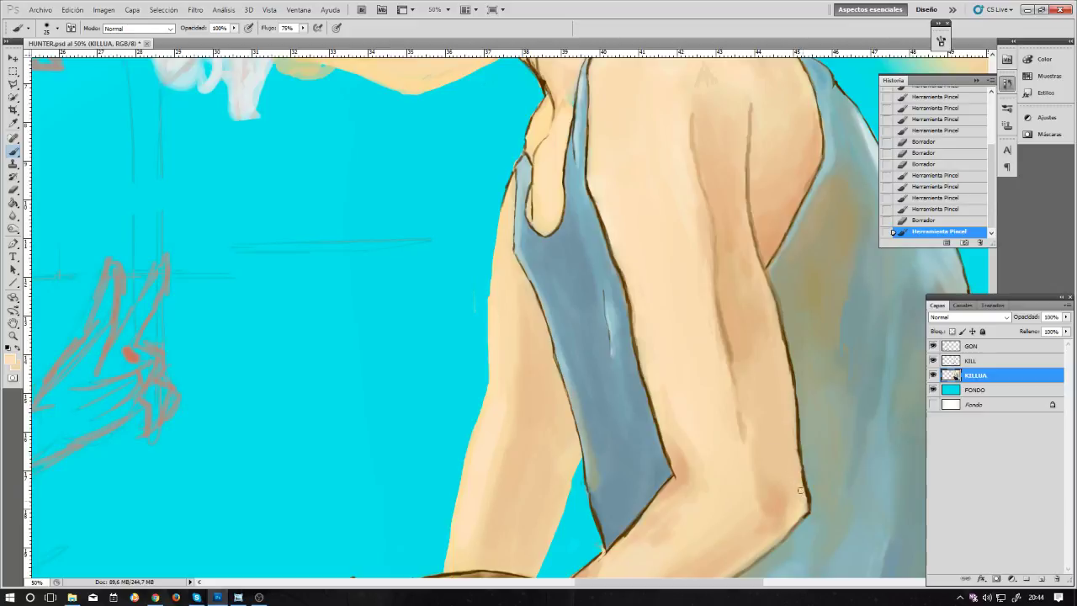
{"action": "mouse_move", "coordinate": [799, 493]}
{"action": "left_mouse_down"}
{"action": "mouse_move", "coordinate": [804, 508]}
{"action": "mouse_move", "coordinate": [796, 461]}
{"action": "left_mouse_up"}
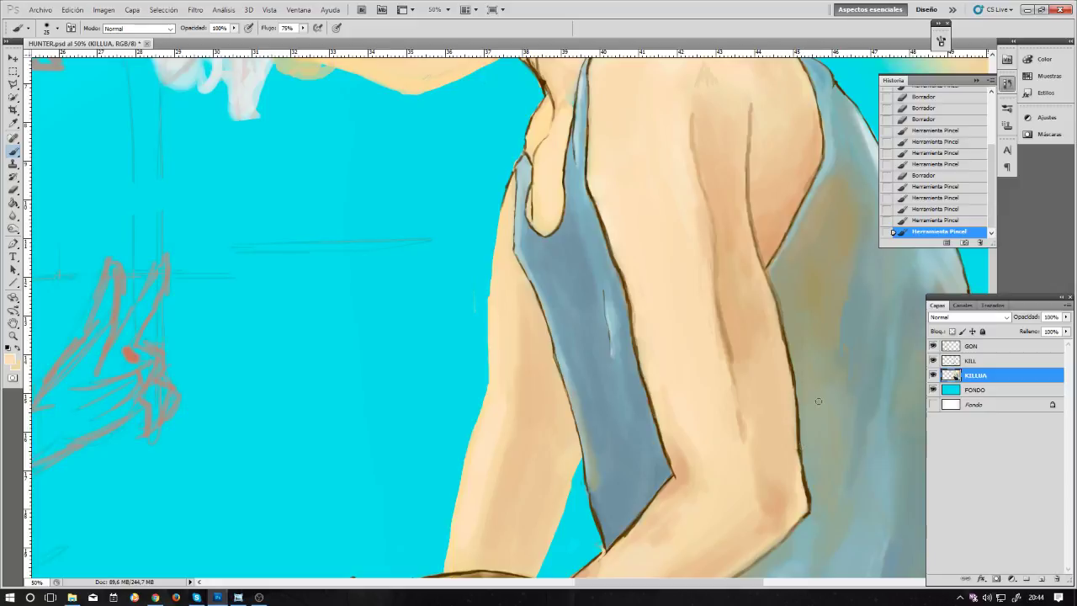
Step: Extend the light skin tone along the near arm's outer edge and onto the elbow tip, enlarging the brush to 35 px
{"action": "left_click_drag", "start_coordinate": [791, 361], "coordinate": [782, 383]}
{"action": "left_click_drag", "start_coordinate": [789, 410], "coordinate": [790, 422]}
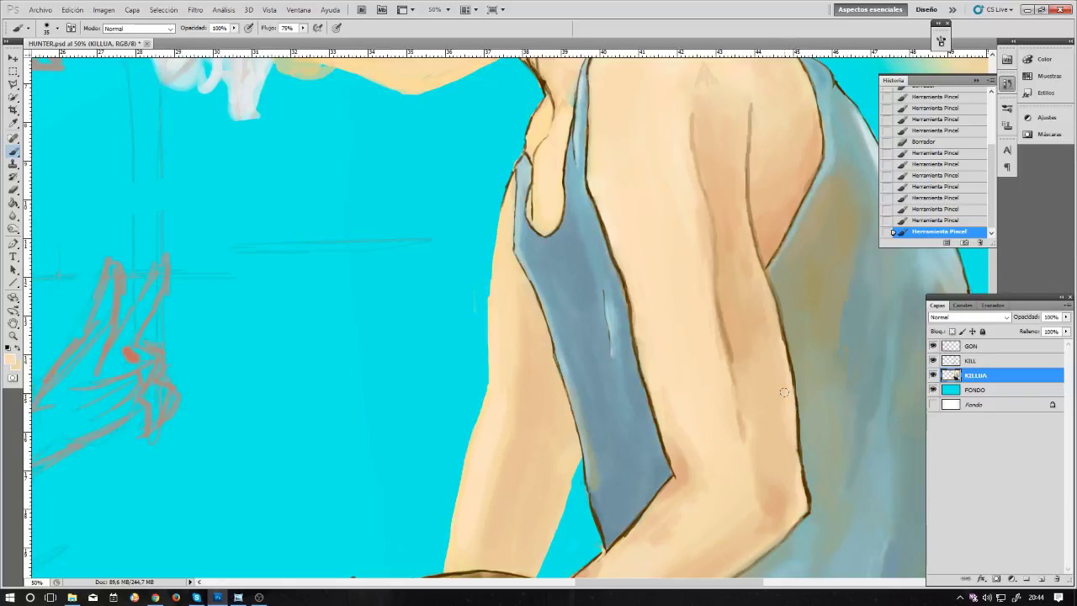
{"action": "left_click_drag", "start_coordinate": [785, 394], "coordinate": [799, 483]}
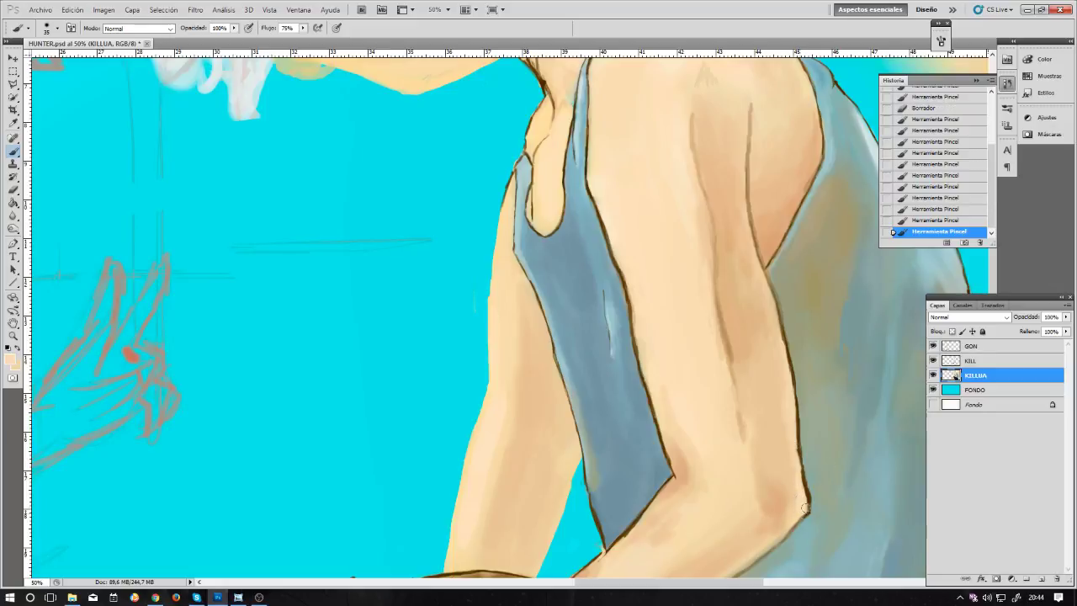
{"action": "left_click_drag", "start_coordinate": [805, 508], "coordinate": [792, 511]}
Step: Paint skin tone beside the fold line below the near shoulder on the KILLUA layer, and thin the line on the KILL layer with a 45 px eraser
{"action": "scroll", "coordinate": [759, 266], "scroll_direction": "up", "scroll_amount": 5}
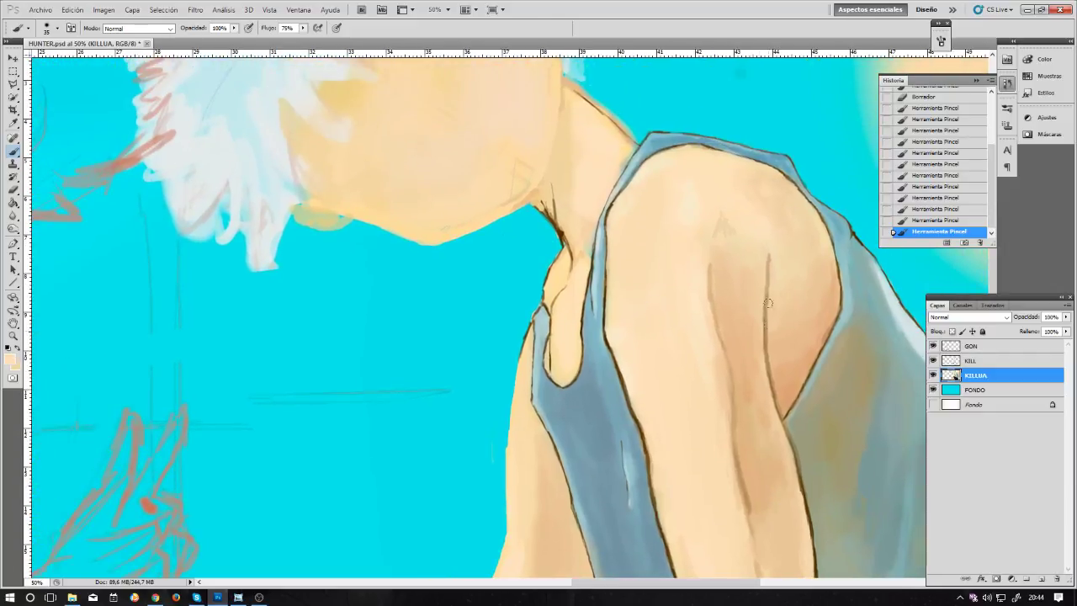
{"action": "mouse_move", "coordinate": [756, 341]}
{"action": "left_mouse_down"}
{"action": "mouse_move", "coordinate": [752, 300]}
{"action": "mouse_move", "coordinate": [741, 300]}
{"action": "mouse_move", "coordinate": [757, 314]}
{"action": "mouse_move", "coordinate": [759, 296]}
{"action": "left_mouse_up"}
{"action": "scroll", "coordinate": [760, 296], "scroll_direction": "up", "scroll_amount": 1}
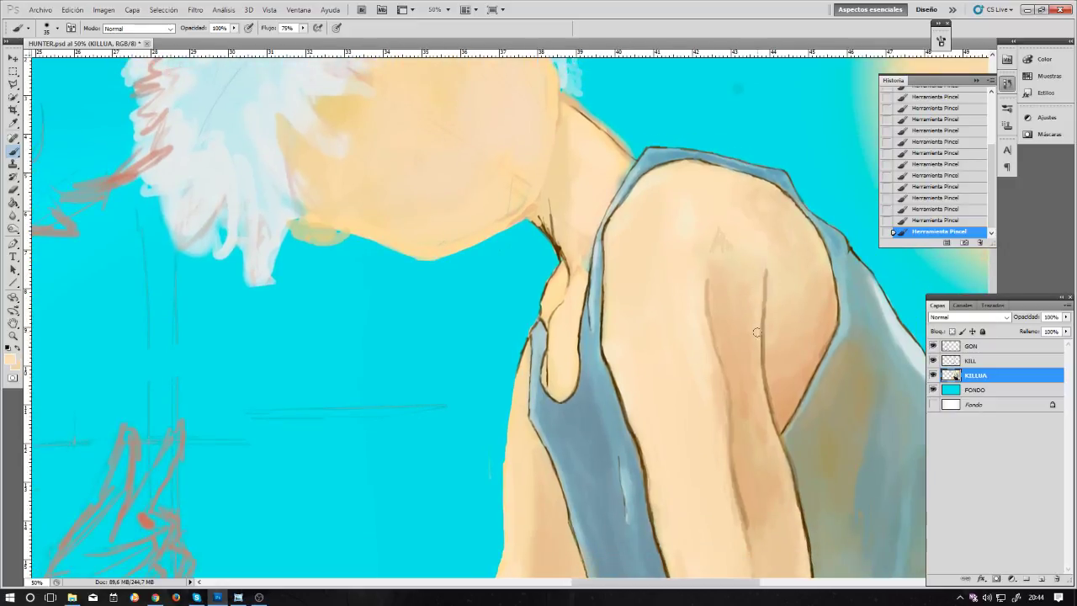
{"action": "left_click", "coordinate": [970, 361]}
{"action": "left_click_drag", "start_coordinate": [879, 426], "coordinate": [867, 342]}
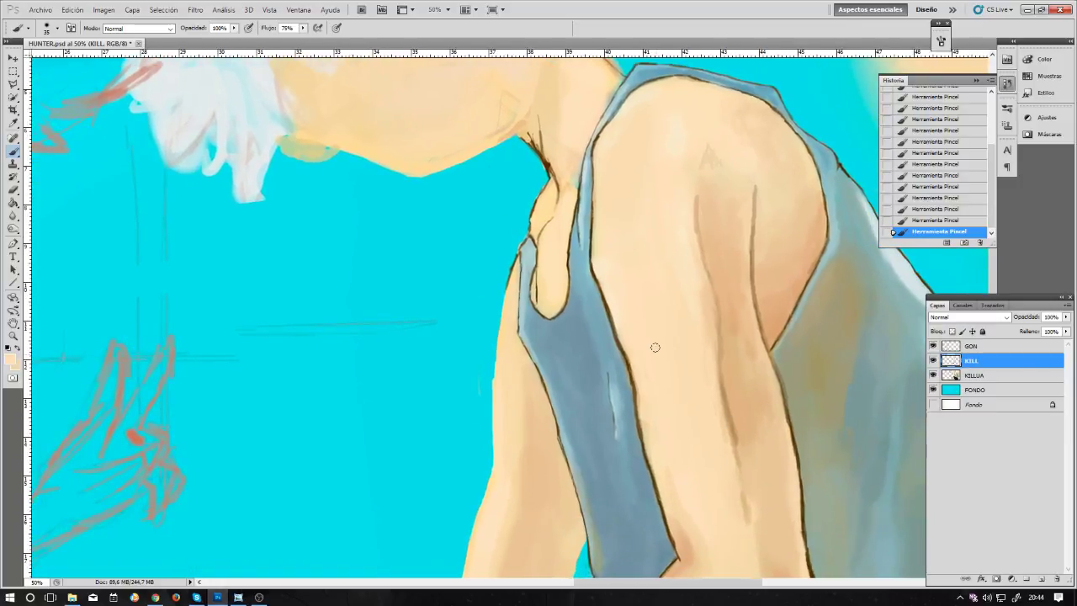
{"action": "key", "text": "e"}
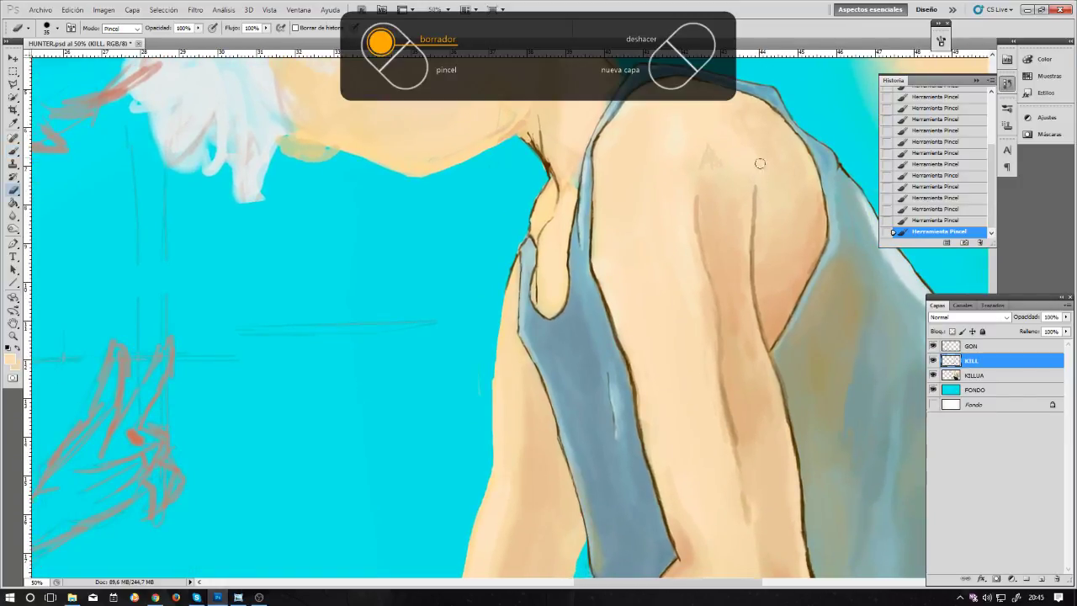
{"action": "key", "text": "bracketright"}
{"action": "mouse_move", "coordinate": [759, 191]}
{"action": "left_mouse_down"}
{"action": "mouse_move", "coordinate": [790, 249]}
{"action": "mouse_move", "coordinate": [779, 213]}
{"action": "mouse_move", "coordinate": [751, 220]}
{"action": "left_mouse_up"}
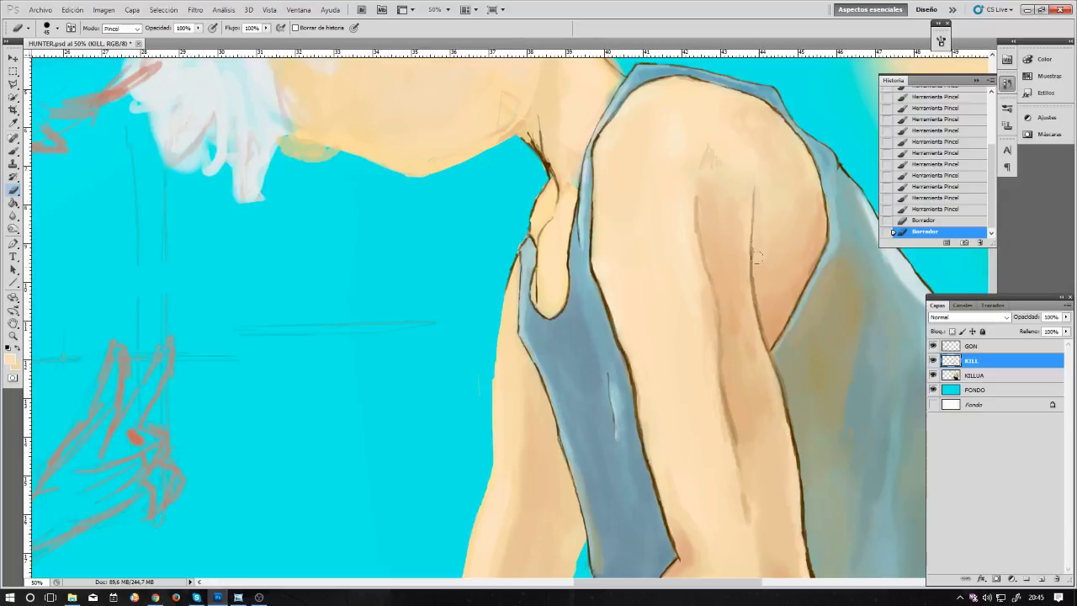
Step: Thin the fold line below the near shoulder and the arm's outline at the armpit on the KILL layer, using 45 px and 25 px erasers
{"action": "left_click_drag", "start_coordinate": [757, 259], "coordinate": [759, 239]}
{"action": "mouse_move", "coordinate": [758, 295]}
{"action": "left_mouse_down"}
{"action": "mouse_move", "coordinate": [758, 271]}
{"action": "mouse_move", "coordinate": [766, 336]}
{"action": "left_mouse_up"}
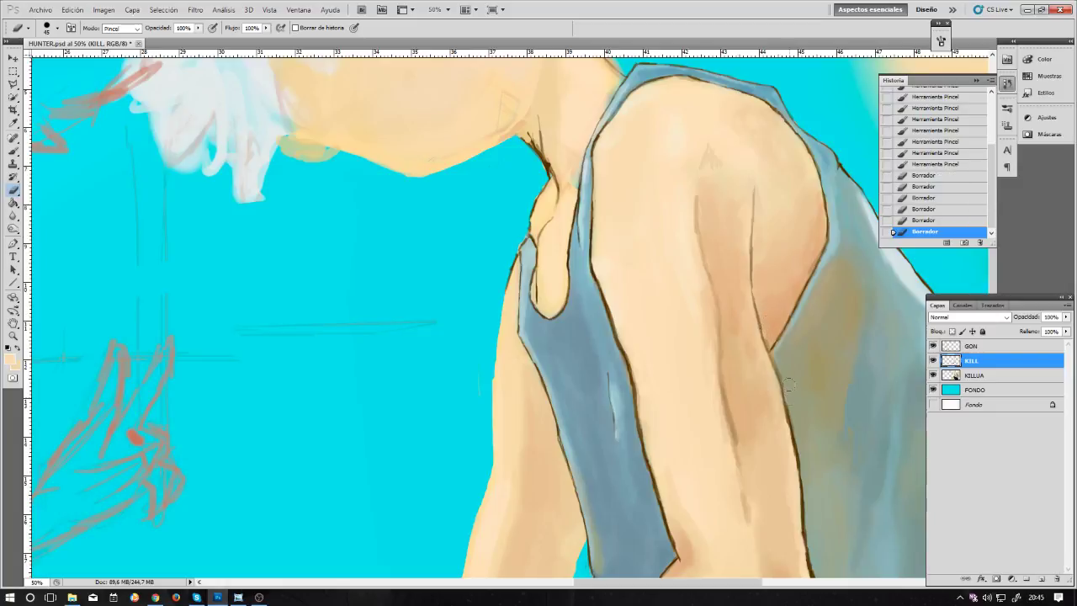
{"action": "mouse_move", "coordinate": [789, 398]}
{"action": "left_mouse_down"}
{"action": "mouse_move", "coordinate": [796, 438]}
{"action": "mouse_move", "coordinate": [793, 382]}
{"action": "left_mouse_up"}
{"action": "key", "text": "ctrl+z"}
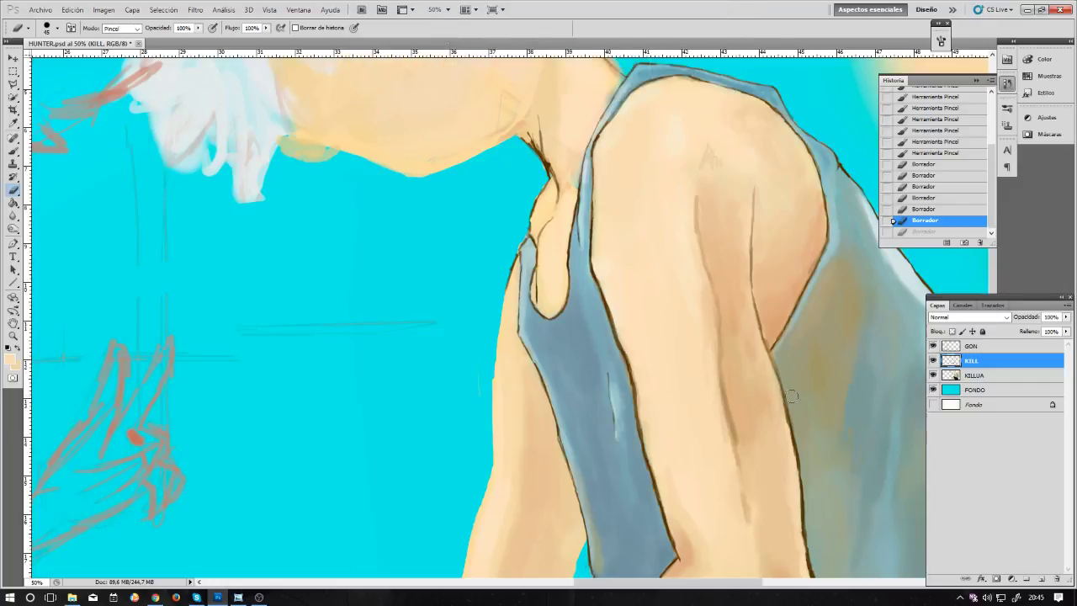
{"action": "left_click_drag", "start_coordinate": [791, 401], "coordinate": [767, 323]}
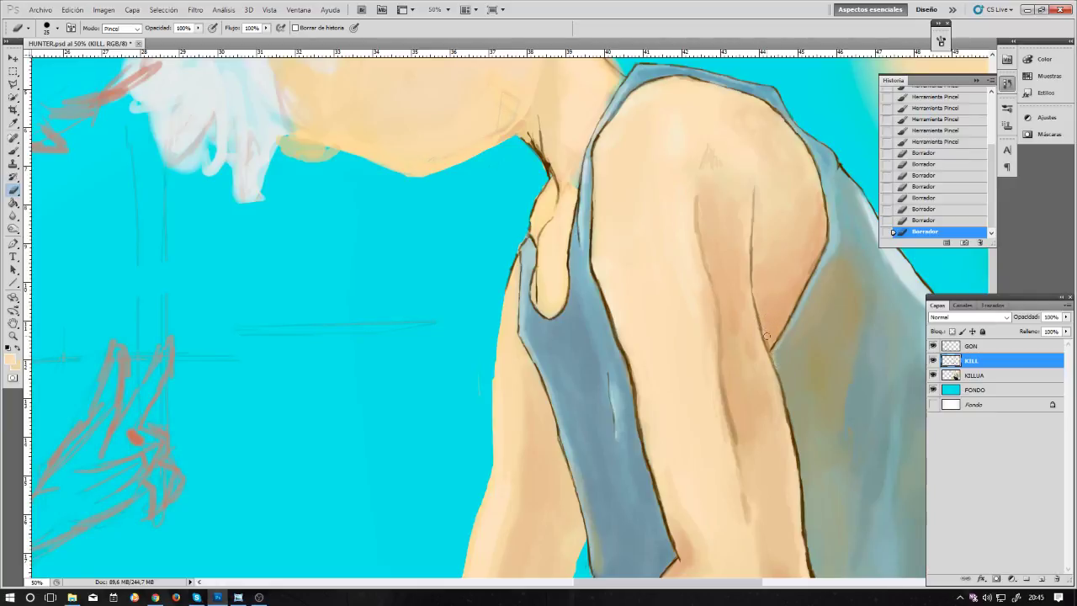
{"action": "left_click_drag", "start_coordinate": [767, 344], "coordinate": [765, 336]}
{"action": "left_click_drag", "start_coordinate": [787, 391], "coordinate": [775, 358]}
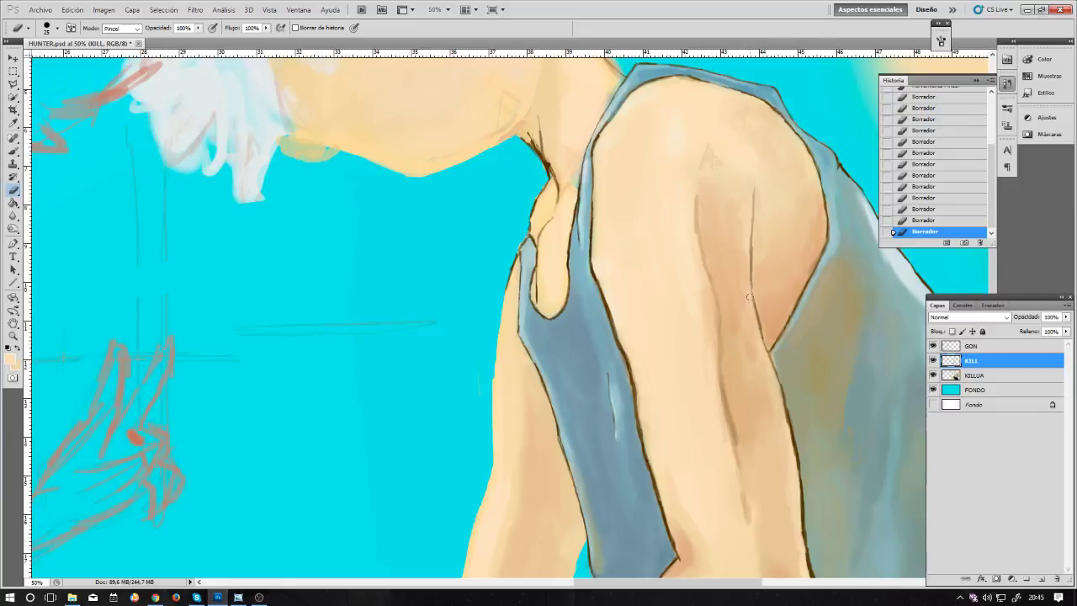
Step: Sample the dark brown outline colour and redraw the armpit junction and the lower fold line with a 20 px brush
{"action": "key", "text": "b"}
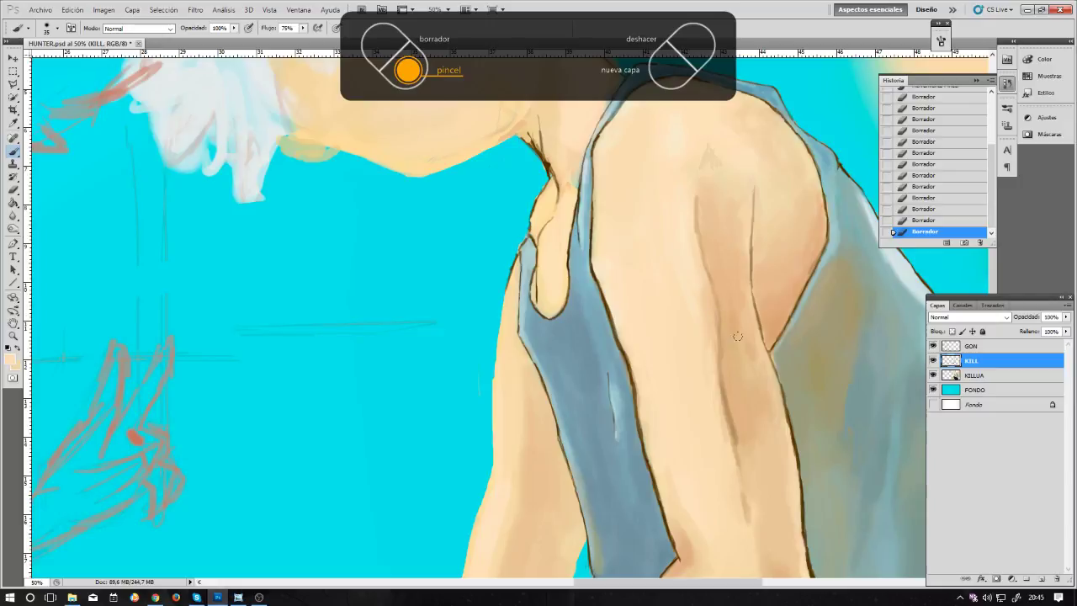
{"action": "left_click", "coordinate": [794, 433], "text": "alt"}
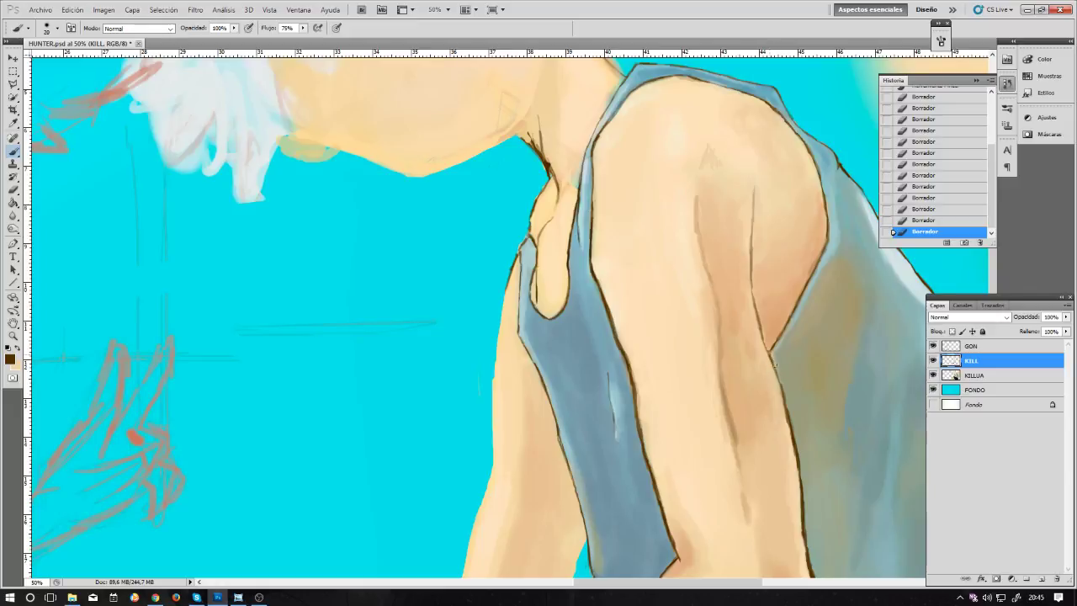
{"action": "left_click_drag", "start_coordinate": [774, 364], "coordinate": [768, 343]}
{"action": "left_click_drag", "start_coordinate": [781, 389], "coordinate": [777, 378]}
{"action": "mouse_move", "coordinate": [776, 377]}
{"action": "left_mouse_down"}
{"action": "mouse_move", "coordinate": [759, 332]}
{"action": "mouse_move", "coordinate": [767, 308]}
{"action": "left_mouse_up"}
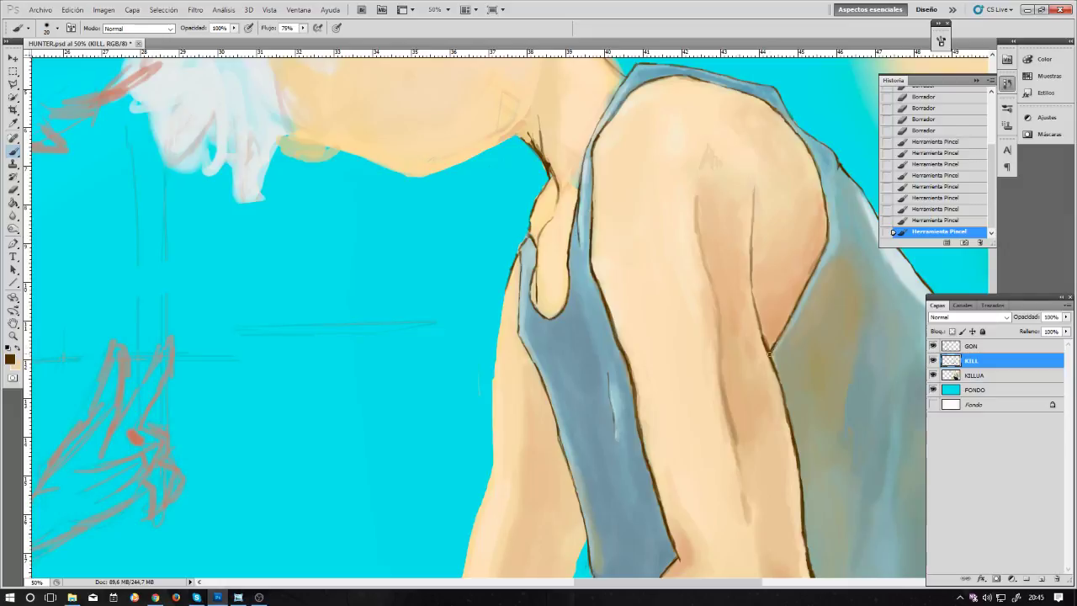
{"action": "left_click_drag", "start_coordinate": [769, 353], "coordinate": [758, 331]}
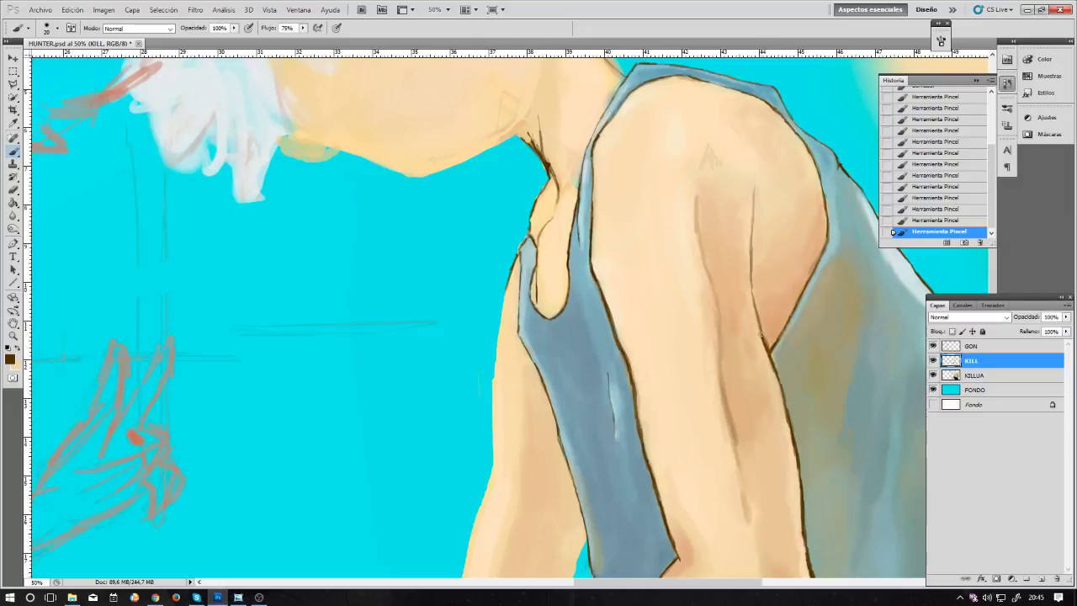
{"action": "key", "text": "ctrl+z"}
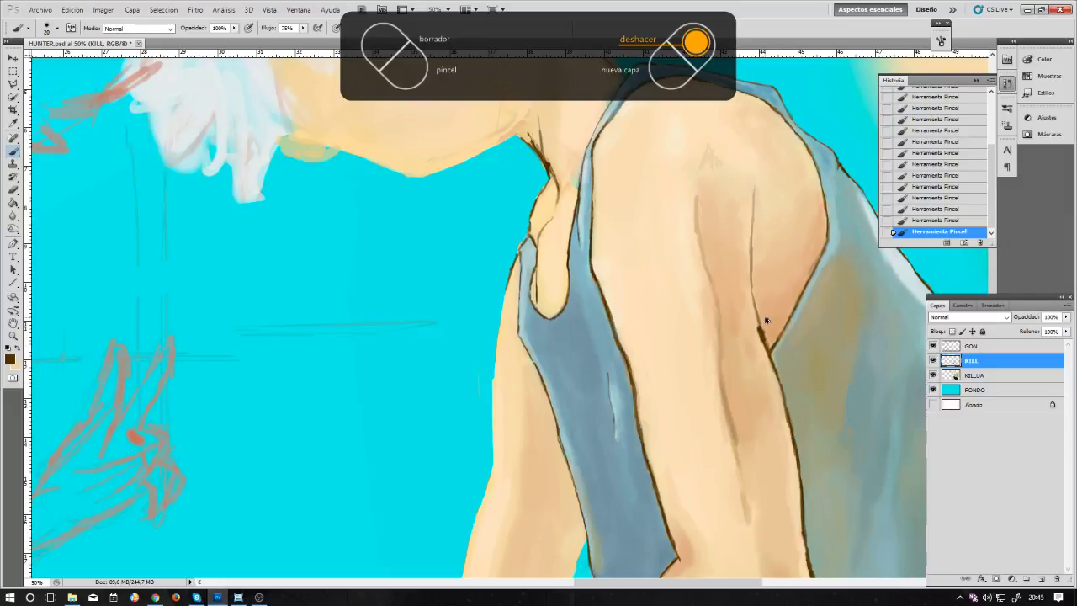
{"action": "left_click", "coordinate": [893, 231]}
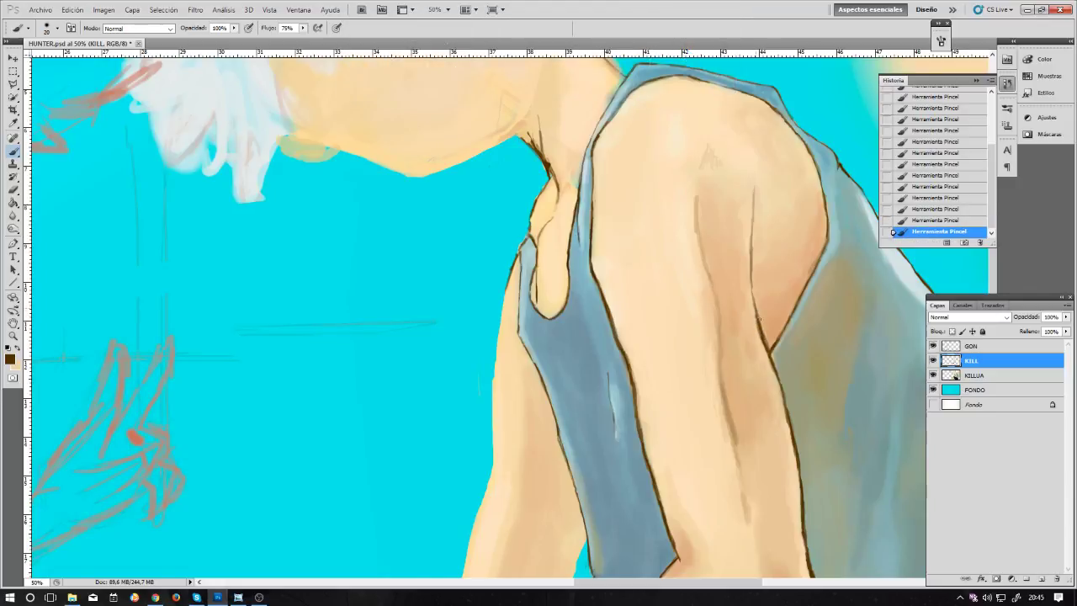
{"action": "left_click_drag", "start_coordinate": [757, 316], "coordinate": [754, 302]}
Step: Thin the upper part of the fold line below the near shoulder and soften its top end, starting with a 40 px eraser
{"action": "key", "text": "e"}
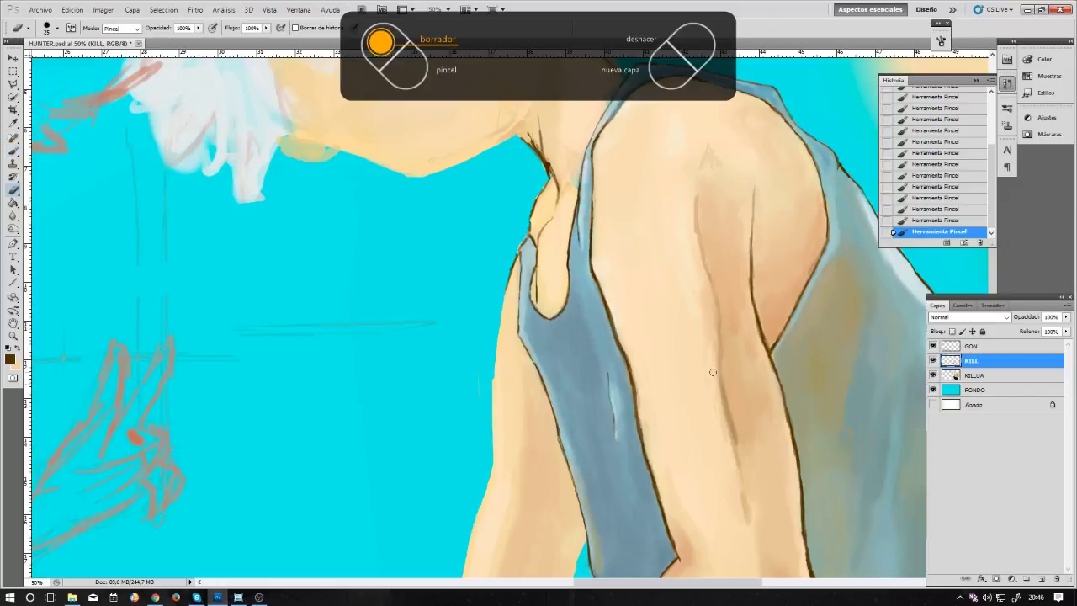
{"action": "key", "text": "bracketright"}
{"action": "key", "text": "bracketright"}
{"action": "key", "text": "bracketright"}
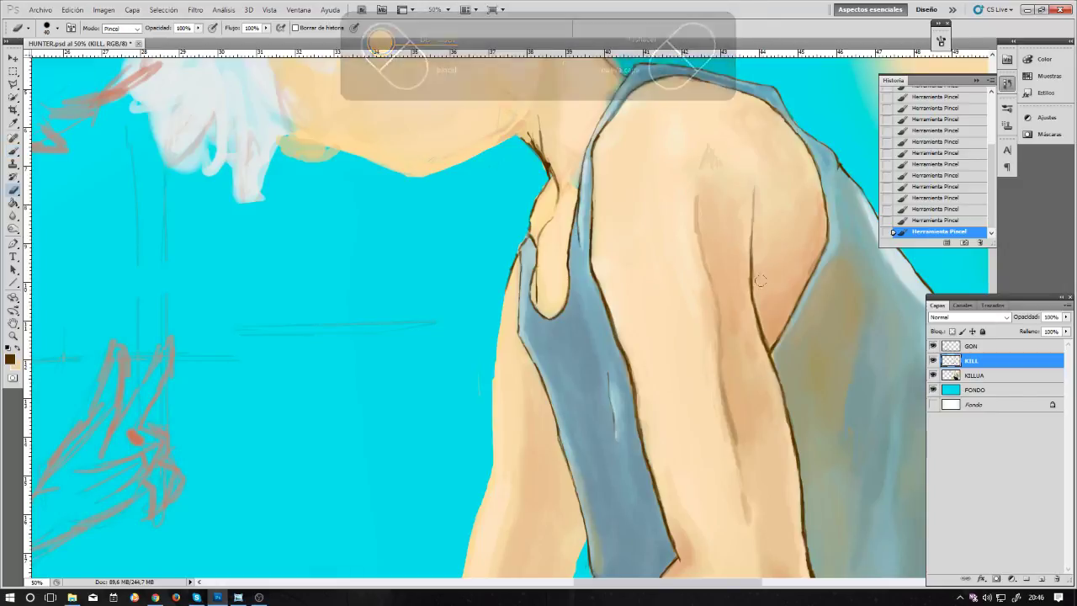
{"action": "left_click_drag", "start_coordinate": [758, 257], "coordinate": [742, 284]}
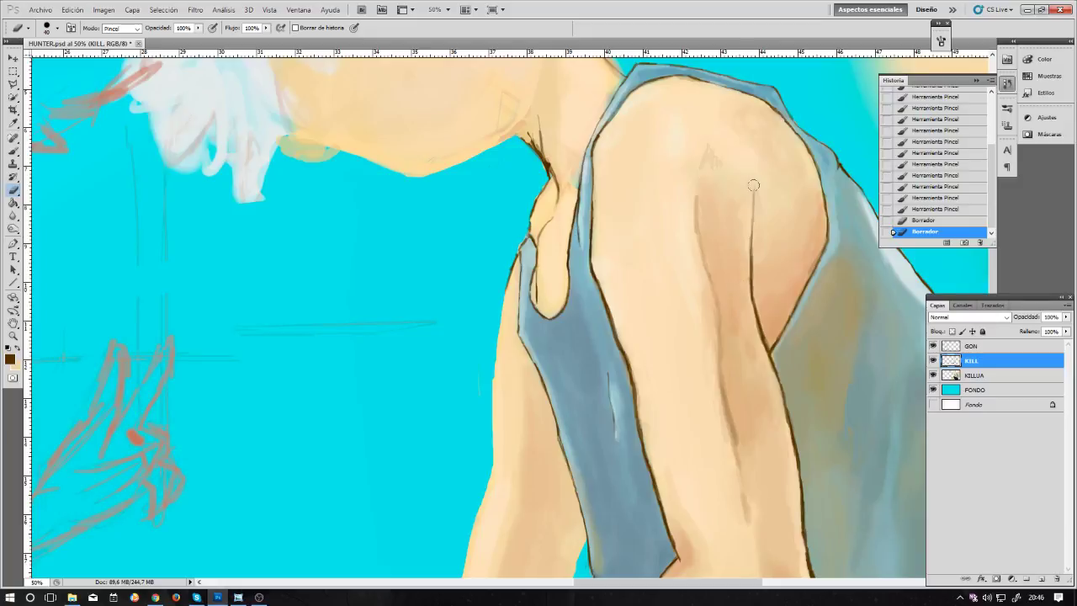
{"action": "left_click", "coordinate": [755, 251]}
{"action": "left_click_drag", "start_coordinate": [757, 210], "coordinate": [761, 191]}
{"action": "left_click", "coordinate": [751, 183]}
Step: Thin and smooth the contour between the blue shirt front and the near arm with a 45 px eraser
{"action": "scroll", "coordinate": [812, 132], "scroll_direction": "down", "scroll_amount": 3}
{"action": "key", "text": "ctrl+plus"}
{"action": "mouse_move", "coordinate": [519, 297]}
{"action": "left_mouse_down"}
{"action": "mouse_move", "coordinate": [414, 173]}
{"action": "mouse_move", "coordinate": [438, 137]}
{"action": "left_mouse_up"}
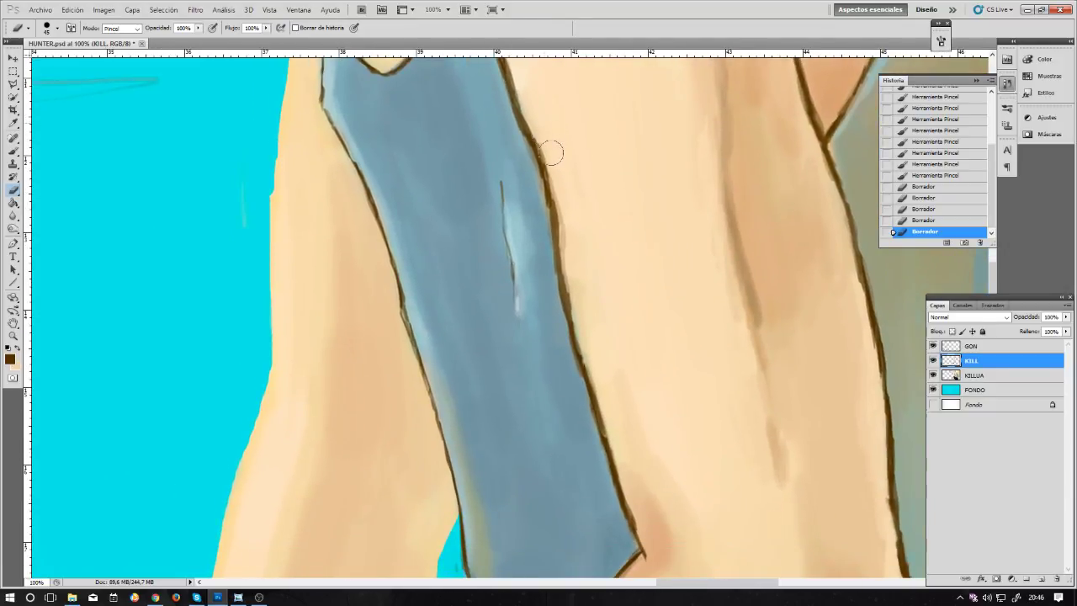
{"action": "mouse_move", "coordinate": [551, 153]}
{"action": "left_mouse_down"}
{"action": "mouse_move", "coordinate": [569, 269]}
{"action": "mouse_move", "coordinate": [569, 184]}
{"action": "mouse_move", "coordinate": [588, 254]}
{"action": "mouse_move", "coordinate": [581, 291]}
{"action": "left_mouse_up"}
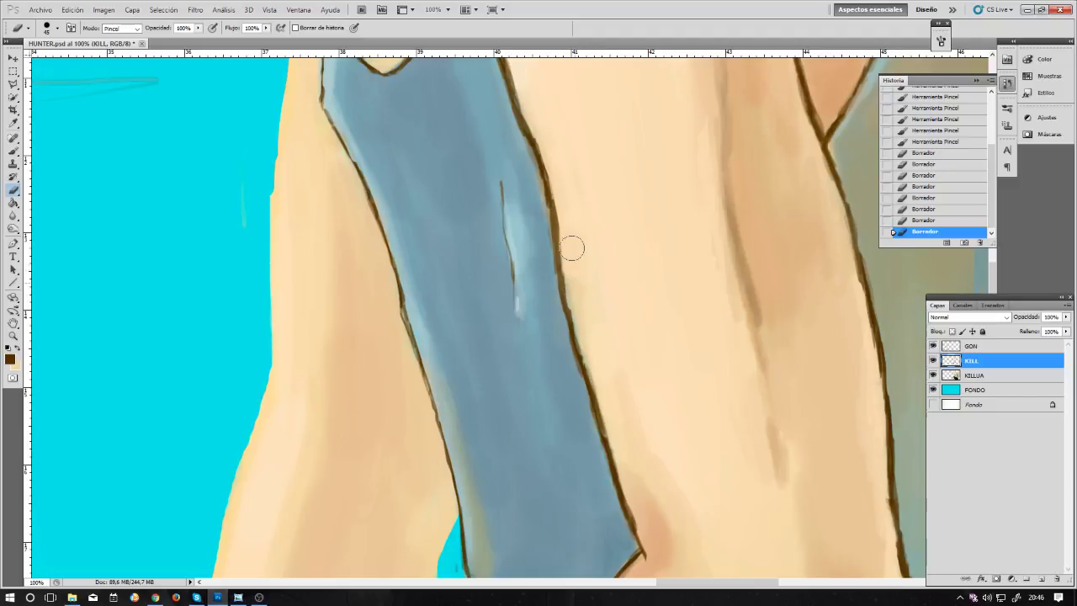
{"action": "mouse_move", "coordinate": [571, 247]}
{"action": "left_mouse_down"}
{"action": "mouse_move", "coordinate": [584, 324]}
{"action": "mouse_move", "coordinate": [551, 267]}
{"action": "mouse_move", "coordinate": [543, 310]}
{"action": "mouse_move", "coordinate": [573, 389]}
{"action": "mouse_move", "coordinate": [525, 167]}
{"action": "left_mouse_up"}
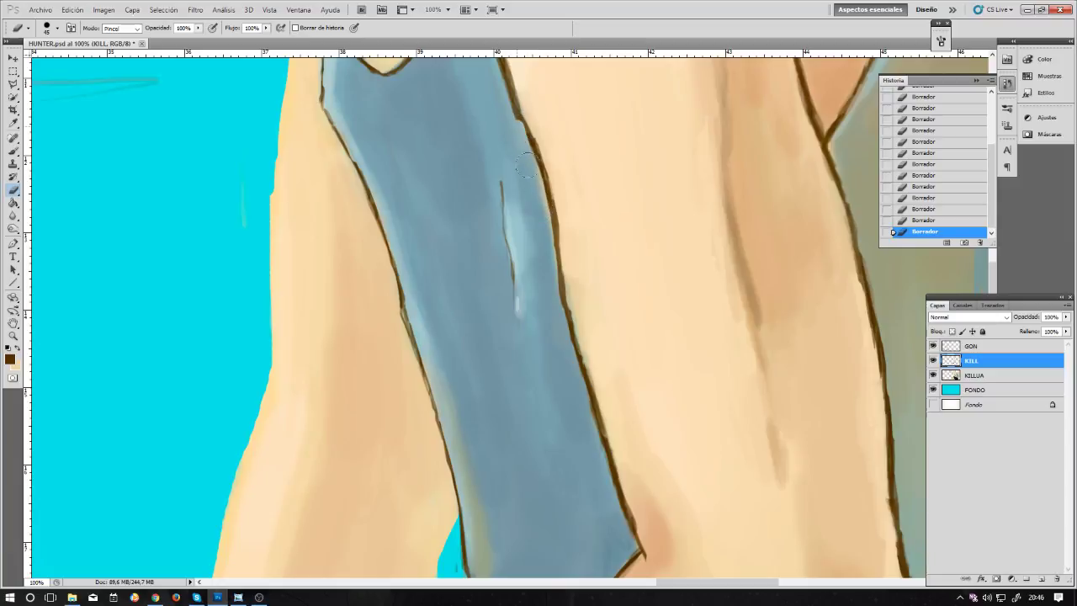
{"action": "left_click_drag", "start_coordinate": [488, 80], "coordinate": [553, 228]}
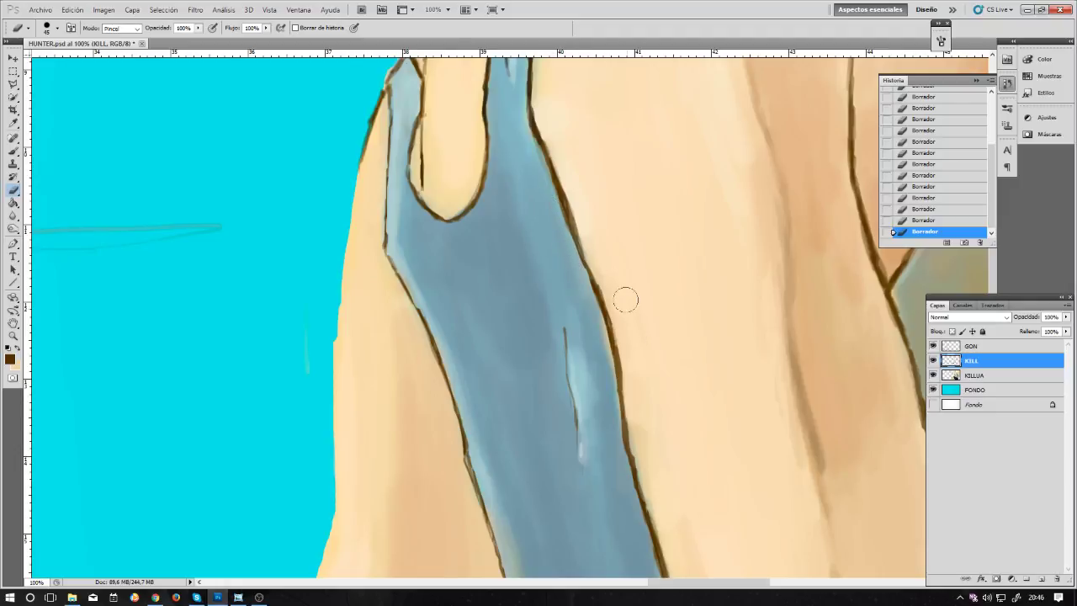
{"action": "left_click_drag", "start_coordinate": [626, 374], "coordinate": [609, 283]}
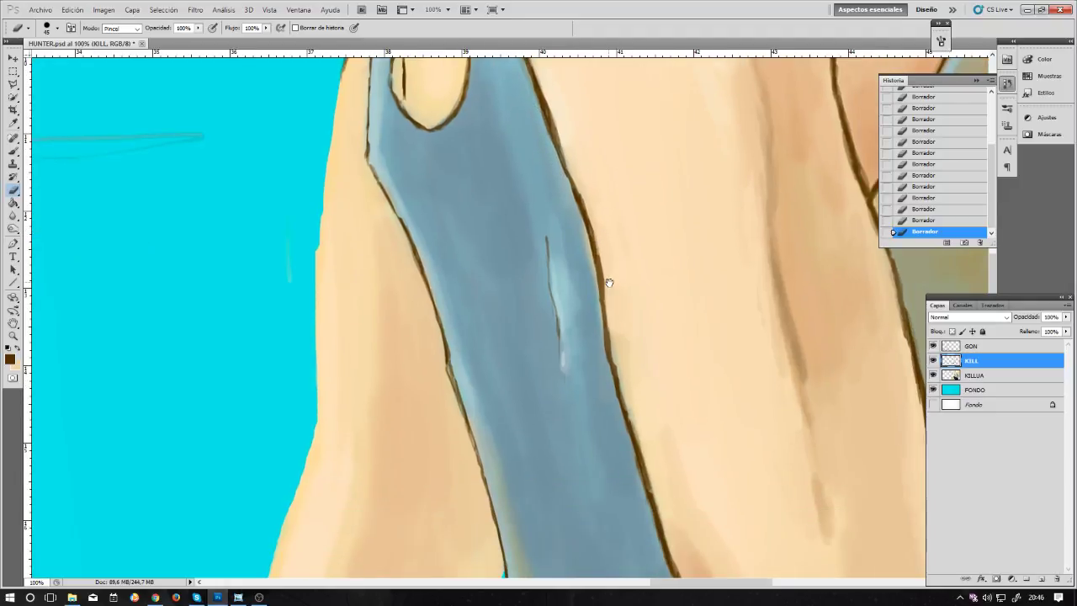
Step: Sample the shirt's blue and paint along the inside of its edge beside the near arm on the KILLUA layer with a 20 px brush
{"action": "left_click", "coordinate": [980, 375]}
{"action": "key", "text": "b"}
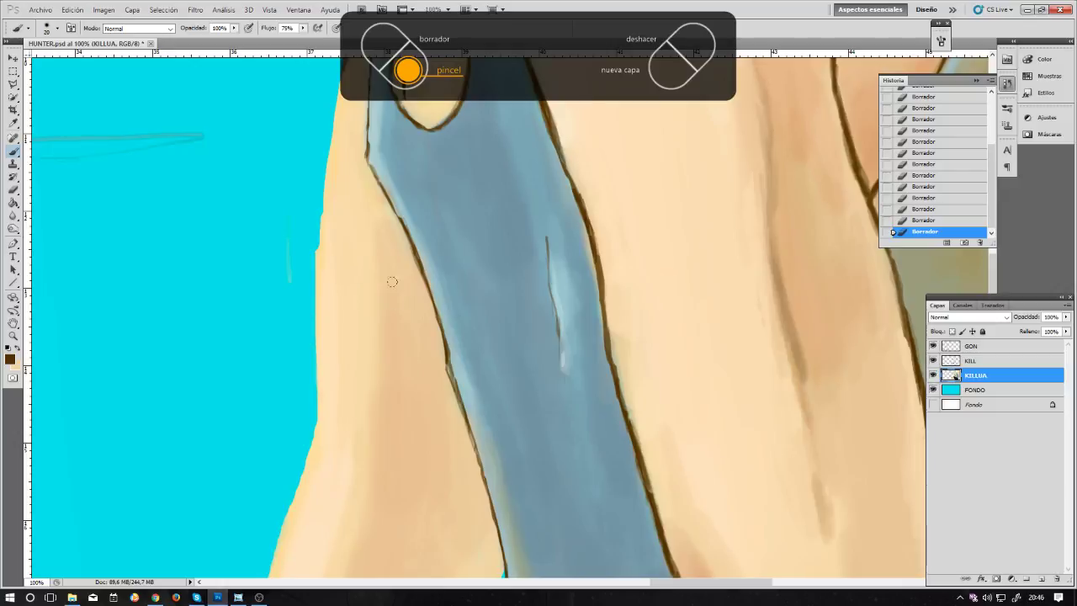
{"action": "left_click", "coordinate": [566, 221], "text": "alt"}
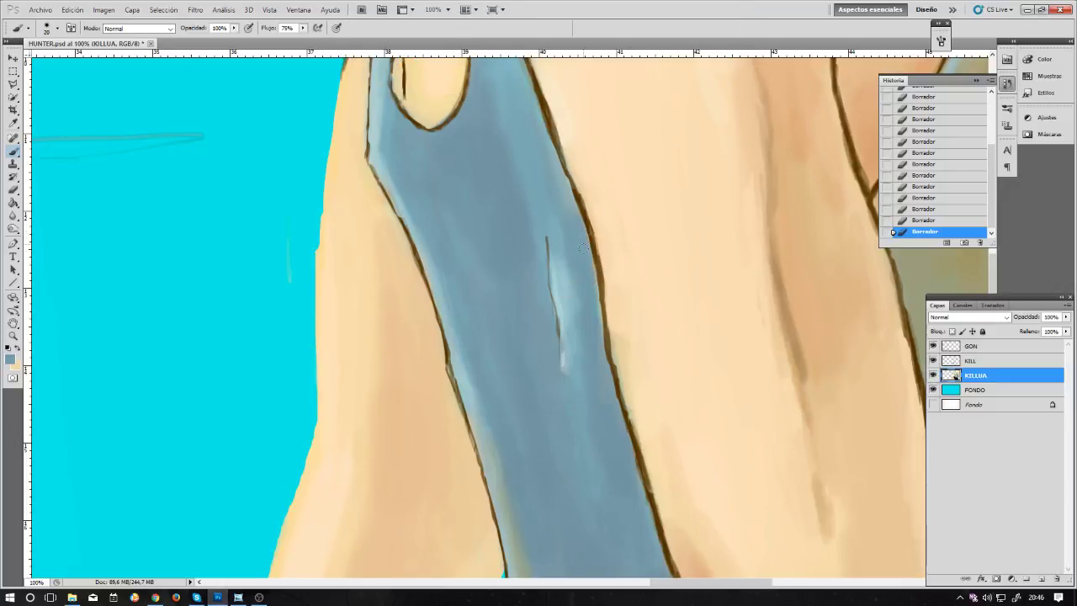
{"action": "mouse_move", "coordinate": [597, 320]}
{"action": "left_mouse_down"}
{"action": "mouse_move", "coordinate": [591, 258]}
{"action": "mouse_move", "coordinate": [589, 339]}
{"action": "mouse_move", "coordinate": [591, 298]}
{"action": "left_mouse_up"}
{"action": "left_click_drag", "start_coordinate": [599, 345], "coordinate": [613, 270]}
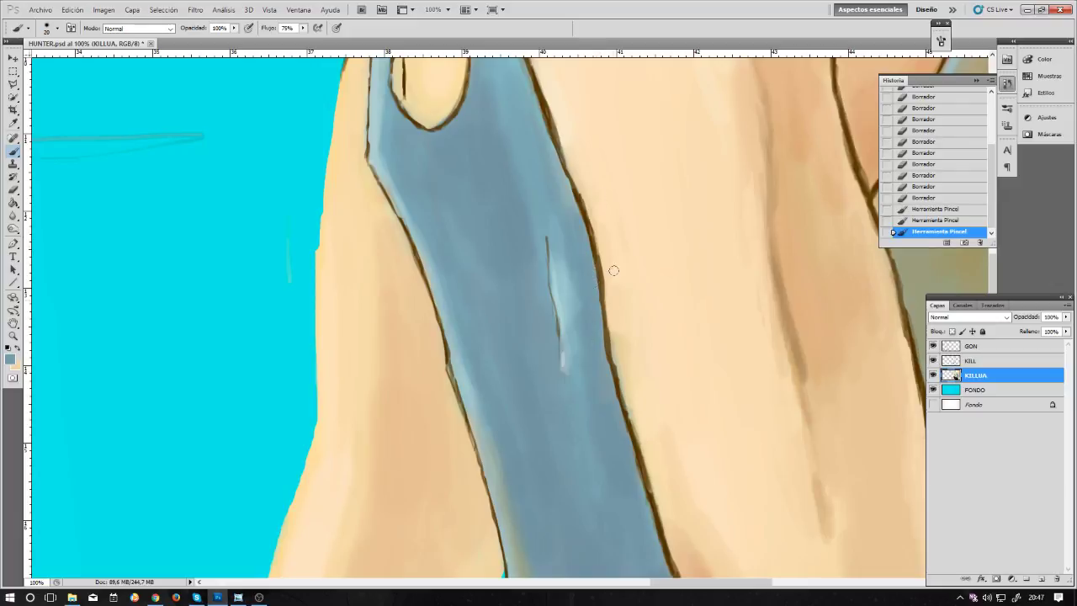
Step: Sample the near arm's skin tone and paint along its front edge up to the shirt strap, enlarging the brush to 35 px
{"action": "left_click", "coordinate": [645, 335], "text": "alt"}
{"action": "mouse_move", "coordinate": [631, 367]}
{"action": "left_mouse_down"}
{"action": "mouse_move", "coordinate": [617, 330]}
{"action": "mouse_move", "coordinate": [619, 370]}
{"action": "left_mouse_up"}
{"action": "left_click_drag", "start_coordinate": [633, 416], "coordinate": [636, 298]}
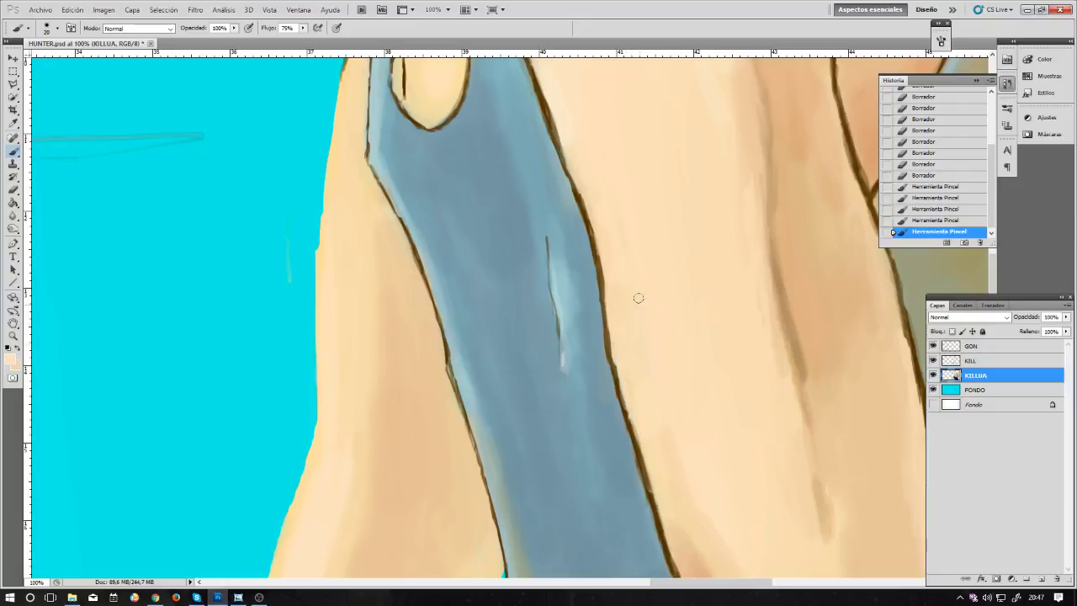
{"action": "scroll", "coordinate": [644, 320], "scroll_direction": "up", "scroll_amount": 3}
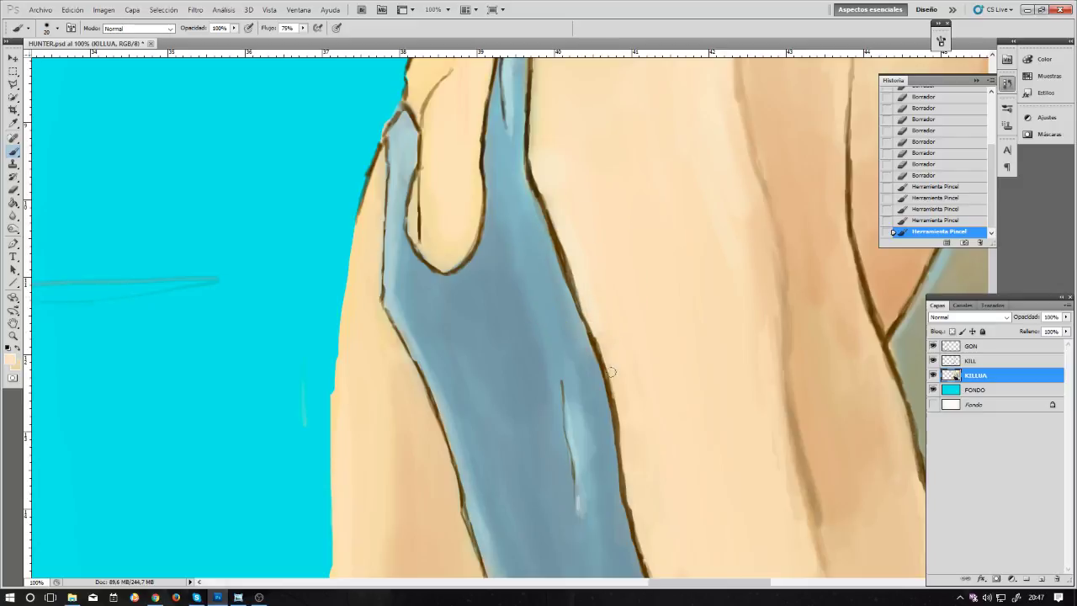
{"action": "mouse_move", "coordinate": [612, 371]}
{"action": "left_mouse_down"}
{"action": "mouse_move", "coordinate": [613, 230]}
{"action": "mouse_move", "coordinate": [627, 350]}
{"action": "left_mouse_up"}
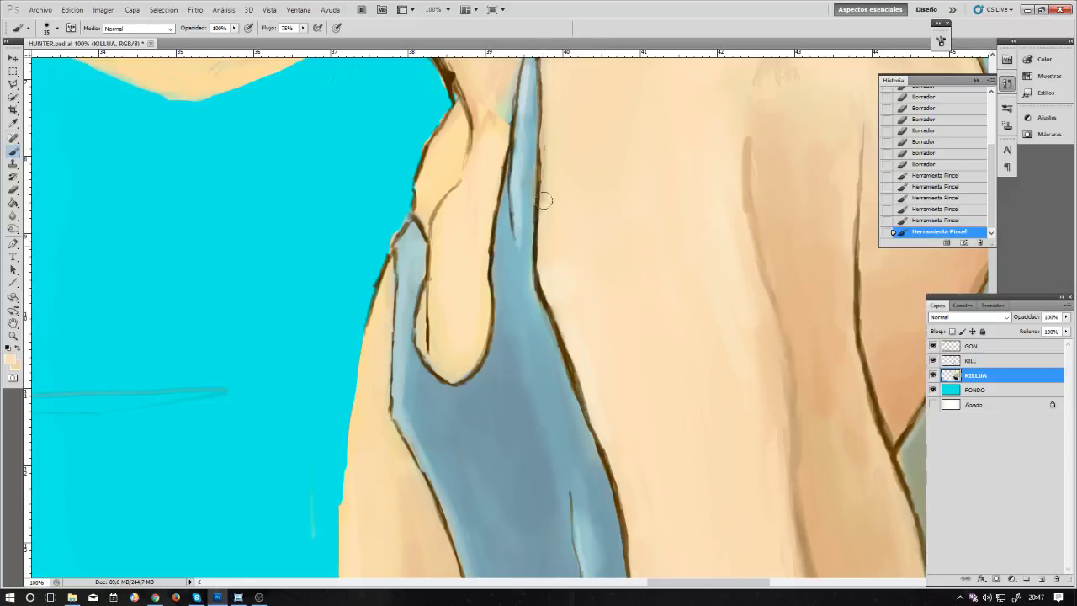
{"action": "left_click_drag", "start_coordinate": [555, 125], "coordinate": [552, 281]}
{"action": "mouse_move", "coordinate": [558, 240]}
{"action": "left_mouse_down"}
{"action": "mouse_move", "coordinate": [547, 327]}
{"action": "mouse_move", "coordinate": [550, 264]}
{"action": "left_mouse_up"}
{"action": "left_click_drag", "start_coordinate": [563, 328], "coordinate": [555, 283]}
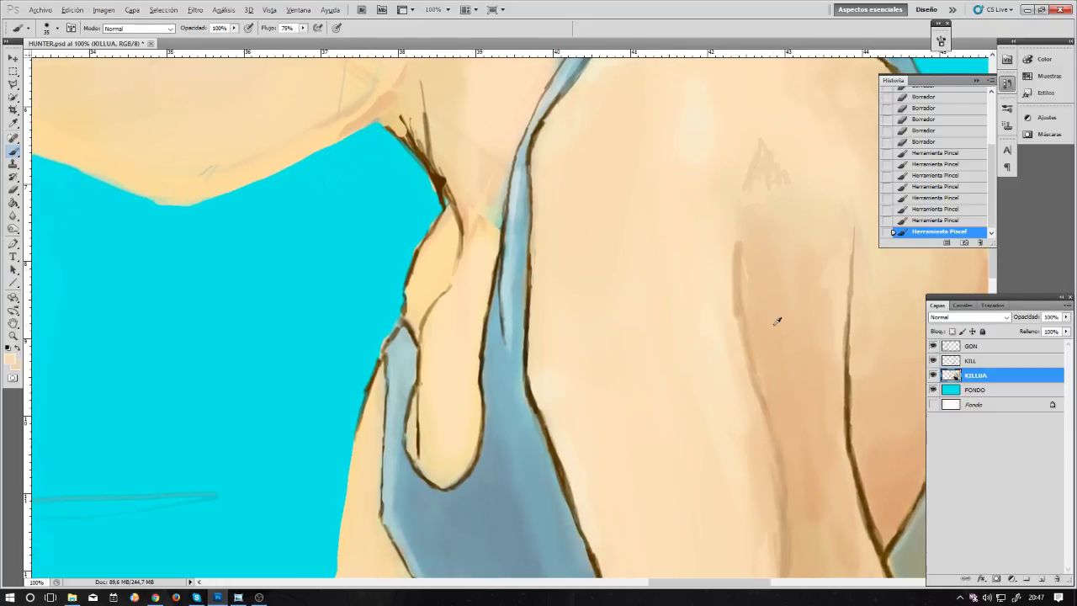
Step: Sample a darker skin tone from the shoulder and shade the front of the near shoulder beside the strap with a 100 px brush
{"action": "left_click", "coordinate": [805, 232], "text": "alt"}
{"action": "key", "text": "bracketright"}
{"action": "key", "text": "bracketright"}
{"action": "key", "text": "bracketright"}
{"action": "key", "text": "bracketright"}
{"action": "key", "text": "bracketright"}
{"action": "key", "text": "bracketright"}
{"action": "key", "text": "bracketright"}
{"action": "mouse_move", "coordinate": [559, 220]}
{"action": "left_mouse_down"}
{"action": "mouse_move", "coordinate": [577, 163]}
{"action": "mouse_move", "coordinate": [591, 159]}
{"action": "mouse_move", "coordinate": [580, 224]}
{"action": "mouse_move", "coordinate": [604, 134]}
{"action": "mouse_move", "coordinate": [572, 254]}
{"action": "mouse_move", "coordinate": [555, 203]}
{"action": "mouse_move", "coordinate": [548, 275]}
{"action": "mouse_move", "coordinate": [558, 163]}
{"action": "mouse_move", "coordinate": [544, 192]}
{"action": "mouse_move", "coordinate": [543, 312]}
{"action": "mouse_move", "coordinate": [561, 300]}
{"action": "mouse_move", "coordinate": [591, 187]}
{"action": "mouse_move", "coordinate": [607, 168]}
{"action": "mouse_move", "coordinate": [632, 170]}
{"action": "mouse_move", "coordinate": [598, 347]}
{"action": "mouse_move", "coordinate": [615, 214]}
{"action": "mouse_move", "coordinate": [613, 272]}
{"action": "mouse_move", "coordinate": [581, 281]}
{"action": "left_mouse_up"}
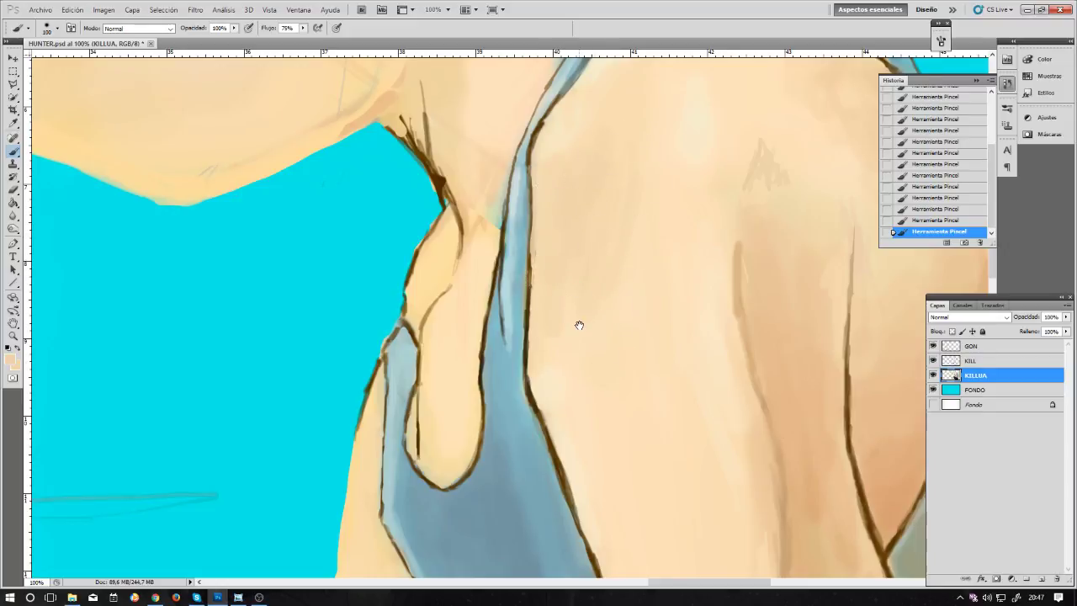
{"action": "left_click_drag", "start_coordinate": [579, 319], "coordinate": [570, 284]}
Step: Sample the light skin tone at the top of the near shoulder and enlarge the brush to 800 px
{"action": "scroll", "coordinate": [570, 264], "scroll_direction": "down", "scroll_amount": 3}
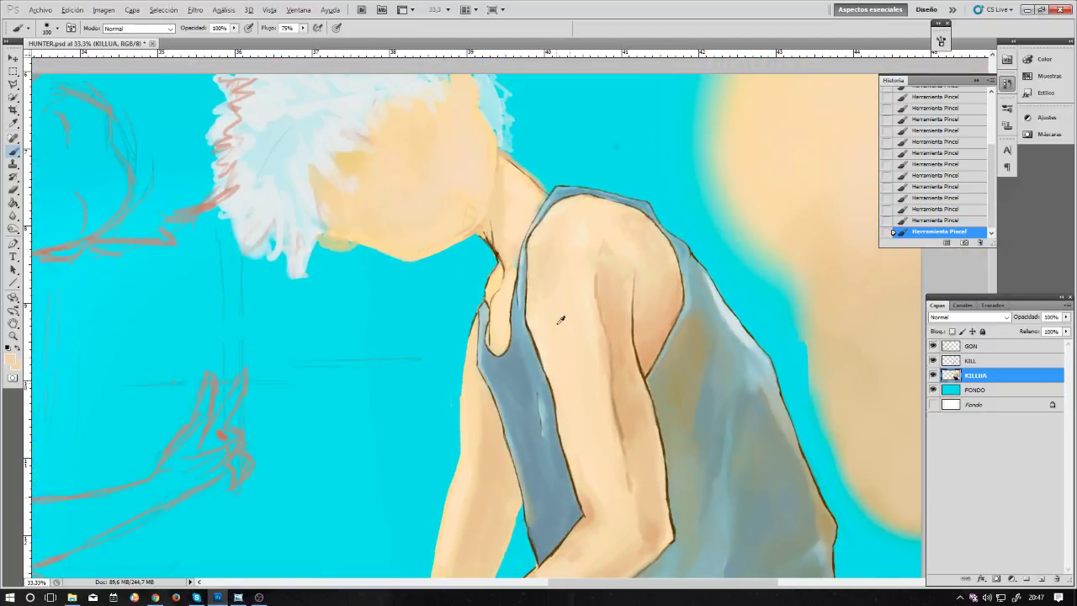
{"action": "key", "text": "bracketright"}
{"action": "key", "text": "bracketright"}
{"action": "key", "text": "bracketright"}
{"action": "key", "text": "bracketright"}
{"action": "left_click", "coordinate": [586, 236], "text": "alt"}
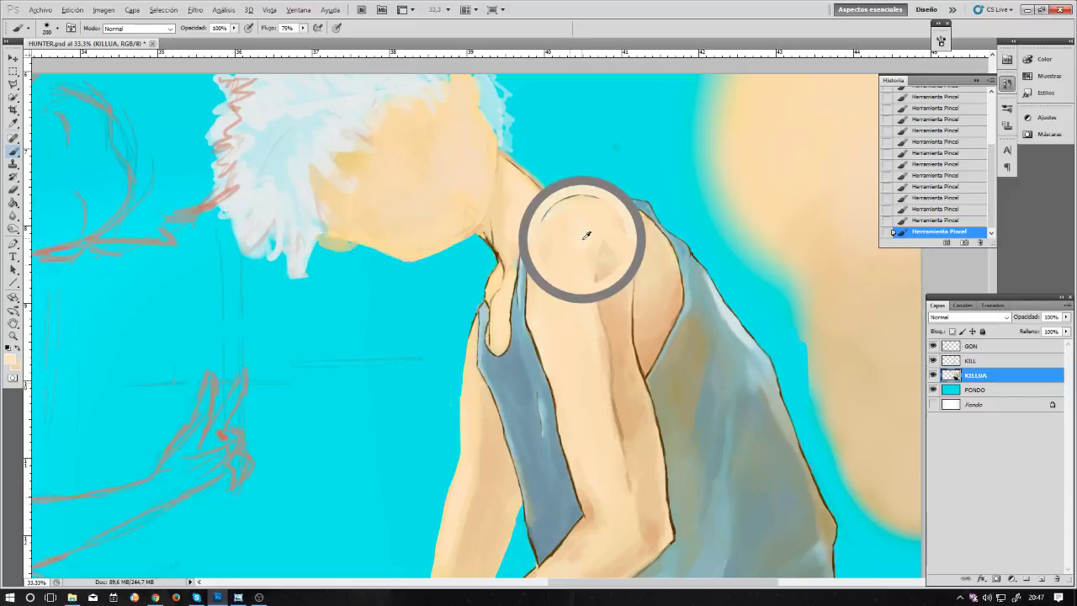
{"action": "key", "text": "bracketright"}
{"action": "key", "text": "bracketright"}
{"action": "key", "text": "bracketright"}
{"action": "key", "text": "bracketright"}
{"action": "key", "text": "bracketright"}
{"action": "key", "text": "bracketright"}
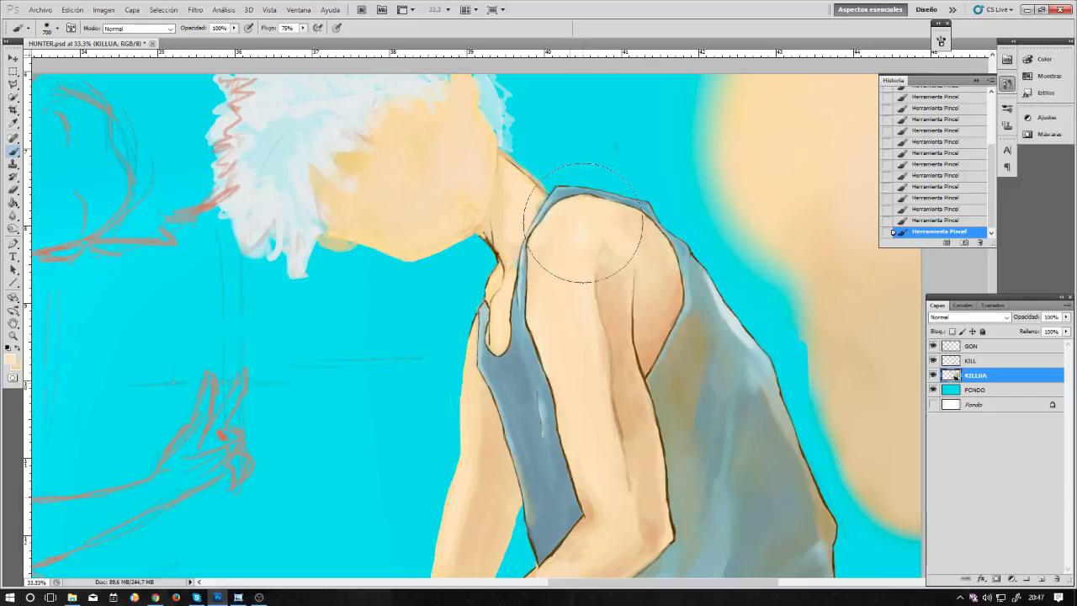
{"action": "key", "text": "bracketright"}
Step: Set the foreground colour to the light skin tone #fbebcd and reduce the brush to 300 px over the near shoulder
{"action": "key", "text": "i"}
{"action": "left_click", "coordinate": [13, 358]}
{"action": "left_click_drag", "start_coordinate": [180, 110], "coordinate": [191, 108]}
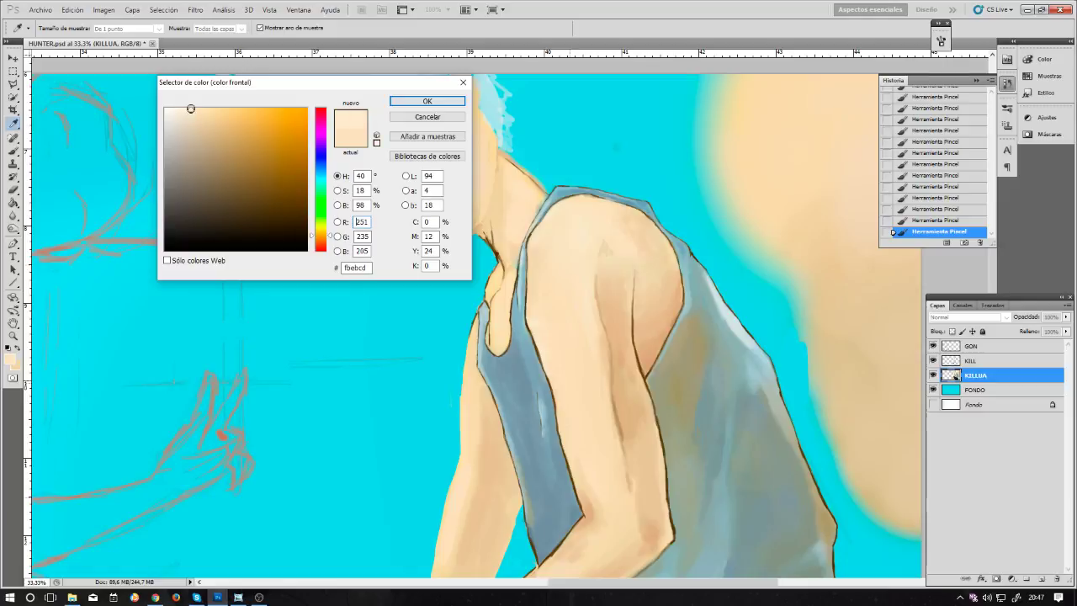
{"action": "left_click", "coordinate": [427, 101]}
{"action": "key", "text": "b"}
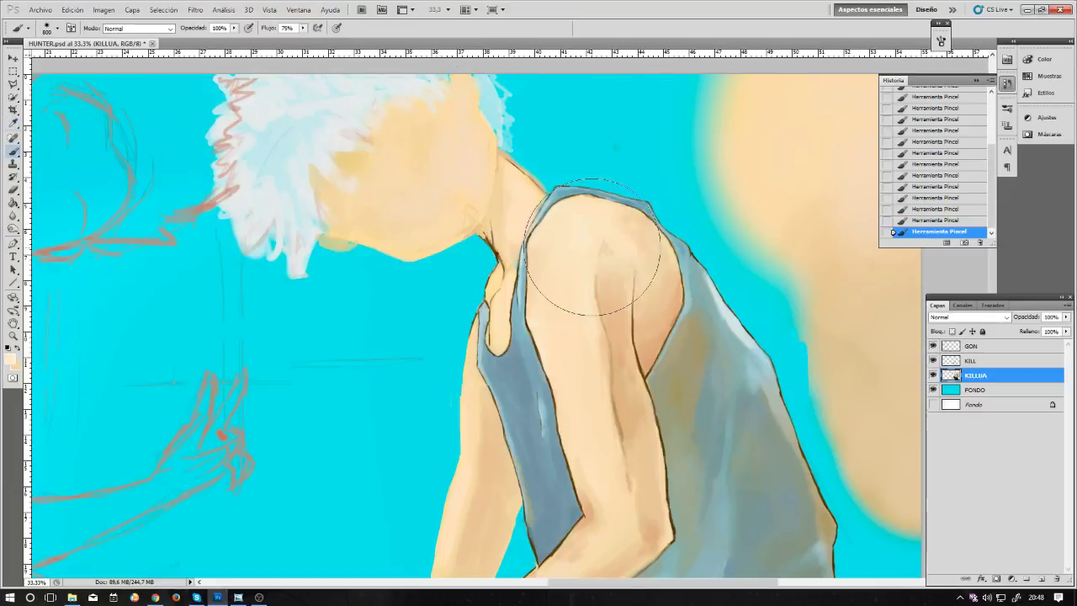
{"action": "key", "text": "bracketleft"}
{"action": "key", "text": "bracketleft"}
{"action": "key", "text": "bracketleft"}
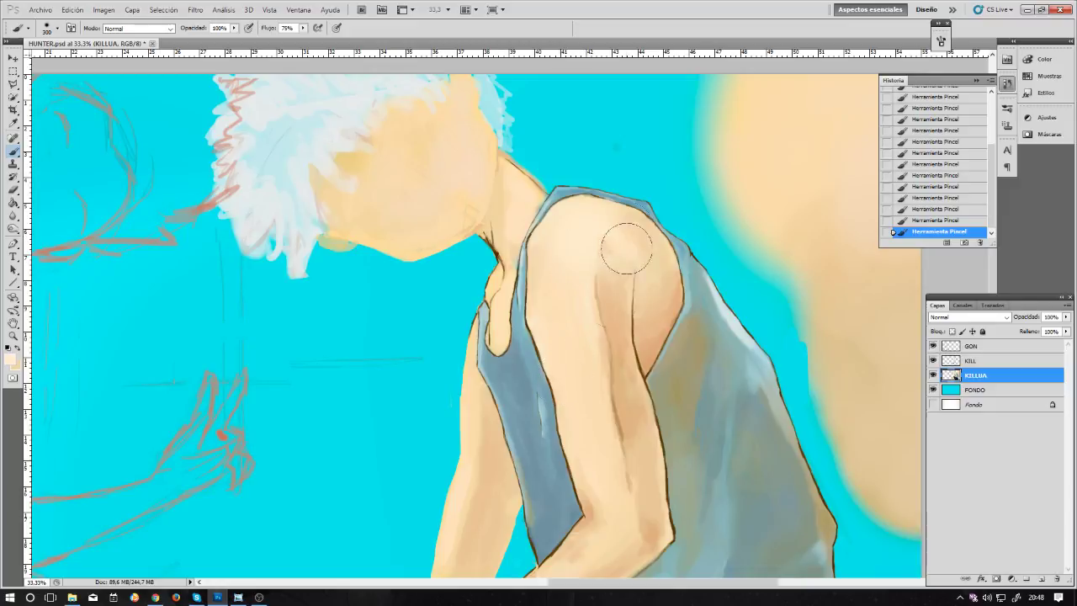
Step: Set the foreground colour to #fff6e4 and dab a highlight on top of the near shoulder with a 150 px brush
{"action": "key", "text": "i"}
{"action": "left_click", "coordinate": [12, 359]}
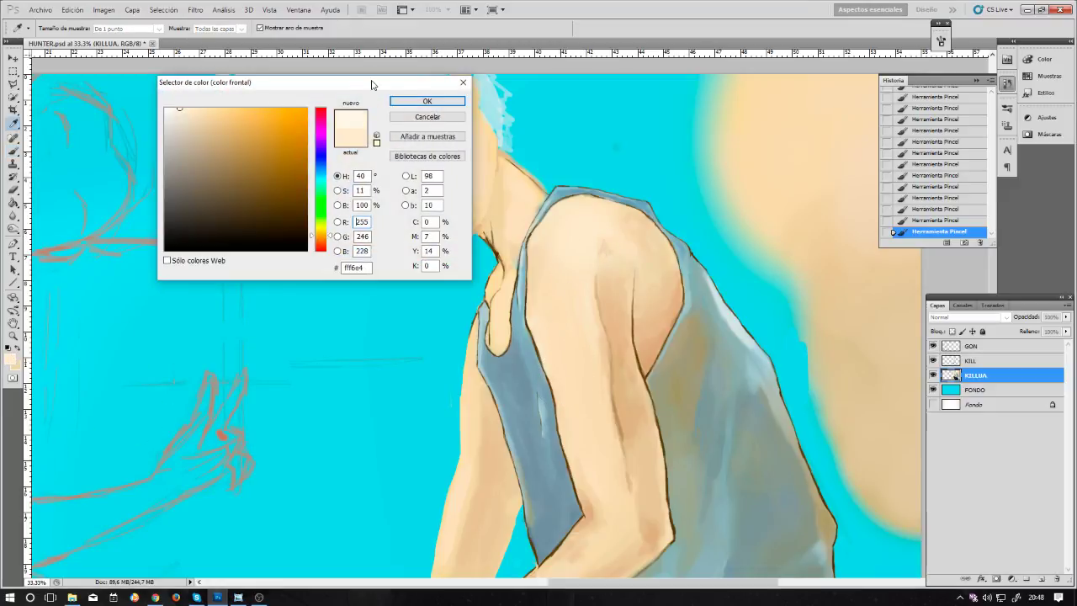
{"action": "left_click", "coordinate": [412, 100]}
{"action": "key", "text": "b"}
{"action": "key", "text": "ctrl+z"}
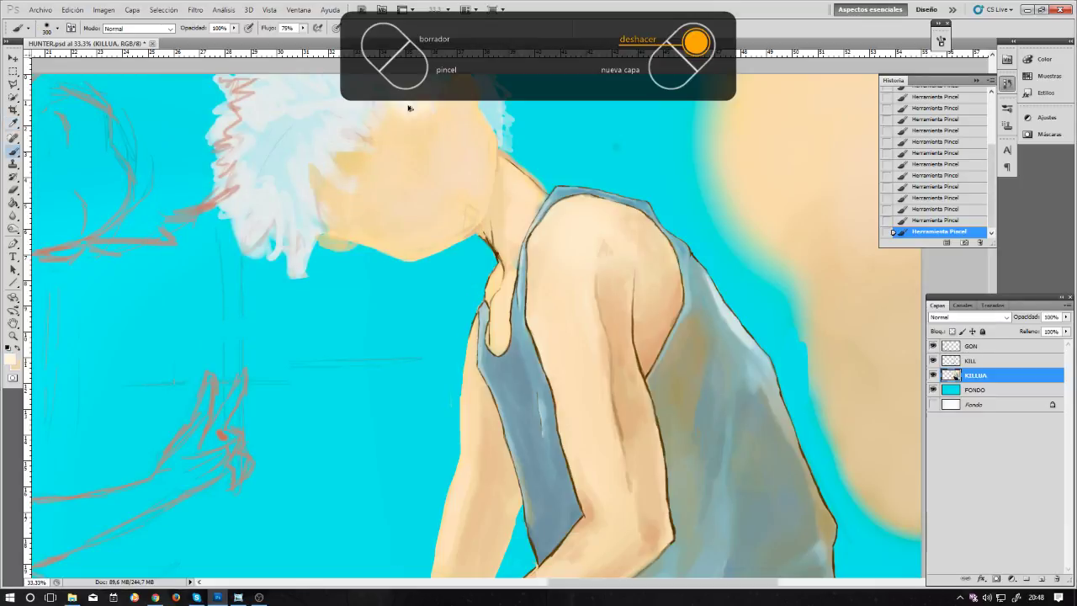
{"action": "key", "text": "bracketleft"}
{"action": "key", "text": "bracketleft"}
{"action": "key", "text": "bracketleft"}
{"action": "key", "text": "bracketleft"}
{"action": "left_click", "coordinate": [585, 233]}
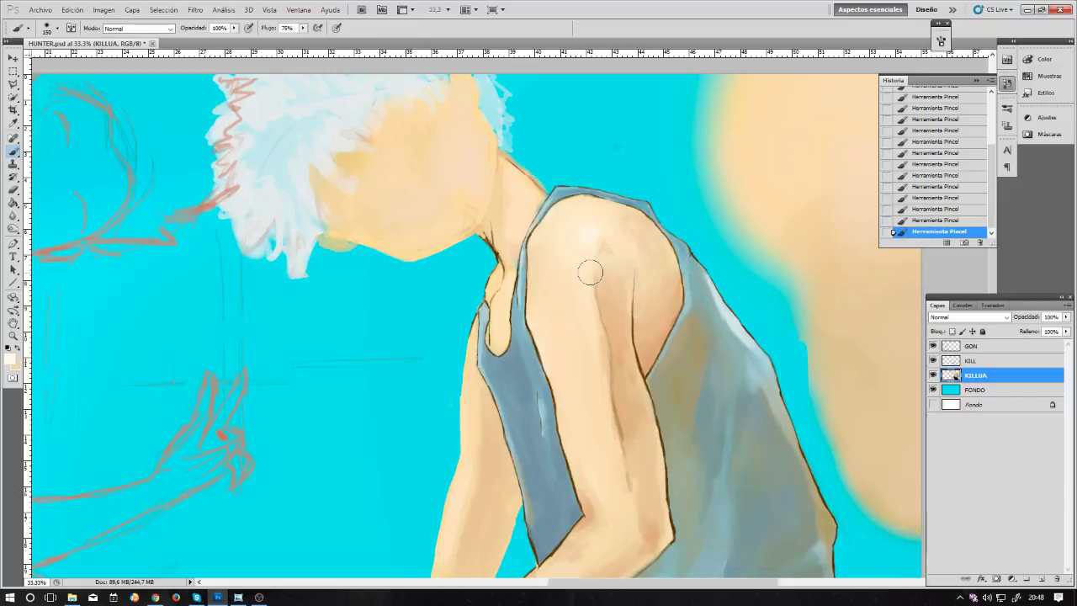
Step: Undo the last highlight dab and dab a smaller highlight on top of the near shoulder with a 40 px brush
{"action": "key", "text": "ctrl+z"}
{"action": "key", "text": "bracketleft"}
{"action": "key", "text": "bracketleft"}
{"action": "key", "text": "bracketleft"}
{"action": "key", "text": "bracketleft"}
{"action": "key", "text": "bracketleft"}
{"action": "key", "text": "bracketleft"}
{"action": "key", "text": "bracketleft"}
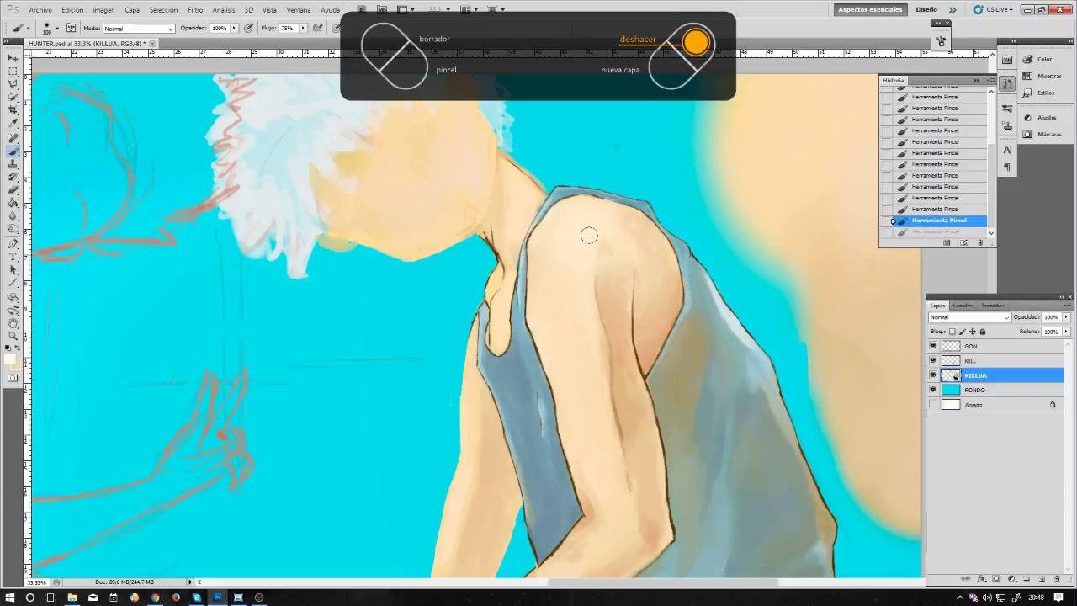
{"action": "key", "text": "bracketleft"}
{"action": "left_click", "coordinate": [588, 242]}
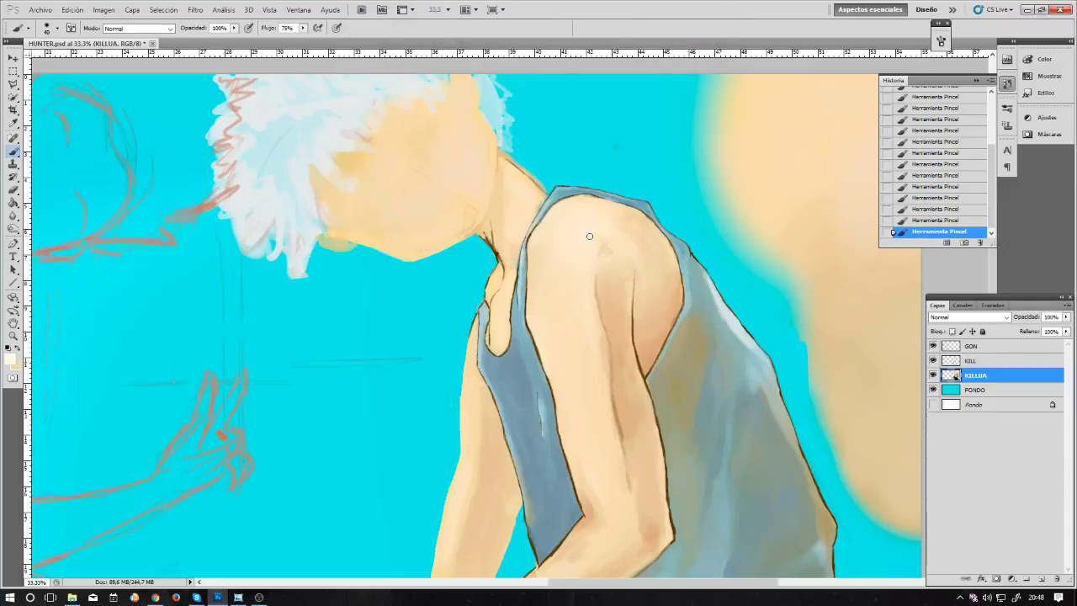
{"action": "key", "text": "ctrl+minus"}
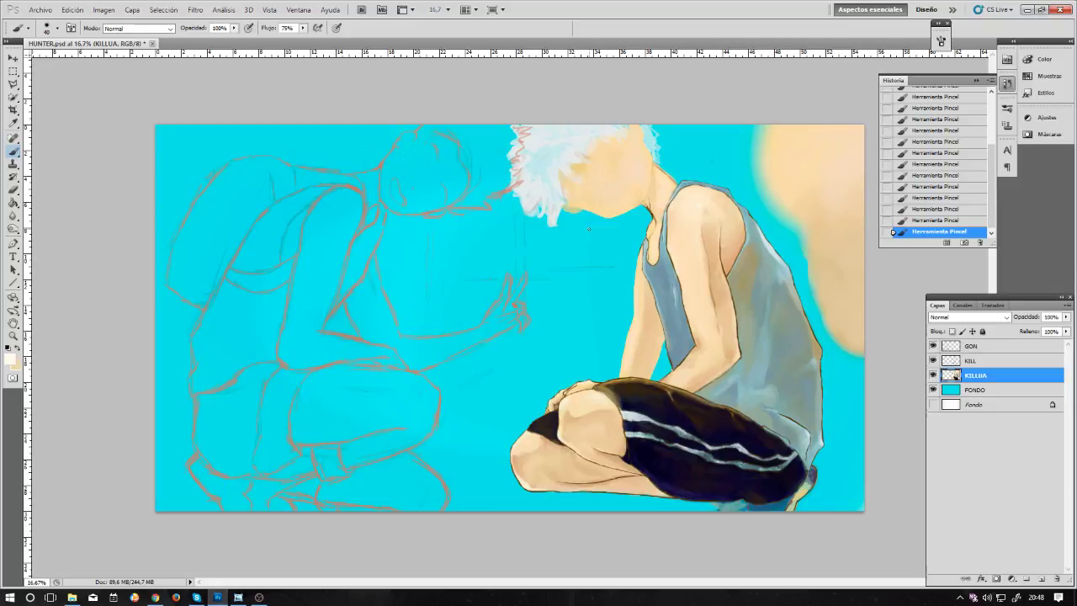
Step: Sample the shaded skin tone of the near upper arm and enlarge the brush for blending the arm
{"action": "left_click", "coordinate": [719, 291], "text": "alt"}
{"action": "key", "text": "bracketright"}
{"action": "key", "text": "bracketright"}
{"action": "key", "text": "bracketright"}
{"action": "key", "text": "bracketright"}
{"action": "key", "text": "bracketright"}
{"action": "key", "text": "bracketleft"}
{"action": "key", "text": "bracketleft"}
Step: Sample skin tones from the near shoulder and beside the armpit, with the brush enlarged to 300 px
{"action": "left_click", "coordinate": [721, 211], "text": "alt"}
{"action": "key", "text": "bracketright"}
{"action": "key", "text": "bracketright"}
{"action": "key", "text": "bracketright"}
{"action": "left_click", "coordinate": [726, 265], "text": "alt"}
Step: Compare the painting with the KILL line-art layer hidden and shown, leave the layer visible, and save HUNTER.psd
{"action": "left_click", "coordinate": [932, 360]}
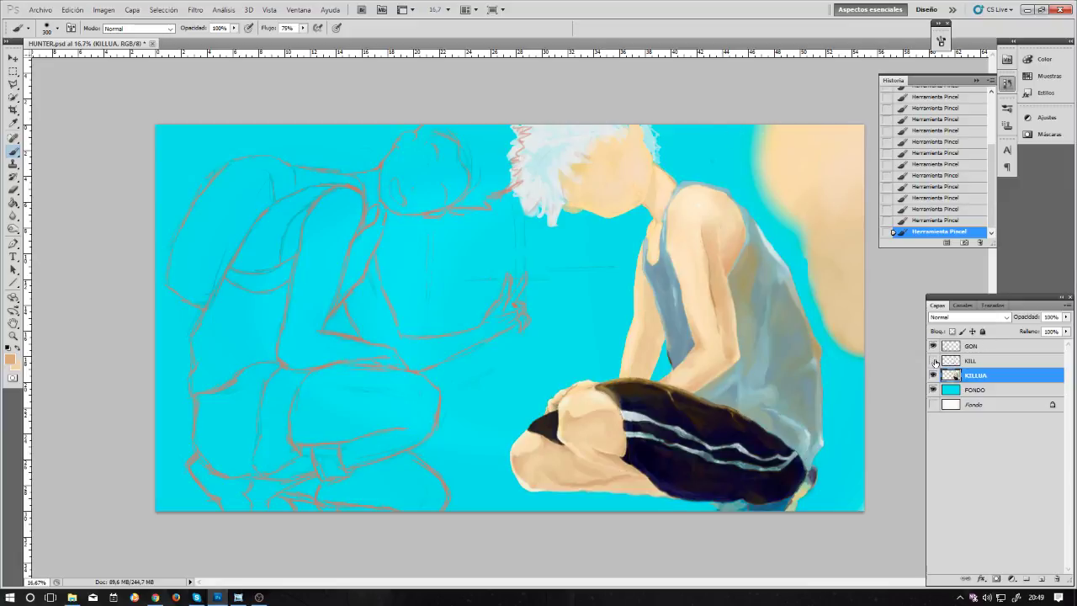
{"action": "left_click", "coordinate": [933, 360]}
{"action": "left_click", "coordinate": [933, 360]}
{"action": "left_click", "coordinate": [933, 360]}
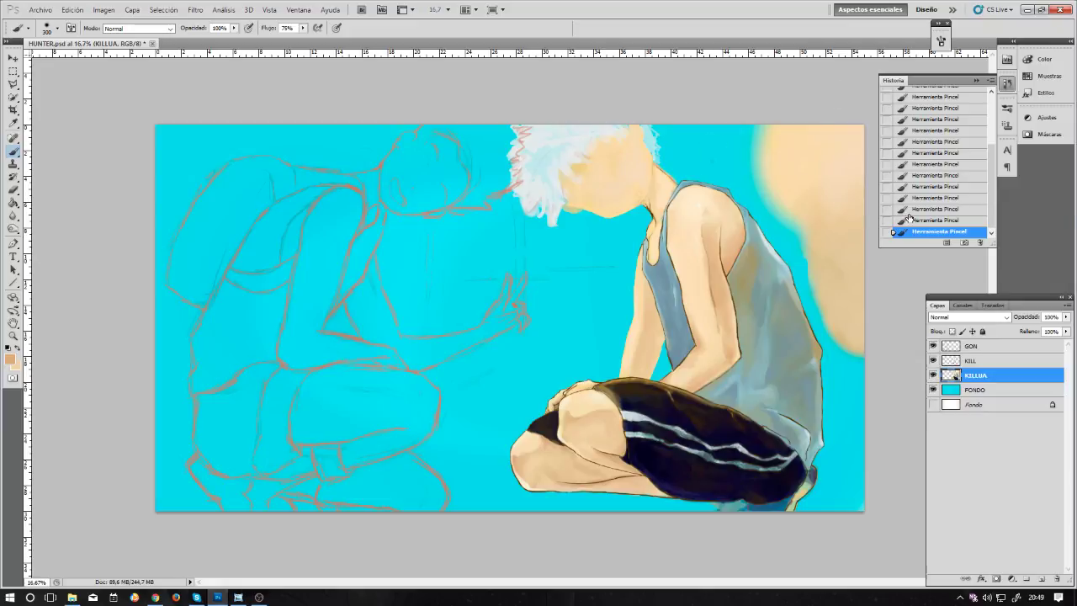
{"action": "left_click", "coordinate": [38, 9]}
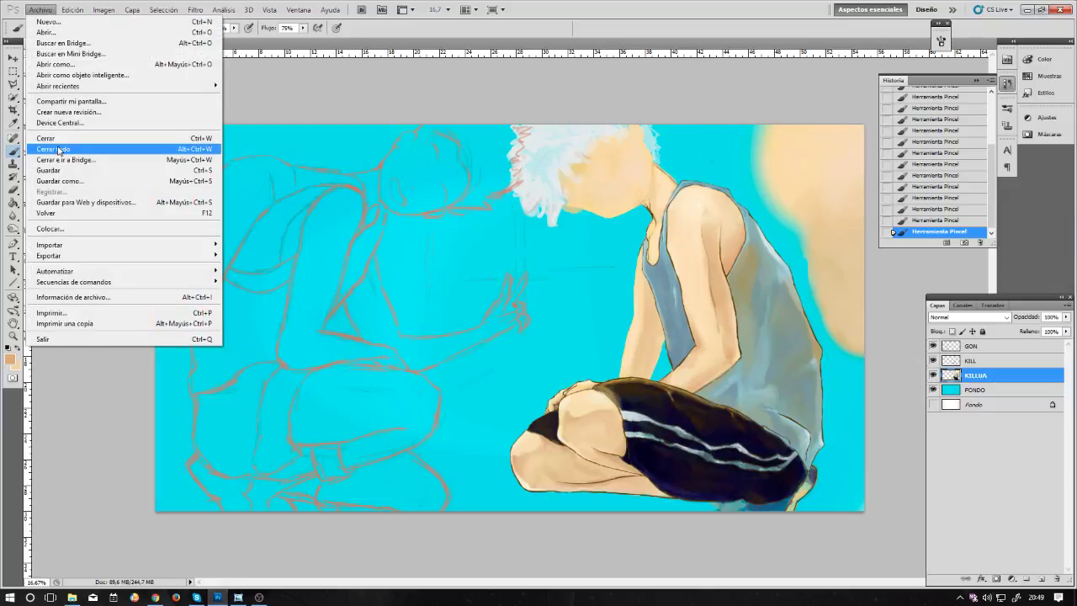
{"action": "left_click", "coordinate": [63, 169]}
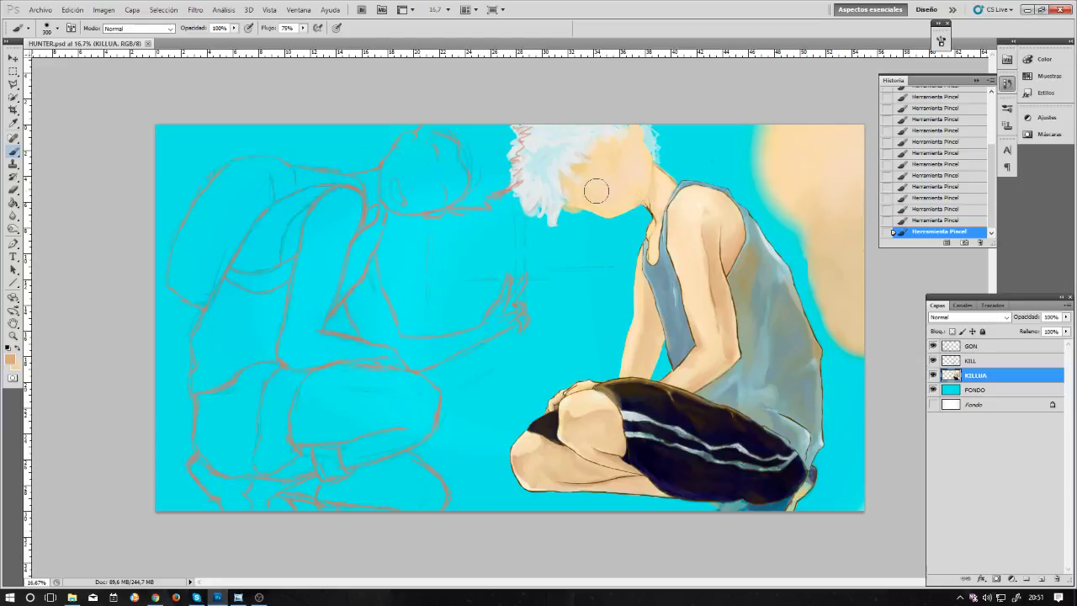
Step: Sample the shaded skin tone of the near upper arm and set the foreground colour to a slightly darker, more saturated tone
{"action": "key", "text": "alt"}
{"action": "key", "text": "alt"}
{"action": "left_click", "coordinate": [720, 289], "text": "alt"}
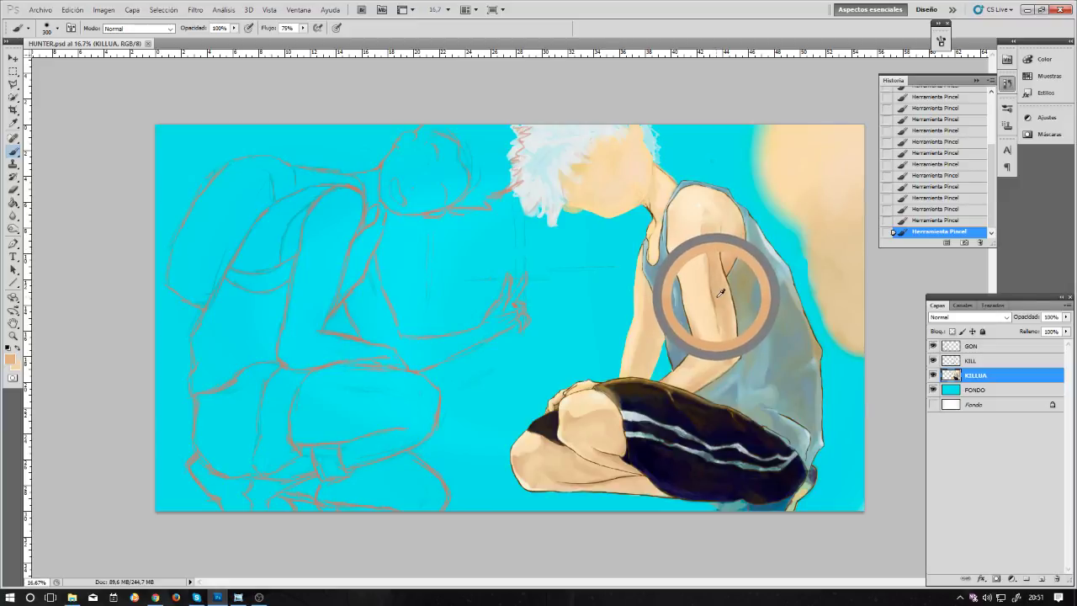
{"action": "left_click", "coordinate": [10, 359]}
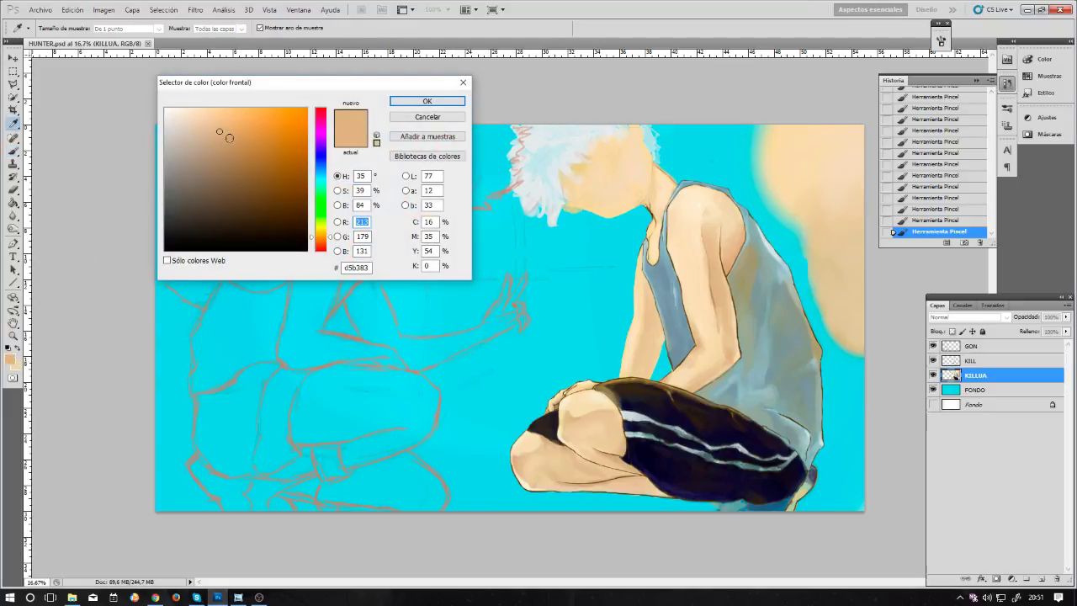
{"action": "left_click", "coordinate": [230, 138]}
{"action": "left_click", "coordinate": [427, 100]}
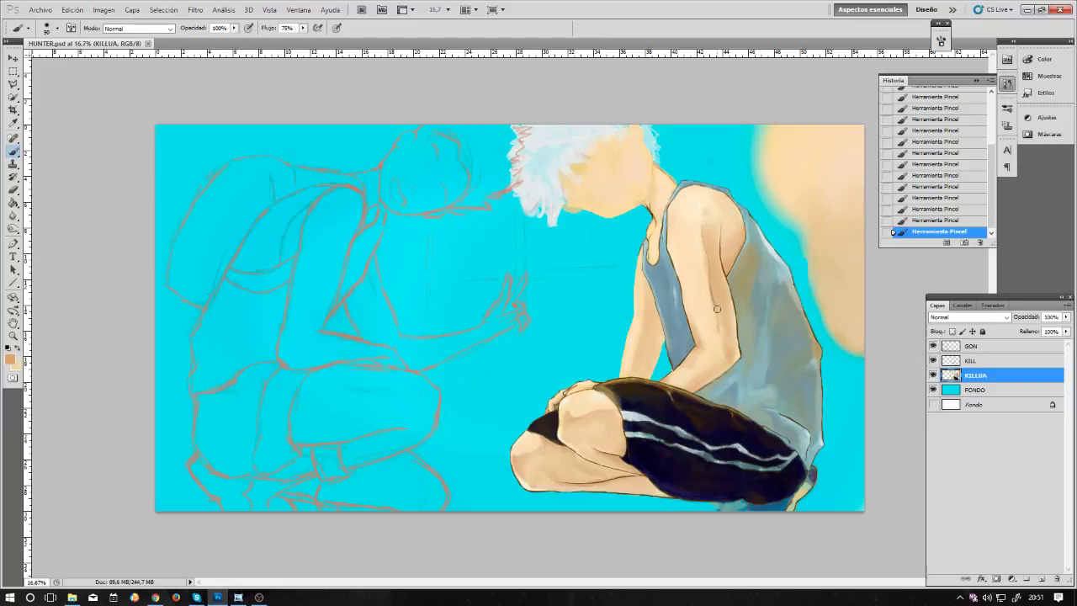
Step: Reduce the brush and sample the skin tone on the back of the near upper arm for its shading
{"action": "key", "text": "bracketleft"}
{"action": "key", "text": "bracketleft"}
{"action": "left_click", "coordinate": [720, 294], "text": "alt"}
{"action": "key", "text": "ctrl+plus"}
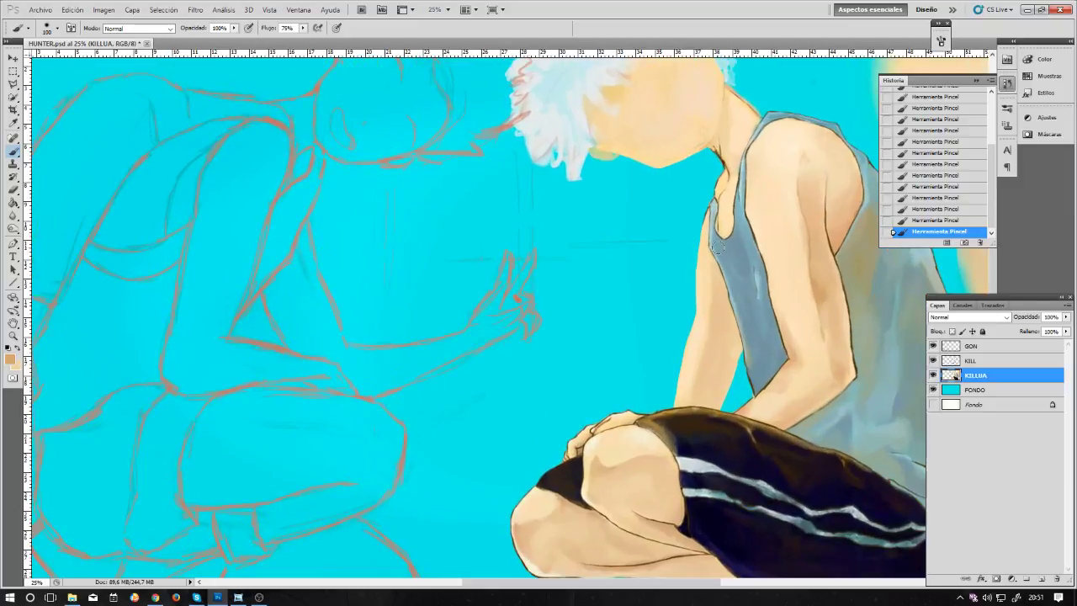
Step: Blend the shading along the back of the near upper arm up to the shoulder with the brush enlarged to 175 px
{"action": "mouse_move", "coordinate": [647, 308]}
{"action": "left_mouse_down"}
{"action": "mouse_move", "coordinate": [569, 317]}
{"action": "mouse_move", "coordinate": [510, 298]}
{"action": "left_mouse_up"}
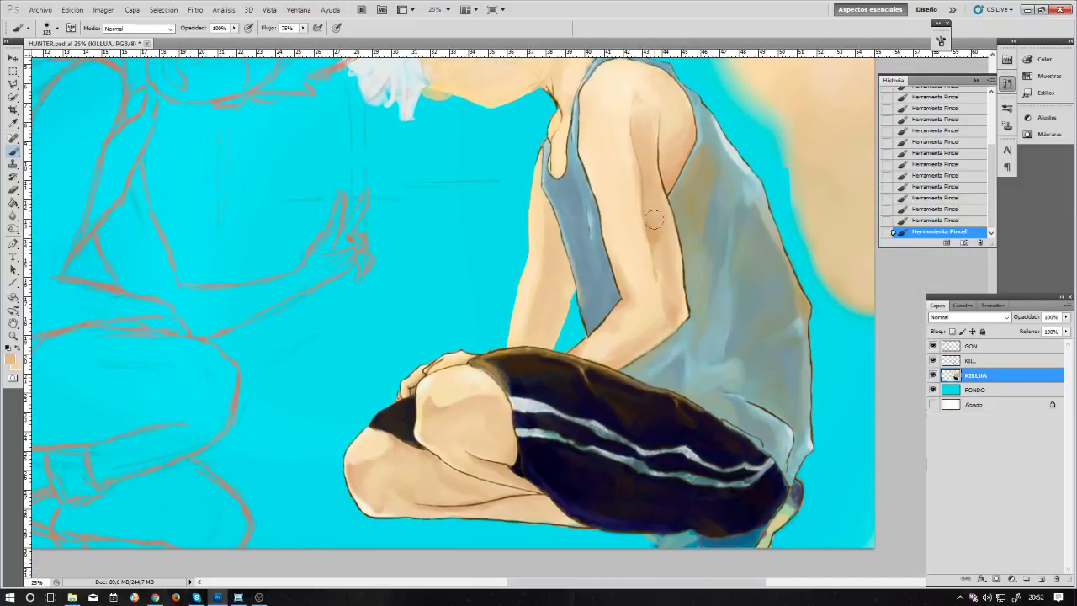
{"action": "key", "text": "bracketright"}
{"action": "key", "text": "bracketright"}
{"action": "key", "text": "bracketright"}
{"action": "left_click_drag", "start_coordinate": [658, 236], "coordinate": [654, 179]}
{"action": "left_click_drag", "start_coordinate": [665, 236], "coordinate": [650, 96]}
{"action": "left_click_drag", "start_coordinate": [666, 204], "coordinate": [639, 239]}
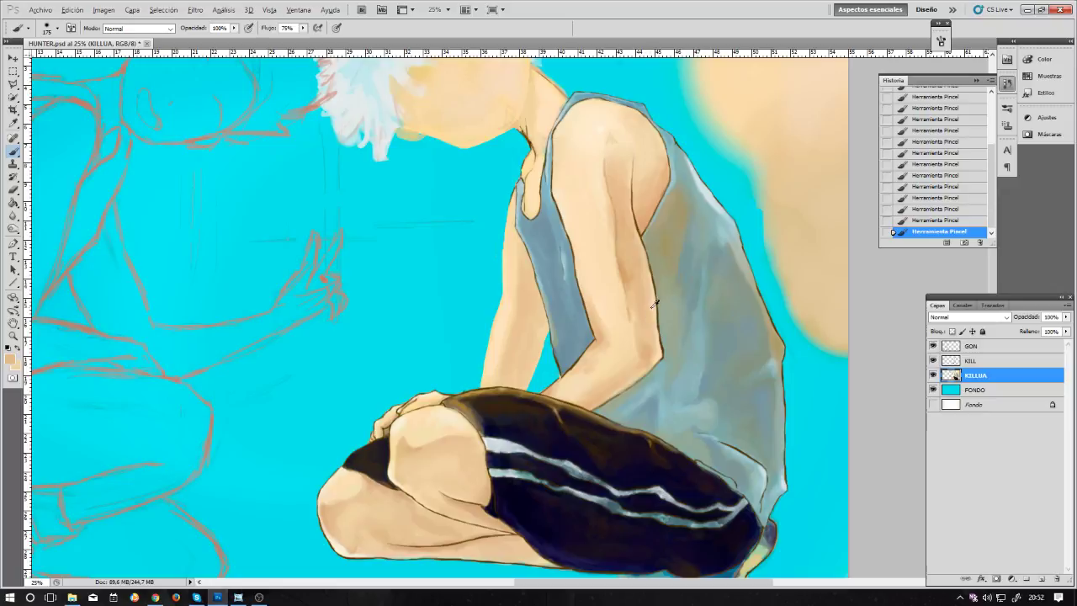
Step: Sample the light skin tone of the near shoulder and the blue-grey of the shirt front, and reduce the brush to 90 px
{"action": "key", "text": "alt"}
{"action": "left_click", "coordinate": [602, 132], "text": "alt"}
{"action": "left_click", "coordinate": [564, 352], "text": "alt"}
{"action": "key", "text": "bracketleft"}
{"action": "key", "text": "bracketleft"}
{"action": "key", "text": "bracketleft"}
{"action": "key", "text": "bracketleft"}
{"action": "left_click_drag", "start_coordinate": [617, 208], "coordinate": [615, 289]}
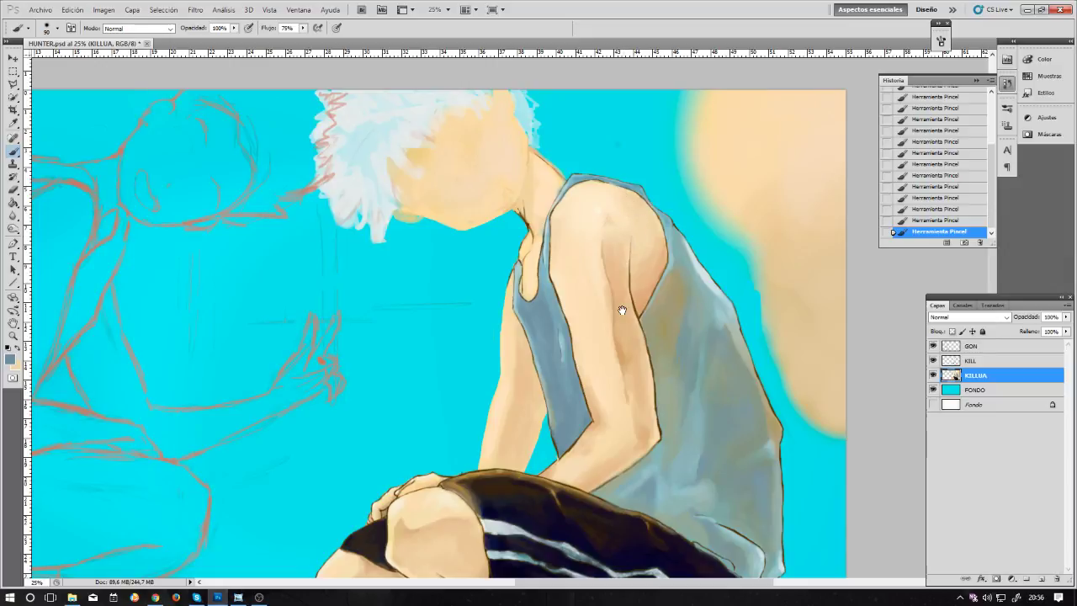
{"action": "left_click_drag", "start_coordinate": [622, 309], "coordinate": [630, 264]}
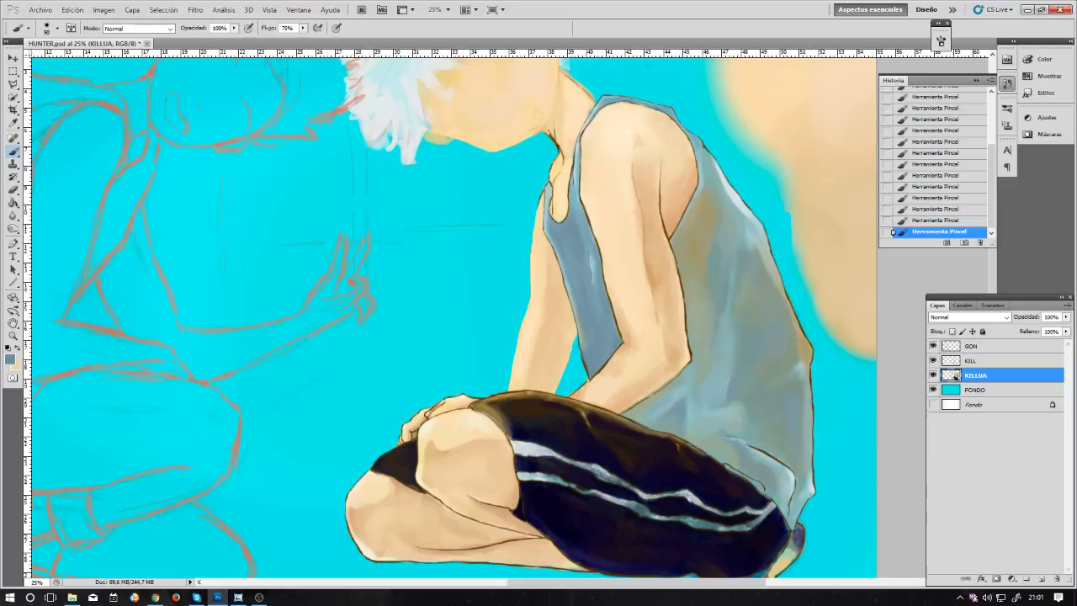
Step: Launch Input Director
{"action": "left_click", "coordinate": [10, 597]}
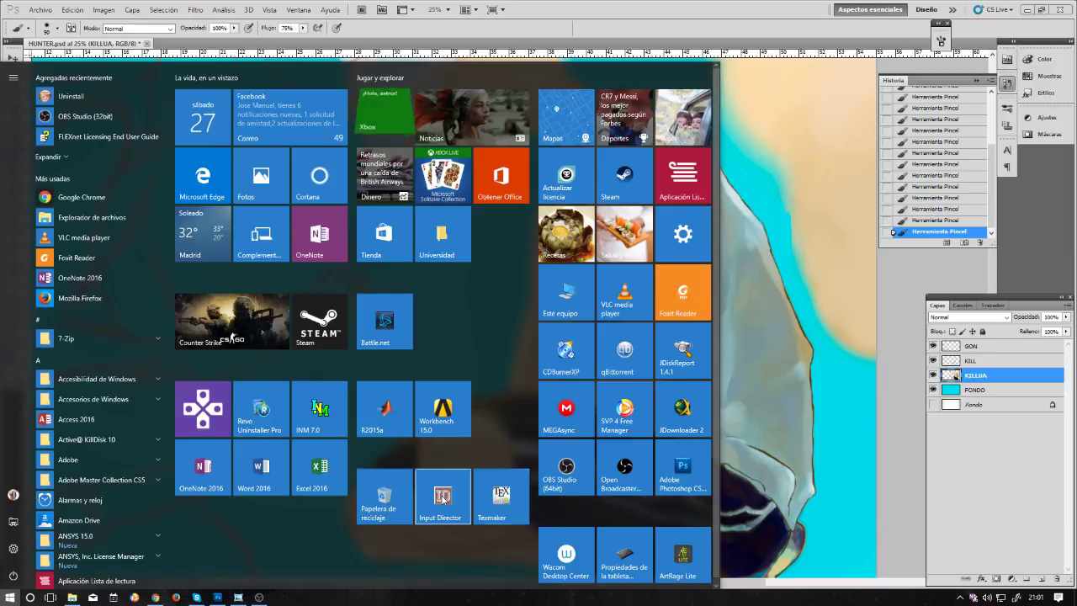
{"action": "left_click", "coordinate": [442, 498]}
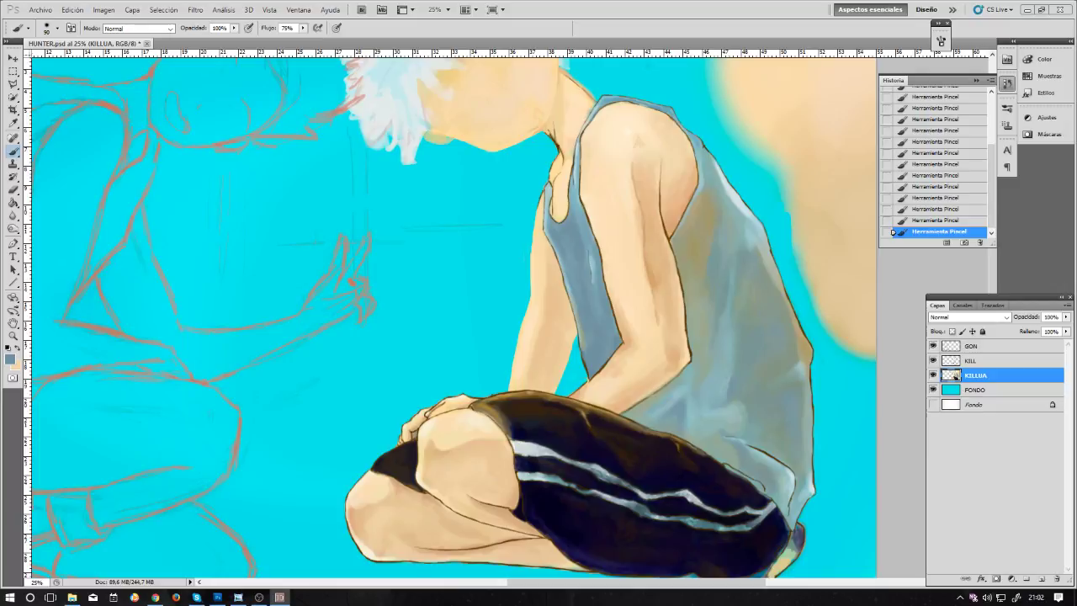
{"action": "mouse_move", "coordinate": [50, 538]}
{"action": "left_mouse_down"}
{"action": "mouse_move", "coordinate": [108, 568]}
{"action": "mouse_move", "coordinate": [93, 548]}
{"action": "left_mouse_up"}
{"action": "scroll", "coordinate": [77, 554], "scroll_direction": "up", "scroll_amount": 1}
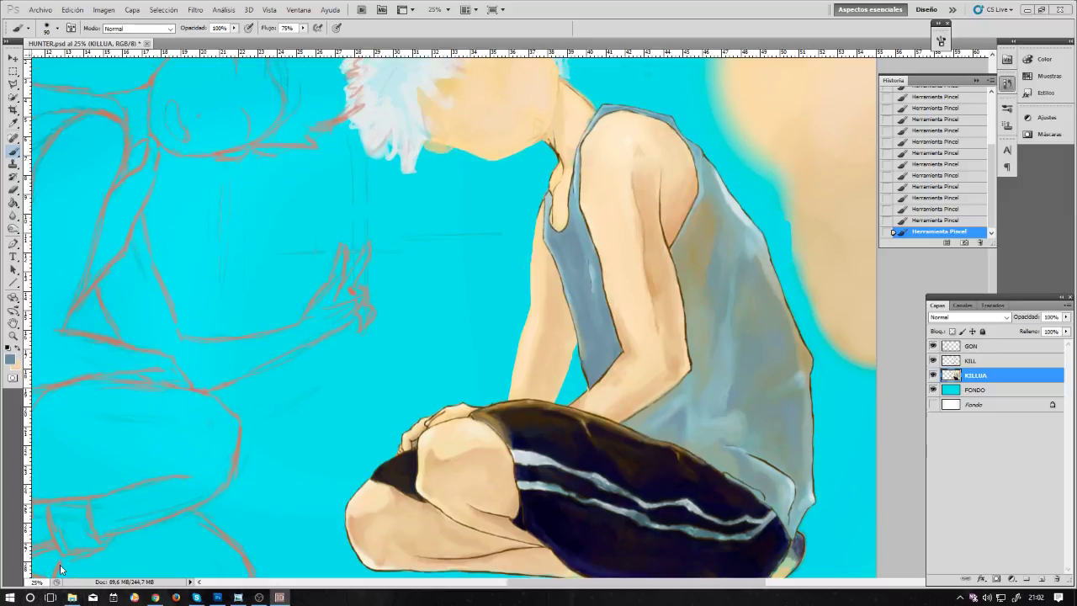